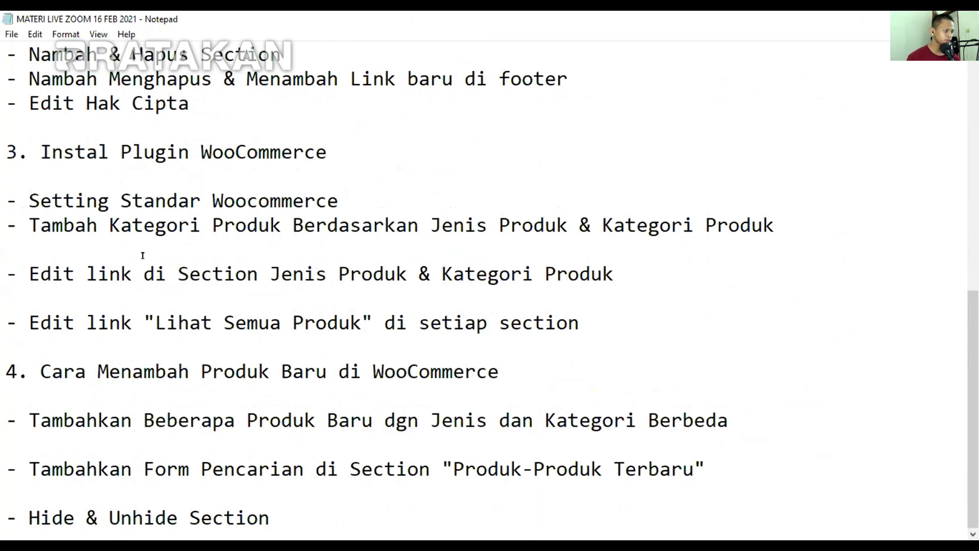
Review the 16 February 2021 session outline in the notes, from installing Elementor to adding WooCommerce products
{"action": "scroll", "coordinate": [238, 373], "scroll_direction": "up", "scroll_amount": 7}
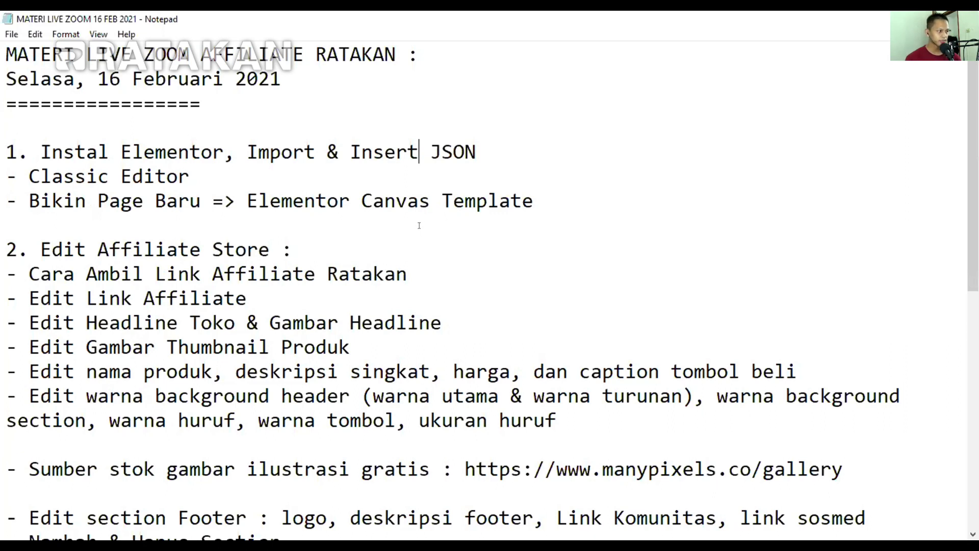
{"action": "scroll", "coordinate": [362, 221], "scroll_direction": "down", "scroll_amount": 7}
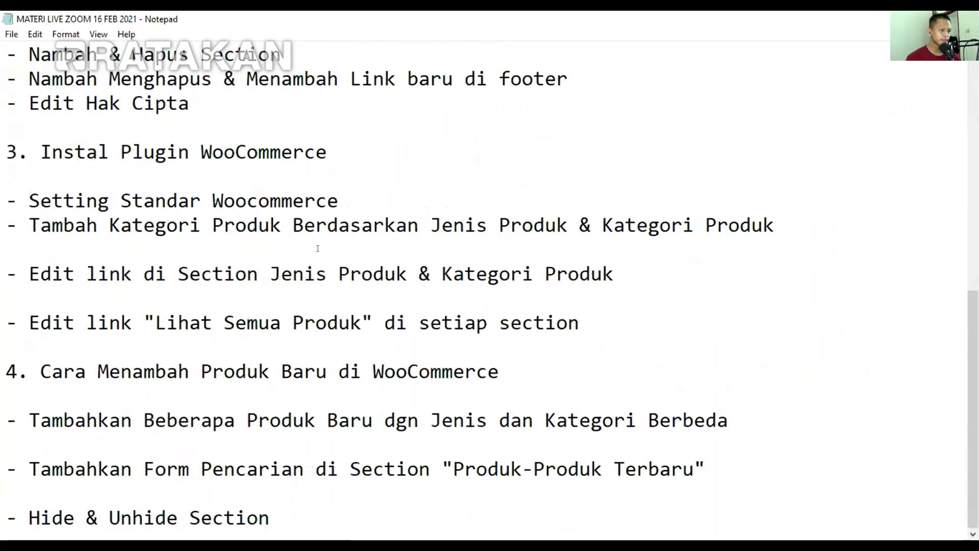
{"action": "scroll", "coordinate": [362, 221], "scroll_direction": "up", "scroll_amount": 7}
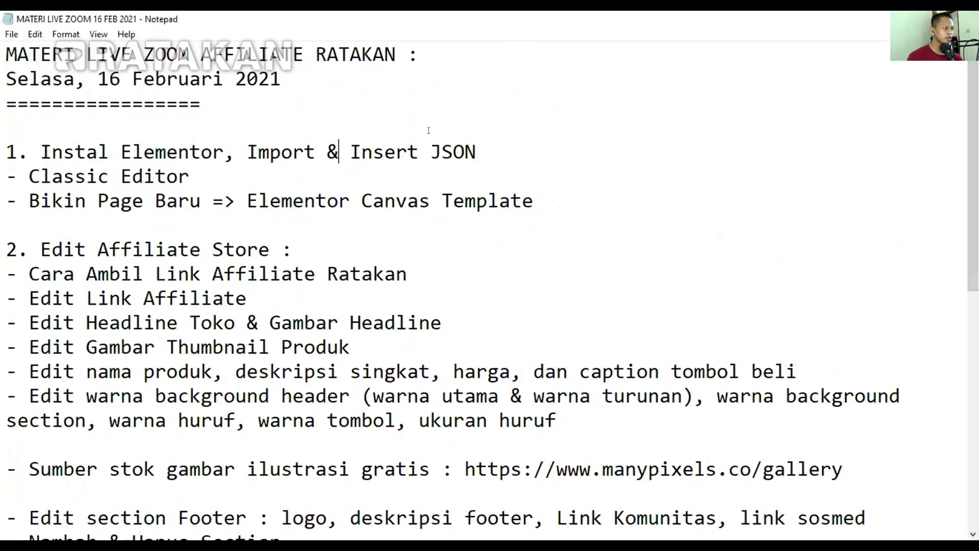
{"action": "left_click_drag", "start_coordinate": [29, 147], "coordinate": [512, 144]}
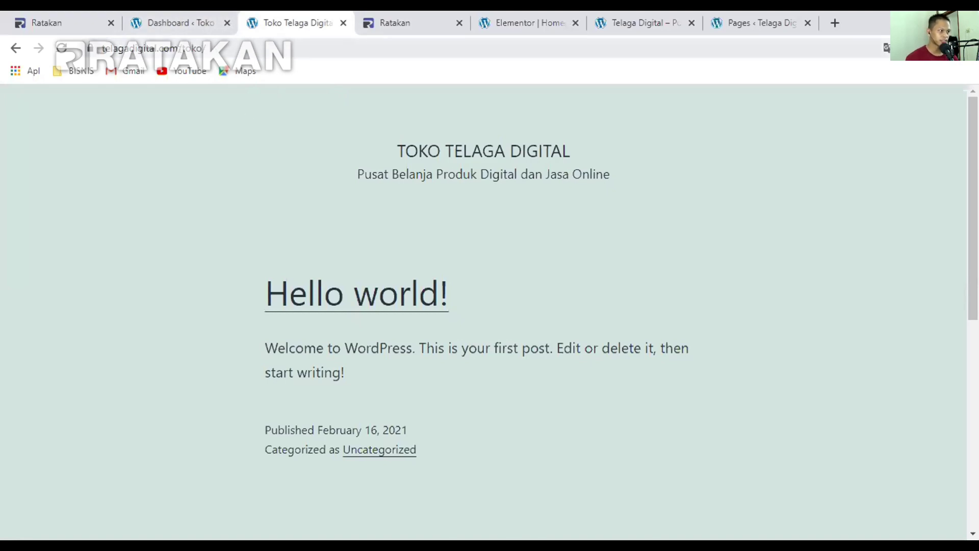
Switch to the Toko Telaga Digital admin dashboard in the browser and open the page for adding new plugins
{"action": "double_click", "coordinate": [191, 48]}
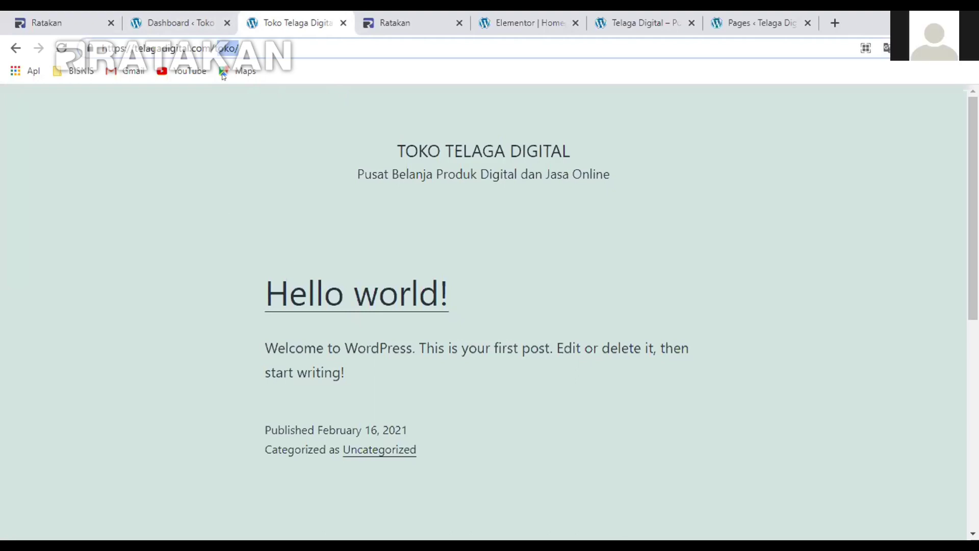
{"action": "left_click", "coordinate": [175, 22]}
{"action": "scroll", "coordinate": [28, 237], "scroll_direction": "down", "scroll_amount": 1}
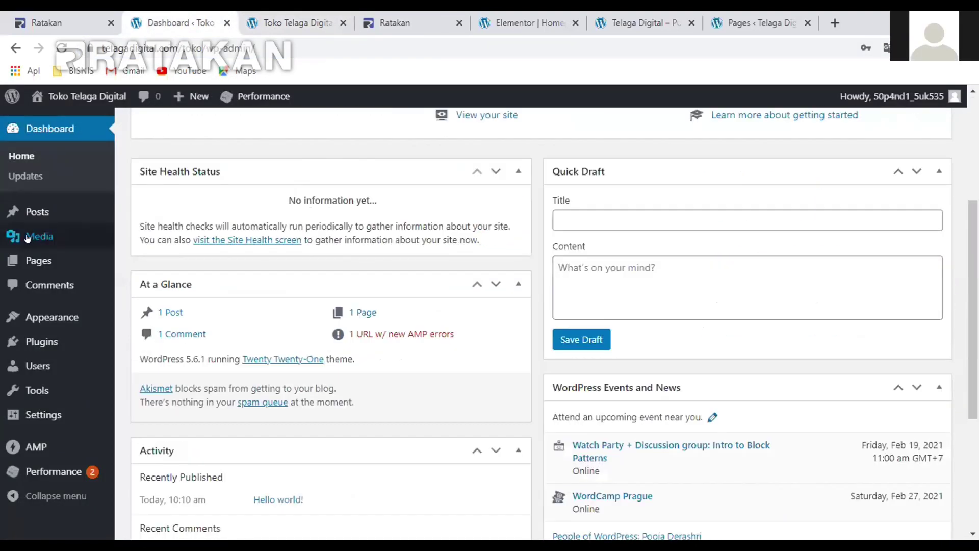
{"action": "left_click", "coordinate": [46, 284]}
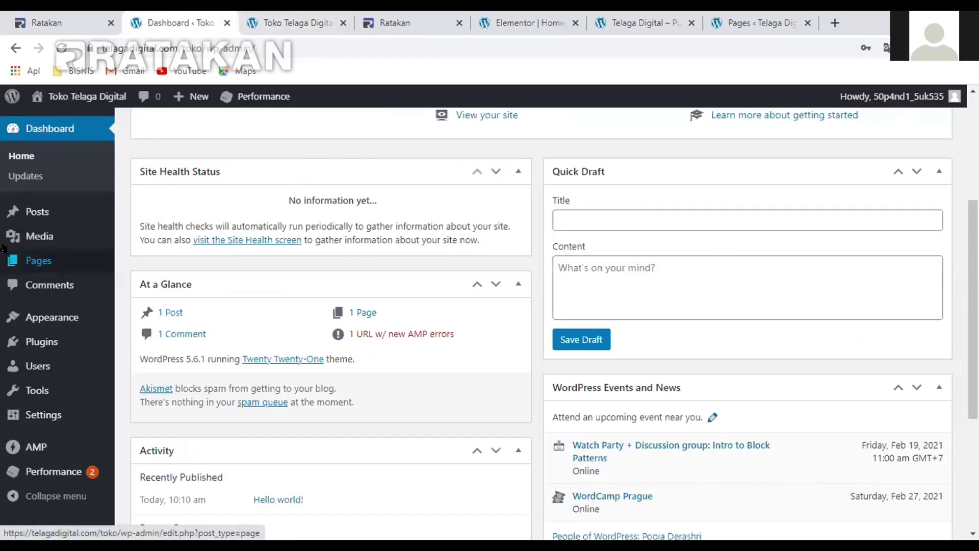
{"action": "scroll", "coordinate": [48, 327], "scroll_direction": "down", "scroll_amount": 1}
{"action": "mouse_move", "coordinate": [49, 327]}
{"action": "scroll", "coordinate": [49, 327], "scroll_direction": "down", "scroll_amount": 2}
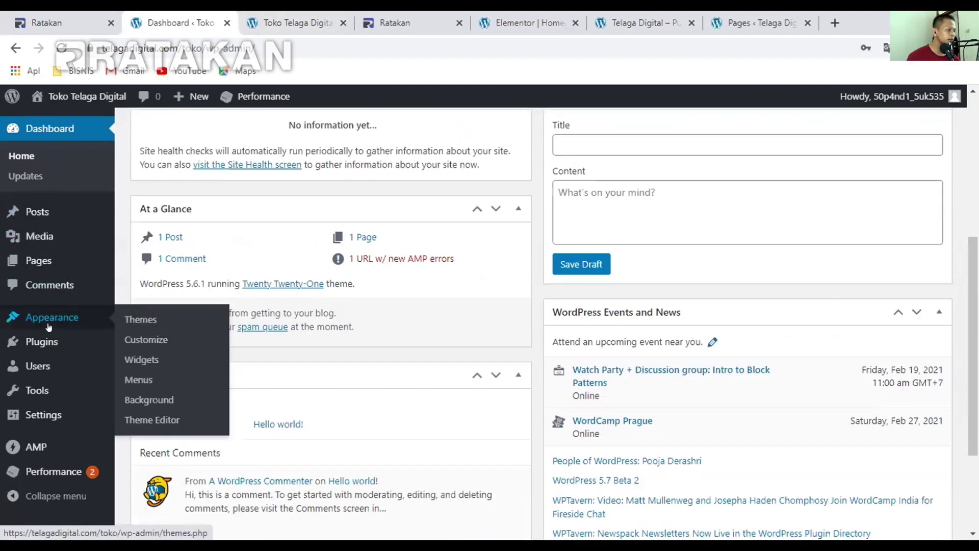
{"action": "scroll", "coordinate": [228, 269], "scroll_direction": "up", "scroll_amount": 3}
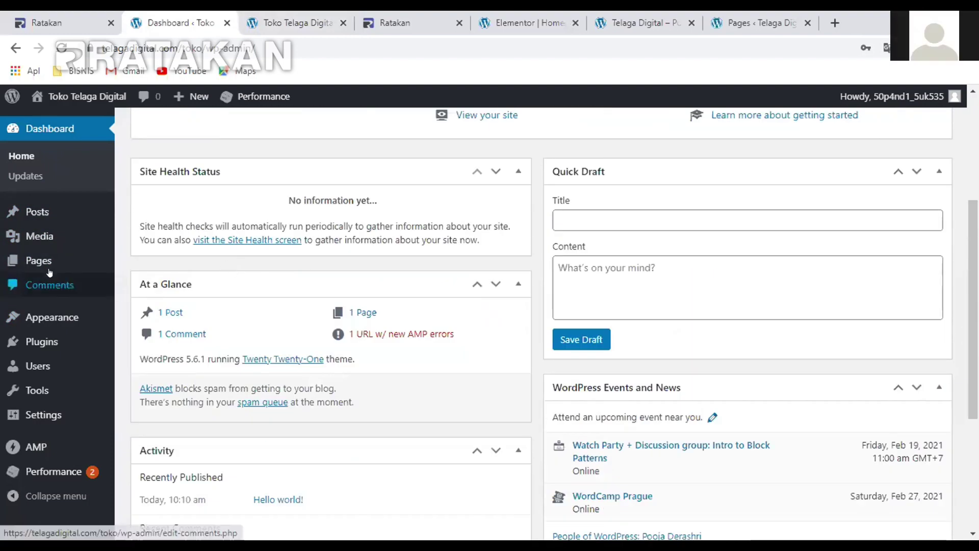
{"action": "scroll", "coordinate": [50, 273], "scroll_direction": "down", "scroll_amount": 1}
{"action": "mouse_move", "coordinate": [39, 347]}
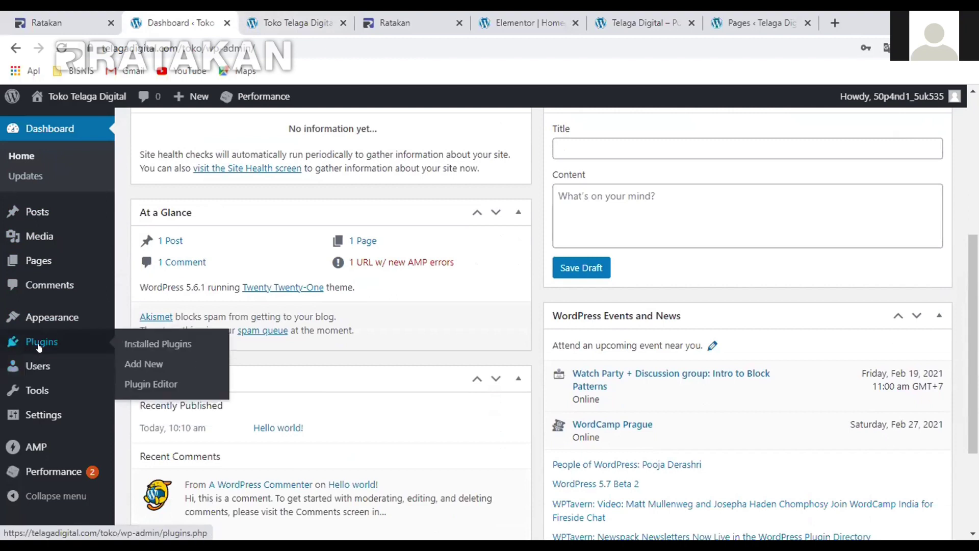
{"action": "mouse_move", "coordinate": [74, 306]}
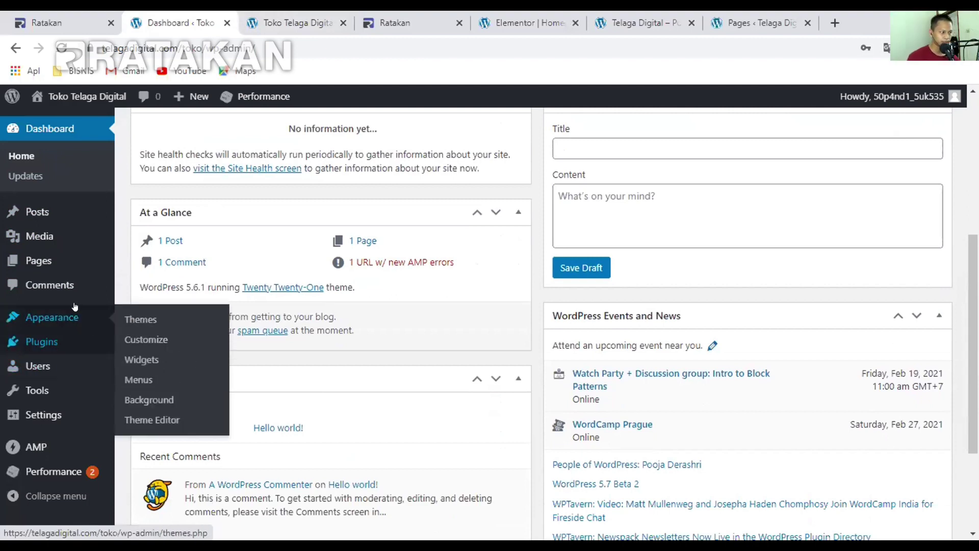
{"action": "left_click", "coordinate": [37, 348]}
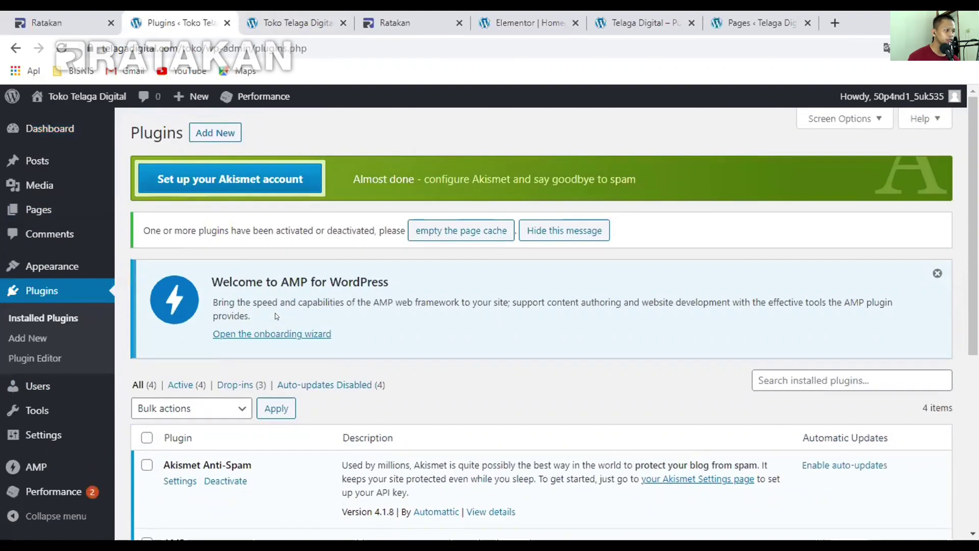
{"action": "left_click", "coordinate": [204, 133]}
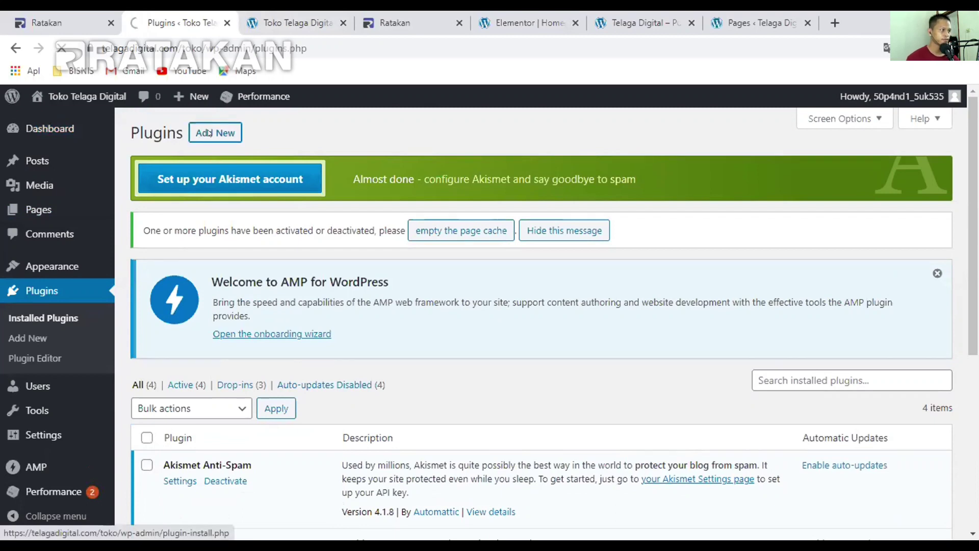
{"action": "scroll", "coordinate": [732, 115], "scroll_direction": "down", "scroll_amount": 1}
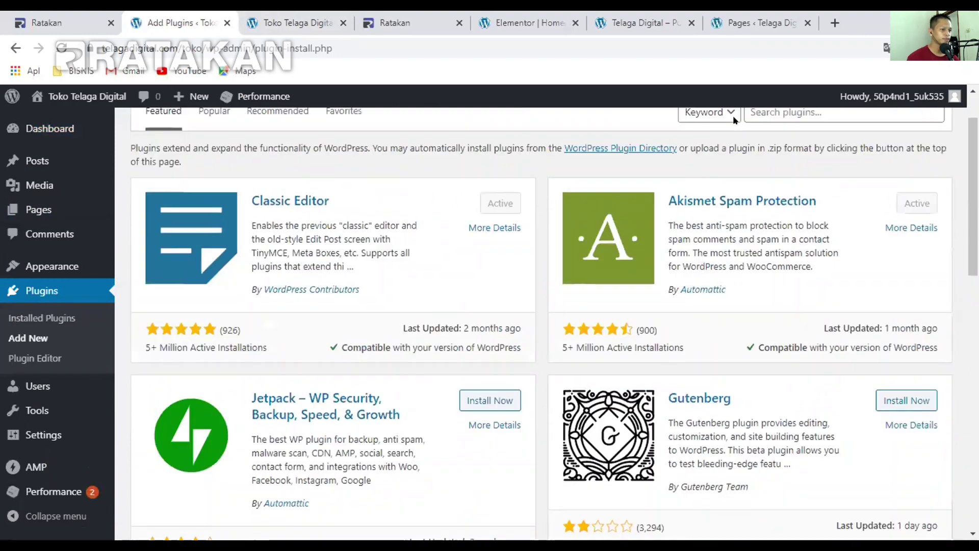
{"action": "scroll", "coordinate": [732, 115], "scroll_direction": "up", "scroll_amount": 1}
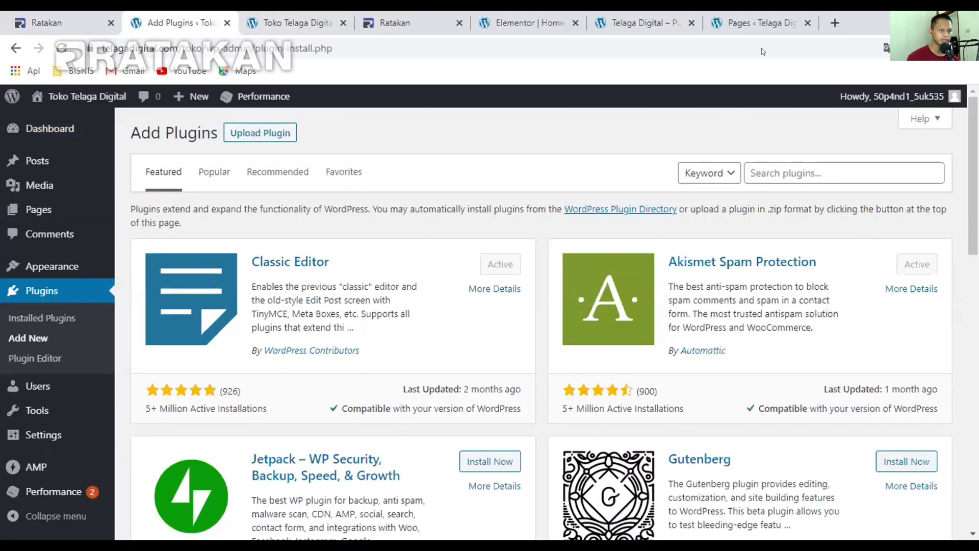
Search the plugin directory for "elementor"
{"action": "left_click", "coordinate": [818, 176]}
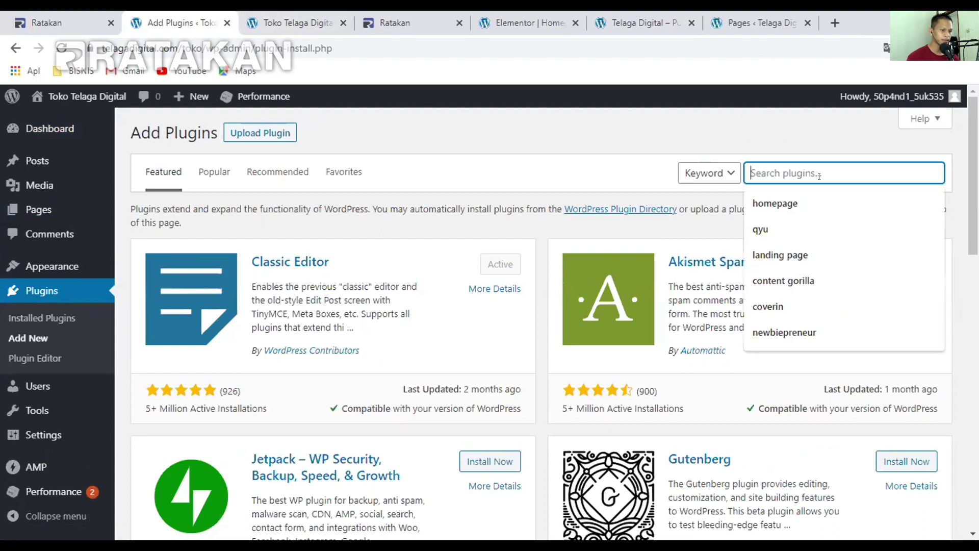
{"action": "left_click", "coordinate": [576, 154]}
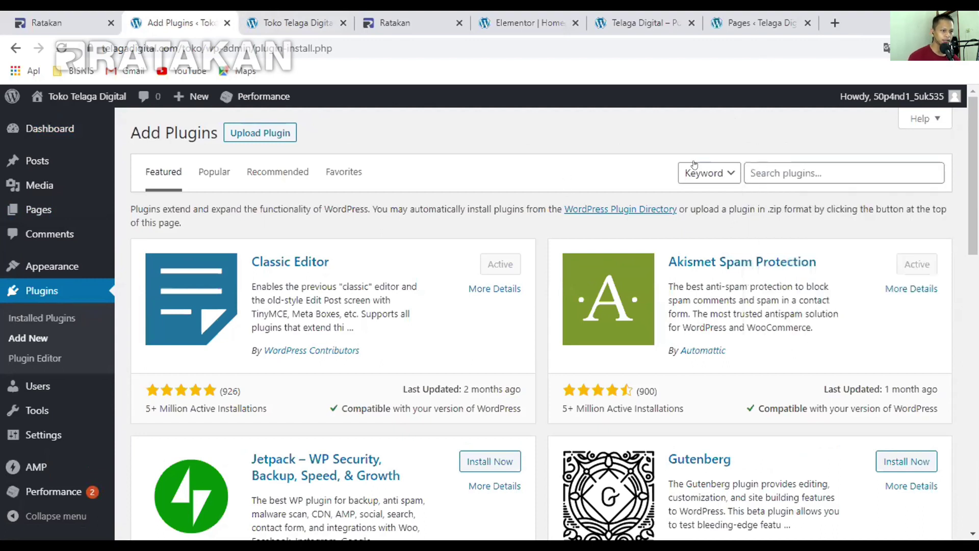
{"action": "left_click", "coordinate": [772, 164]}
{"action": "type", "text": "elementor"}
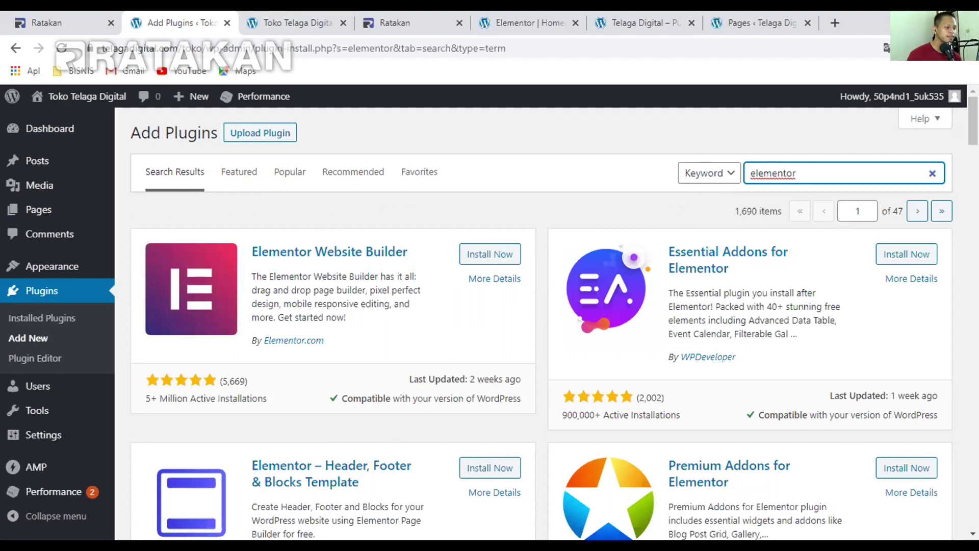
{"action": "left_click", "coordinate": [819, 415]}
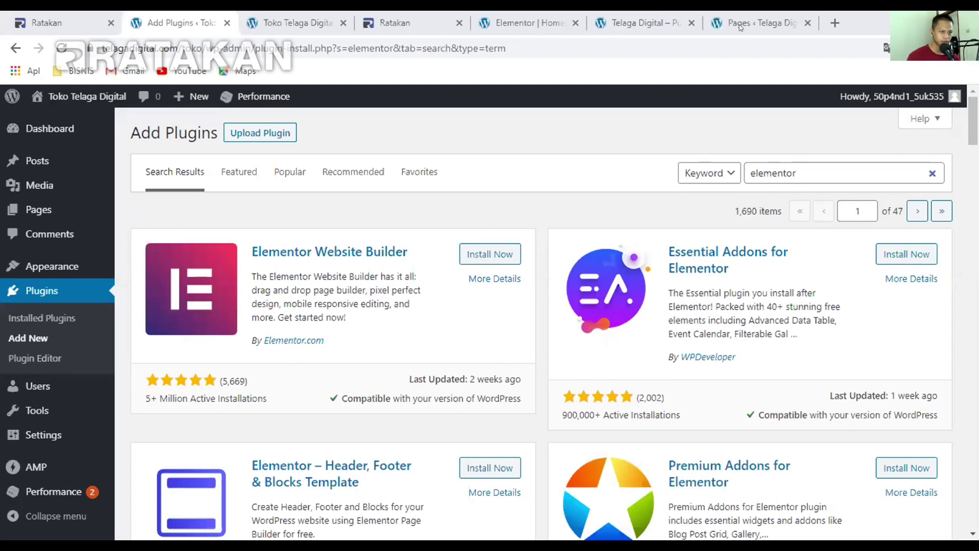
Install and activate the Elementor Website Builder plugin
{"action": "key", "text": "Tab"}
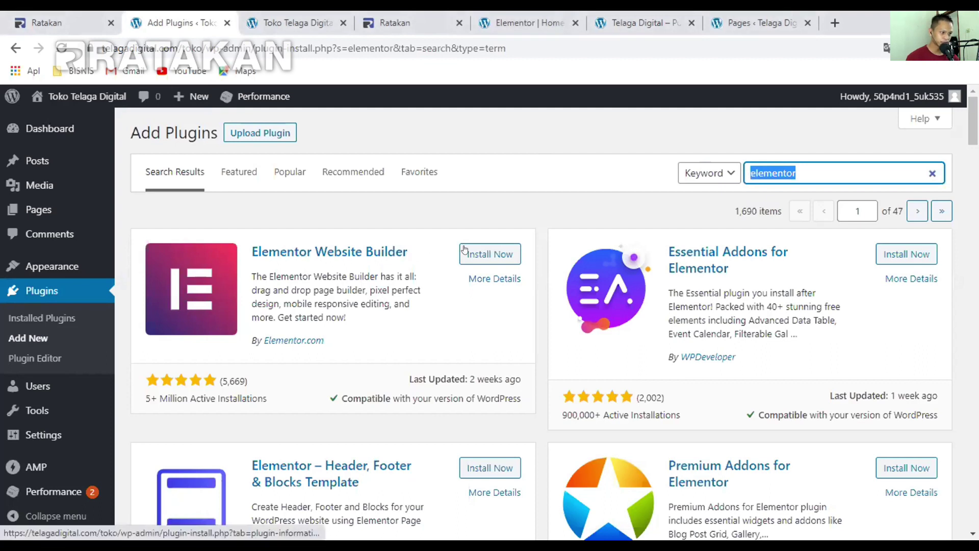
{"action": "left_click", "coordinate": [505, 257]}
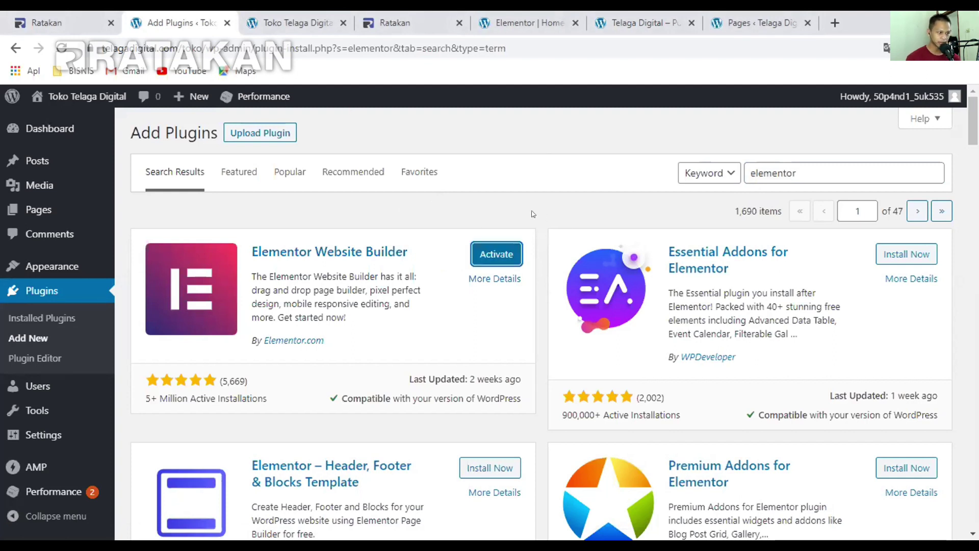
{"action": "left_click", "coordinate": [499, 257]}
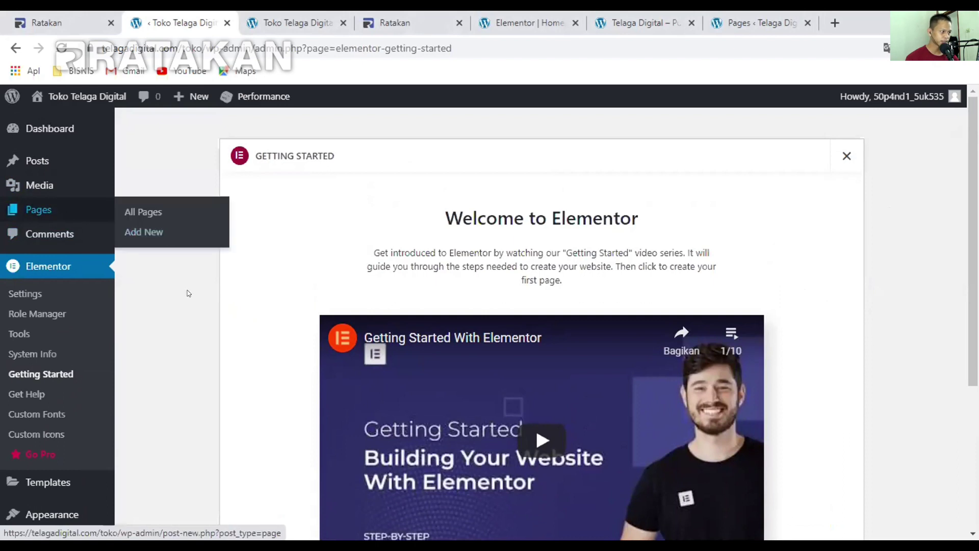
Start a new page, and deactivate the Classic Editor plugin from the installed plugins list in a separate browser tab
{"action": "left_click", "coordinate": [52, 210]}
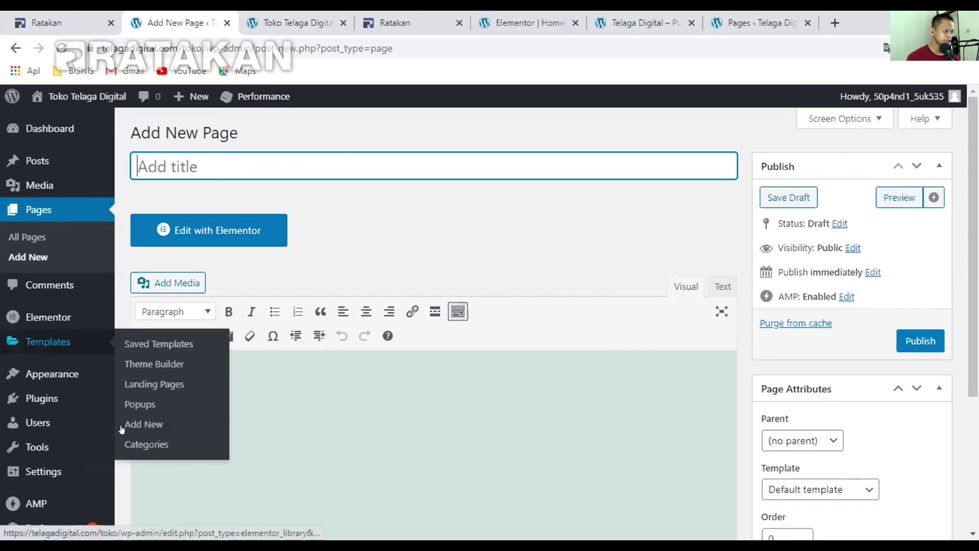
{"action": "mouse_move", "coordinate": [56, 398]}
{"action": "right_click", "coordinate": [182, 404]}
{"action": "left_click", "coordinate": [220, 417]}
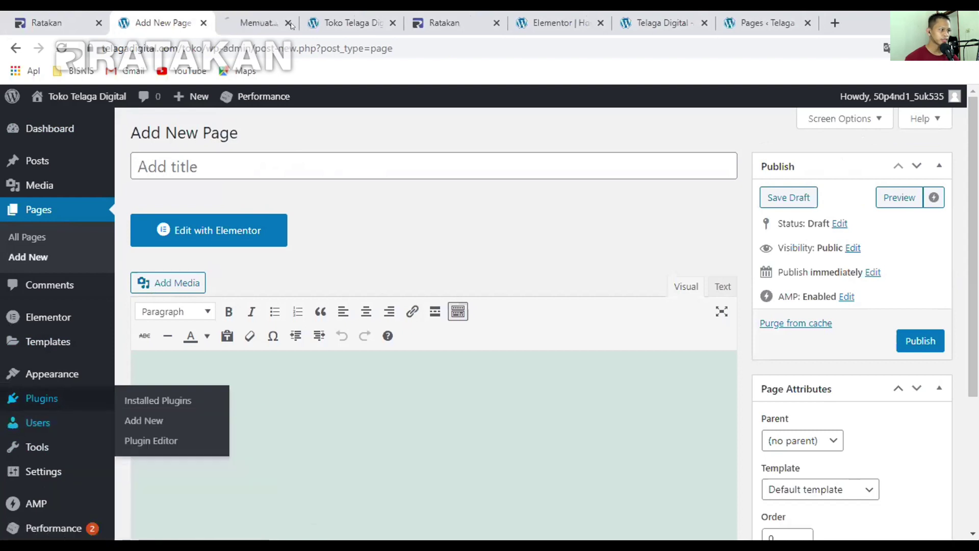
{"action": "left_click", "coordinate": [278, 16]}
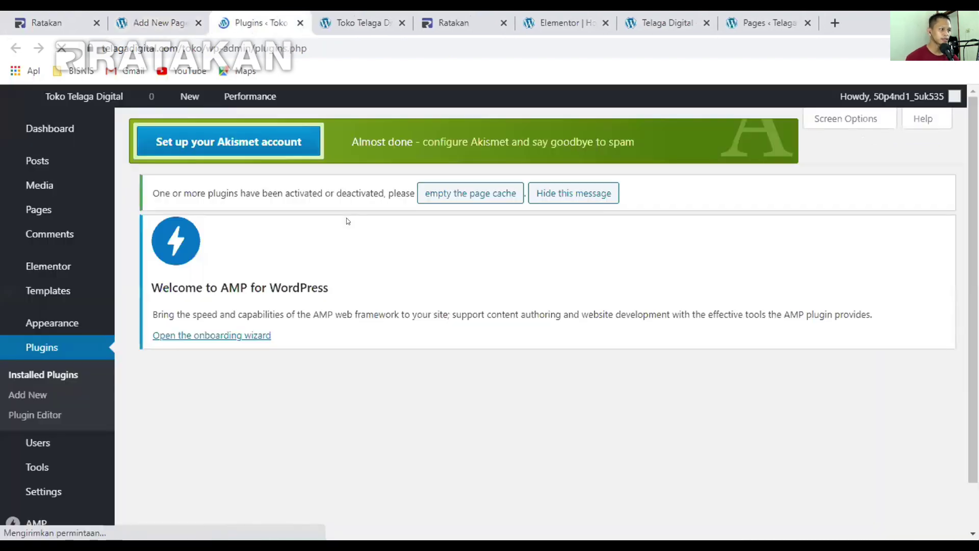
{"action": "scroll", "coordinate": [302, 277], "scroll_direction": "down", "scroll_amount": 6}
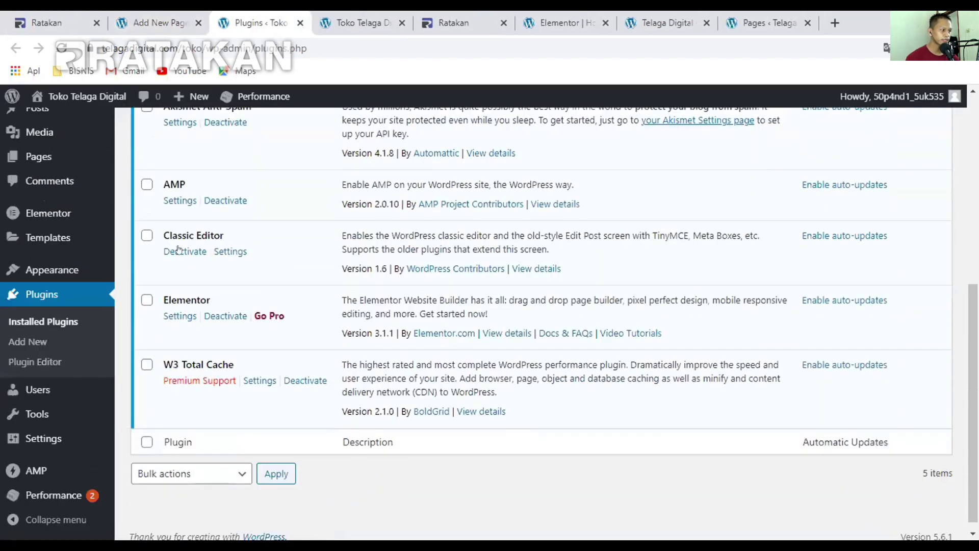
{"action": "left_click", "coordinate": [178, 250]}
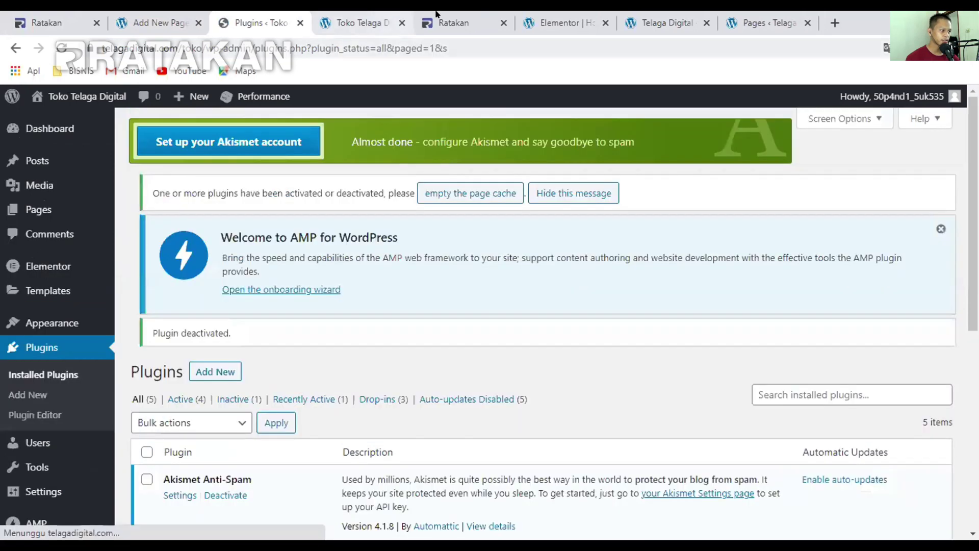
{"action": "scroll", "coordinate": [153, 359], "scroll_direction": "down", "scroll_amount": 5}
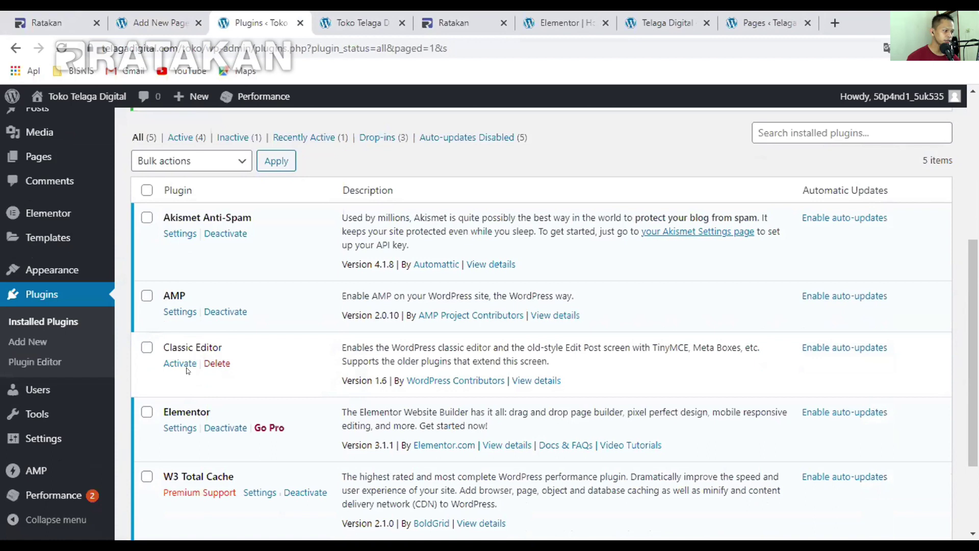
Reload the unsaved new page so it uses the block editor, and dismiss the welcome guide
{"action": "left_click", "coordinate": [325, 12]}
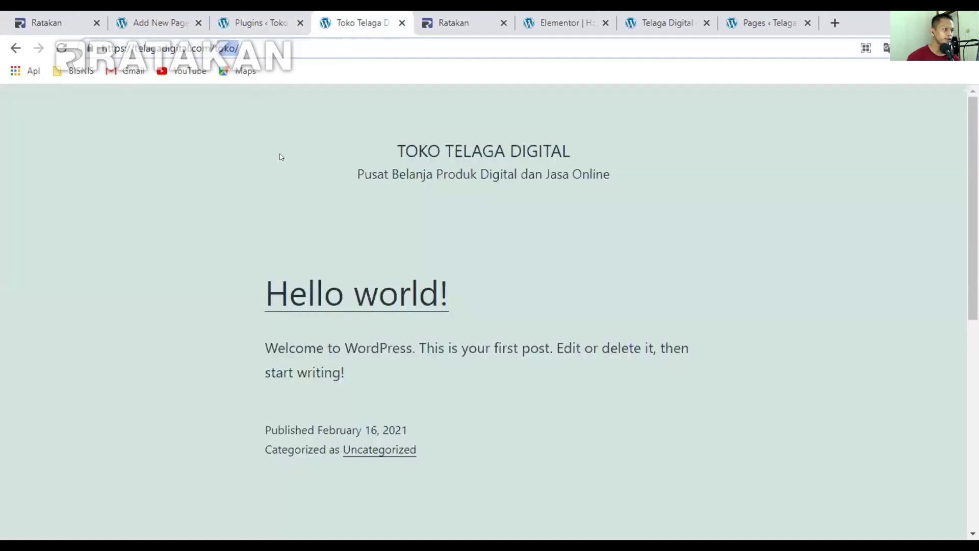
{"action": "left_click", "coordinate": [278, 24]}
{"action": "left_click", "coordinate": [163, 22]}
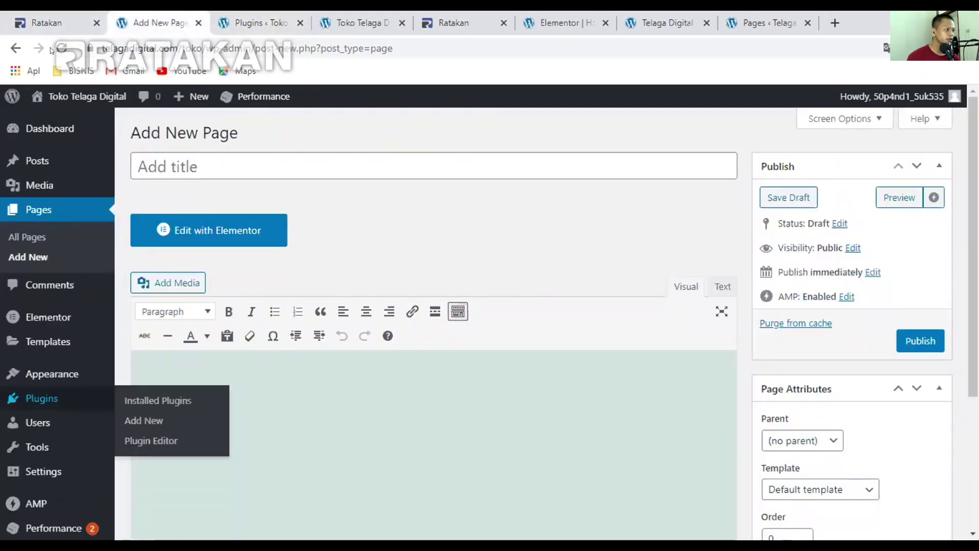
{"action": "left_click", "coordinate": [60, 48]}
{"action": "left_click", "coordinate": [518, 127]}
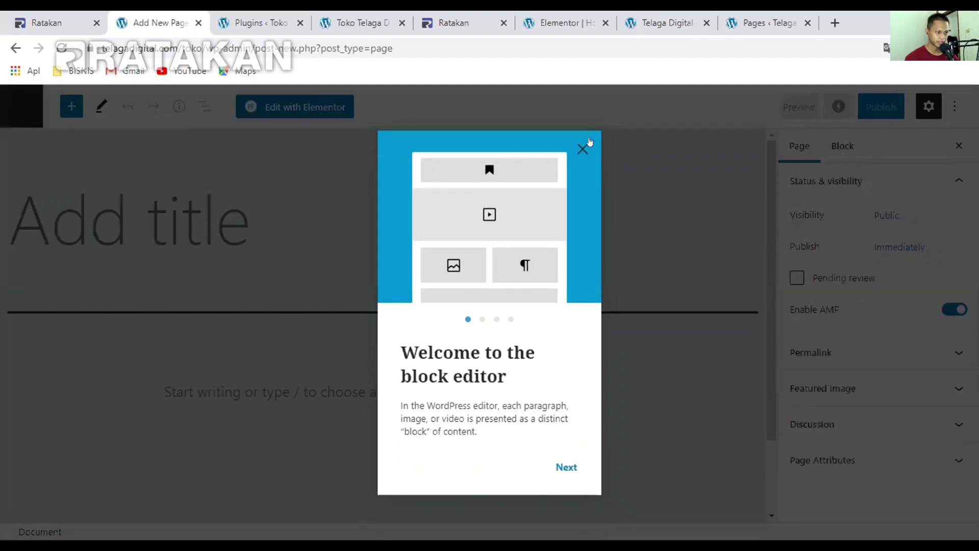
{"action": "left_click", "coordinate": [582, 148]}
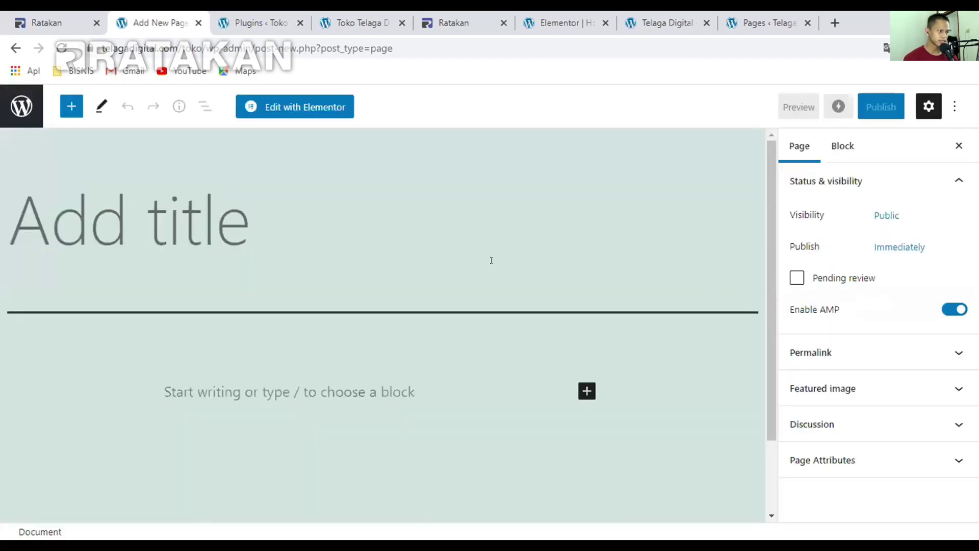
Title the new page "Affiliate Store"
{"action": "left_click", "coordinate": [294, 232]}
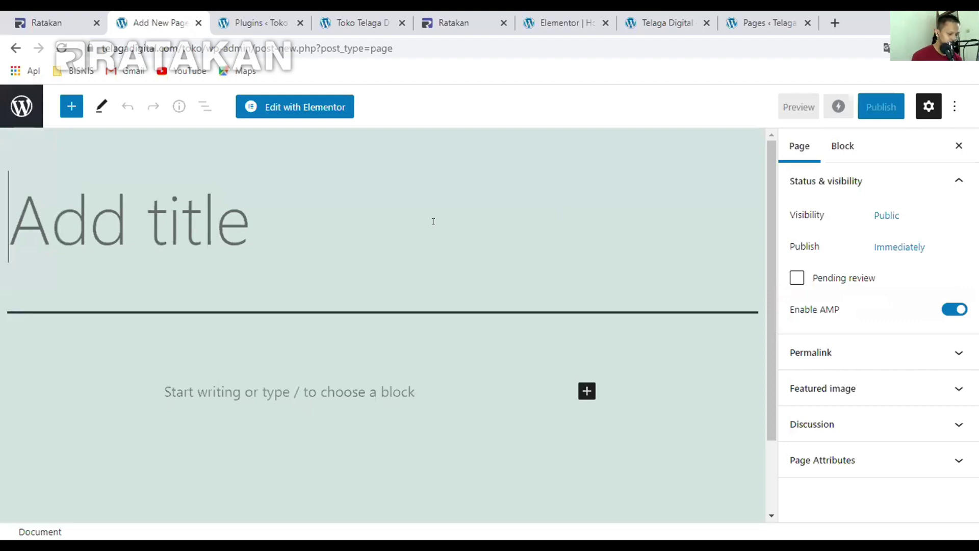
{"action": "type", "text": "Aff"}
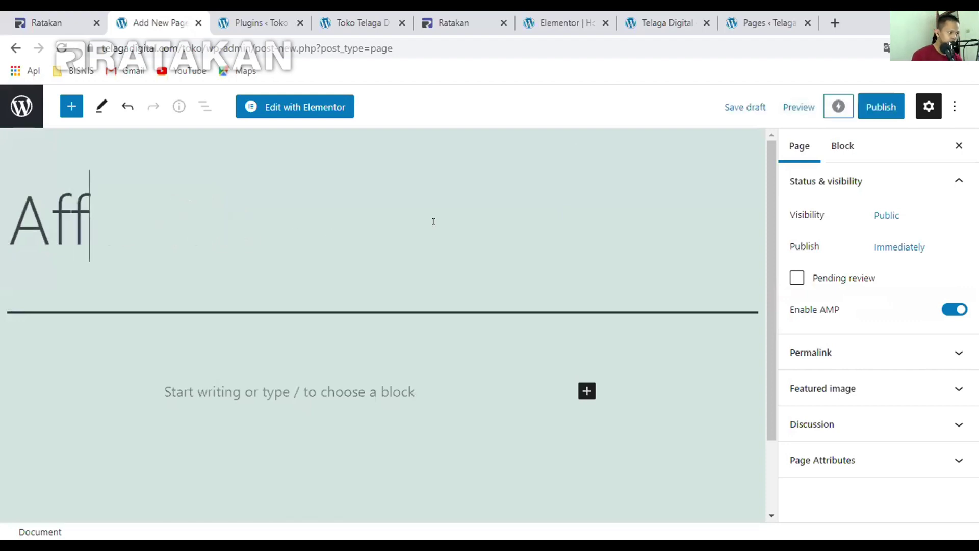
{"action": "type", "text": "iliate "}
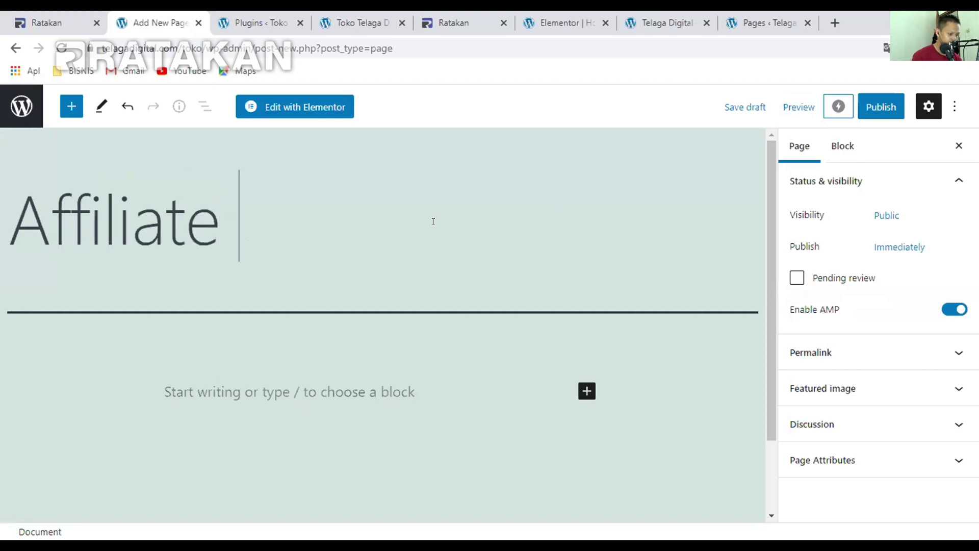
{"action": "type", "text": "Store"}
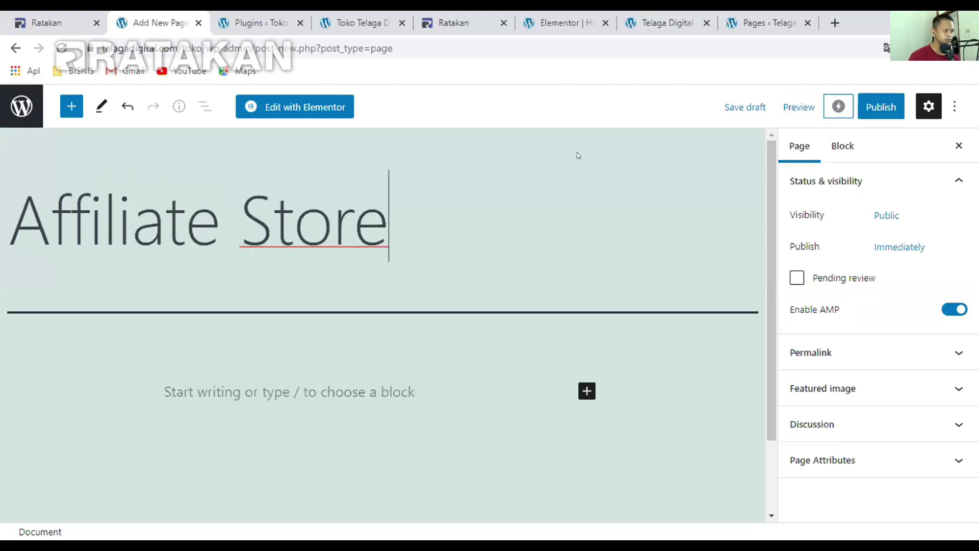
Keep the Default template in the page attributes and publish the Affiliate Store page
{"action": "left_click", "coordinate": [909, 459]}
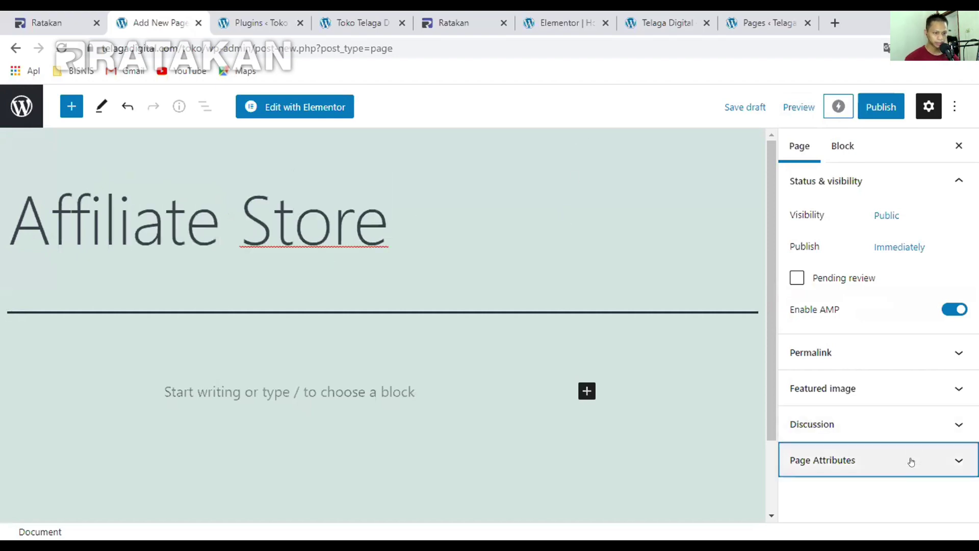
{"action": "left_click", "coordinate": [911, 418]}
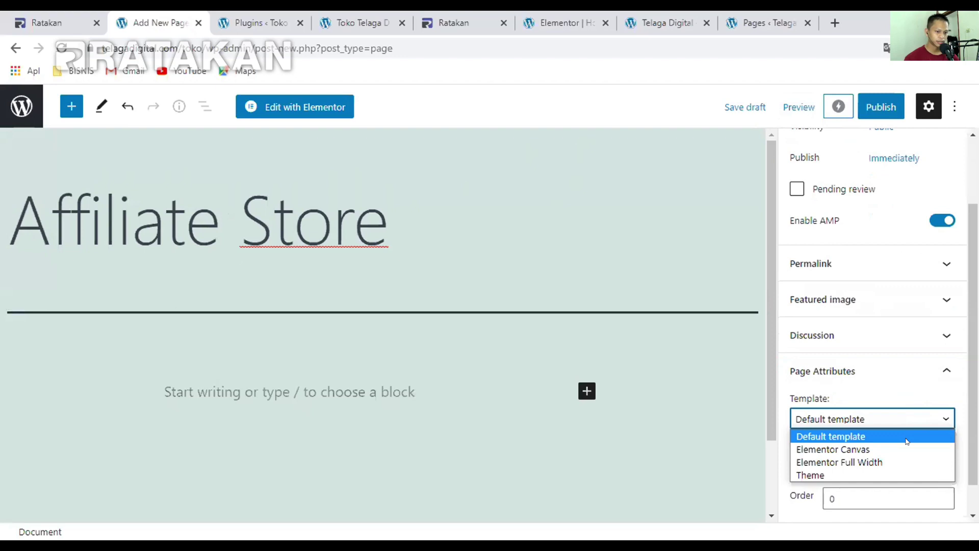
{"action": "left_click", "coordinate": [877, 439]}
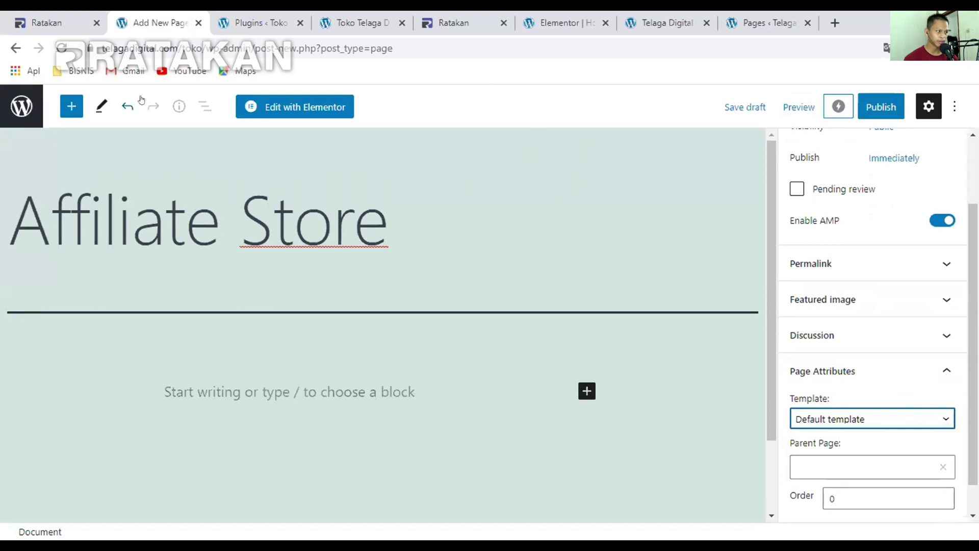
{"action": "scroll", "coordinate": [942, 358], "scroll_direction": "up", "scroll_amount": 3}
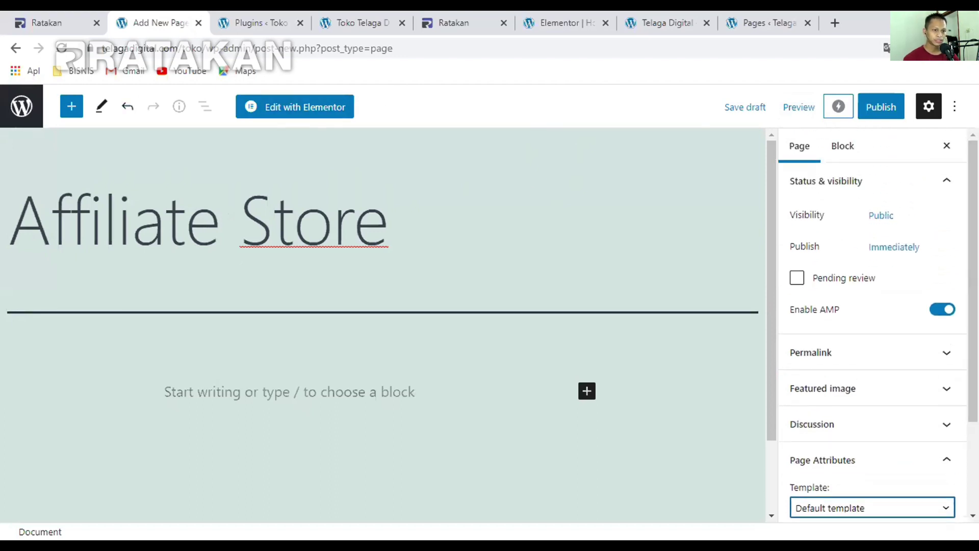
{"action": "left_click", "coordinate": [887, 99]}
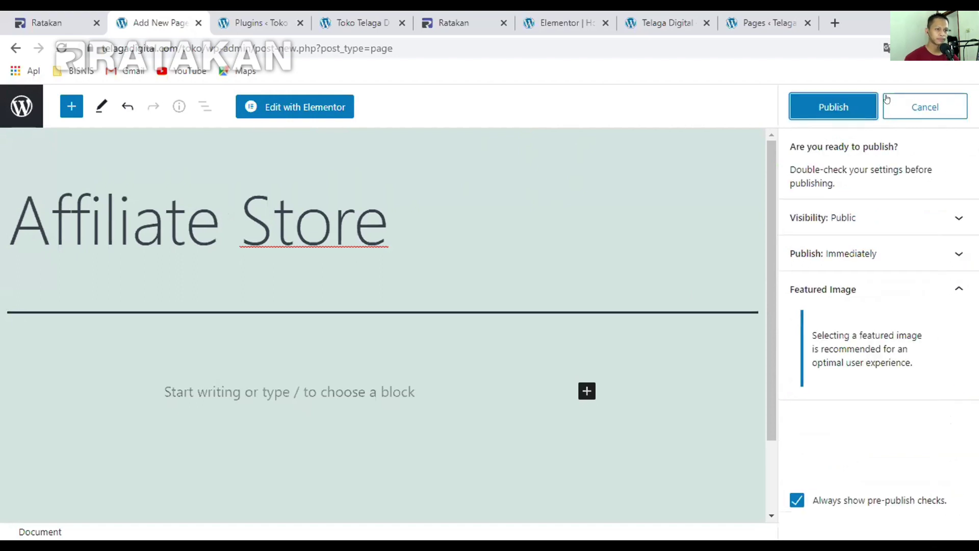
{"action": "left_click", "coordinate": [809, 106]}
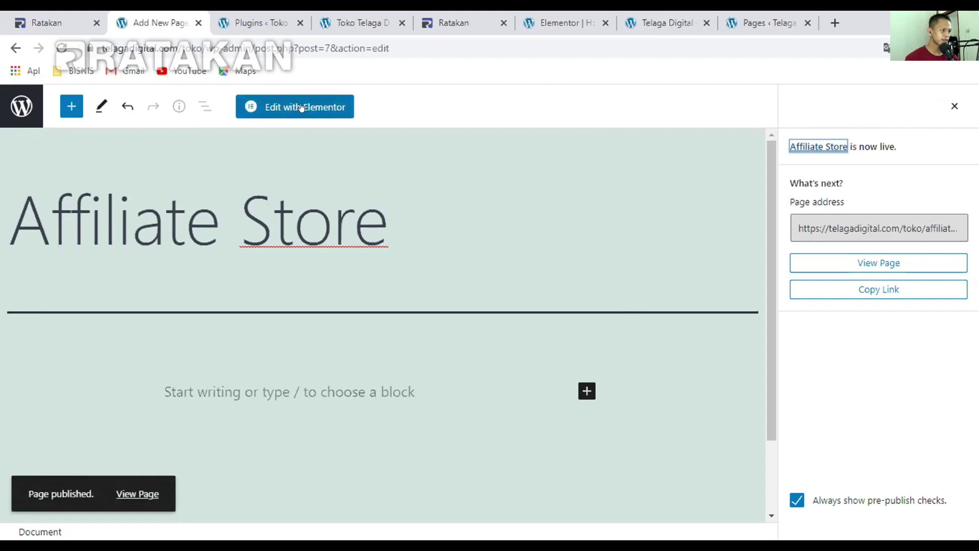
Open the published page in the Elementor editor and look over its current layout
{"action": "left_click", "coordinate": [272, 106]}
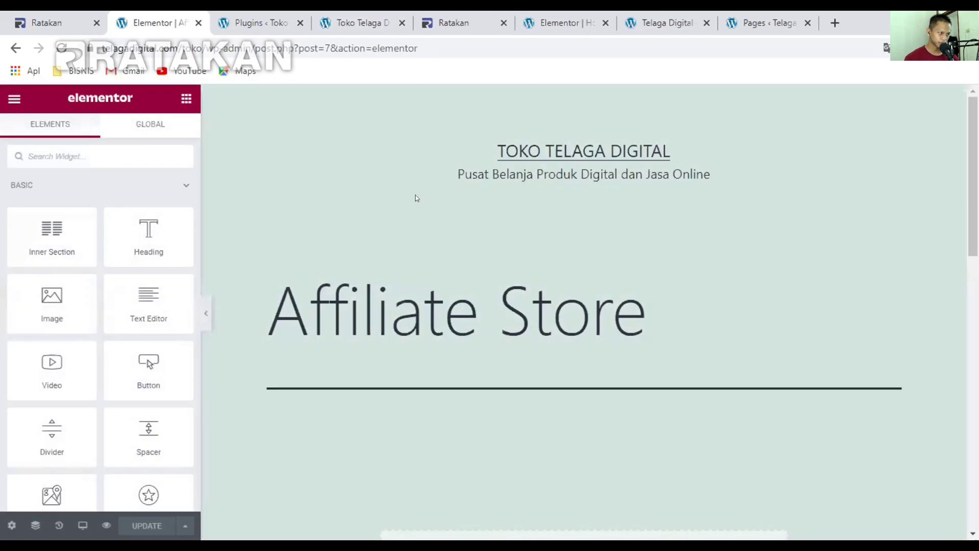
{"action": "scroll", "coordinate": [689, 320], "scroll_direction": "down", "scroll_amount": 4}
{"action": "scroll", "coordinate": [638, 306], "scroll_direction": "up", "scroll_amount": 4}
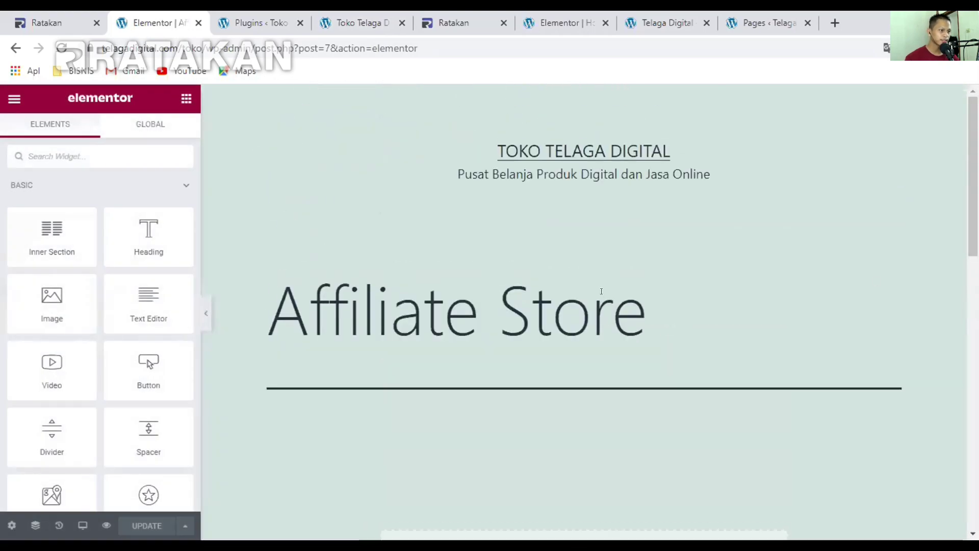
{"action": "scroll", "coordinate": [565, 261], "scroll_direction": "down", "scroll_amount": 2}
{"action": "scroll", "coordinate": [339, 143], "scroll_direction": "up", "scroll_amount": 2}
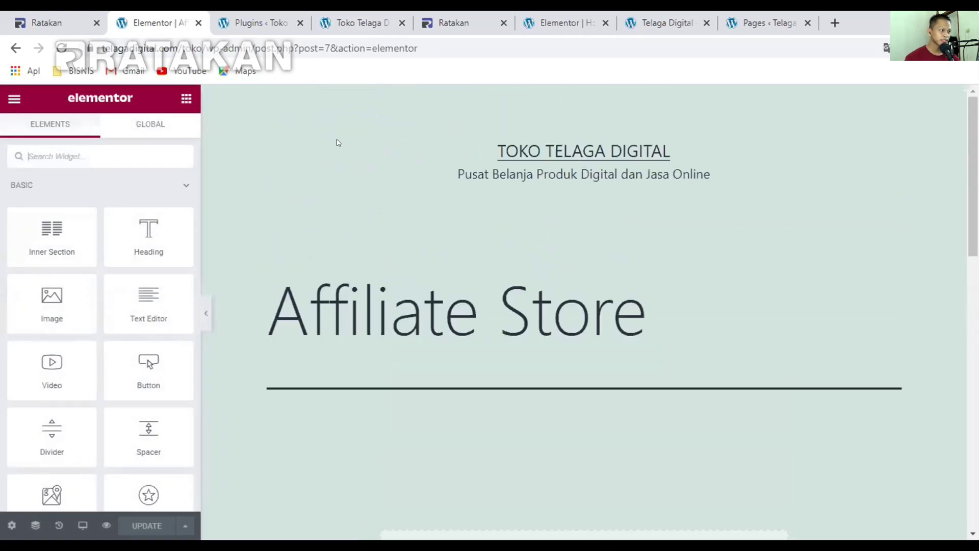
In the browser tab with the plugins list, go to the site's pages and open Affiliate Store for editing at its page attributes
{"action": "left_click", "coordinate": [256, 23]}
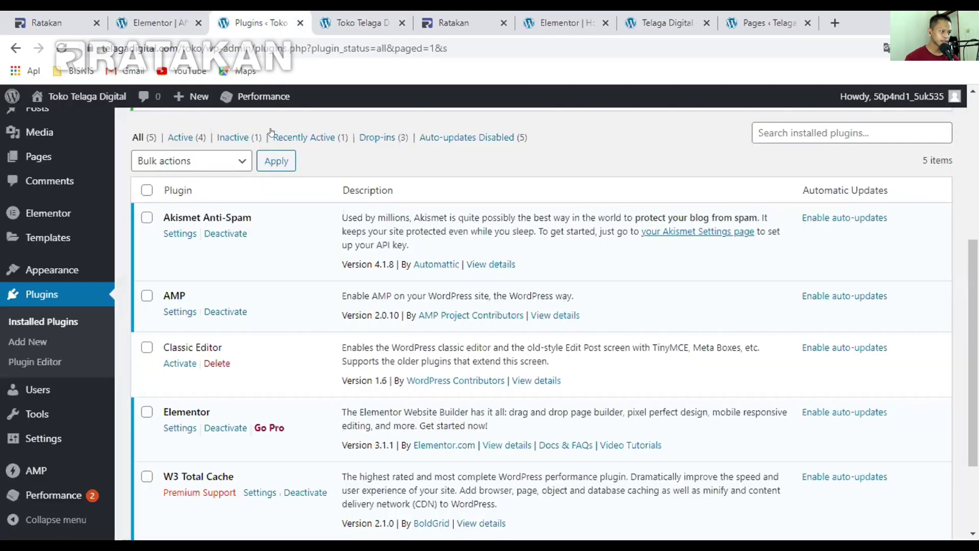
{"action": "left_click", "coordinate": [26, 157]}
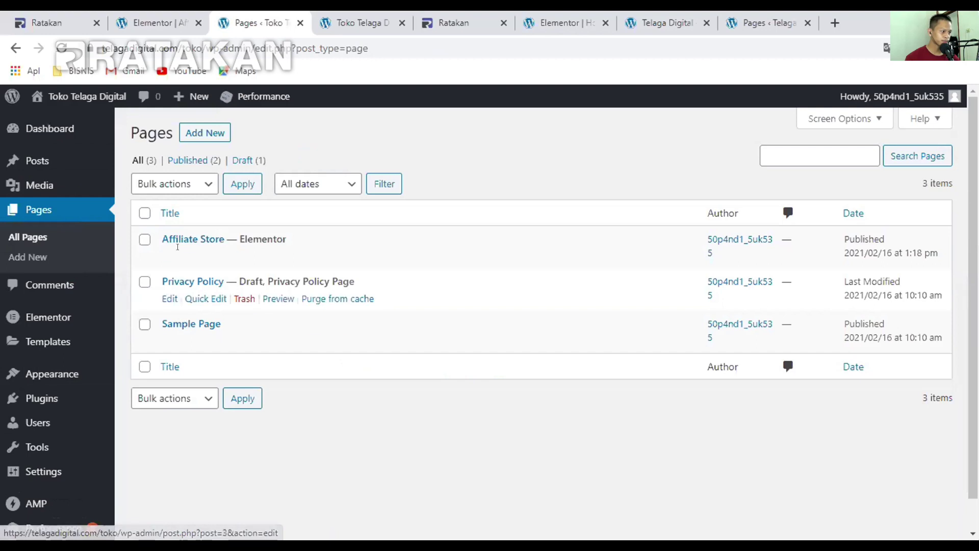
{"action": "left_click", "coordinate": [168, 256]}
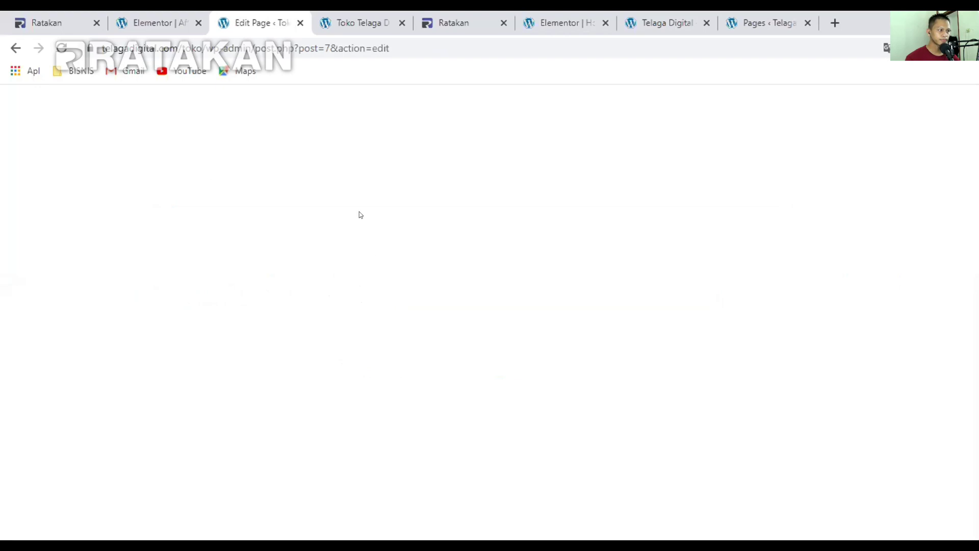
{"action": "scroll", "coordinate": [926, 428], "scroll_direction": "down", "scroll_amount": 2}
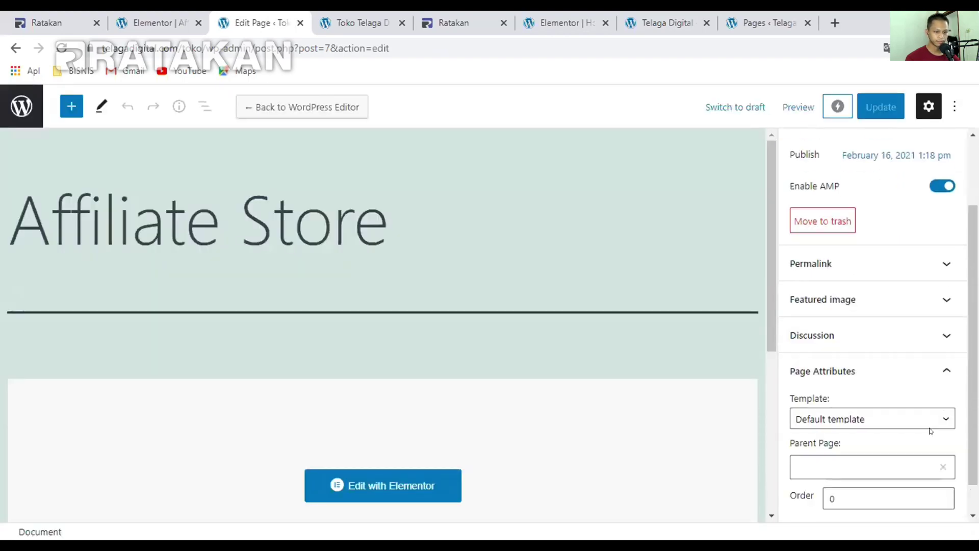
Change the Affiliate Store page's template to Elementor Canvas and update the page
{"action": "left_click", "coordinate": [134, 21]}
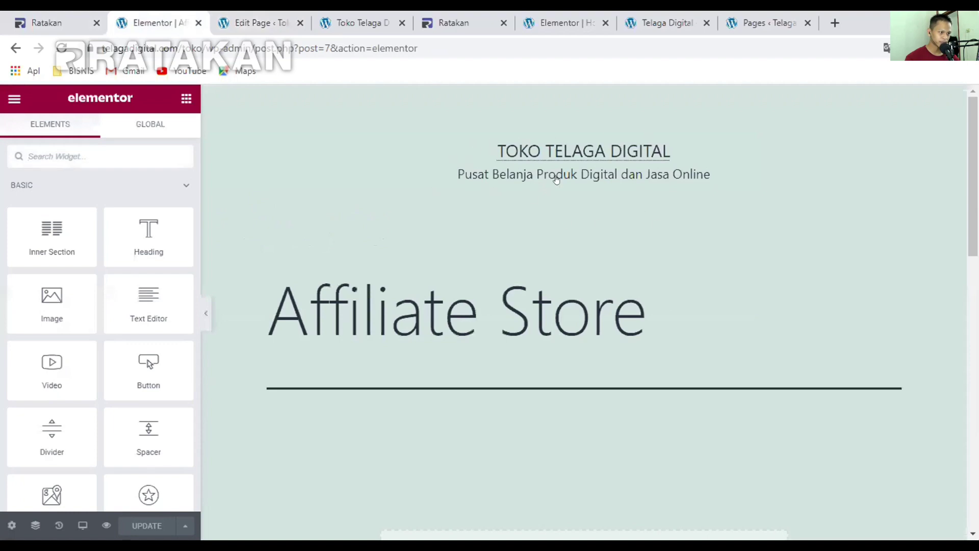
{"action": "left_click", "coordinate": [258, 22]}
{"action": "left_click", "coordinate": [833, 412]}
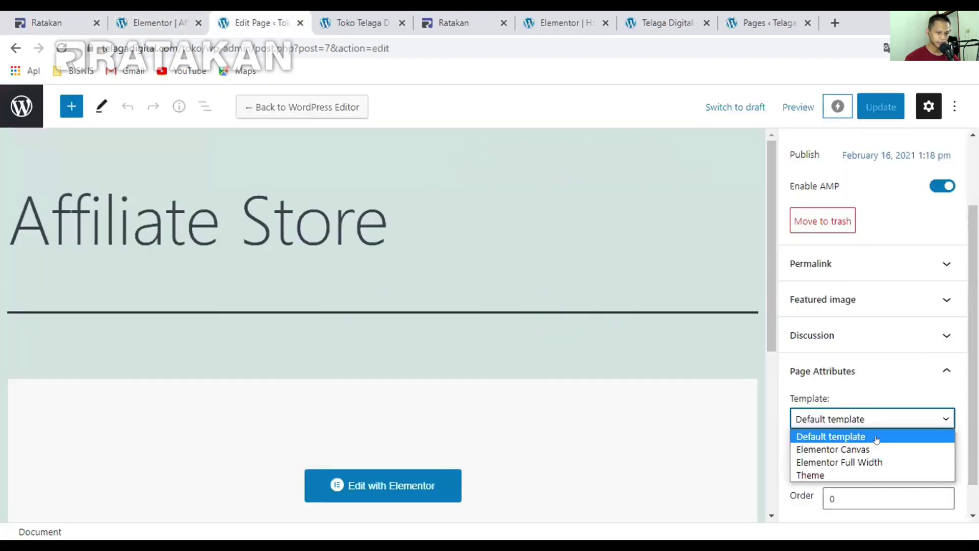
{"action": "left_click", "coordinate": [876, 445]}
{"action": "scroll", "coordinate": [907, 405], "scroll_direction": "up", "scroll_amount": 3}
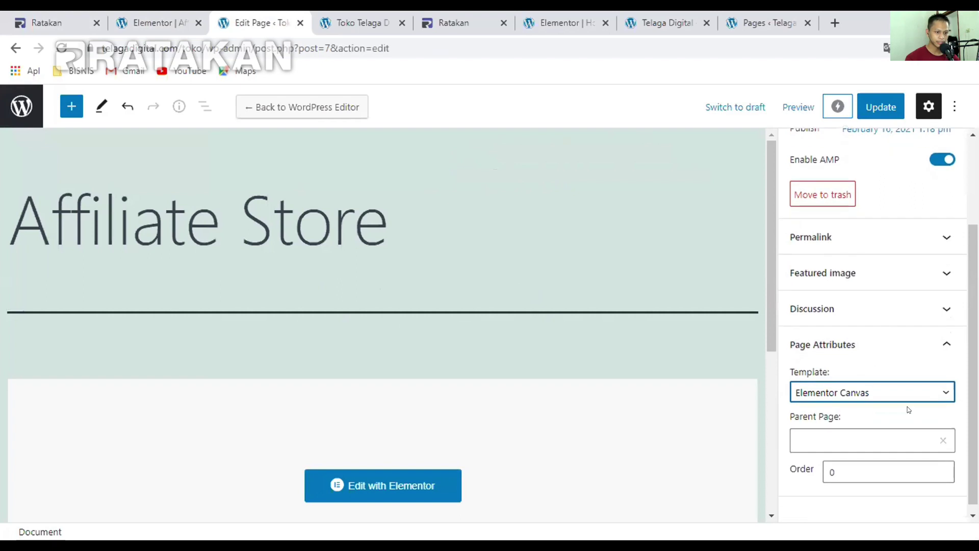
{"action": "scroll", "coordinate": [945, 451], "scroll_direction": "down", "scroll_amount": 3}
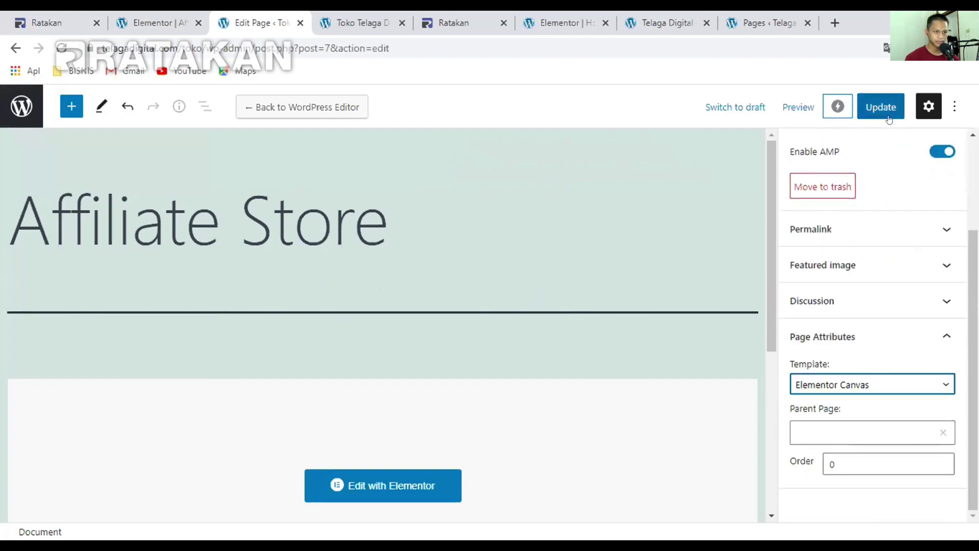
{"action": "left_click", "coordinate": [874, 107]}
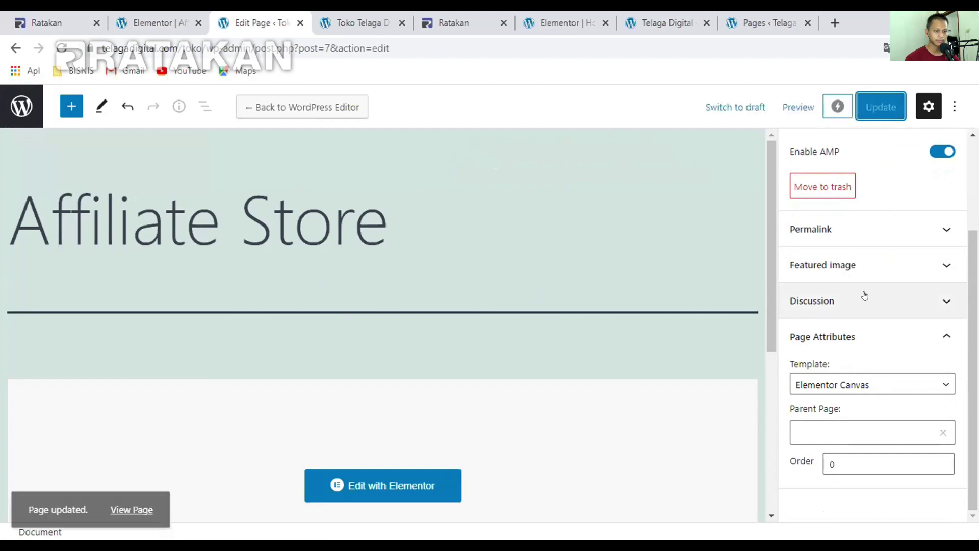
Reload the Elementor editor in its browser tab and open the template library's import screen
{"action": "left_click", "coordinate": [163, 20]}
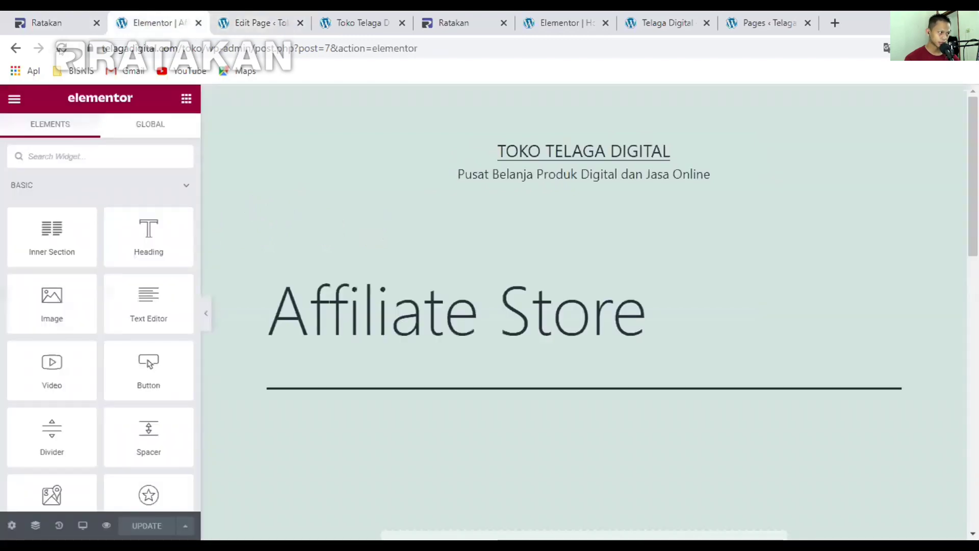
{"action": "left_click", "coordinate": [61, 48]}
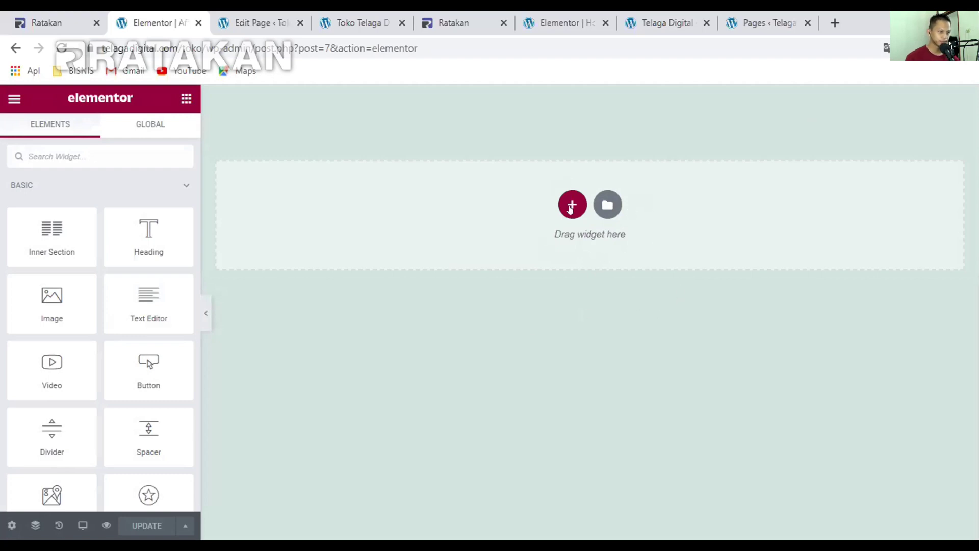
{"action": "left_click", "coordinate": [605, 204]}
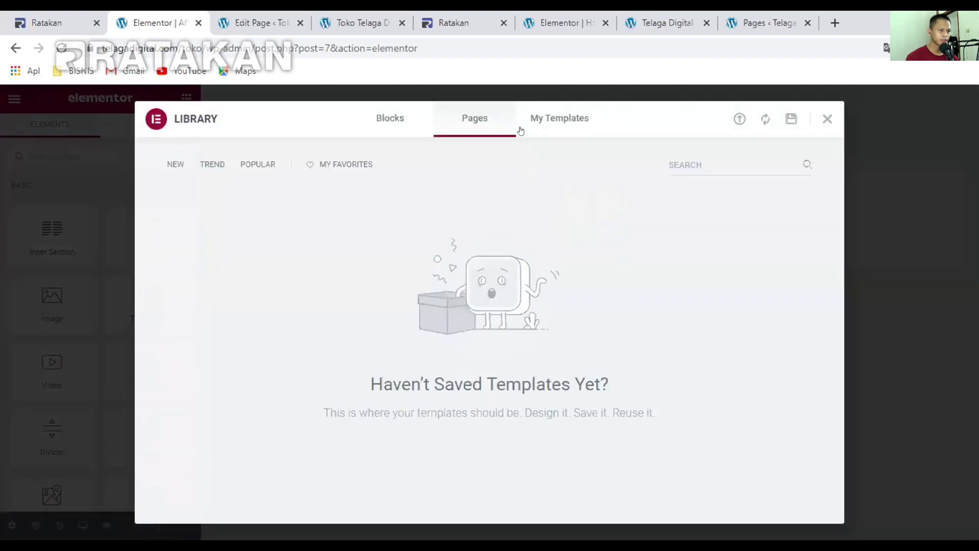
{"action": "left_click", "coordinate": [739, 120]}
{"action": "scroll", "coordinate": [510, 306], "scroll_direction": "down", "scroll_amount": 1}
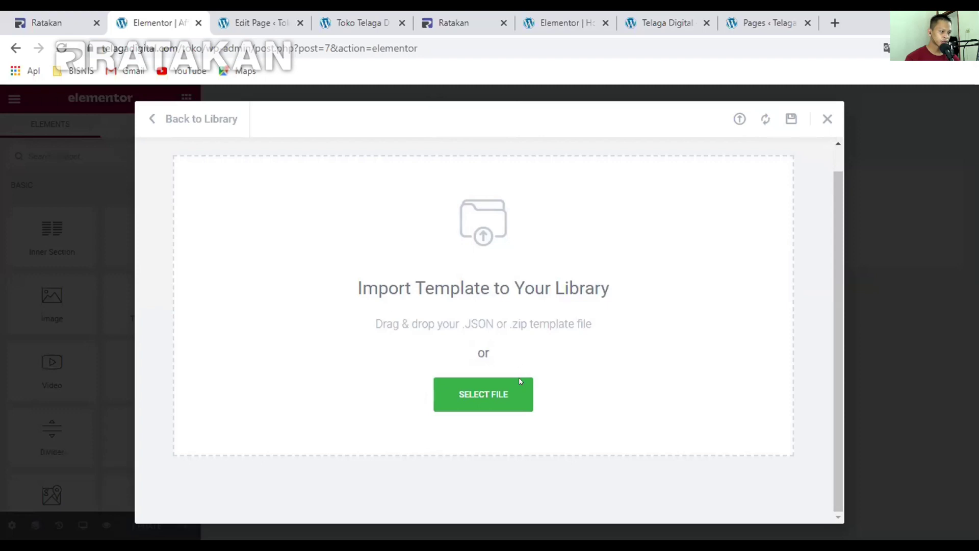
Import Telaga Digital Affiliate Store.json from the Affiliate Store Ratakan folder in Documents and insert that template into the page
{"action": "left_click", "coordinate": [483, 395]}
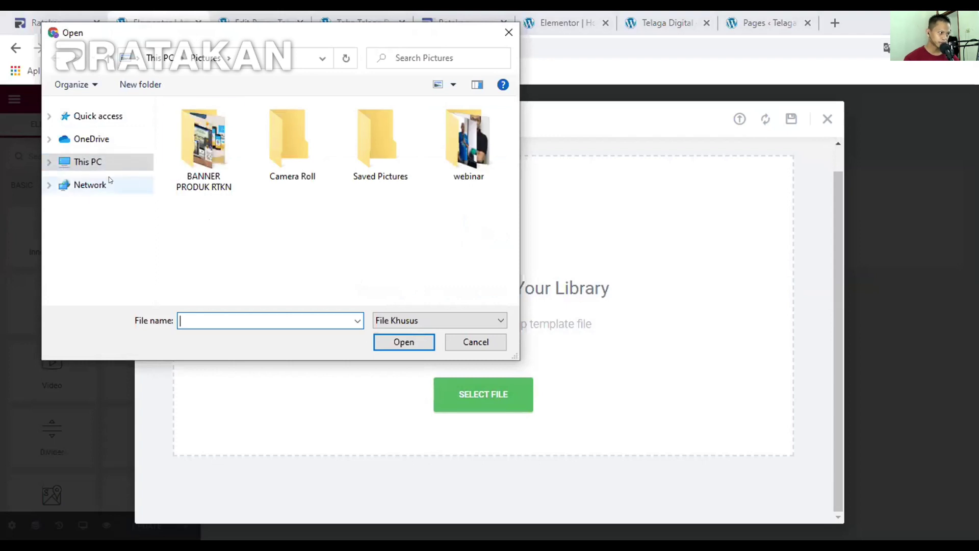
{"action": "left_click", "coordinate": [47, 157]}
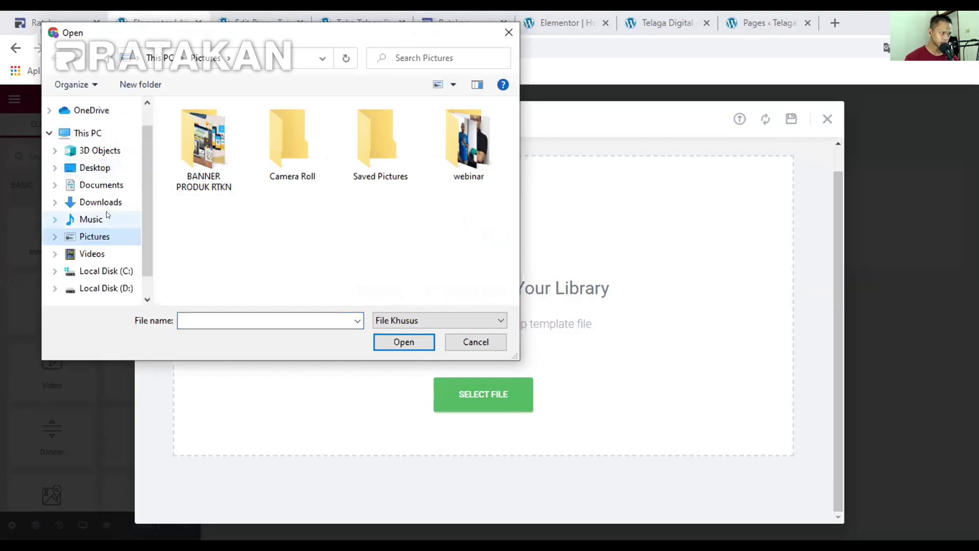
{"action": "left_click", "coordinate": [87, 203]}
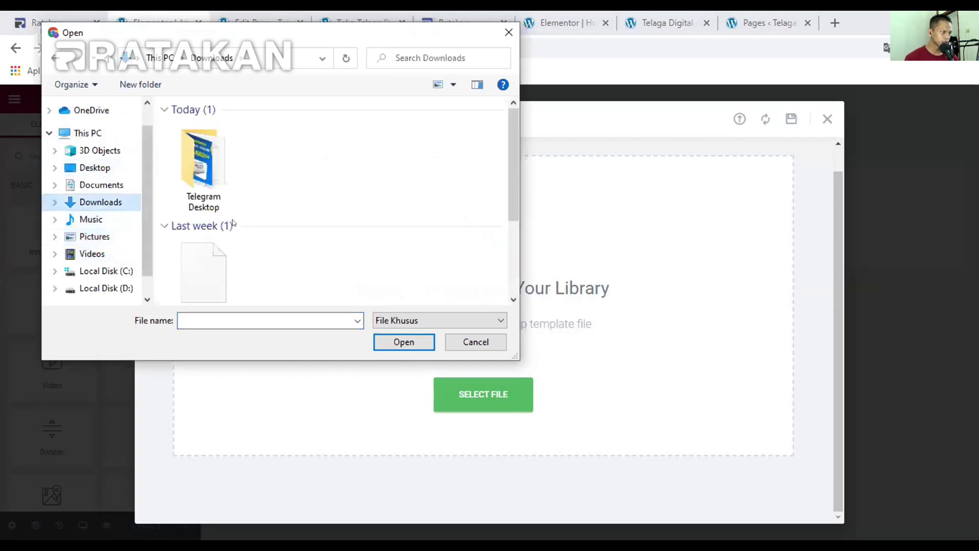
{"action": "scroll", "coordinate": [97, 204], "scroll_direction": "down", "scroll_amount": 1}
{"action": "scroll", "coordinate": [306, 204], "scroll_direction": "down", "scroll_amount": 3}
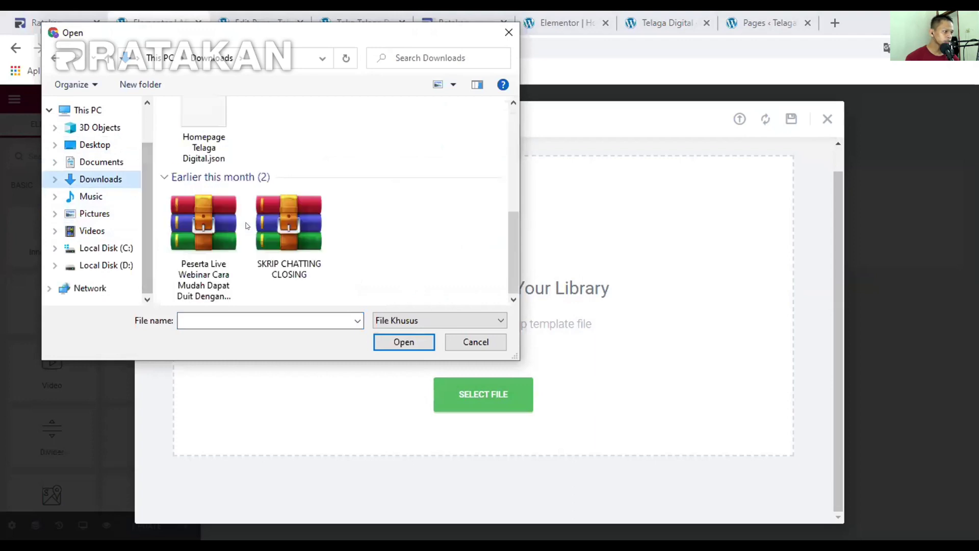
{"action": "scroll", "coordinate": [306, 204], "scroll_direction": "up", "scroll_amount": 3}
{"action": "left_click", "coordinate": [99, 161]}
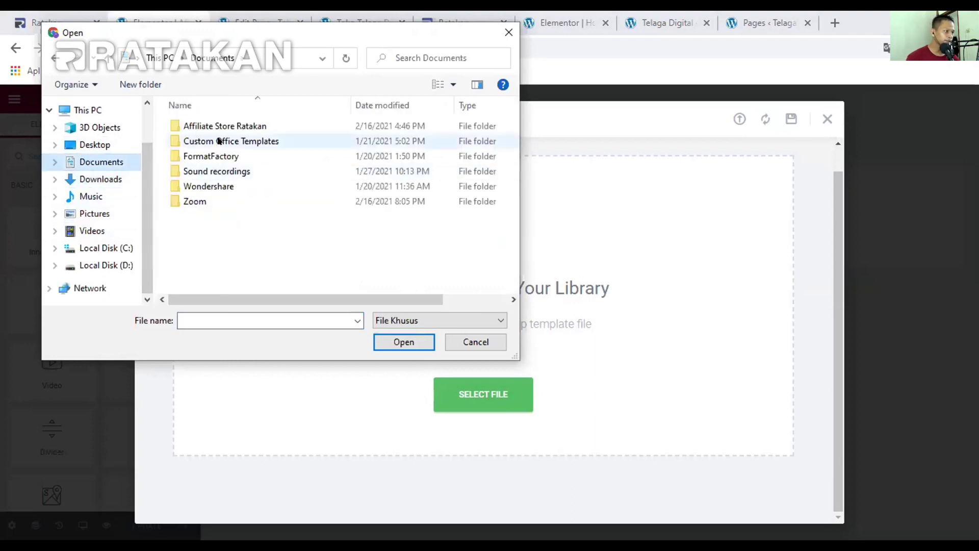
{"action": "double_click", "coordinate": [214, 125]}
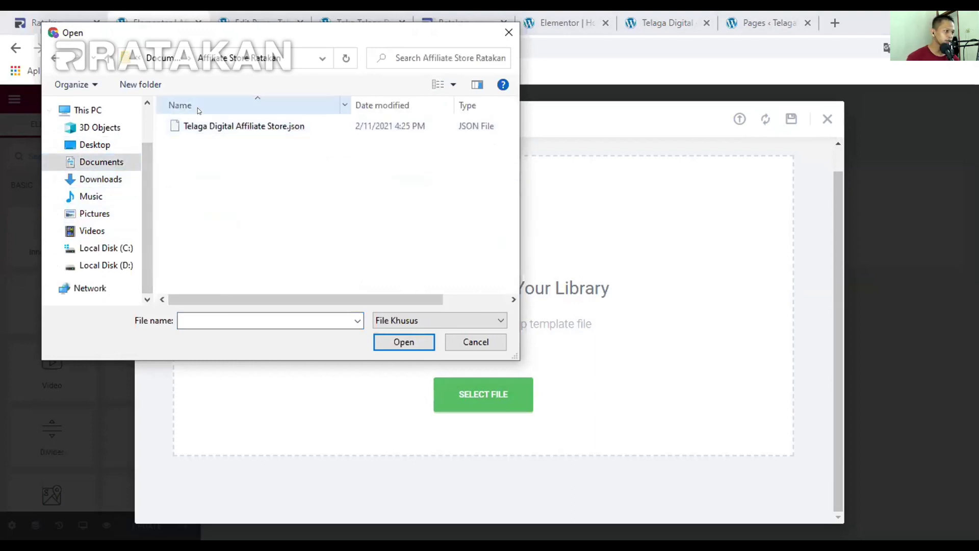
{"action": "left_click", "coordinate": [195, 128]}
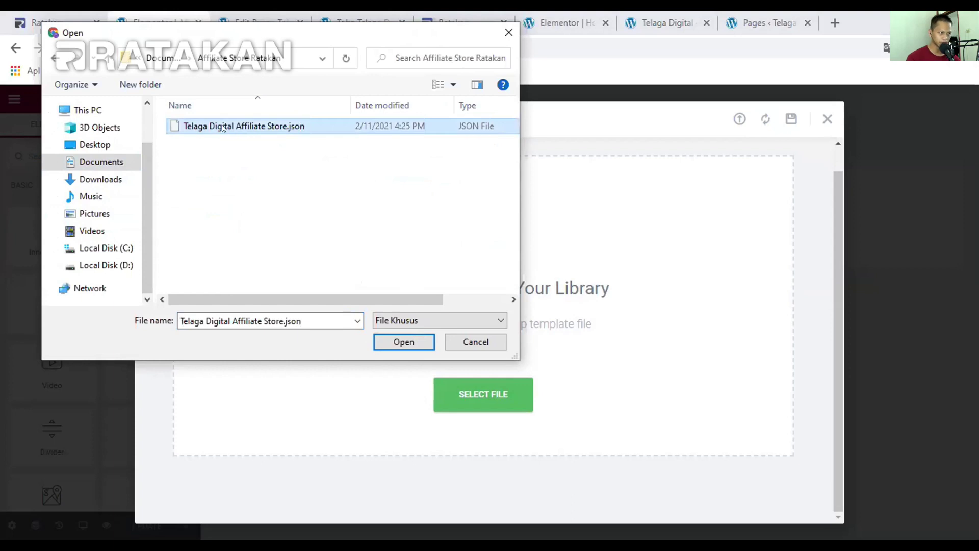
{"action": "double_click", "coordinate": [243, 127]}
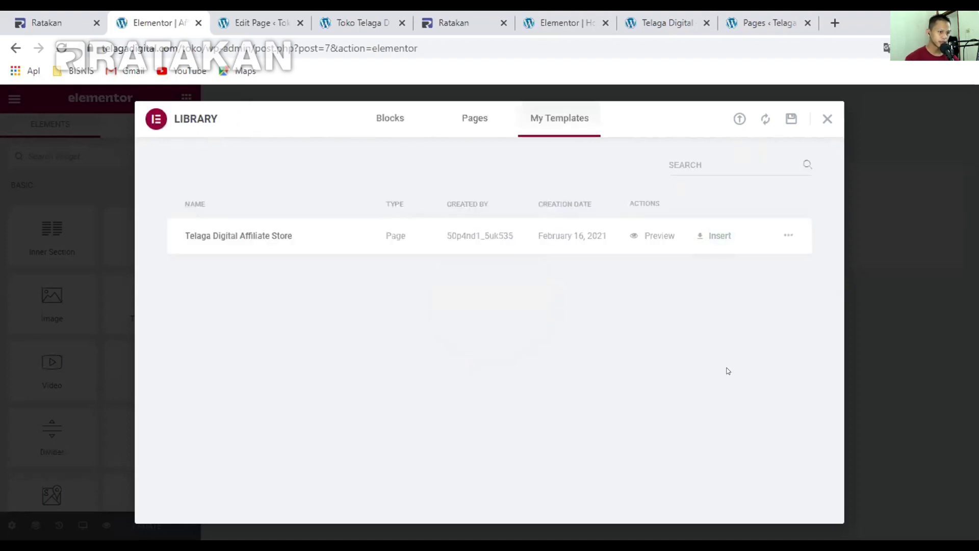
{"action": "left_click", "coordinate": [713, 237]}
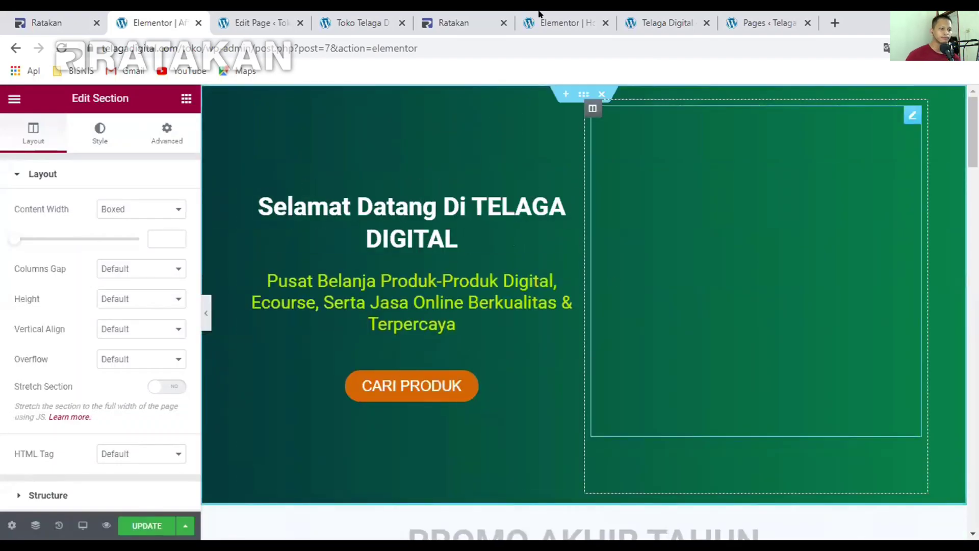
Look over the upper part of the imported store page, from the welcome banner through the promo, Jenis Produk, Pilih Kategori and Produk-Produk Terbaru sections
{"action": "scroll", "coordinate": [619, 298], "scroll_direction": "down", "scroll_amount": 10}
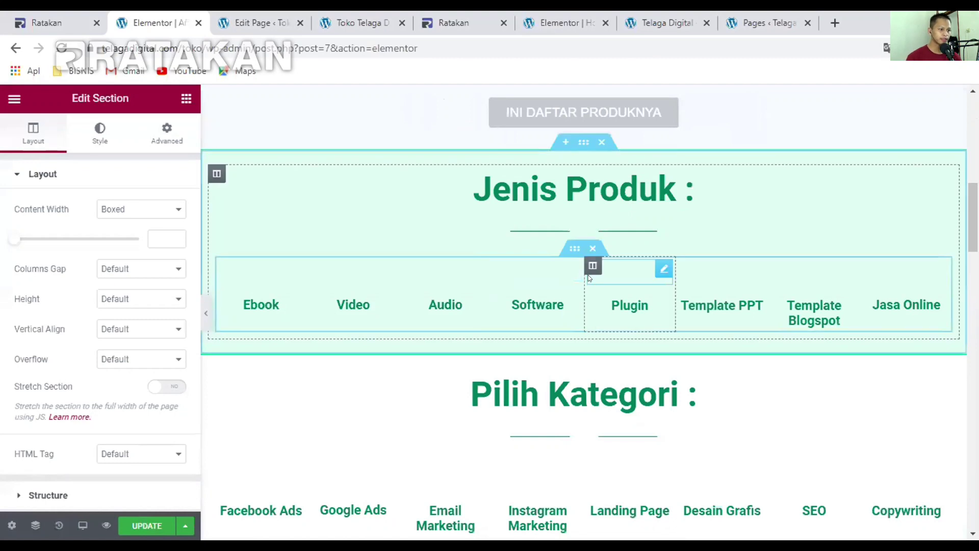
{"action": "scroll", "coordinate": [714, 260], "scroll_direction": "up", "scroll_amount": 4}
{"action": "scroll", "coordinate": [807, 261], "scroll_direction": "up", "scroll_amount": 4}
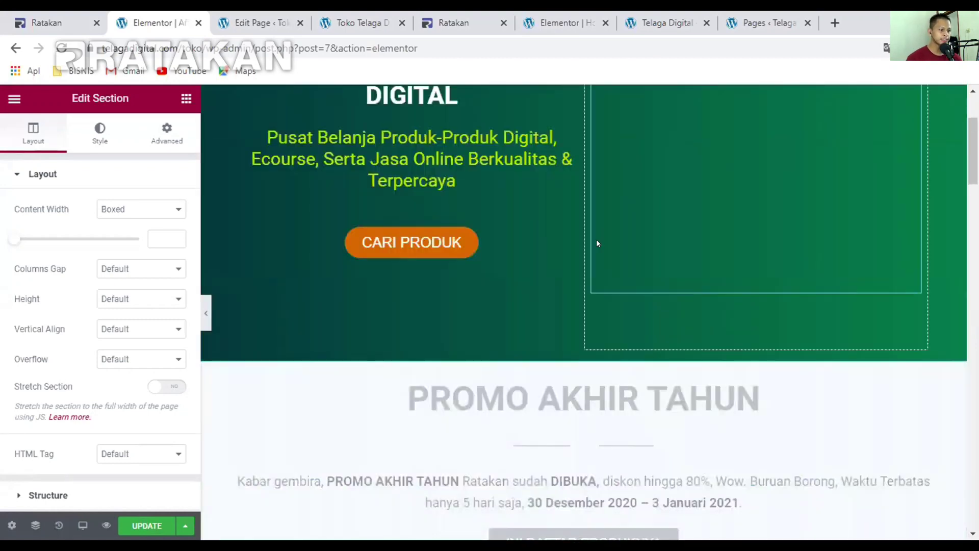
{"action": "scroll", "coordinate": [596, 244], "scroll_direction": "down", "scroll_amount": 2}
{"action": "scroll", "coordinate": [505, 214], "scroll_direction": "up", "scroll_amount": 4}
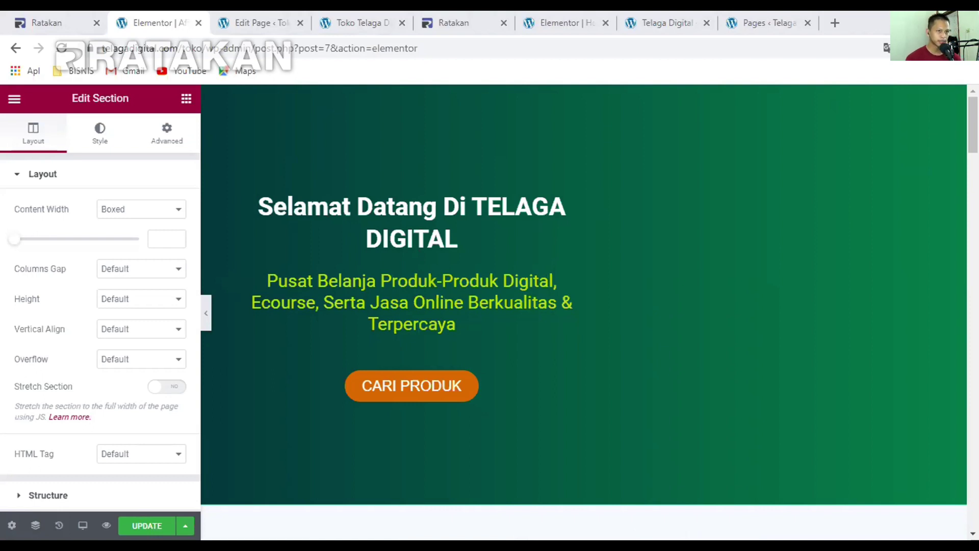
{"action": "scroll", "coordinate": [657, 312], "scroll_direction": "down", "scroll_amount": 15}
{"action": "scroll", "coordinate": [680, 304], "scroll_direction": "up", "scroll_amount": 2}
{"action": "scroll", "coordinate": [660, 304], "scroll_direction": "down", "scroll_amount": 3}
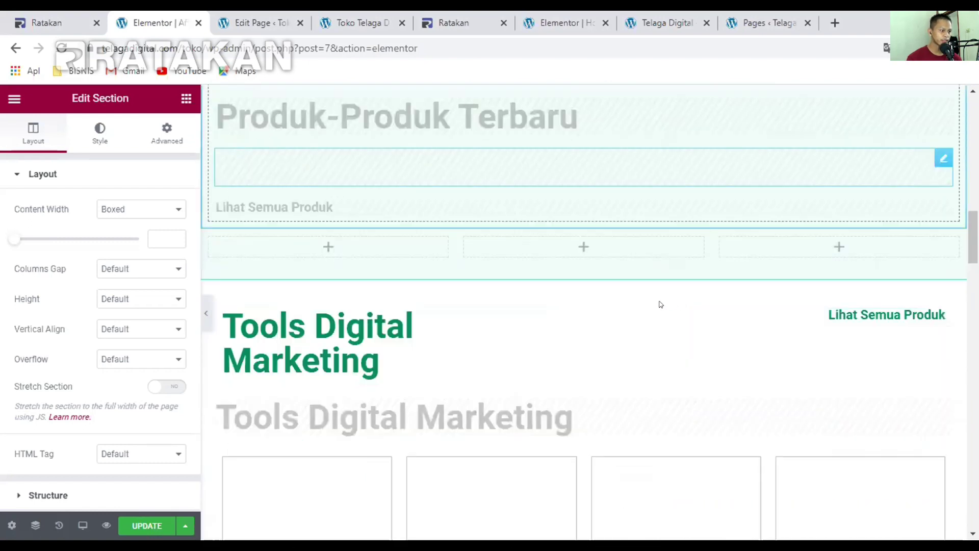
Review the Tools Digital Marketing, Tentang Bisnis and Tentang Desain Grafis product sections, including their cards and DETAIL buttons
{"action": "scroll", "coordinate": [663, 301], "scroll_direction": "down", "scroll_amount": 4}
{"action": "scroll", "coordinate": [680, 292], "scroll_direction": "down", "scroll_amount": 5}
{"action": "scroll", "coordinate": [703, 249], "scroll_direction": "up", "scroll_amount": 3}
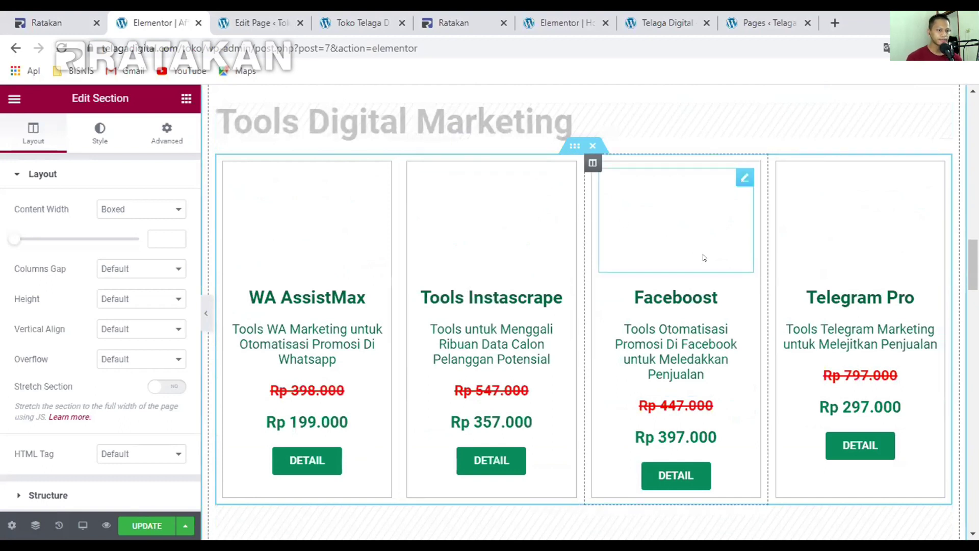
{"action": "scroll", "coordinate": [647, 252], "scroll_direction": "down", "scroll_amount": 4}
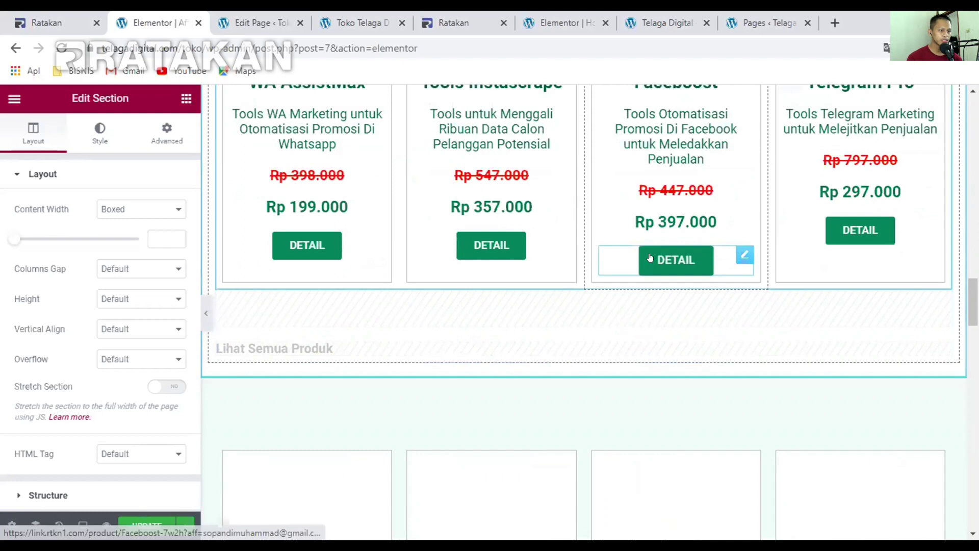
{"action": "scroll", "coordinate": [713, 306], "scroll_direction": "down", "scroll_amount": 2}
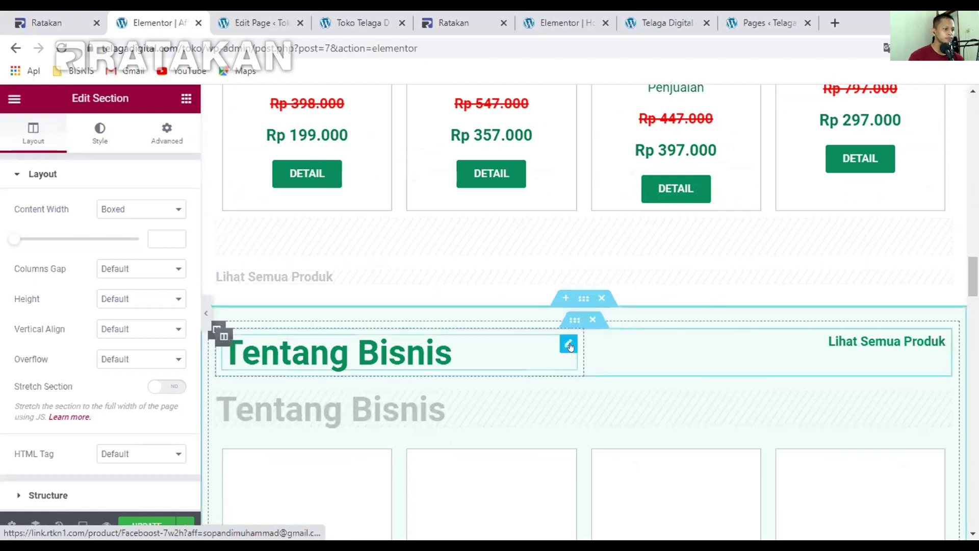
{"action": "scroll", "coordinate": [570, 346], "scroll_direction": "down", "scroll_amount": 3}
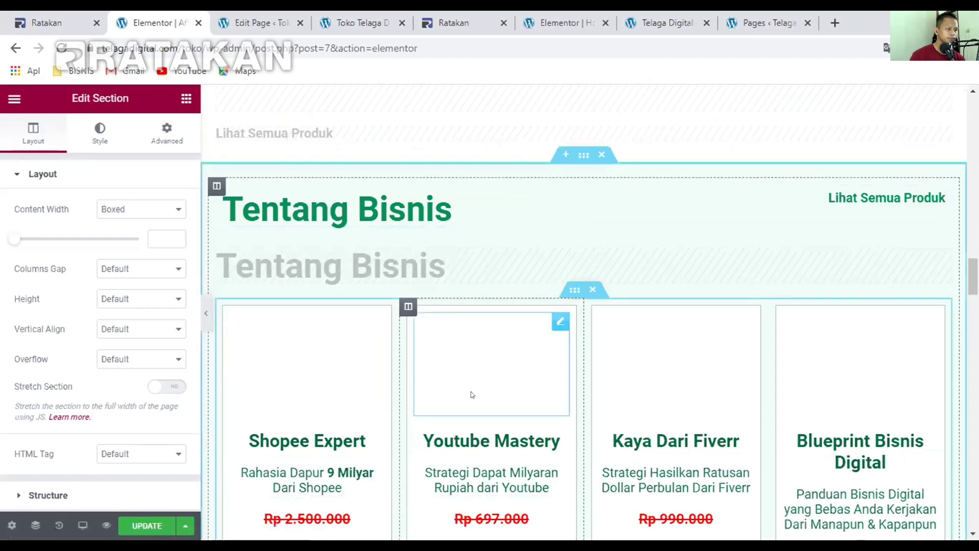
{"action": "scroll", "coordinate": [391, 373], "scroll_direction": "down", "scroll_amount": 12}
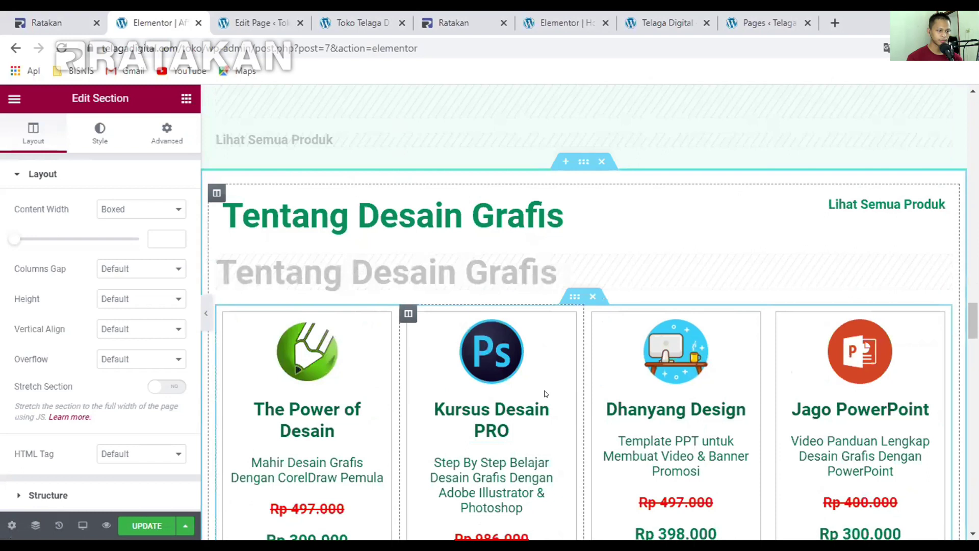
{"action": "scroll", "coordinate": [509, 409], "scroll_direction": "up", "scroll_amount": 12}
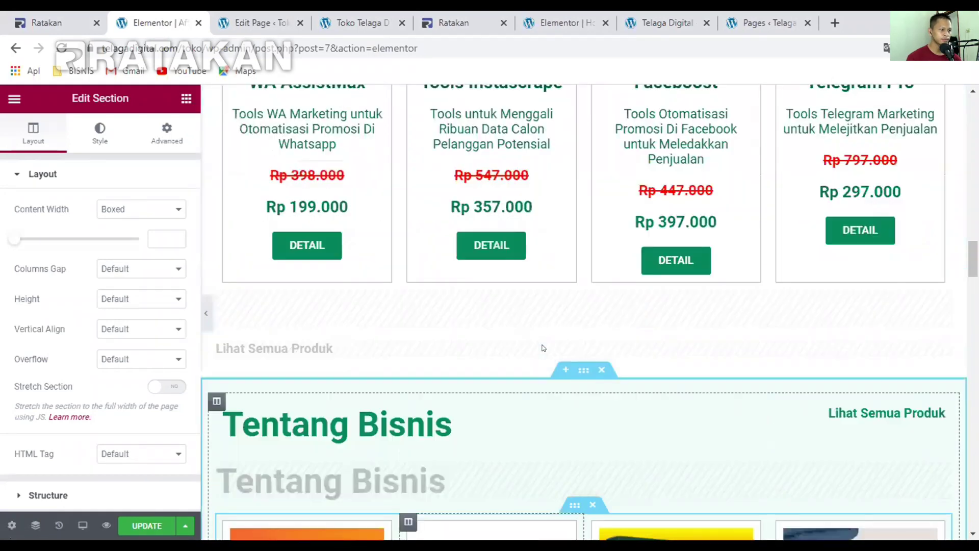
{"action": "scroll", "coordinate": [578, 290], "scroll_direction": "up", "scroll_amount": 20}
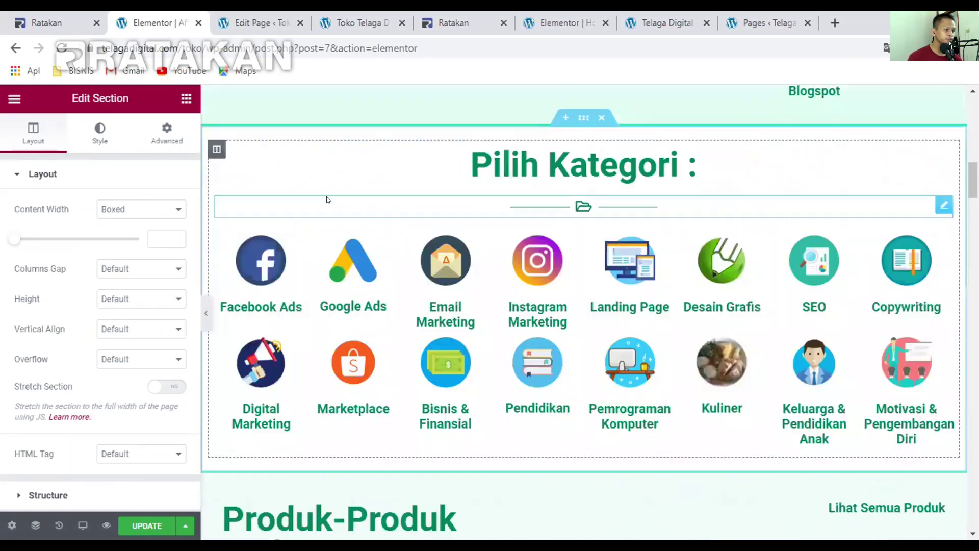
{"action": "scroll", "coordinate": [464, 154], "scroll_direction": "down", "scroll_amount": 15}
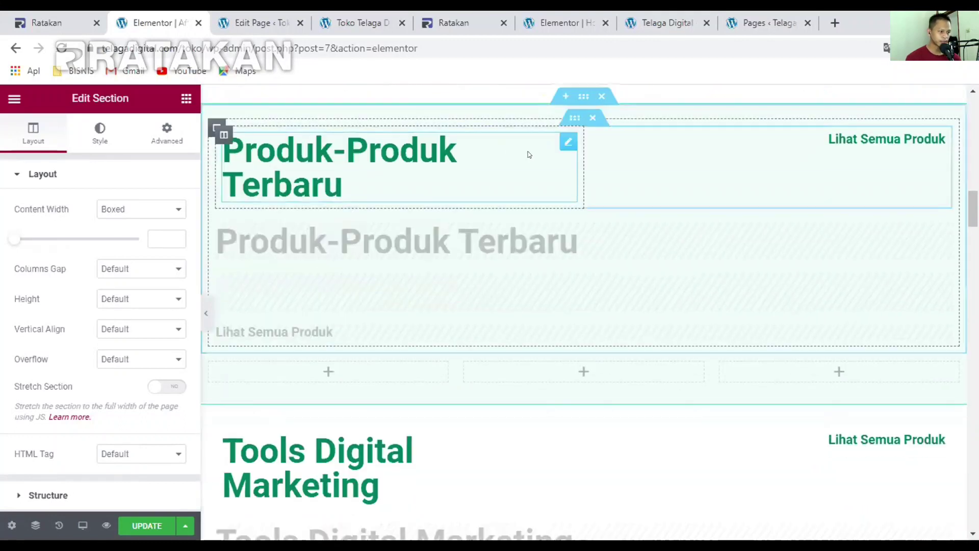
{"action": "scroll", "coordinate": [528, 190], "scroll_direction": "down", "scroll_amount": 5}
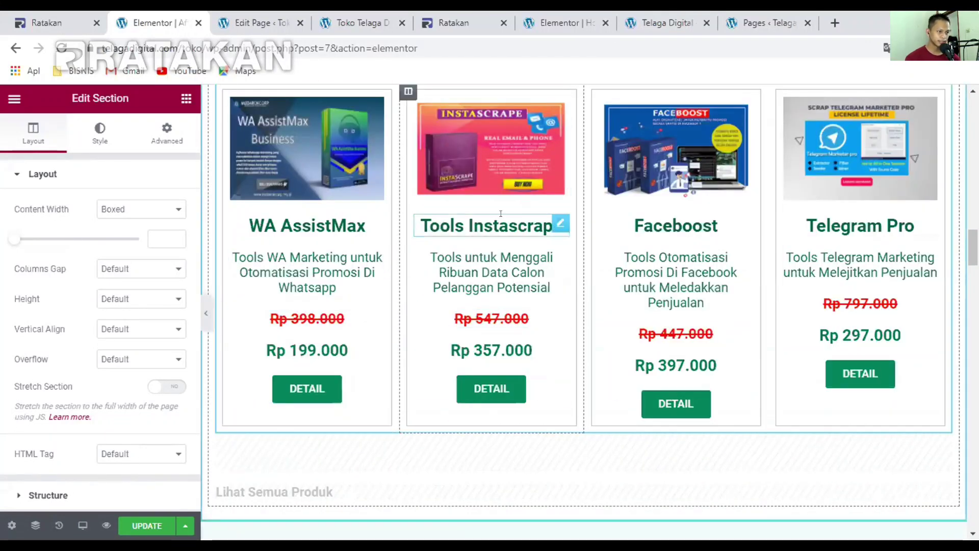
{"action": "scroll", "coordinate": [651, 180], "scroll_direction": "down", "scroll_amount": 3}
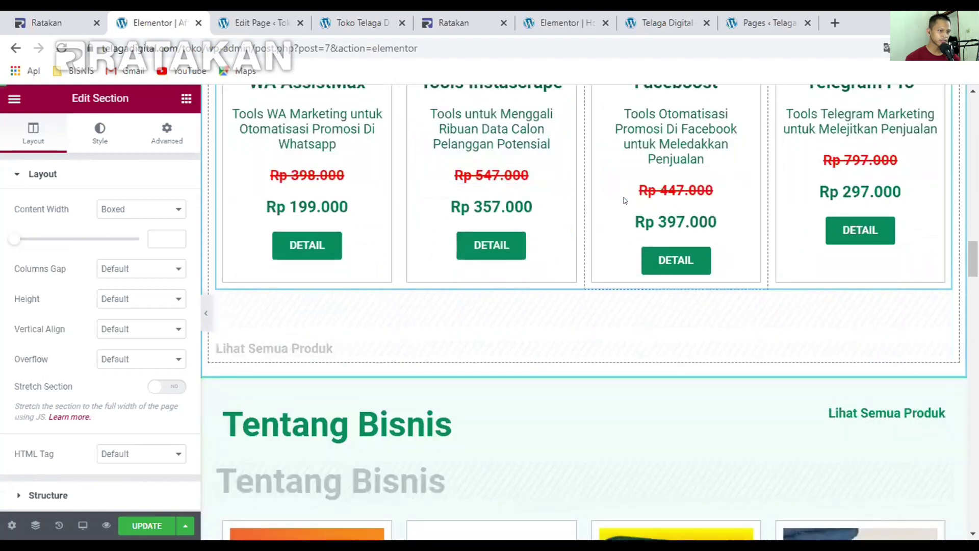
{"action": "scroll", "coordinate": [623, 199], "scroll_direction": "up", "scroll_amount": 1}
{"action": "scroll", "coordinate": [302, 264], "scroll_direction": "up", "scroll_amount": 1}
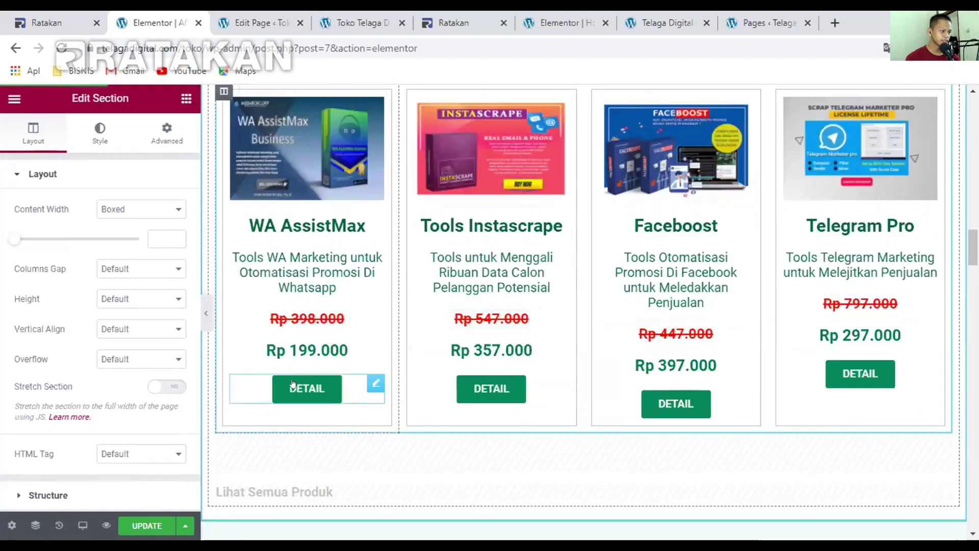
Examine the affiliate links set on the DETAIL buttons of the WA AssistMax and Telegram Pro product cards
{"action": "left_click", "coordinate": [307, 388]}
{"action": "key", "text": "ctrl+a"}
{"action": "key", "text": "ctrl+v"}
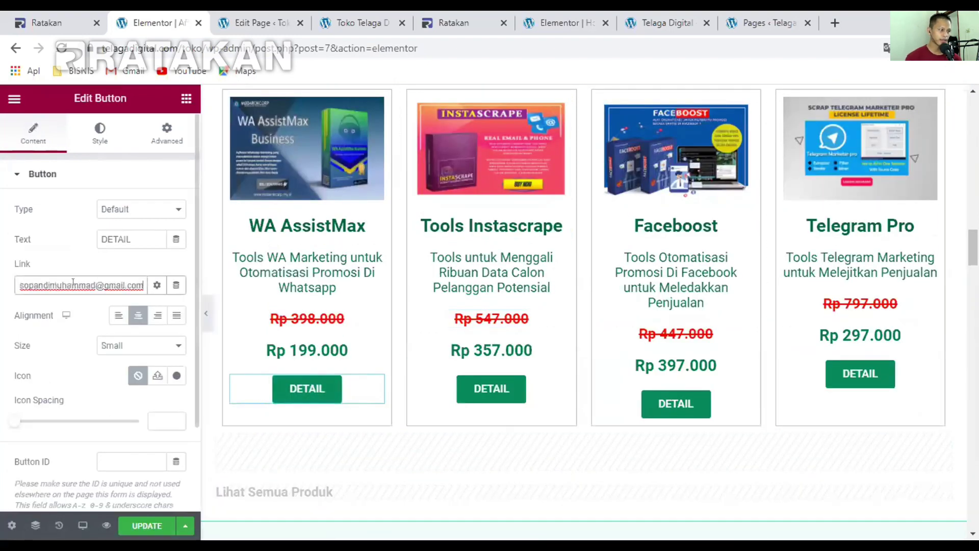
{"action": "key", "text": "ctrl+z"}
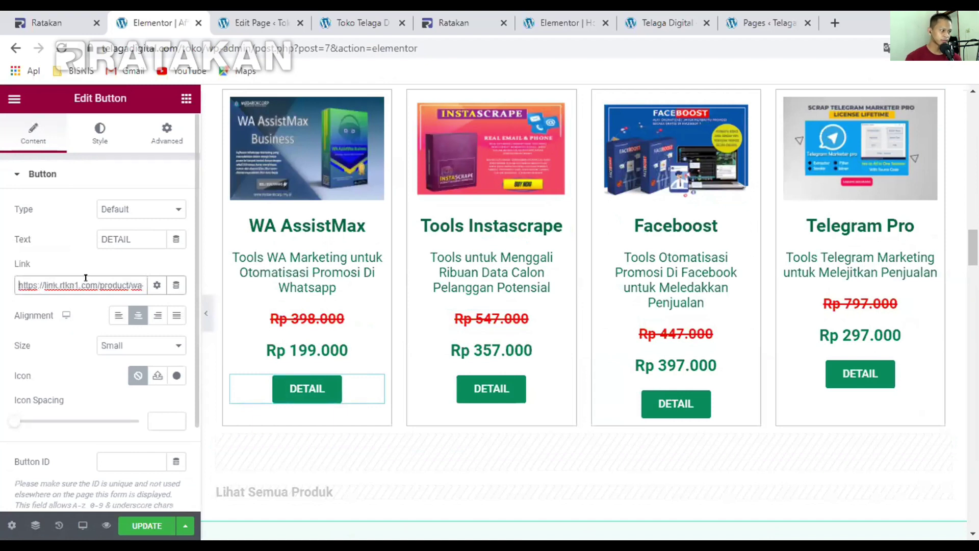
{"action": "key", "text": "ctrl+a"}
{"action": "key", "text": "ctrl+v"}
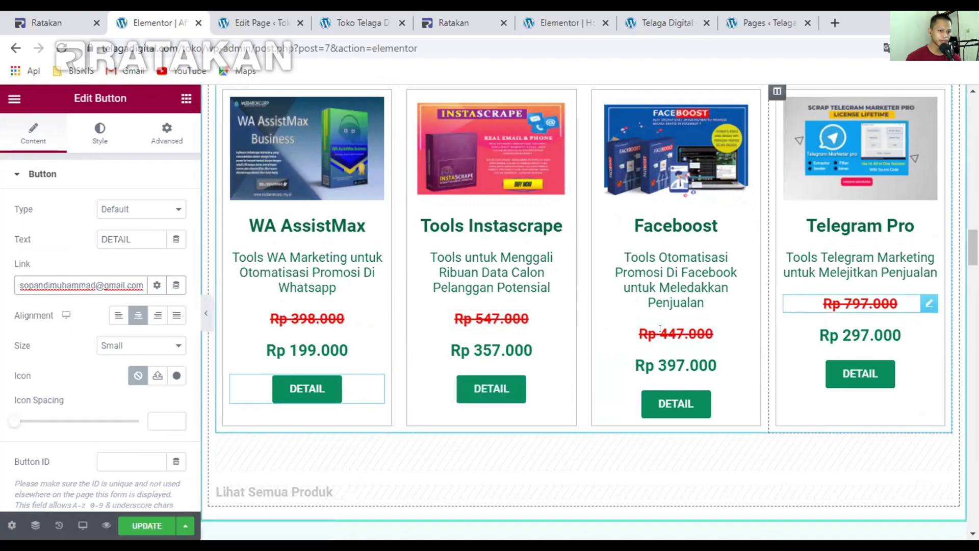
{"action": "scroll", "coordinate": [499, 347], "scroll_direction": "down", "scroll_amount": 4}
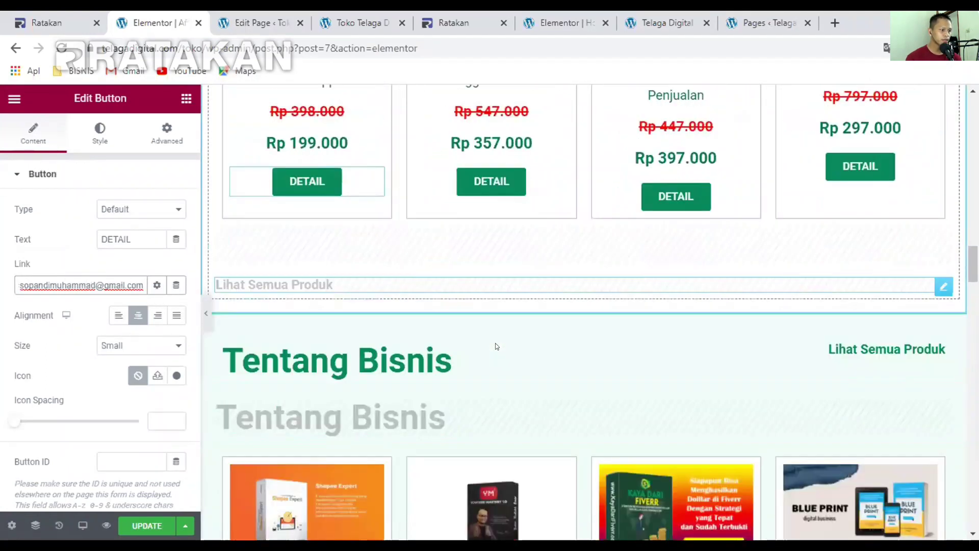
{"action": "scroll", "coordinate": [474, 177], "scroll_direction": "up", "scroll_amount": 2}
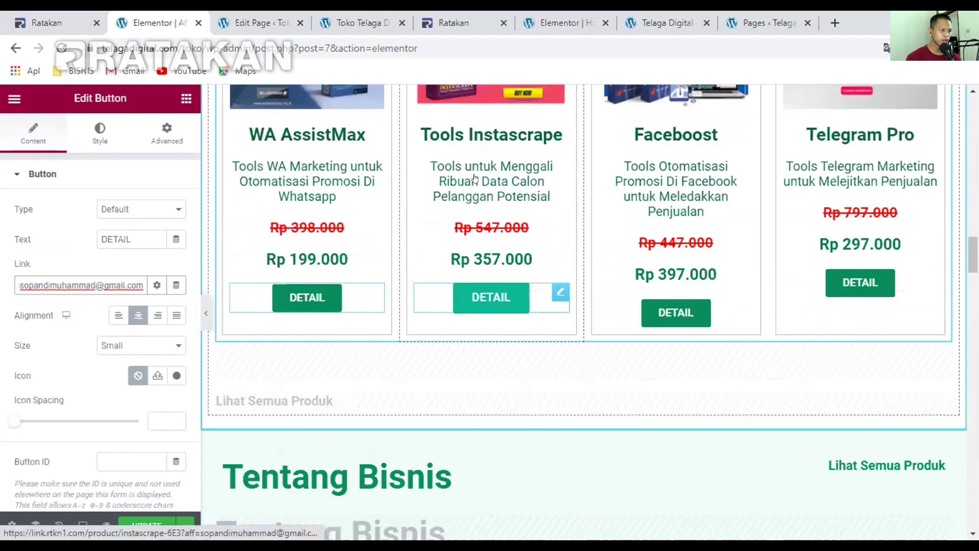
{"action": "scroll", "coordinate": [474, 178], "scroll_direction": "up", "scroll_amount": 2}
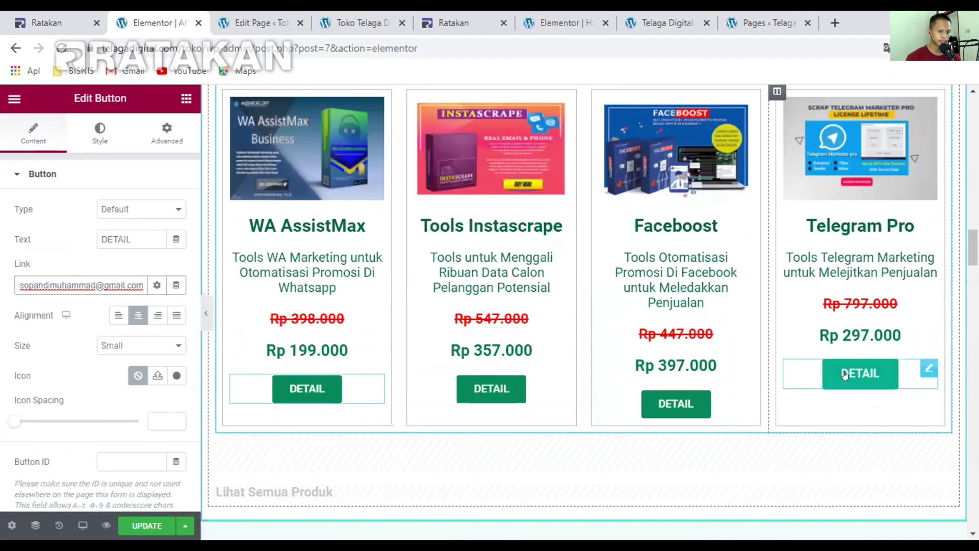
{"action": "left_click", "coordinate": [844, 375]}
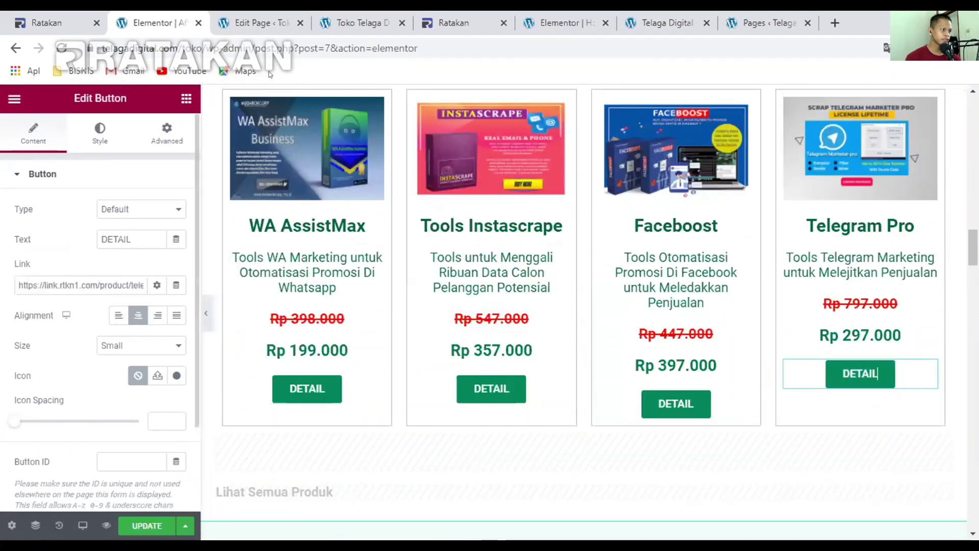
Switch to the Ratakan marketplace tab and log in with the account credentials already filled in
{"action": "left_click", "coordinate": [46, 22]}
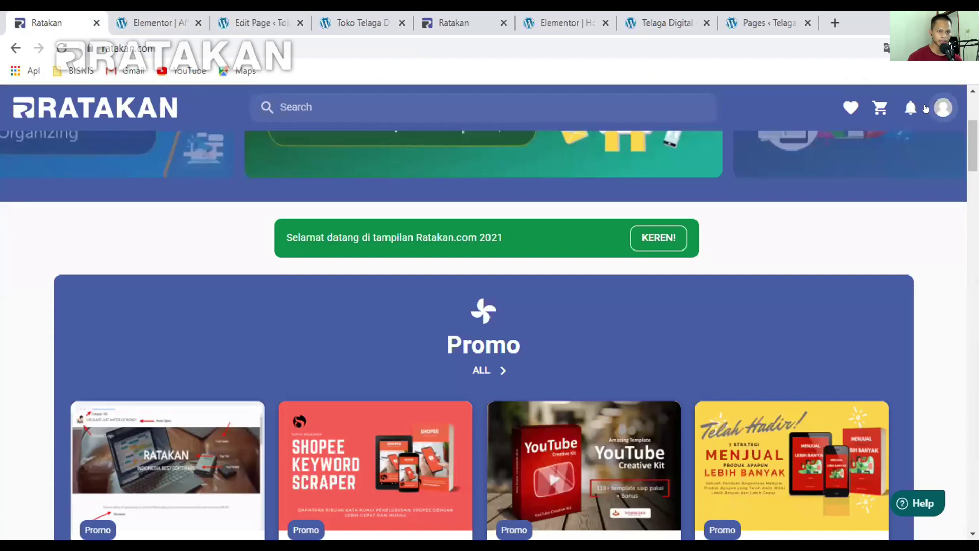
{"action": "left_click", "coordinate": [941, 108]}
{"action": "left_click", "coordinate": [810, 237]}
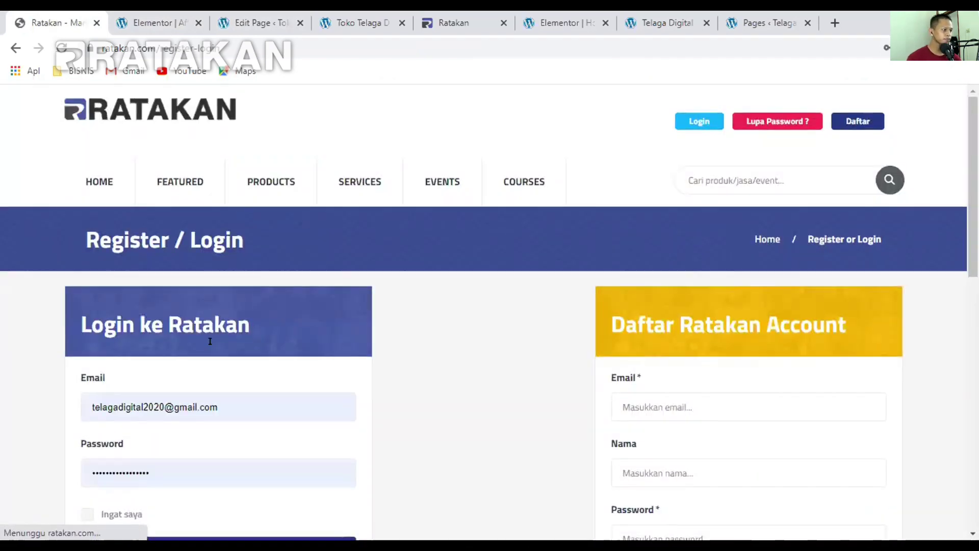
{"action": "scroll", "coordinate": [258, 430], "scroll_direction": "down", "scroll_amount": 4}
{"action": "left_click", "coordinate": [235, 347]}
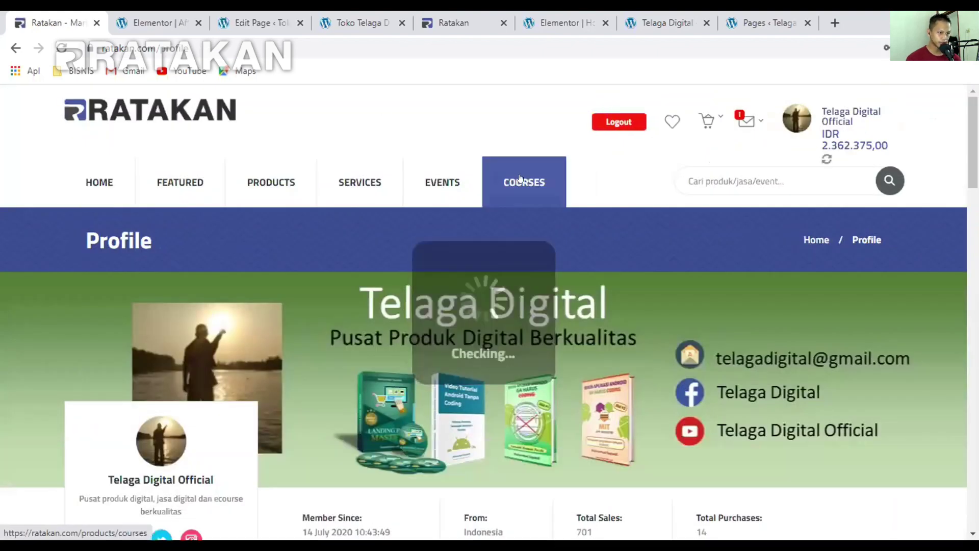
Open the Afiliasi area from the Ratakan profile page and go to its Produk Afiliasi list
{"action": "scroll", "coordinate": [654, 161], "scroll_direction": "down", "scroll_amount": 3}
{"action": "scroll", "coordinate": [644, 163], "scroll_direction": "down", "scroll_amount": 4}
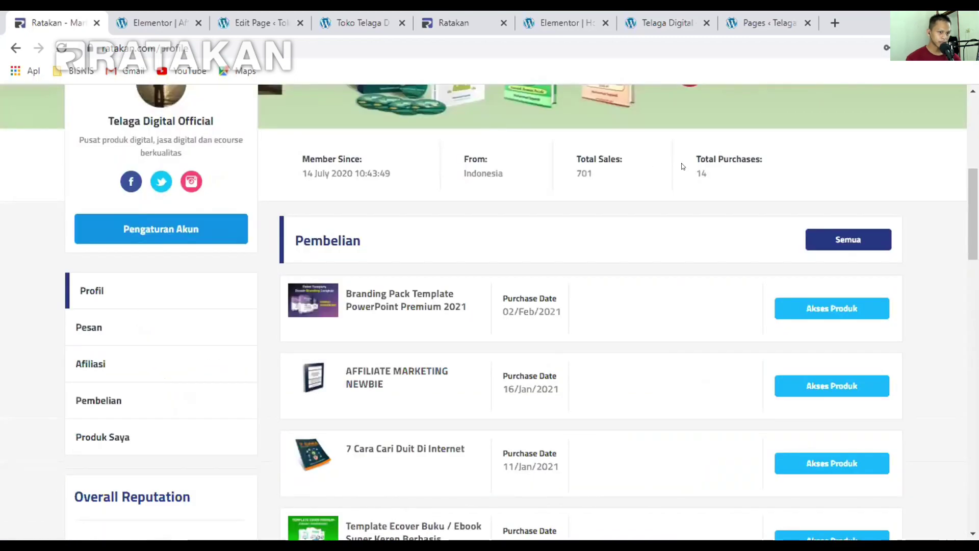
{"action": "scroll", "coordinate": [322, 194], "scroll_direction": "up", "scroll_amount": 3}
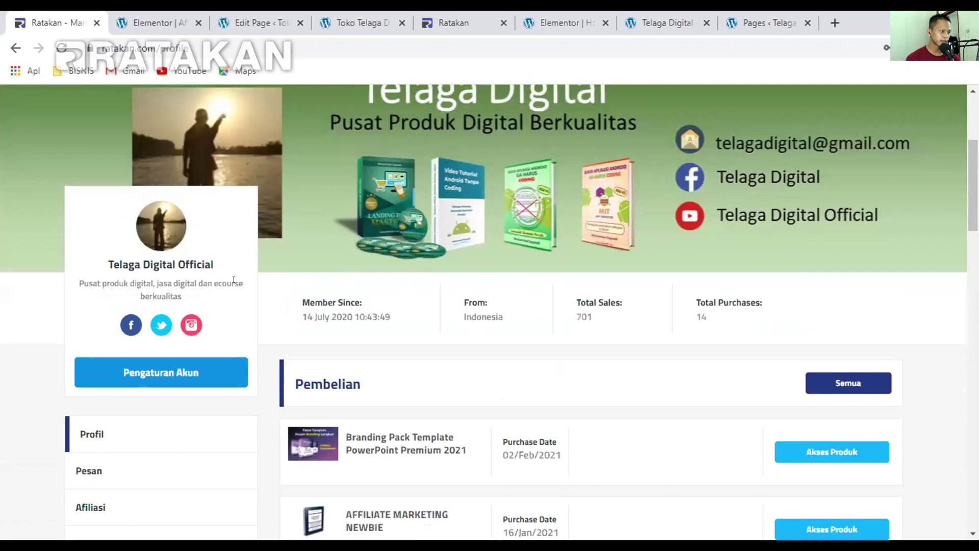
{"action": "scroll", "coordinate": [450, 197], "scroll_direction": "down", "scroll_amount": 3}
{"action": "scroll", "coordinate": [450, 198], "scroll_direction": "down", "scroll_amount": 1}
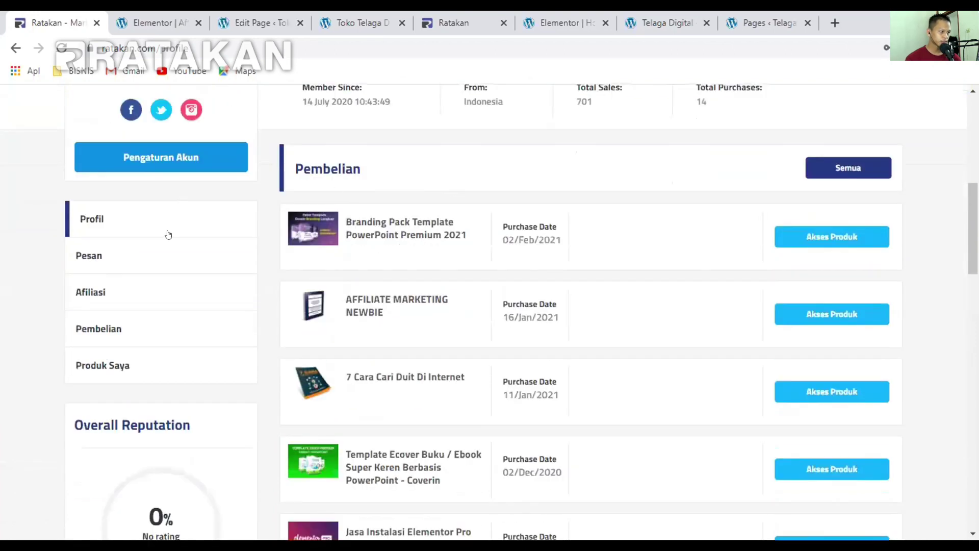
{"action": "left_click", "coordinate": [110, 294]}
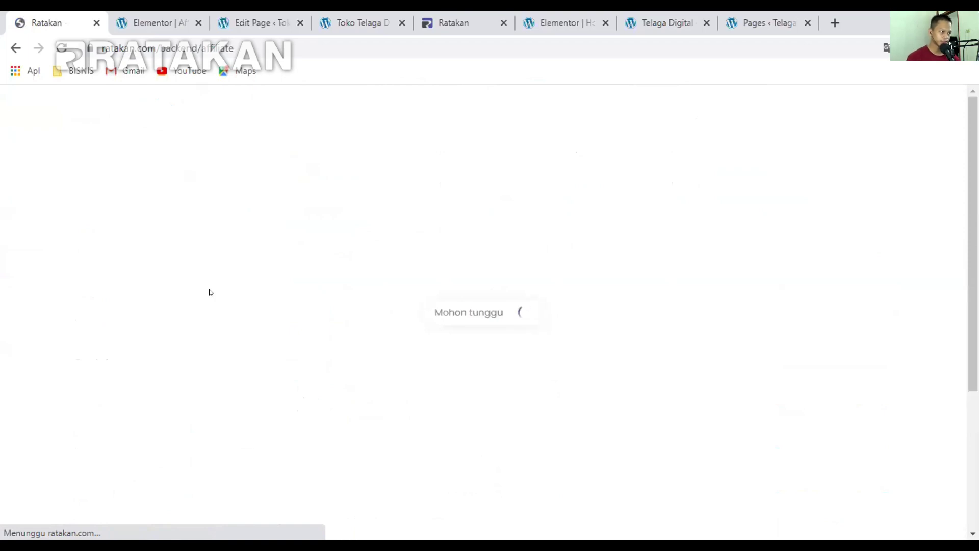
{"action": "scroll", "coordinate": [269, 269], "scroll_direction": "down", "scroll_amount": 3}
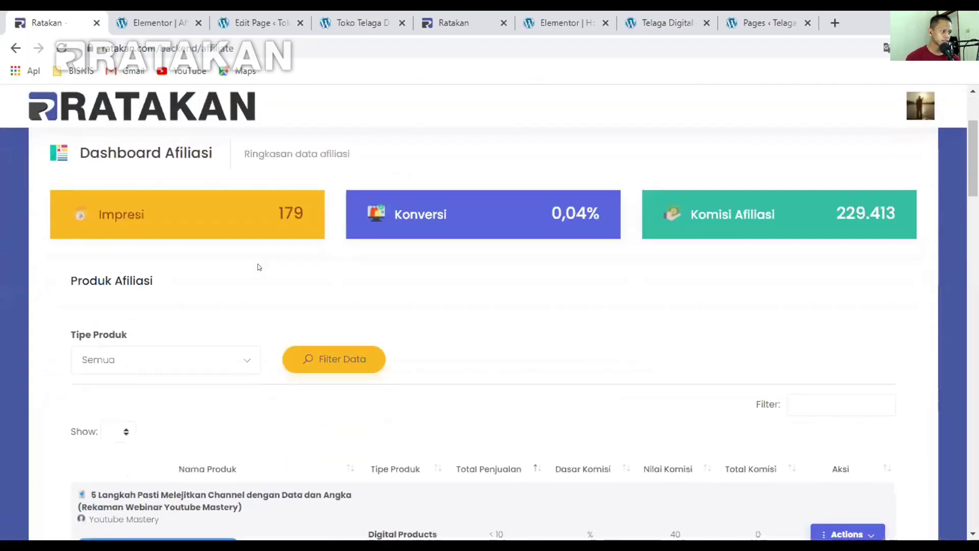
{"action": "scroll", "coordinate": [644, 225], "scroll_direction": "down", "scroll_amount": 3}
{"action": "scroll", "coordinate": [403, 241], "scroll_direction": "down", "scroll_amount": 4}
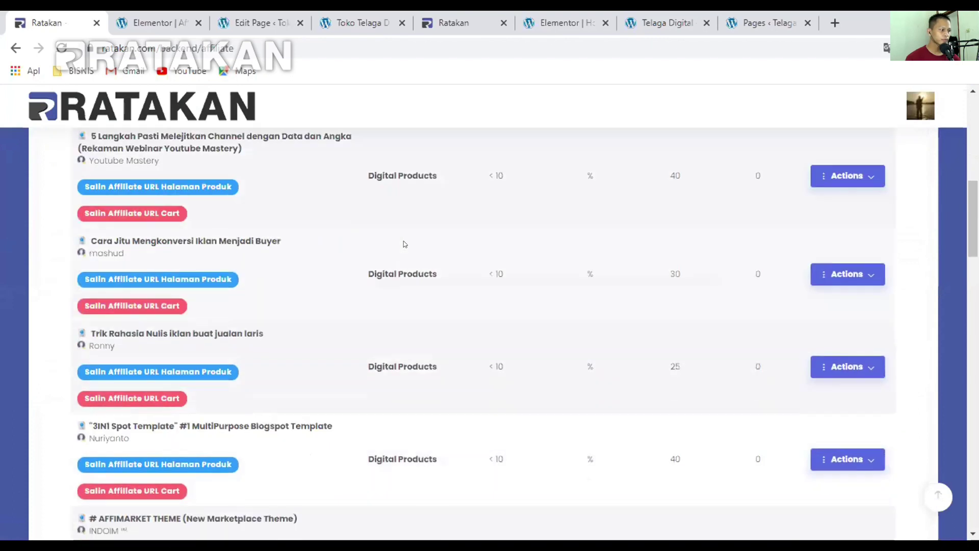
Copy the WA AssistMax heading from its product card in the Elementor tab and return to the Ratakan affiliate dashboard
{"action": "left_click", "coordinate": [275, 17]}
{"action": "left_click", "coordinate": [188, 16]}
{"action": "scroll", "coordinate": [286, 148], "scroll_direction": "up", "scroll_amount": 2}
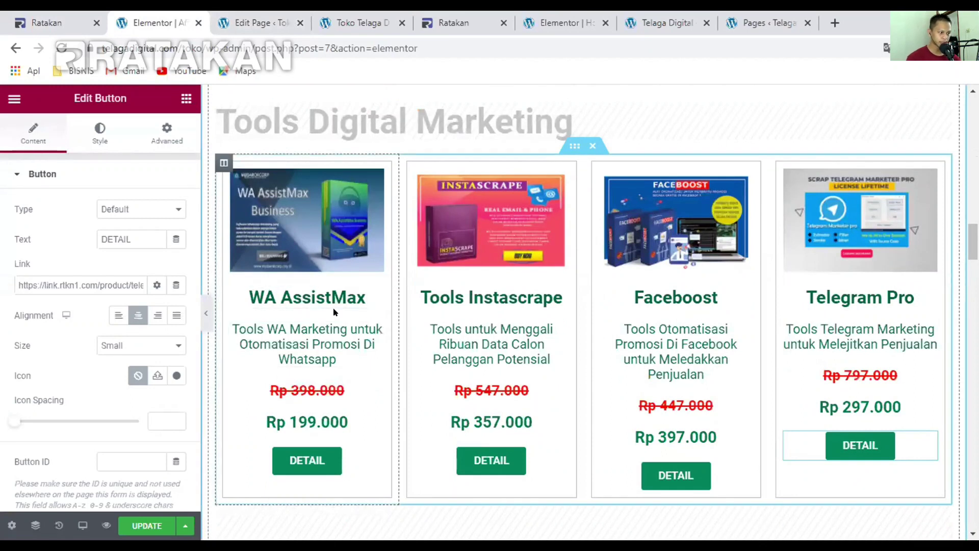
{"action": "left_click", "coordinate": [285, 294]}
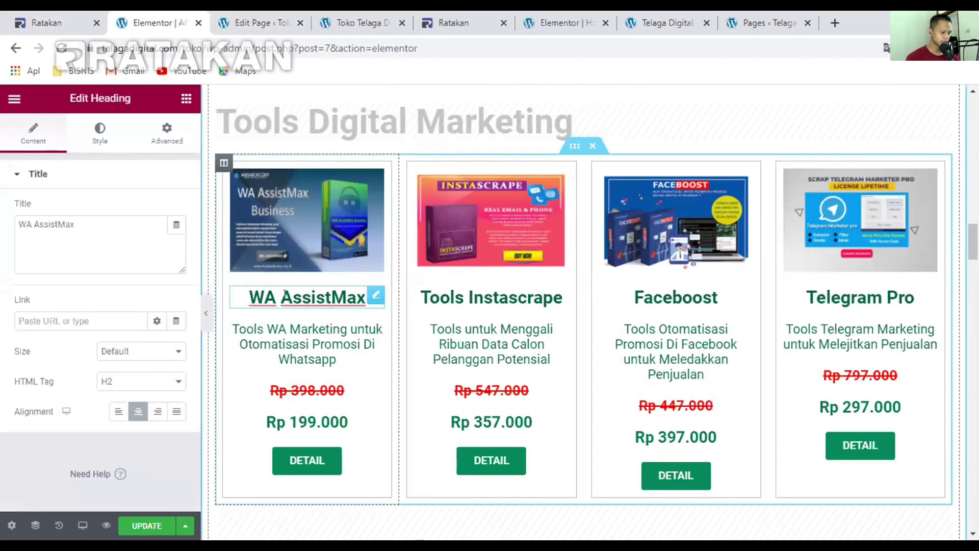
{"action": "triple_click", "coordinate": [285, 294]}
{"action": "key", "text": "ctrl+c"}
{"action": "key", "text": "ctrl+1"}
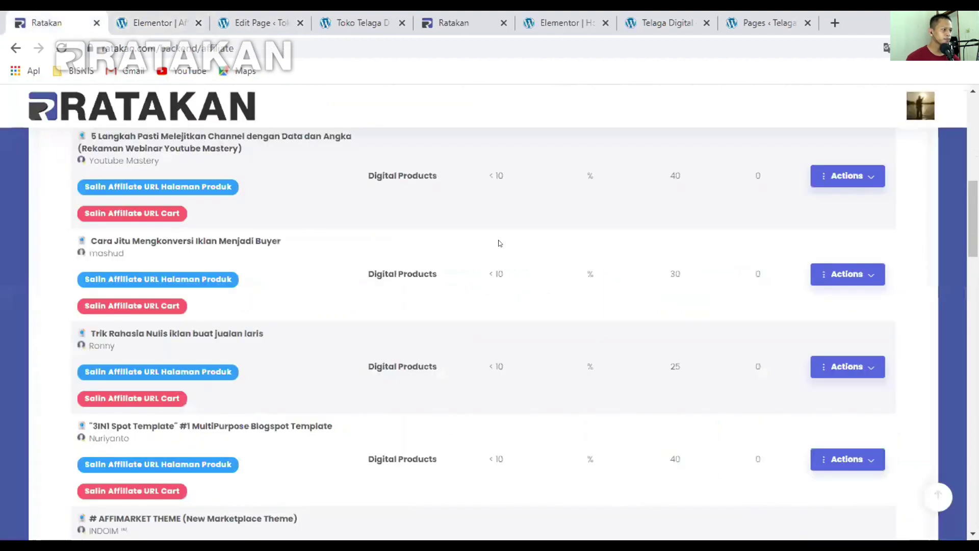
{"action": "scroll", "coordinate": [134, 201], "scroll_direction": "up", "scroll_amount": 7}
{"action": "scroll", "coordinate": [133, 201], "scroll_direction": "up", "scroll_amount": 3}
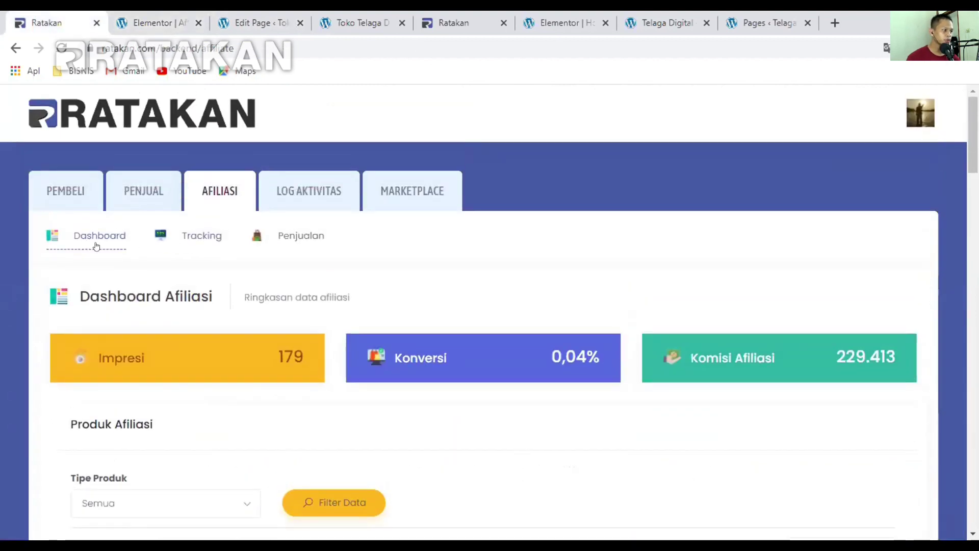
Try to filter the Produk Afiliasi list by the copied product name WA AssistMax
{"action": "scroll", "coordinate": [120, 247], "scroll_direction": "down", "scroll_amount": 3}
{"action": "scroll", "coordinate": [855, 215], "scroll_direction": "down", "scroll_amount": 3}
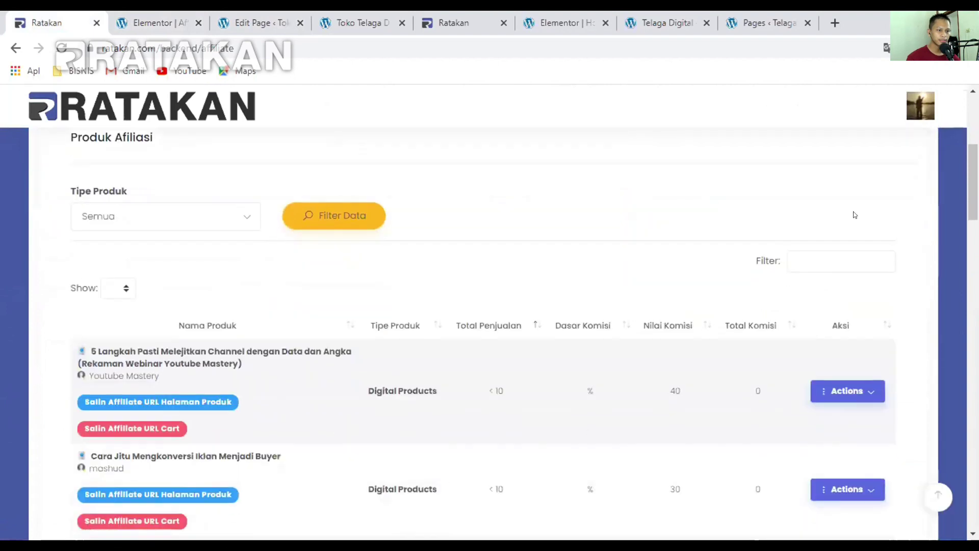
{"action": "scroll", "coordinate": [855, 215], "scroll_direction": "down", "scroll_amount": 2}
{"action": "left_click_drag", "start_coordinate": [749, 187], "coordinate": [783, 187]}
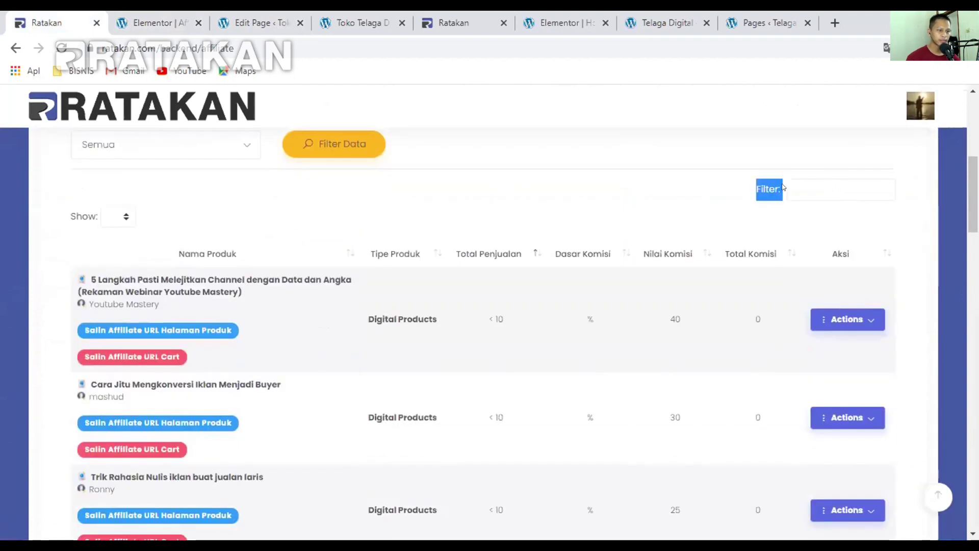
{"action": "left_click", "coordinate": [797, 188]}
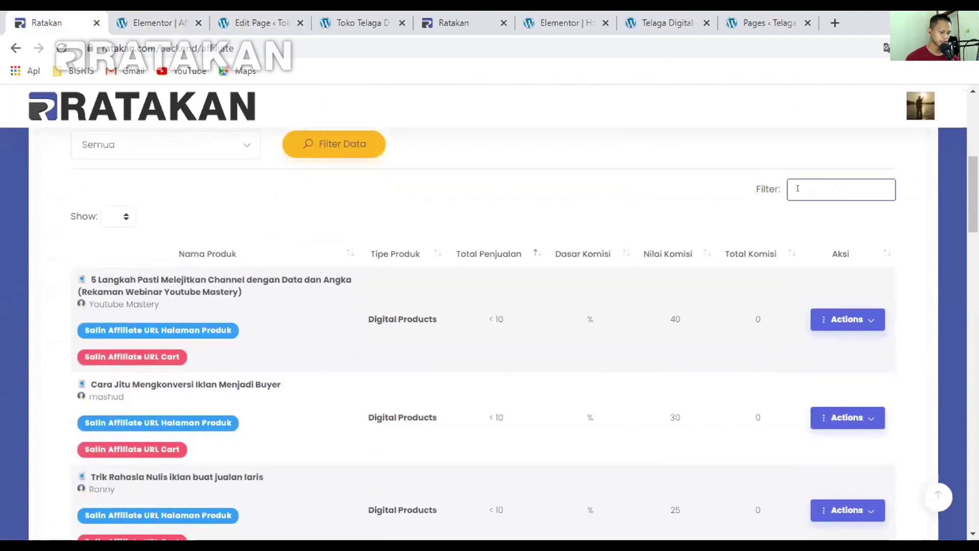
{"action": "key", "text": "ctrl+v"}
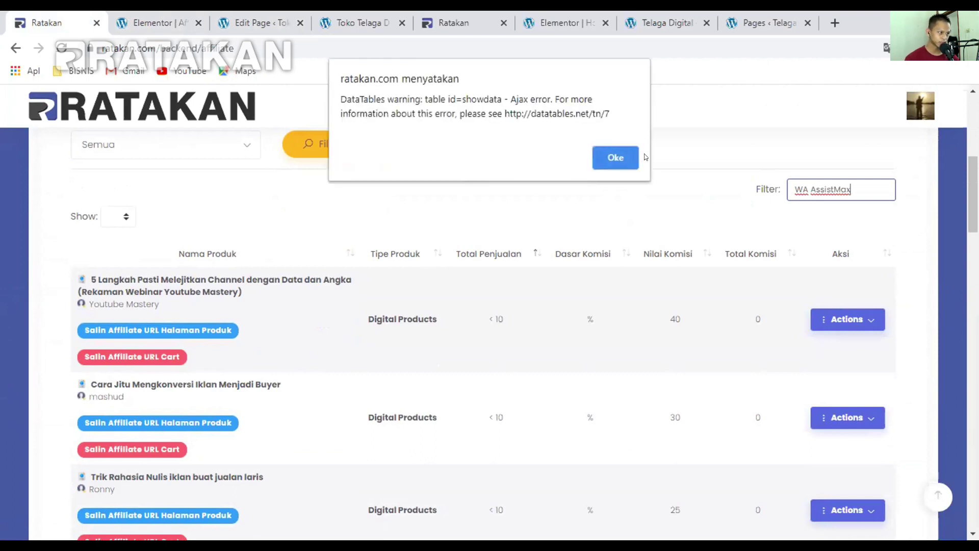
{"action": "left_click", "coordinate": [598, 150]}
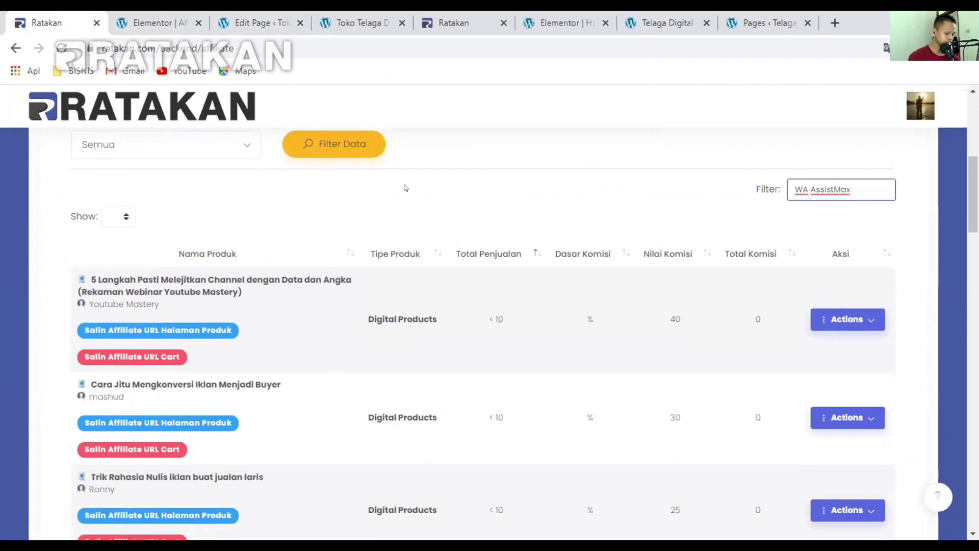
Clear Chrome's browsing history, cookies and cached files for the time range Semua, and return to the Ratakan affiliate dashboard
{"action": "key", "text": "ctrl+h"}
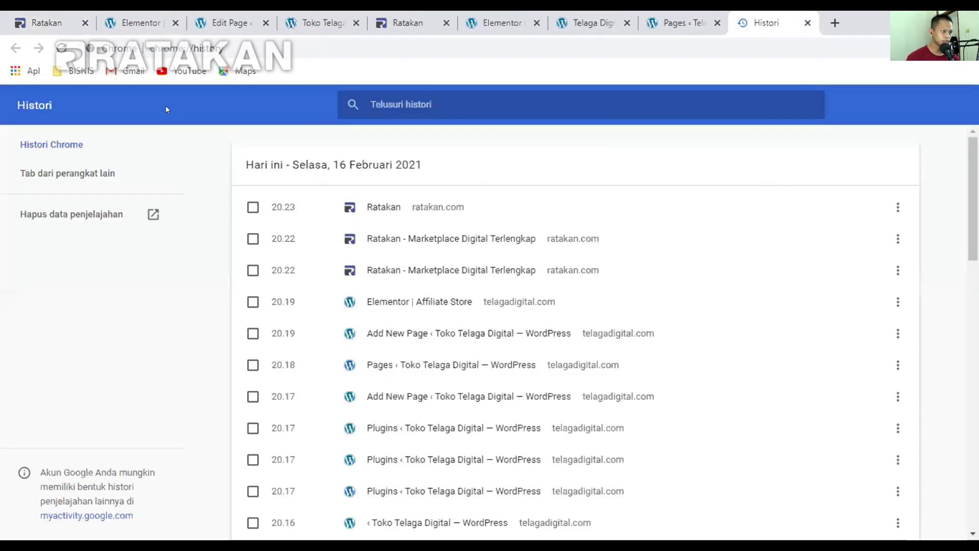
{"action": "left_click", "coordinate": [74, 216]}
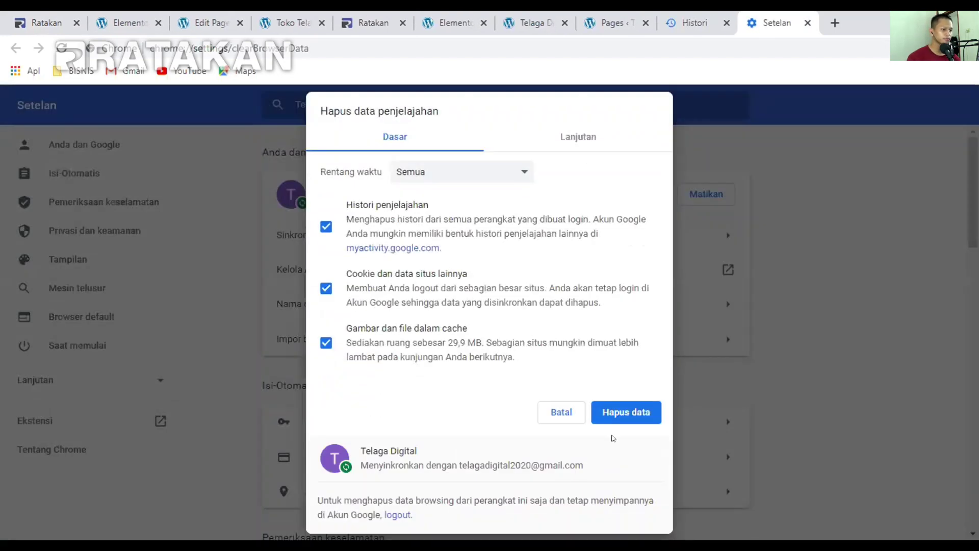
{"action": "left_click", "coordinate": [620, 414]}
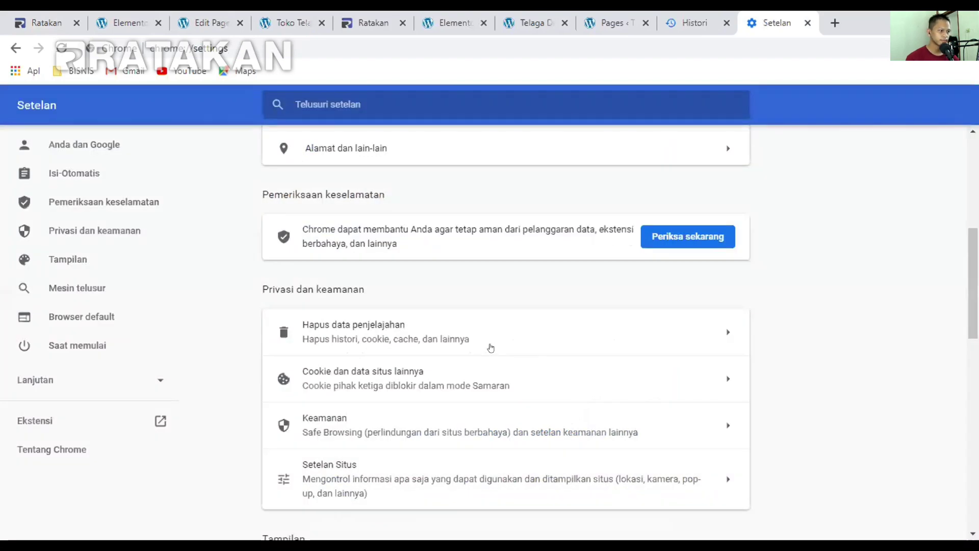
{"action": "left_click", "coordinate": [28, 15]}
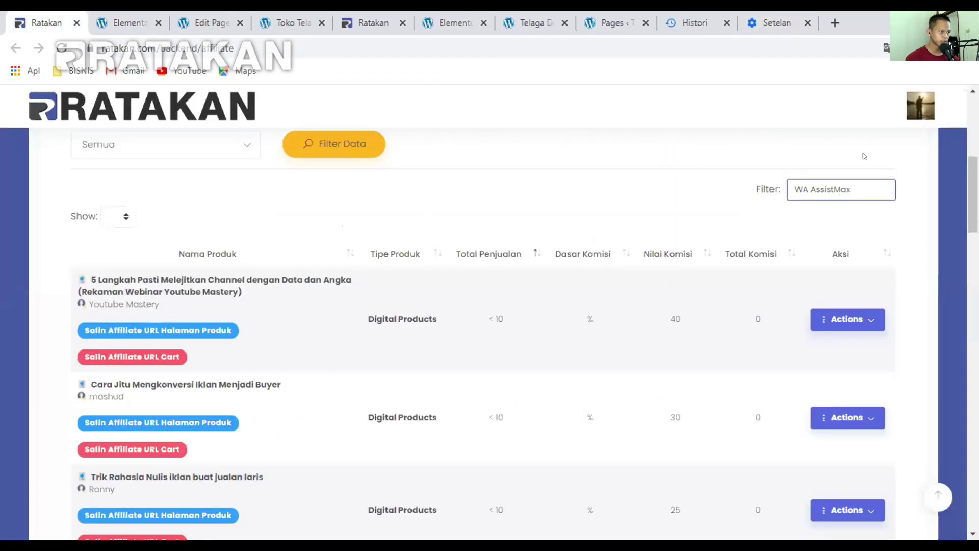
Go from the affiliate dashboard back to the Ratakan marketplace home page
{"action": "scroll", "coordinate": [942, 119], "scroll_direction": "up", "scroll_amount": 5}
{"action": "left_click", "coordinate": [115, 120]}
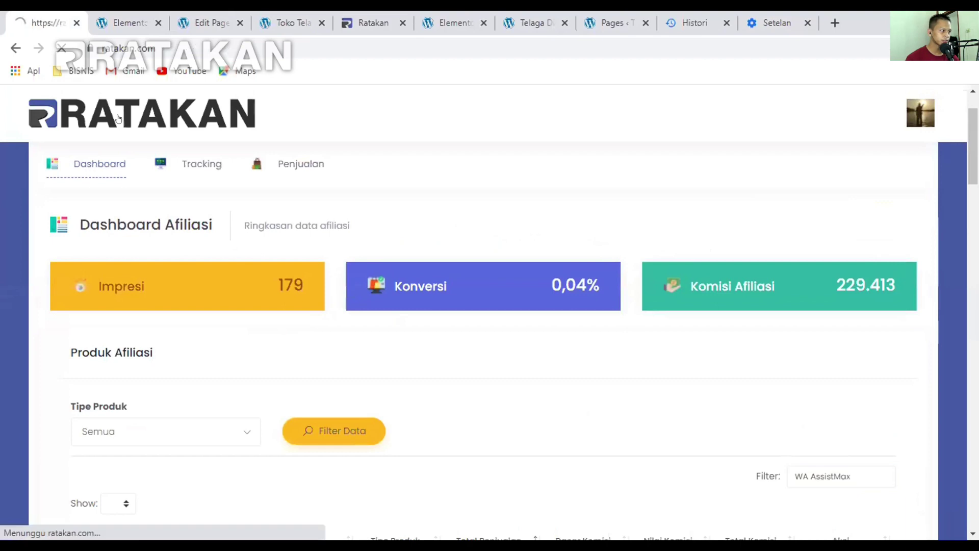
{"action": "scroll", "coordinate": [263, 224], "scroll_direction": "down", "scroll_amount": 1}
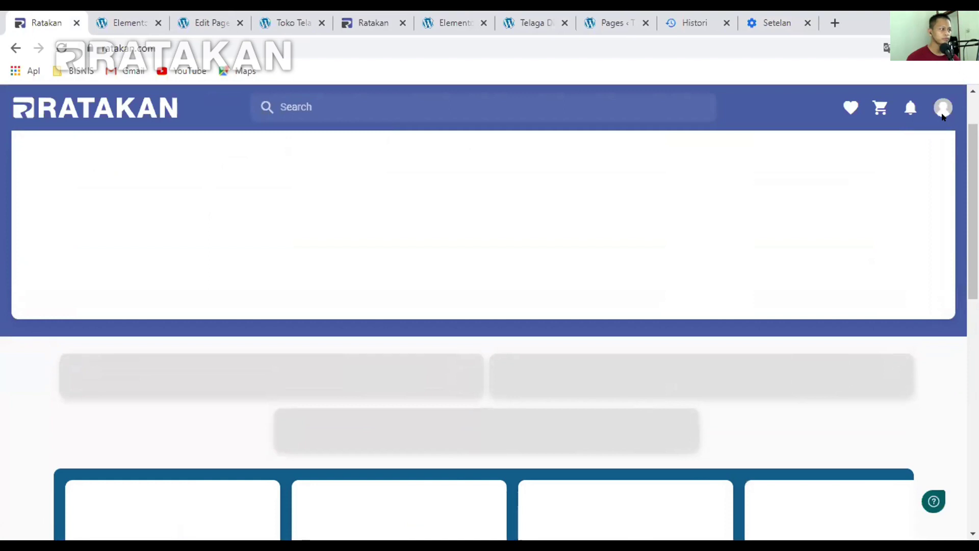
{"action": "left_click", "coordinate": [209, 20]}
{"action": "left_click", "coordinate": [313, 15]}
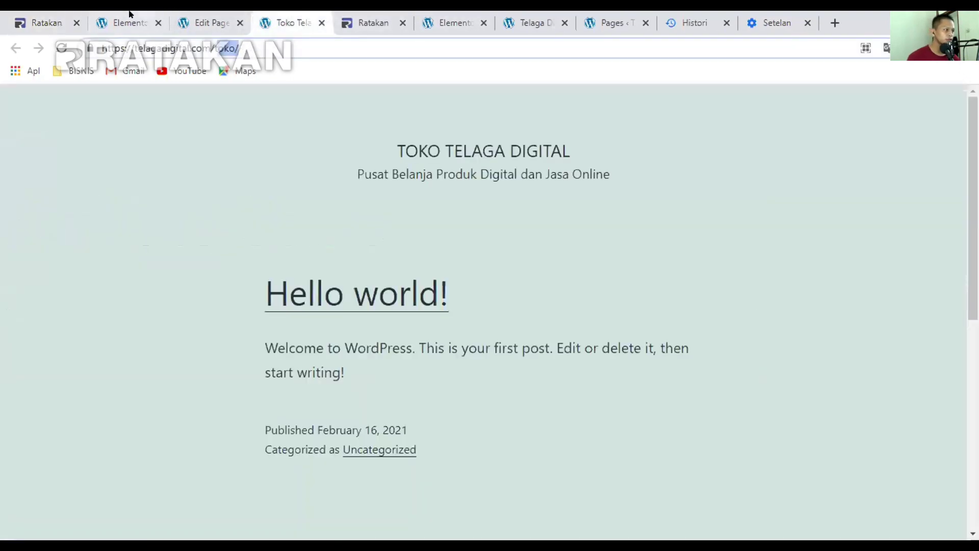
{"action": "left_click", "coordinate": [128, 14]}
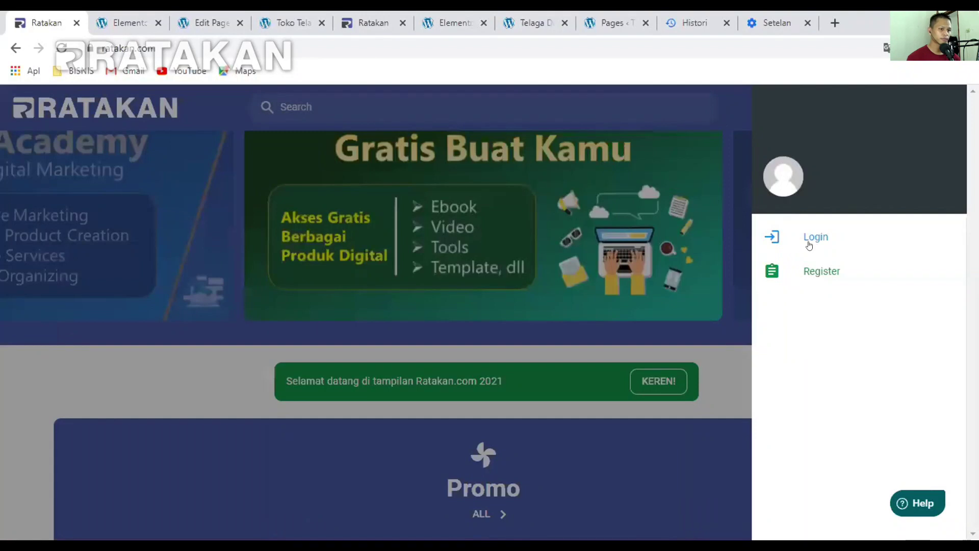
Log in to Ratakan again with the account credentials already filled in
{"action": "left_click", "coordinate": [810, 239]}
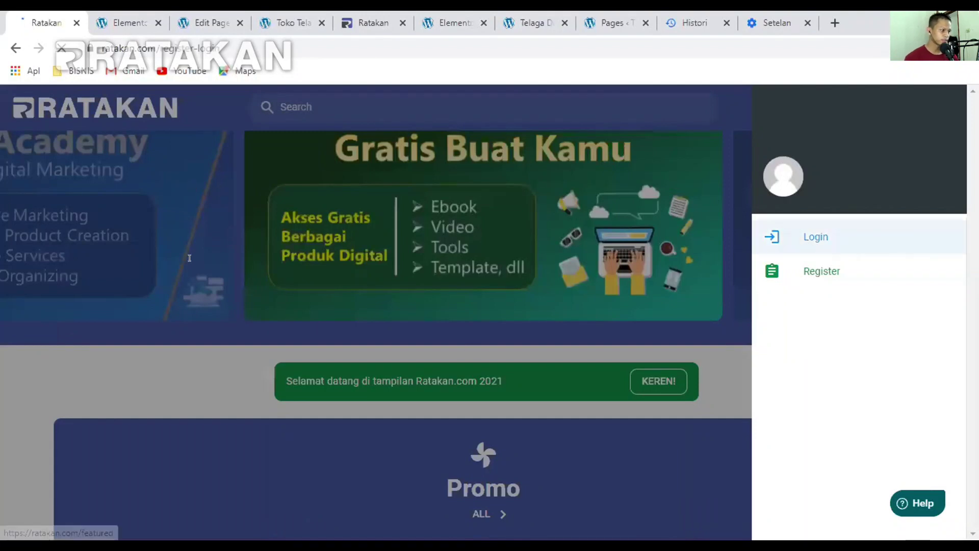
{"action": "left_click", "coordinate": [264, 408]}
{"action": "left_click", "coordinate": [153, 17]}
{"action": "left_click", "coordinate": [204, 18]}
{"action": "left_click", "coordinate": [153, 16]}
{"action": "left_click", "coordinate": [46, 23]}
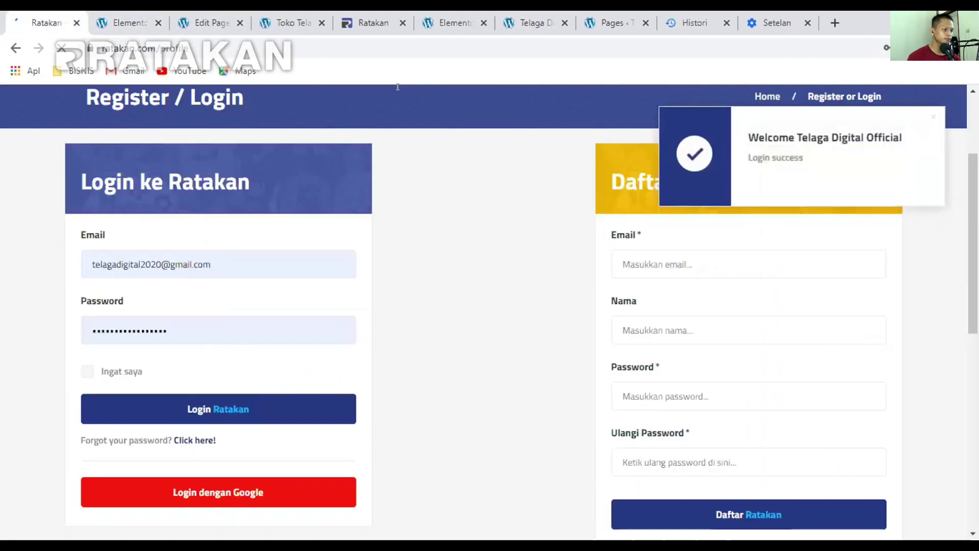
Open the Afiliasi area from the Ratakan profile page and try filtering its product list by WA AssistMax
{"action": "scroll", "coordinate": [130, 315], "scroll_direction": "down", "scroll_amount": 8}
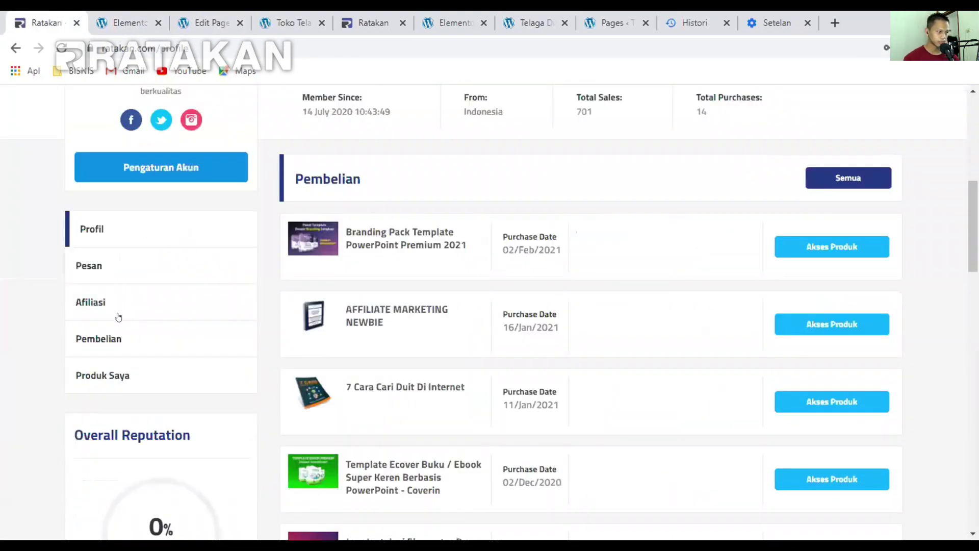
{"action": "left_click", "coordinate": [121, 282]}
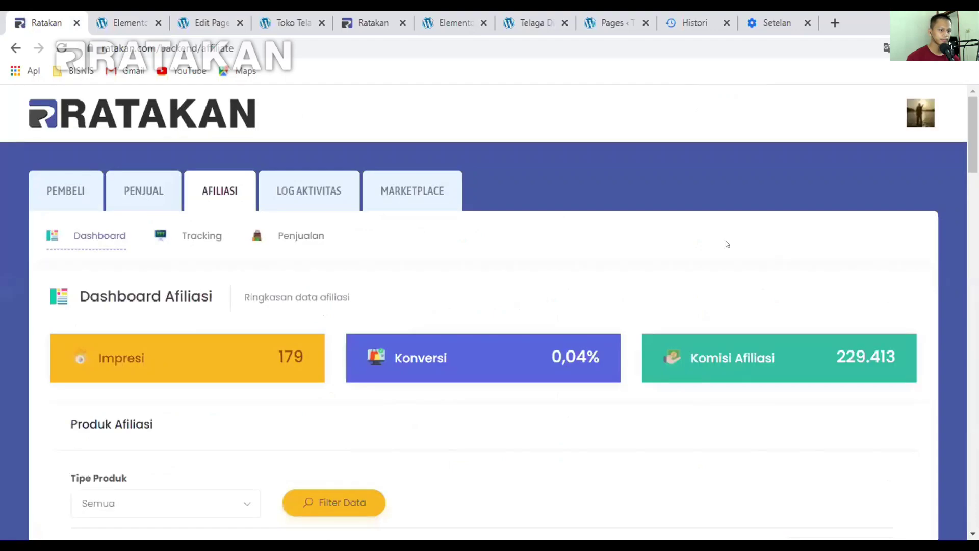
{"action": "scroll", "coordinate": [865, 381], "scroll_direction": "down", "scroll_amount": 5}
{"action": "left_click", "coordinate": [804, 269]}
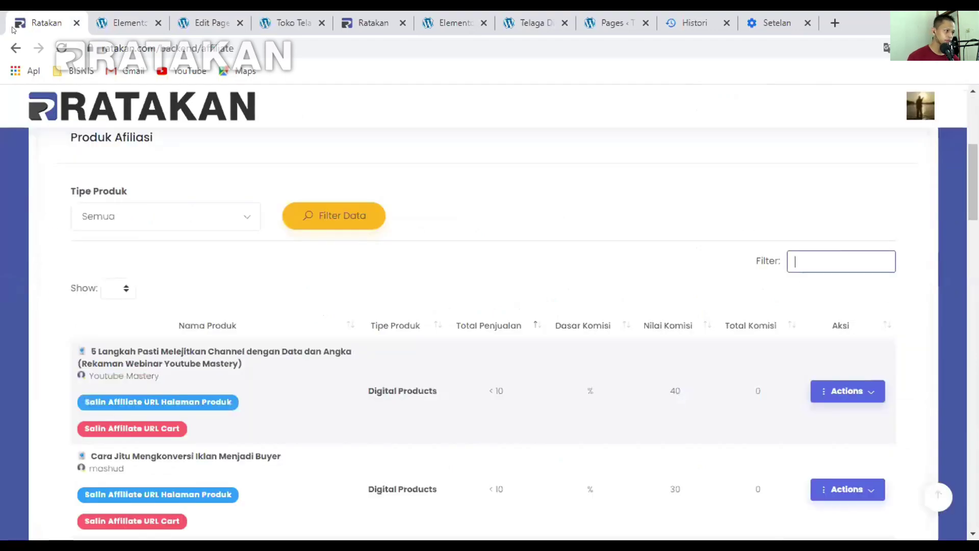
{"action": "type", "text": "WA AssistMax"}
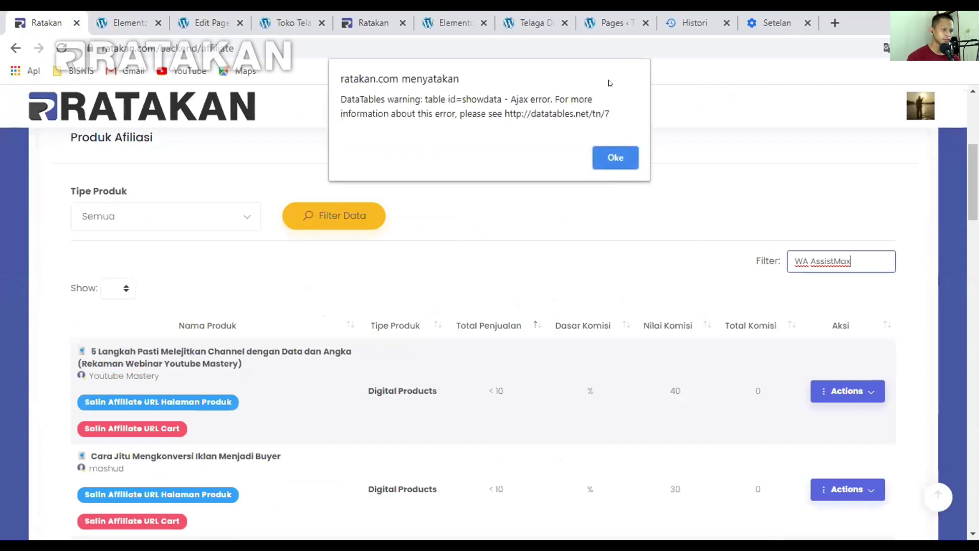
{"action": "key", "text": "Return"}
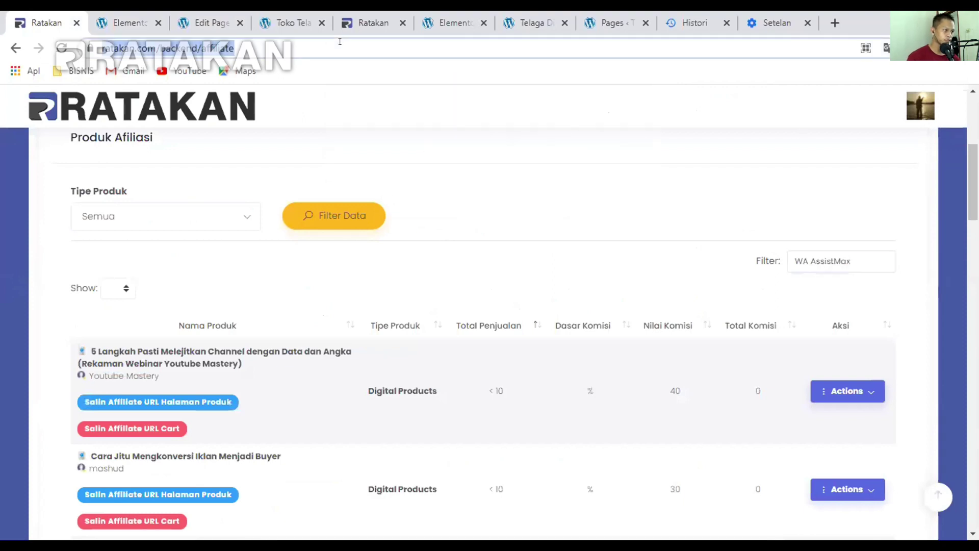
{"action": "left_click", "coordinate": [339, 42]}
{"action": "type", "text": "WA AssistMax"}
{"action": "key", "text": "ctrl+a"}
{"action": "left_click", "coordinate": [637, 154]}
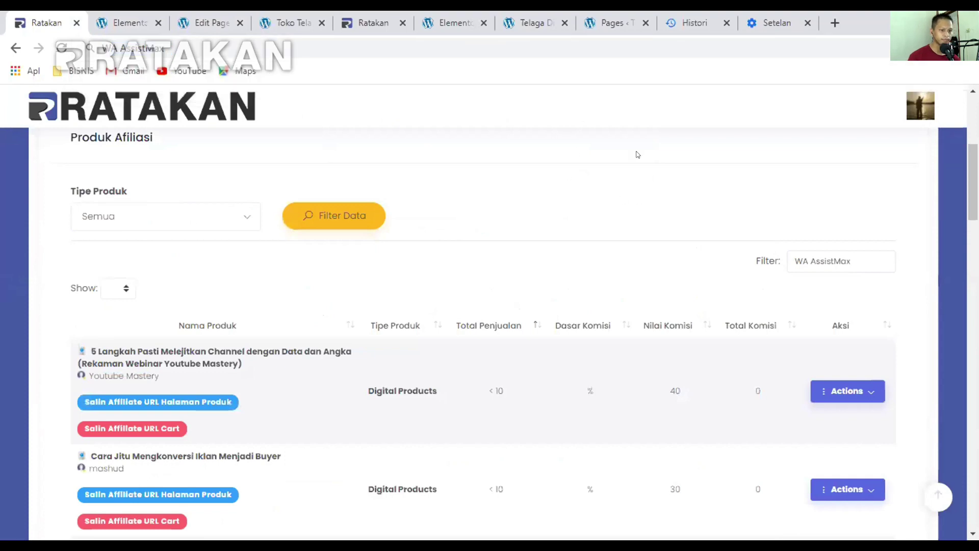
Shorten the Produk Afiliasi filter text to "WA assis"
{"action": "left_click_drag", "start_coordinate": [865, 260], "coordinate": [819, 251]}
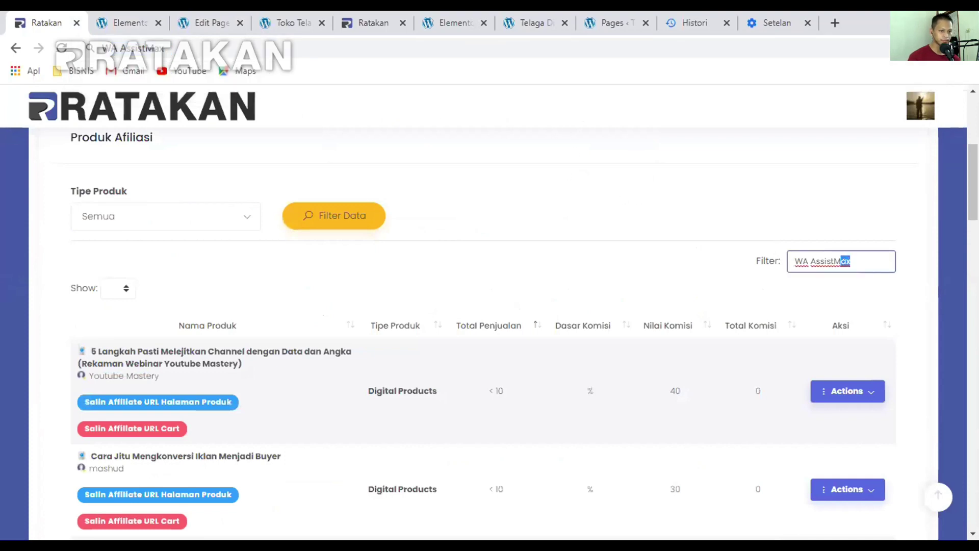
{"action": "key", "text": "BackSpace"}
{"action": "key", "text": "BackSpace"}
{"action": "key", "text": "BackSpace"}
{"action": "key", "text": "BackSpace"}
{"action": "key", "text": "BackSpace"}
{"action": "key", "text": "BackSpace"}
{"action": "key", "text": "BackSpace"}
{"action": "key", "text": "BackSpace"}
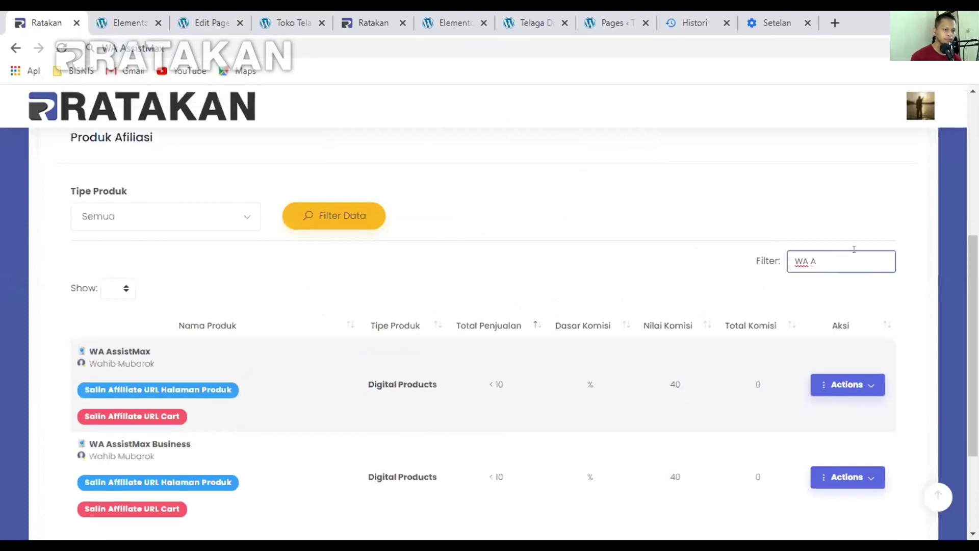
{"action": "type", "text": "assis"}
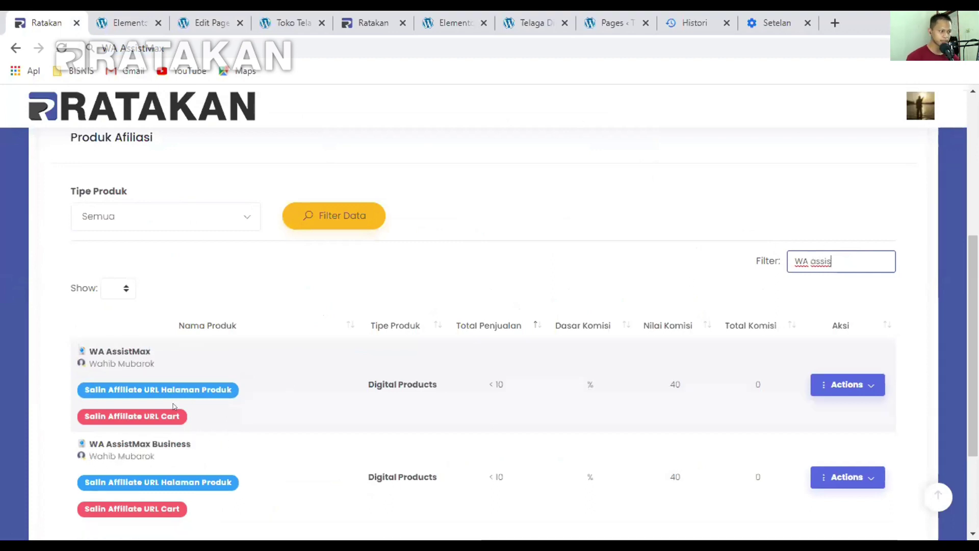
Locate the WA AssistMax entry in the affiliate list and select the DETAIL button of the matching card in the Elementor tab
{"action": "left_click_drag", "start_coordinate": [89, 351], "coordinate": [165, 352]}
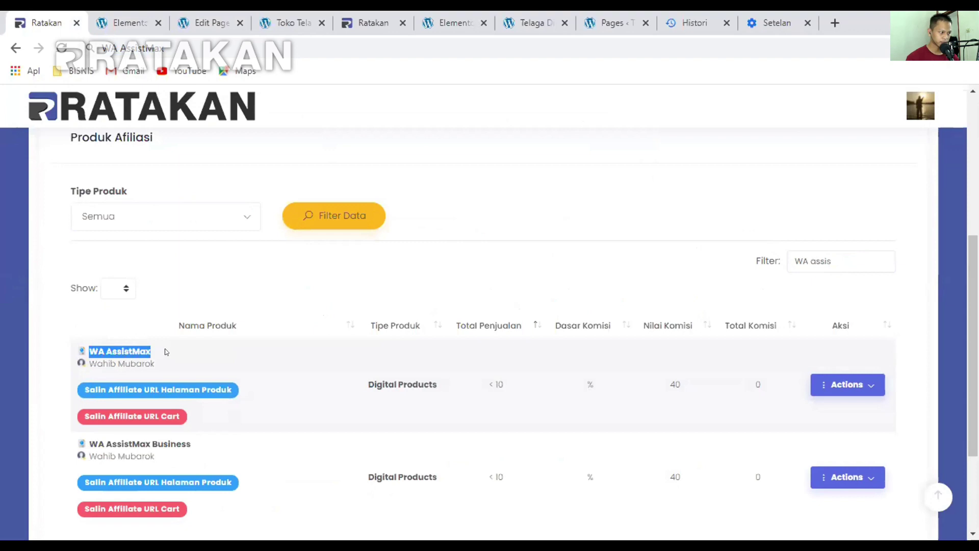
{"action": "scroll", "coordinate": [256, 358], "scroll_direction": "down", "scroll_amount": 1}
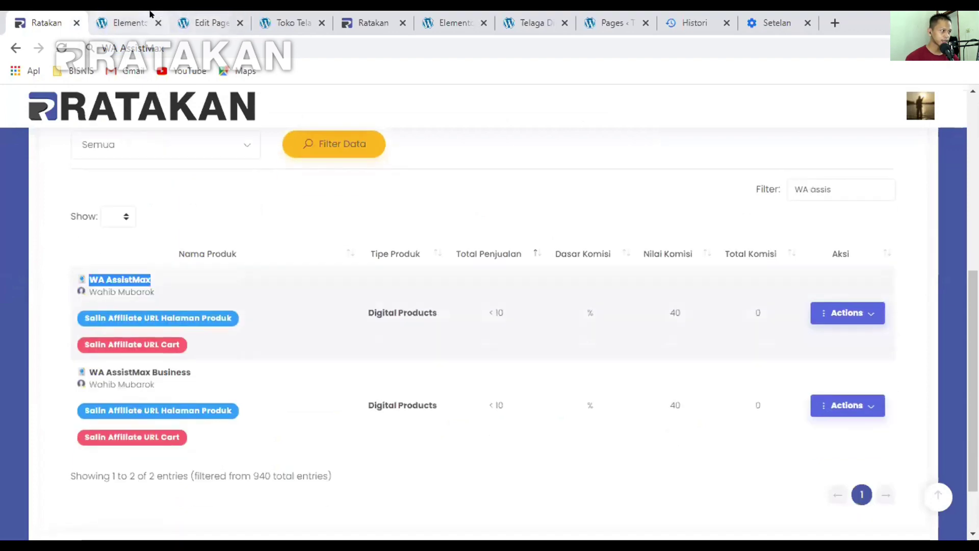
{"action": "left_click", "coordinate": [201, 20]}
{"action": "left_click", "coordinate": [137, 22]}
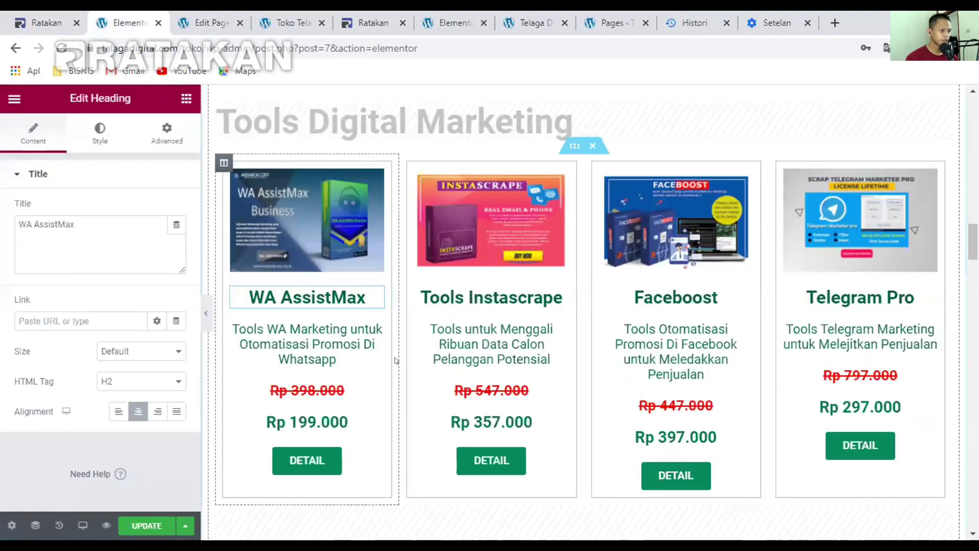
{"action": "scroll", "coordinate": [453, 316], "scroll_direction": "down", "scroll_amount": 2}
{"action": "scroll", "coordinate": [453, 316], "scroll_direction": "up", "scroll_amount": 3}
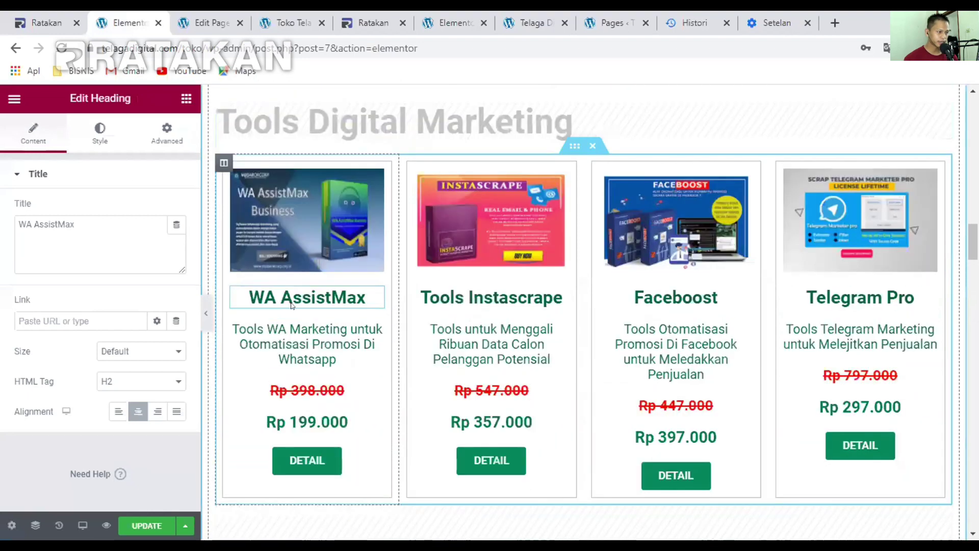
{"action": "scroll", "coordinate": [326, 270], "scroll_direction": "down", "scroll_amount": 2}
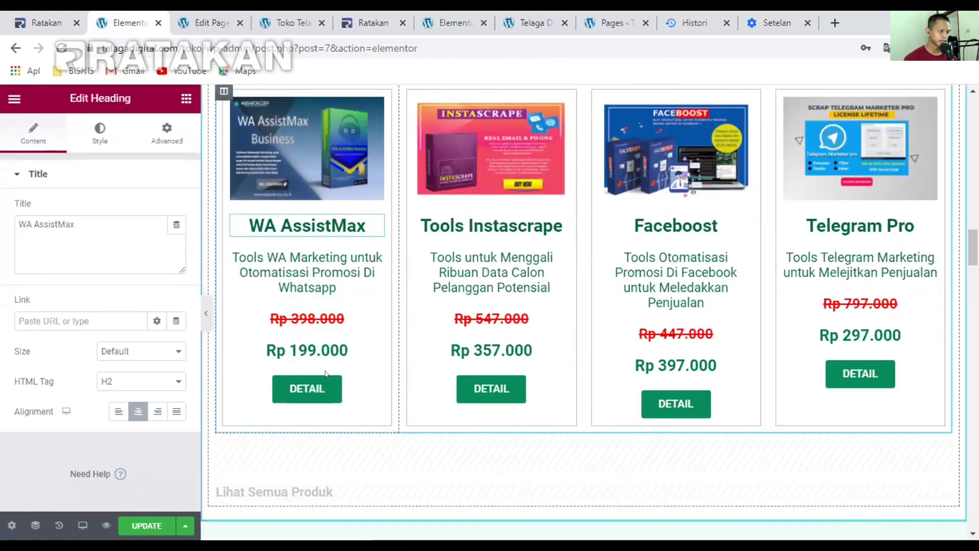
{"action": "left_click", "coordinate": [315, 386]}
{"action": "left_click", "coordinate": [56, 23]}
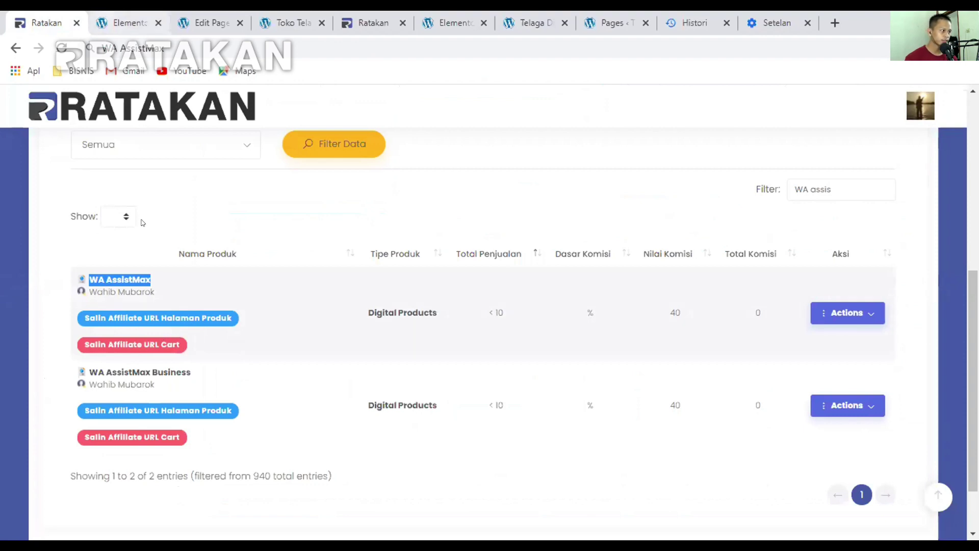
{"action": "left_click", "coordinate": [212, 22]}
{"action": "left_click", "coordinate": [128, 23]}
{"action": "scroll", "coordinate": [370, 301], "scroll_direction": "up", "scroll_amount": 3}
{"action": "scroll", "coordinate": [510, 255], "scroll_direction": "down", "scroll_amount": 4}
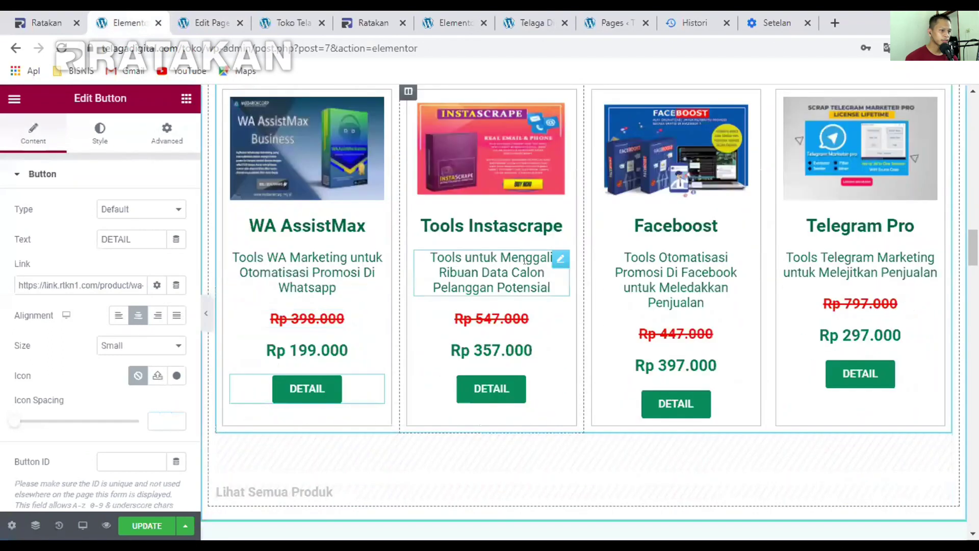
Copy the product-page affiliate URL of WA AssistMax from the Ratakan list and return to the Elementor editor
{"action": "left_click", "coordinate": [46, 15]}
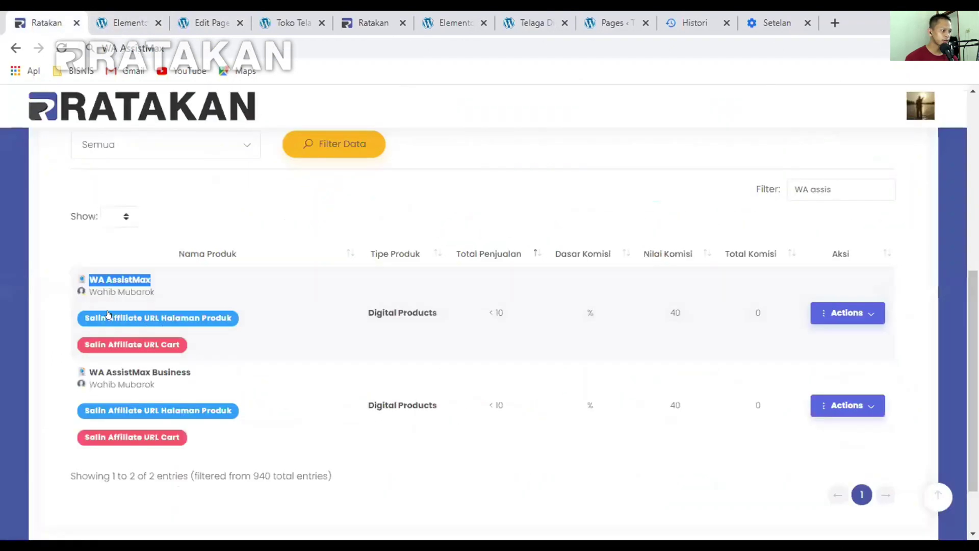
{"action": "left_click", "coordinate": [234, 302]}
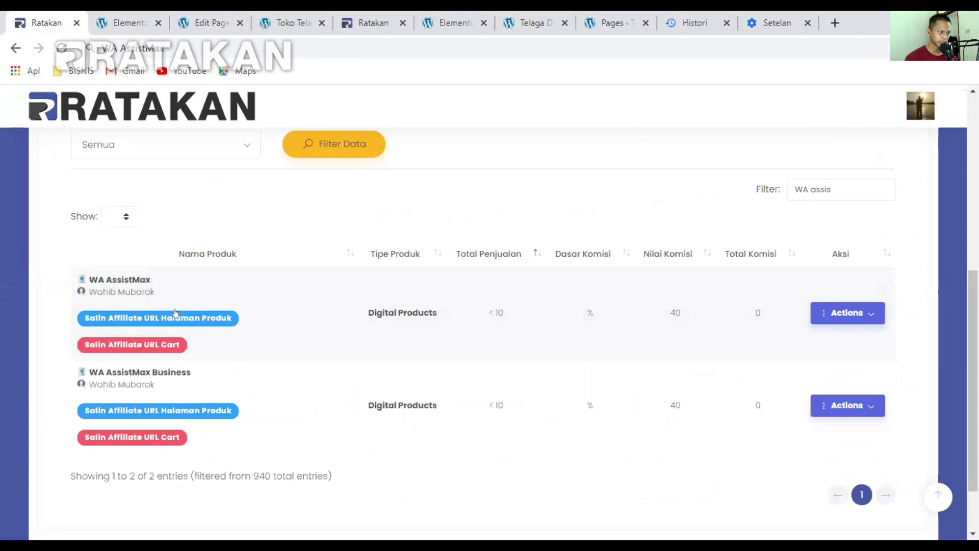
{"action": "left_click", "coordinate": [123, 318]}
{"action": "left_click_drag", "start_coordinate": [776, 110], "coordinate": [864, 124]}
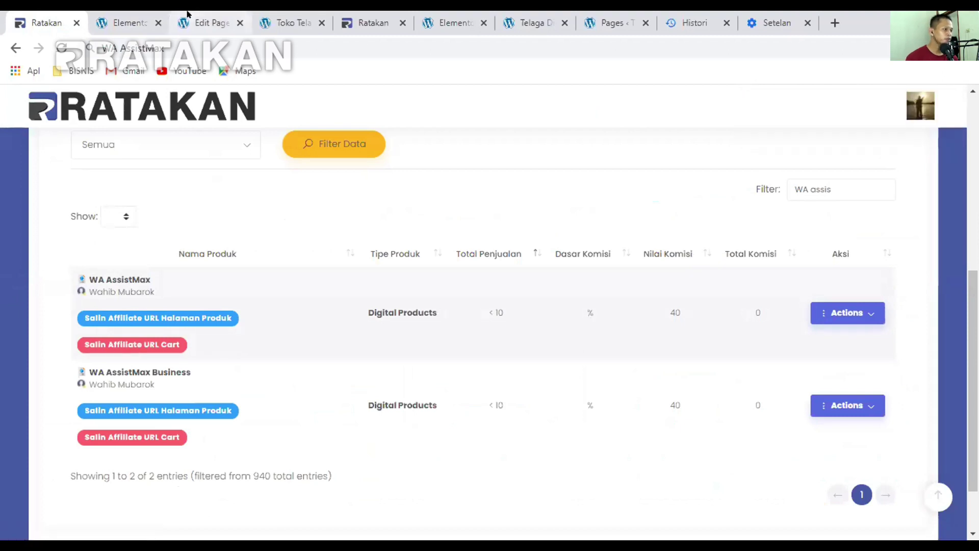
{"action": "left_click", "coordinate": [209, 23]}
{"action": "left_click", "coordinate": [138, 15]}
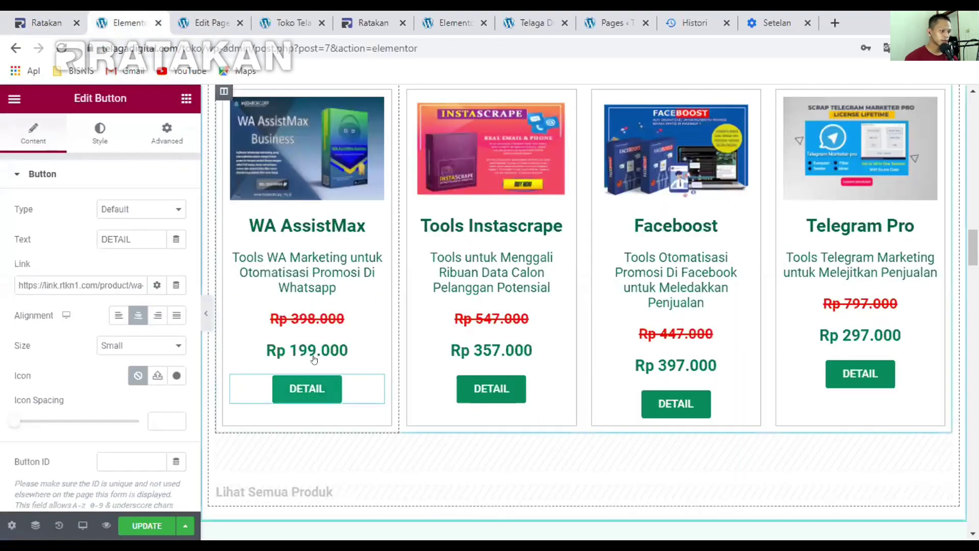
Replace the link of the WA AssistMax card's DETAIL button with the copied affiliate URL and update the page
{"action": "left_click", "coordinate": [308, 387]}
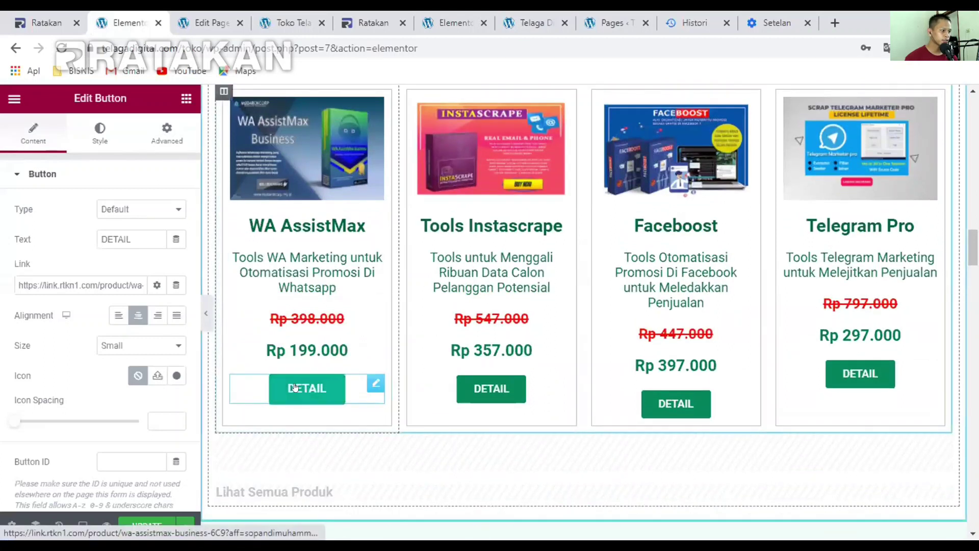
{"action": "scroll", "coordinate": [208, 408], "scroll_direction": "up", "scroll_amount": 1}
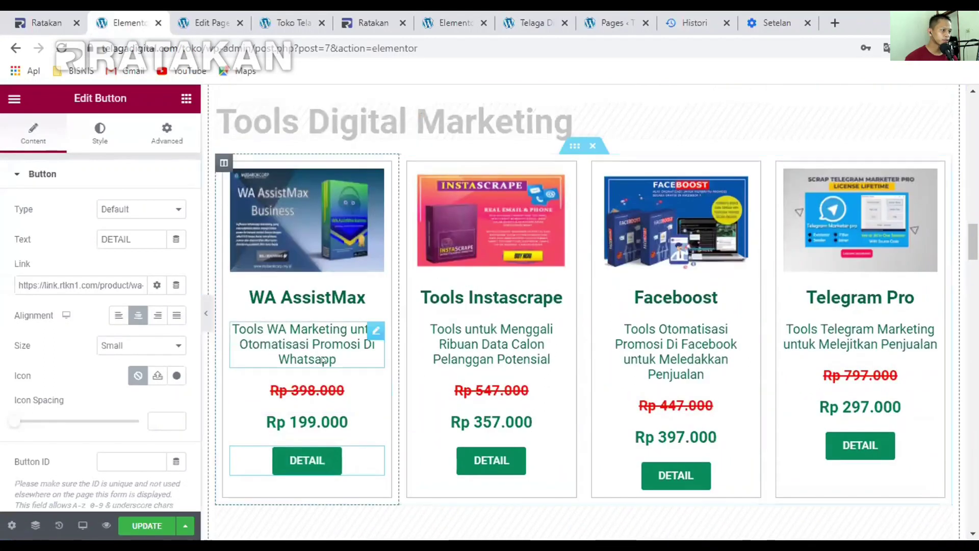
{"action": "scroll", "coordinate": [306, 459], "scroll_direction": "down", "scroll_amount": 1}
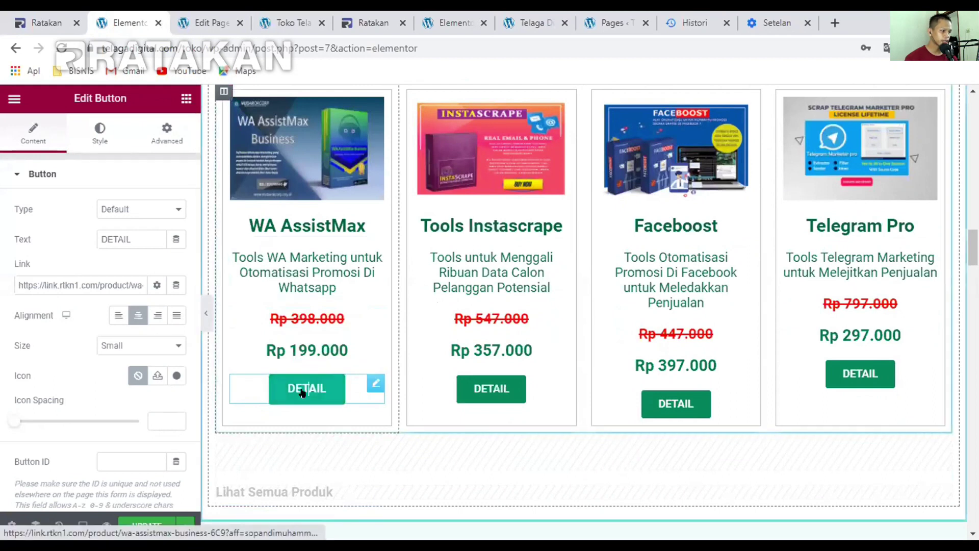
{"action": "scroll", "coordinate": [81, 269], "scroll_direction": "down", "scroll_amount": 1}
{"action": "scroll", "coordinate": [46, 240], "scroll_direction": "up", "scroll_amount": 1}
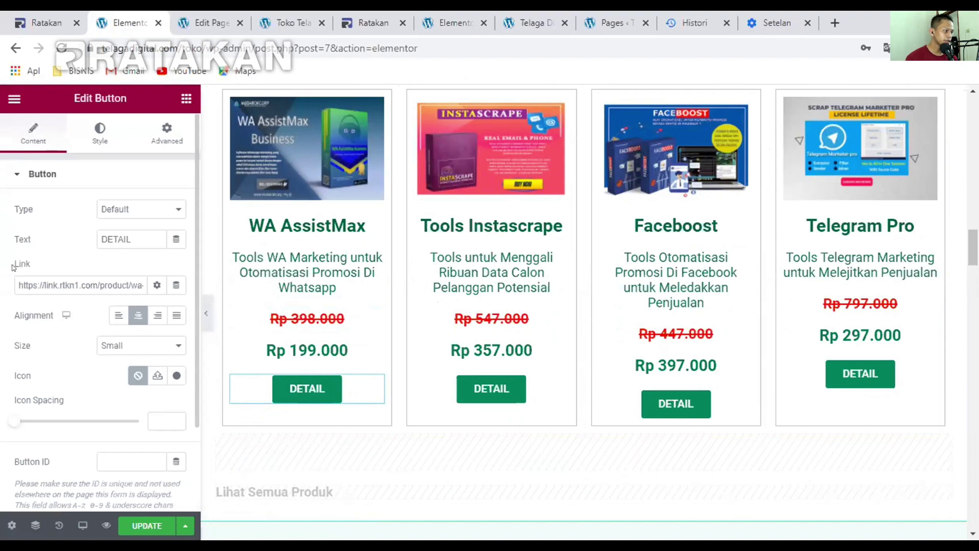
{"action": "left_click", "coordinate": [60, 279]}
{"action": "key", "text": "ctrl+a"}
{"action": "left_click", "coordinate": [60, 279]}
{"action": "key", "text": "ctrl+a"}
{"action": "key", "text": "End"}
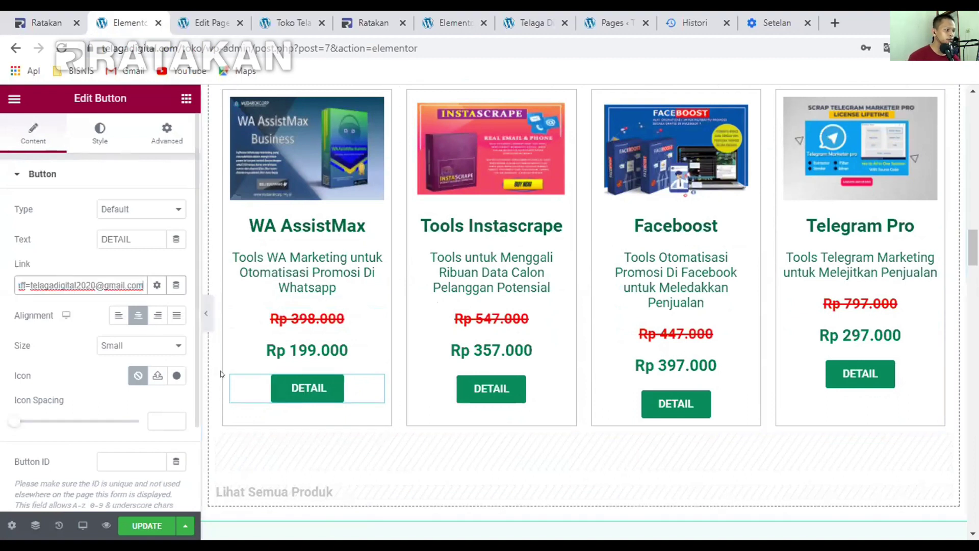
{"action": "scroll", "coordinate": [220, 371], "scroll_direction": "down", "scroll_amount": 1}
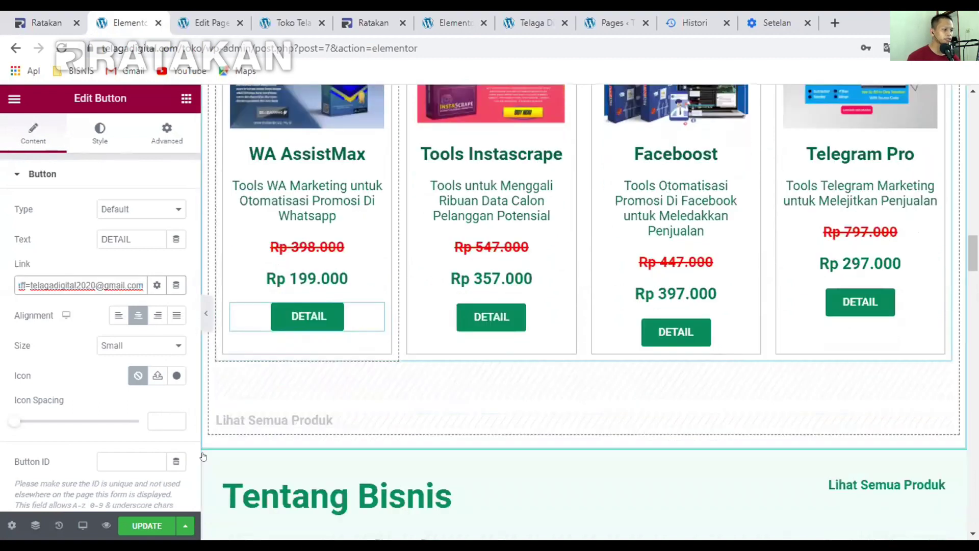
{"action": "left_click", "coordinate": [156, 512]}
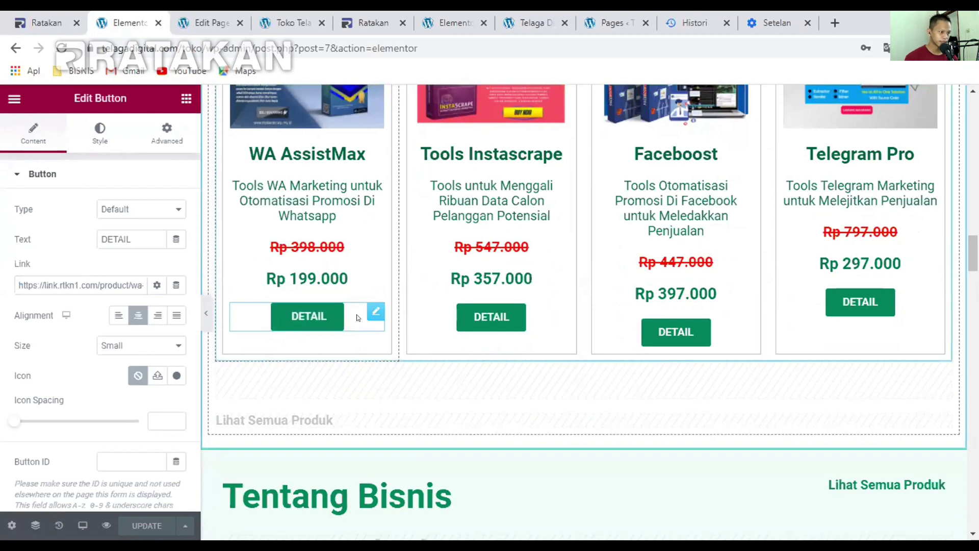
Look through the product cards in the sections below, including Tentang Desain Grafis and Tentang Audio, Video & Animasi
{"action": "scroll", "coordinate": [566, 338], "scroll_direction": "down", "scroll_amount": 1}
{"action": "scroll", "coordinate": [839, 364], "scroll_direction": "up", "scroll_amount": 2}
{"action": "scroll", "coordinate": [856, 357], "scroll_direction": "down", "scroll_amount": 1}
{"action": "scroll", "coordinate": [677, 334], "scroll_direction": "down", "scroll_amount": 8}
{"action": "scroll", "coordinate": [680, 335], "scroll_direction": "down", "scroll_amount": 8}
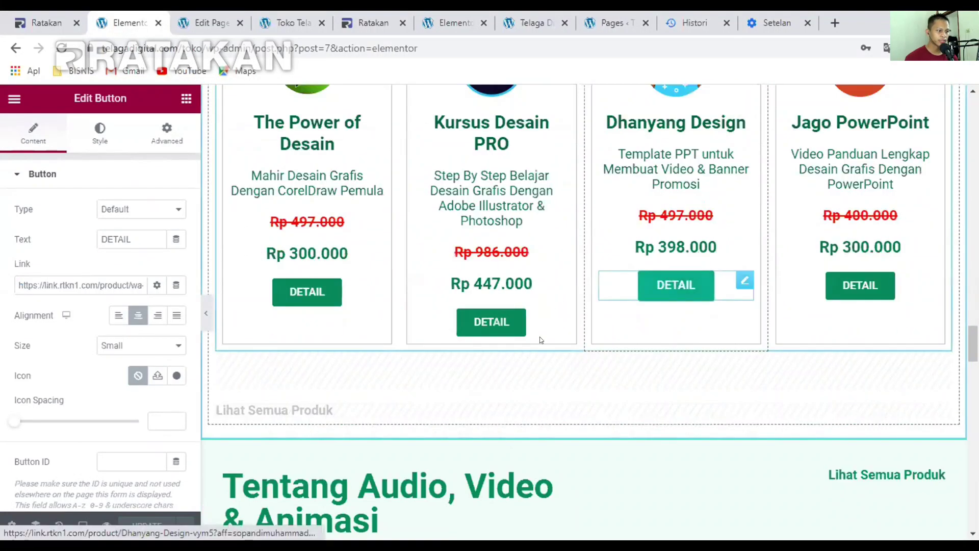
{"action": "scroll", "coordinate": [793, 304], "scroll_direction": "down", "scroll_amount": 4}
{"action": "scroll", "coordinate": [747, 290], "scroll_direction": "down", "scroll_amount": 3}
{"action": "scroll", "coordinate": [738, 290], "scroll_direction": "up", "scroll_amount": 3}
{"action": "scroll", "coordinate": [739, 291], "scroll_direction": "down", "scroll_amount": 3}
{"action": "scroll", "coordinate": [739, 291], "scroll_direction": "up", "scroll_amount": 4}
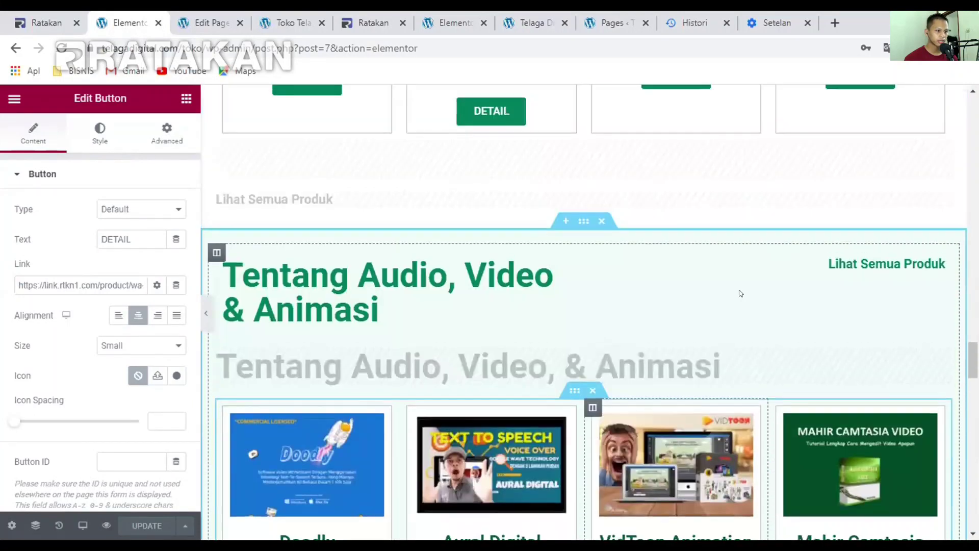
{"action": "scroll", "coordinate": [740, 293], "scroll_direction": "up", "scroll_amount": 4}
{"action": "scroll", "coordinate": [782, 344], "scroll_direction": "down", "scroll_amount": 1}
{"action": "scroll", "coordinate": [663, 306], "scroll_direction": "up", "scroll_amount": 4}
{"action": "scroll", "coordinate": [660, 306], "scroll_direction": "down", "scroll_amount": 3}
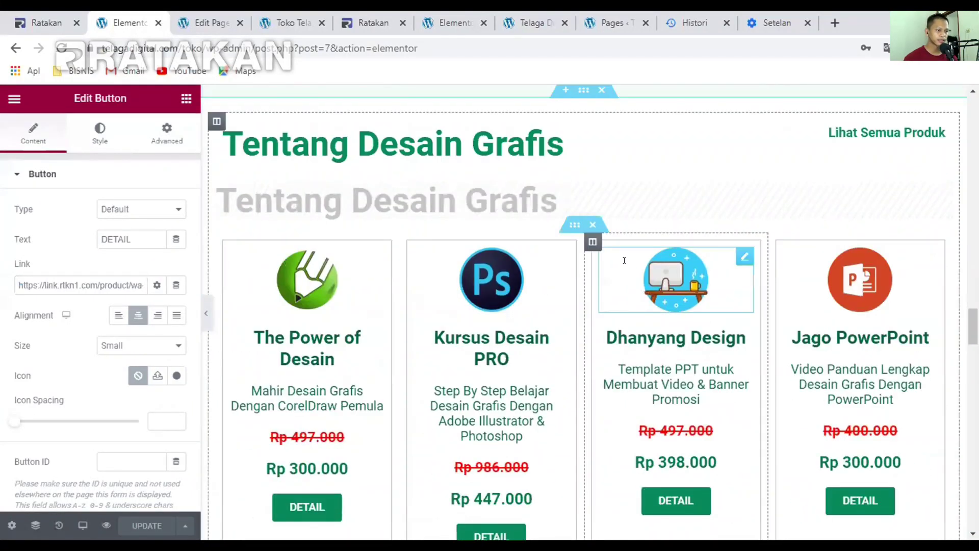
Copy the product title Dhanyang Design from its card under Tentang Desain Grafis and switch to the Ratakan affiliate page
{"action": "scroll", "coordinate": [624, 260], "scroll_direction": "down", "scroll_amount": 1}
{"action": "left_click", "coordinate": [624, 263]}
{"action": "triple_click", "coordinate": [624, 262]}
{"action": "key", "text": "ctrl+c"}
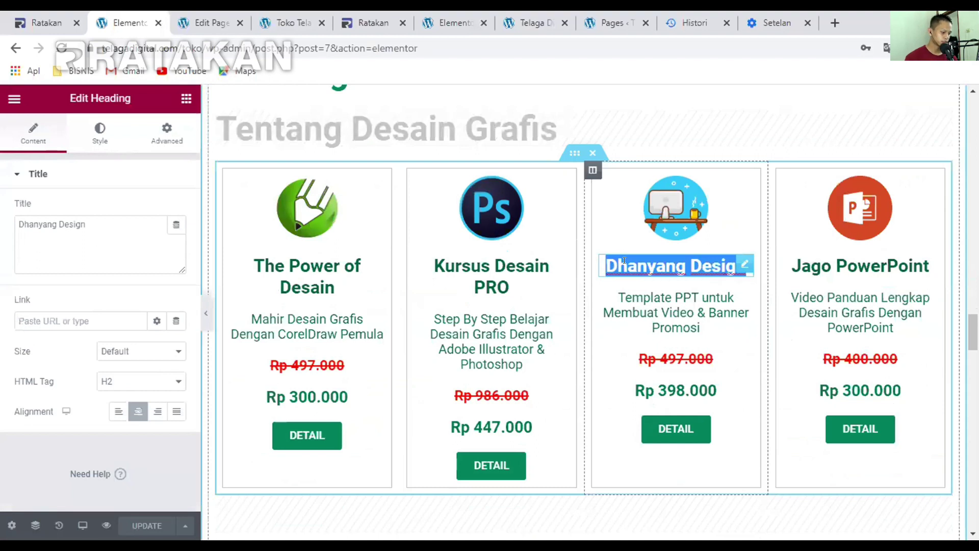
{"action": "left_click", "coordinate": [363, 41]}
{"action": "key", "text": "ctrl+v"}
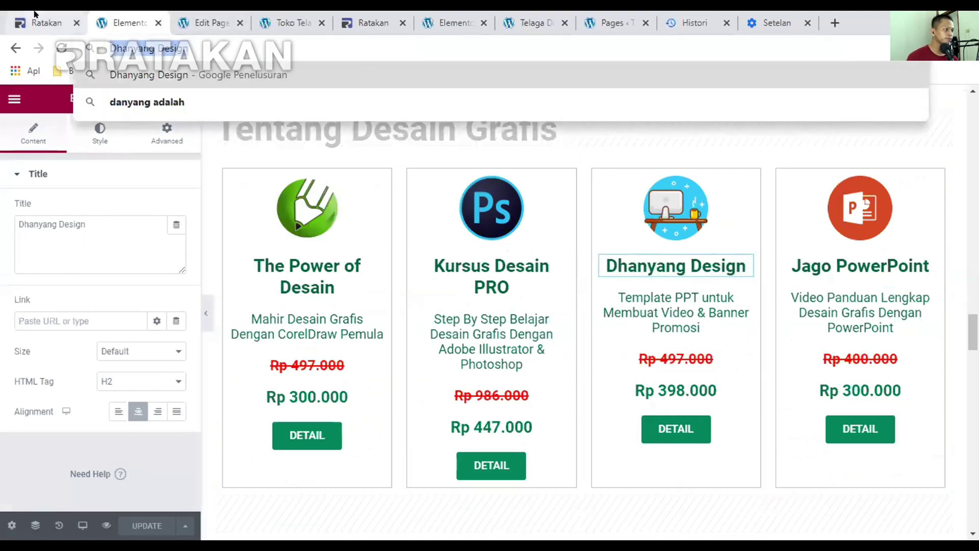
{"action": "left_click", "coordinate": [35, 14]}
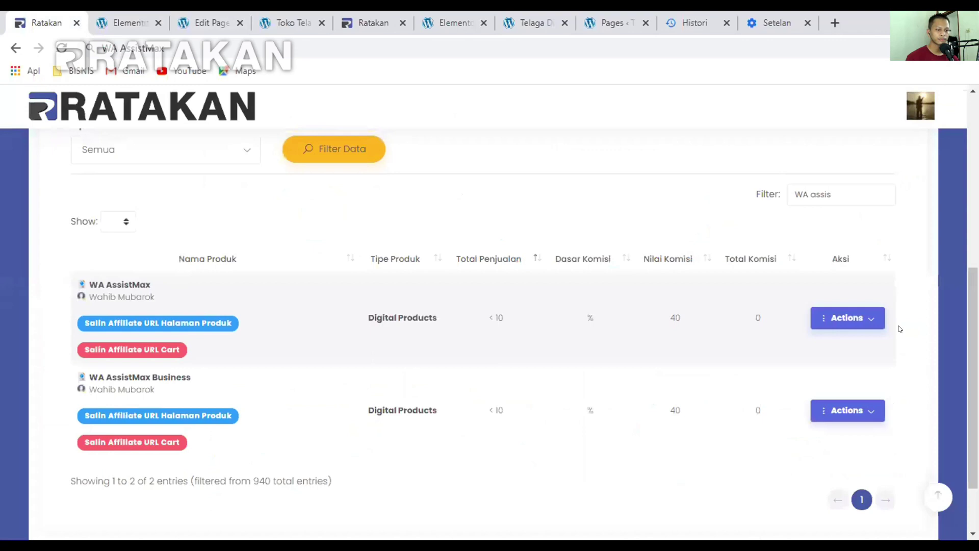
Try to filter the Produk Afiliasi list by the copied title Dhanyang Design
{"action": "scroll", "coordinate": [867, 326], "scroll_direction": "up", "scroll_amount": 3}
{"action": "left_click", "coordinate": [829, 332]}
{"action": "key", "text": "ctrl+a"}
{"action": "key", "text": "ctrl+v"}
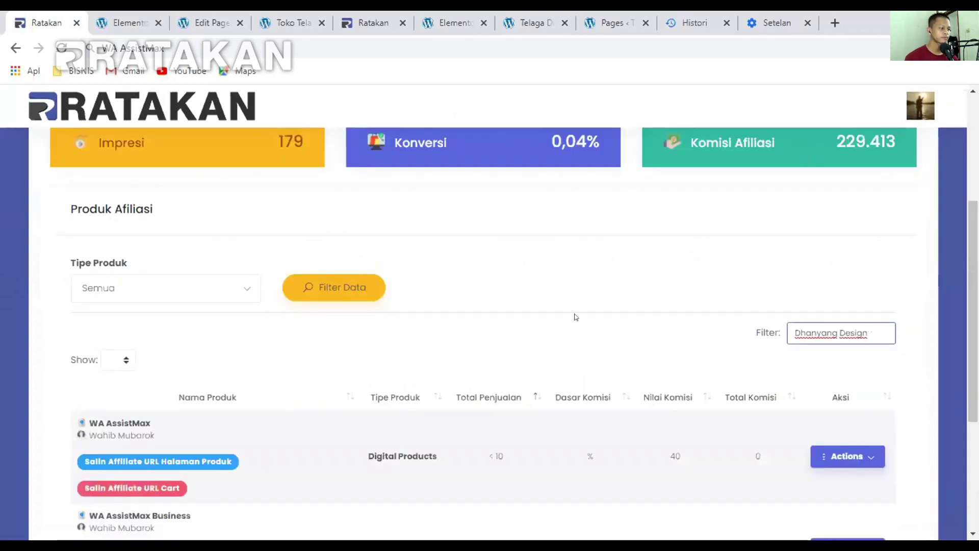
{"action": "scroll", "coordinate": [556, 275], "scroll_direction": "down", "scroll_amount": 1}
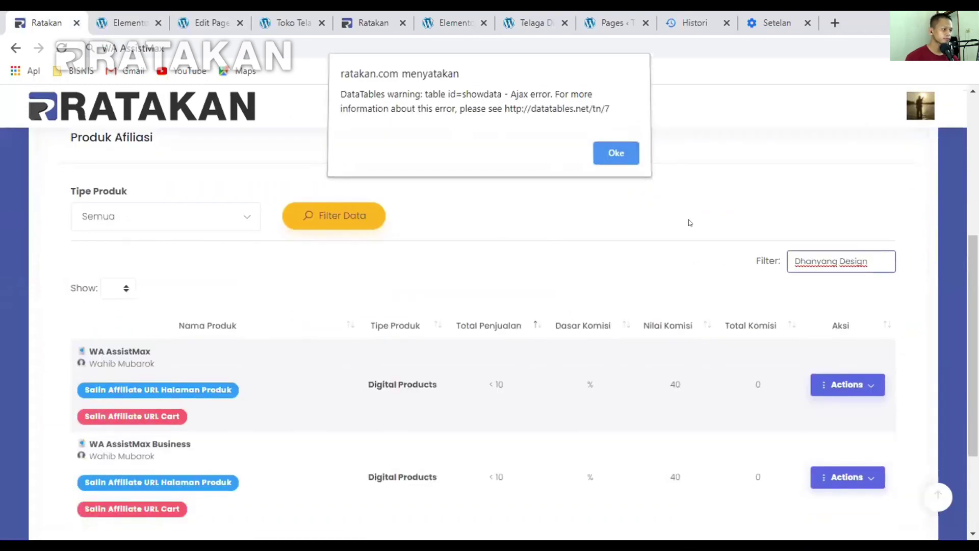
Shorten the Produk Afiliasi filter text to "Dhanyang", dismiss the DataTables warnings and check the product list
{"action": "double_click", "coordinate": [856, 261]}
{"action": "key", "text": "BackSpace"}
{"action": "key", "text": "BackSpace"}
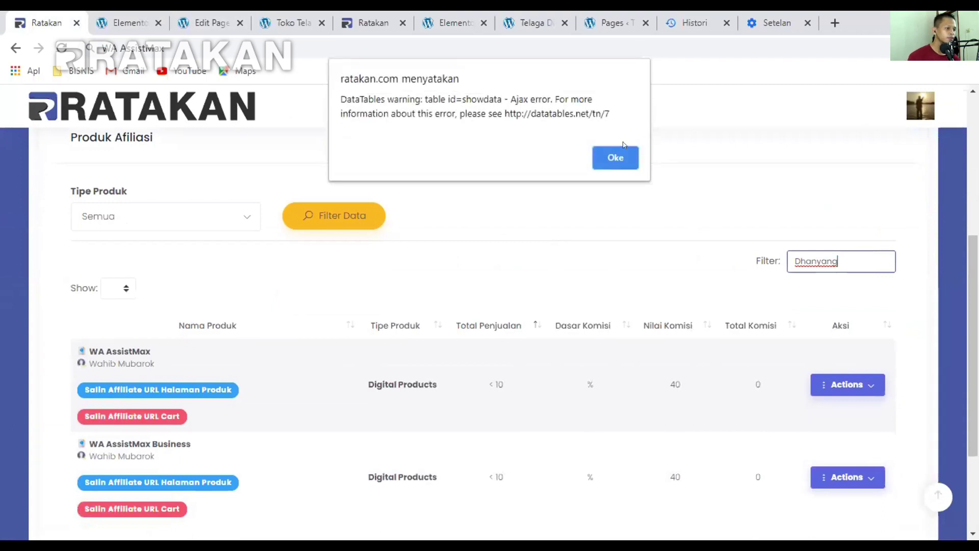
{"action": "left_click", "coordinate": [613, 164]}
{"action": "left_click", "coordinate": [611, 157]}
{"action": "scroll", "coordinate": [465, 259], "scroll_direction": "down", "scroll_amount": 3}
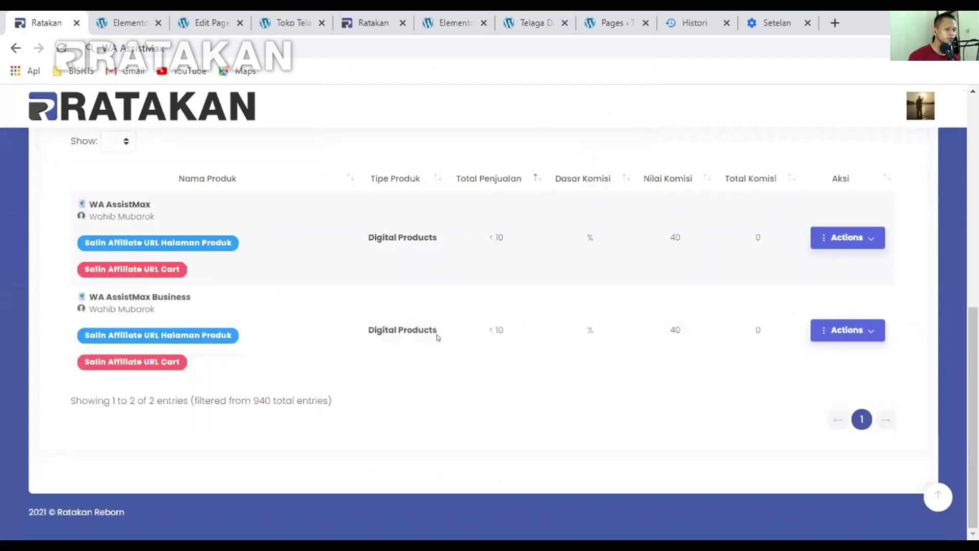
{"action": "scroll", "coordinate": [682, 237], "scroll_direction": "up", "scroll_amount": 1}
{"action": "scroll", "coordinate": [682, 237], "scroll_direction": "up", "scroll_amount": 1}
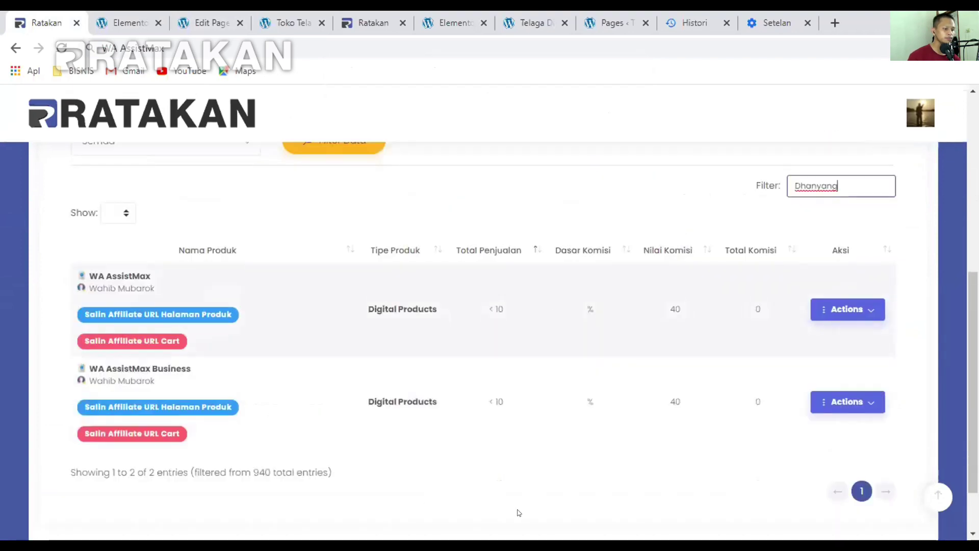
Open the Ratakan home page in a new tab and search it for Dhanyang Design
{"action": "scroll", "coordinate": [290, 164], "scroll_direction": "up", "scroll_amount": 7}
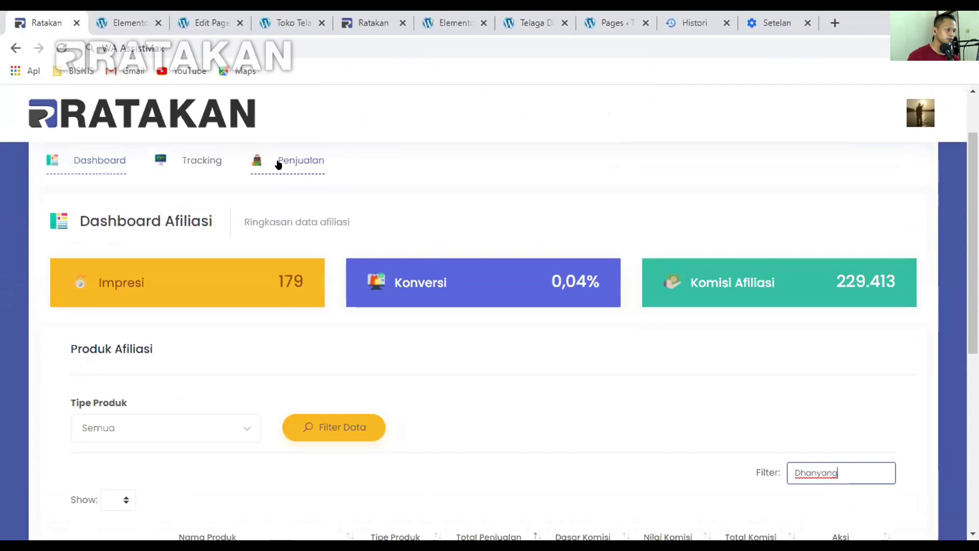
{"action": "scroll", "coordinate": [599, 230], "scroll_direction": "down", "scroll_amount": 3}
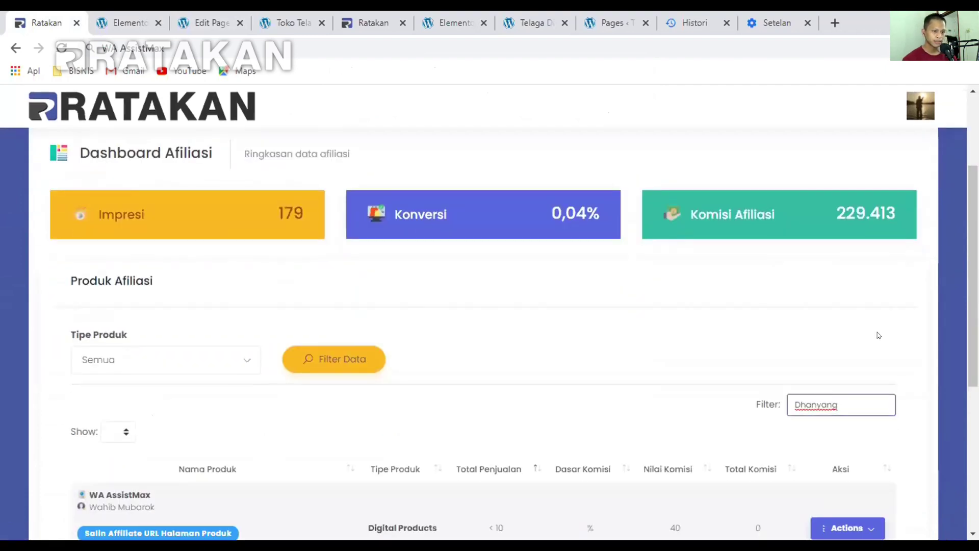
{"action": "scroll", "coordinate": [435, 311], "scroll_direction": "down", "scroll_amount": 1}
{"action": "scroll", "coordinate": [415, 304], "scroll_direction": "up", "scroll_amount": 2}
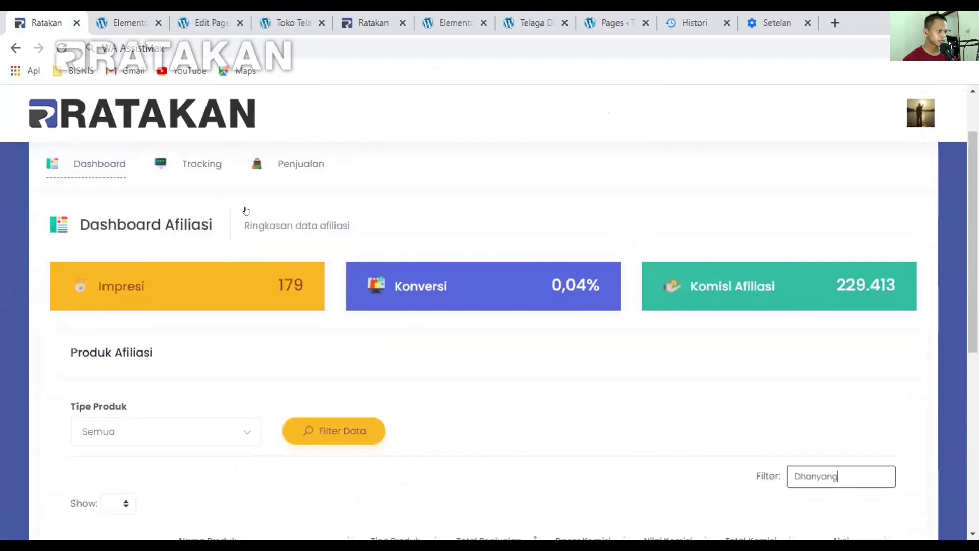
{"action": "scroll", "coordinate": [245, 211], "scroll_direction": "up", "scroll_amount": 1}
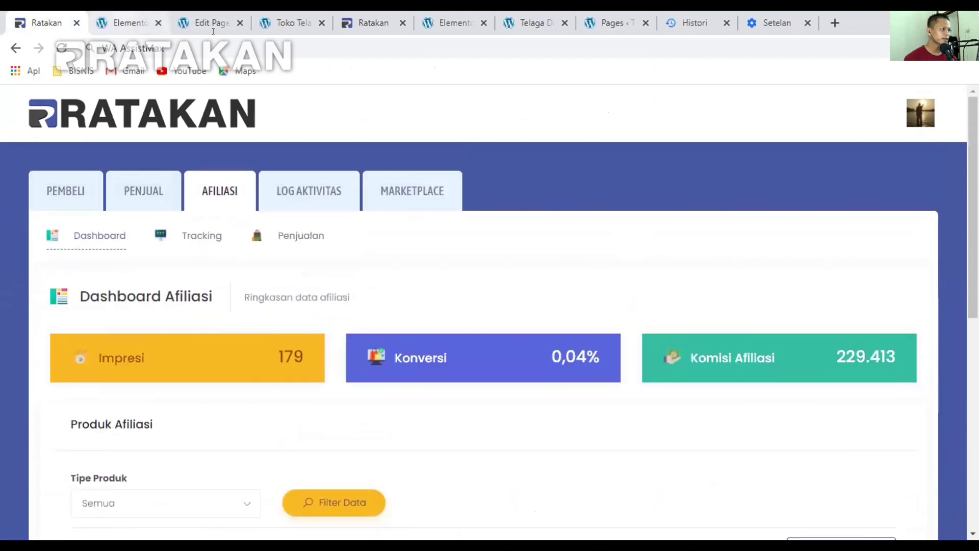
{"action": "right_click", "coordinate": [211, 100]}
{"action": "left_click", "coordinate": [245, 111]}
{"action": "left_click", "coordinate": [115, 20]}
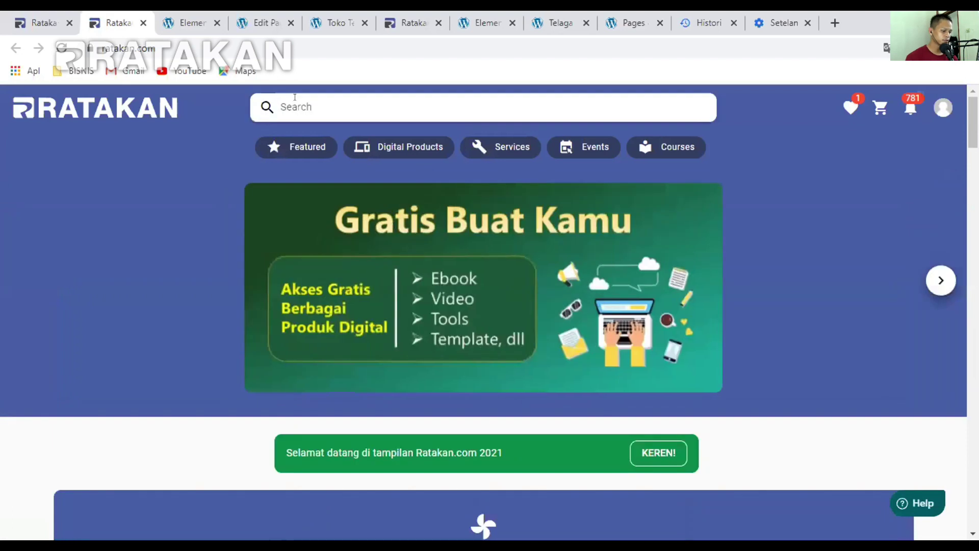
{"action": "left_click", "coordinate": [295, 96]}
{"action": "key", "text": "ctrl+v"}
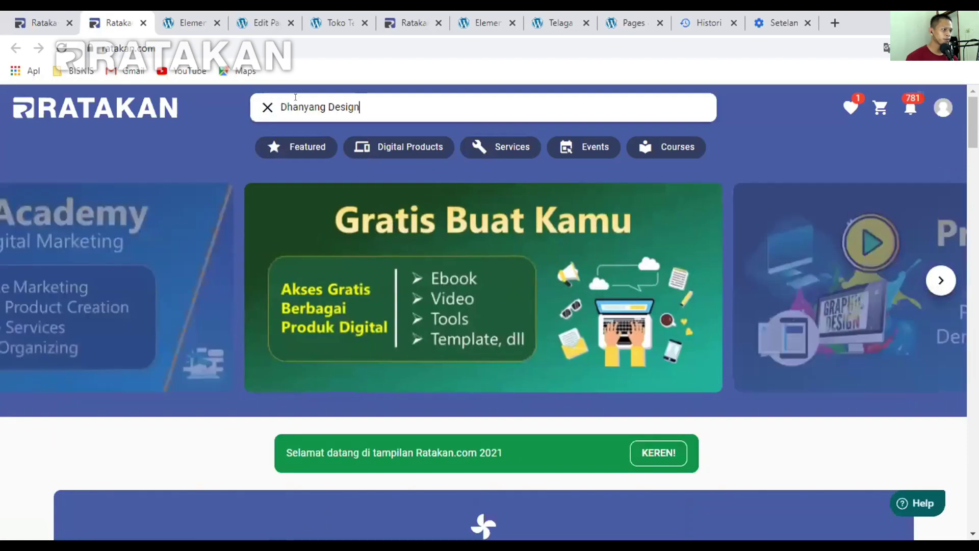
{"action": "key", "text": "Return"}
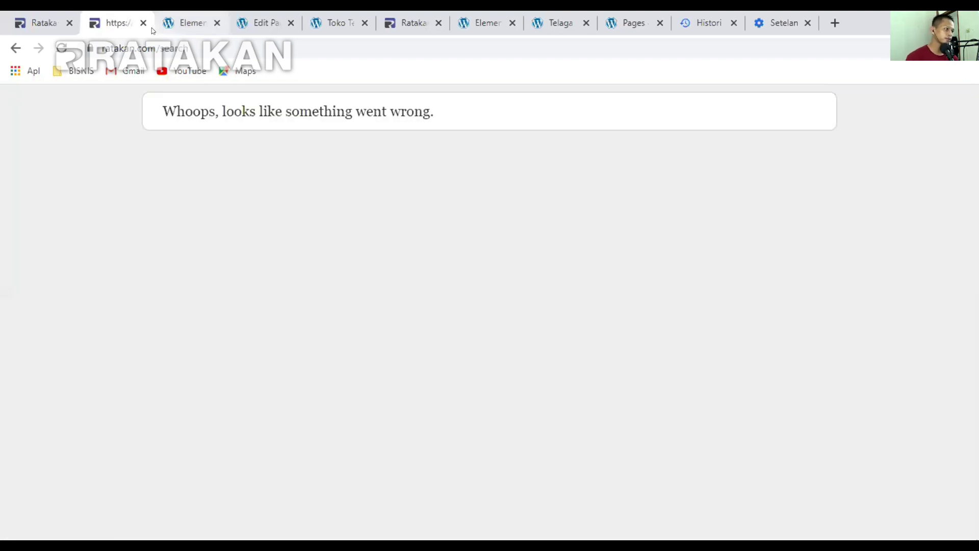
Clear Chrome's browsing history, cookies and cached files for the time range 7 hari terakhir
{"action": "key", "text": "ctrl+h"}
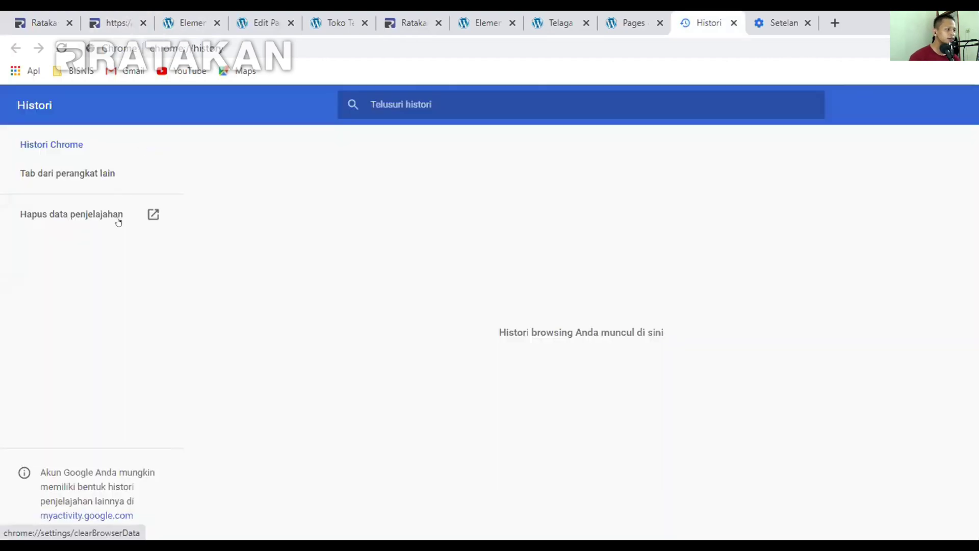
{"action": "left_click", "coordinate": [59, 213]}
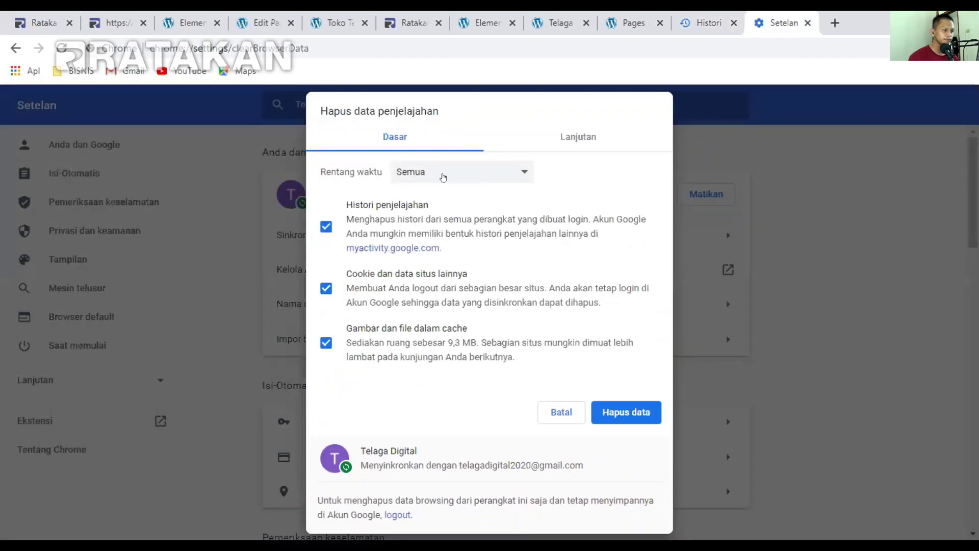
{"action": "left_click", "coordinate": [443, 177]}
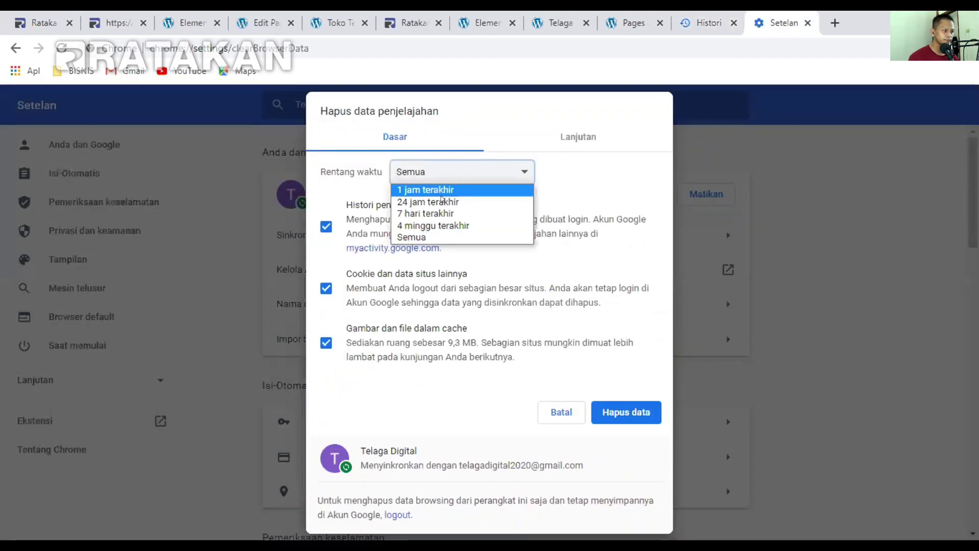
{"action": "left_click", "coordinate": [432, 212]}
{"action": "left_click", "coordinate": [604, 407]}
Reload the Ratakan affiliate page and log back in to the account with the prefilled credentials
{"action": "left_click", "coordinate": [45, 16]}
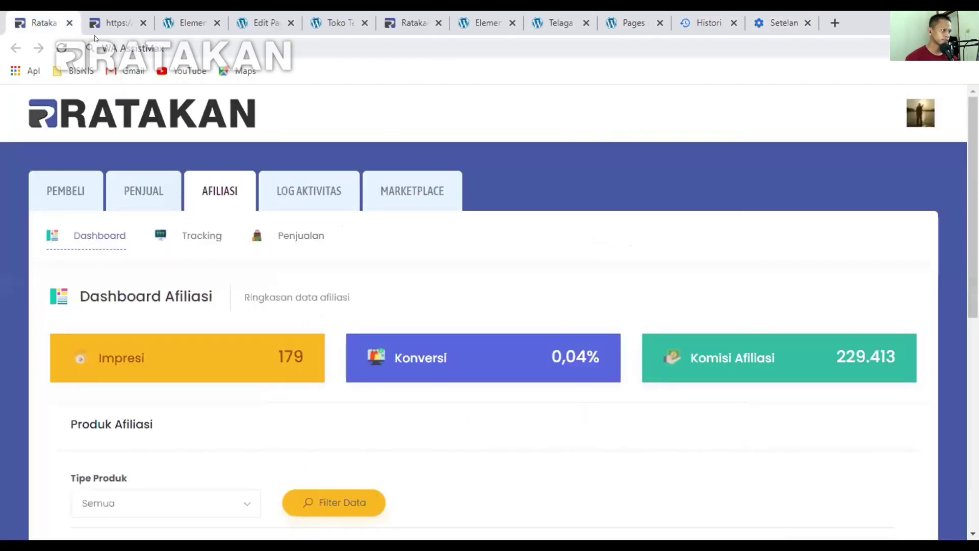
{"action": "left_click", "coordinate": [61, 47]}
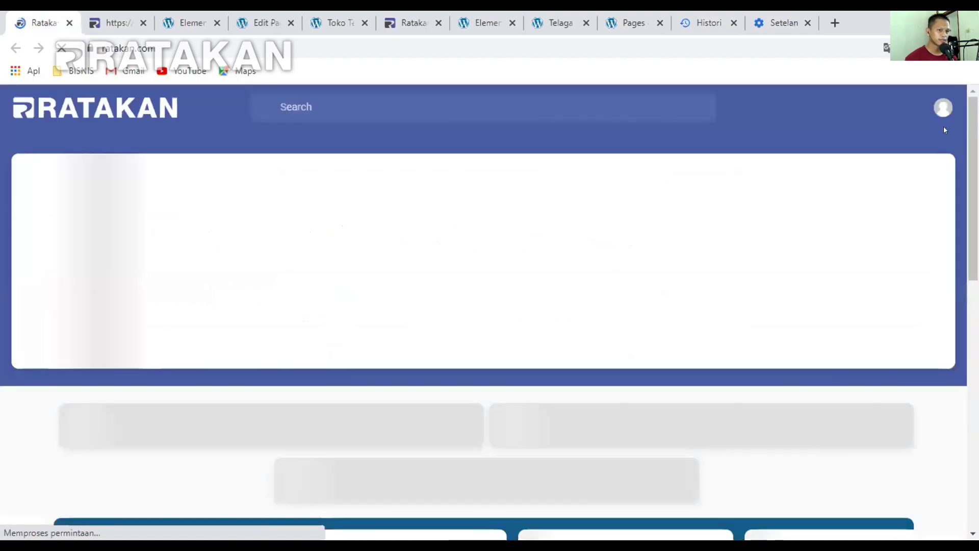
{"action": "left_click", "coordinate": [943, 107]}
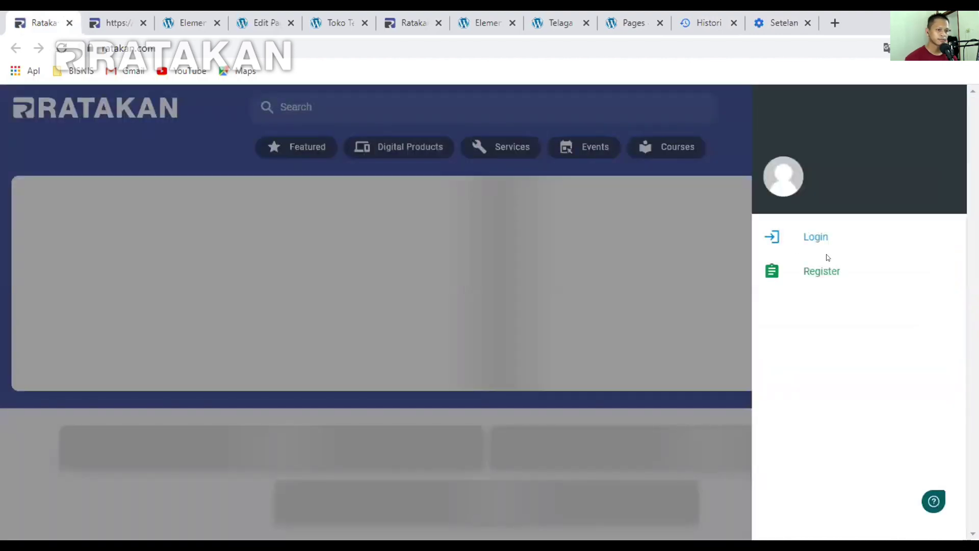
{"action": "left_click", "coordinate": [810, 237]}
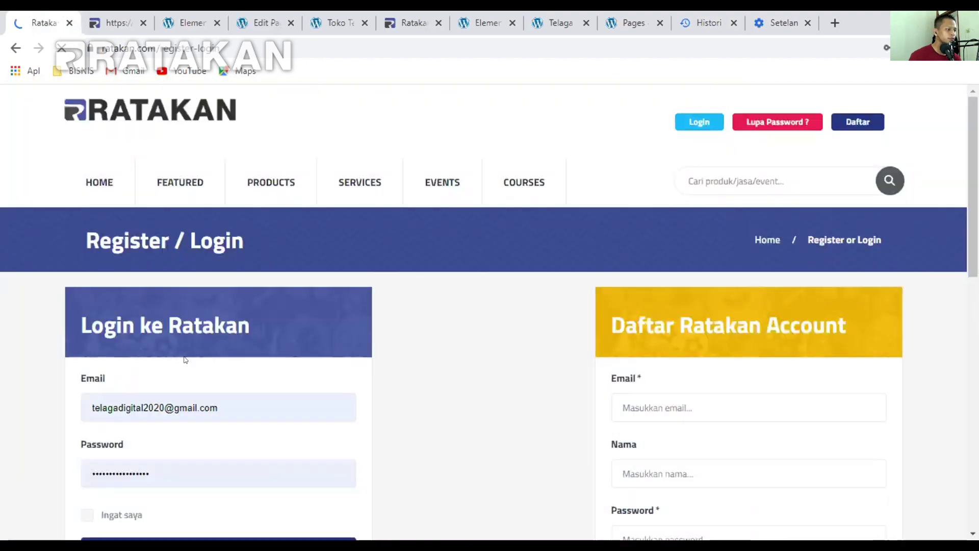
{"action": "scroll", "coordinate": [173, 377], "scroll_direction": "down", "scroll_amount": 3}
{"action": "left_click", "coordinate": [168, 403]}
Open the affiliate dashboard from the Ratakan profile page and go to its Produk Afiliasi list
{"action": "scroll", "coordinate": [73, 187], "scroll_direction": "down", "scroll_amount": 5}
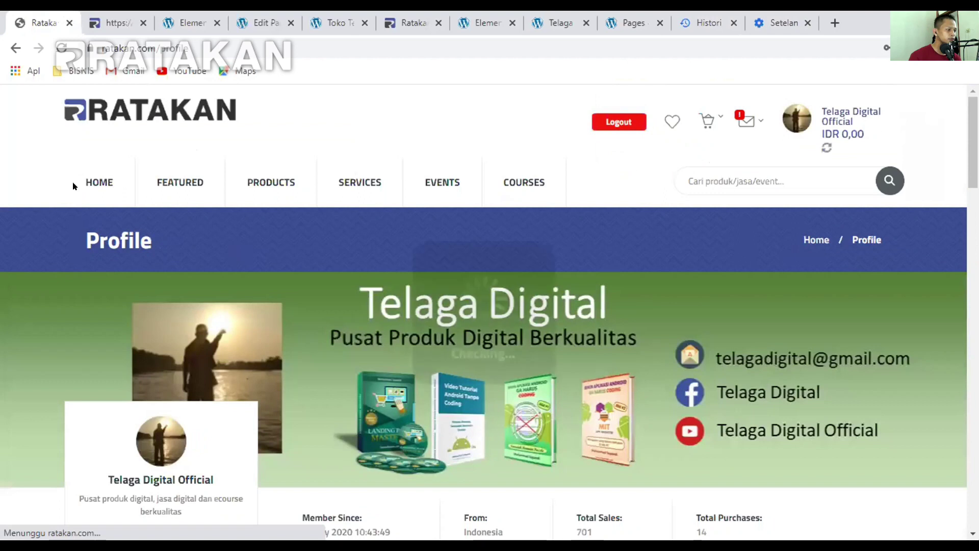
{"action": "scroll", "coordinate": [72, 194], "scroll_direction": "down", "scroll_amount": 7}
{"action": "left_click", "coordinate": [131, 361]}
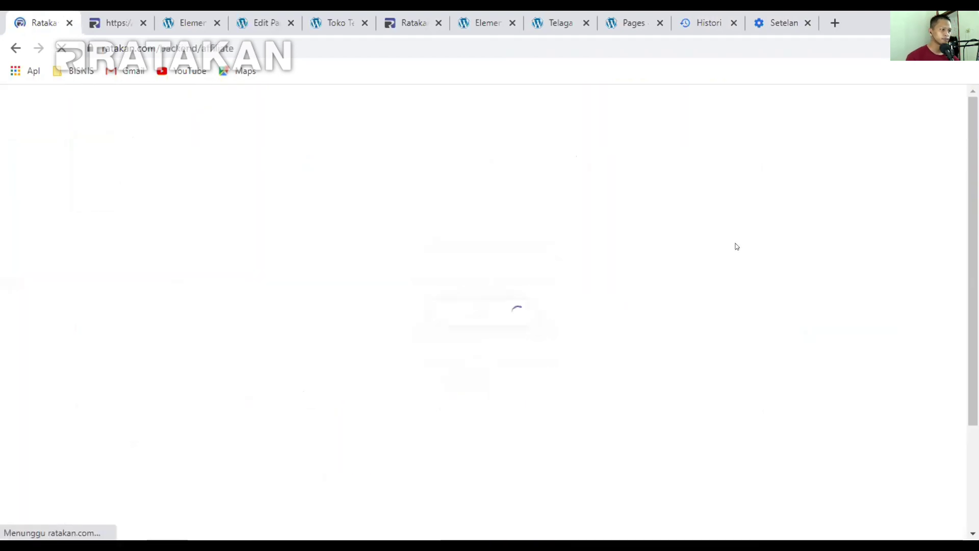
{"action": "scroll", "coordinate": [862, 305], "scroll_direction": "down", "scroll_amount": 3}
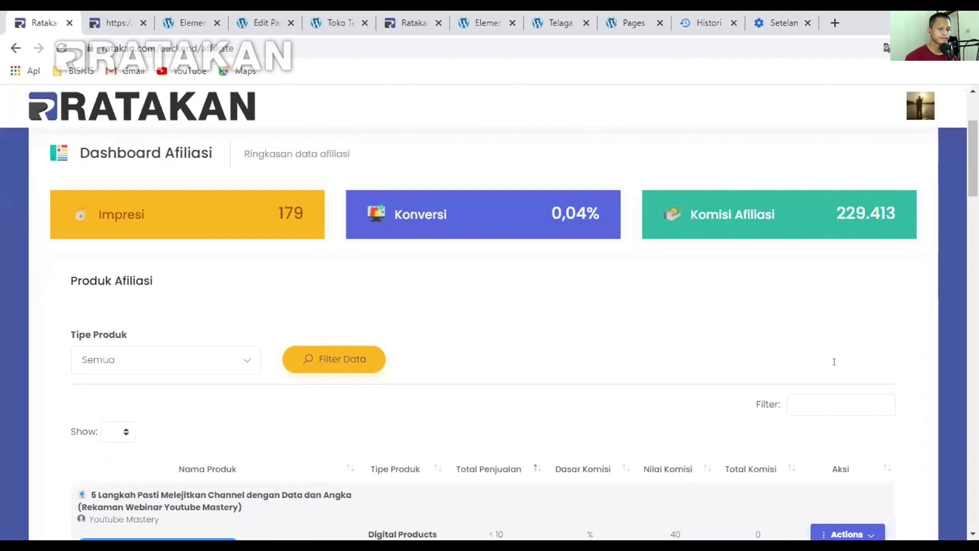
Filter the Produk Afiliasi list for dhanyang and bring the matching product entry into view
{"action": "left_click", "coordinate": [840, 404]}
{"action": "type", "text": "dhanyang"}
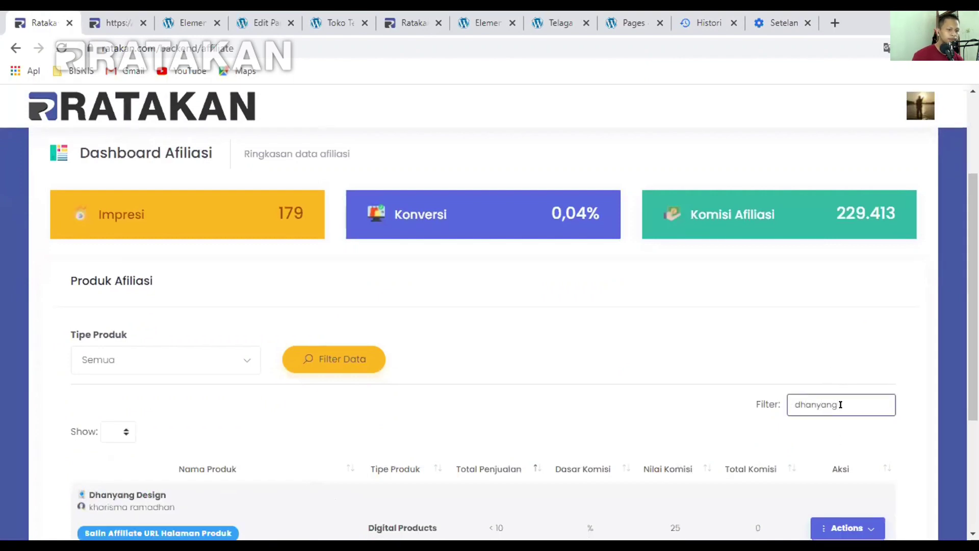
{"action": "scroll", "coordinate": [574, 266], "scroll_direction": "down", "scroll_amount": 1}
{"action": "scroll", "coordinate": [572, 267], "scroll_direction": "down", "scroll_amount": 4}
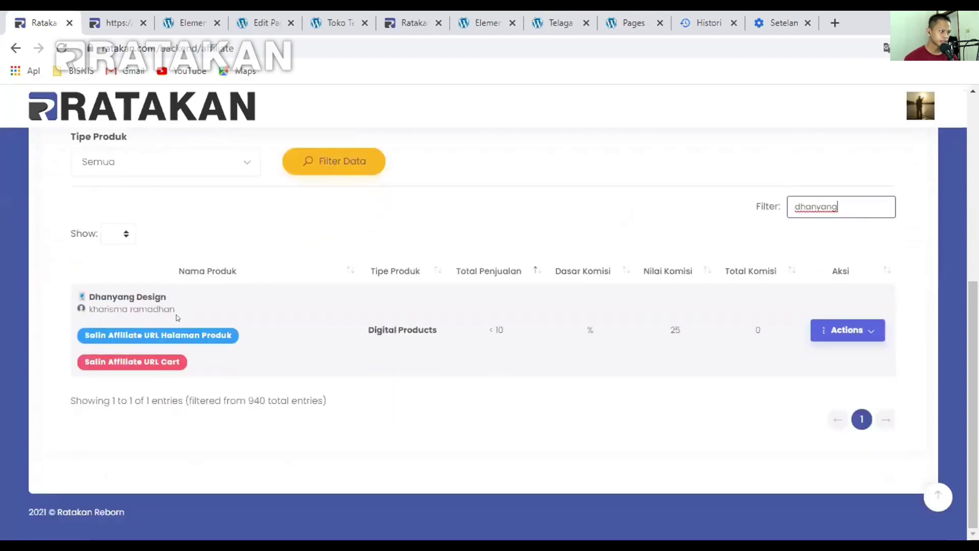
Check the loading Elementor page and close the browser tab holding the failed Ratakan search
{"action": "left_click", "coordinate": [209, 15]}
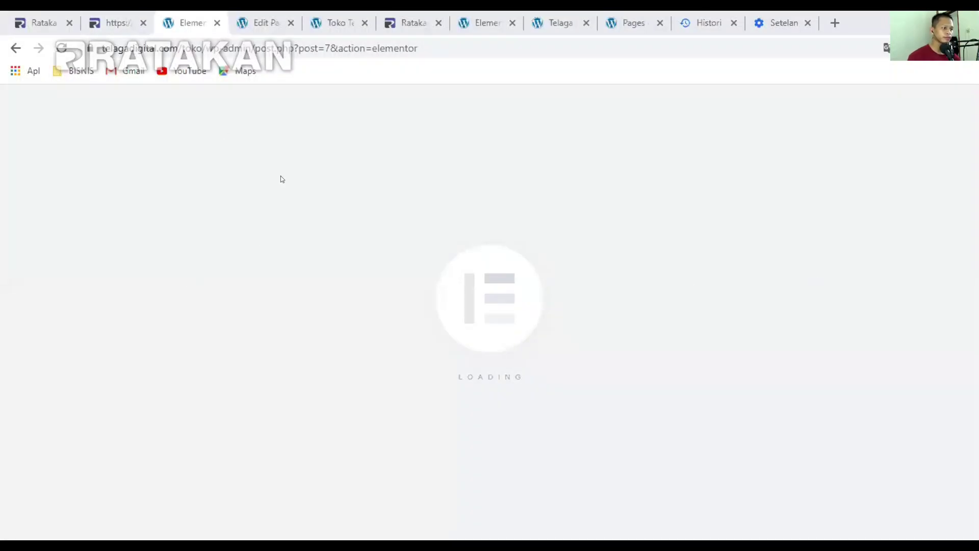
{"action": "left_click", "coordinate": [94, 14]}
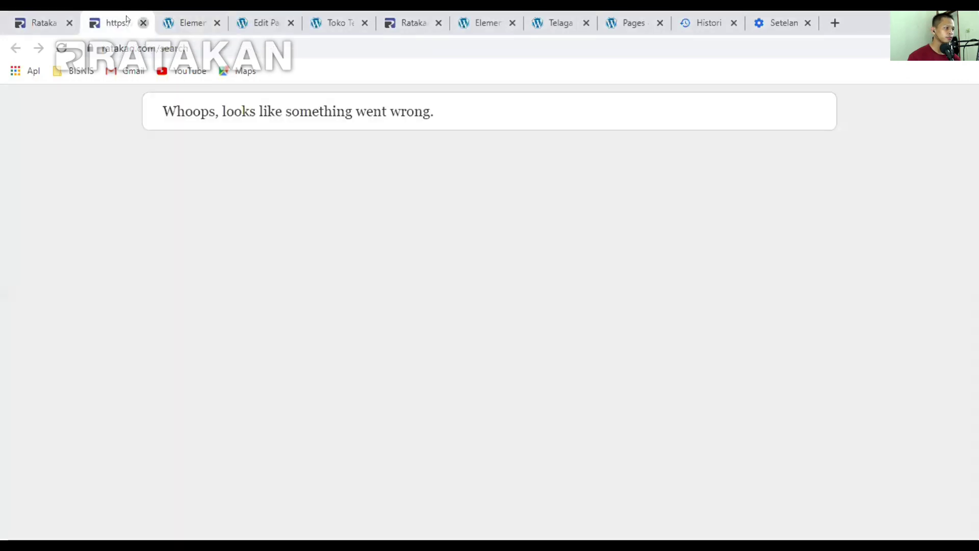
{"action": "left_click", "coordinate": [143, 23]}
Reload the Affiliate Store page's WordPress edit screen to get past the expired session
{"action": "left_click", "coordinate": [201, 20]}
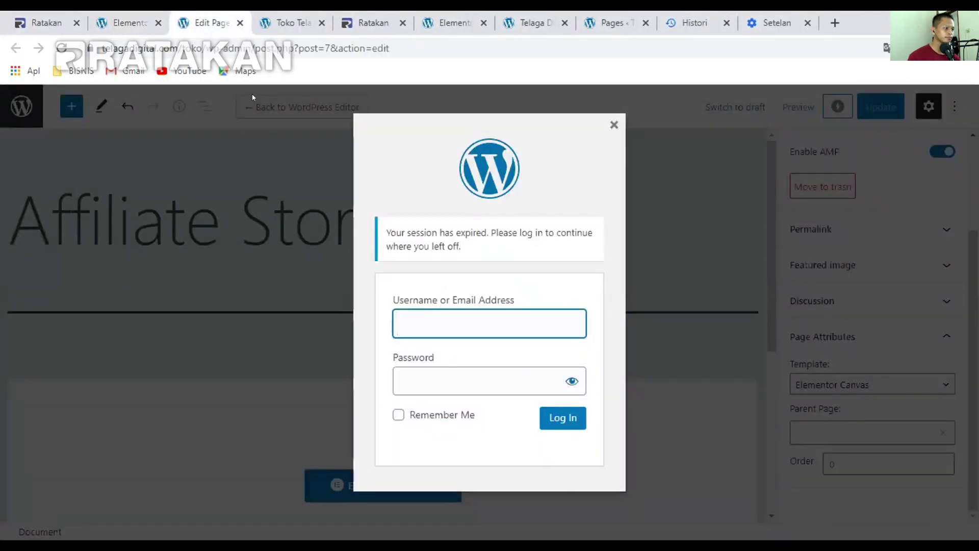
{"action": "left_click_drag", "start_coordinate": [200, 48], "coordinate": [624, 38]}
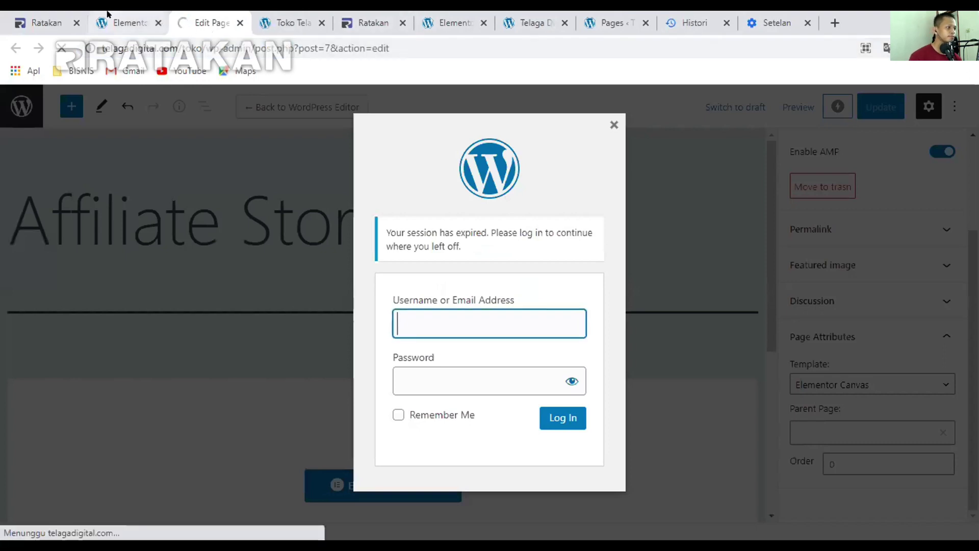
{"action": "left_click", "coordinate": [143, 18]}
{"action": "left_click", "coordinate": [207, 16]}
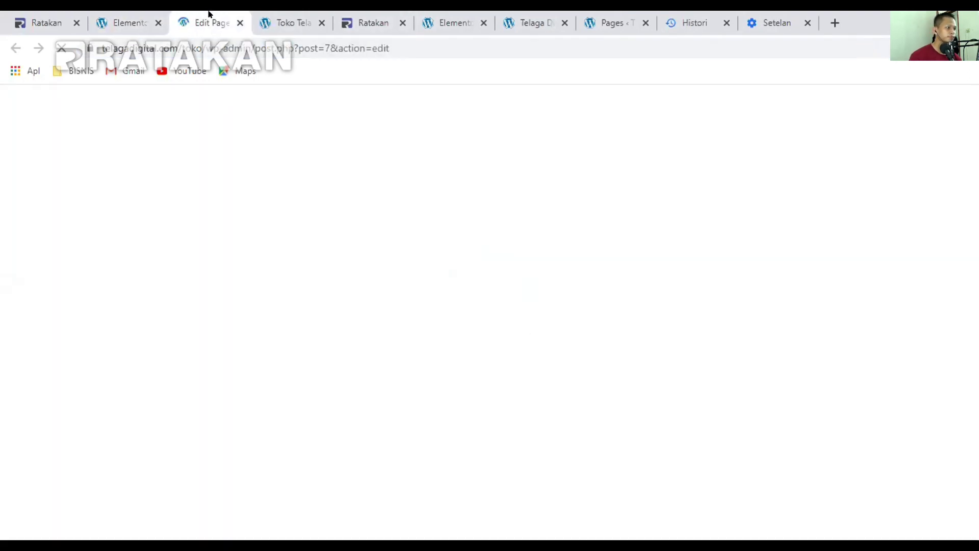
{"action": "left_click", "coordinate": [117, 14]}
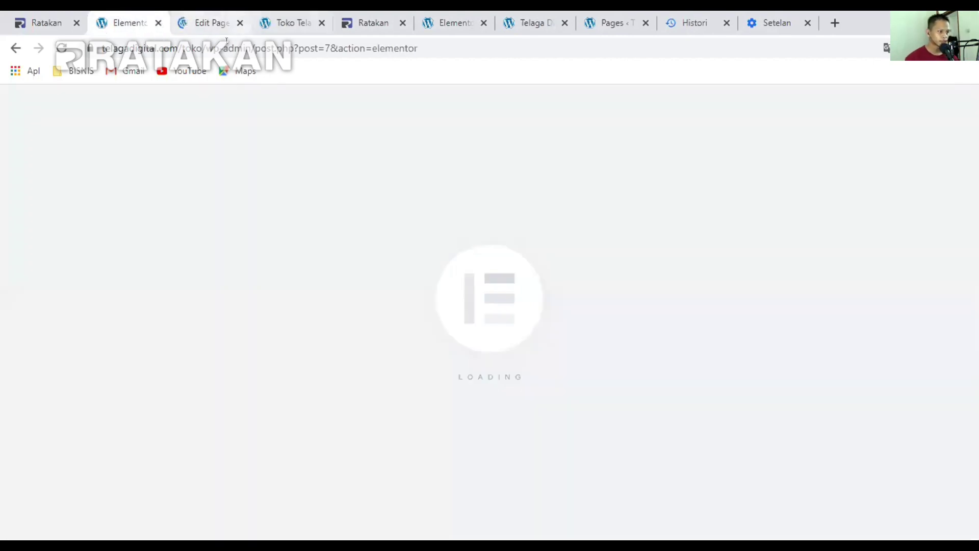
{"action": "left_click", "coordinate": [209, 15]}
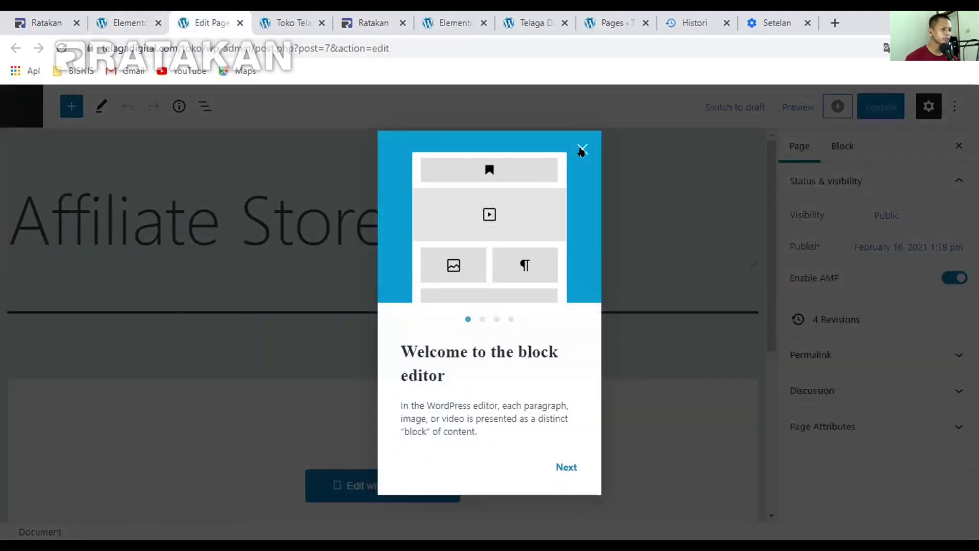
Dismiss the block editor welcome guide and switch the Affiliate Store page back to the WordPress editor
{"action": "left_click", "coordinate": [582, 149]}
{"action": "left_click", "coordinate": [115, 15]}
{"action": "left_click", "coordinate": [221, 14]}
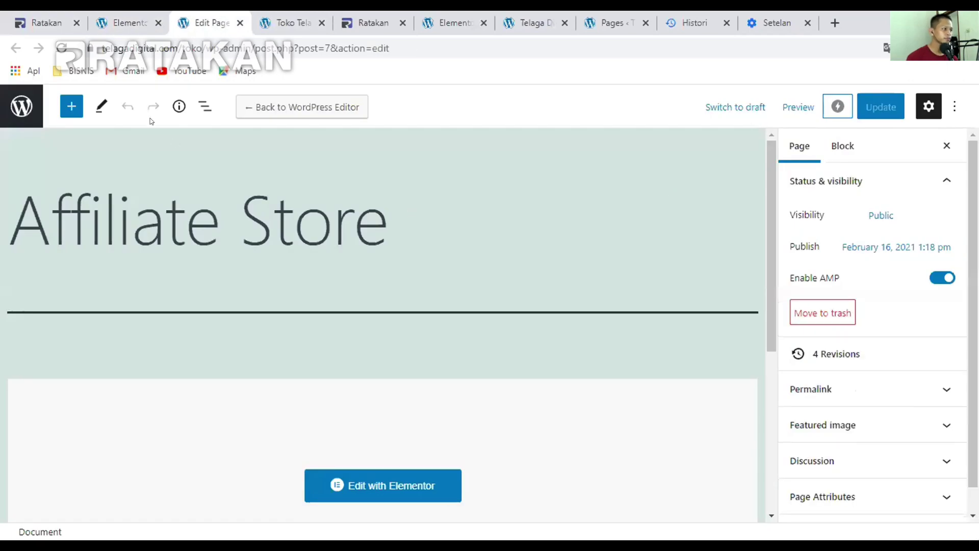
{"action": "left_click", "coordinate": [270, 109]}
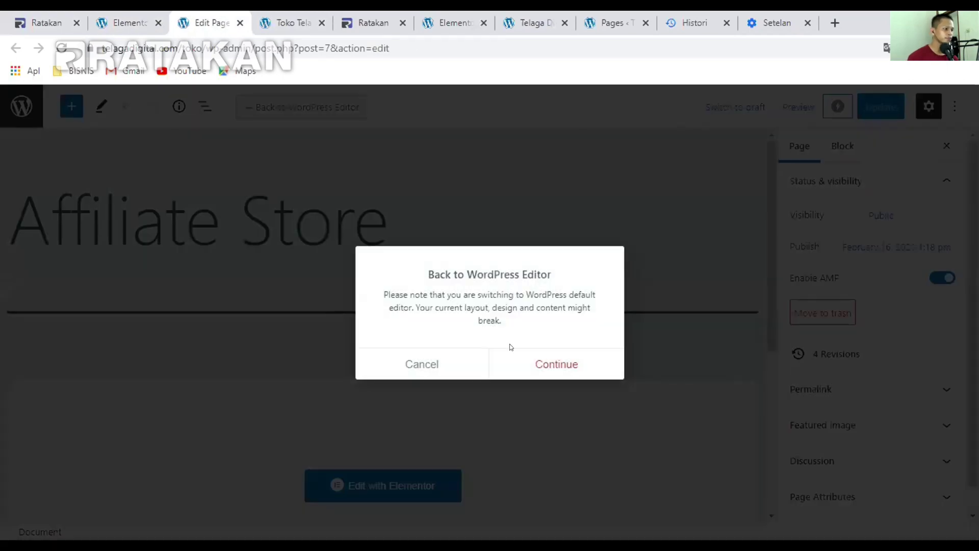
{"action": "left_click", "coordinate": [532, 353]}
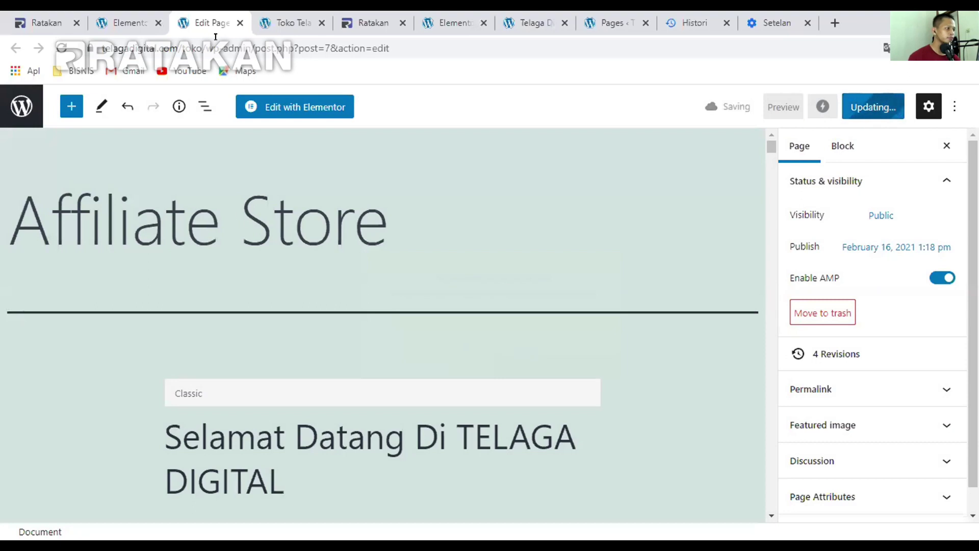
Load telagadigital.com/toko/wp-admin, leaving the page editor despite unsaved changes, and open the list of all pages
{"action": "left_click", "coordinate": [465, 41]}
{"action": "type", "text": "https://telagadigital.com/toko/wp-admin"}
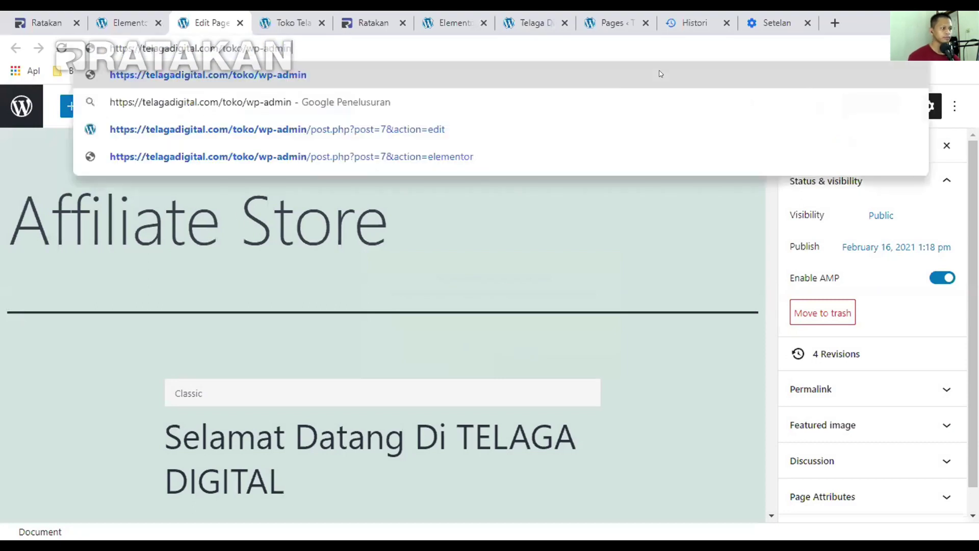
{"action": "key", "text": "Return"}
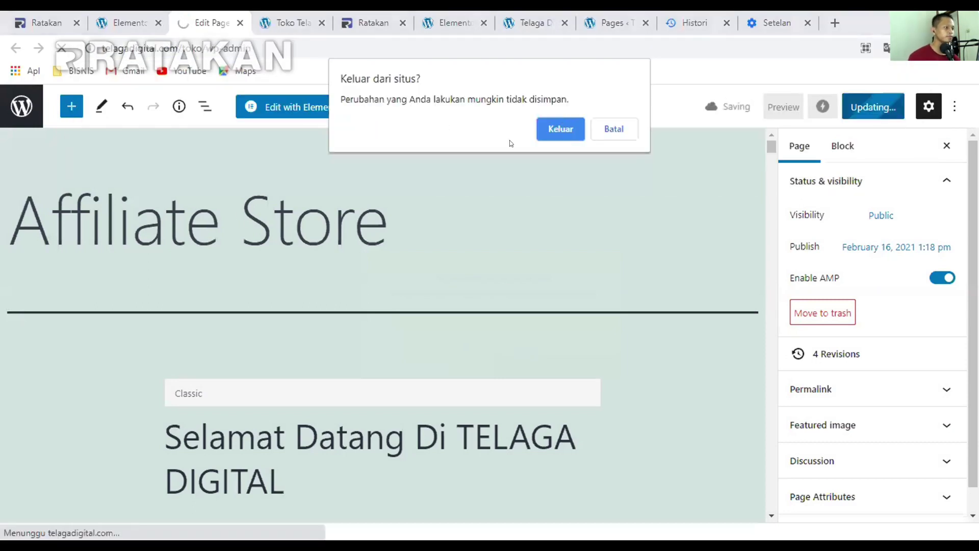
{"action": "key", "text": "Return"}
{"action": "mouse_move", "coordinate": [28, 255]}
{"action": "left_click", "coordinate": [129, 15]}
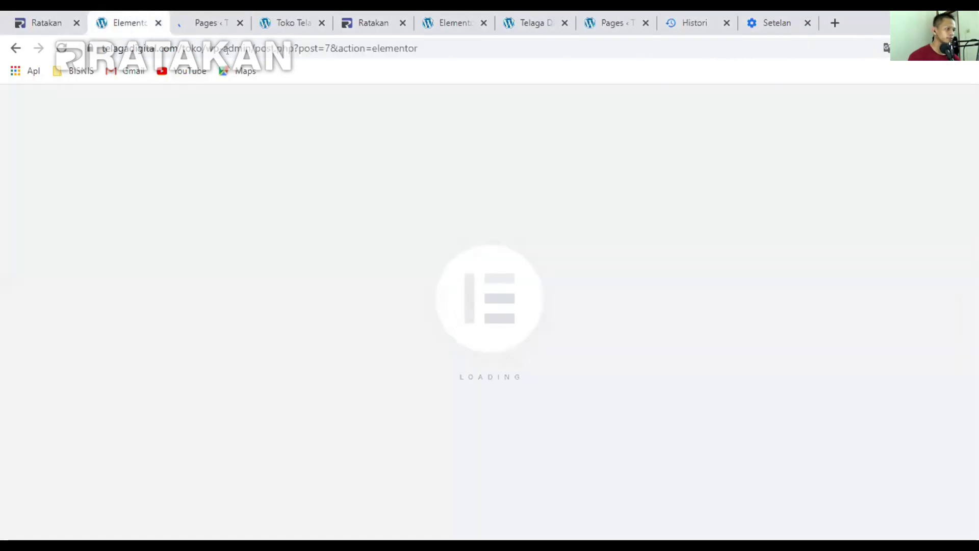
{"action": "left_click", "coordinate": [209, 20]}
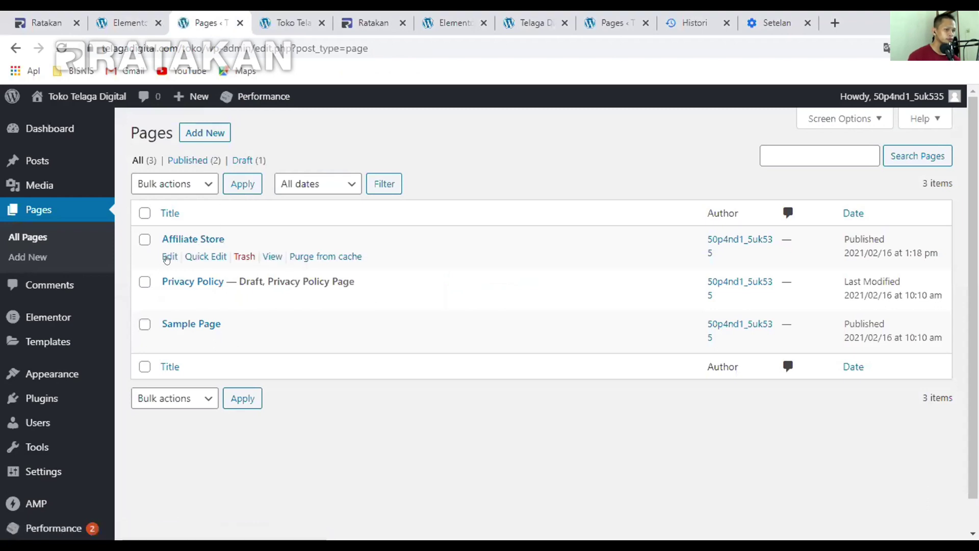
Open the Affiliate Store page for editing in Elementor and close the browser's history and settings tabs
{"action": "left_click", "coordinate": [168, 257]}
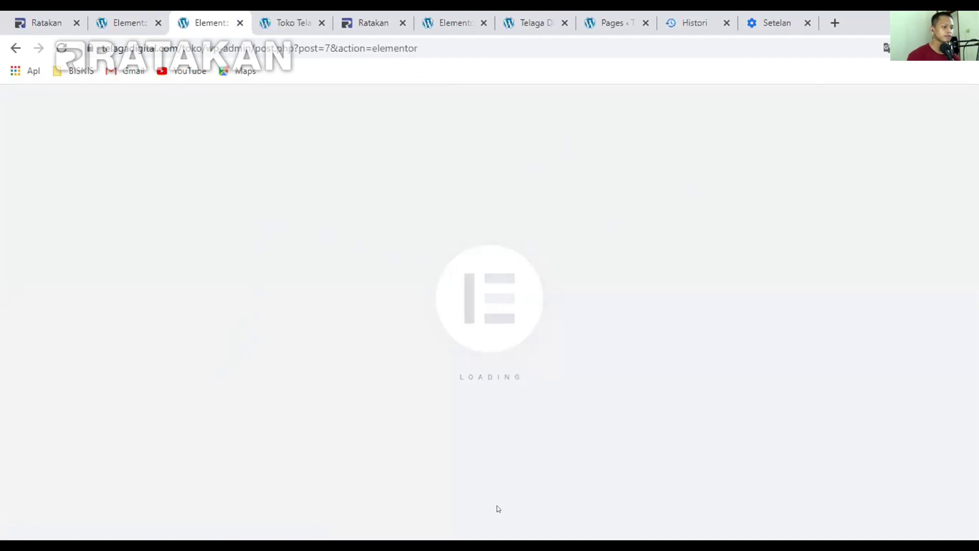
{"action": "left_click", "coordinate": [28, 24]}
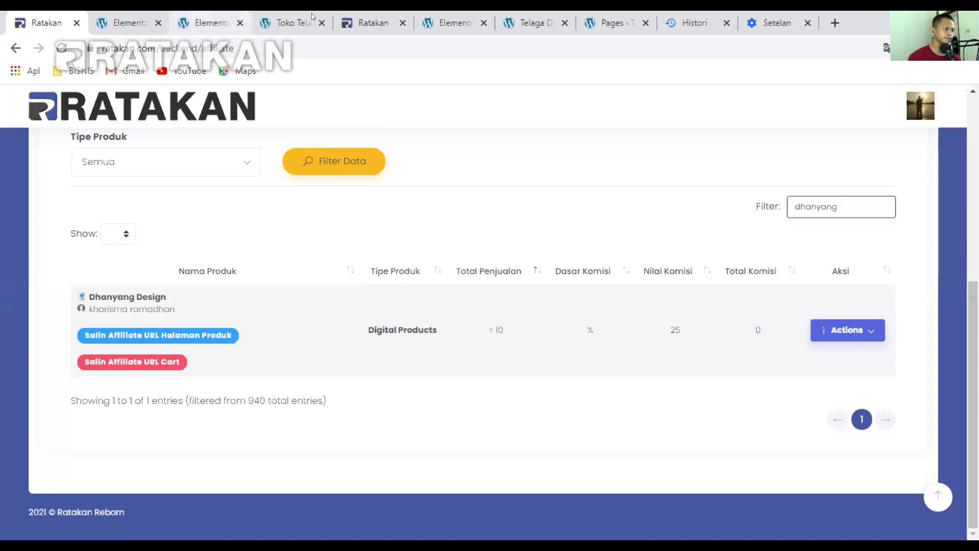
{"action": "key", "text": "ctrl+3"}
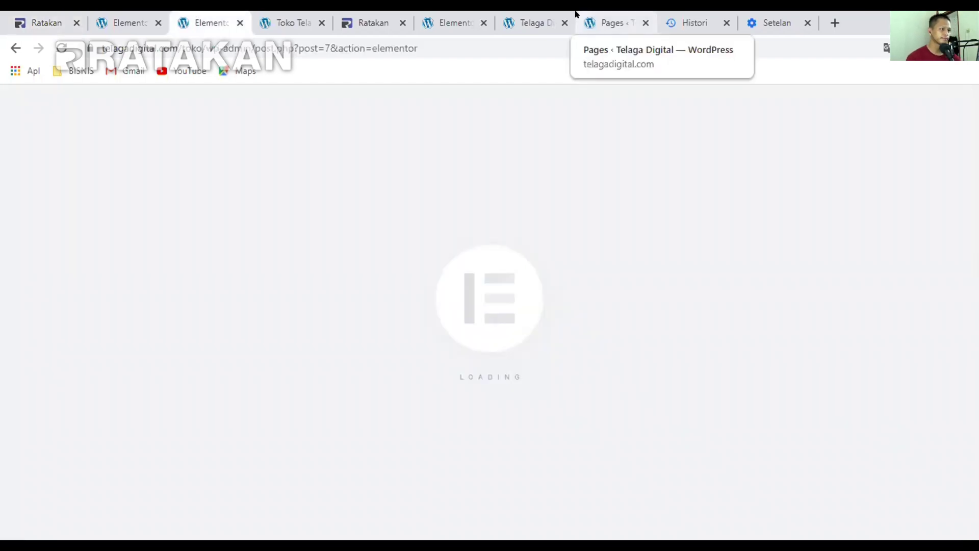
{"action": "left_click", "coordinate": [726, 23]}
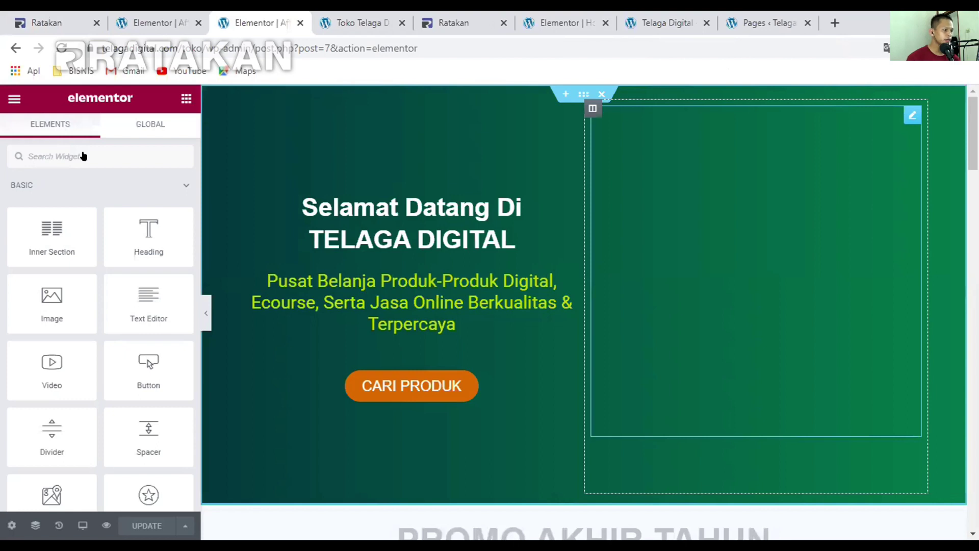
Copy the product page affiliate URL of Dhanyang Design from the Ratakan affiliate list
{"action": "key", "text": "ctrl+1"}
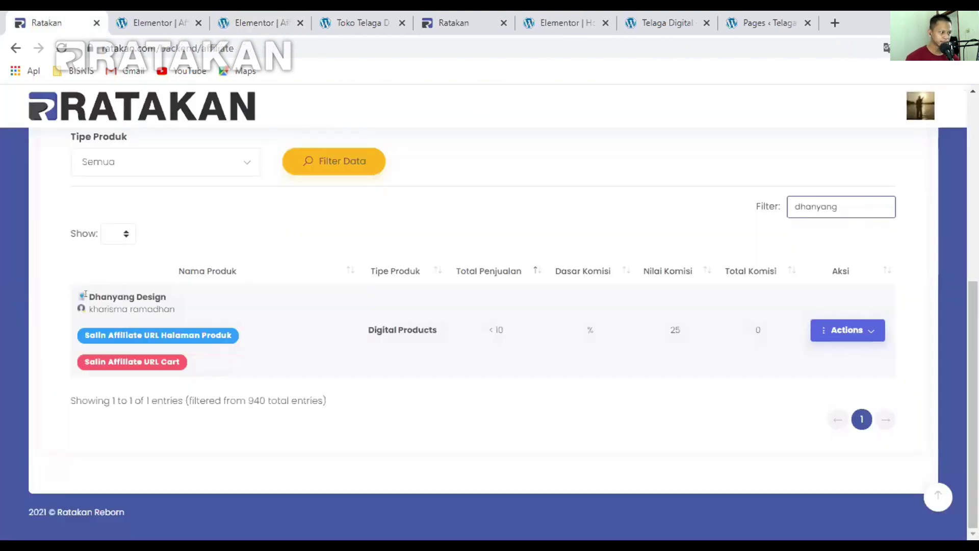
{"action": "triple_click", "coordinate": [185, 302]}
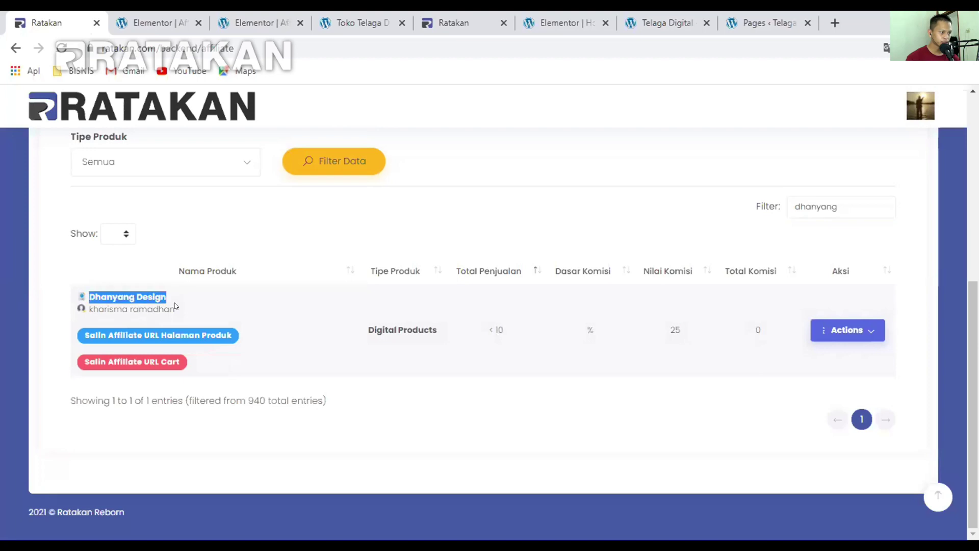
{"action": "left_click", "coordinate": [147, 335]}
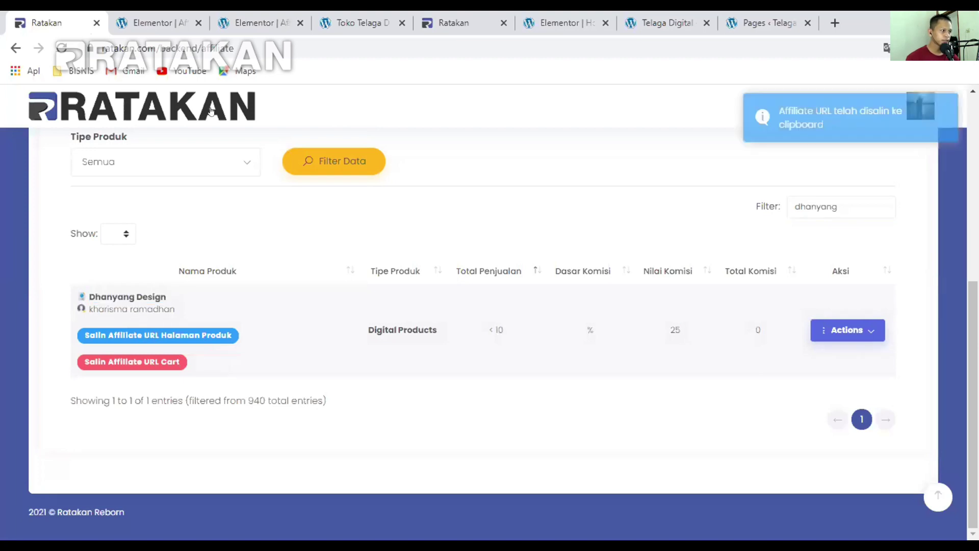
Replace the link of the Dhanyang Design DETAIL button under Tentang Desain Grafis with the copied affiliate URL
{"action": "key", "text": "ctrl+3"}
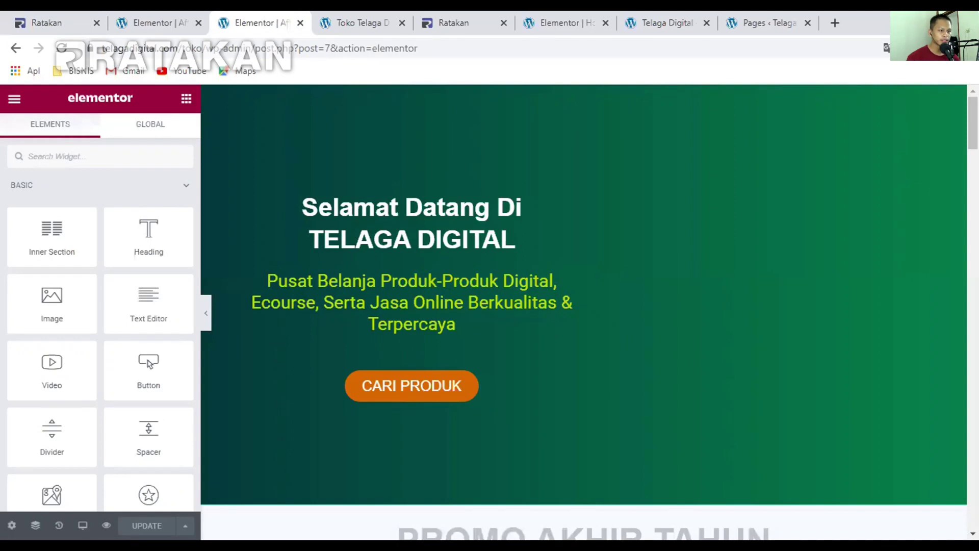
{"action": "scroll", "coordinate": [814, 233], "scroll_direction": "down", "scroll_amount": 20}
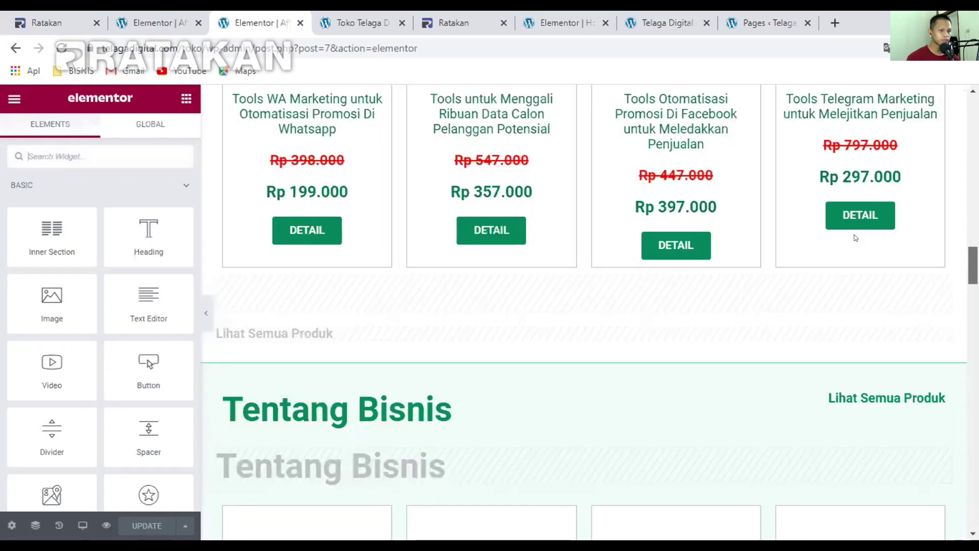
{"action": "scroll", "coordinate": [814, 232], "scroll_direction": "down", "scroll_amount": 3}
{"action": "scroll", "coordinate": [841, 233], "scroll_direction": "up", "scroll_amount": 10}
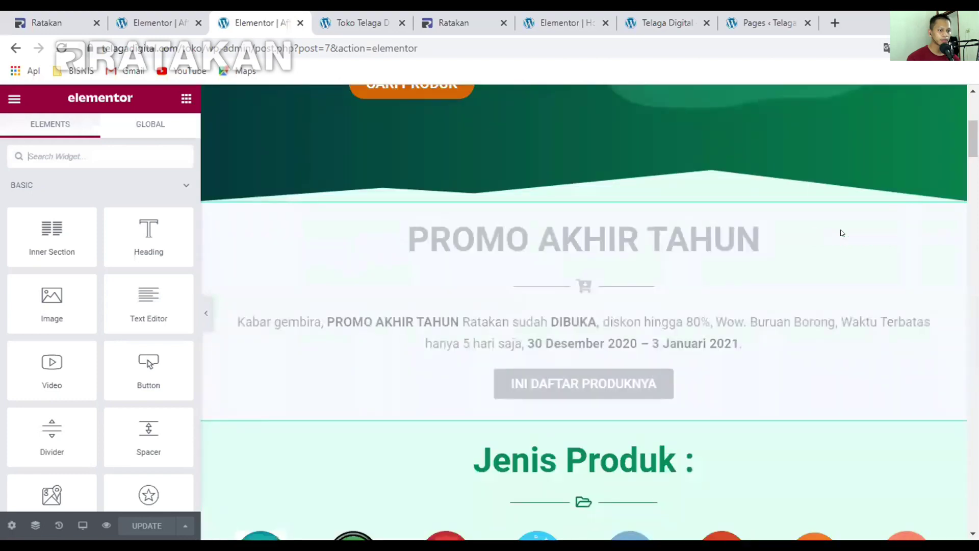
{"action": "scroll", "coordinate": [842, 234], "scroll_direction": "down", "scroll_amount": 7}
{"action": "scroll", "coordinate": [841, 230], "scroll_direction": "down", "scroll_amount": 10}
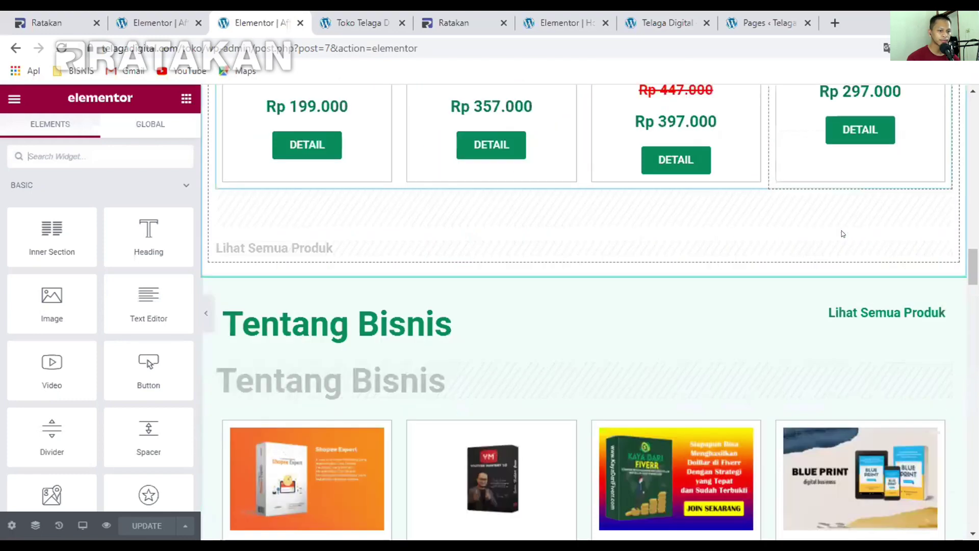
{"action": "scroll", "coordinate": [841, 230], "scroll_direction": "down", "scroll_amount": 10}
{"action": "scroll", "coordinate": [841, 230], "scroll_direction": "down", "scroll_amount": 4}
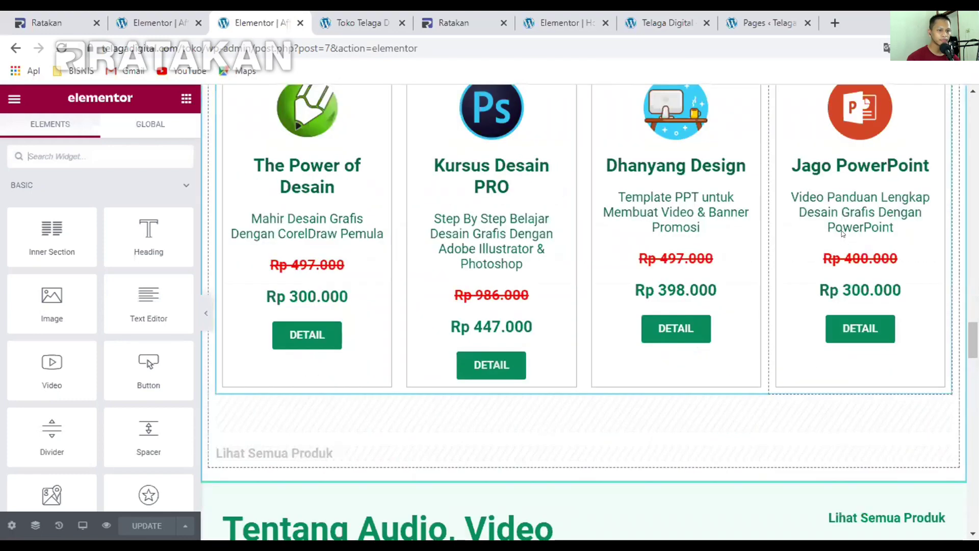
{"action": "scroll", "coordinate": [671, 402], "scroll_direction": "up", "scroll_amount": 1}
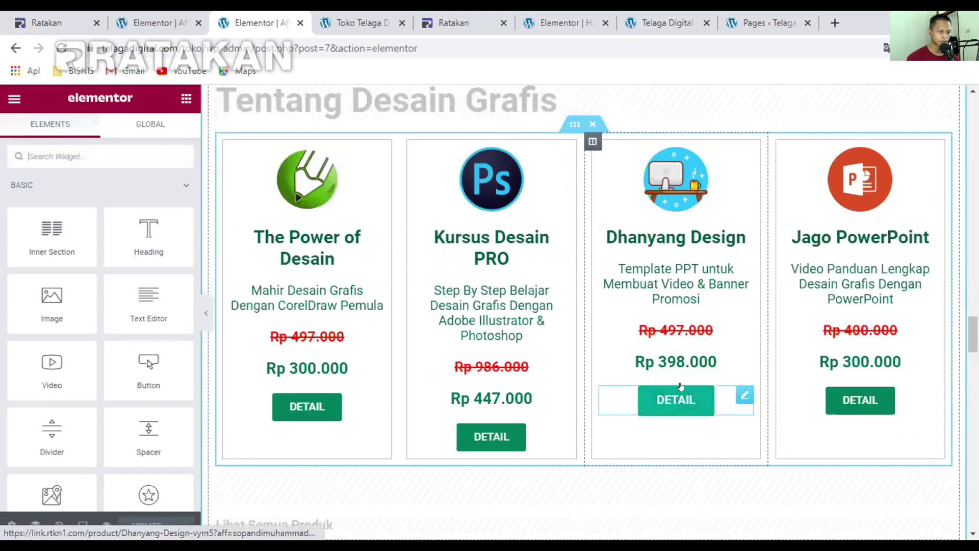
{"action": "left_click", "coordinate": [678, 397]}
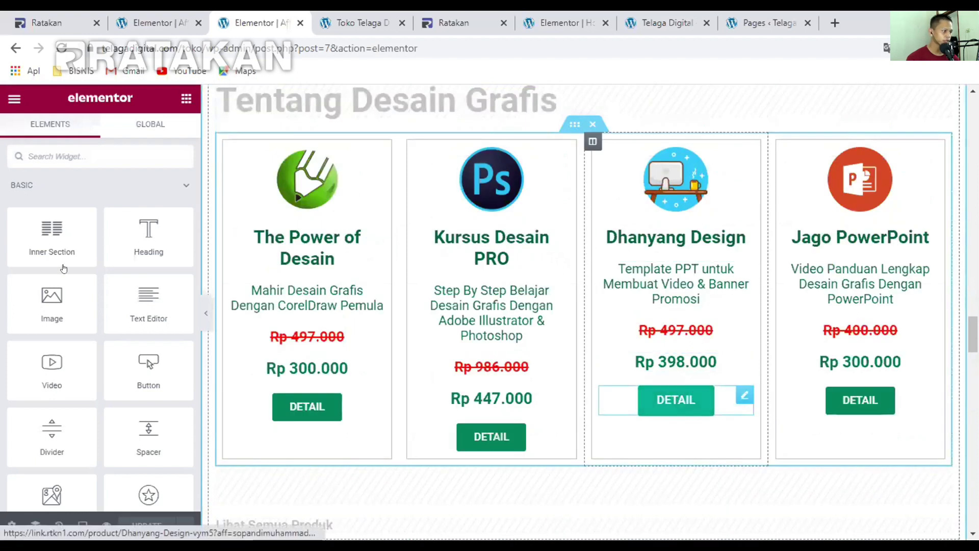
{"action": "left_click", "coordinate": [62, 280]}
{"action": "key", "text": "ctrl+a"}
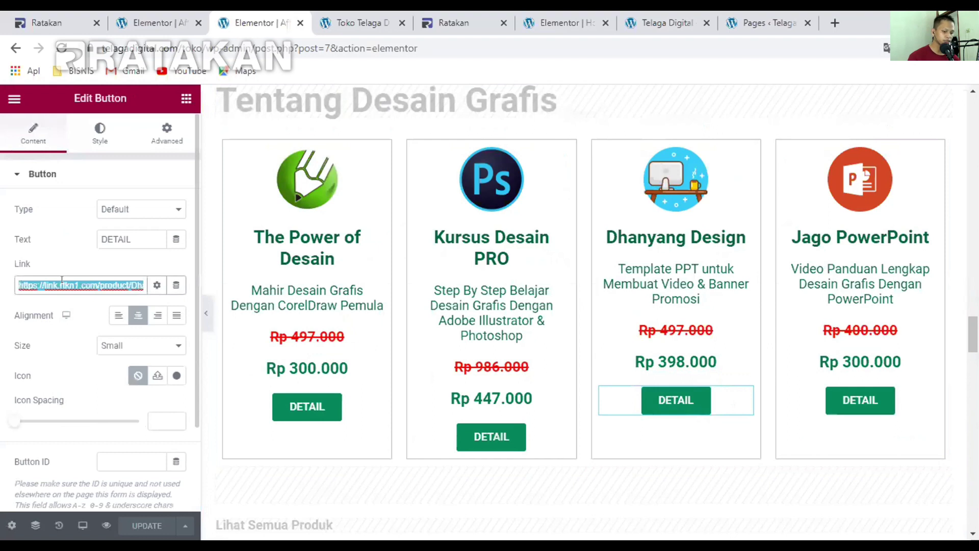
{"action": "key", "text": "BackSpace"}
{"action": "key", "text": "ctrl+v"}
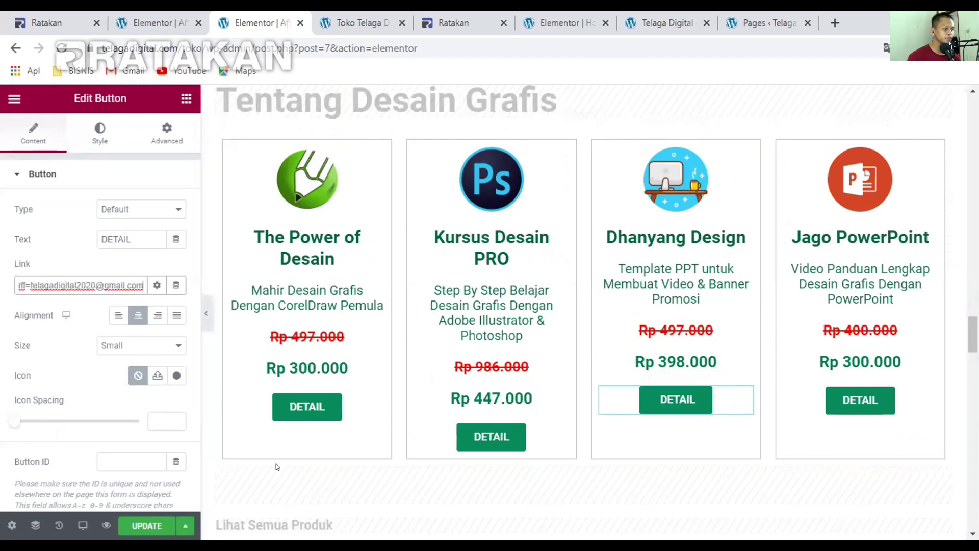
Look over the product cards in the Tentang Audio, Video & Animasi section of the page
{"action": "left_click", "coordinate": [701, 298]}
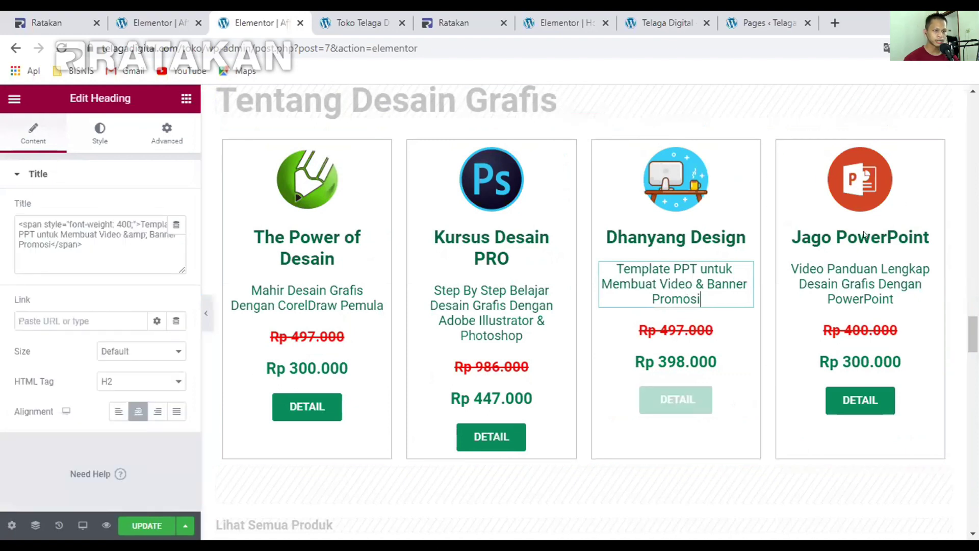
{"action": "scroll", "coordinate": [659, 278], "scroll_direction": "down", "scroll_amount": 7}
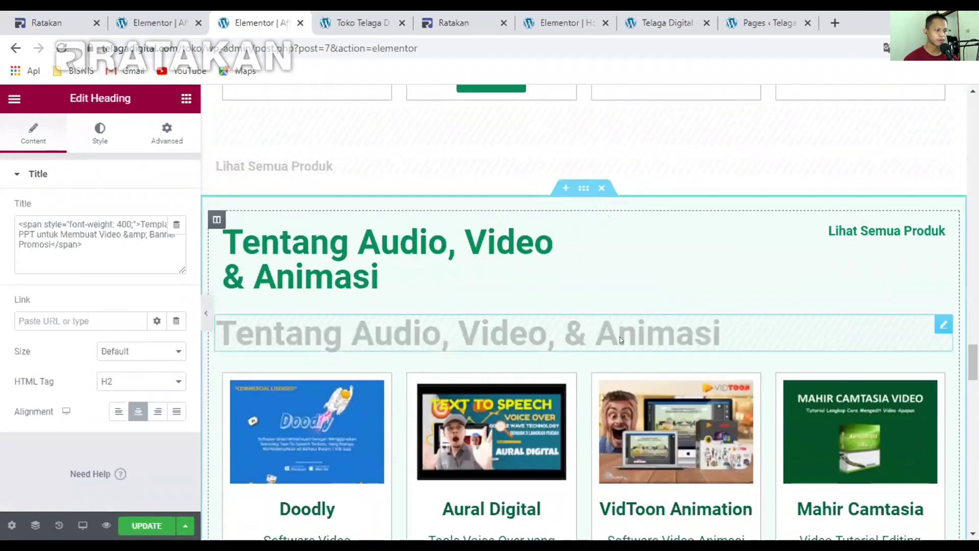
{"action": "scroll", "coordinate": [619, 336], "scroll_direction": "down", "scroll_amount": 2}
{"action": "scroll", "coordinate": [392, 360], "scroll_direction": "down", "scroll_amount": 3}
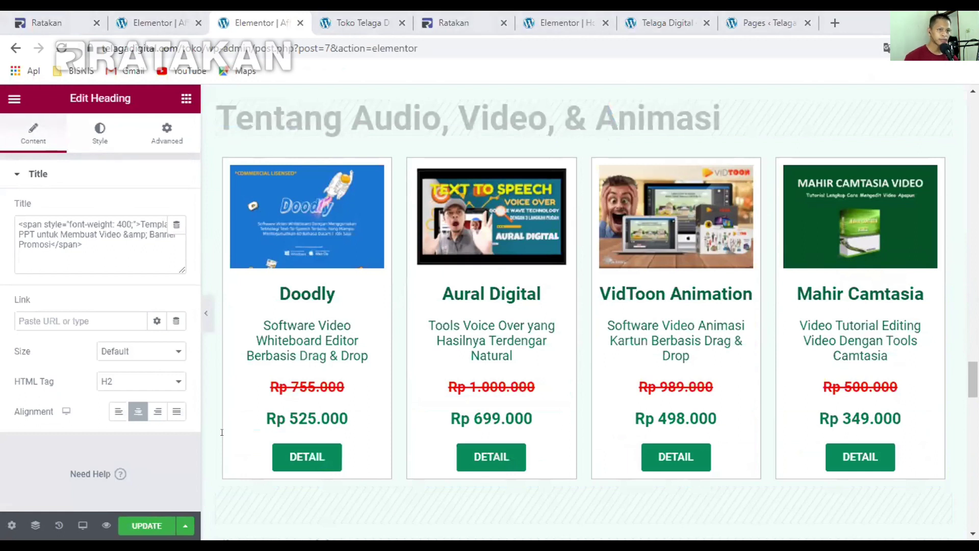
Change the welcome heading in the page's hero section to read "Selamat Datang Di Tokoku"
{"action": "scroll", "coordinate": [583, 312], "scroll_direction": "up", "scroll_amount": 20}
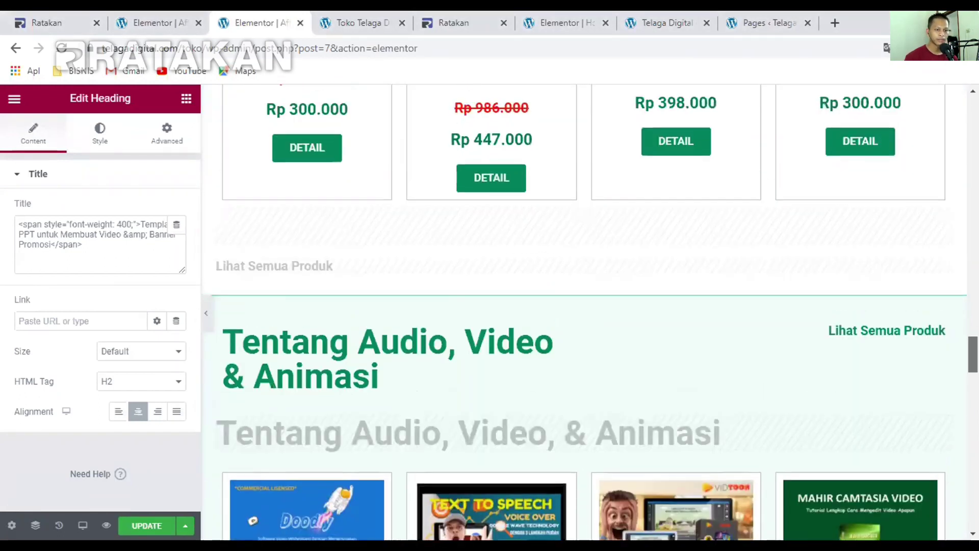
{"action": "scroll", "coordinate": [398, 214], "scroll_direction": "up", "scroll_amount": 2}
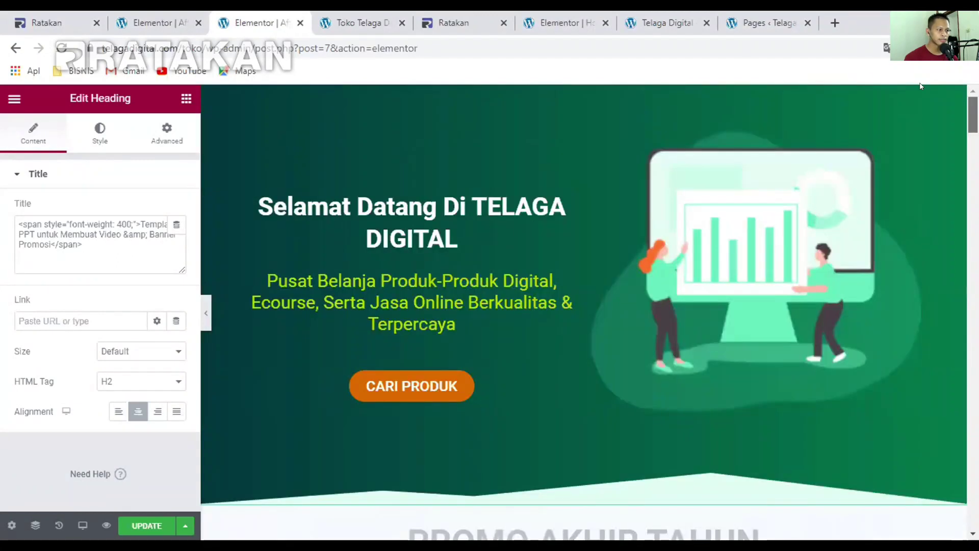
{"action": "left_click", "coordinate": [398, 215]}
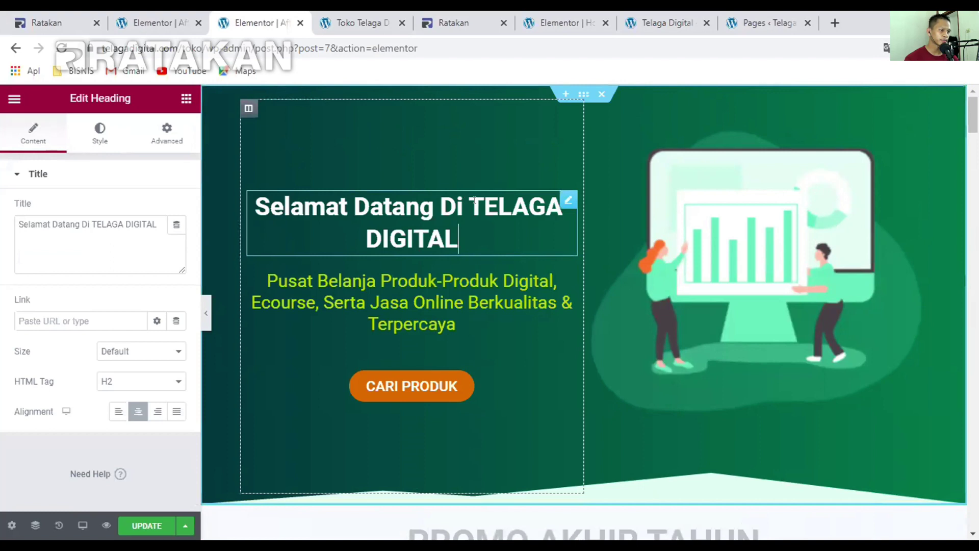
{"action": "left_click_drag", "start_coordinate": [474, 199], "coordinate": [467, 226]}
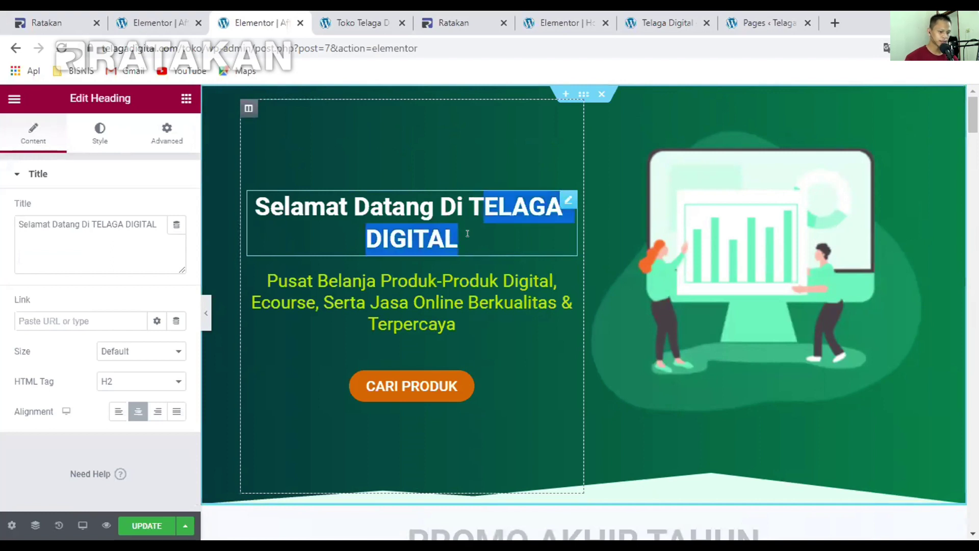
{"action": "key", "text": "BackSpace"}
{"action": "key", "text": "BackSpace"}
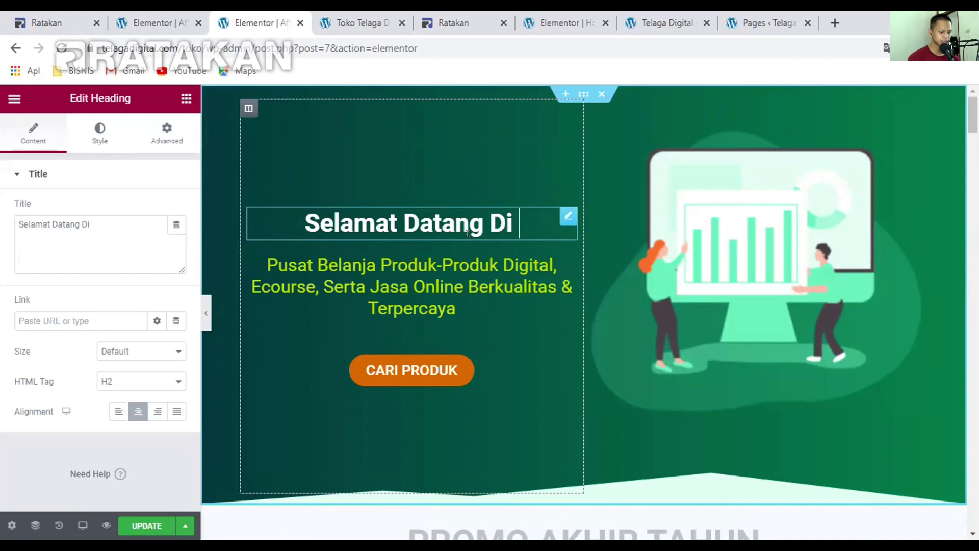
{"action": "type", "text": "Tokoku"}
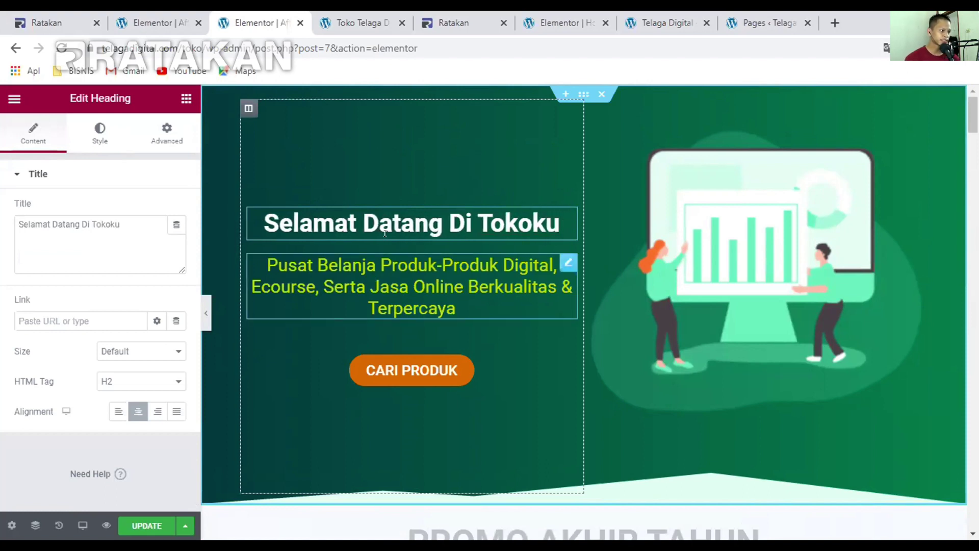
Examine the editable text of the hero section's welcome heading and of the green subheading beneath it
{"action": "left_click", "coordinate": [369, 305]}
{"action": "left_click", "coordinate": [365, 222]}
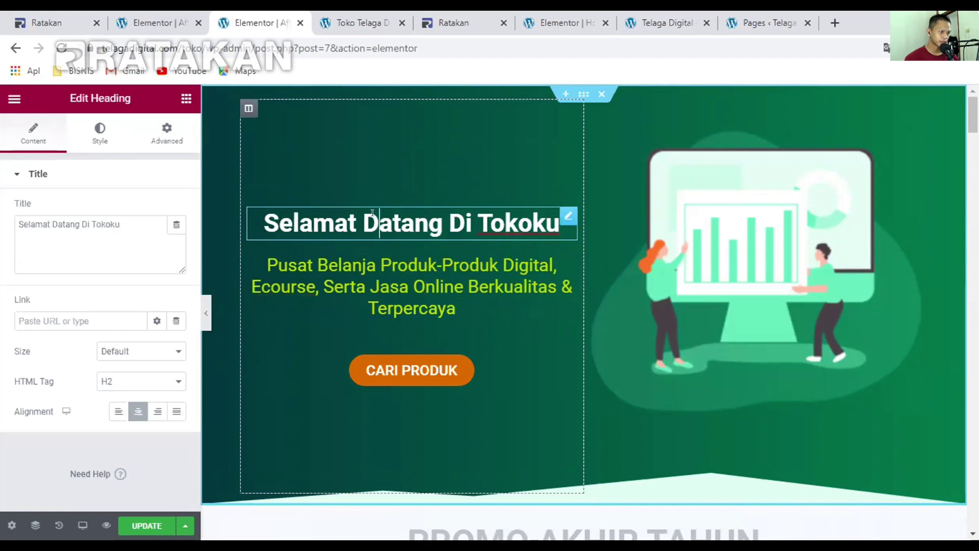
{"action": "left_click_drag", "start_coordinate": [259, 223], "coordinate": [430, 249]}
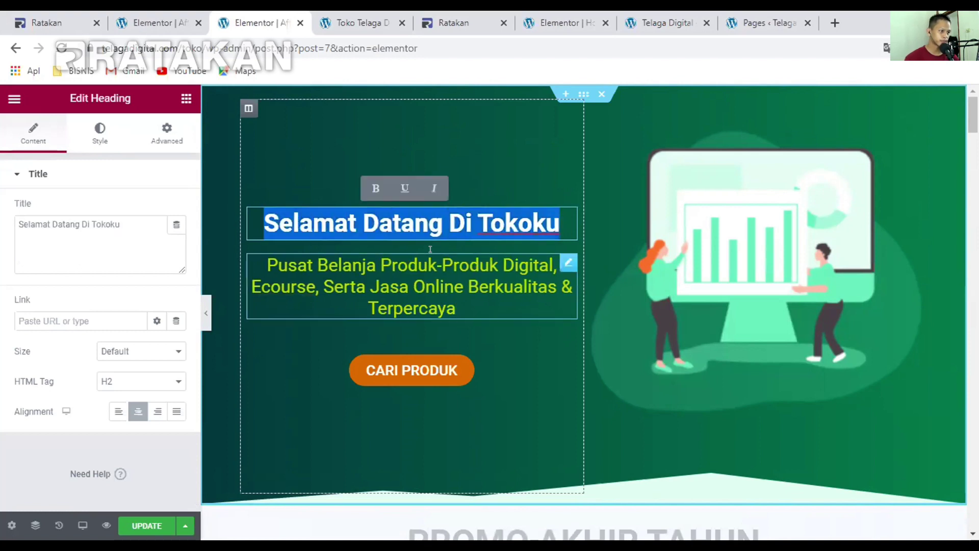
{"action": "left_click", "coordinate": [295, 218]}
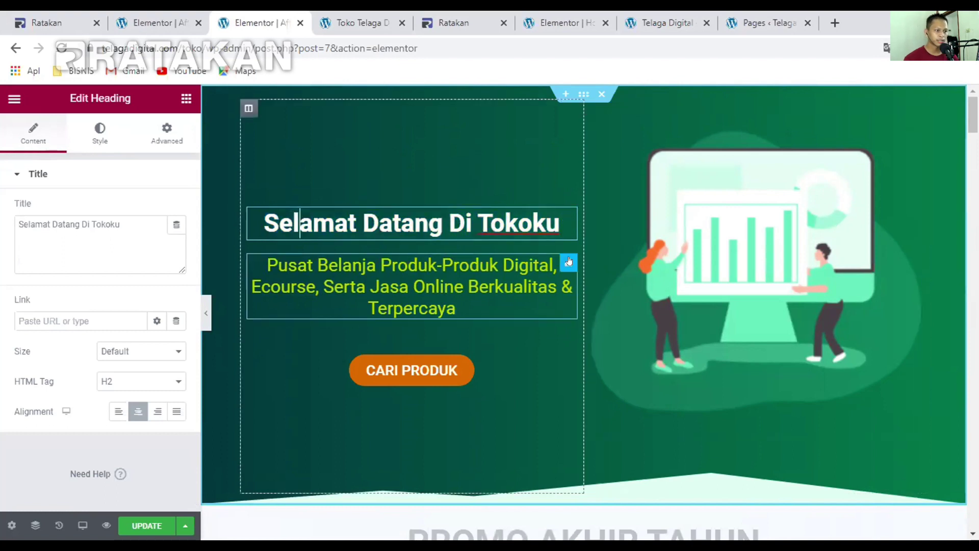
{"action": "scroll", "coordinate": [487, 259], "scroll_direction": "down", "scroll_amount": 2}
{"action": "left_click", "coordinate": [473, 233]}
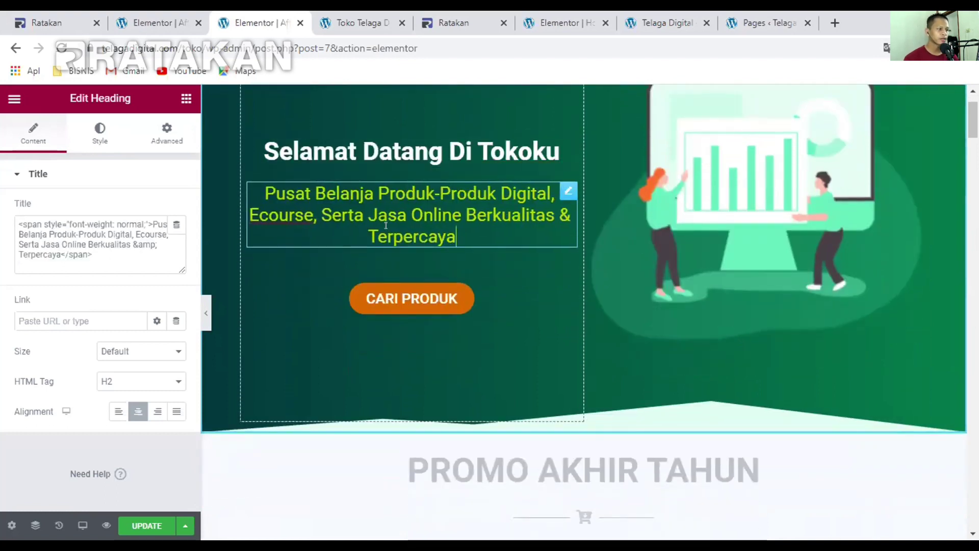
{"action": "scroll", "coordinate": [385, 232], "scroll_direction": "up", "scroll_amount": 2}
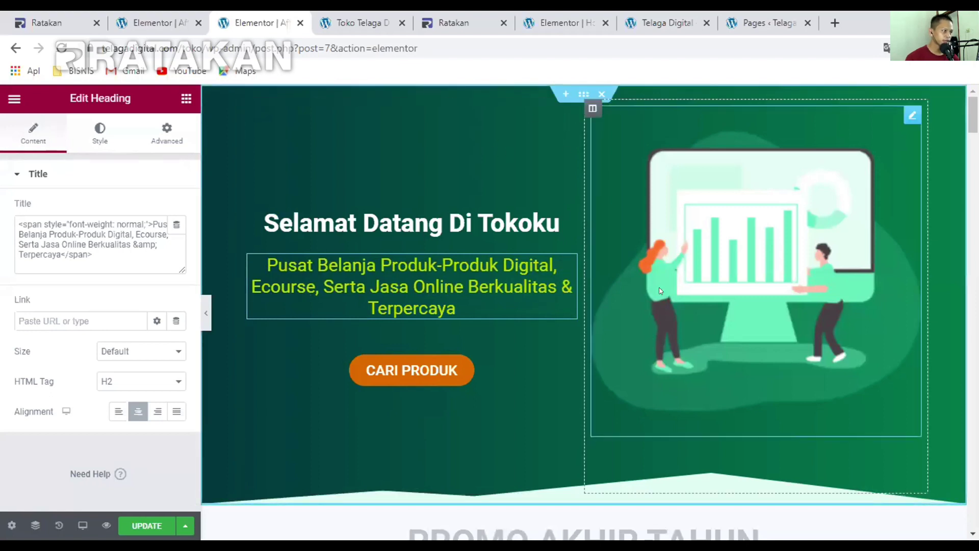
Set the first gradient color of the hero section's background to the dark blue #00243C
{"action": "left_click", "coordinate": [576, 98]}
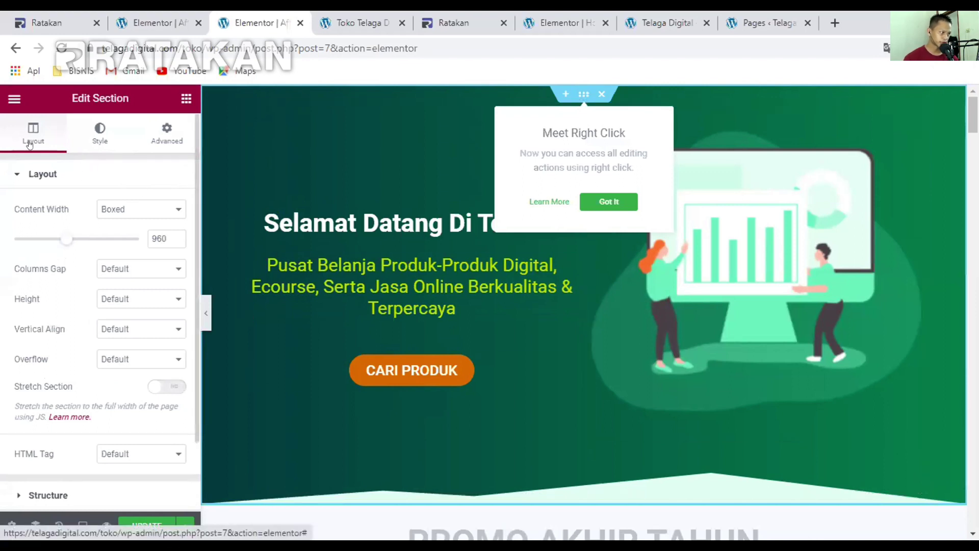
{"action": "scroll", "coordinate": [77, 194], "scroll_direction": "down", "scroll_amount": 2}
{"action": "scroll", "coordinate": [85, 158], "scroll_direction": "up", "scroll_amount": 2}
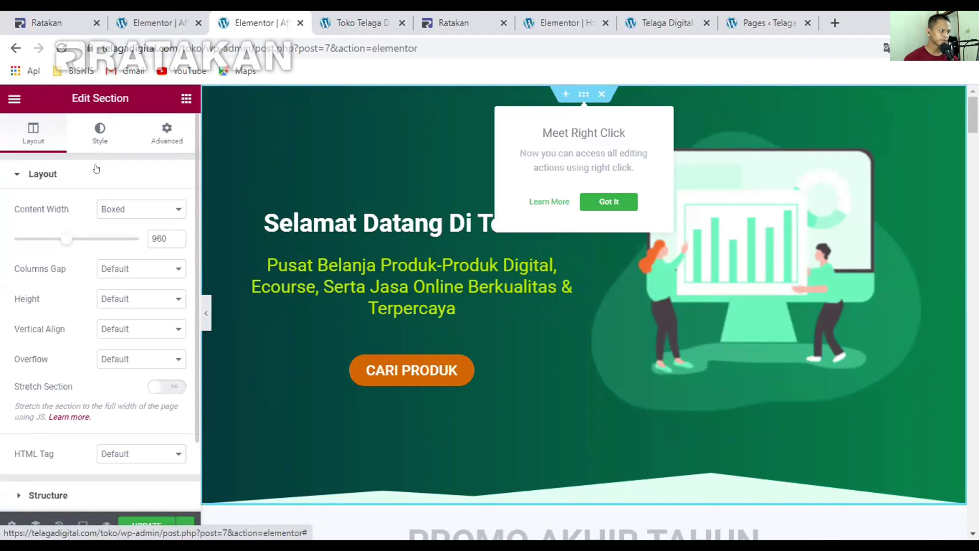
{"action": "left_click", "coordinate": [100, 134]}
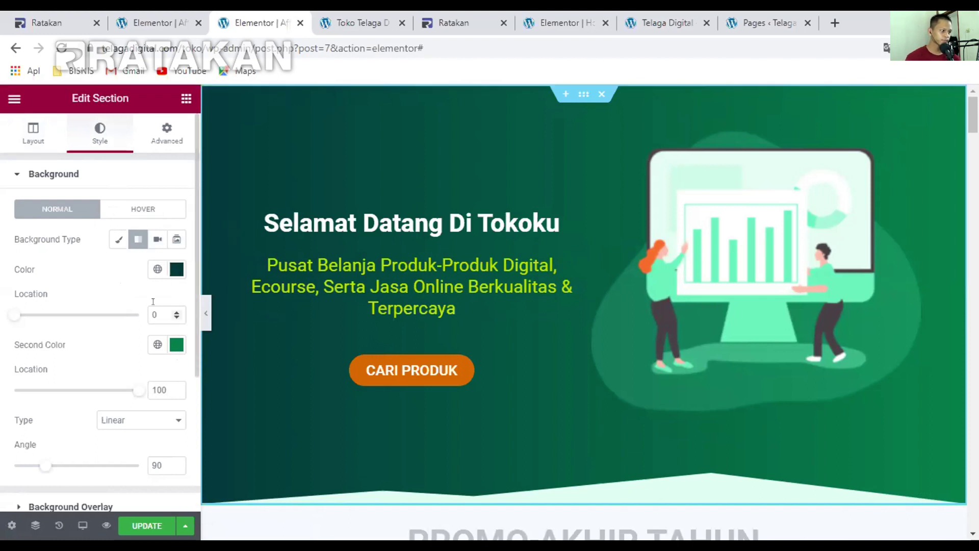
{"action": "left_click", "coordinate": [177, 268]}
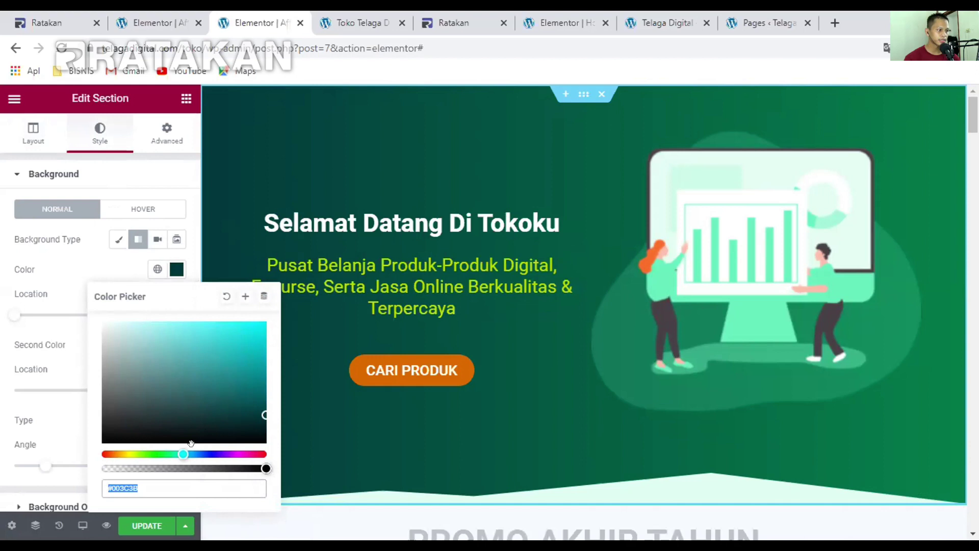
{"action": "left_click_drag", "start_coordinate": [189, 452], "coordinate": [195, 454]}
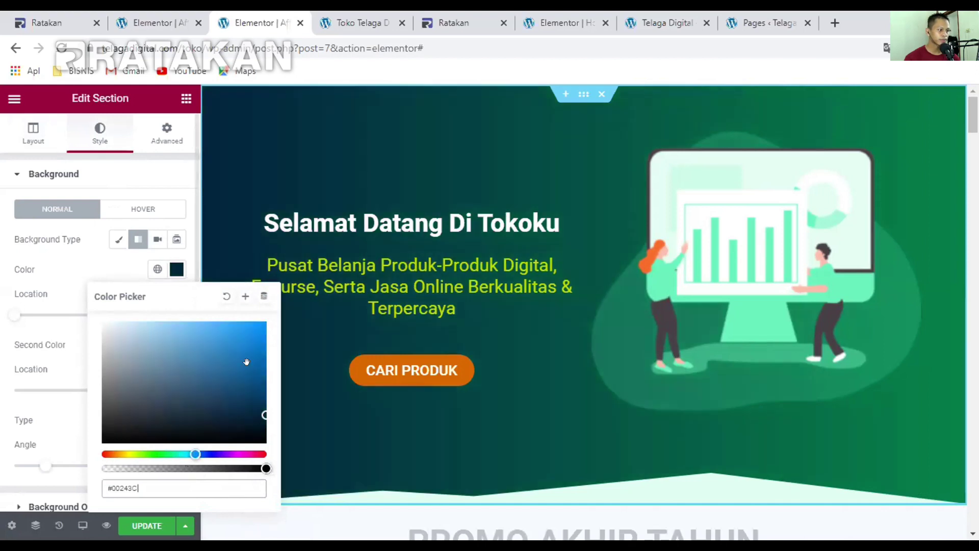
{"action": "left_click", "coordinate": [168, 269]}
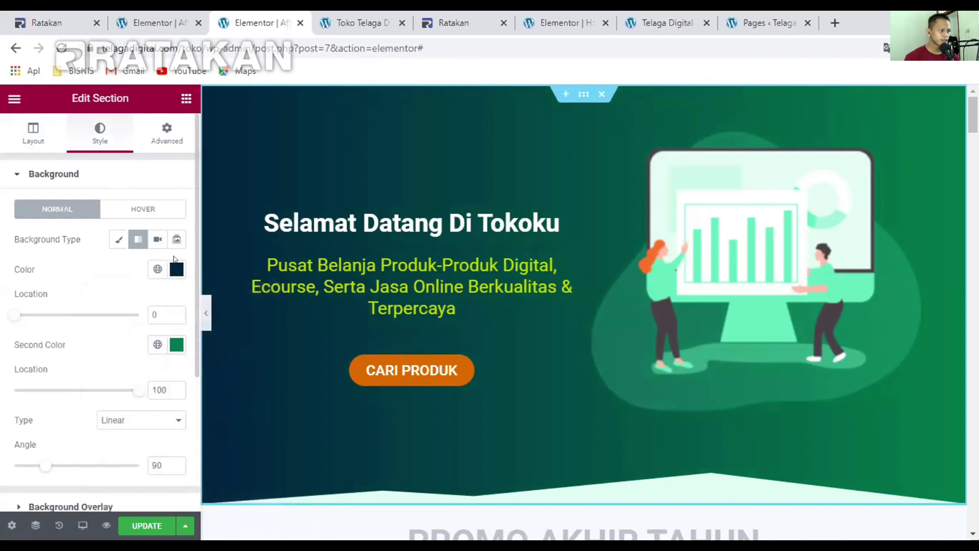
Set the second gradient color of the hero section's background to the blue #0577A7
{"action": "left_click", "coordinate": [176, 344]}
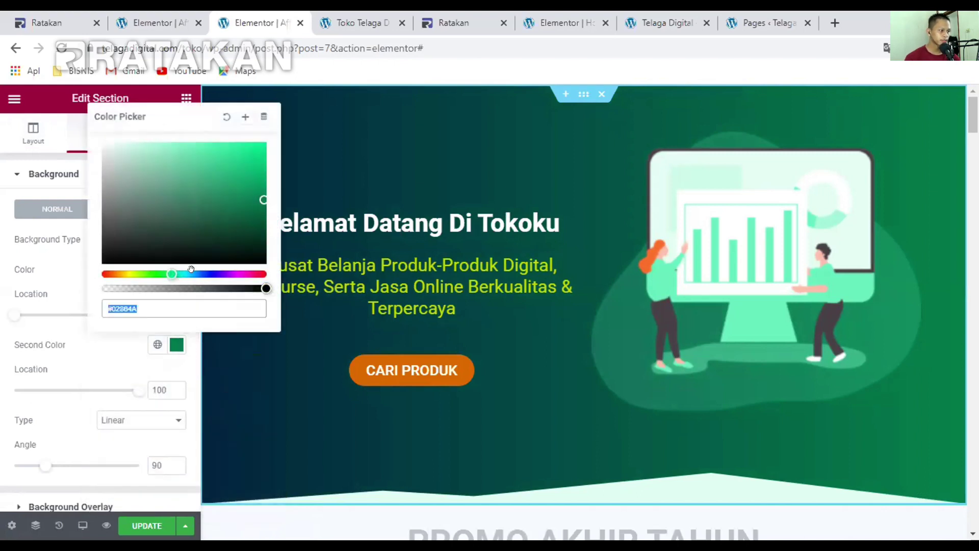
{"action": "type", "text": "#023F86"}
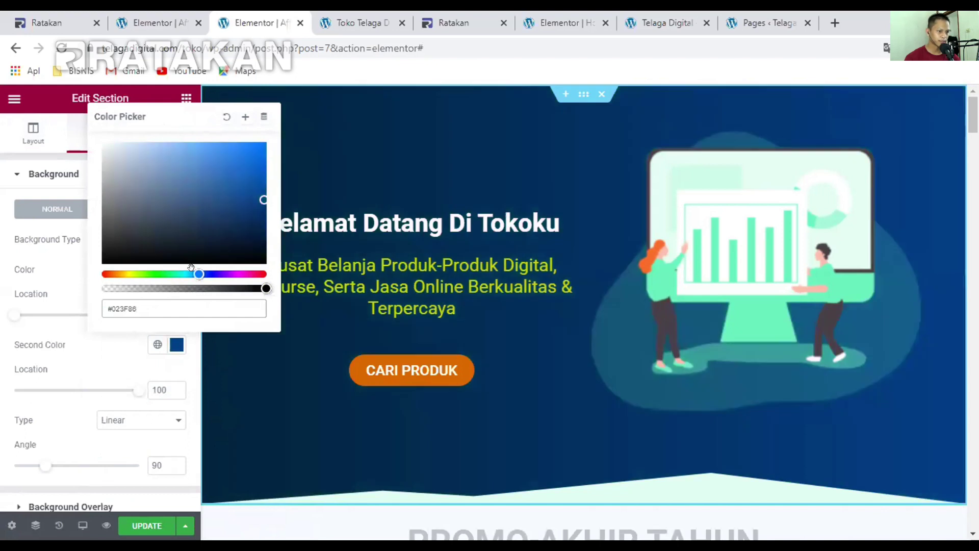
{"action": "left_click_drag", "start_coordinate": [190, 267], "coordinate": [184, 270]}
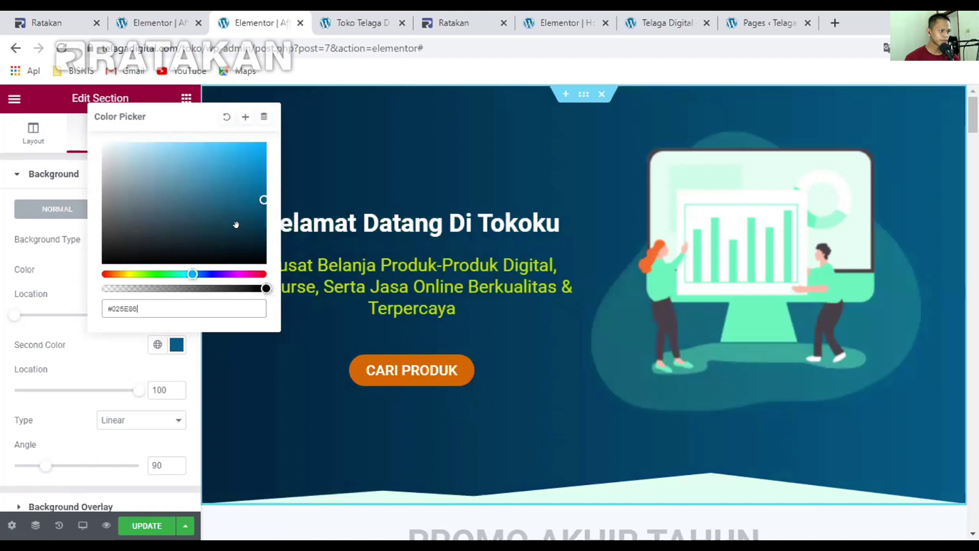
{"action": "left_click", "coordinate": [260, 183]}
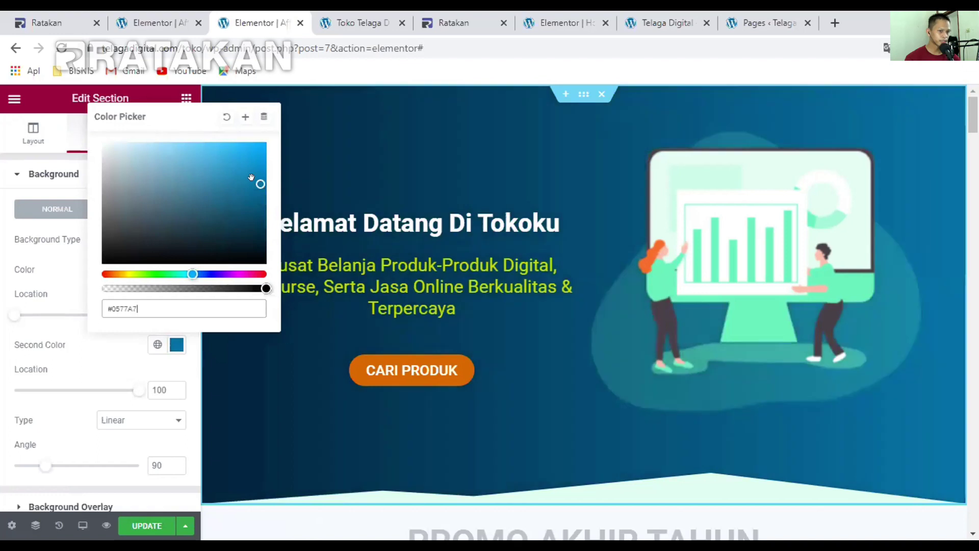
{"action": "left_click", "coordinate": [704, 384]}
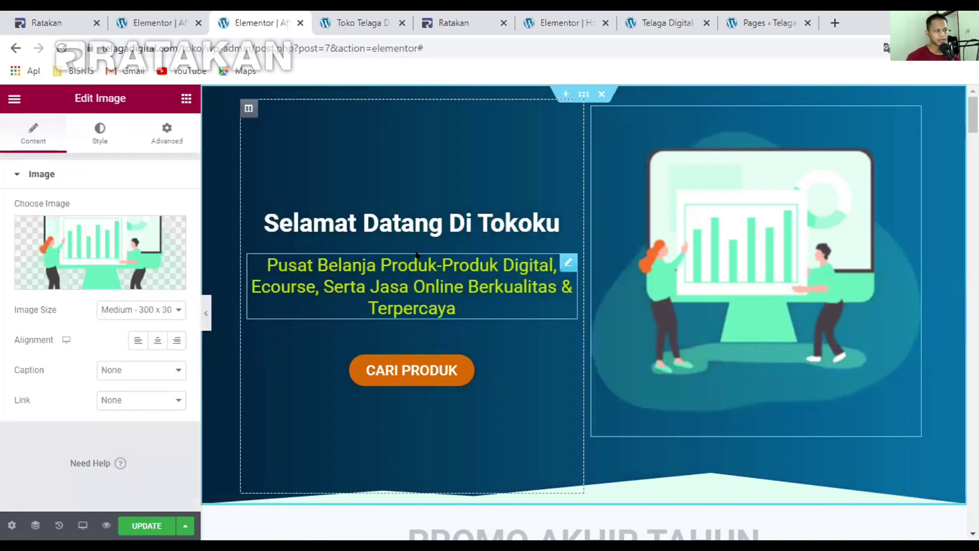
{"action": "scroll", "coordinate": [416, 255], "scroll_direction": "down", "scroll_amount": 1}
{"action": "scroll", "coordinate": [459, 204], "scroll_direction": "up", "scroll_amount": 1}
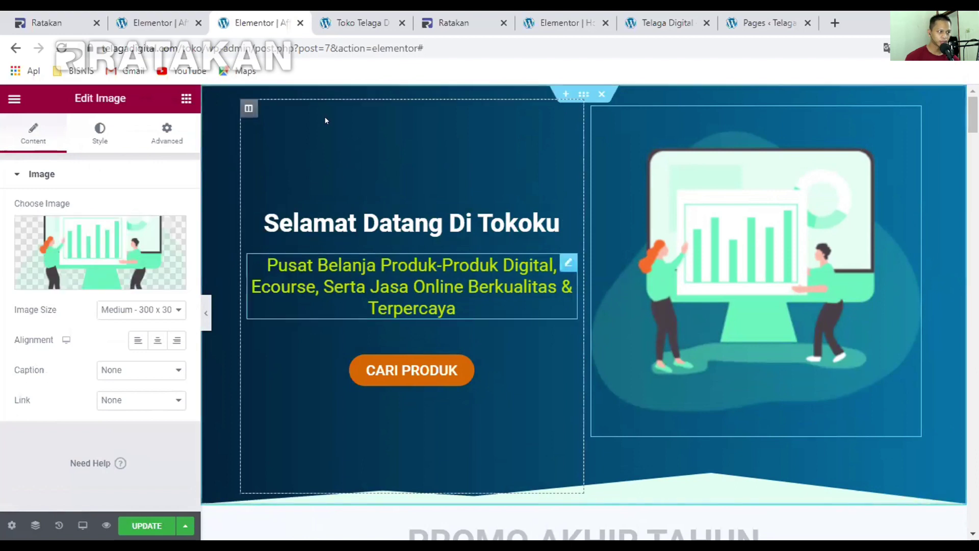
Set the first gradient color of the hero section's background to the dark purple #32003C
{"action": "left_click", "coordinate": [583, 94]}
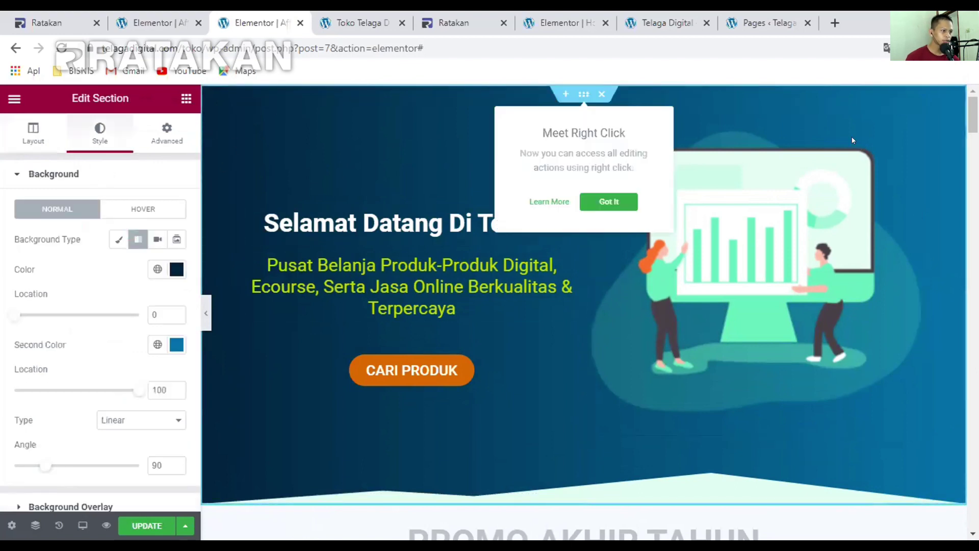
{"action": "left_click", "coordinate": [176, 269]}
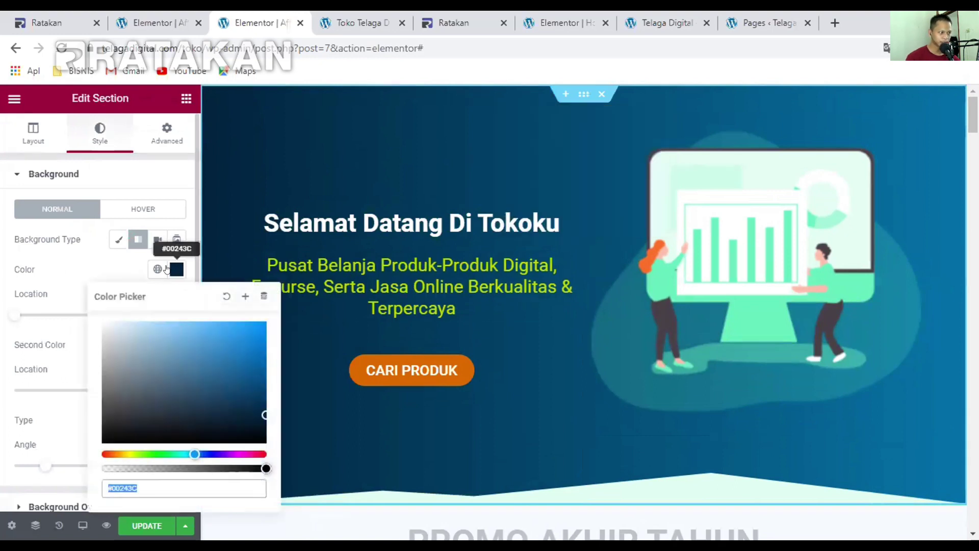
{"action": "left_click", "coordinate": [234, 454]}
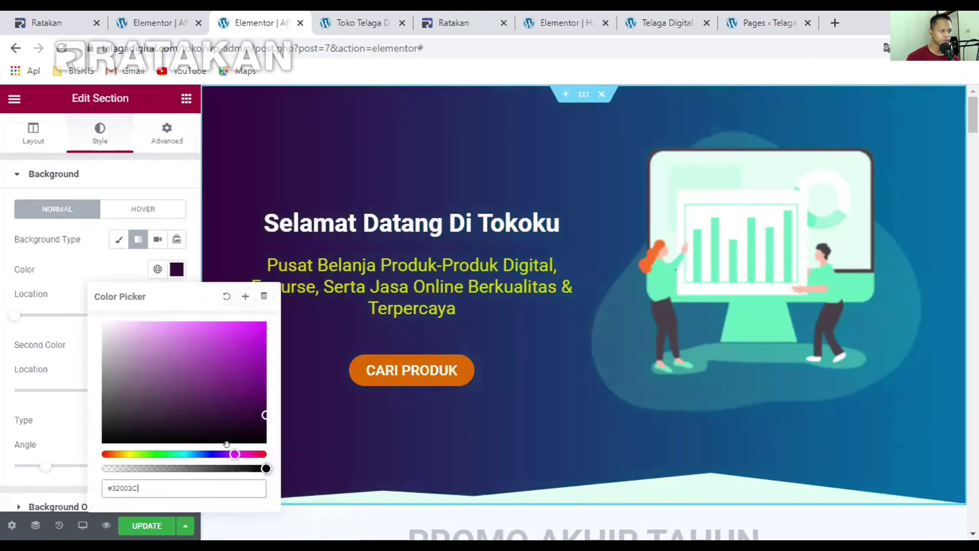
{"action": "left_click", "coordinate": [168, 269]}
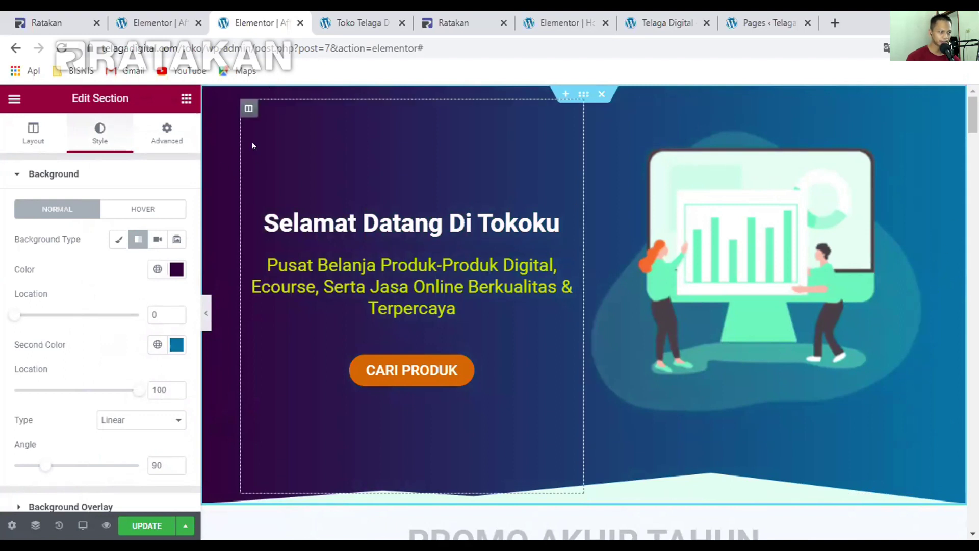
{"action": "left_click", "coordinate": [176, 269]}
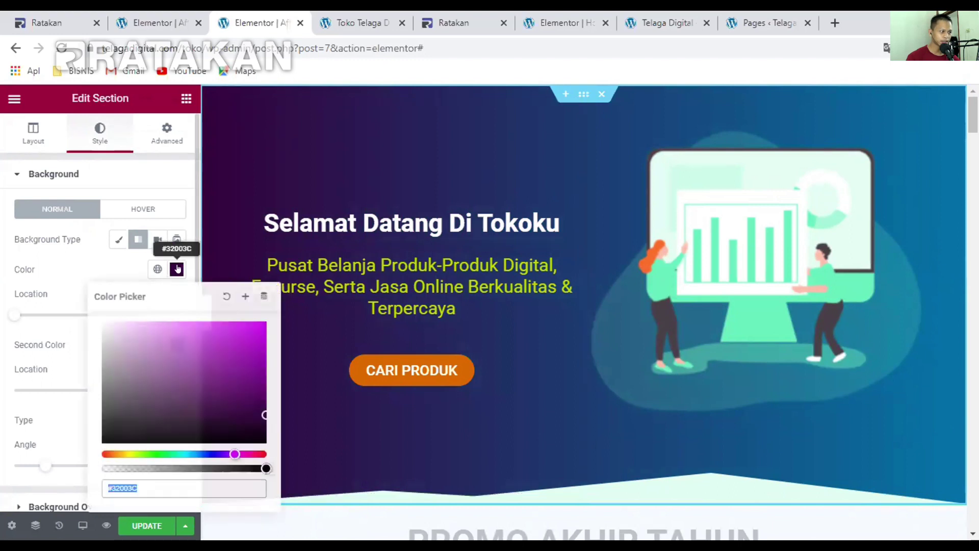
{"action": "left_click", "coordinate": [264, 195]}
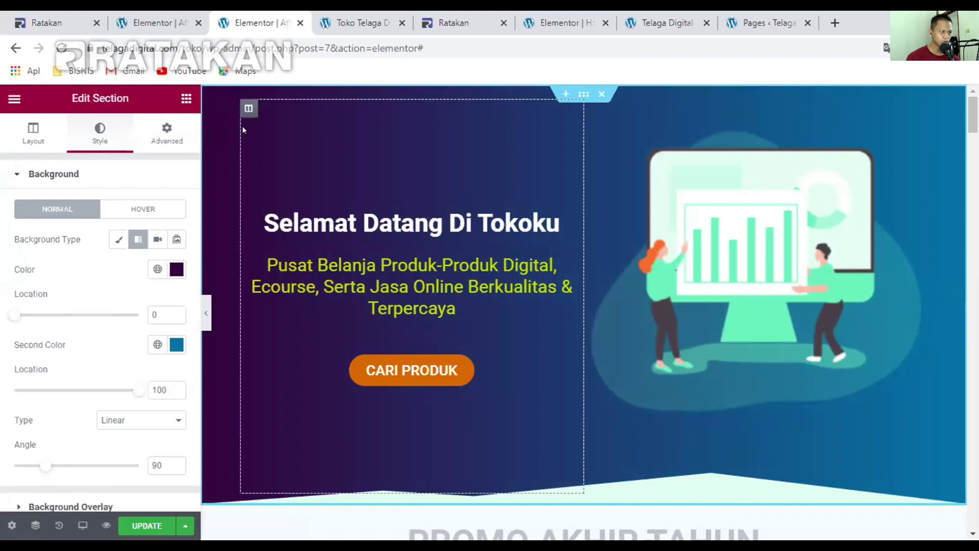
Set the second gradient color of the hero section's background to the coral pink #FB6C80
{"action": "left_click", "coordinate": [176, 344]}
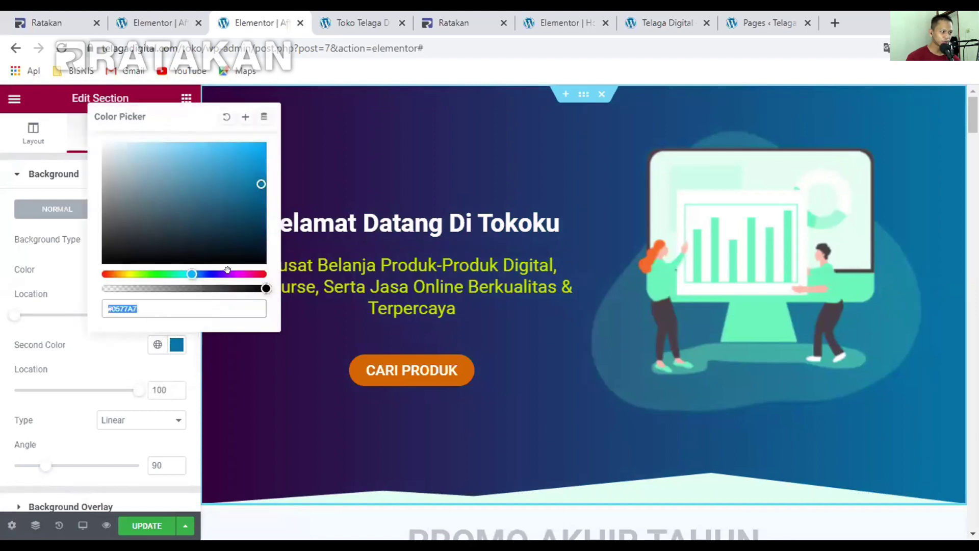
{"action": "left_click_drag", "start_coordinate": [228, 269], "coordinate": [237, 273]}
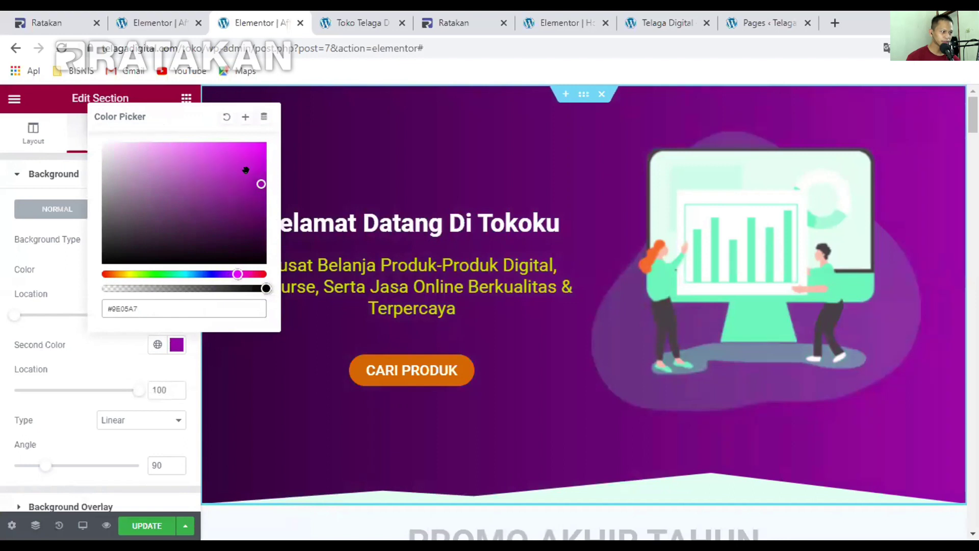
{"action": "left_click_drag", "start_coordinate": [257, 187], "coordinate": [228, 144]}
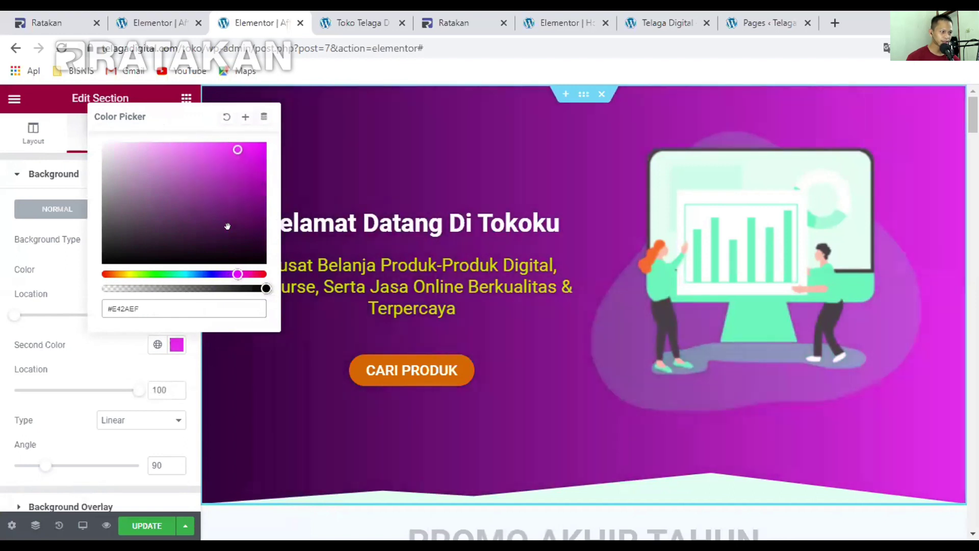
{"action": "left_click_drag", "start_coordinate": [234, 270], "coordinate": [235, 273]}
{"action": "left_click", "coordinate": [190, 134]}
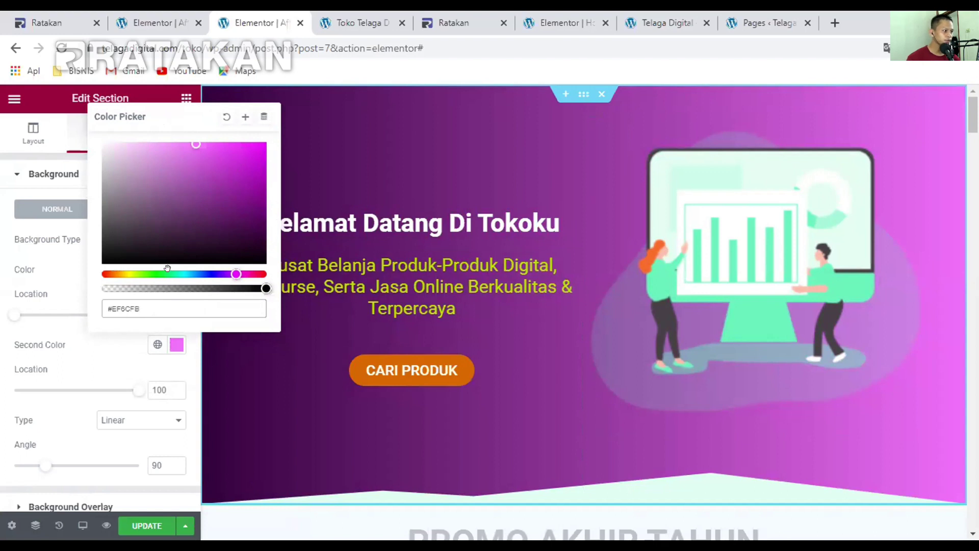
{"action": "left_click_drag", "start_coordinate": [205, 267], "coordinate": [205, 271]}
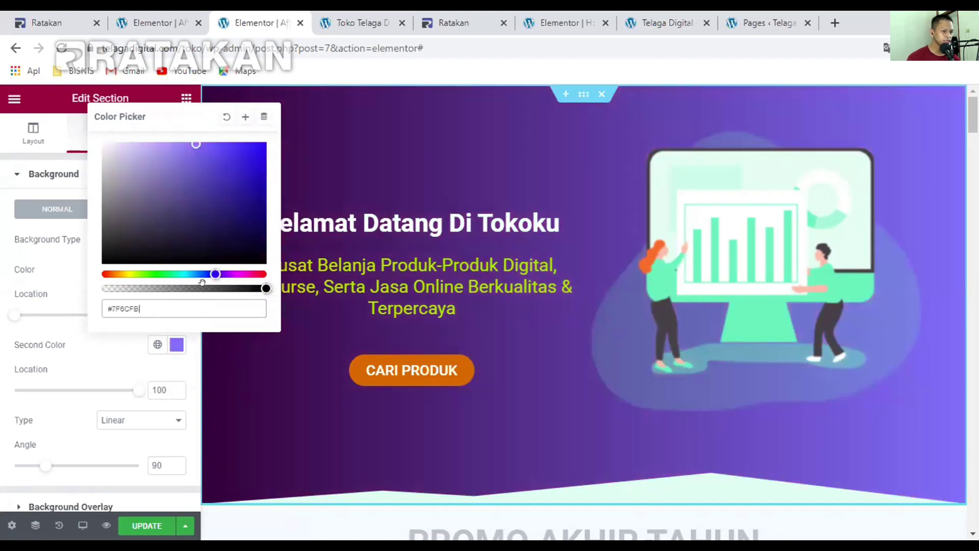
{"action": "left_click", "coordinate": [256, 268]}
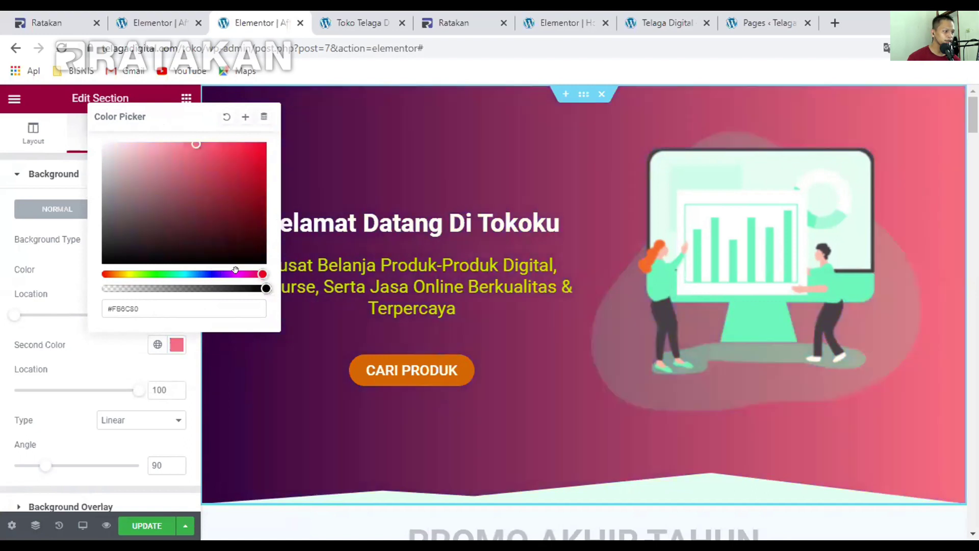
{"action": "left_click", "coordinate": [177, 344]}
Set the first gradient color of the hero section's background to the purple #560865
{"action": "left_click", "coordinate": [177, 269]}
{"action": "left_click", "coordinate": [247, 386]}
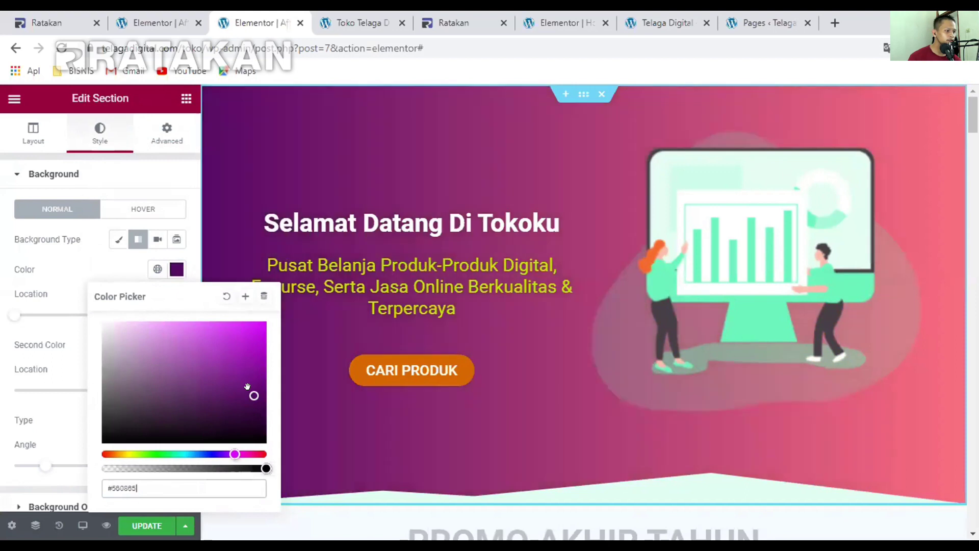
{"action": "left_click", "coordinate": [176, 269]}
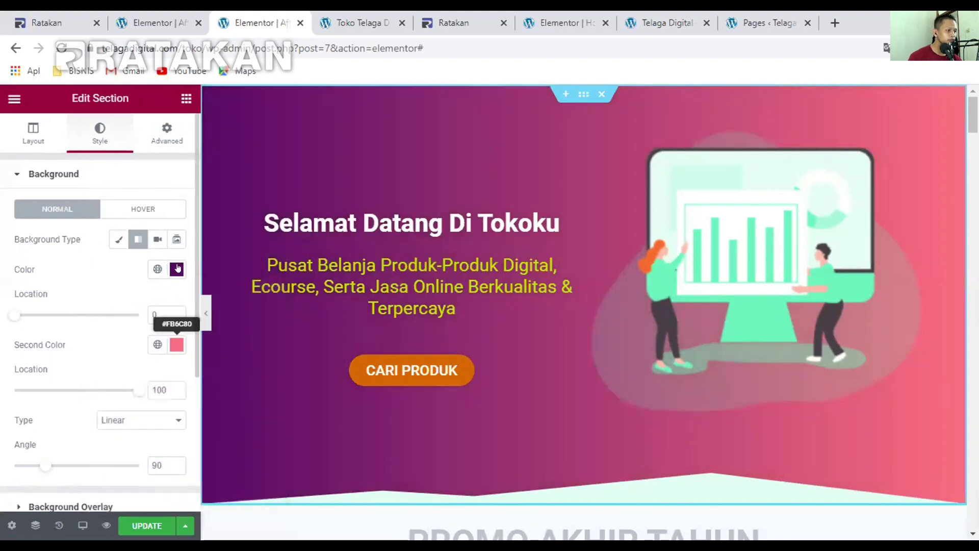
Set the second gradient color of the hero section's background to a light green and check the hero section's look
{"action": "left_click", "coordinate": [176, 344]}
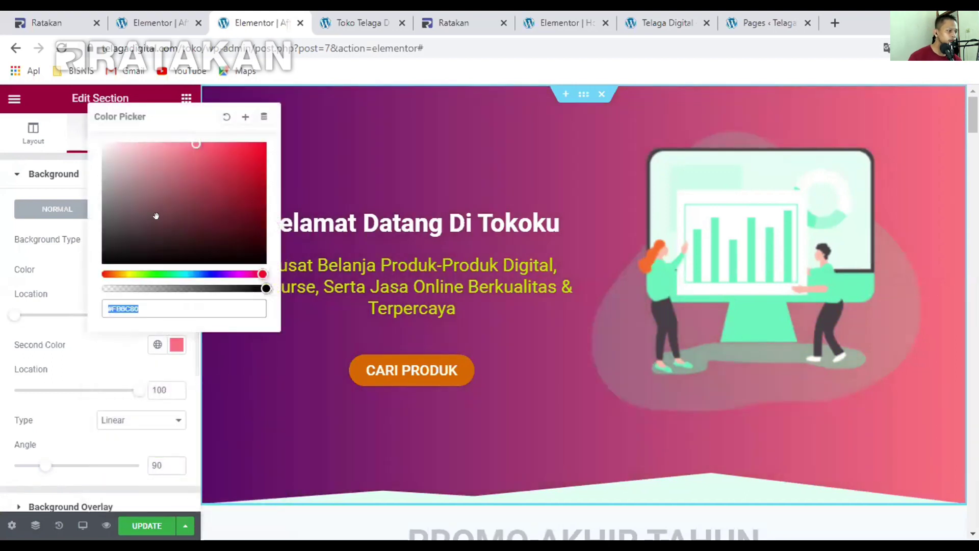
{"action": "left_click", "coordinate": [164, 276]}
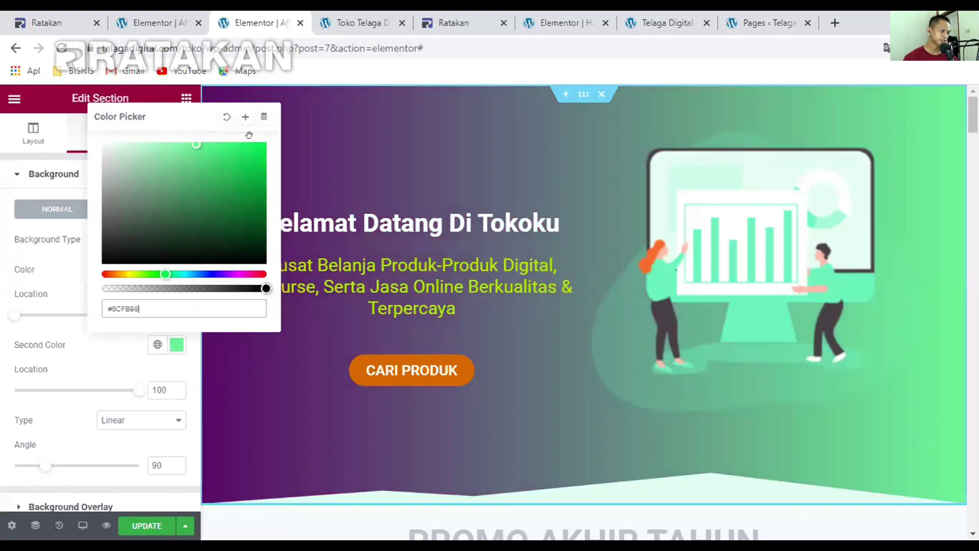
{"action": "left_click", "coordinate": [417, 294]}
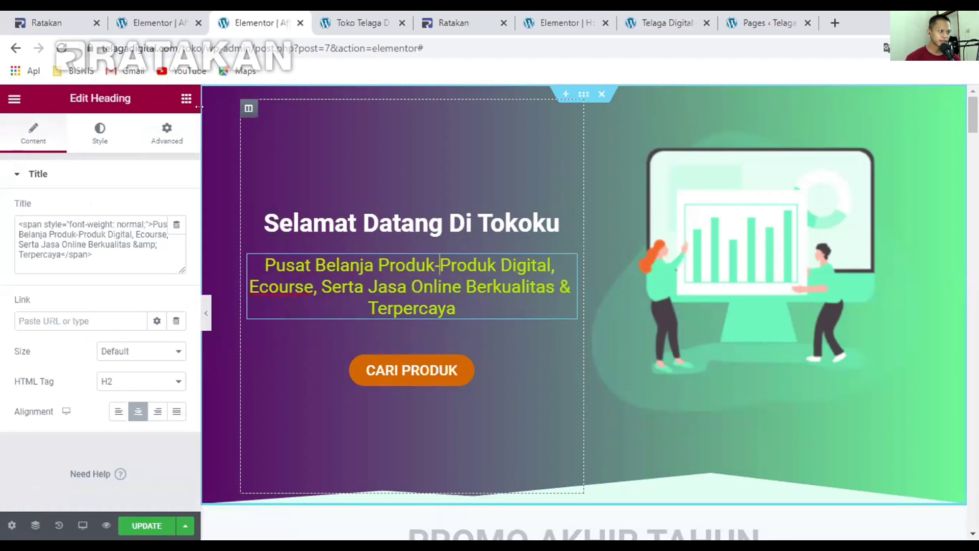
{"action": "scroll", "coordinate": [737, 360], "scroll_direction": "down", "scroll_amount": 1}
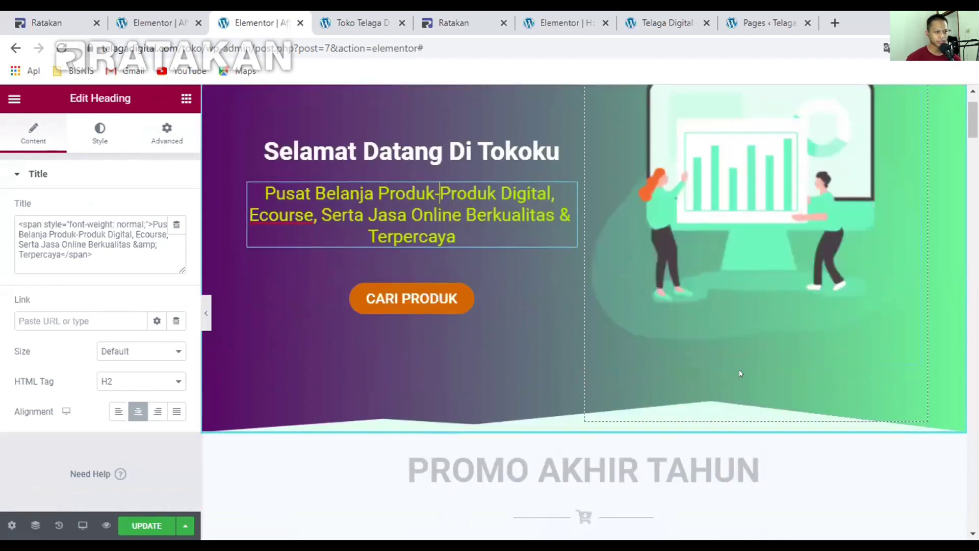
{"action": "scroll", "coordinate": [737, 360], "scroll_direction": "up", "scroll_amount": 1}
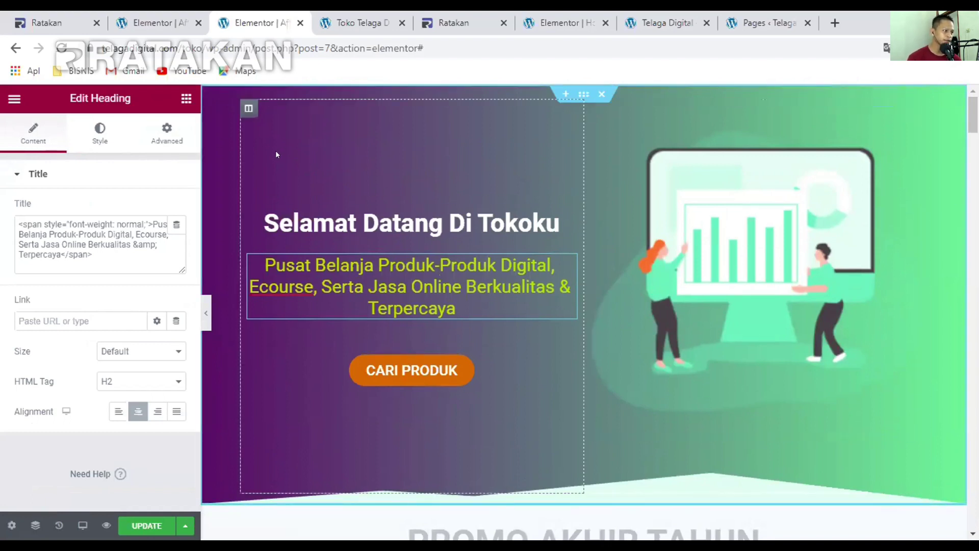
Set the second gradient color of the hero section's background to the bright pink #FE53FF
{"action": "left_click", "coordinate": [584, 93]}
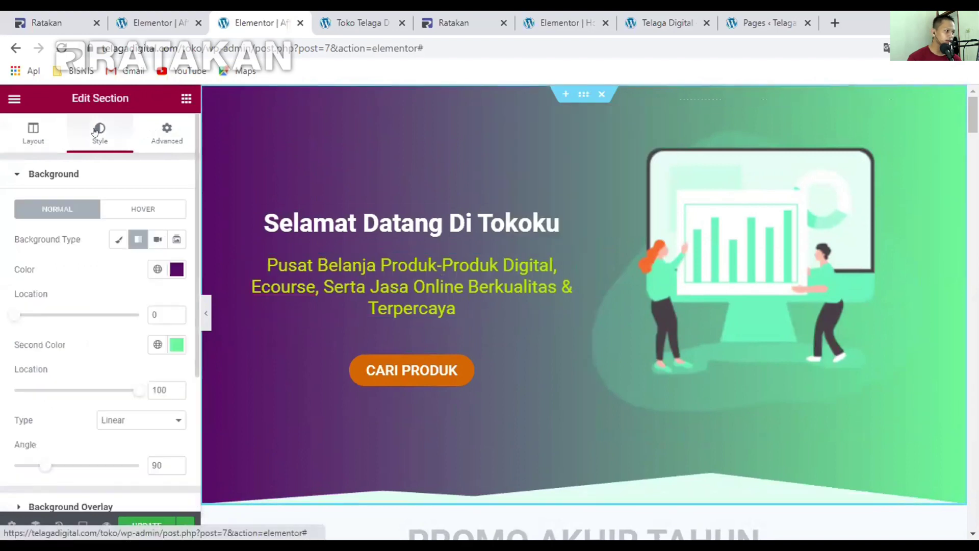
{"action": "left_click", "coordinate": [176, 270]}
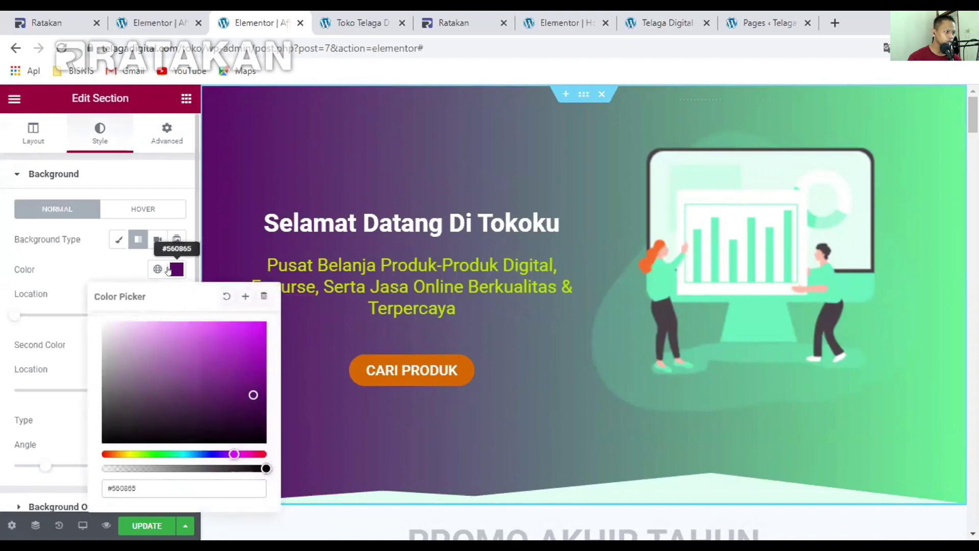
{"action": "left_click", "coordinate": [176, 270]}
{"action": "left_click", "coordinate": [176, 346]}
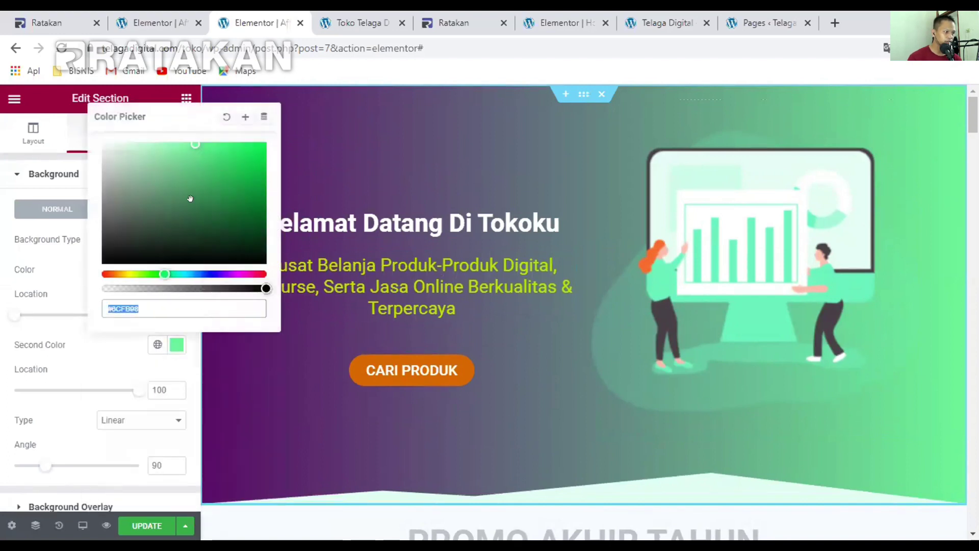
{"action": "left_click", "coordinate": [239, 274]}
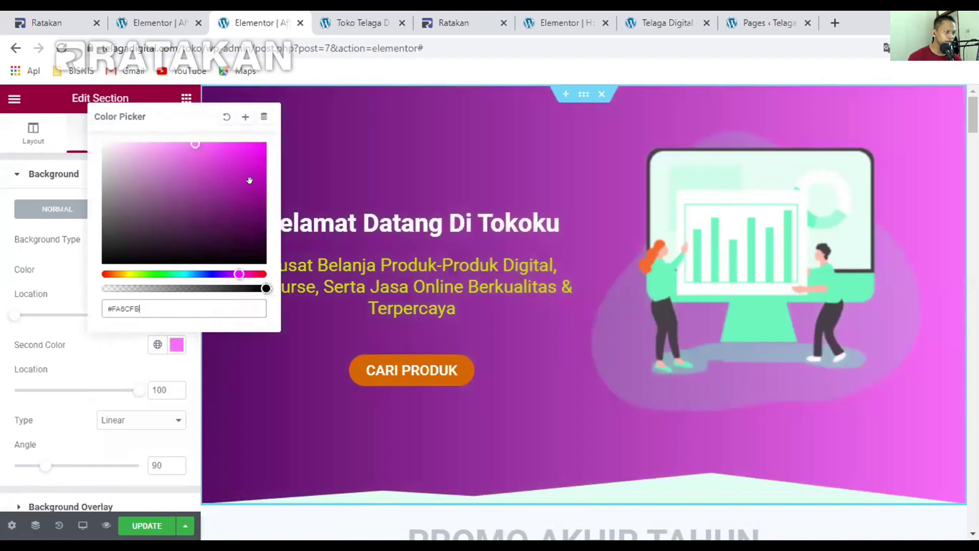
{"action": "left_click_drag", "start_coordinate": [190, 144], "coordinate": [210, 134]}
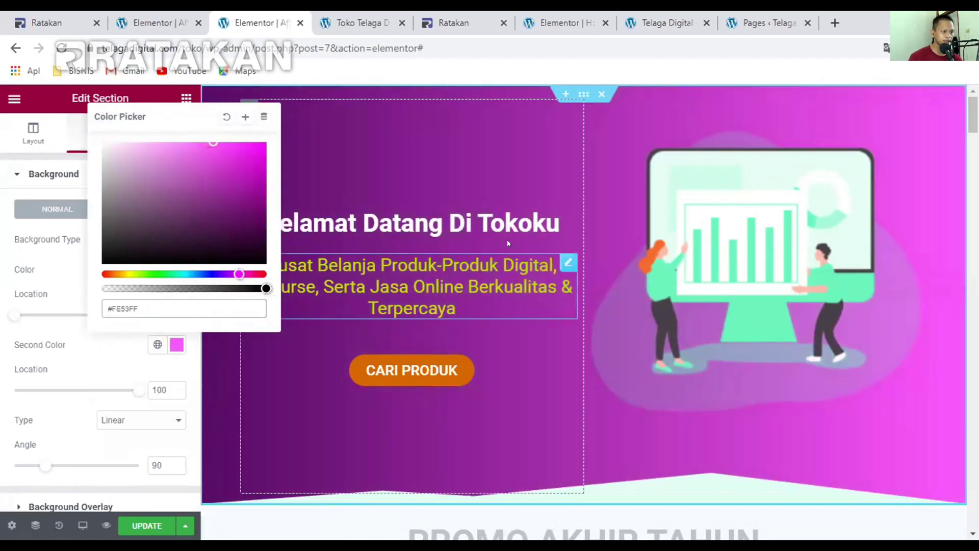
{"action": "left_click", "coordinate": [408, 223]}
Open the image settings of the WA AssistMax product card in the Tools Digital Marketing section
{"action": "scroll", "coordinate": [392, 349], "scroll_direction": "down", "scroll_amount": 4}
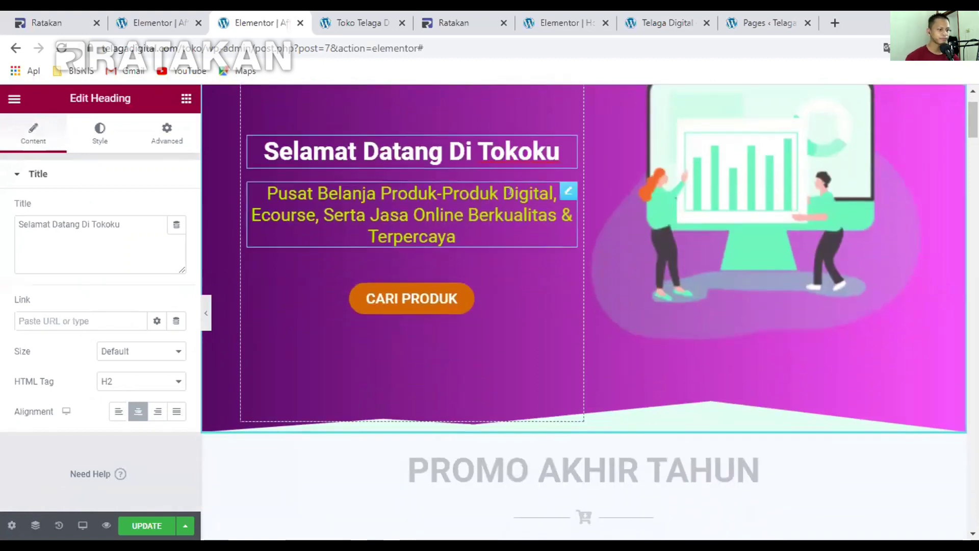
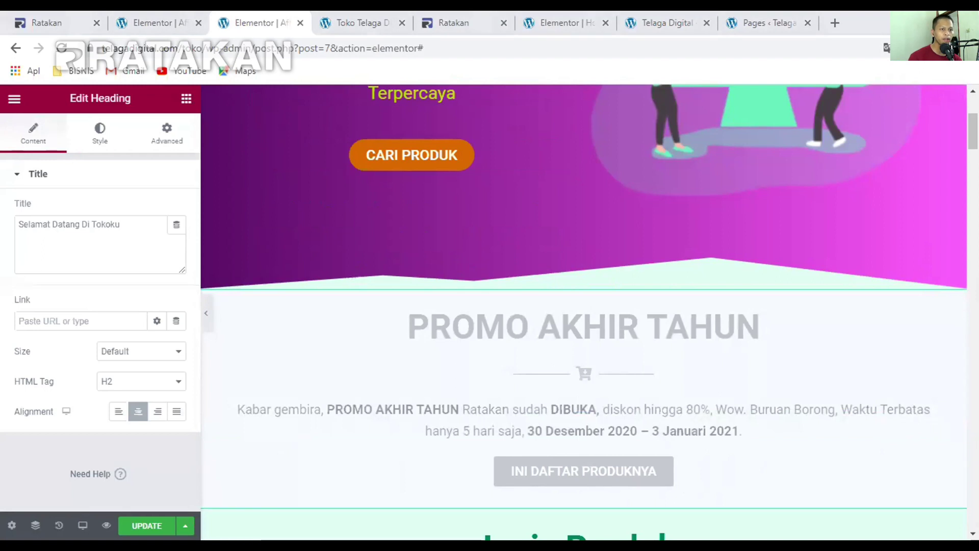
{"action": "scroll", "coordinate": [417, 361], "scroll_direction": "down", "scroll_amount": 20}
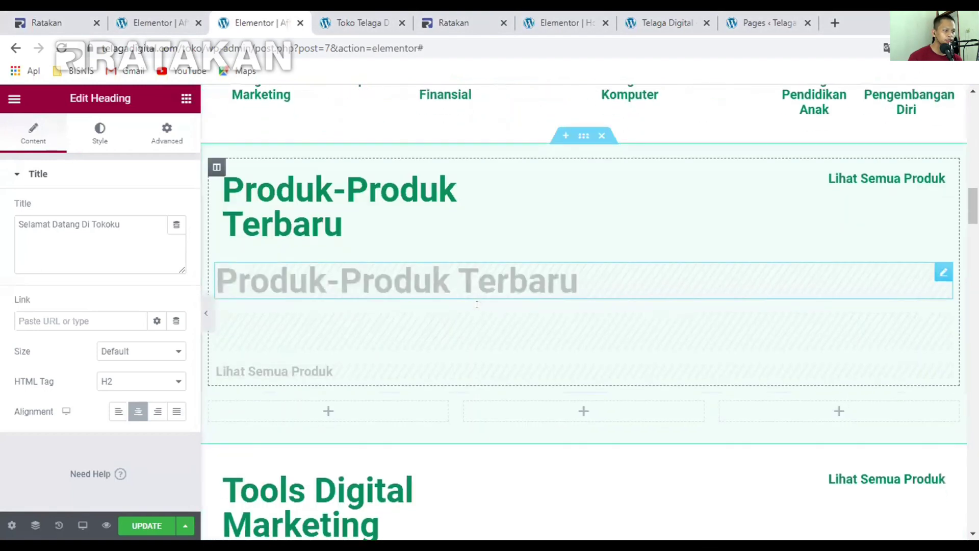
{"action": "scroll", "coordinate": [506, 290], "scroll_direction": "up", "scroll_amount": 4}
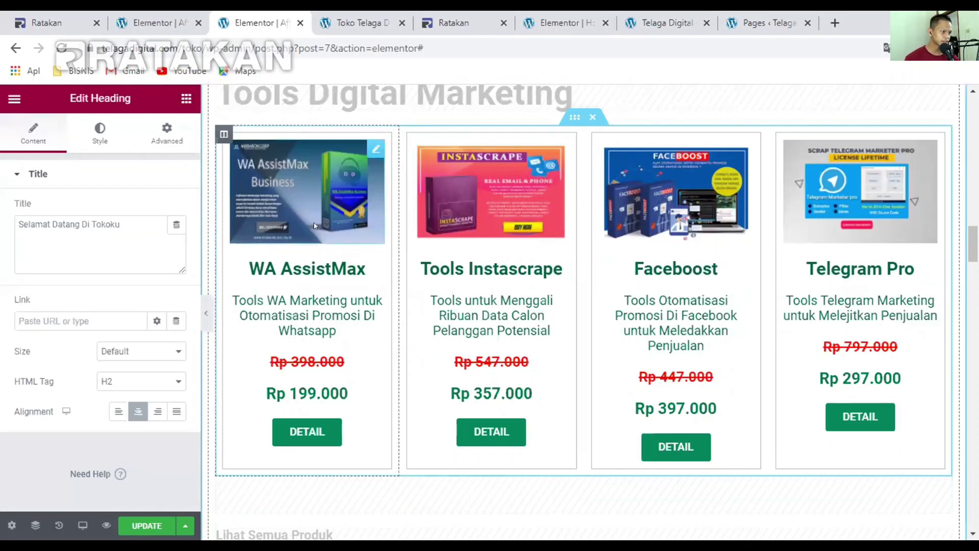
{"action": "left_click", "coordinate": [298, 187]}
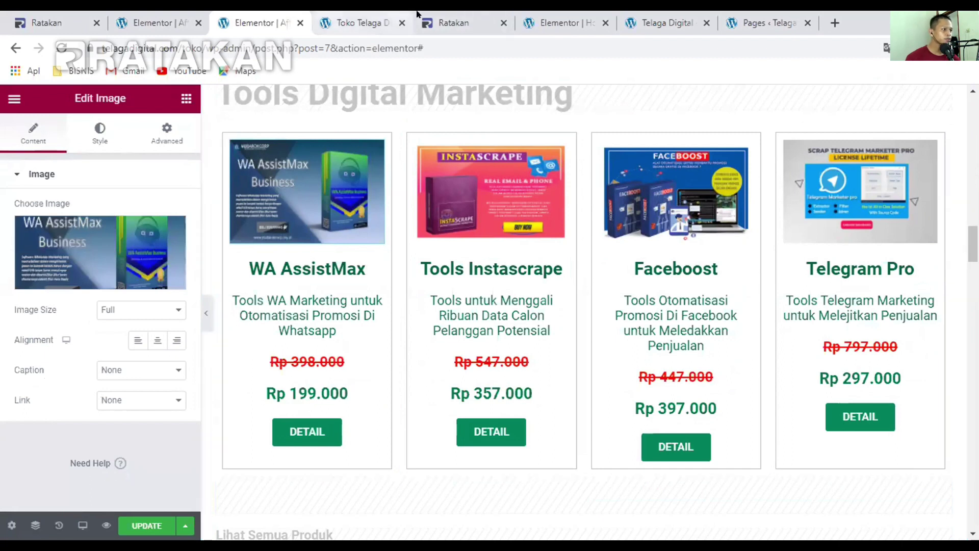
Switch to the Ratakan site, search for "aural digital" and open the Aural Digital product page
{"action": "left_click", "coordinate": [463, 15]}
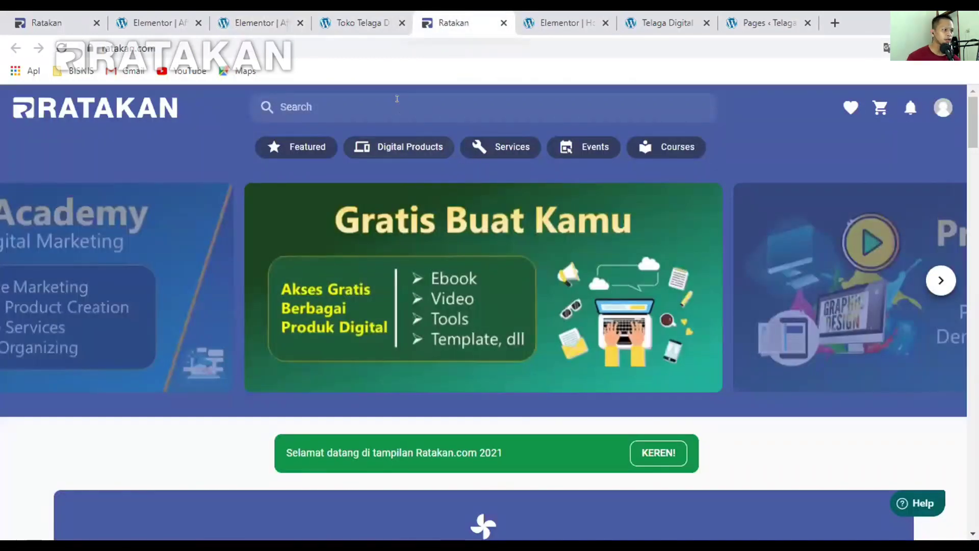
{"action": "left_click", "coordinate": [397, 99]}
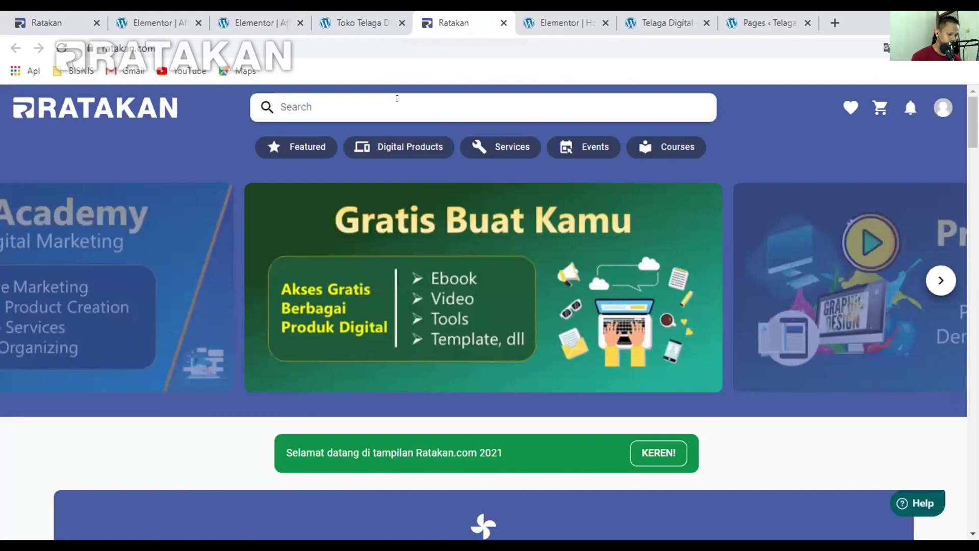
{"action": "type", "text": "aural digital"}
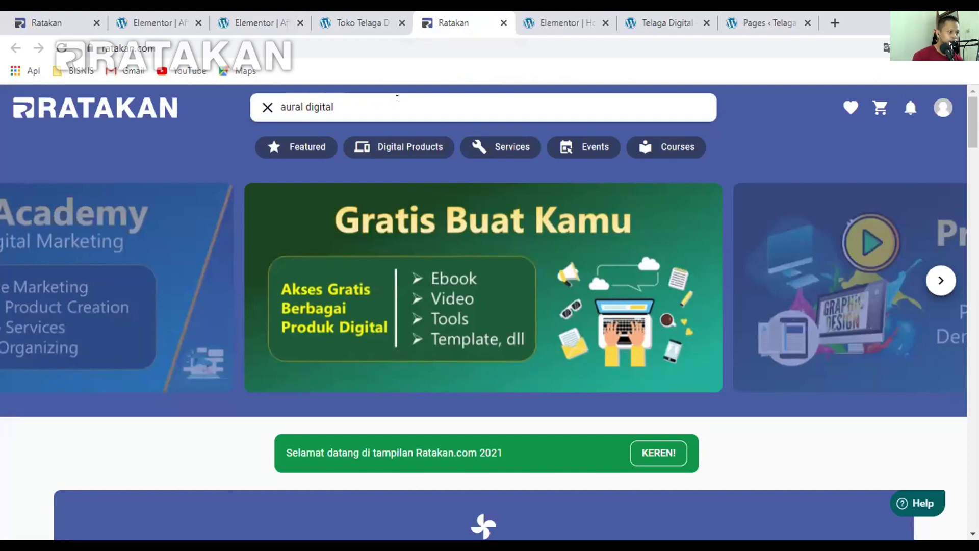
{"action": "key", "text": "Return"}
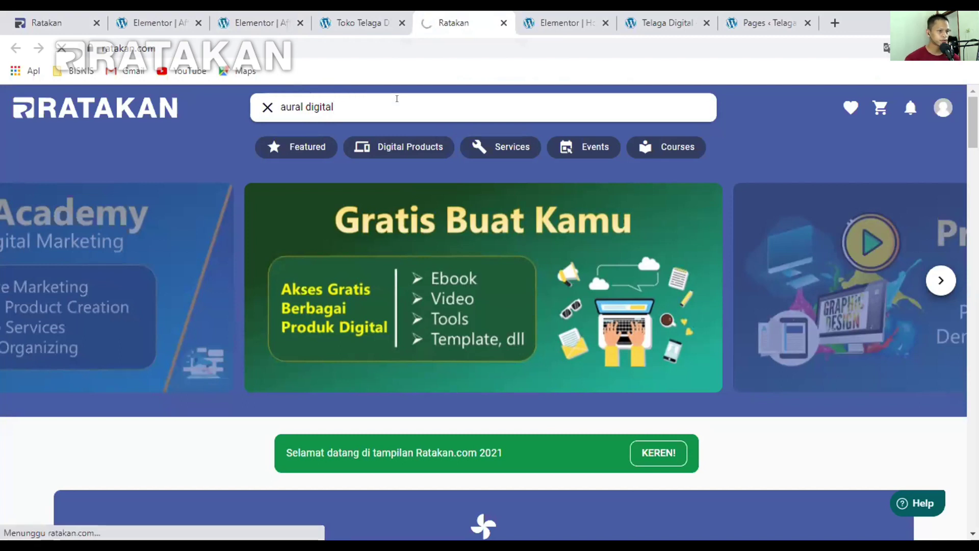
{"action": "scroll", "coordinate": [347, 212], "scroll_direction": "down", "scroll_amount": 3}
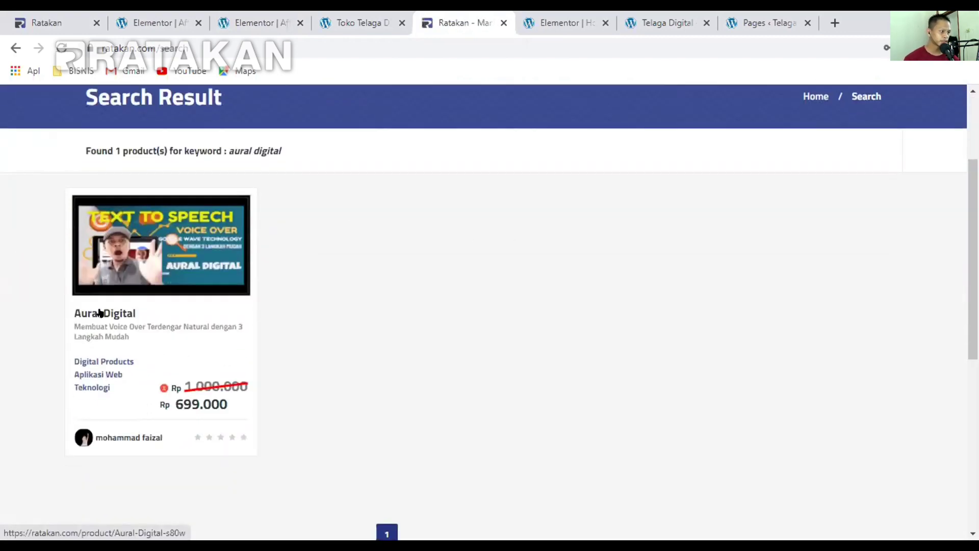
{"action": "left_click", "coordinate": [97, 314]}
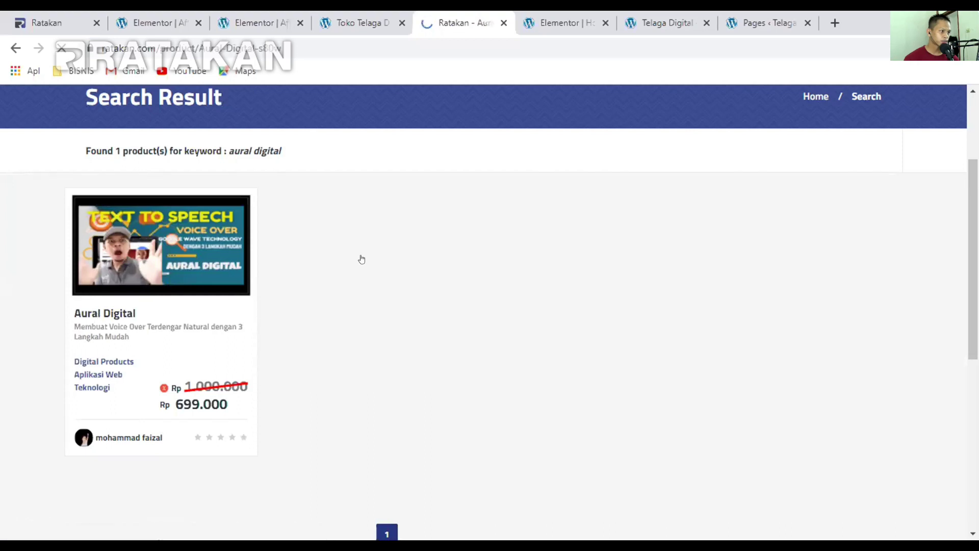
{"action": "scroll", "coordinate": [678, 256], "scroll_direction": "down", "scroll_amount": 3}
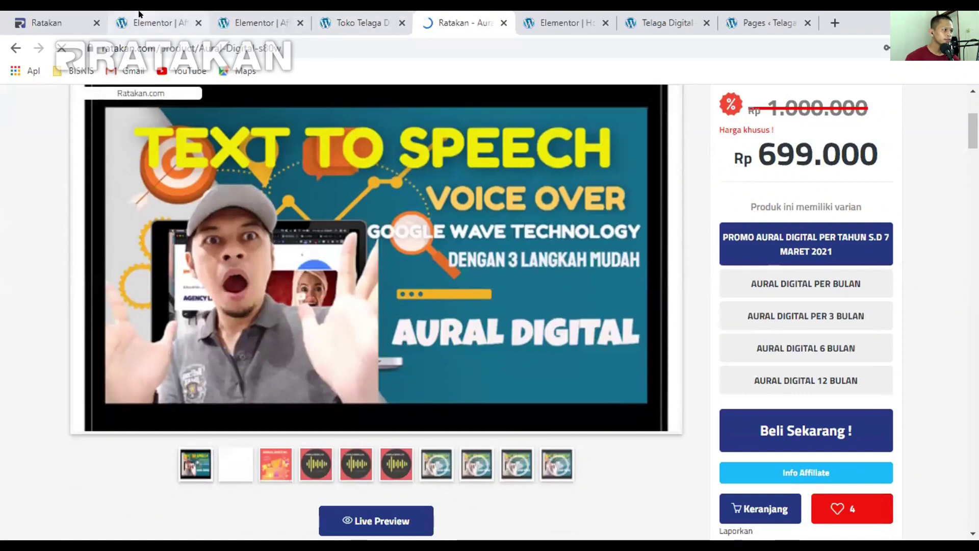
Back in the Elementor editor, replace the WA AssistMax product card's title with "Aural Digital"
{"action": "left_click", "coordinate": [153, 22]}
{"action": "left_click", "coordinate": [255, 22]}
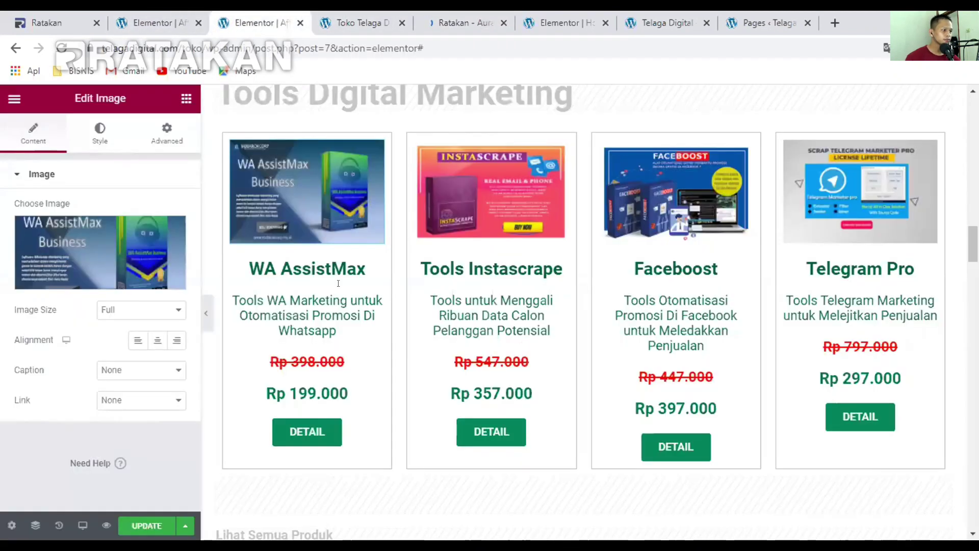
{"action": "left_click", "coordinate": [316, 269]}
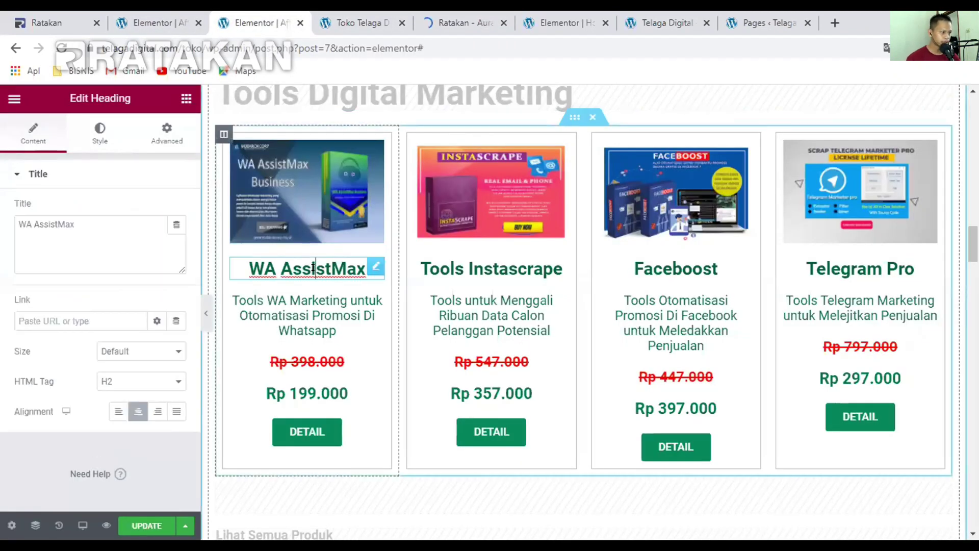
{"action": "left_click_drag", "start_coordinate": [248, 261], "coordinate": [380, 270]}
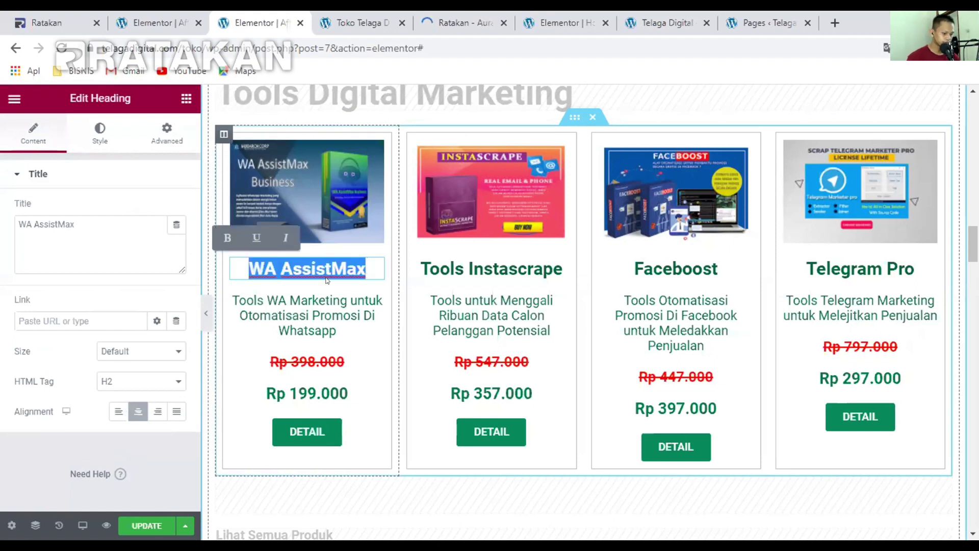
{"action": "type", "text": "G"}
{"action": "key", "text": "BackSpace"}
{"action": "type", "text": "A"}
{"action": "key", "text": "BackSpace"}
{"action": "type", "text": "aURAL"}
{"action": "key", "text": "ctrl+a"}
{"action": "type", "text": "Aural "}
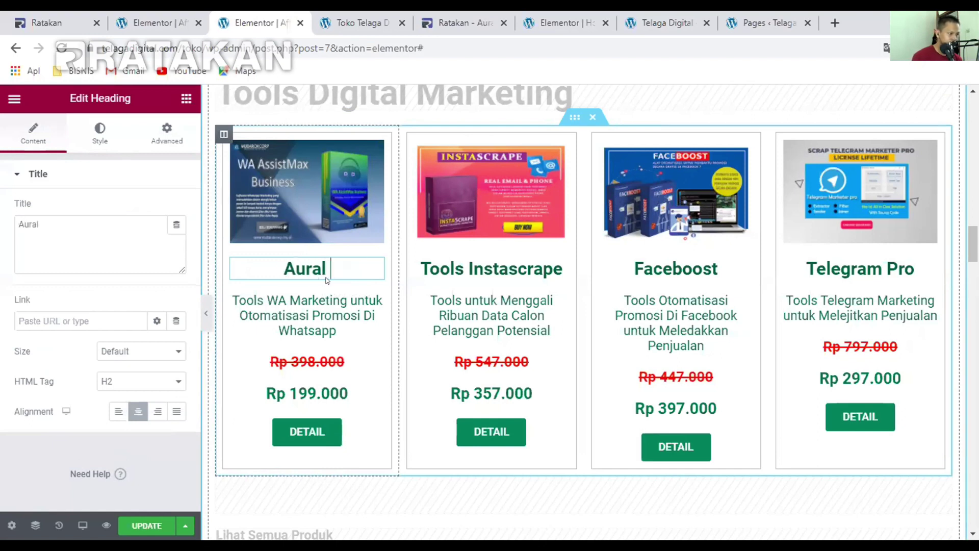
{"action": "type", "text": "Digital"}
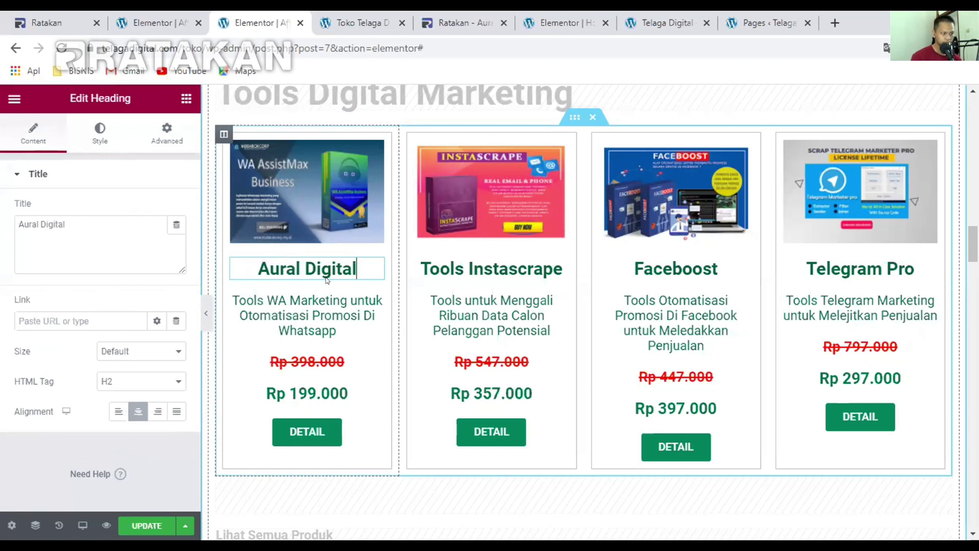
After consulting the Aural Digital page on Ratakan, replace the Aural Digital card's description in Elementor with "Tools canggih untuk membuat voice over"
{"action": "left_click", "coordinate": [294, 315]}
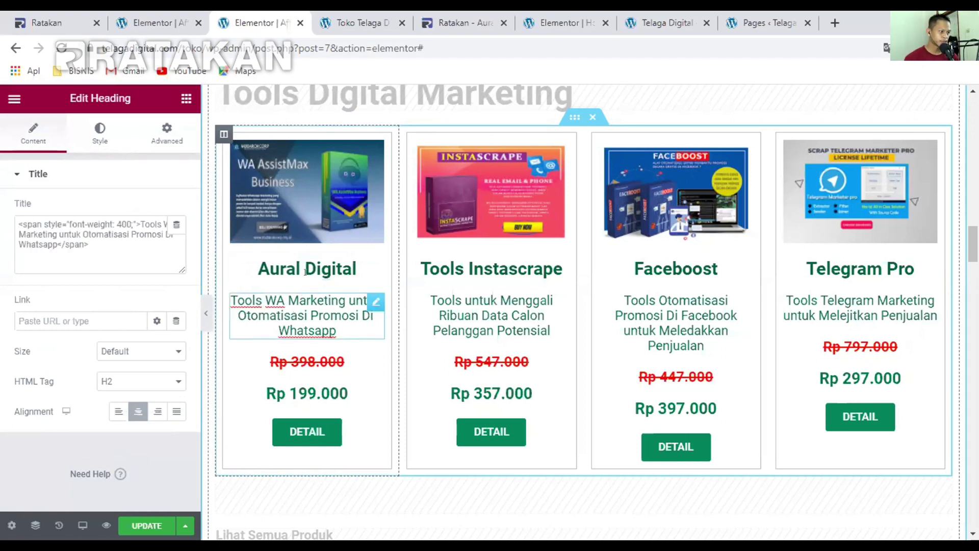
{"action": "key", "text": "ctrl+5"}
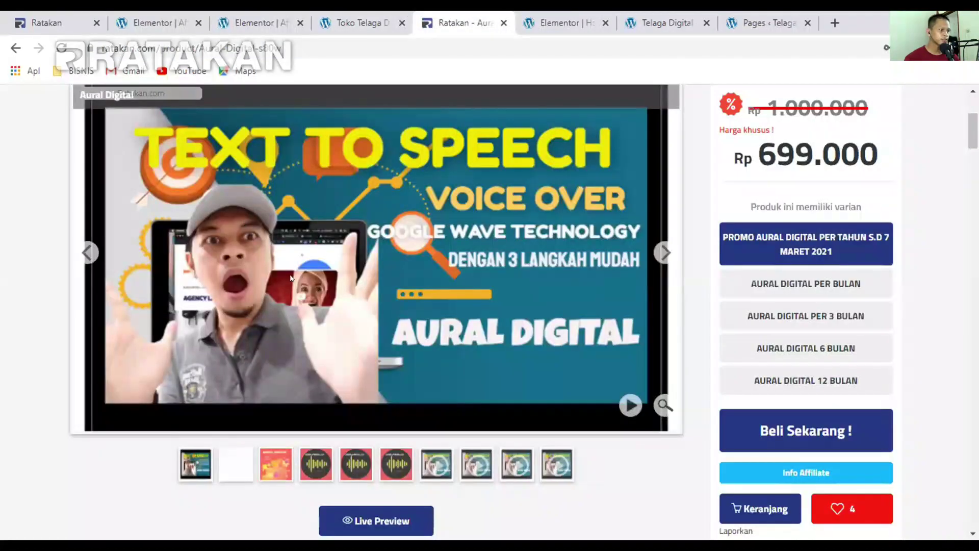
{"action": "scroll", "coordinate": [291, 278], "scroll_direction": "down", "scroll_amount": 1}
{"action": "scroll", "coordinate": [378, 337], "scroll_direction": "up", "scroll_amount": 4}
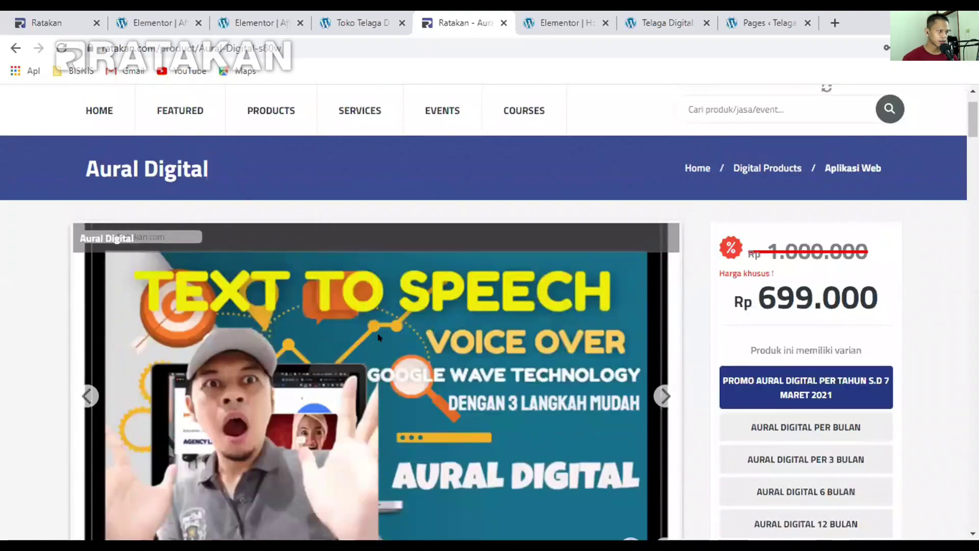
{"action": "scroll", "coordinate": [403, 289], "scroll_direction": "down", "scroll_amount": 2}
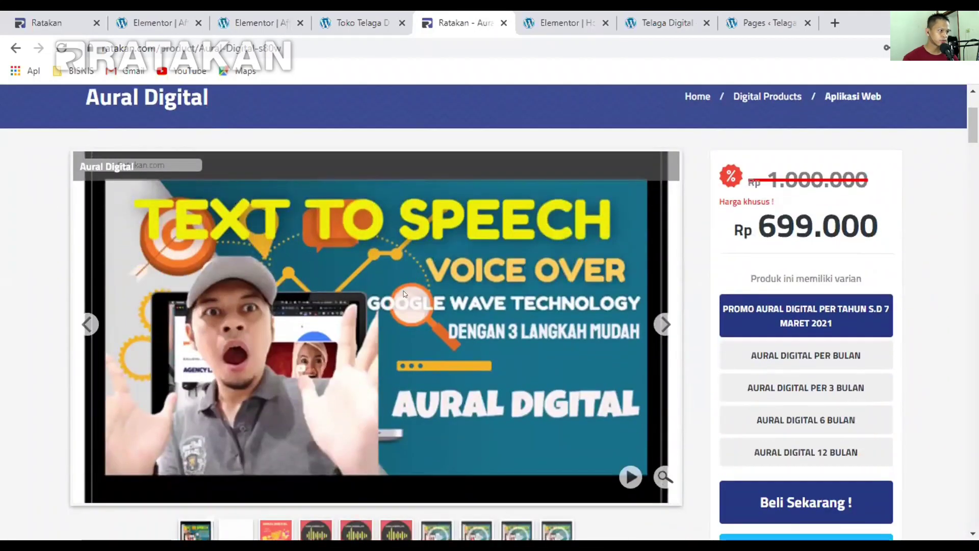
{"action": "left_click", "coordinate": [159, 17]}
{"action": "left_click", "coordinate": [266, 15]}
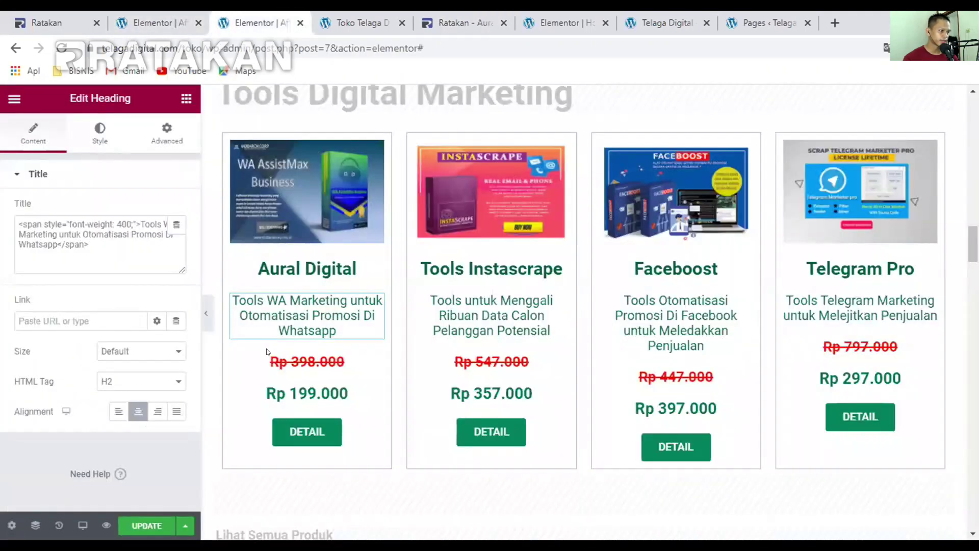
{"action": "key", "text": "ctrl+a"}
{"action": "type", "text": "Tool"}
{"action": "key", "text": "BackSpace"}
{"action": "type", "text": "s canggih untuk me"}
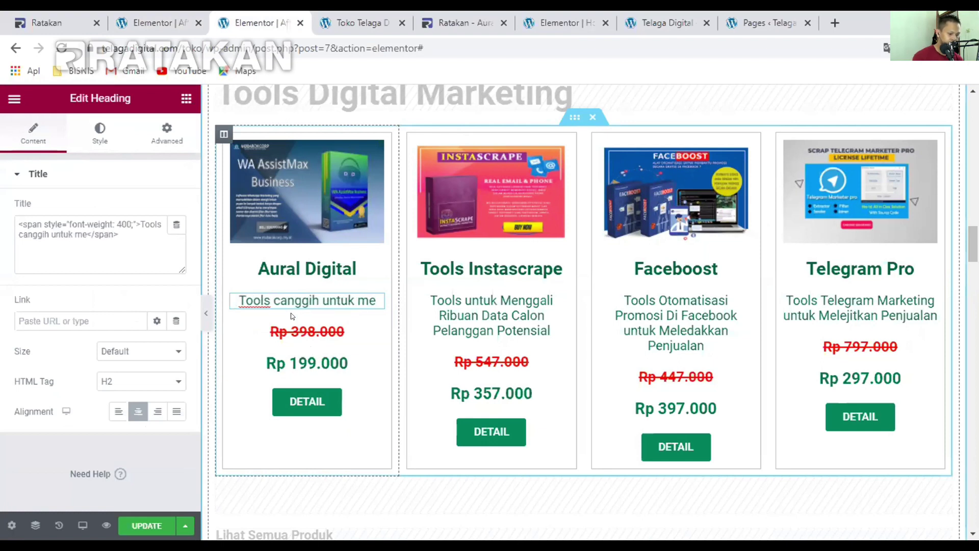
{"action": "type", "text": "mbuat voice over"}
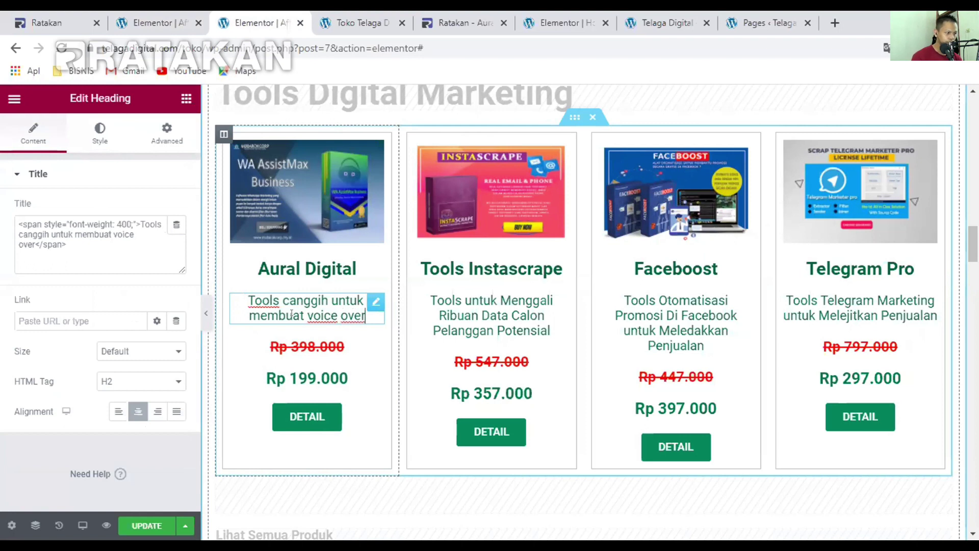
Check the original price on the Ratakan product page and set the Aural Digital card's crossed-out price to Rp 1.000.000 in Elementor
{"action": "left_click", "coordinate": [339, 347]}
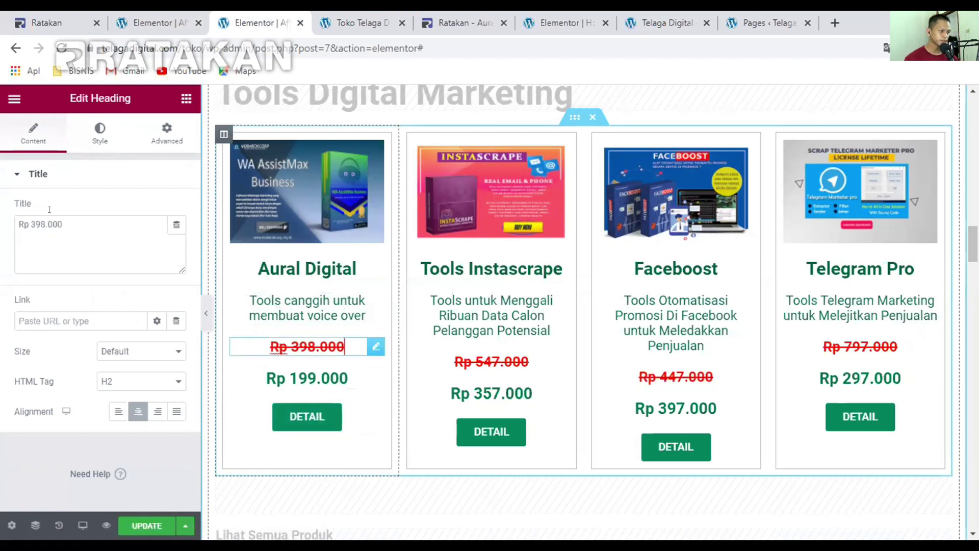
{"action": "left_click", "coordinate": [357, 23]}
{"action": "left_click", "coordinate": [474, 21]}
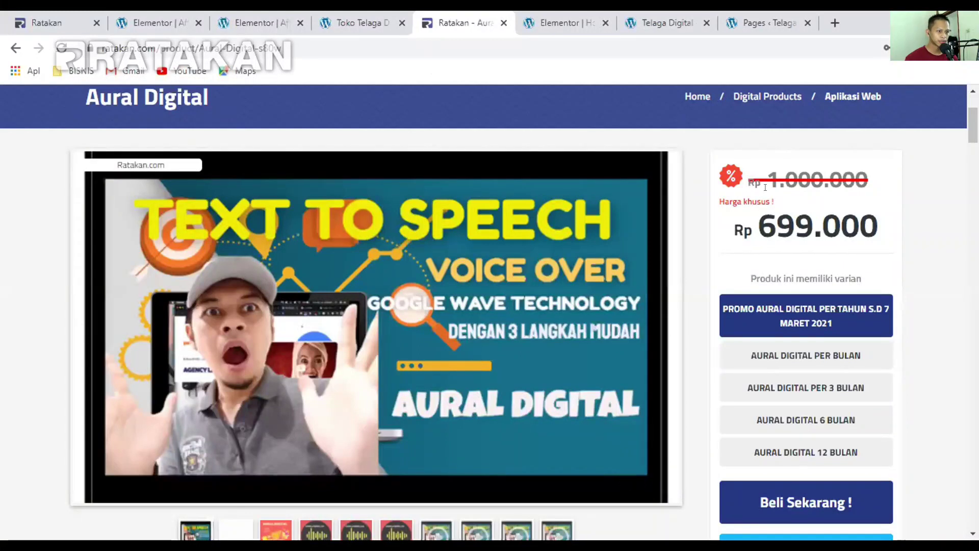
{"action": "left_click", "coordinate": [255, 23]}
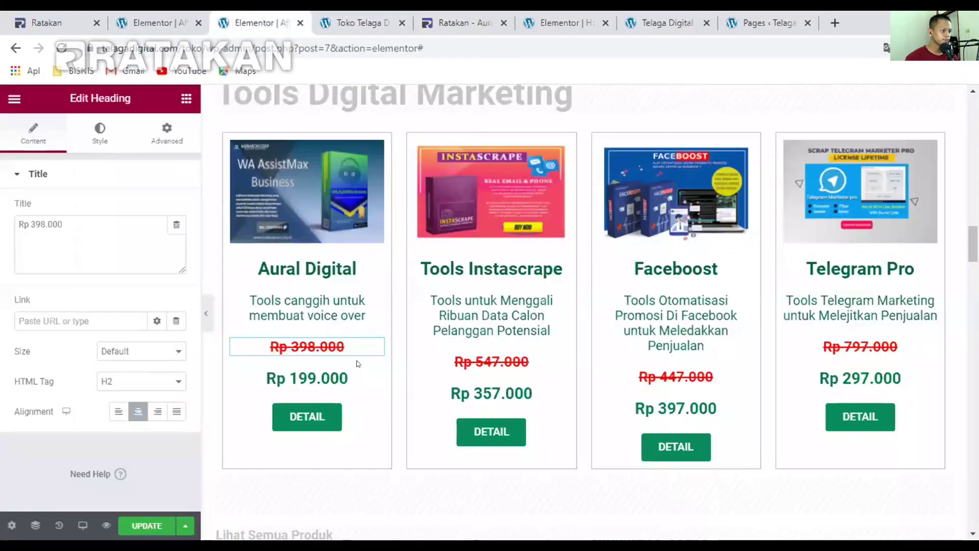
{"action": "left_click_drag", "start_coordinate": [289, 346], "coordinate": [315, 336]}
{"action": "type", "text": "1.000"}
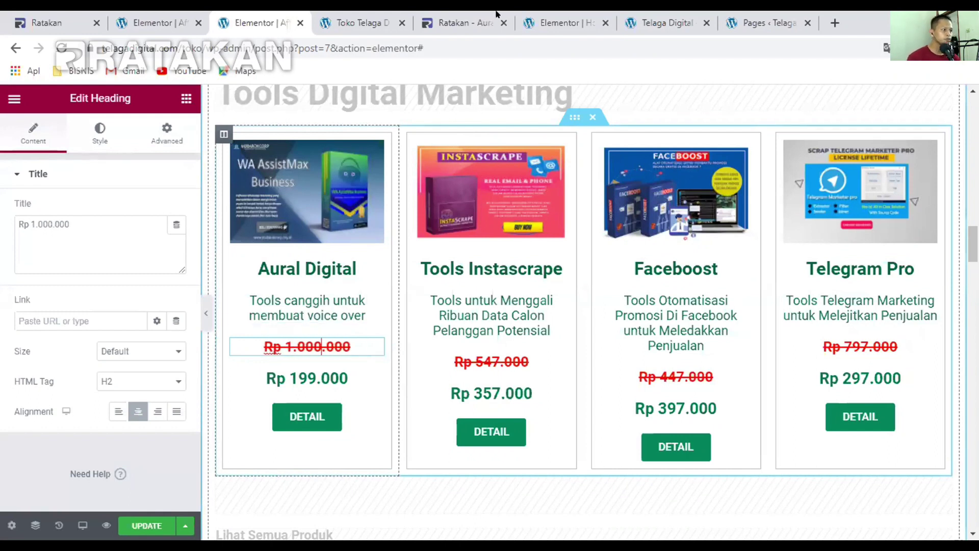
Check the special price on the Ratakan product page and set the Aural Digital card's selling price to Rp 699.000 in Elementor
{"action": "left_click", "coordinate": [459, 23]}
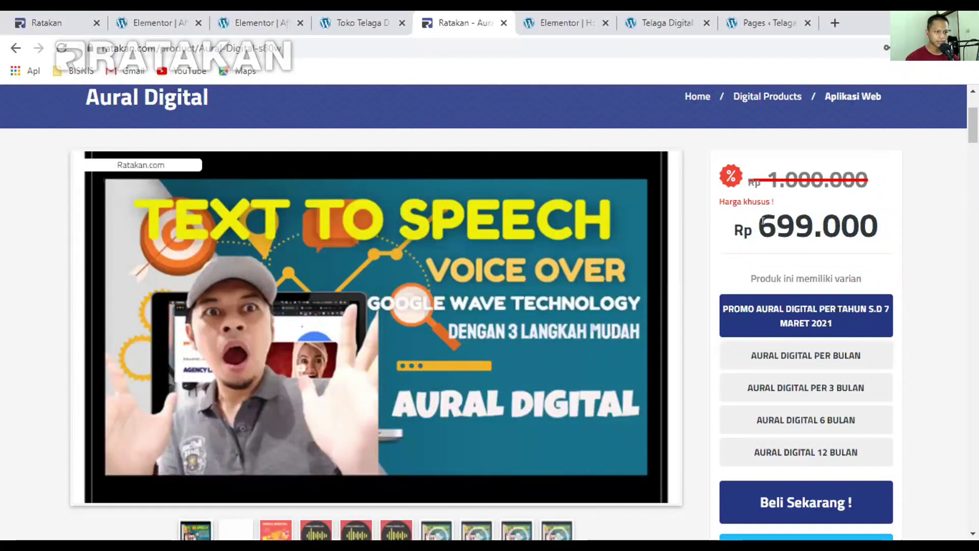
{"action": "left_click", "coordinate": [292, 21]}
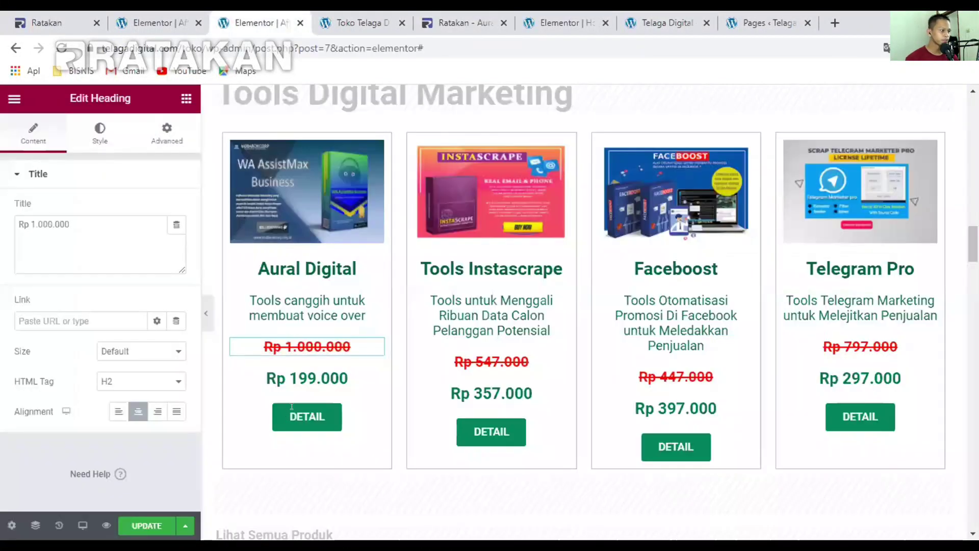
{"action": "left_click", "coordinate": [306, 371]}
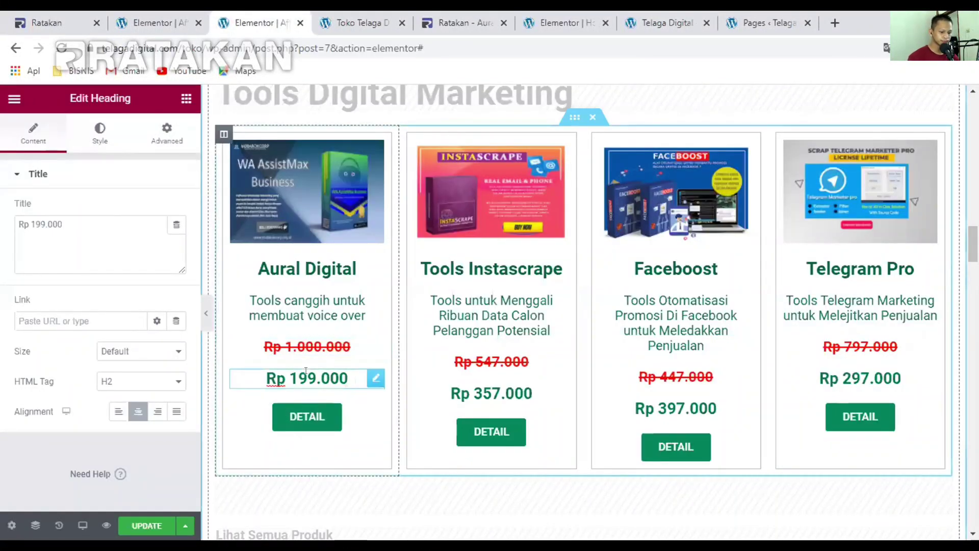
{"action": "key", "text": "BackSpace"}
{"action": "type", "text": "6"}
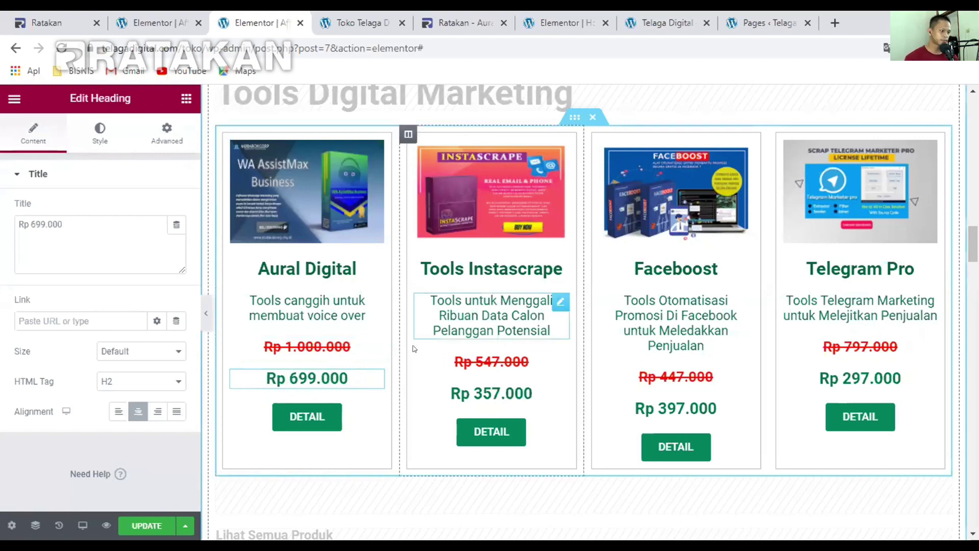
{"action": "left_click", "coordinate": [418, 331]}
{"action": "scroll", "coordinate": [417, 338], "scroll_direction": "down", "scroll_amount": 1}
{"action": "scroll", "coordinate": [418, 266], "scroll_direction": "up", "scroll_amount": 2}
{"action": "scroll", "coordinate": [418, 266], "scroll_direction": "down", "scroll_amount": 1}
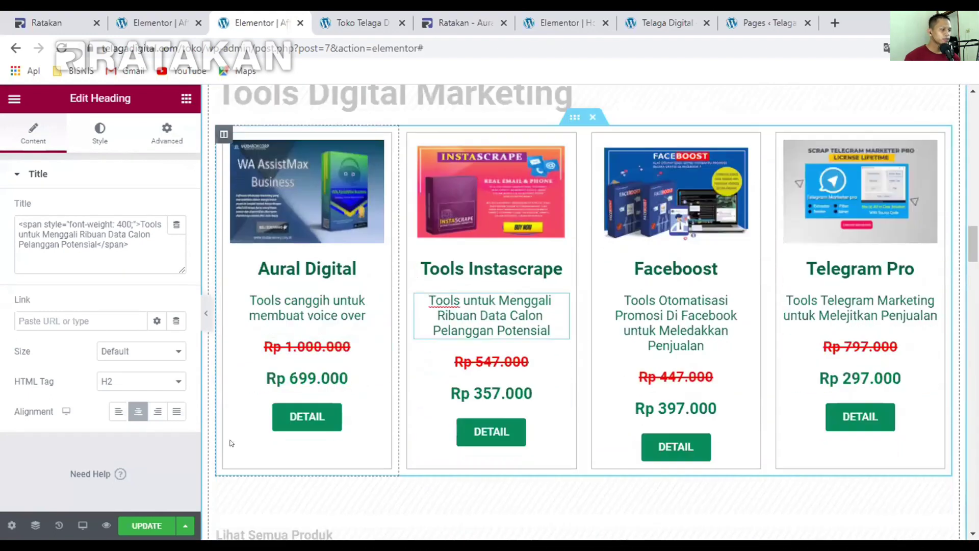
{"action": "left_click", "coordinate": [294, 406]}
{"action": "left_click", "coordinate": [280, 208]}
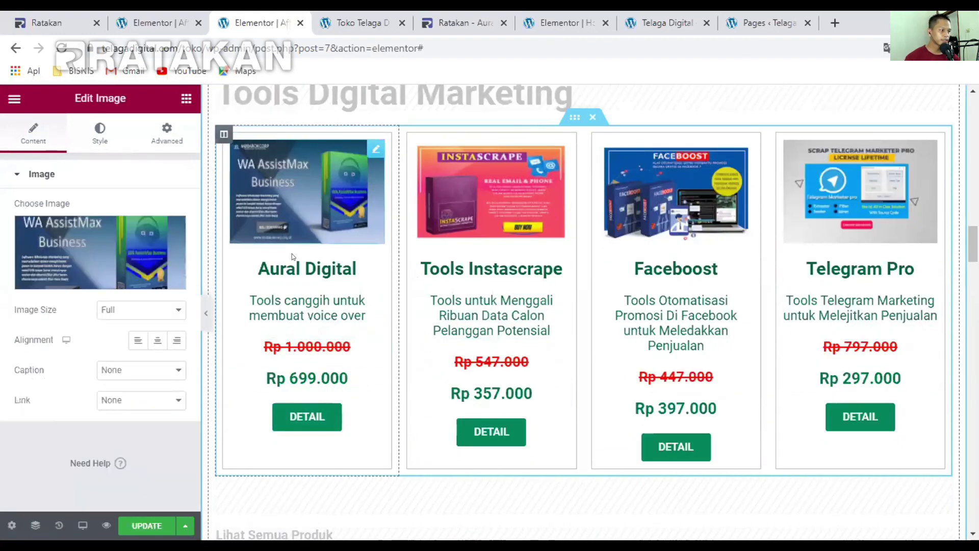
Open the typography settings of the Aural Digital card's crossed-out price and locate the Decoration option
{"action": "left_click", "coordinate": [306, 341]}
{"action": "left_click_drag", "start_coordinate": [264, 346], "coordinate": [349, 339]}
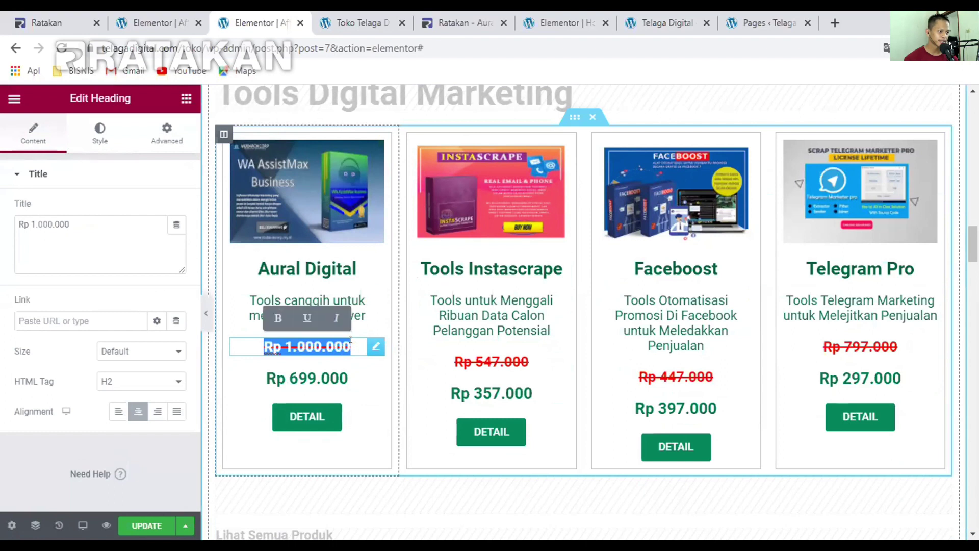
{"action": "left_click", "coordinate": [305, 346]}
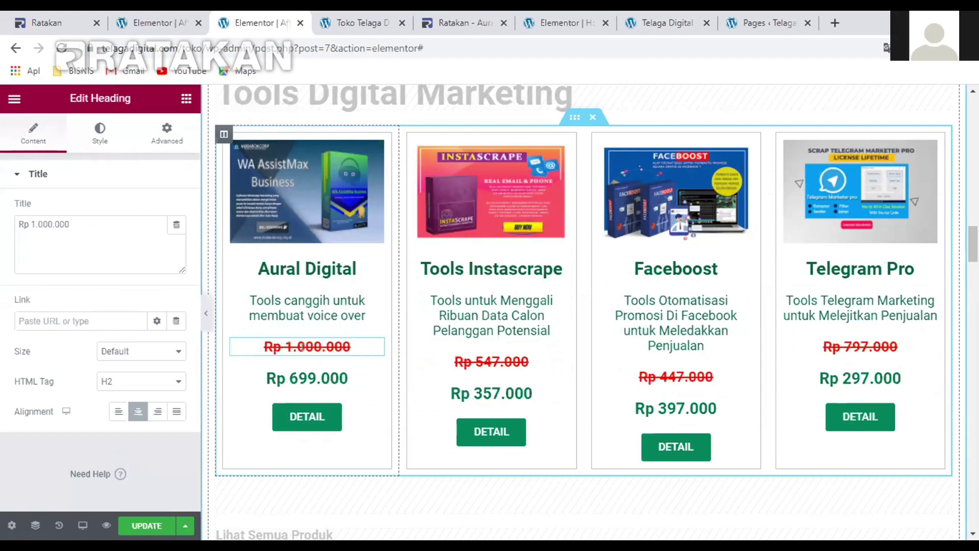
{"action": "left_click_drag", "start_coordinate": [281, 347], "coordinate": [327, 348]}
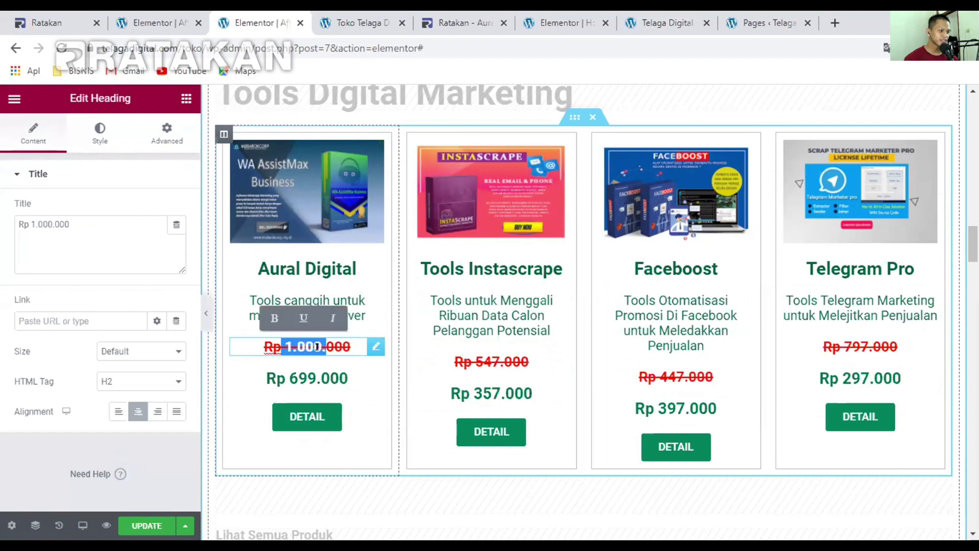
{"action": "left_click", "coordinate": [321, 346]}
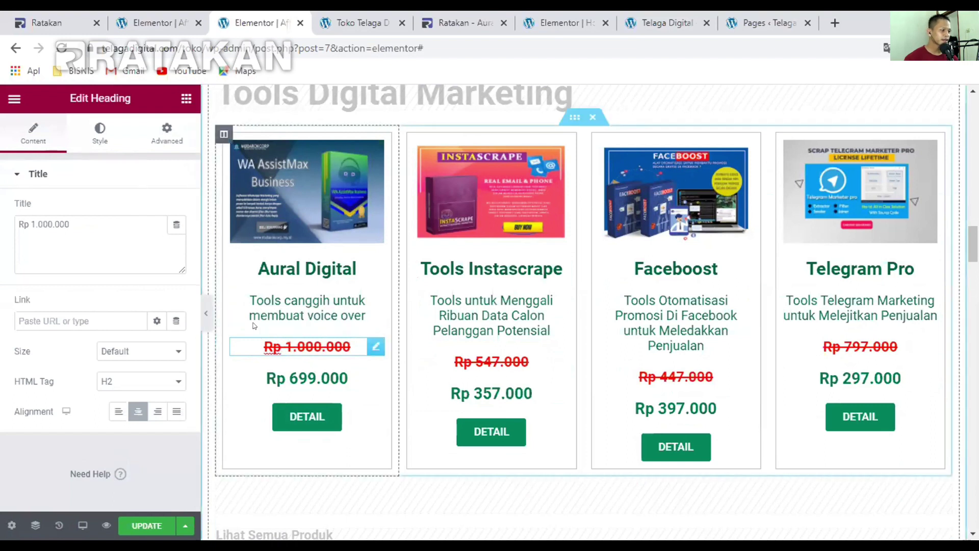
{"action": "left_click", "coordinate": [99, 141]}
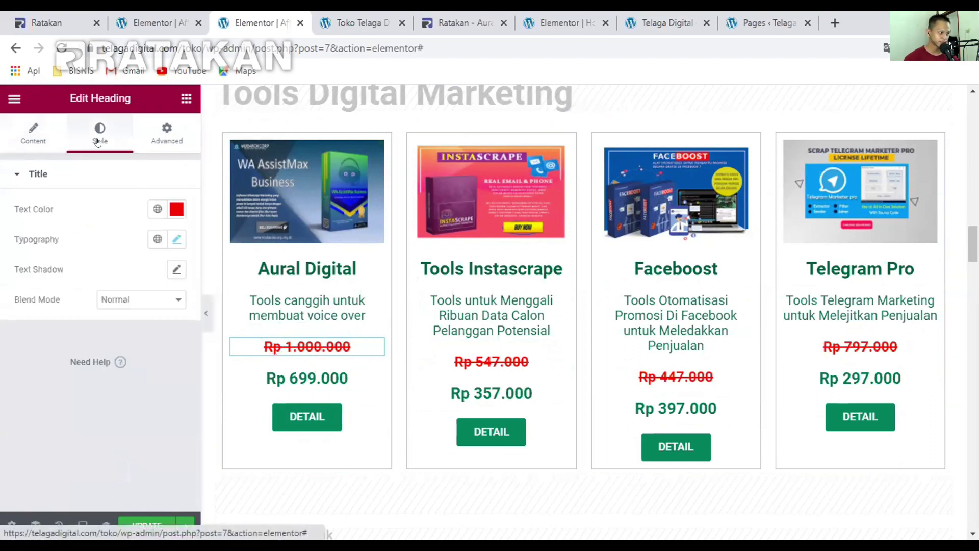
{"action": "left_click", "coordinate": [173, 239]}
{"action": "scroll", "coordinate": [84, 351], "scroll_direction": "down", "scroll_amount": 2}
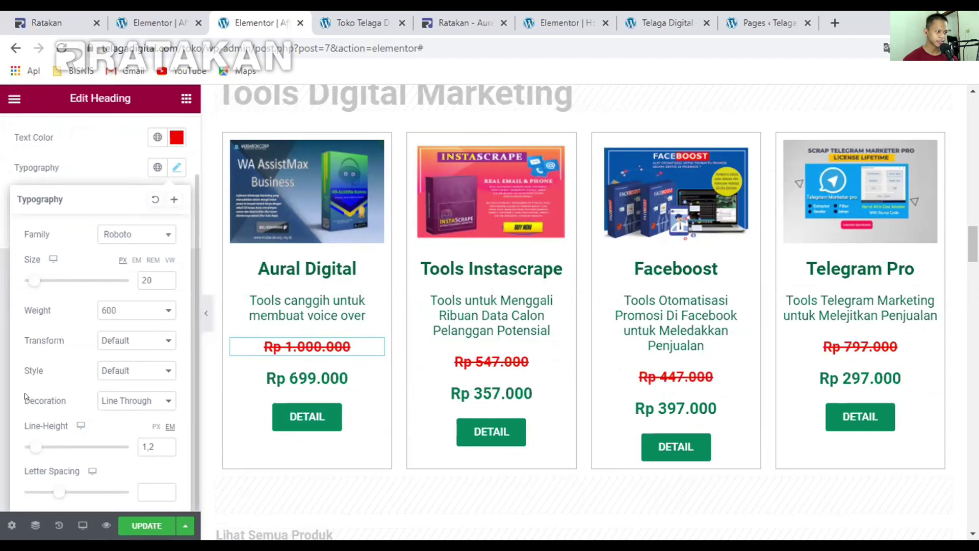
{"action": "left_click_drag", "start_coordinate": [23, 396], "coordinate": [70, 397]}
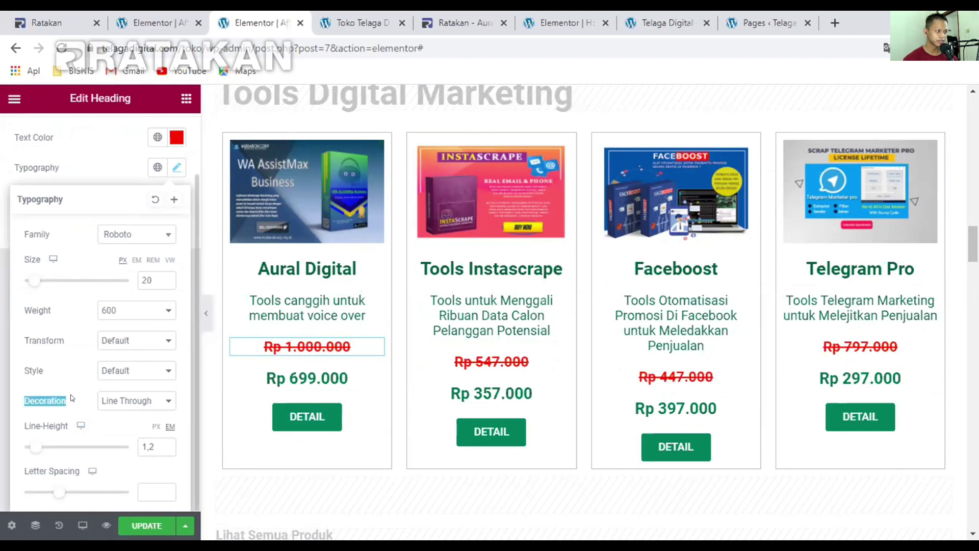
Try the Underline and Overline decorations on the Aural Digital card's original price and restore Line Through
{"action": "left_click", "coordinate": [130, 403]}
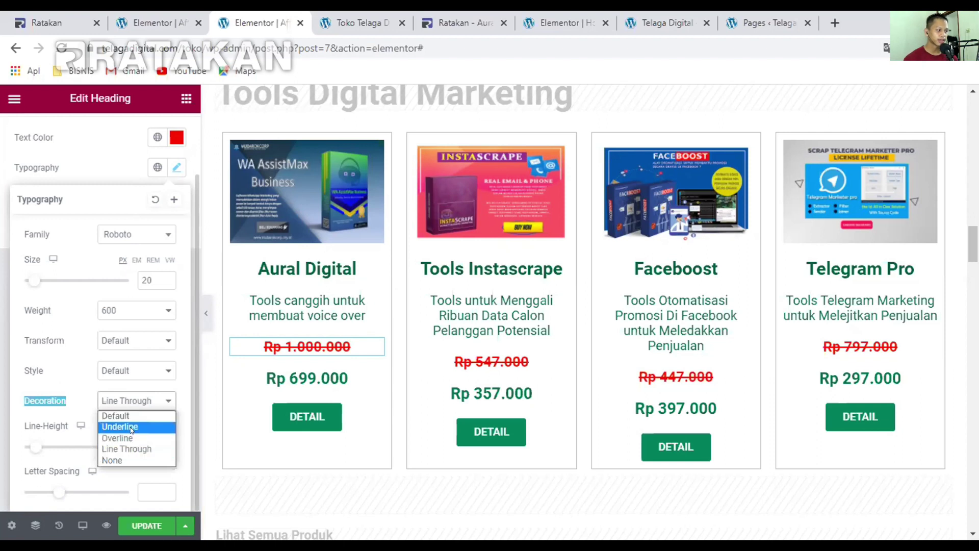
{"action": "left_click", "coordinate": [130, 427]}
{"action": "left_click", "coordinate": [119, 403]}
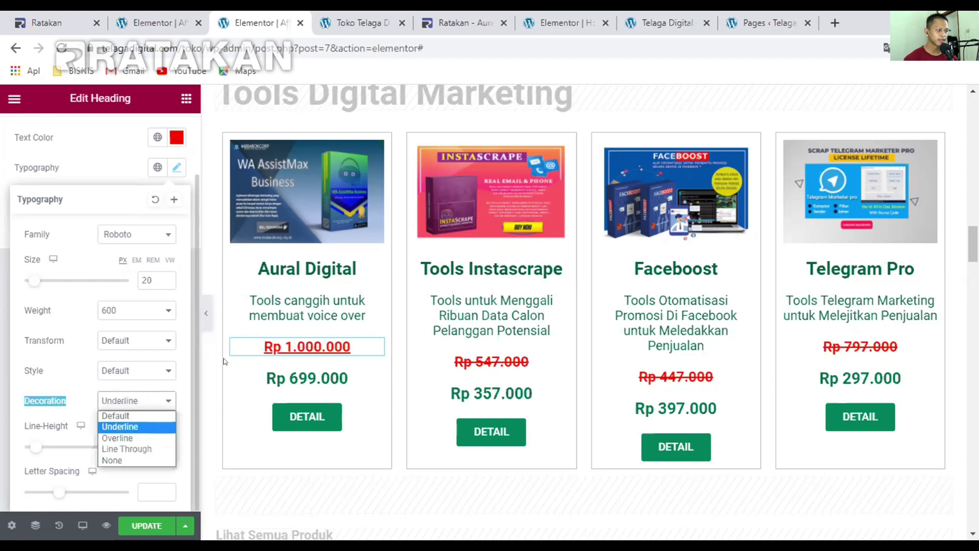
{"action": "left_click", "coordinate": [129, 437]}
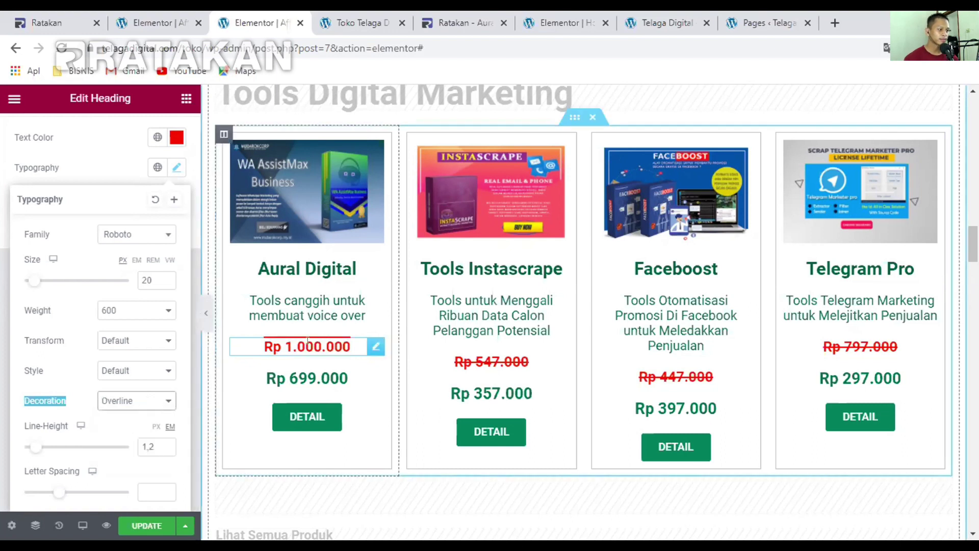
{"action": "left_click", "coordinate": [135, 401]}
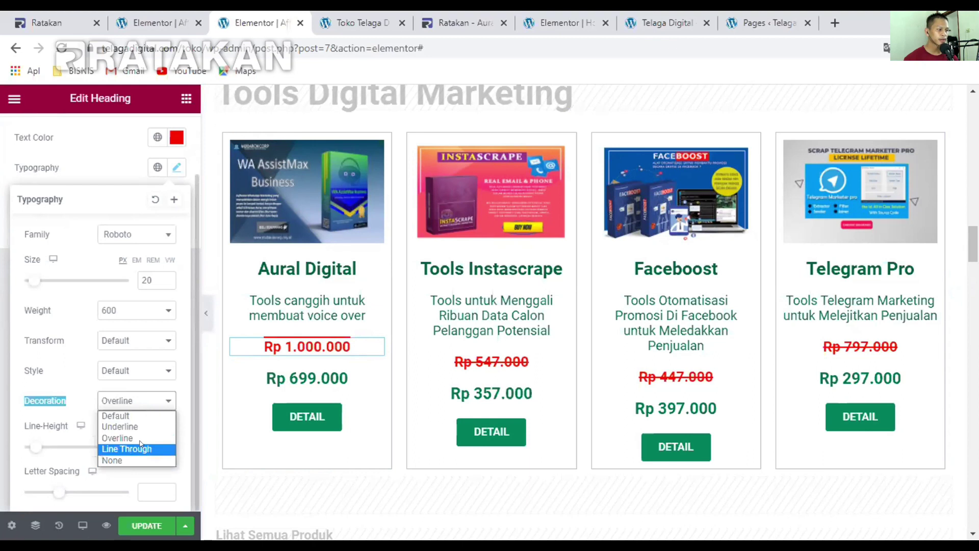
{"action": "left_click", "coordinate": [137, 445]}
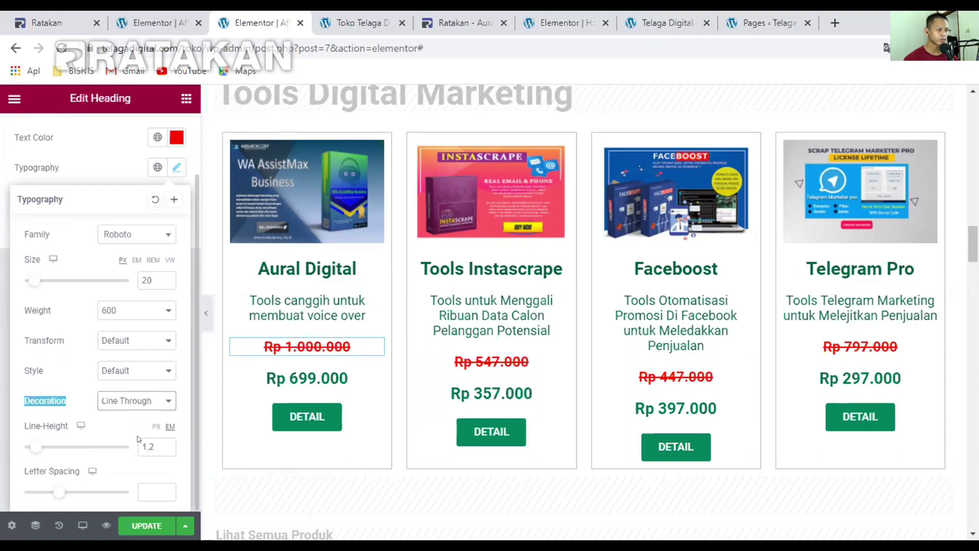
{"action": "left_click", "coordinate": [307, 305]}
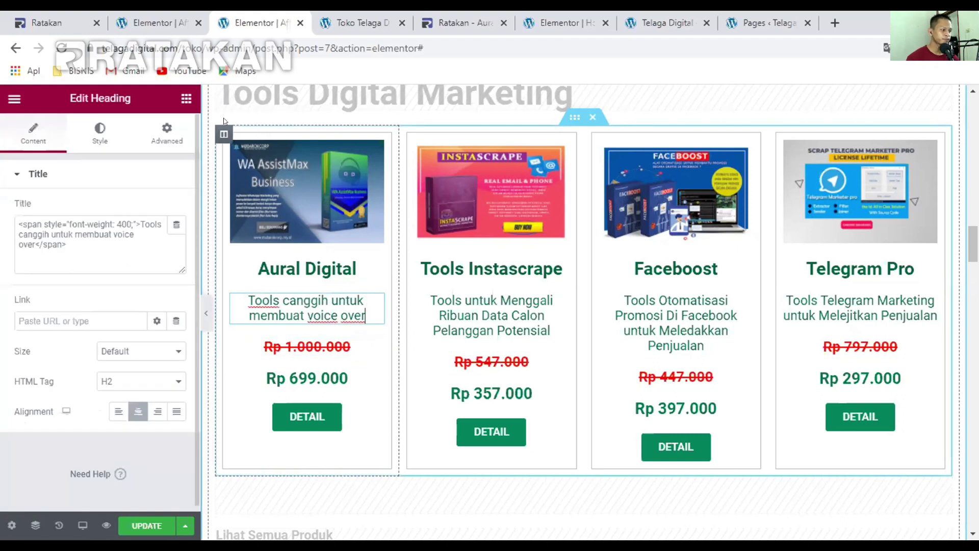
Open the Aural Digital card's image settings and save the product's main banner from its Ratakan page as prd-3e704e256e PNG in the Documents folder
{"action": "scroll", "coordinate": [304, 336], "scroll_direction": "up", "scroll_amount": 2}
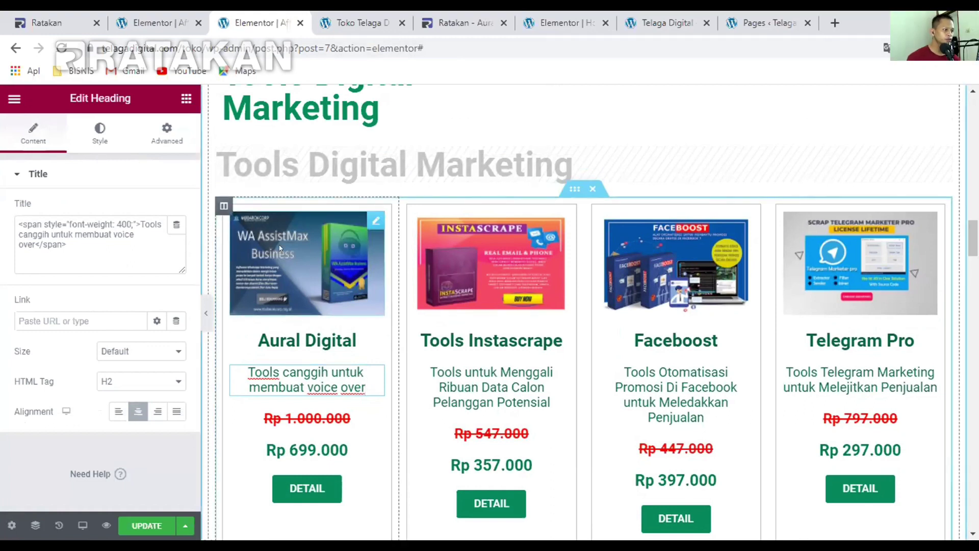
{"action": "left_click", "coordinate": [300, 281]}
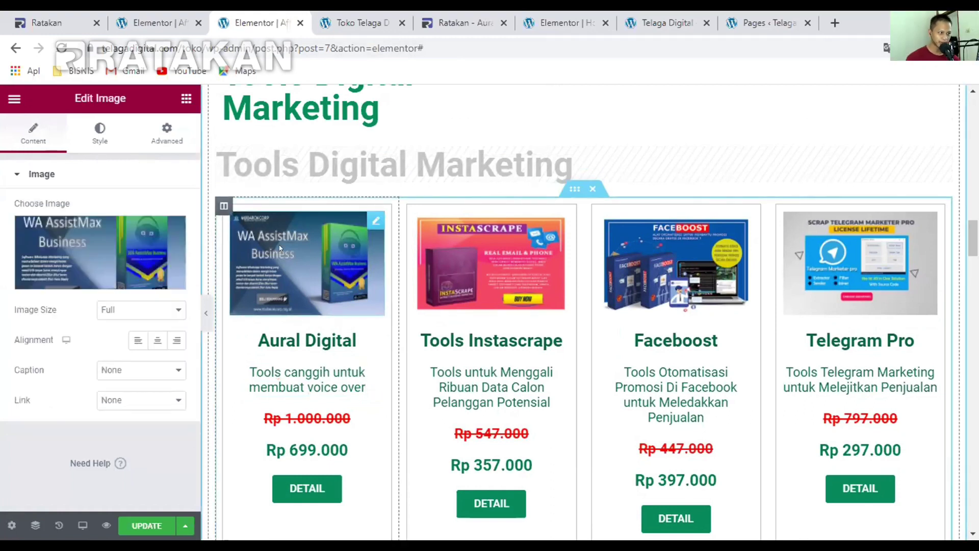
{"action": "left_click", "coordinate": [447, 23]}
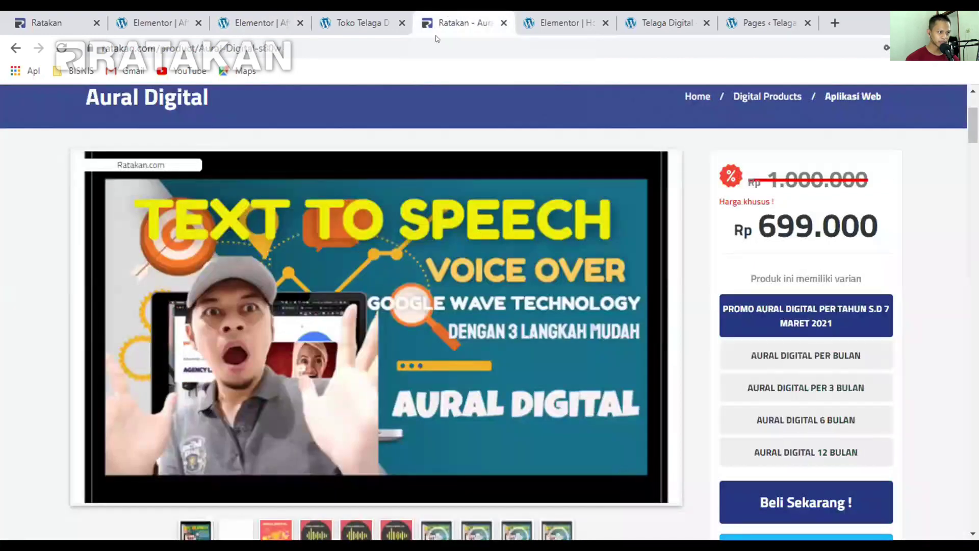
{"action": "scroll", "coordinate": [448, 233], "scroll_direction": "down", "scroll_amount": 1}
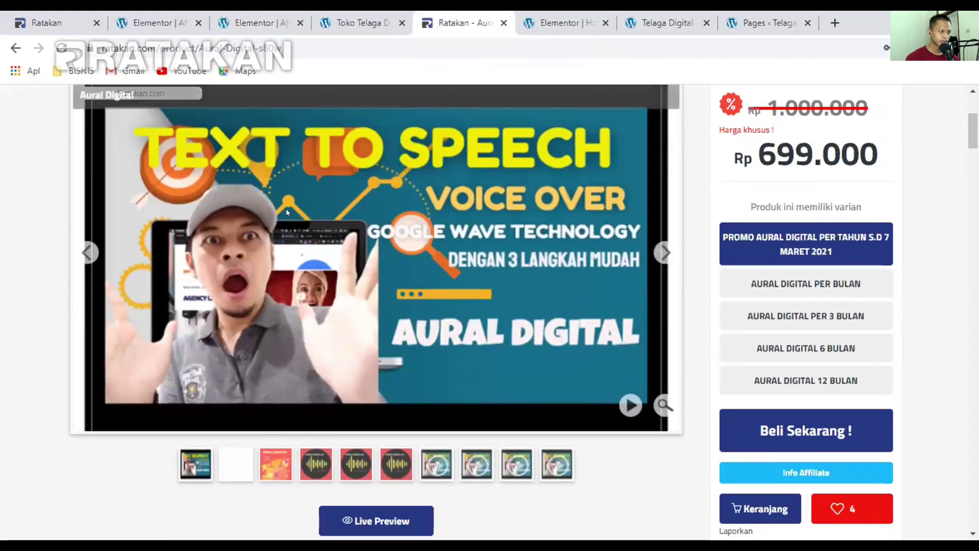
{"action": "right_click", "coordinate": [384, 199]}
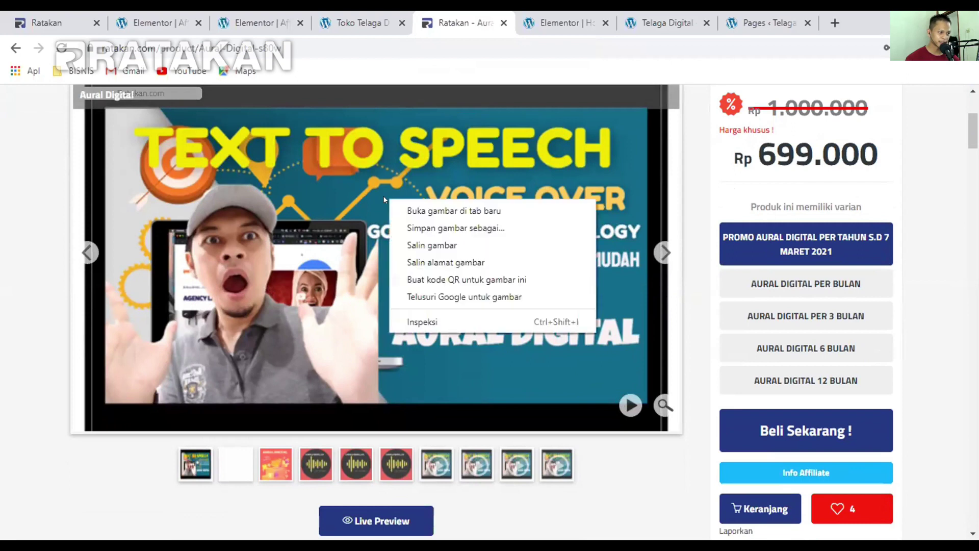
{"action": "left_click", "coordinate": [449, 227]}
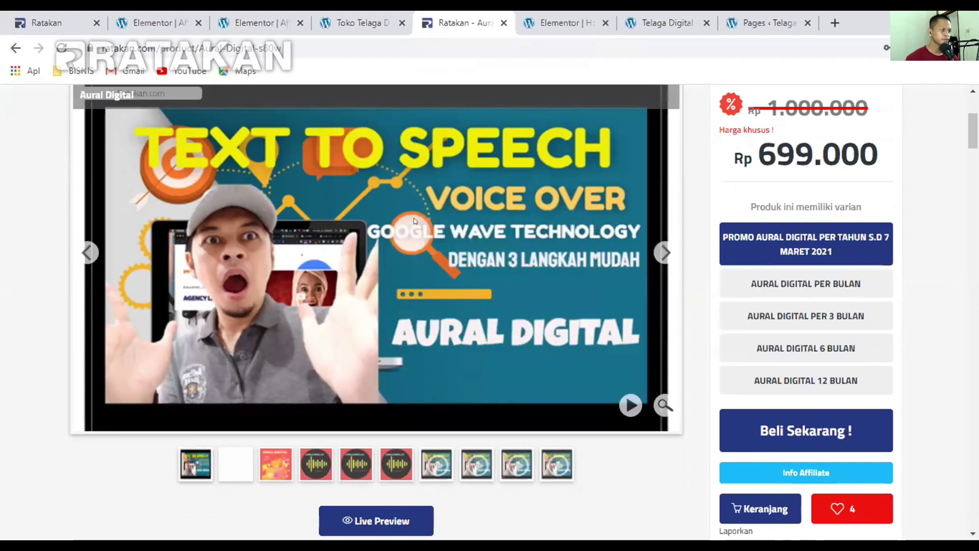
{"action": "scroll", "coordinate": [405, 207], "scroll_direction": "down", "scroll_amount": 1}
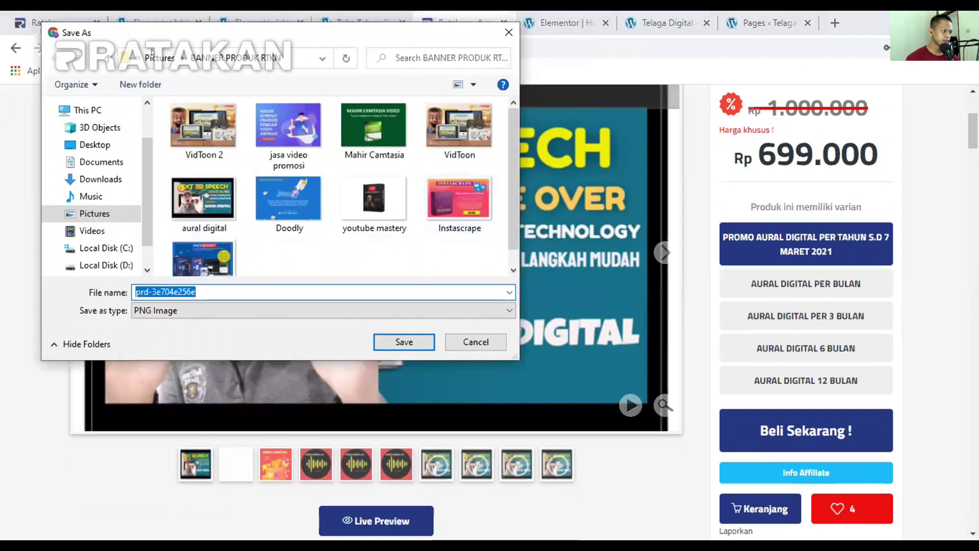
{"action": "left_click", "coordinate": [95, 164]}
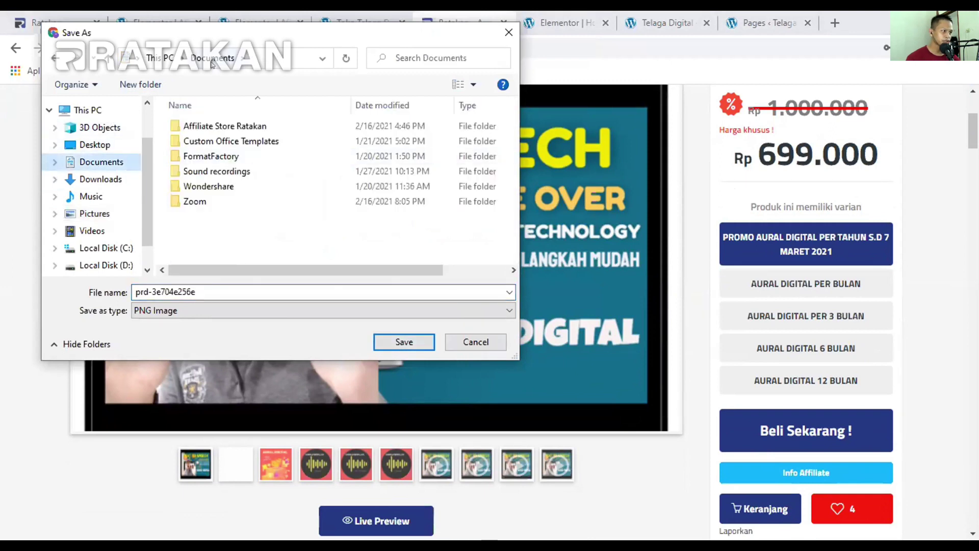
{"action": "left_click", "coordinate": [400, 341]}
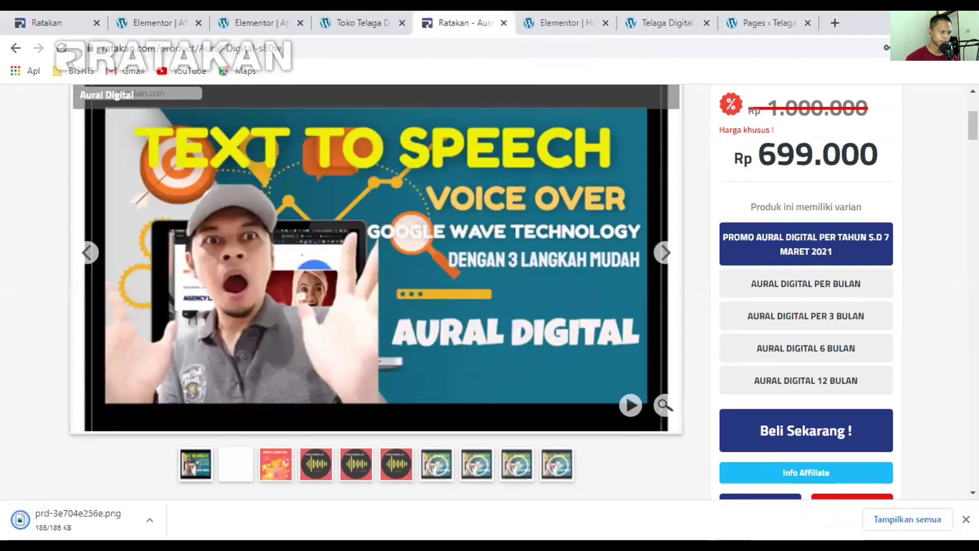
Return to the Elementor editor and select the WA AssistMax Business image in the Aural Digital card for replacement
{"action": "left_click", "coordinate": [265, 16]}
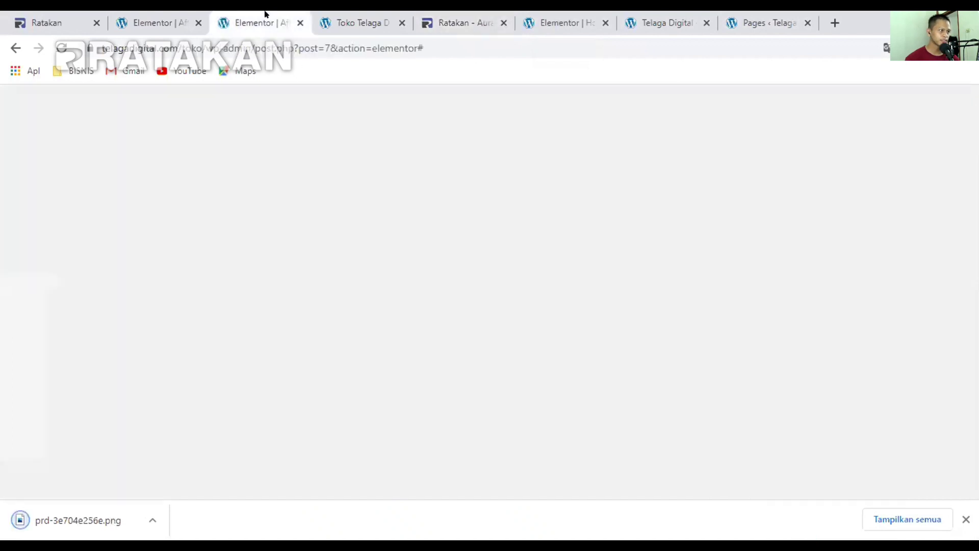
{"action": "left_click", "coordinate": [360, 386]}
{"action": "left_click", "coordinate": [287, 255]}
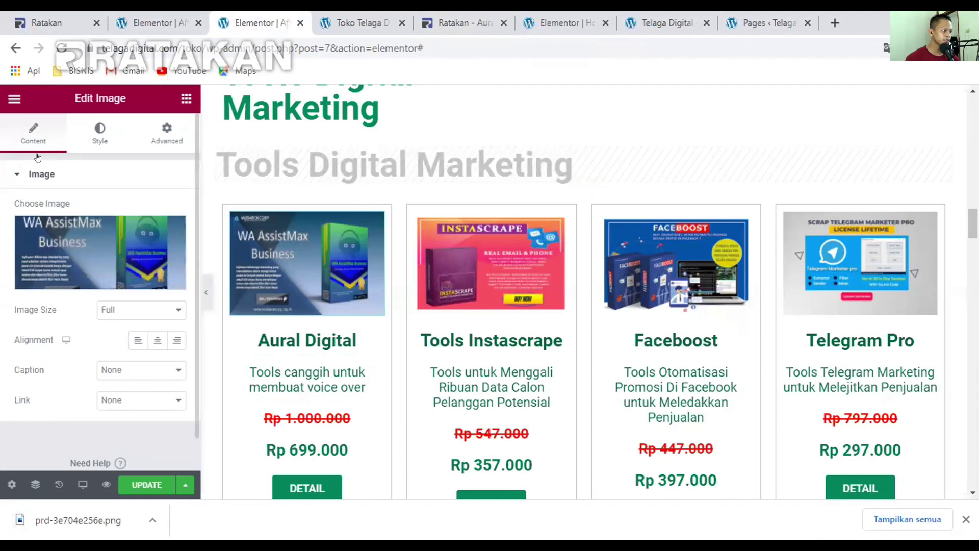
Upload prd-3e704e256e from the Documents folder as the replacement image for the Aural Digital card
{"action": "mouse_move", "coordinate": [84, 262]}
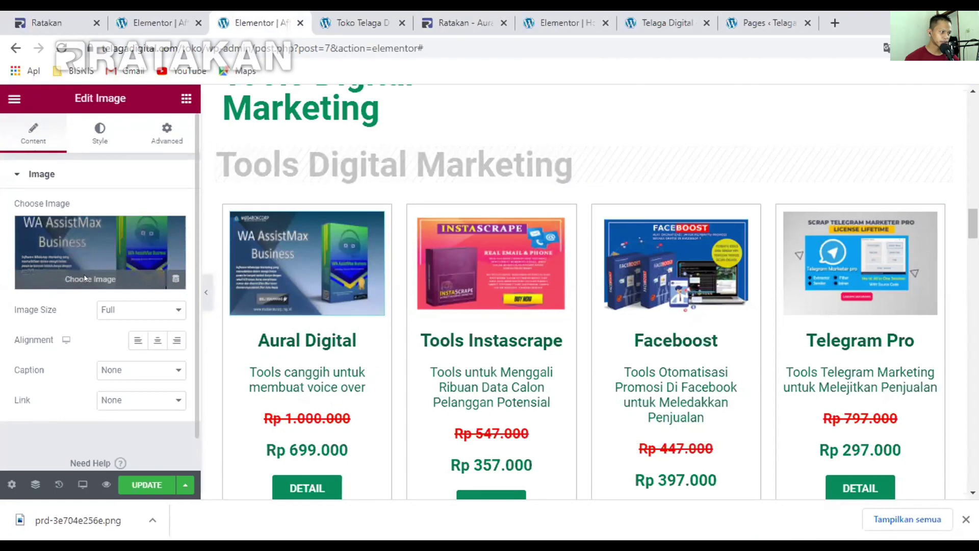
{"action": "left_click", "coordinate": [84, 279]}
{"action": "left_click", "coordinate": [55, 156]}
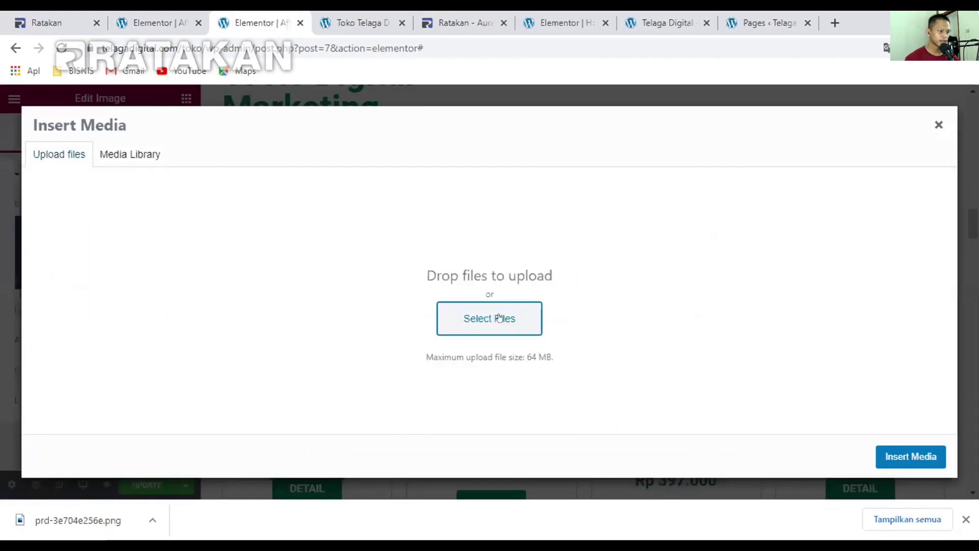
{"action": "left_click", "coordinate": [499, 318]}
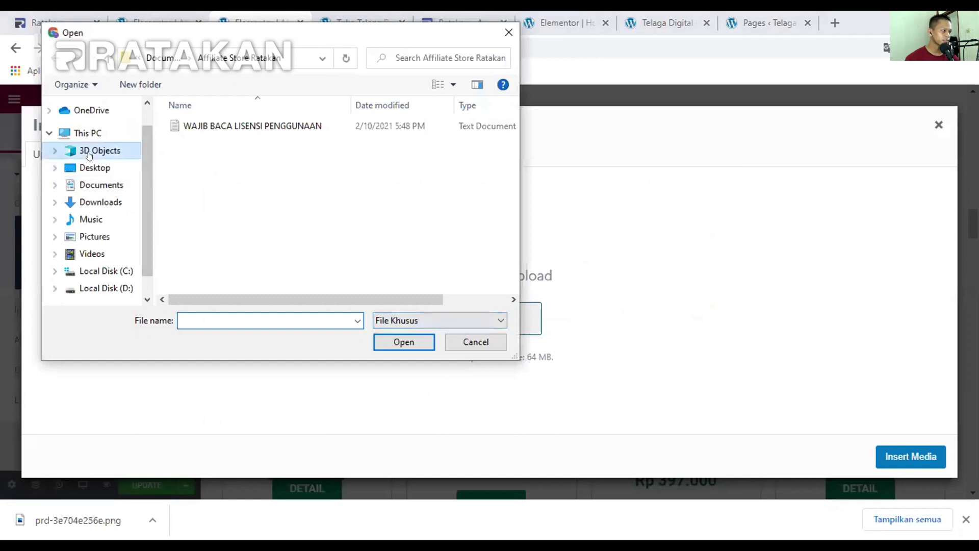
{"action": "left_click", "coordinate": [84, 203]}
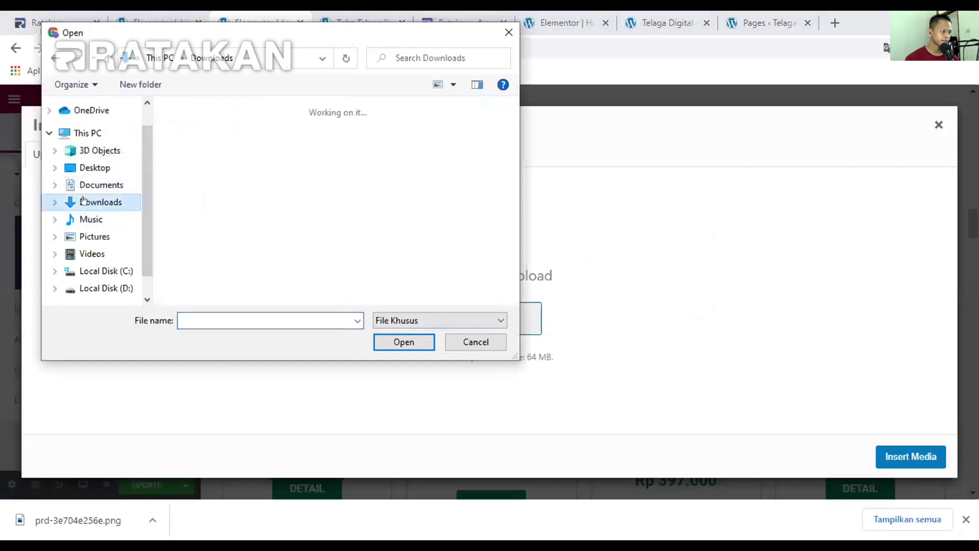
{"action": "left_click", "coordinate": [76, 188]}
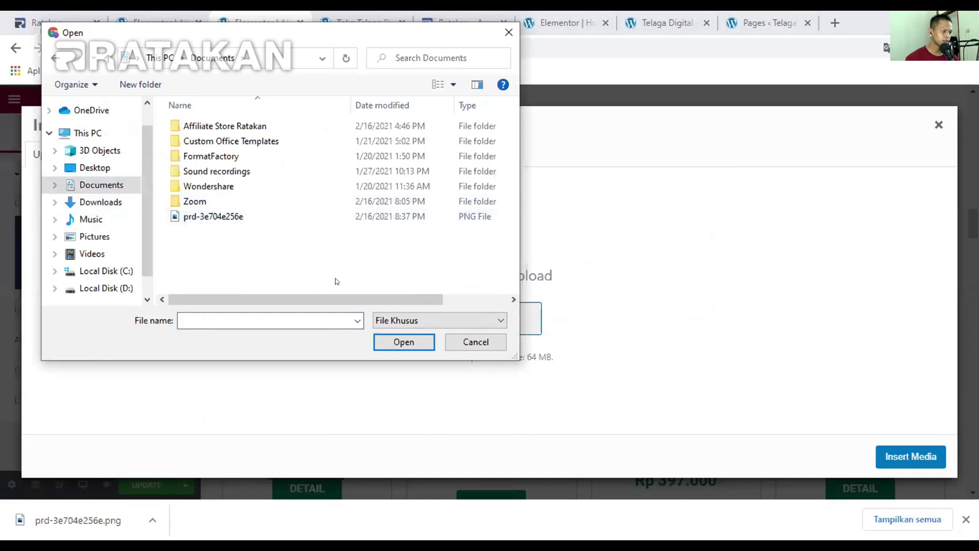
{"action": "right_click", "coordinate": [505, 306]}
{"action": "left_click", "coordinate": [586, 330]}
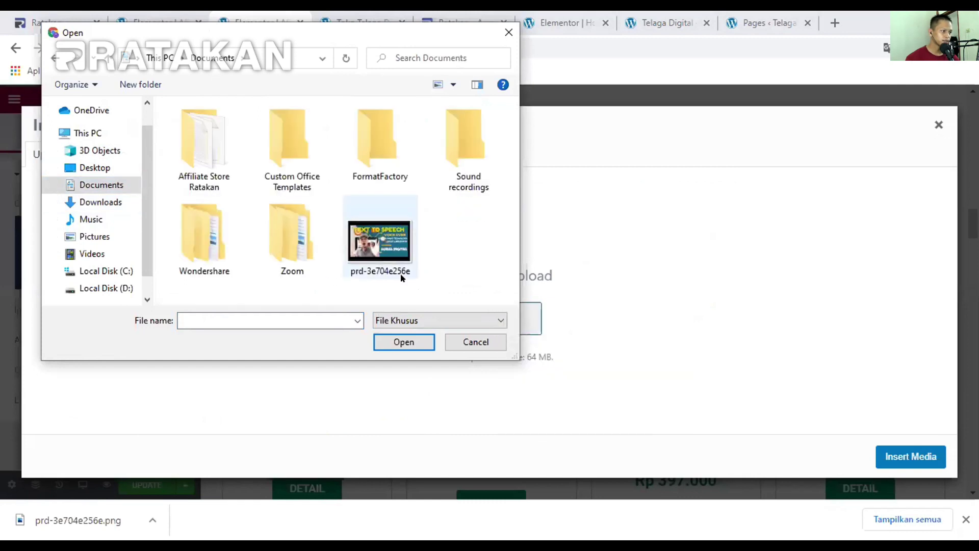
{"action": "left_click", "coordinate": [374, 230]}
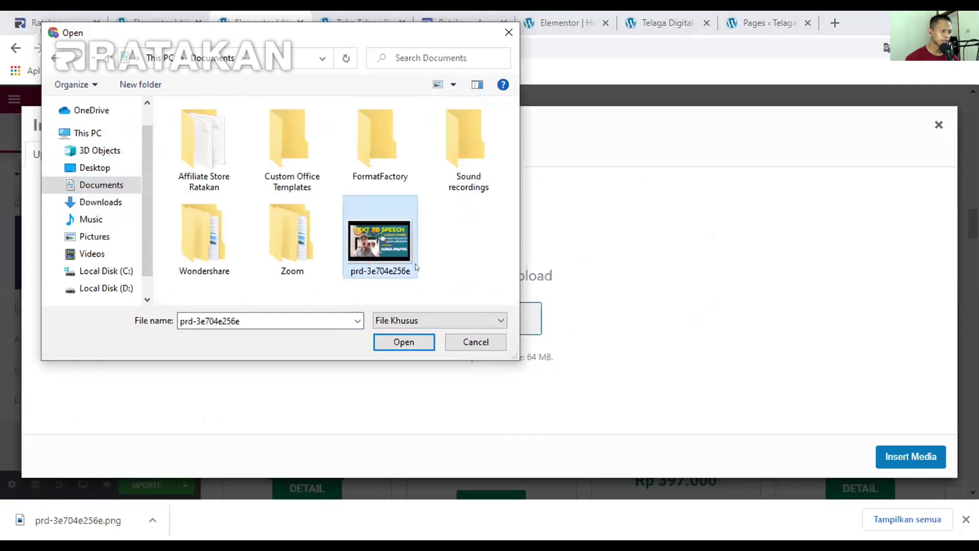
{"action": "double_click", "coordinate": [378, 229]}
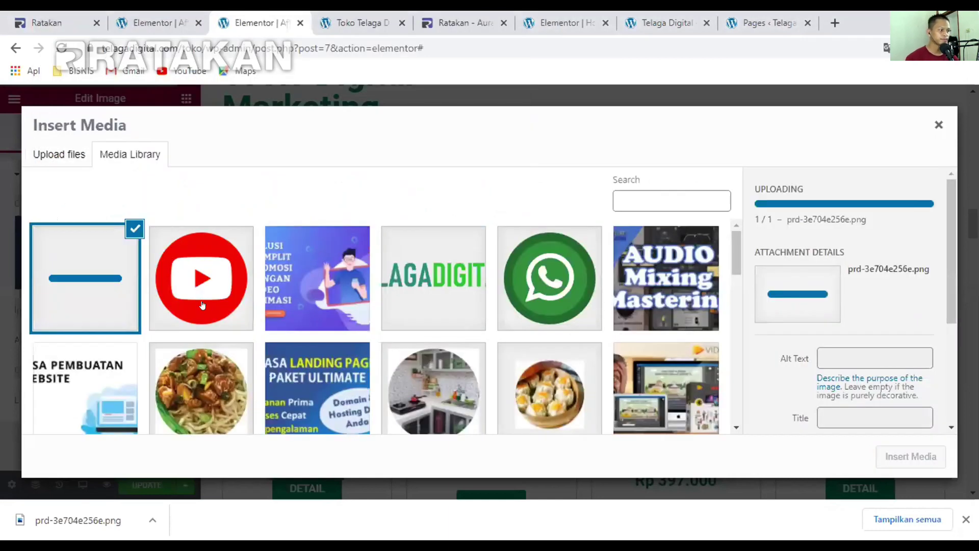
Insert the uploaded prd-3e704e256e.png from the media library into the Aural Digital card
{"action": "left_click", "coordinate": [284, 301]}
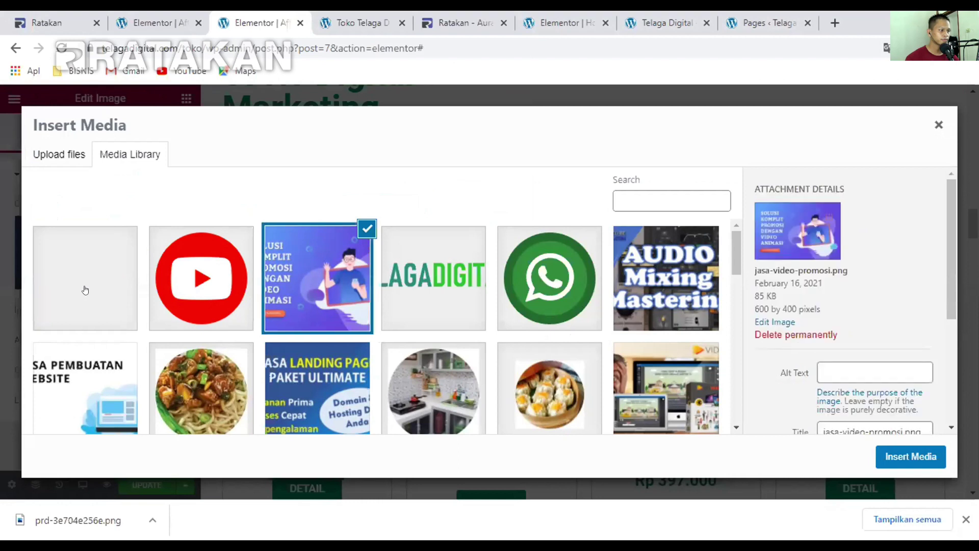
{"action": "left_click", "coordinate": [86, 289]}
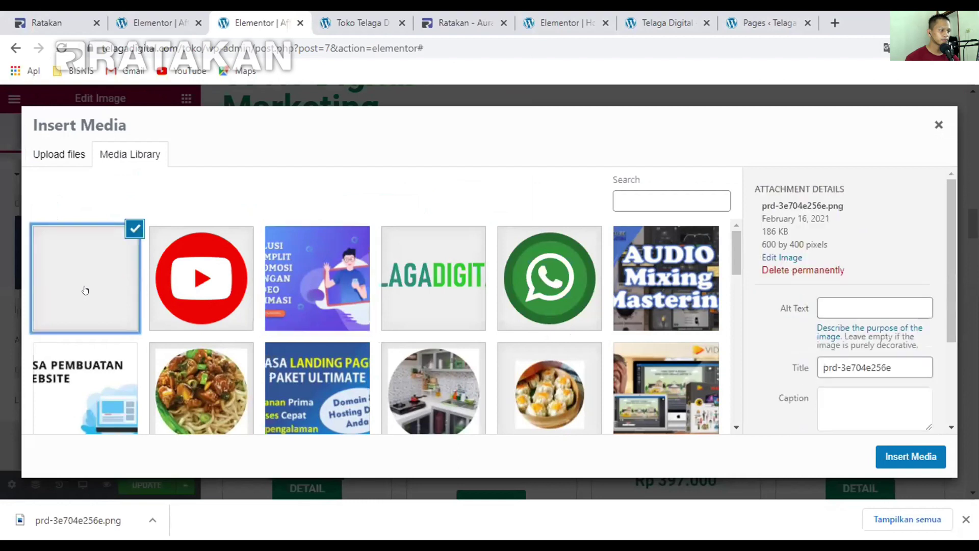
{"action": "left_click", "coordinate": [904, 456]}
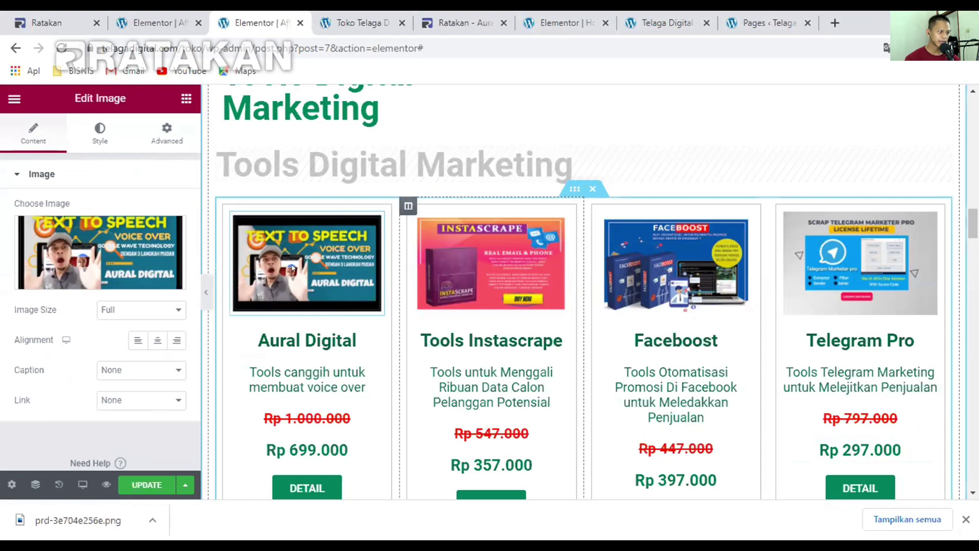
Compare the Aural Digital card's image, title and prices with its Ratakan product page
{"action": "left_click", "coordinate": [459, 23]}
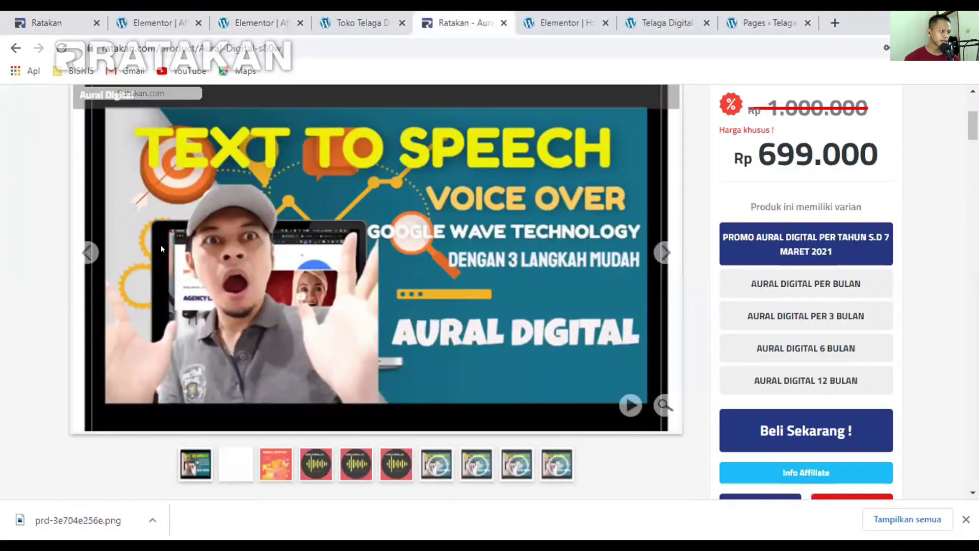
{"action": "left_click", "coordinate": [90, 252]}
{"action": "scroll", "coordinate": [452, 344], "scroll_direction": "down", "scroll_amount": 2}
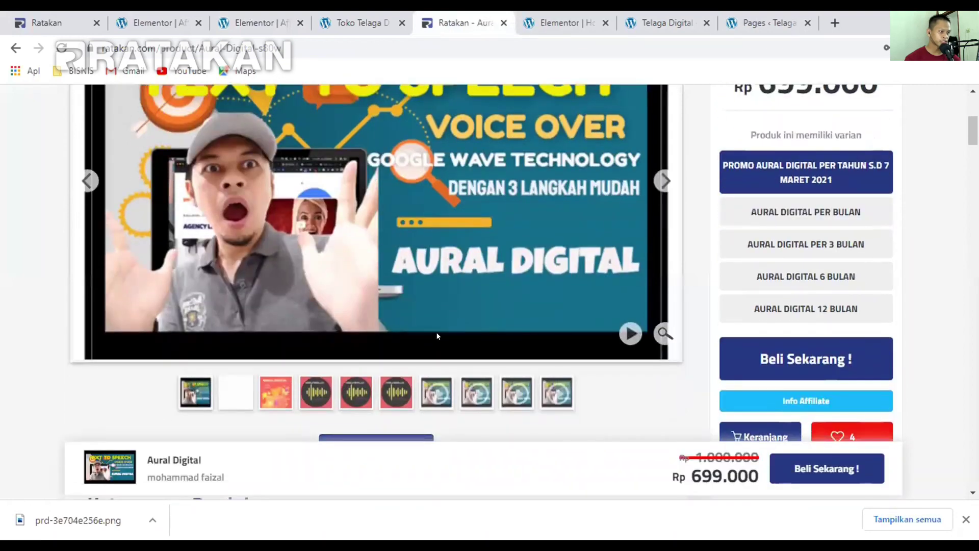
{"action": "left_click", "coordinate": [245, 22]}
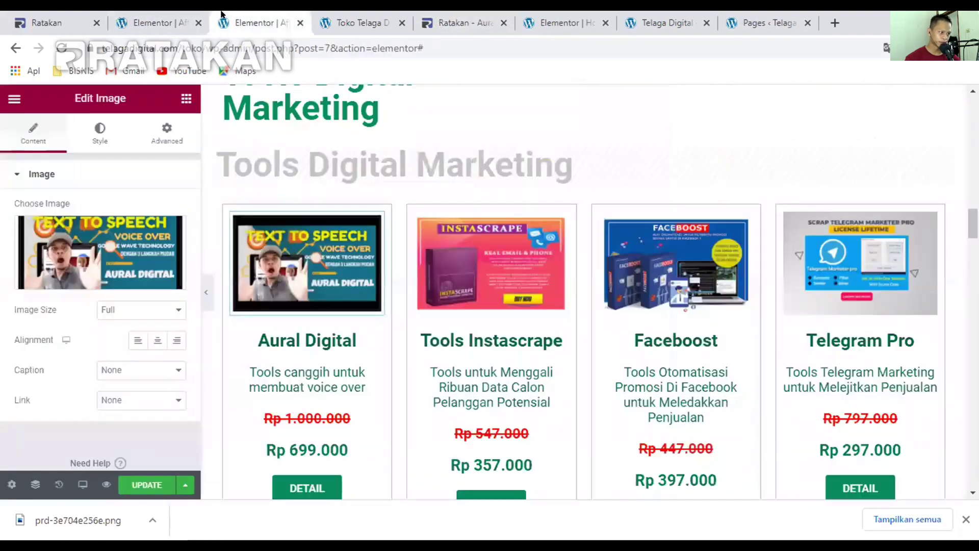
{"action": "scroll", "coordinate": [315, 291], "scroll_direction": "down", "scroll_amount": 2}
{"action": "scroll", "coordinate": [315, 291], "scroll_direction": "down", "scroll_amount": 2}
{"action": "left_click", "coordinate": [303, 305]}
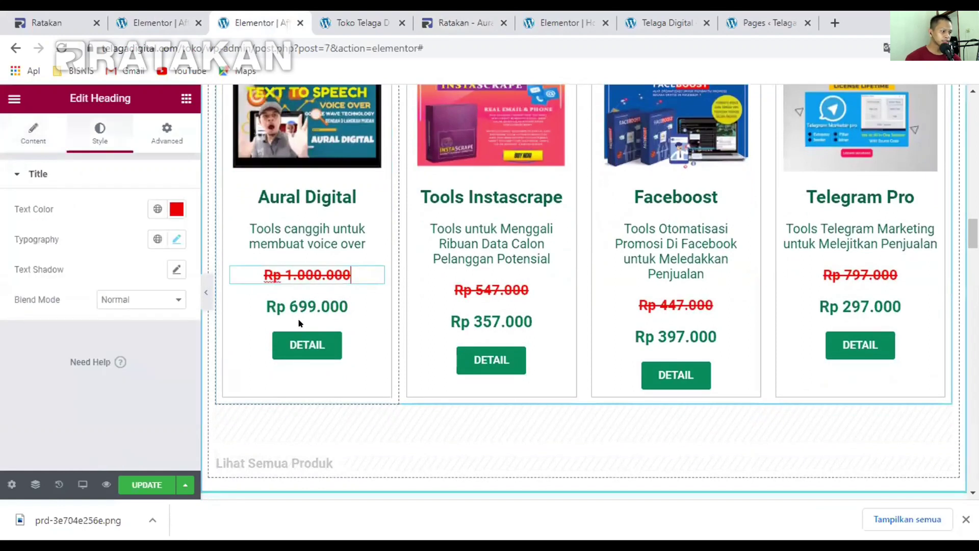
{"action": "left_click", "coordinate": [303, 306]}
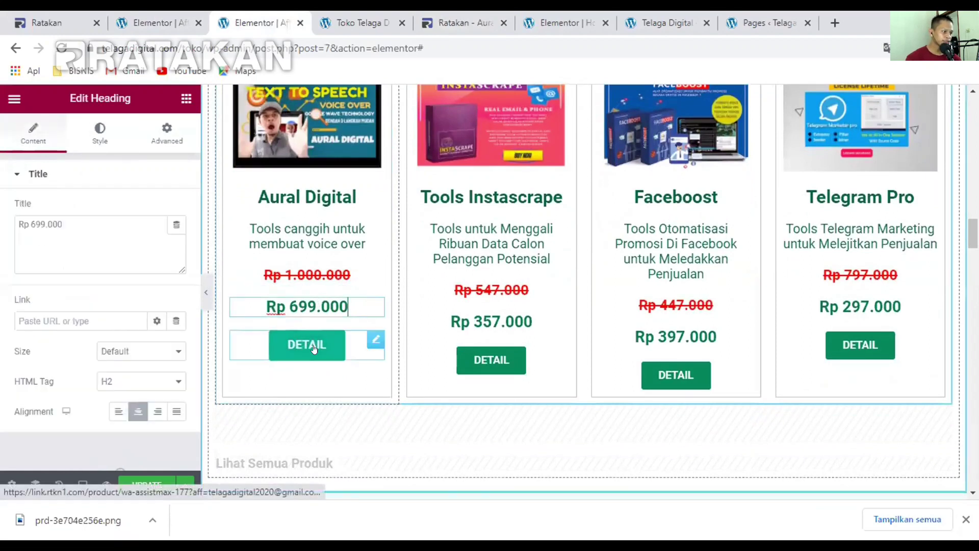
{"action": "scroll", "coordinate": [306, 350], "scroll_direction": "up", "scroll_amount": 2}
{"action": "left_click", "coordinate": [271, 266]}
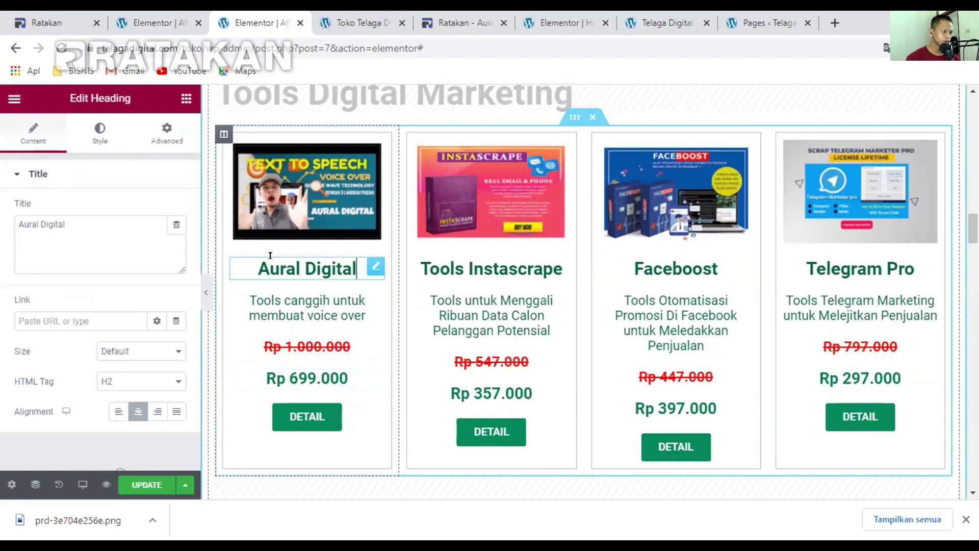
{"action": "scroll", "coordinate": [301, 358], "scroll_direction": "up", "scroll_amount": 2}
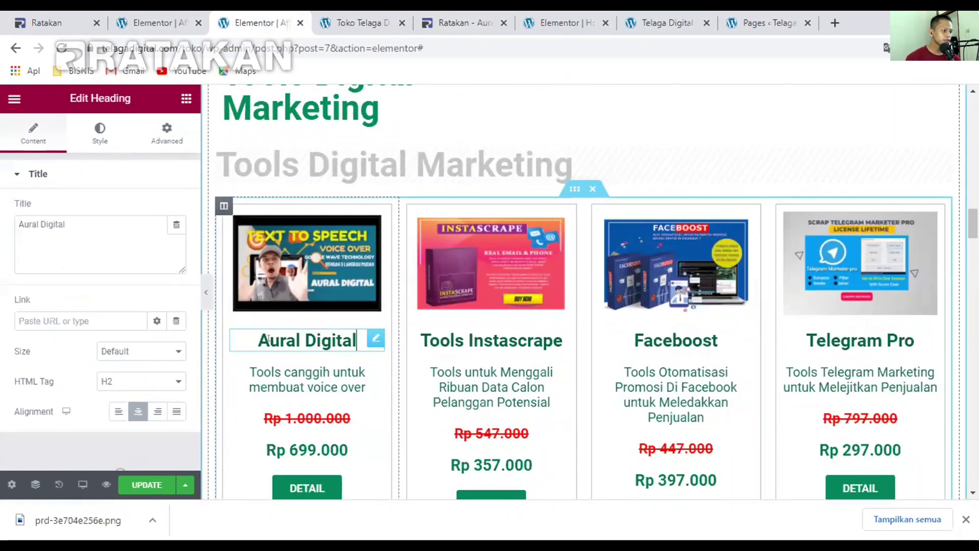
Get the Aural Digital affiliate URL from the affiliate information on its Ratakan product page and copy it
{"action": "left_click", "coordinate": [456, 22]}
{"action": "scroll", "coordinate": [428, 105], "scroll_direction": "up", "scroll_amount": 4}
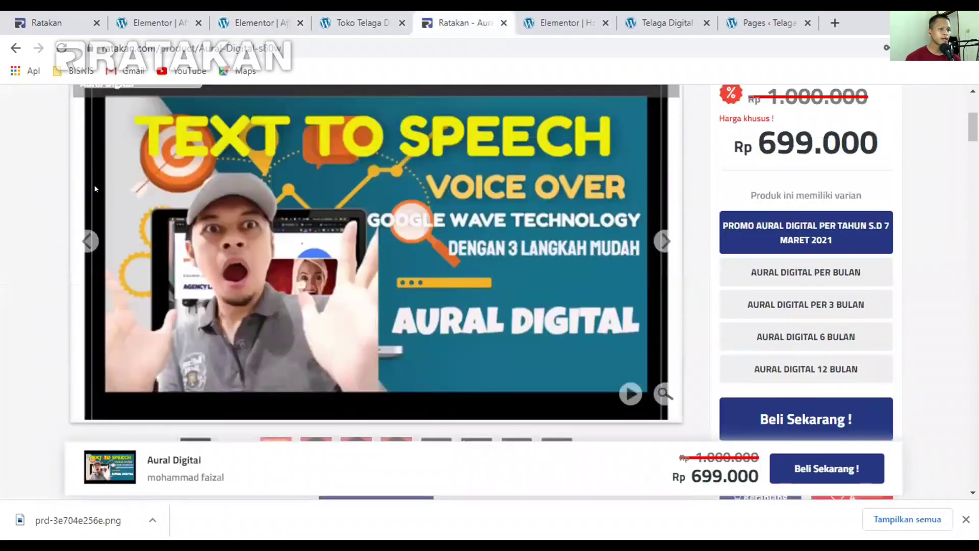
{"action": "scroll", "coordinate": [887, 224], "scroll_direction": "down", "scroll_amount": 4}
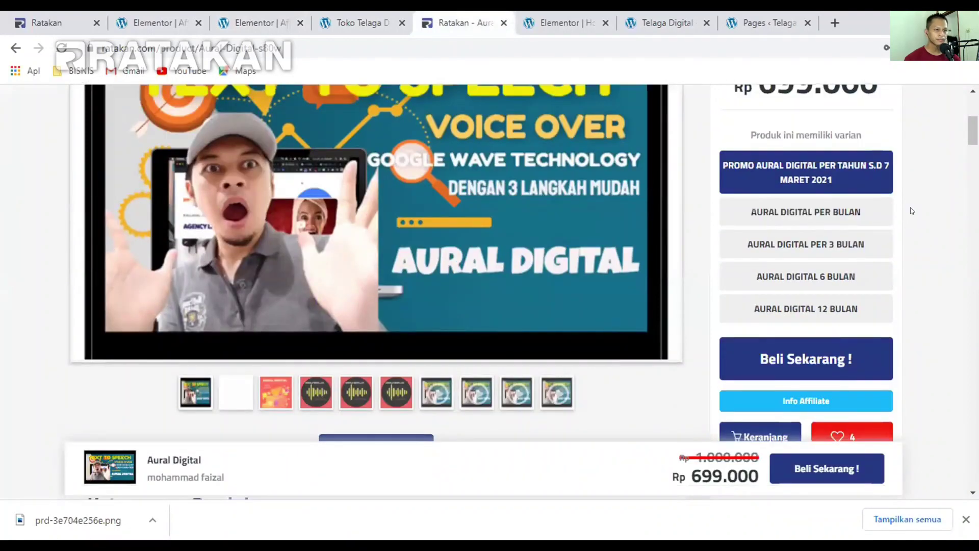
{"action": "scroll", "coordinate": [612, 229], "scroll_direction": "down", "scroll_amount": 2}
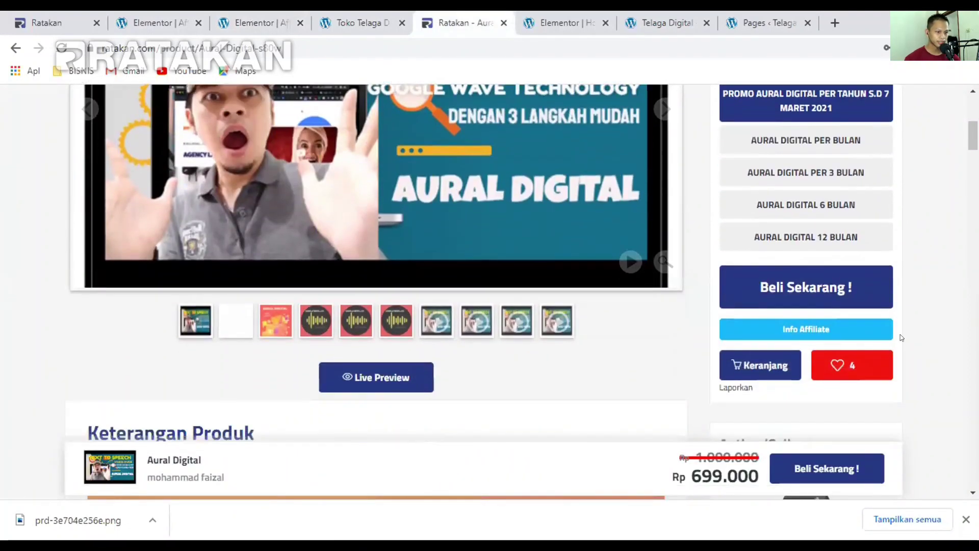
{"action": "scroll", "coordinate": [691, 294], "scroll_direction": "down", "scroll_amount": 2}
{"action": "scroll", "coordinate": [690, 294], "scroll_direction": "up", "scroll_amount": 1}
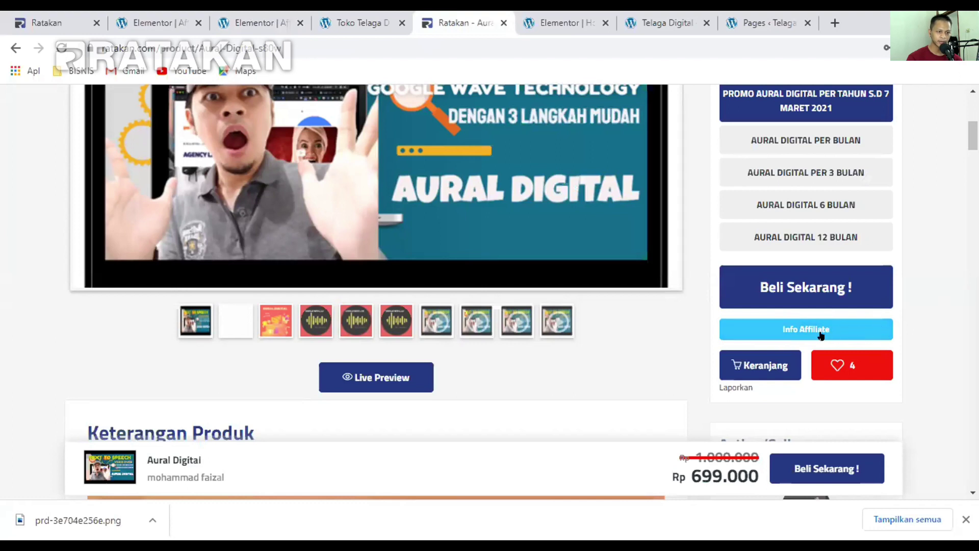
{"action": "left_click", "coordinate": [786, 326]}
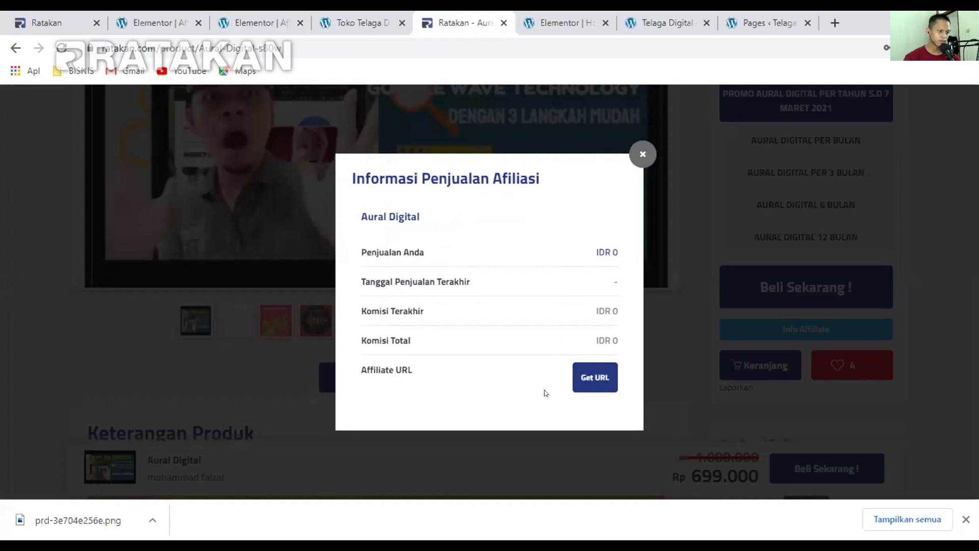
{"action": "left_click", "coordinate": [590, 376]}
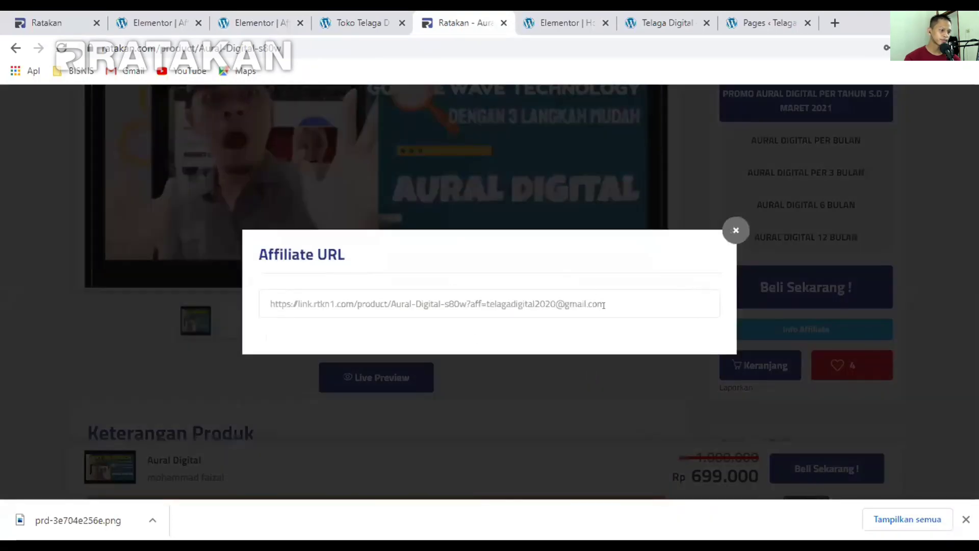
{"action": "left_click_drag", "start_coordinate": [604, 304], "coordinate": [253, 291]}
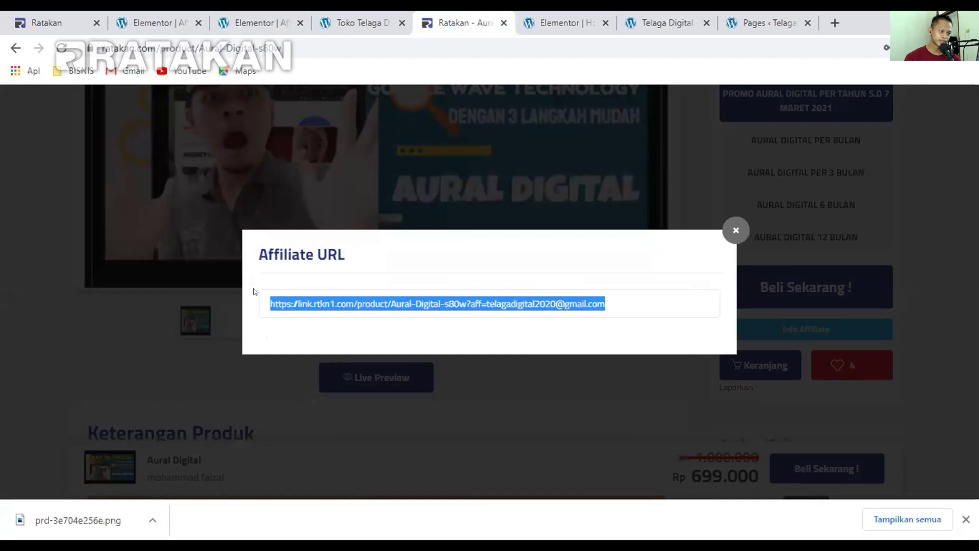
{"action": "right_click", "coordinate": [381, 301]}
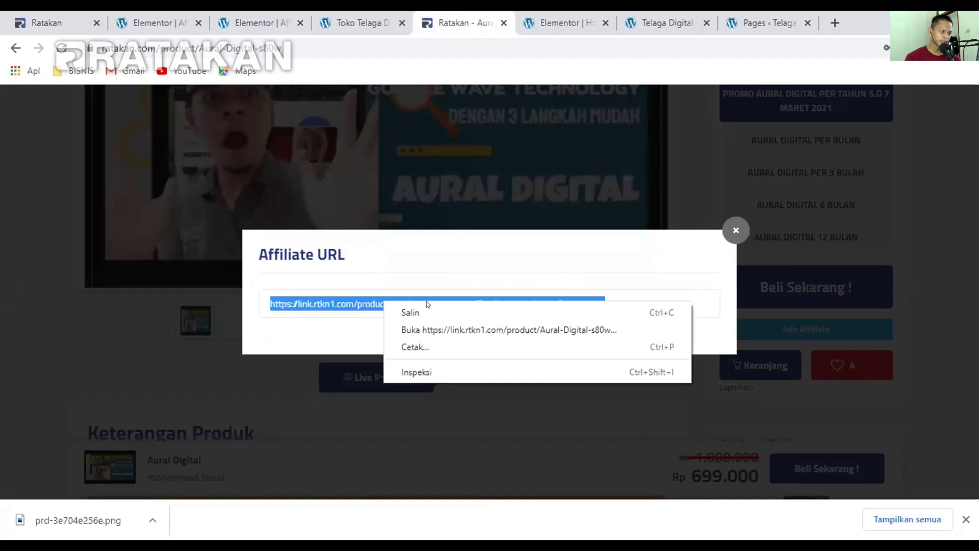
{"action": "left_click", "coordinate": [436, 309]}
Replace the link of the Aural Digital card's DETAIL button in Elementor with the copied affiliate URL
{"action": "left_click", "coordinate": [257, 15]}
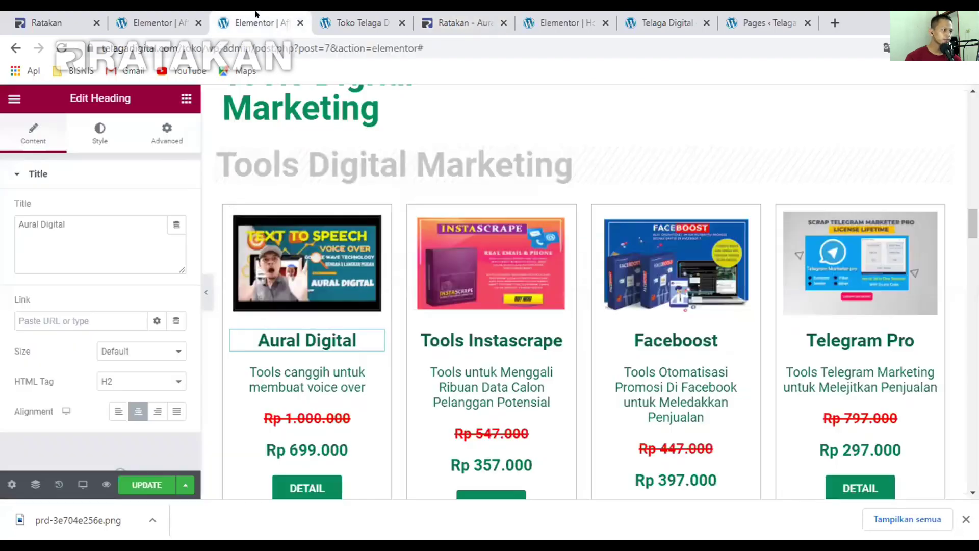
{"action": "scroll", "coordinate": [382, 371], "scroll_direction": "down", "scroll_amount": 3}
{"action": "scroll", "coordinate": [313, 268], "scroll_direction": "down", "scroll_amount": 4}
{"action": "scroll", "coordinate": [313, 268], "scroll_direction": "up", "scroll_amount": 4}
{"action": "scroll", "coordinate": [290, 244], "scroll_direction": "up", "scroll_amount": 3}
{"action": "scroll", "coordinate": [289, 243], "scroll_direction": "down", "scroll_amount": 3}
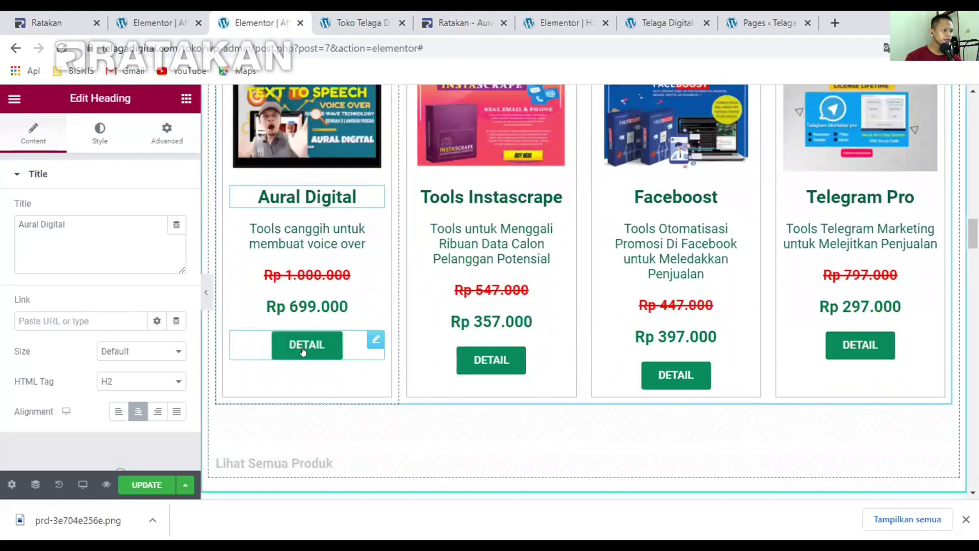
{"action": "left_click", "coordinate": [304, 345]}
{"action": "left_click", "coordinate": [84, 284]}
{"action": "key", "text": "ctrl+a"}
{"action": "key", "text": "BackSpace"}
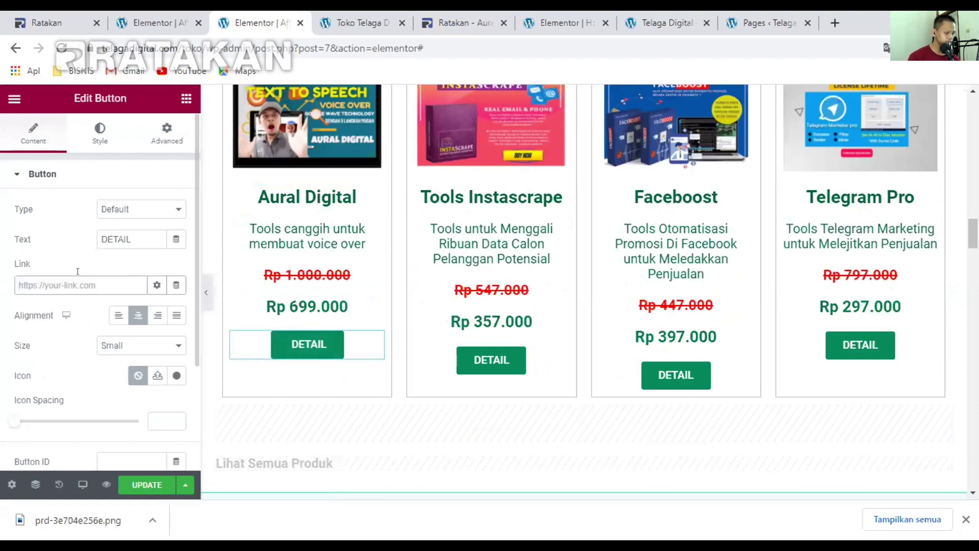
{"action": "key", "text": "ctrl+v"}
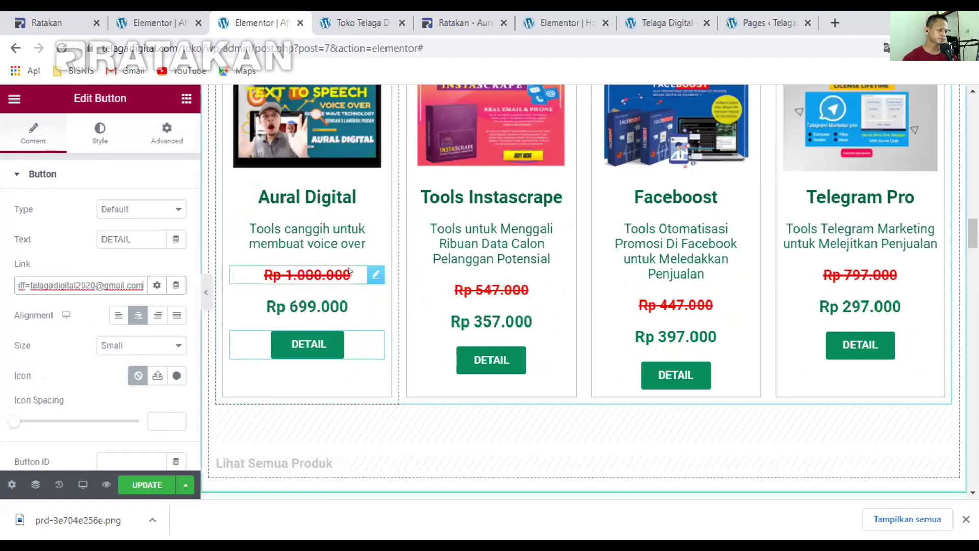
Close the affiliate URL popup on the Aural Digital product page and switch to the Ratakan affiliate dashboard
{"action": "left_click", "coordinate": [364, 22]}
{"action": "left_click", "coordinate": [481, 15]}
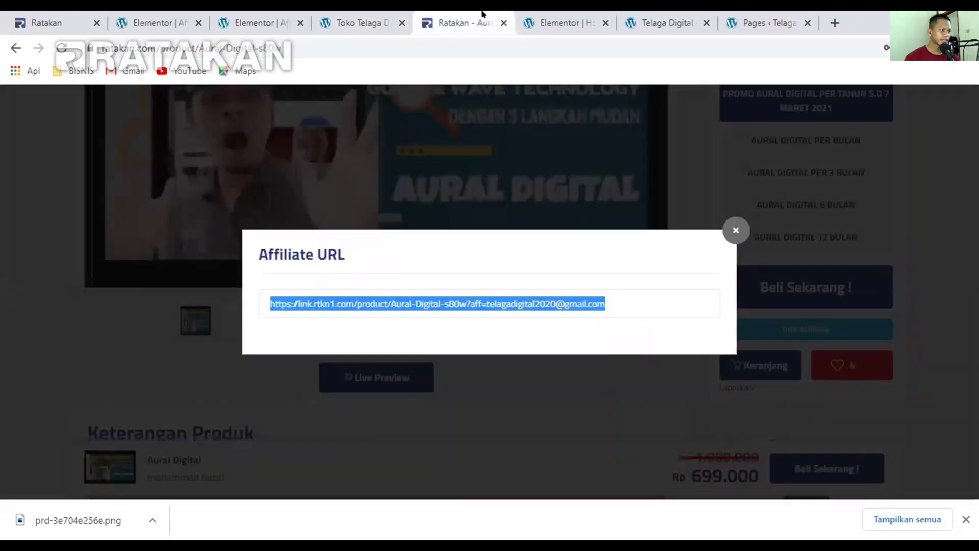
{"action": "left_click", "coordinate": [677, 172]}
{"action": "scroll", "coordinate": [921, 167], "scroll_direction": "up", "scroll_amount": 5}
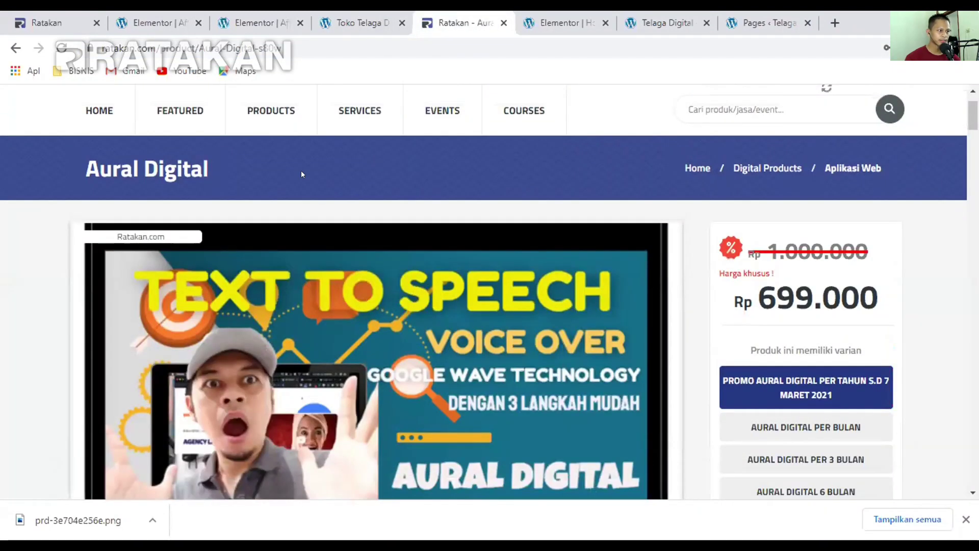
{"action": "scroll", "coordinate": [300, 174], "scroll_direction": "up", "scroll_amount": 2}
{"action": "left_click", "coordinate": [739, 181]}
{"action": "left_click", "coordinate": [385, 133]}
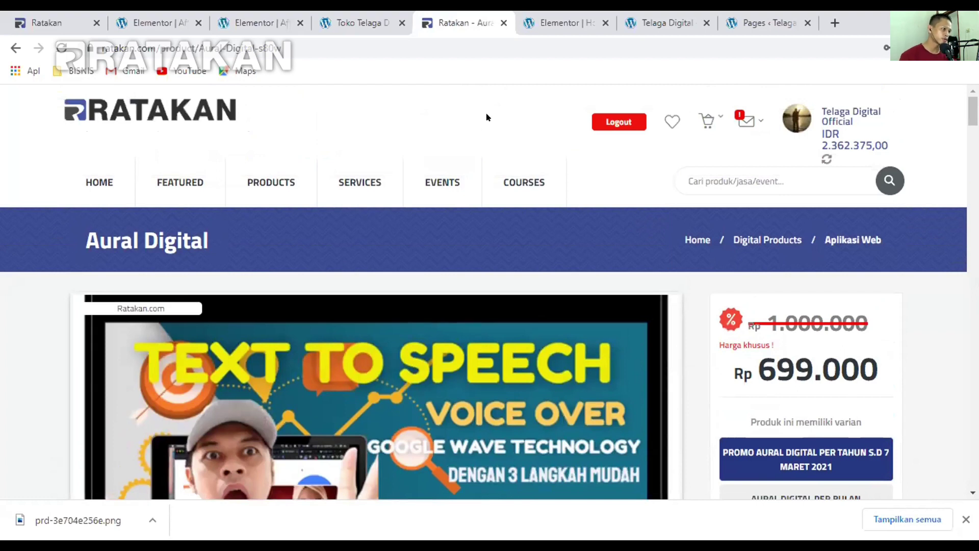
{"action": "left_click", "coordinate": [46, 22]}
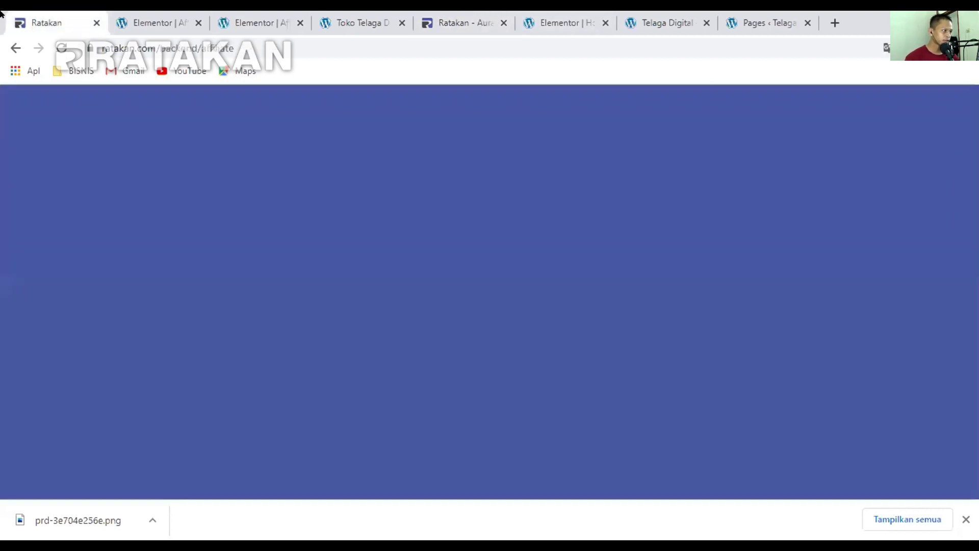
{"action": "scroll", "coordinate": [210, 190], "scroll_direction": "up", "scroll_amount": 5}
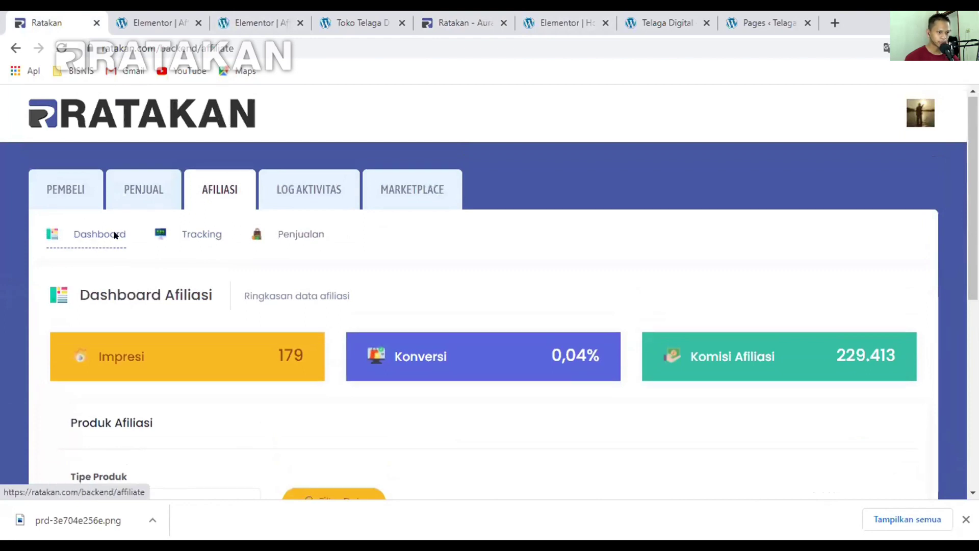
Filter the affiliate product list by "aural digital" and look over that product's affiliate URL options
{"action": "scroll", "coordinate": [110, 235], "scroll_direction": "down", "scroll_amount": 5}
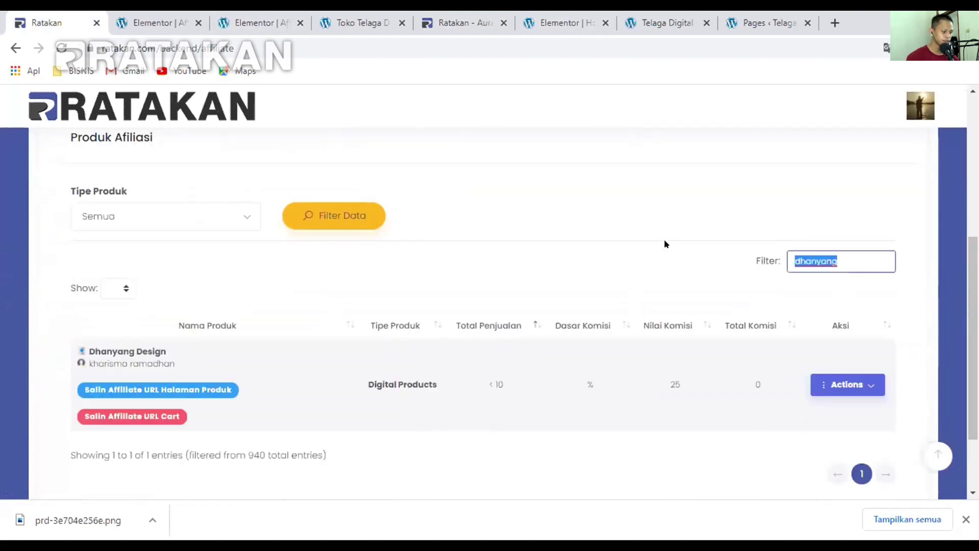
{"action": "type", "text": "aural digital"}
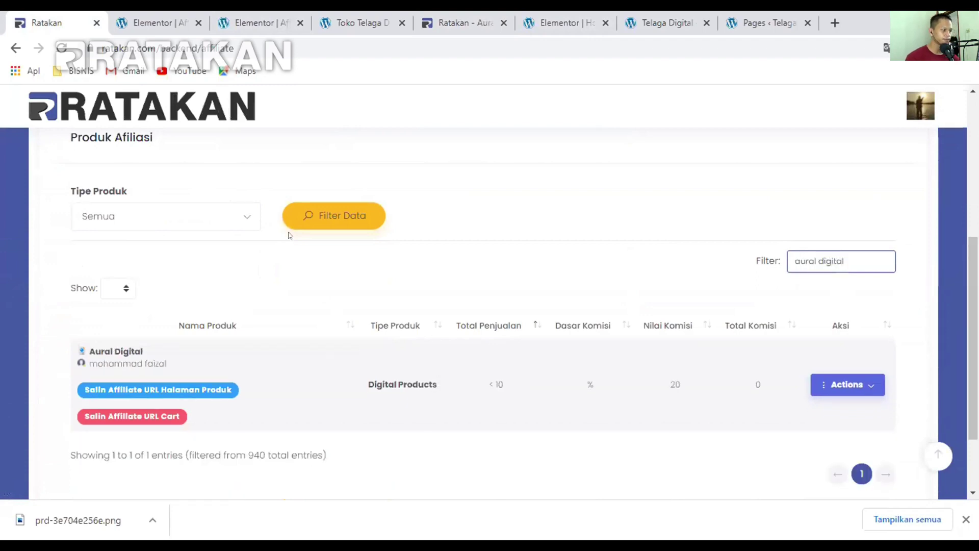
{"action": "scroll", "coordinate": [286, 245], "scroll_direction": "down", "scroll_amount": 2}
{"action": "left_click_drag", "start_coordinate": [151, 259], "coordinate": [83, 247]}
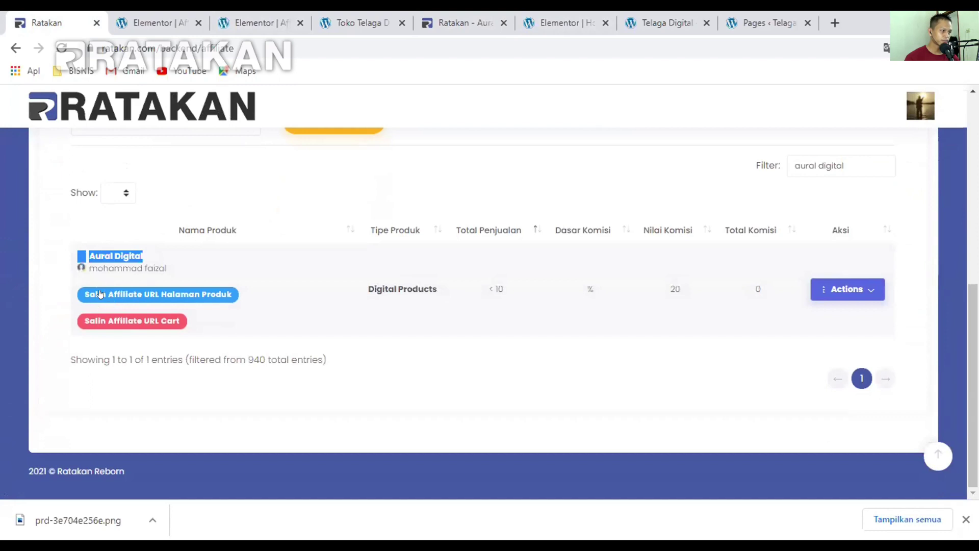
{"action": "scroll", "coordinate": [204, 283], "scroll_direction": "up", "scroll_amount": 7}
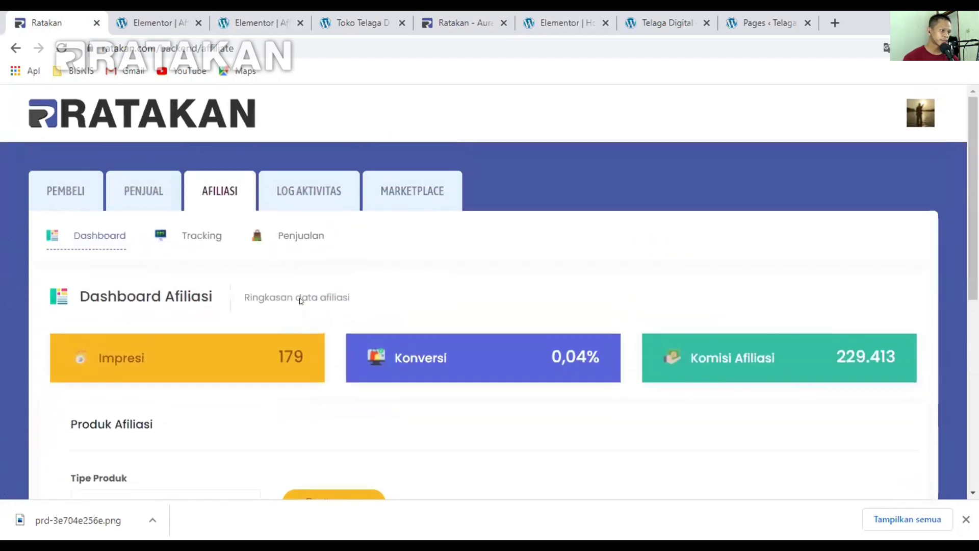
Open the affiliate information on the Aural Digital product page and display its affiliate URL
{"action": "left_click", "coordinate": [356, 22]}
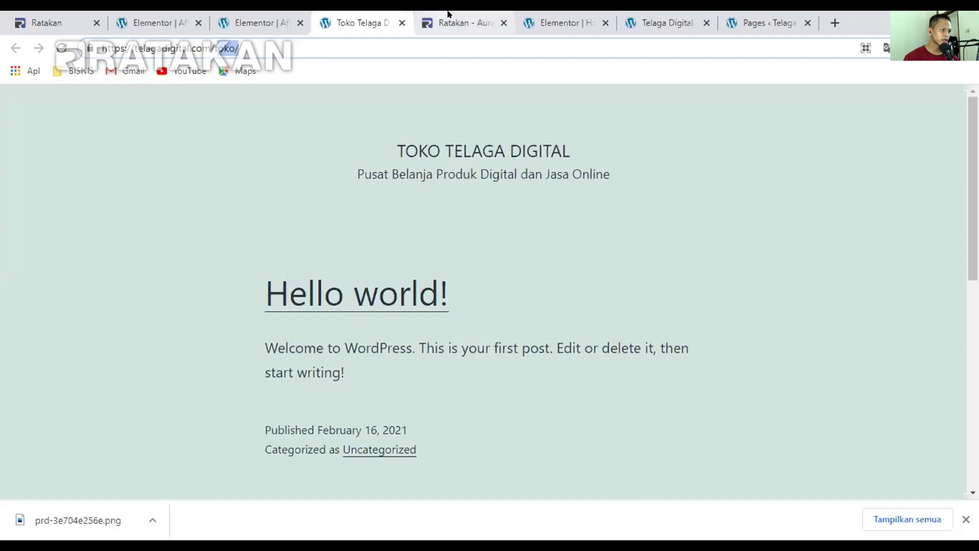
{"action": "left_click", "coordinate": [459, 22]}
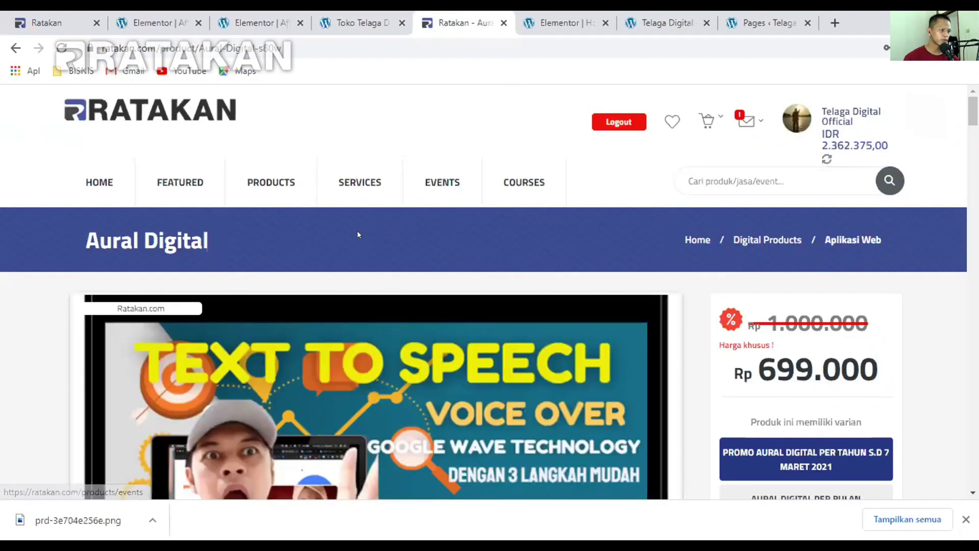
{"action": "scroll", "coordinate": [518, 204], "scroll_direction": "down", "scroll_amount": 3}
{"action": "scroll", "coordinate": [504, 103], "scroll_direction": "down", "scroll_amount": 5}
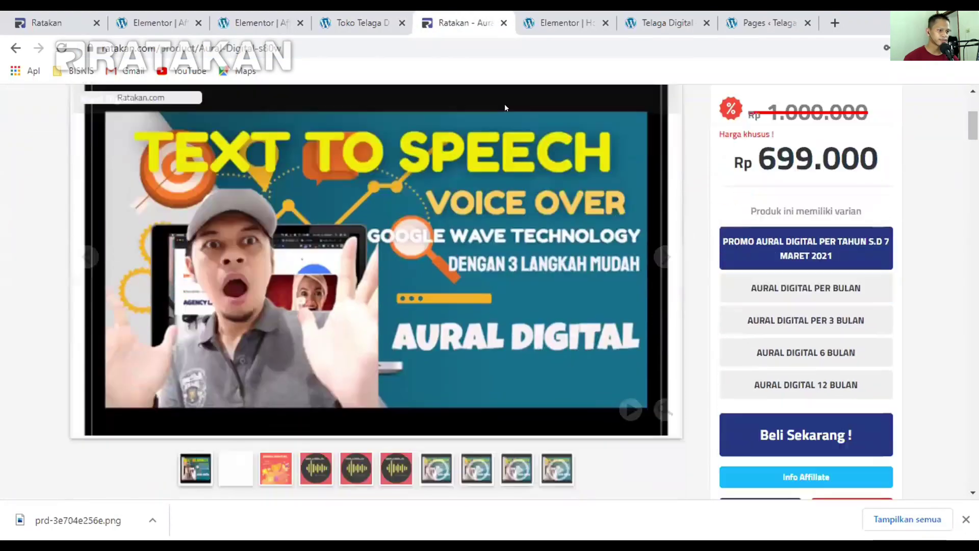
{"action": "left_click", "coordinate": [806, 329]}
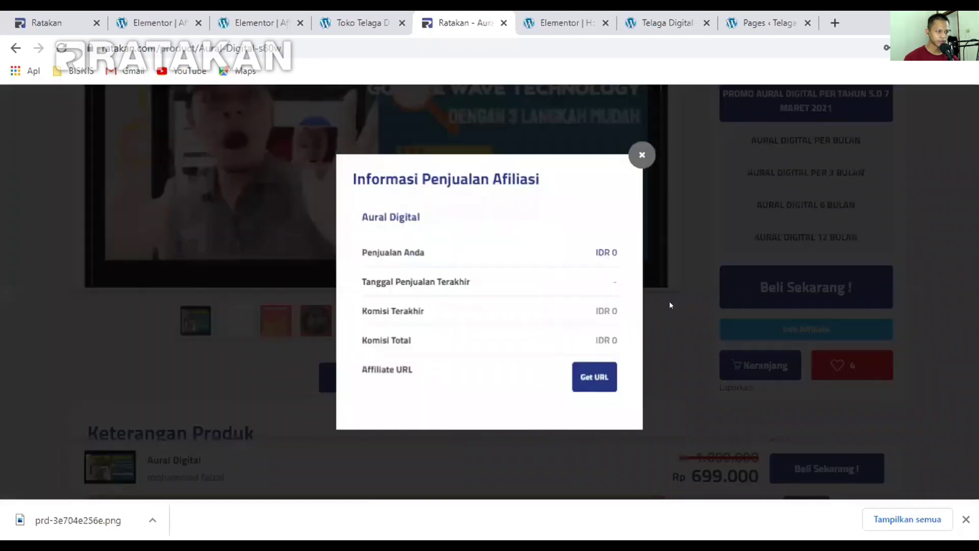
{"action": "left_click", "coordinate": [597, 377]}
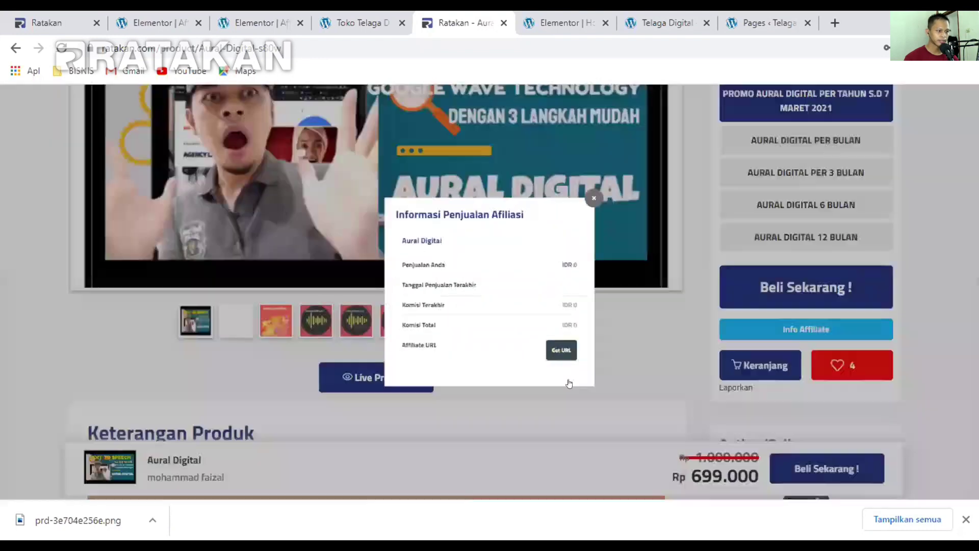
{"action": "left_click", "coordinate": [142, 345]}
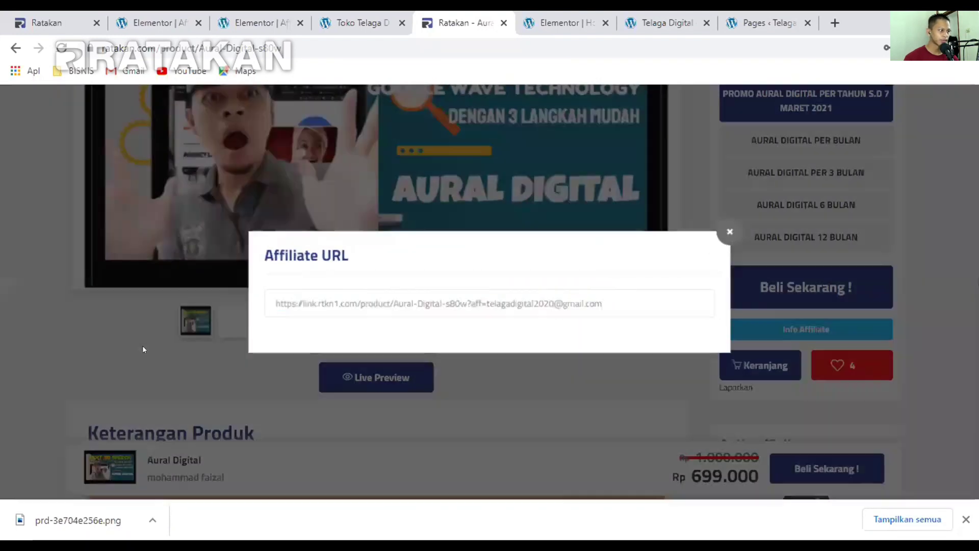
Switch back to the Elementor editor and go to the product cards in the Tools Digital Marketing section
{"action": "left_click", "coordinate": [155, 14]}
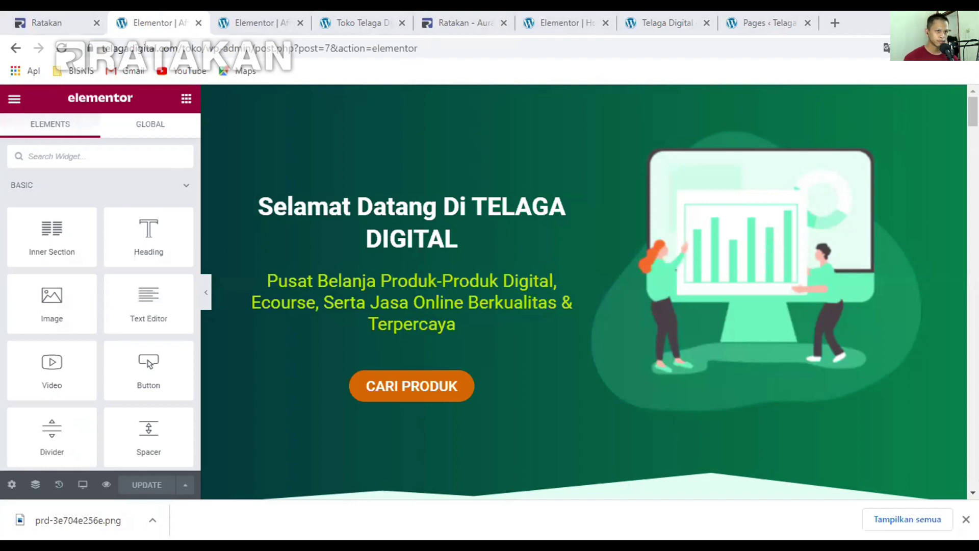
{"action": "scroll", "coordinate": [359, 314], "scroll_direction": "down", "scroll_amount": 5}
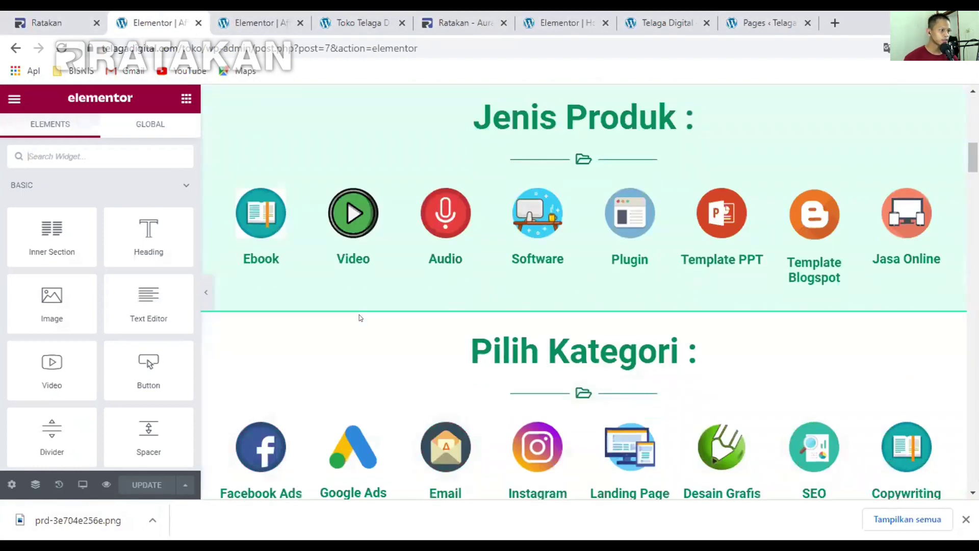
{"action": "left_click", "coordinate": [280, 14]}
{"action": "scroll", "coordinate": [428, 255], "scroll_direction": "up", "scroll_amount": 3}
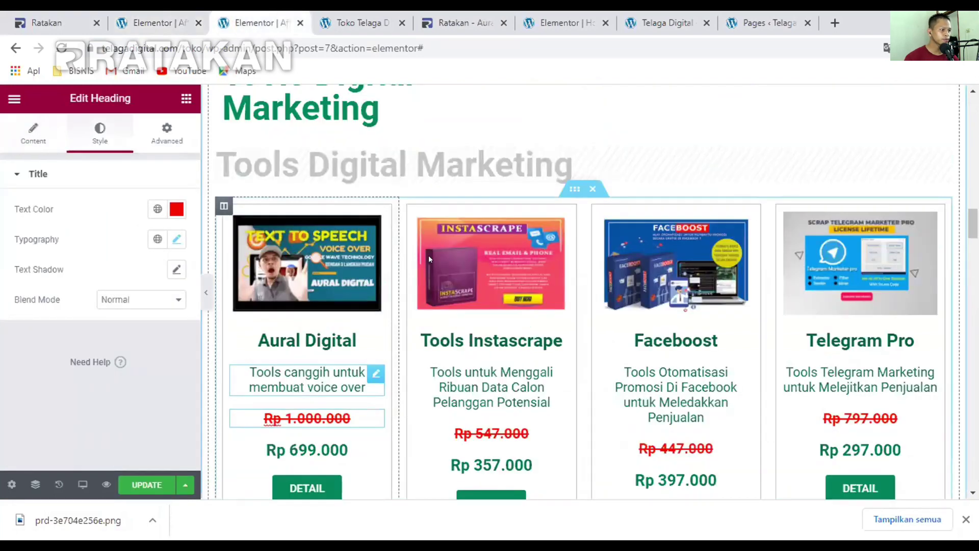
{"action": "scroll", "coordinate": [357, 229], "scroll_direction": "down", "scroll_amount": 3}
{"action": "scroll", "coordinate": [284, 189], "scroll_direction": "up", "scroll_amount": 1}
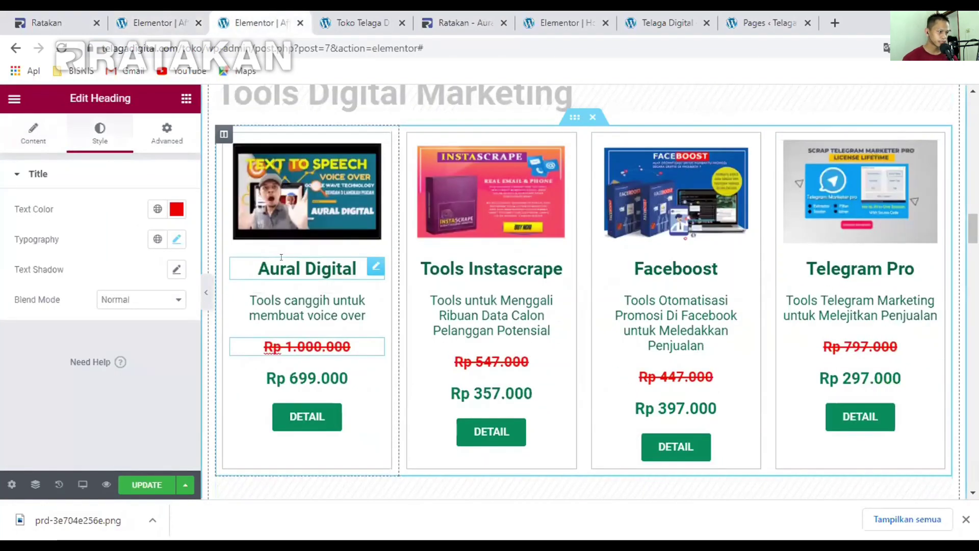
Review the Aural Digital card's title and description headings, and examine the title's typography size setting
{"action": "left_click", "coordinate": [319, 269]}
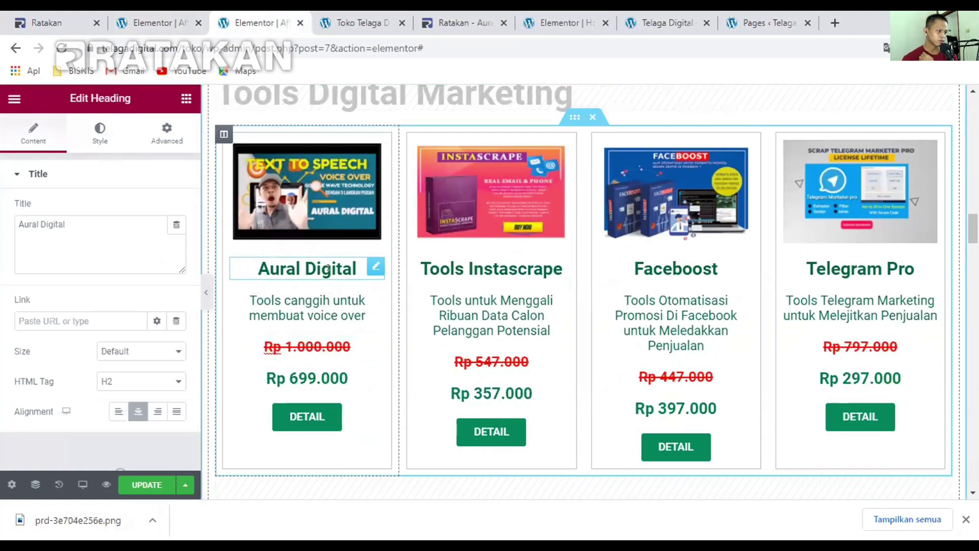
{"action": "left_click", "coordinate": [315, 296]}
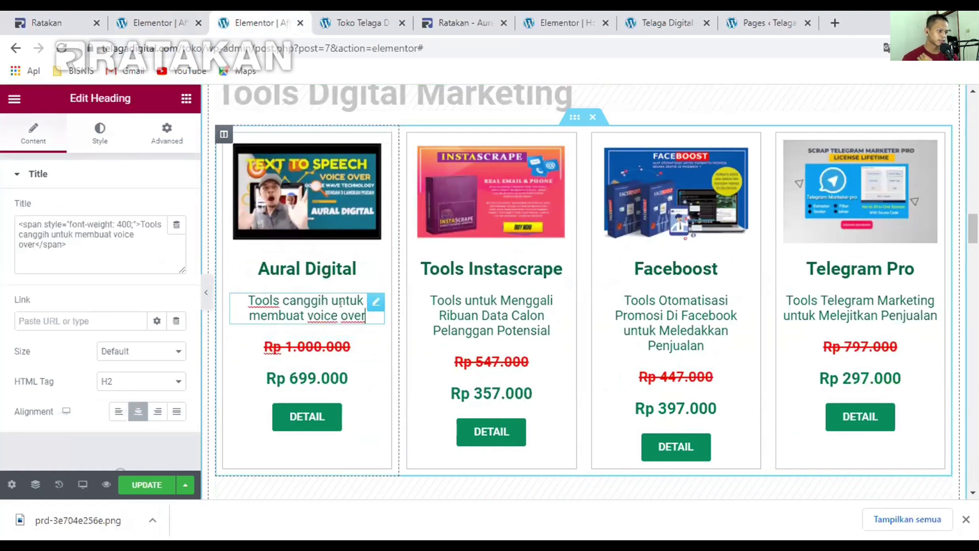
{"action": "left_click", "coordinate": [267, 268]}
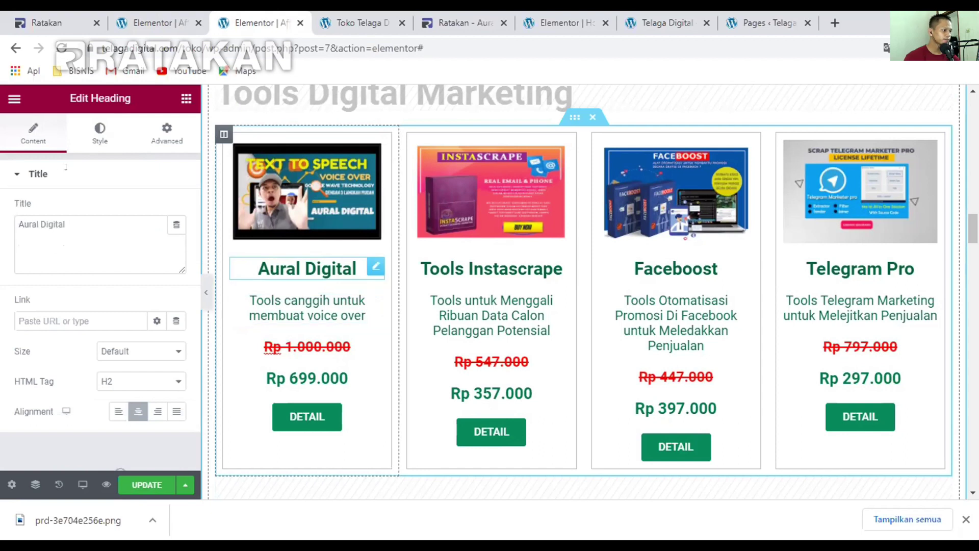
{"action": "left_click", "coordinate": [95, 140]}
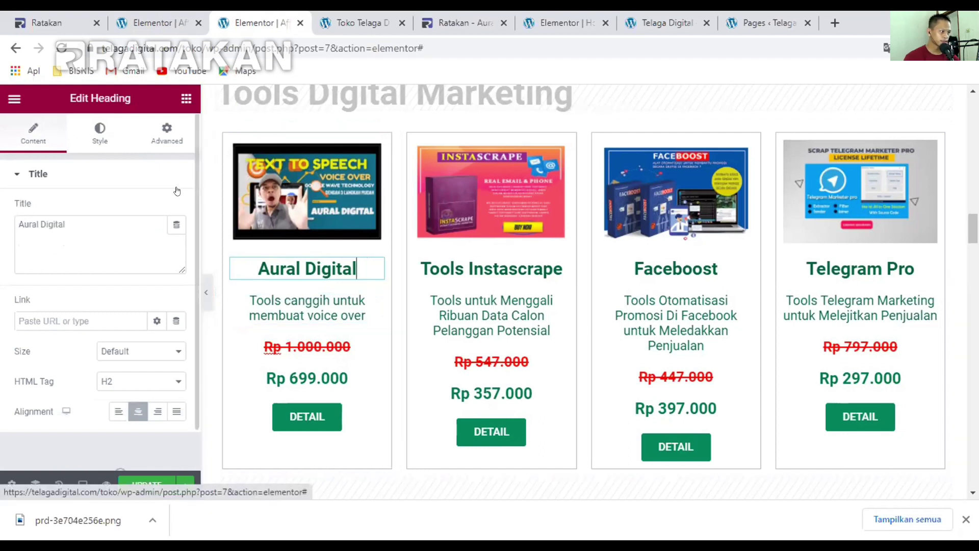
{"action": "left_click", "coordinate": [176, 240]}
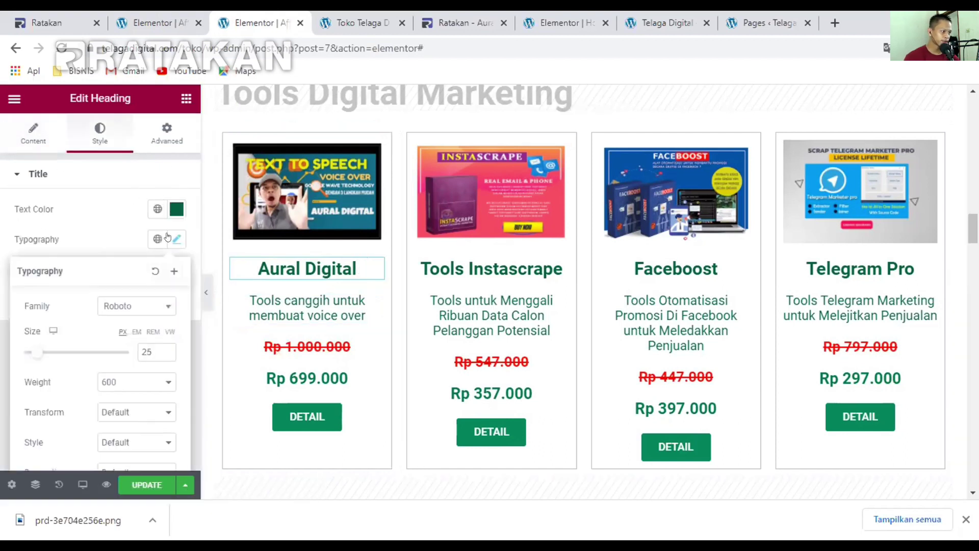
{"action": "scroll", "coordinate": [130, 356], "scroll_direction": "down", "scroll_amount": 1}
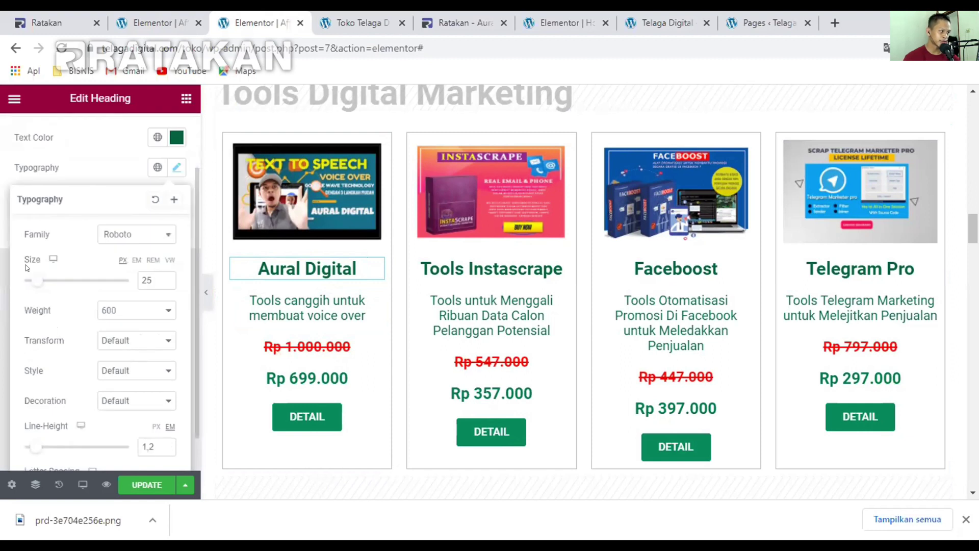
{"action": "double_click", "coordinate": [146, 275]}
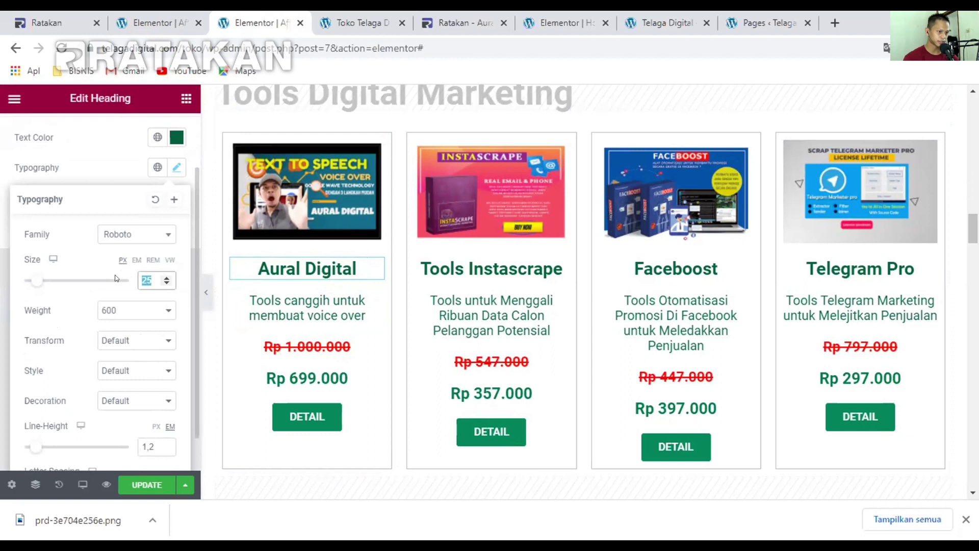
Try font sizes of 23, 26 and 30 px on the Aural Digital card's title
{"action": "left_click", "coordinate": [305, 314]}
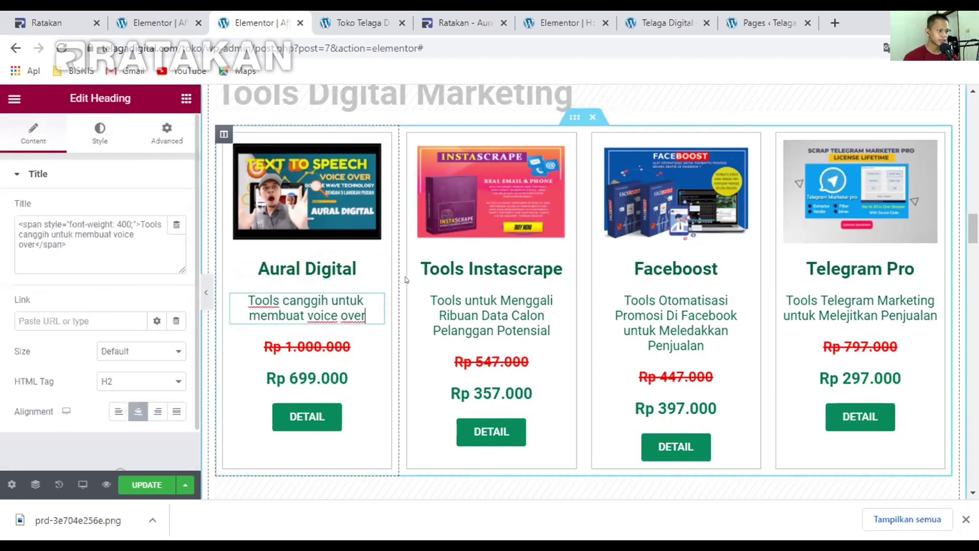
{"action": "left_click", "coordinate": [313, 264]}
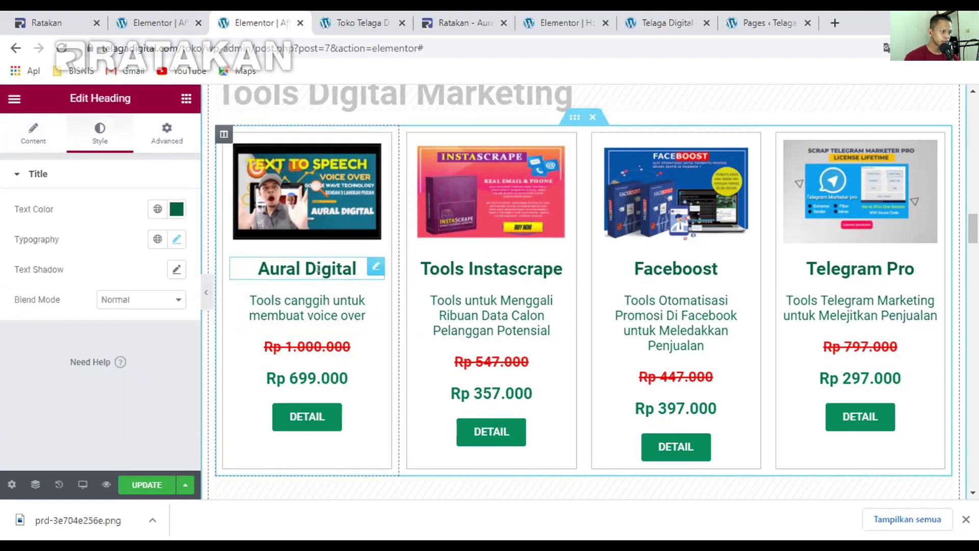
{"action": "left_click", "coordinate": [284, 269]}
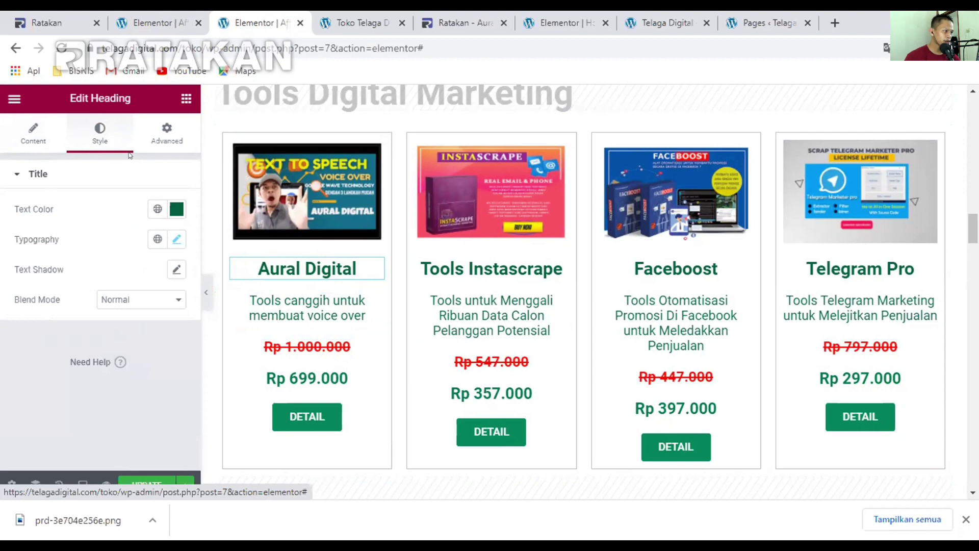
{"action": "left_click", "coordinate": [176, 238]}
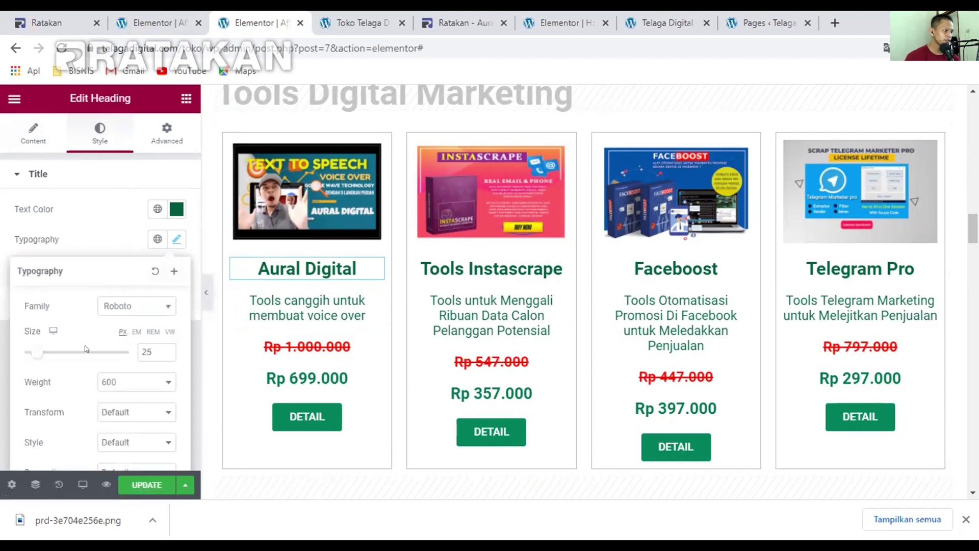
{"action": "left_click", "coordinate": [148, 352]}
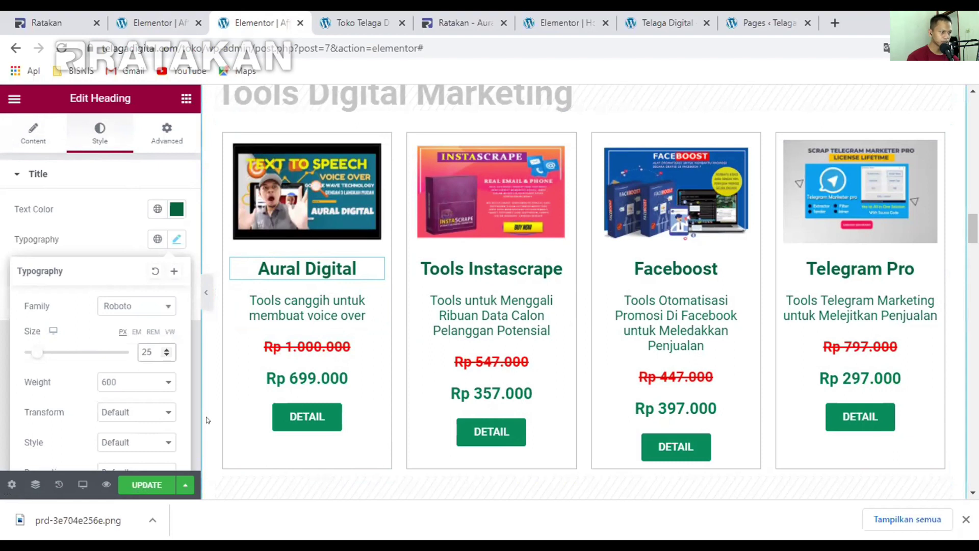
{"action": "key", "text": "BackSpace"}
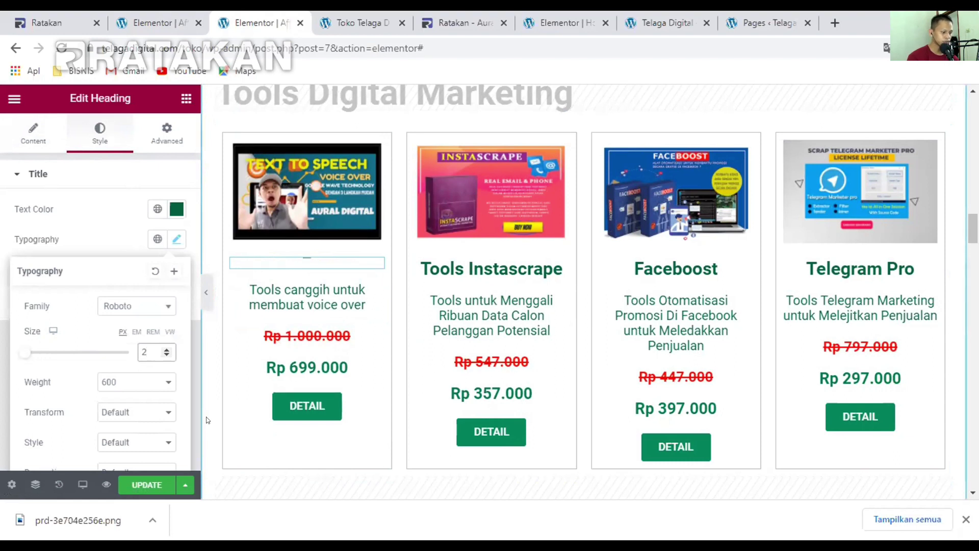
{"action": "type", "text": "3"}
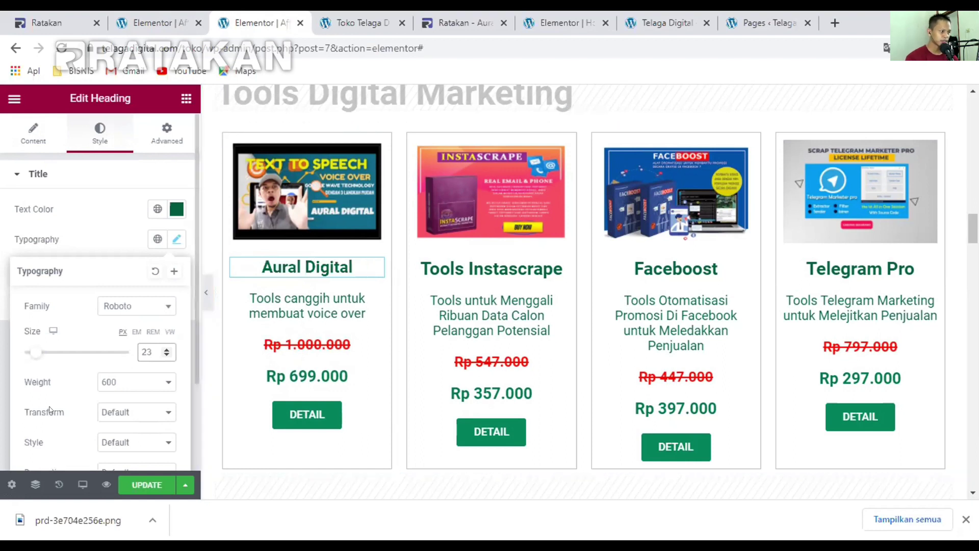
{"action": "key", "text": "BackSpace"}
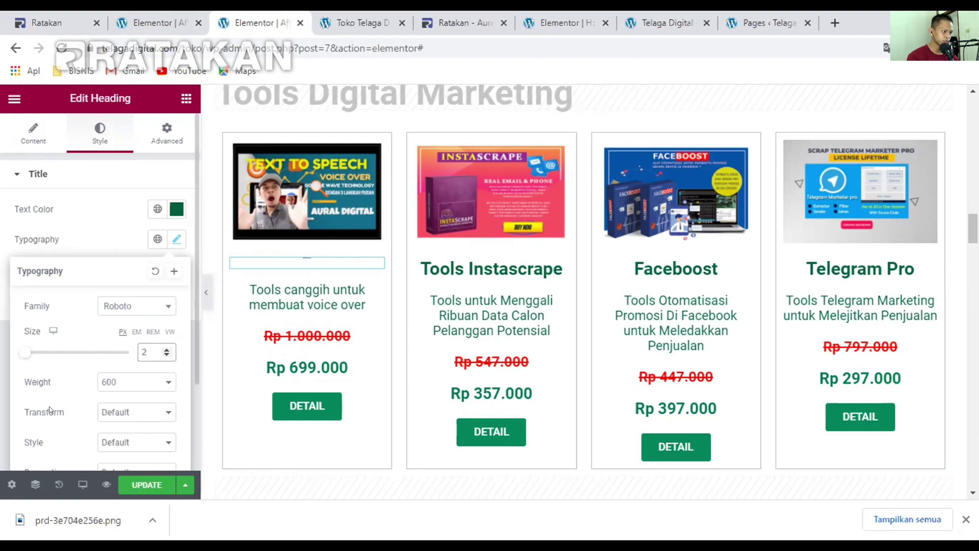
{"action": "type", "text": "6"}
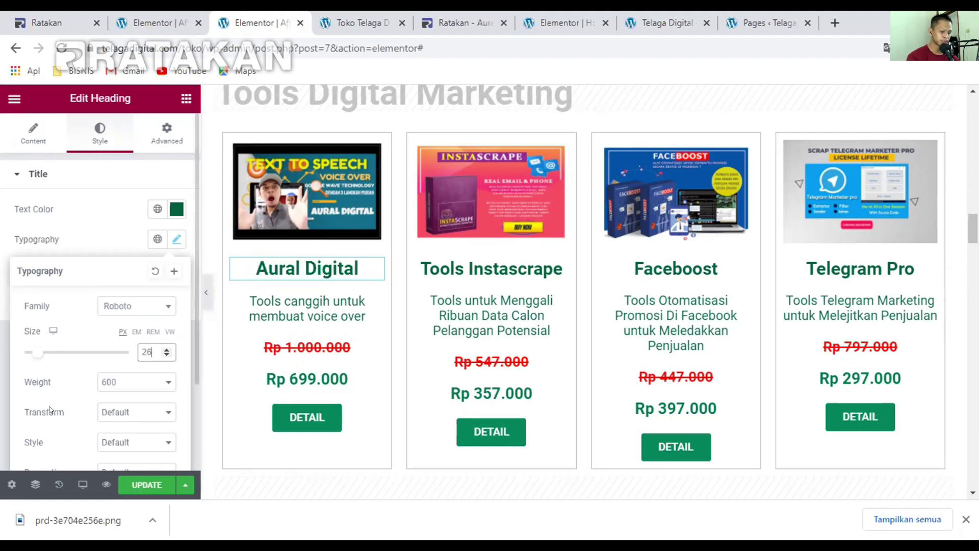
{"action": "key", "text": "BackSpace"}
{"action": "key", "text": "BackSpace"}
{"action": "type", "text": "30"}
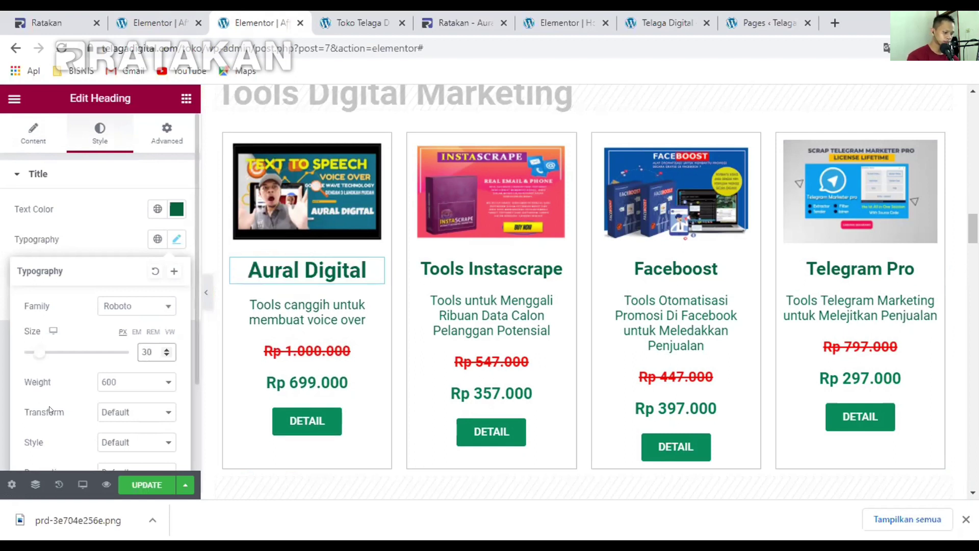
Try a 70 px font size on the Aural Digital title and set it back to 25 px
{"action": "key", "text": "ctrl+a"}
{"action": "type", "text": "70"}
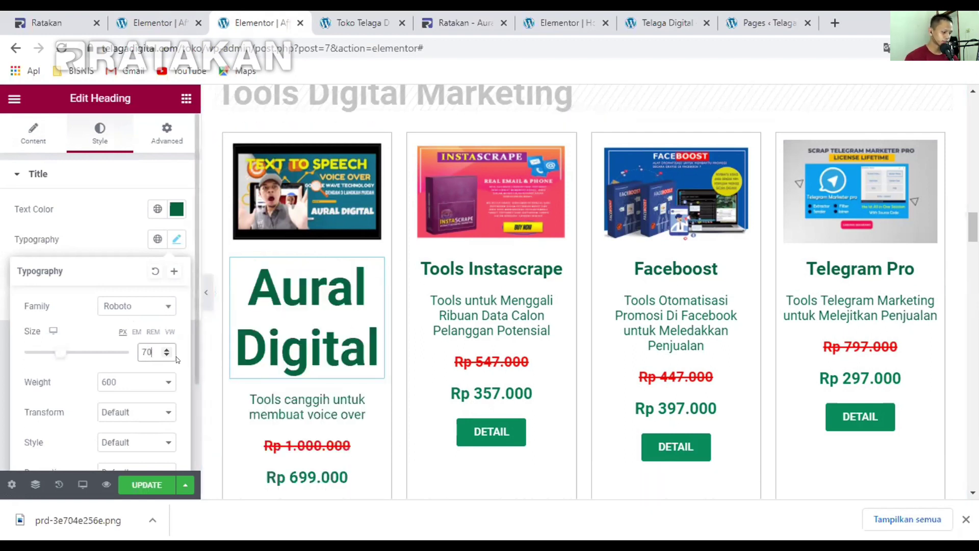
{"action": "key", "text": "ctrl+a"}
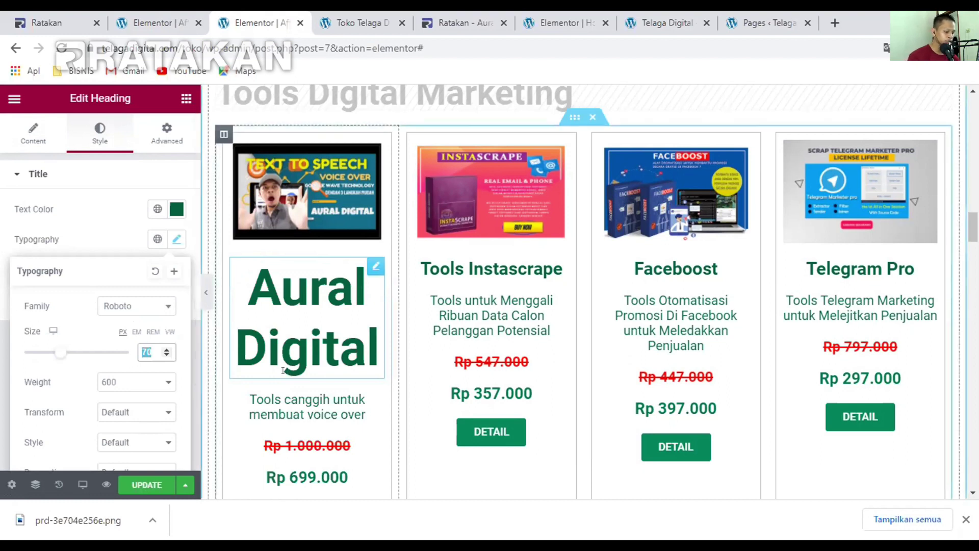
{"action": "type", "text": "25"}
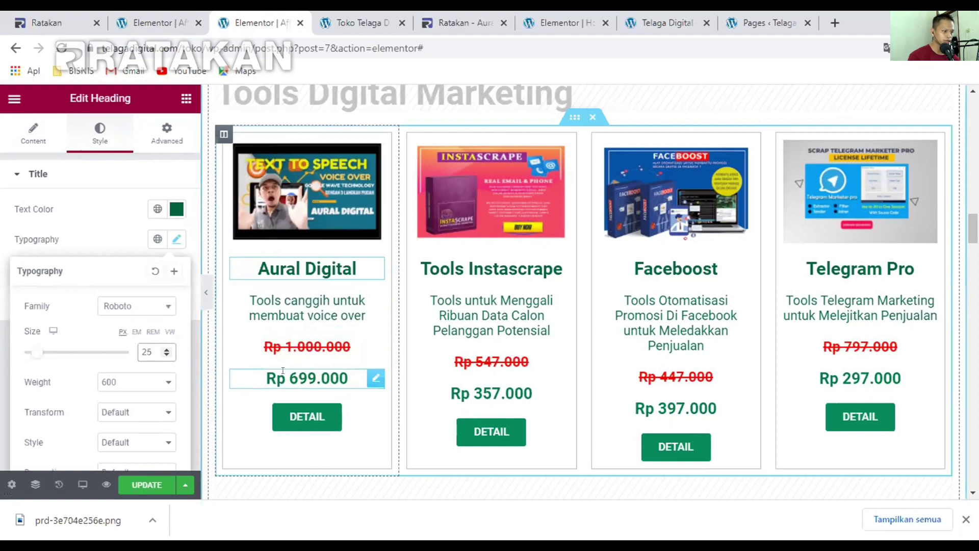
{"action": "left_click", "coordinate": [491, 269]}
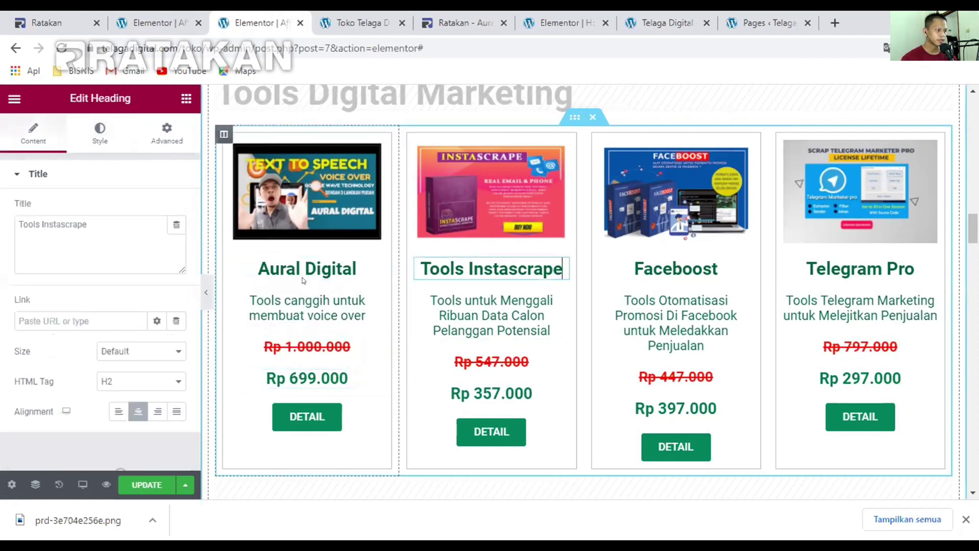
Try dark blue #031566 as the text colour of the Aural Digital card's title
{"action": "left_click", "coordinate": [295, 266]}
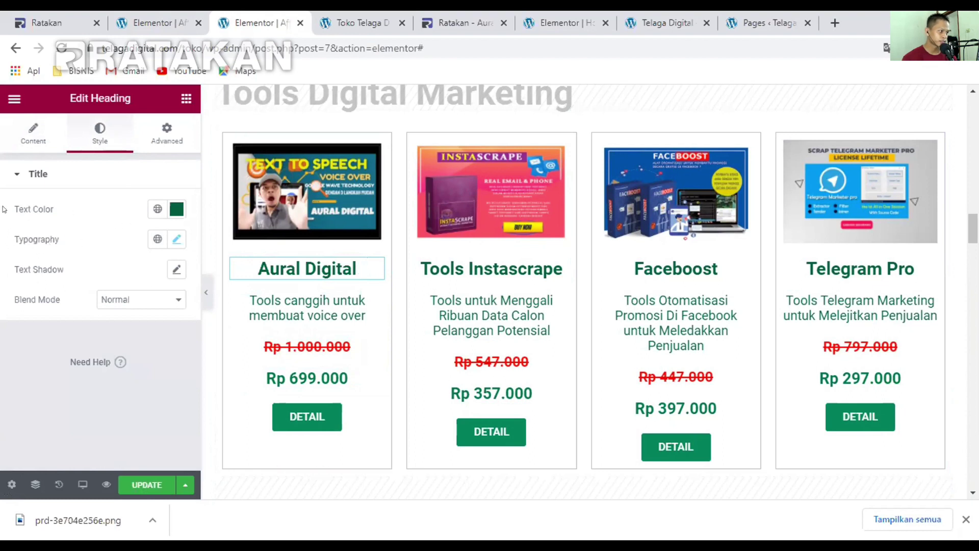
{"action": "left_click", "coordinate": [169, 211]}
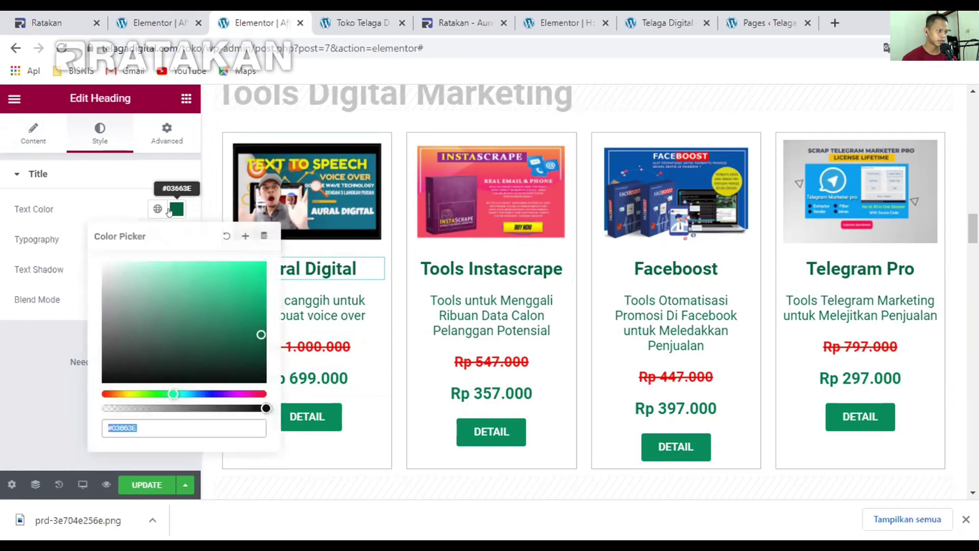
{"action": "left_click", "coordinate": [207, 394]}
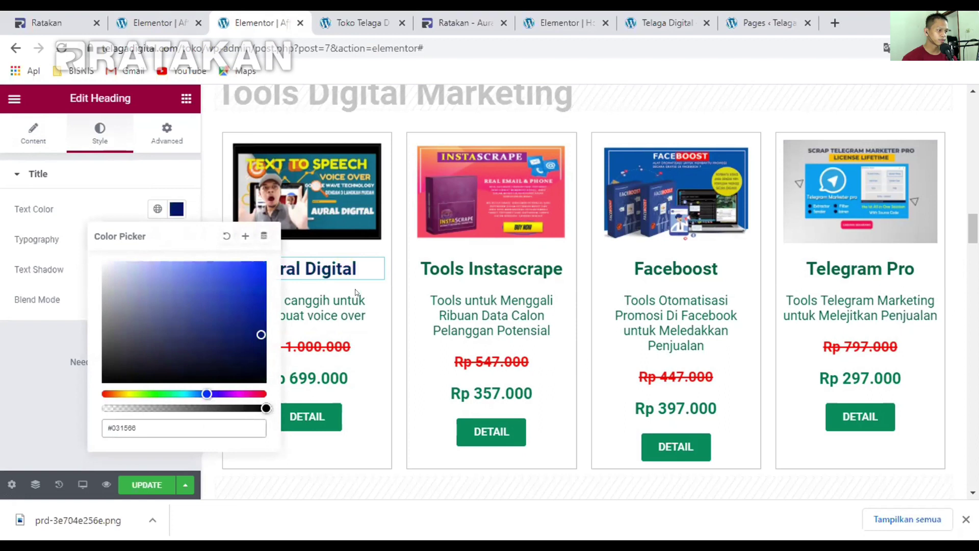
Set the Aural Digital card title's text colour to dark purple #440366
{"action": "left_click", "coordinate": [352, 268]}
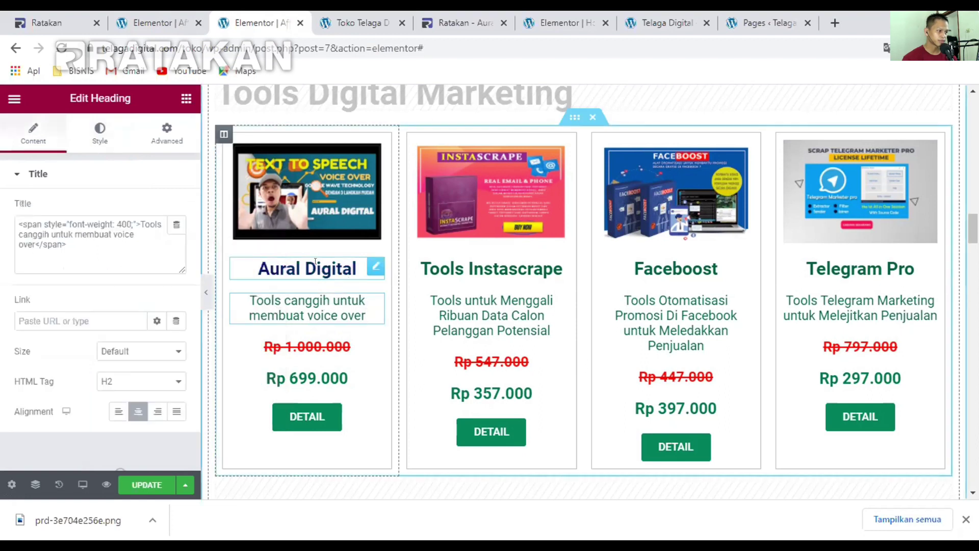
{"action": "left_click", "coordinate": [100, 132]}
{"action": "left_click", "coordinate": [176, 209]}
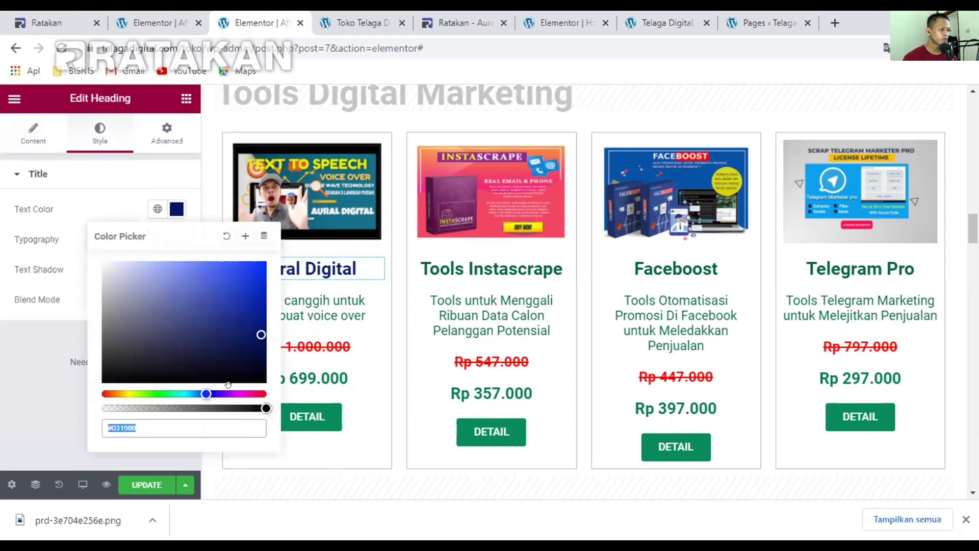
{"action": "left_click_drag", "start_coordinate": [236, 392], "coordinate": [231, 394]}
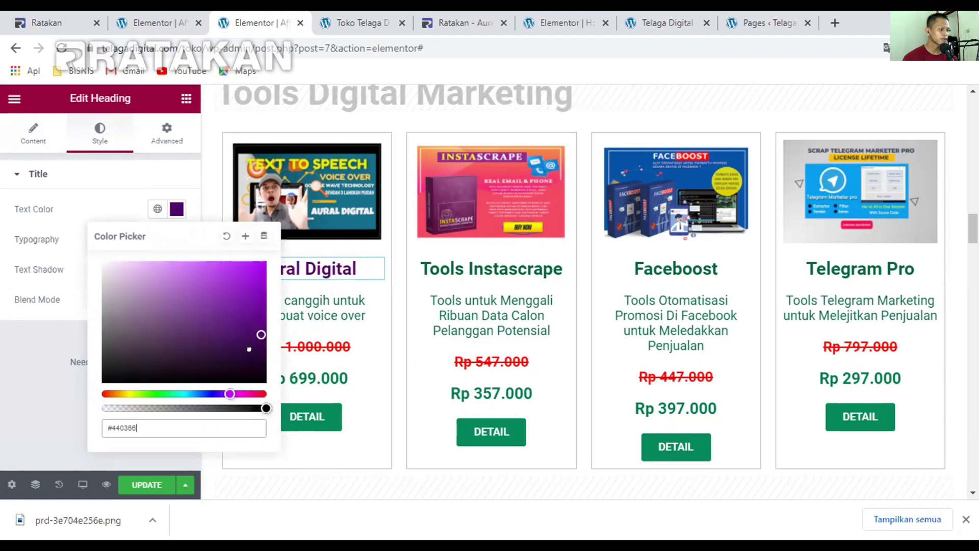
{"action": "left_click", "coordinate": [316, 304]}
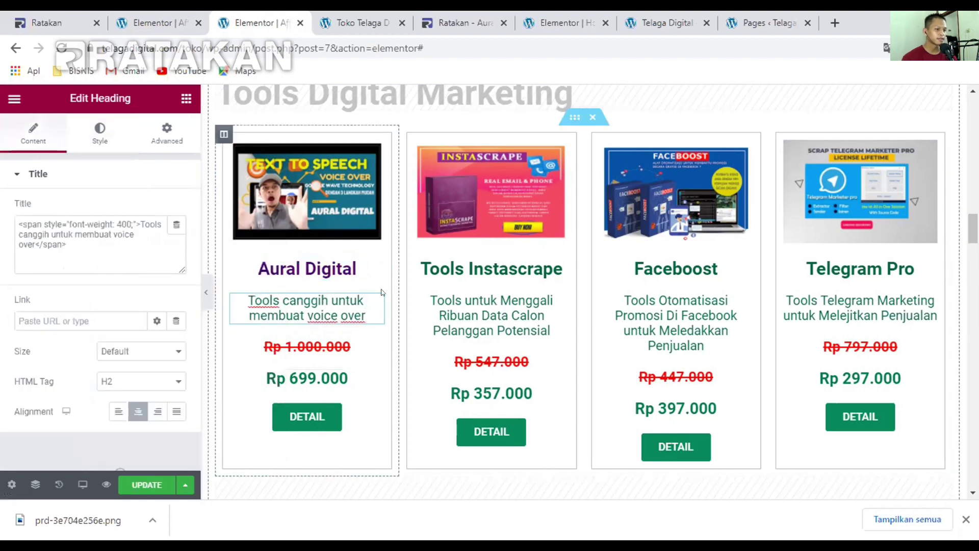
Review the rest of the Aural Digital card and examine the link settings of its DETAIL button
{"action": "scroll", "coordinate": [348, 337], "scroll_direction": "down", "scroll_amount": 2}
{"action": "scroll", "coordinate": [305, 337], "scroll_direction": "up", "scroll_amount": 2}
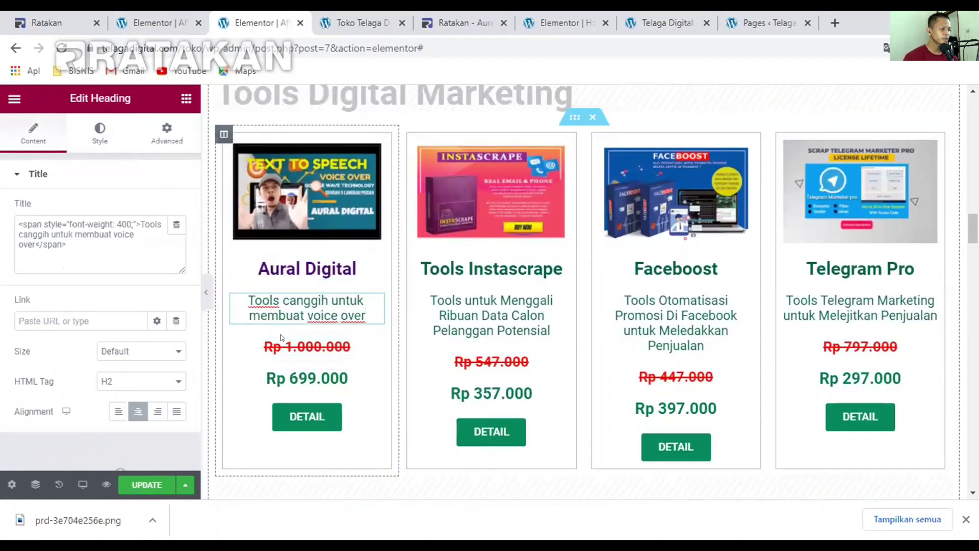
{"action": "scroll", "coordinate": [281, 334], "scroll_direction": "down", "scroll_amount": 2}
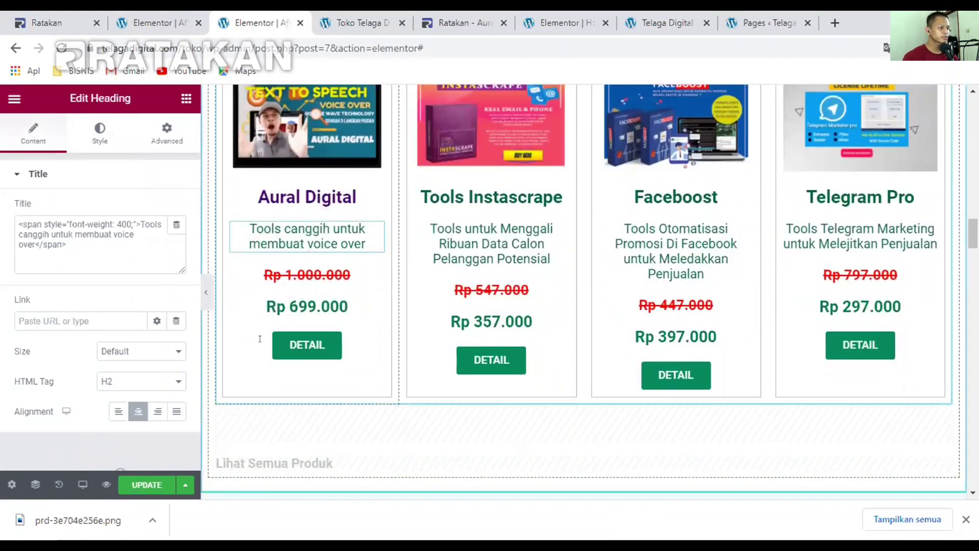
{"action": "scroll", "coordinate": [328, 357], "scroll_direction": "down", "scroll_amount": 2}
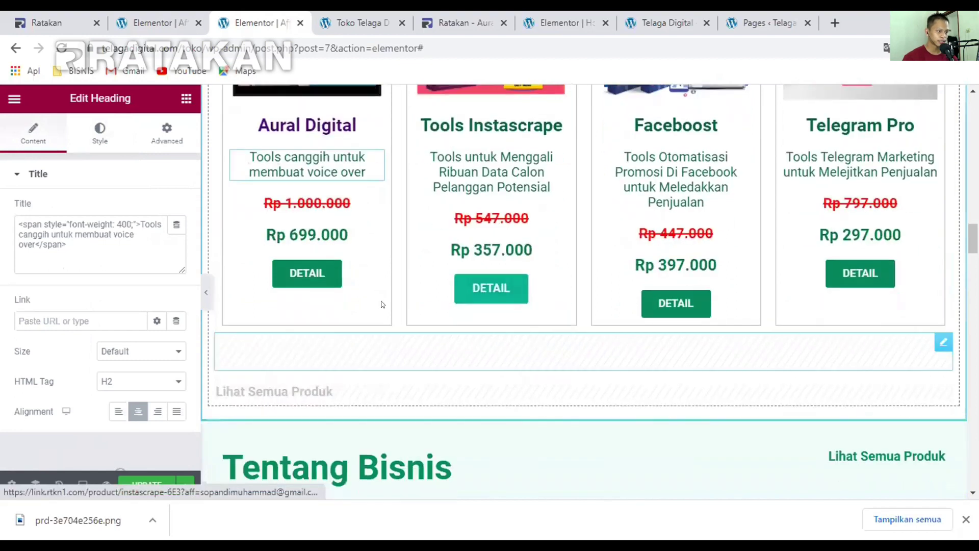
{"action": "left_click", "coordinate": [317, 272]}
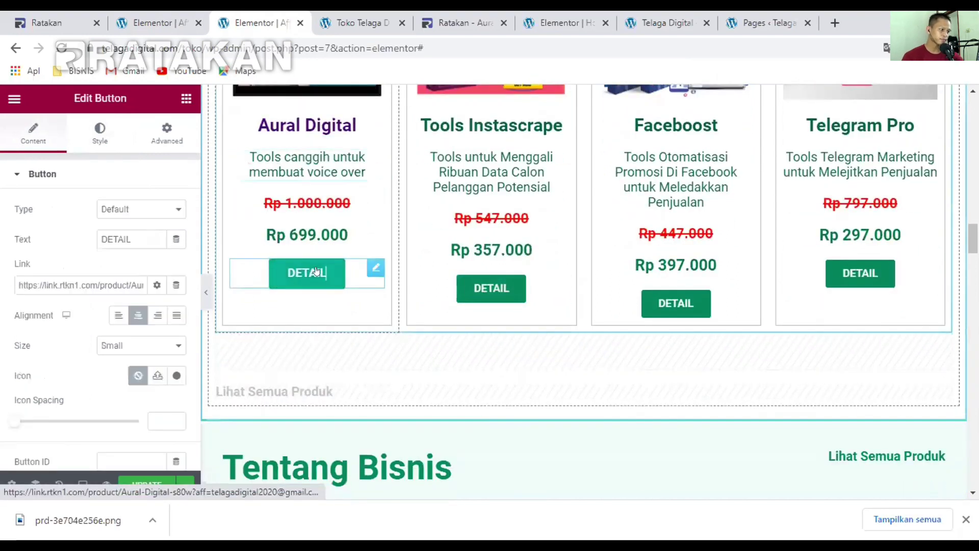
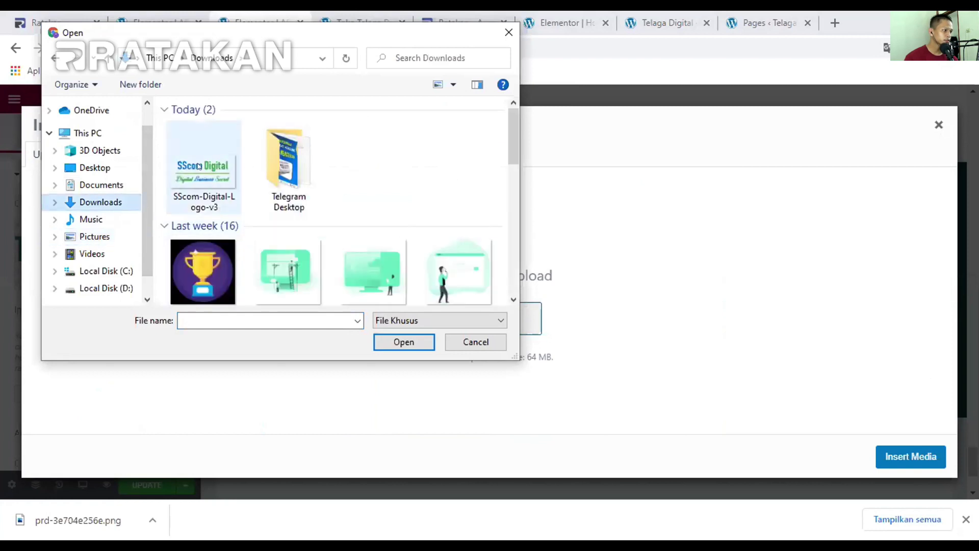
Upload SScom-Digital-Logo-v3 as the logo under Tentang Kami in the footer, and open the description text below it for editing
{"action": "double_click", "coordinate": [199, 165]}
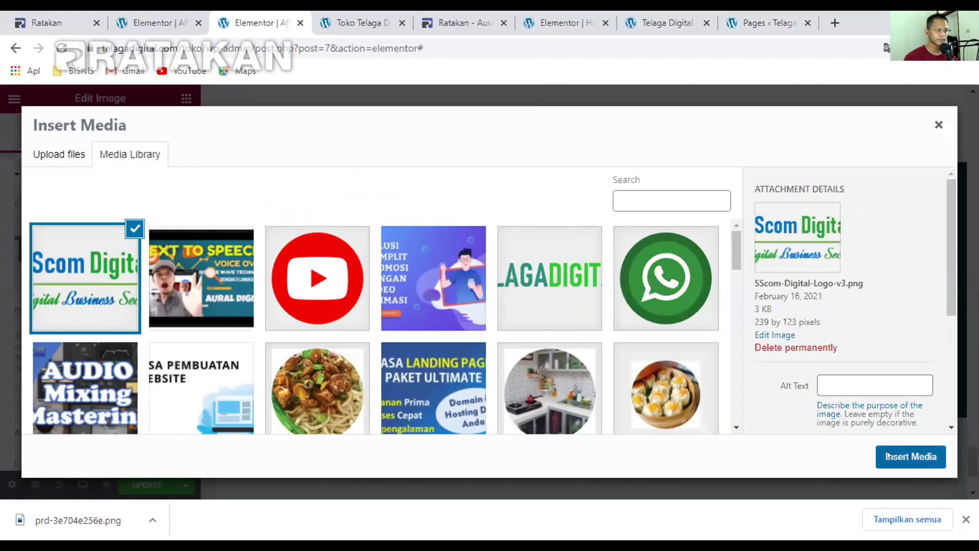
{"action": "left_click", "coordinate": [910, 456]}
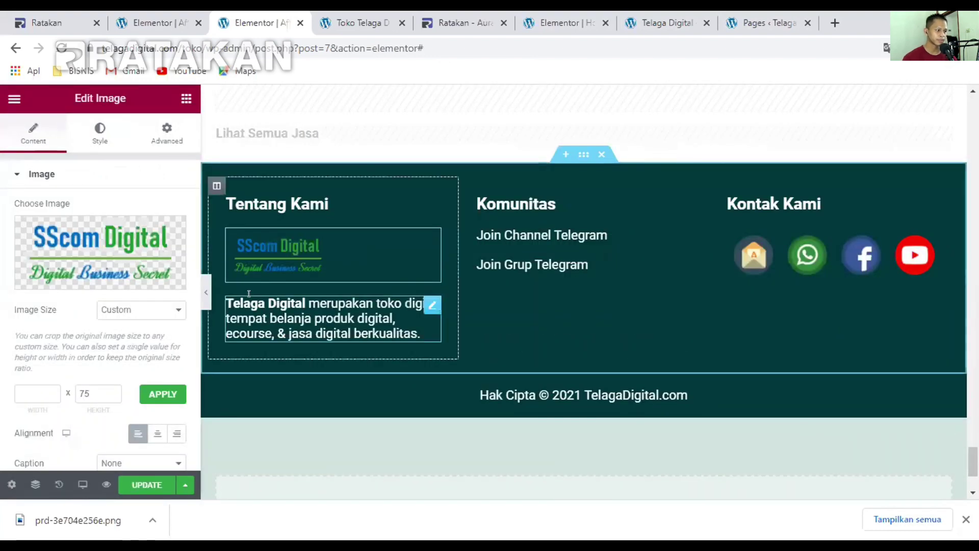
{"action": "left_click", "coordinate": [431, 301]}
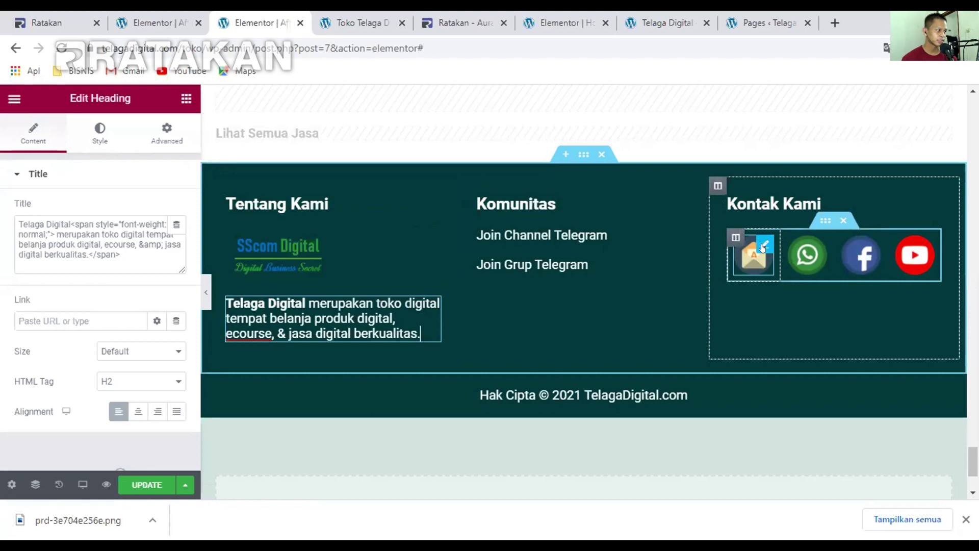
Examine the custom mailto link on the e-mail icon under Kontak Kami, highlighting the address part
{"action": "left_click", "coordinate": [753, 257]}
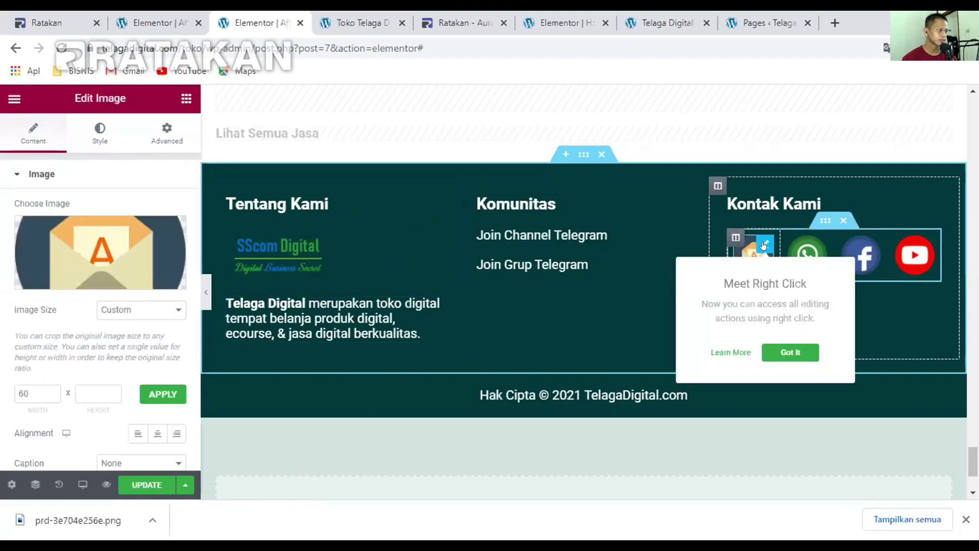
{"action": "scroll", "coordinate": [120, 312], "scroll_direction": "down", "scroll_amount": 3}
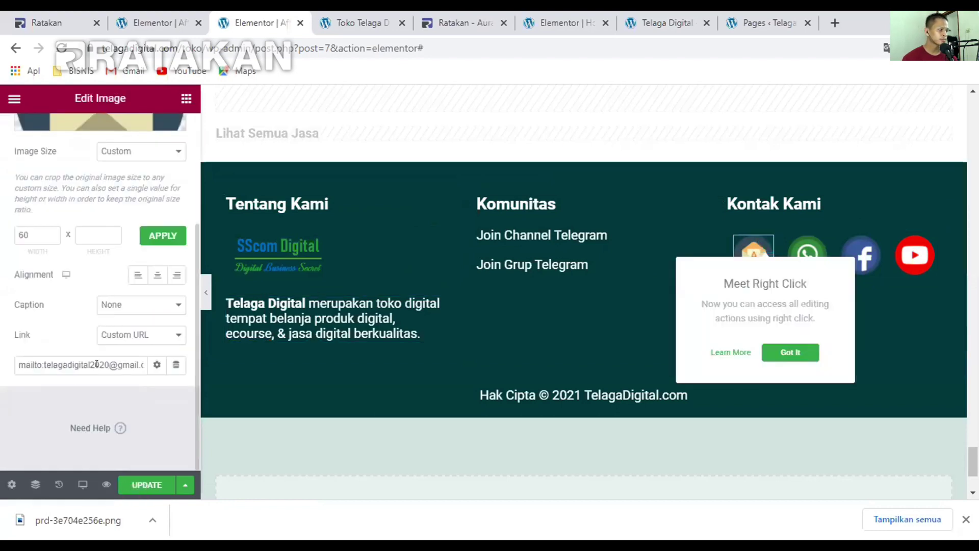
{"action": "scroll", "coordinate": [25, 334], "scroll_direction": "up", "scroll_amount": 3}
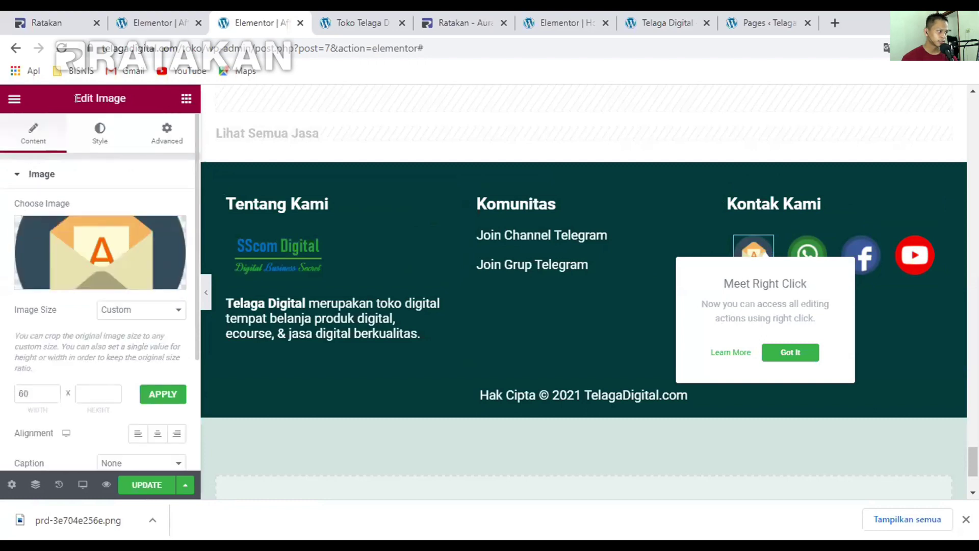
{"action": "scroll", "coordinate": [118, 348], "scroll_direction": "down", "scroll_amount": 3}
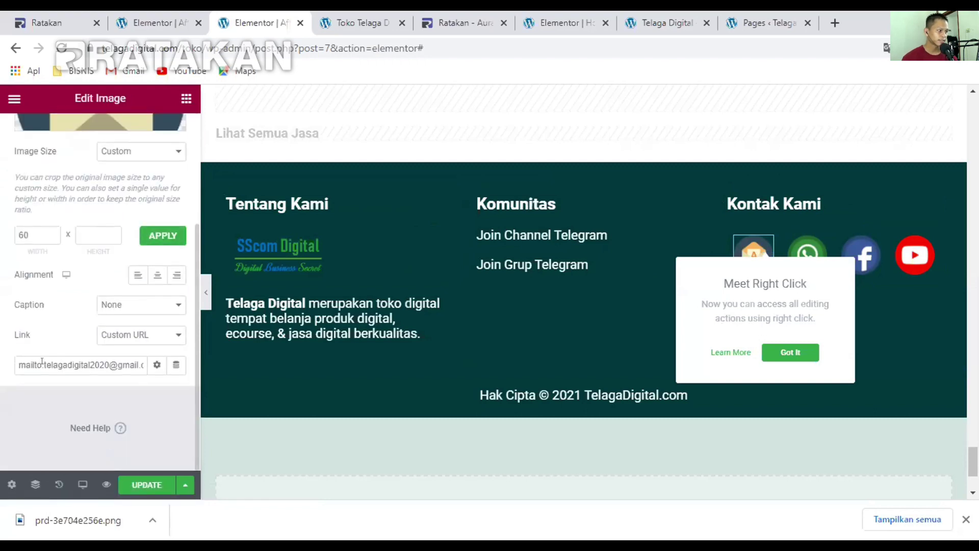
{"action": "left_click_drag", "start_coordinate": [42, 360], "coordinate": [133, 360]}
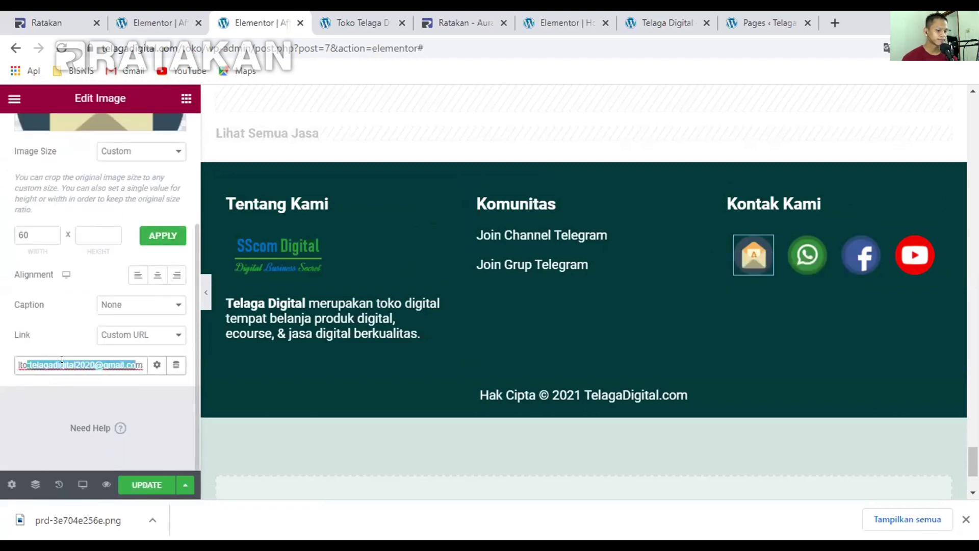
{"action": "left_click", "coordinate": [19, 363]}
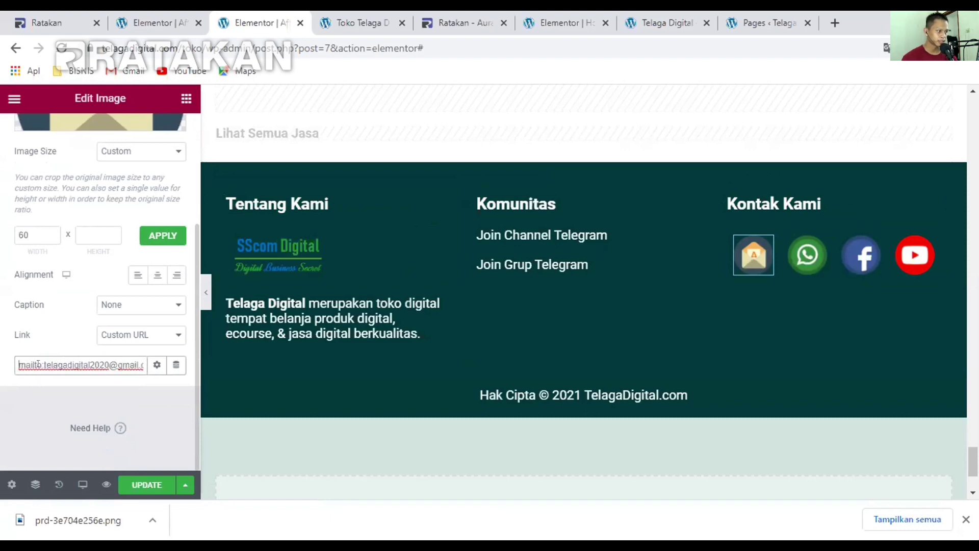
{"action": "left_click_drag", "start_coordinate": [43, 361], "coordinate": [146, 371]}
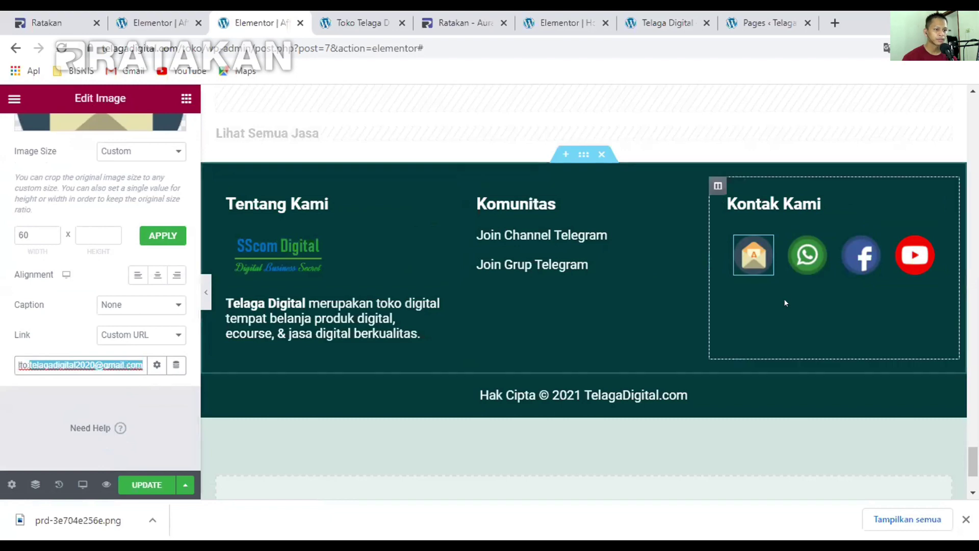
Examine the WhatsApp icon's custom URL under Kontak Kami from beginning to end
{"action": "left_click", "coordinate": [805, 257]}
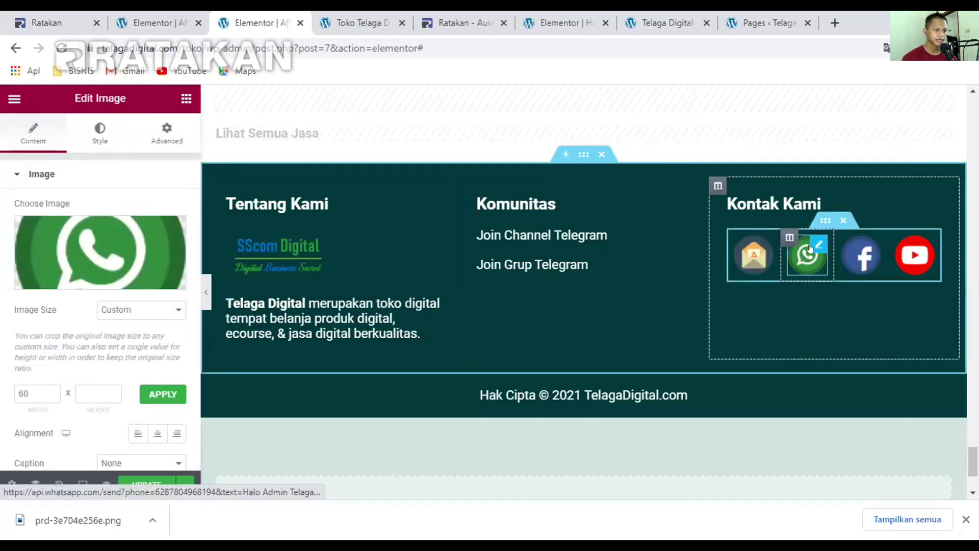
{"action": "scroll", "coordinate": [27, 300], "scroll_direction": "down", "scroll_amount": 3}
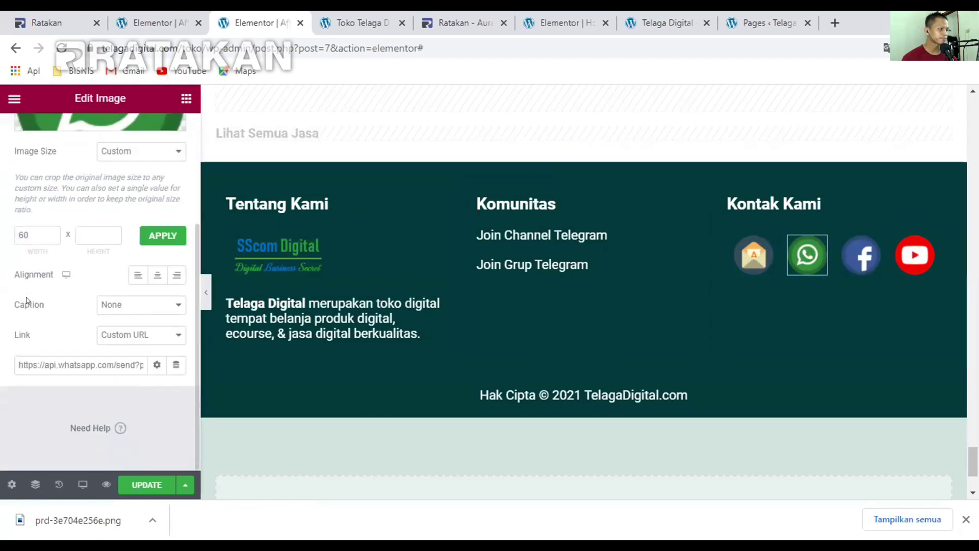
{"action": "left_click", "coordinate": [87, 364]}
{"action": "key", "text": "End"}
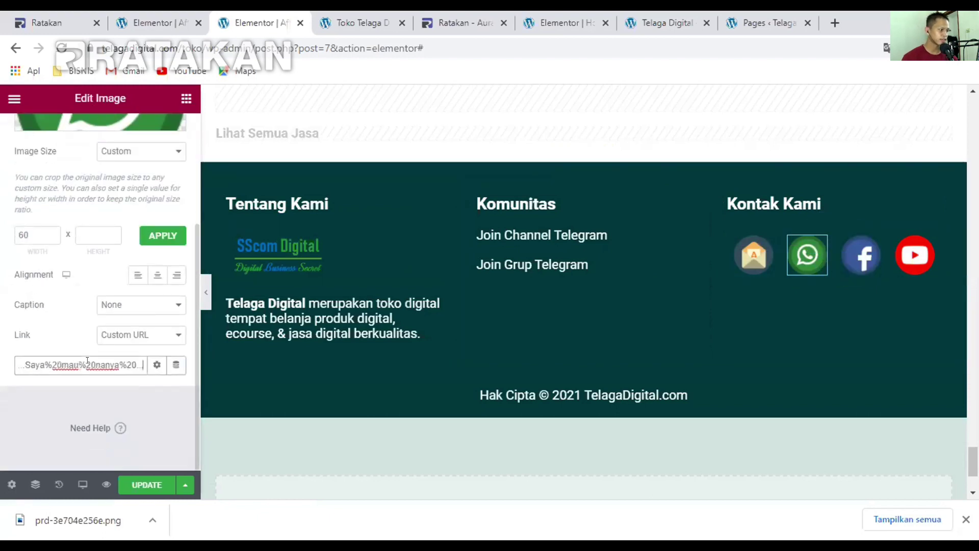
{"action": "key", "text": "Home"}
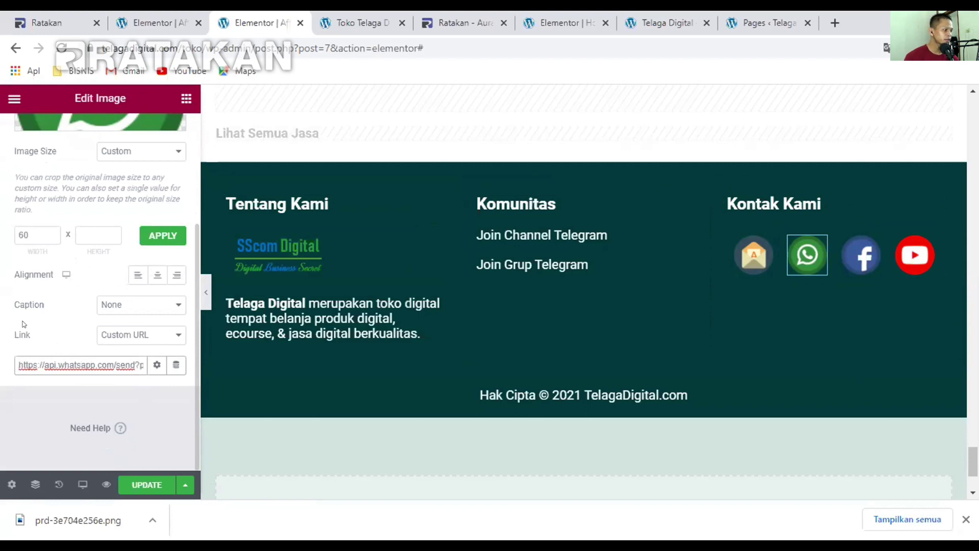
Copy the WhatsApp icon's full link into the browser's address bar and examine its phone number and message text parts
{"action": "left_click", "coordinate": [37, 326]}
{"action": "left_click", "coordinate": [48, 364]}
{"action": "key", "text": "ctrl+a"}
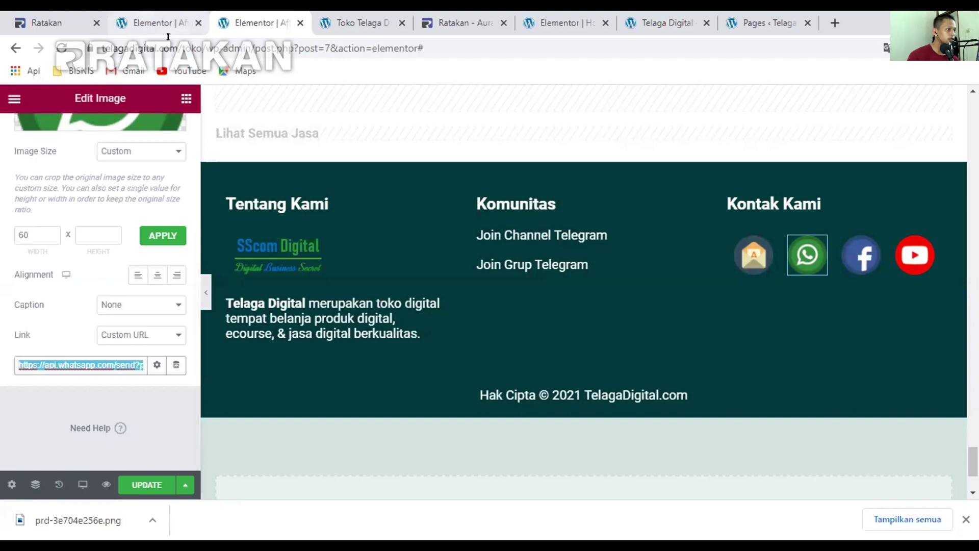
{"action": "left_click", "coordinate": [191, 42]}
{"action": "key", "text": "ctrl+v"}
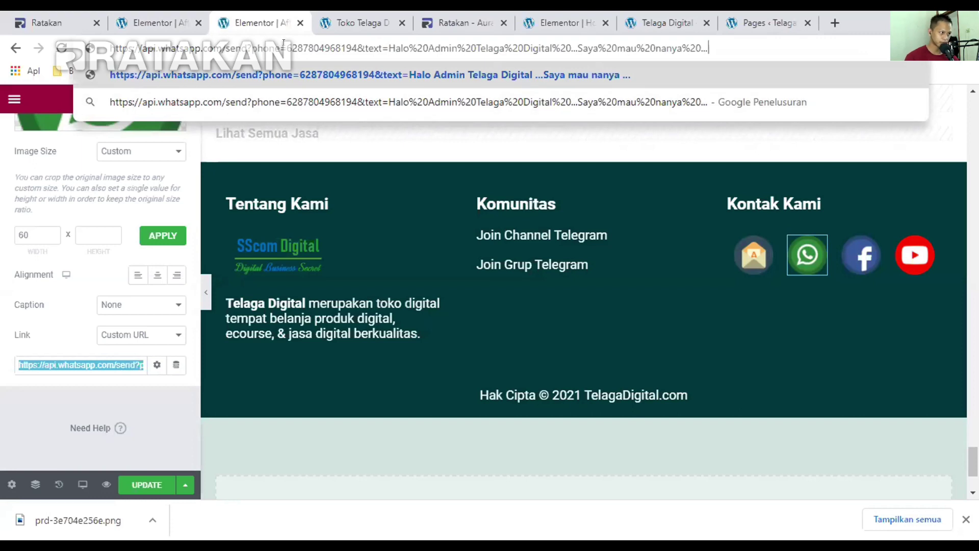
{"action": "left_click_drag", "start_coordinate": [285, 46], "coordinate": [357, 47]}
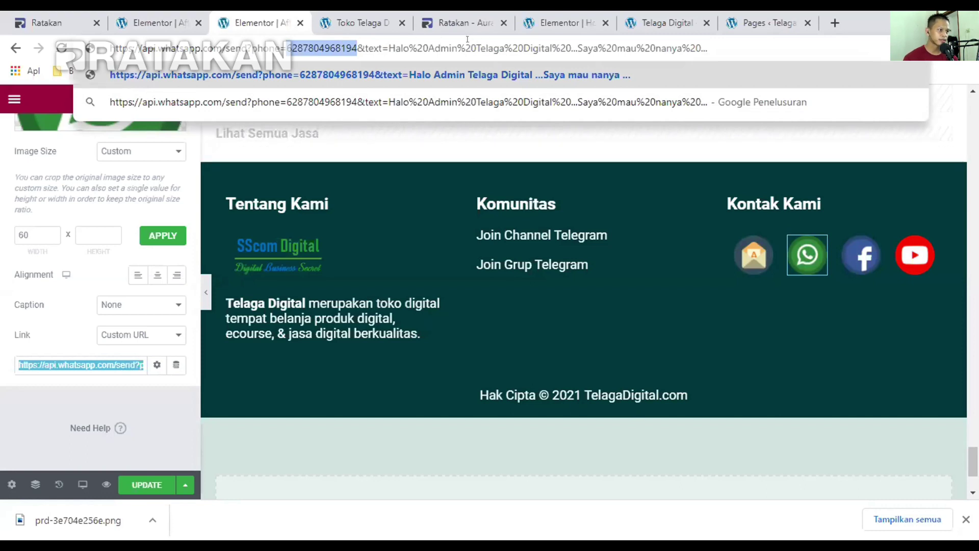
{"action": "left_click_drag", "start_coordinate": [475, 43], "coordinate": [498, 38]}
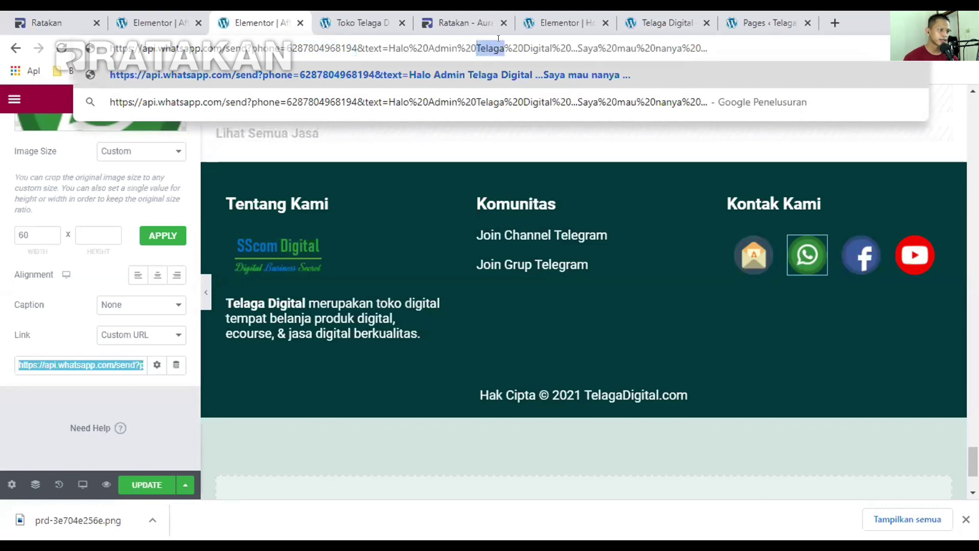
{"action": "left_click", "coordinate": [533, 45]}
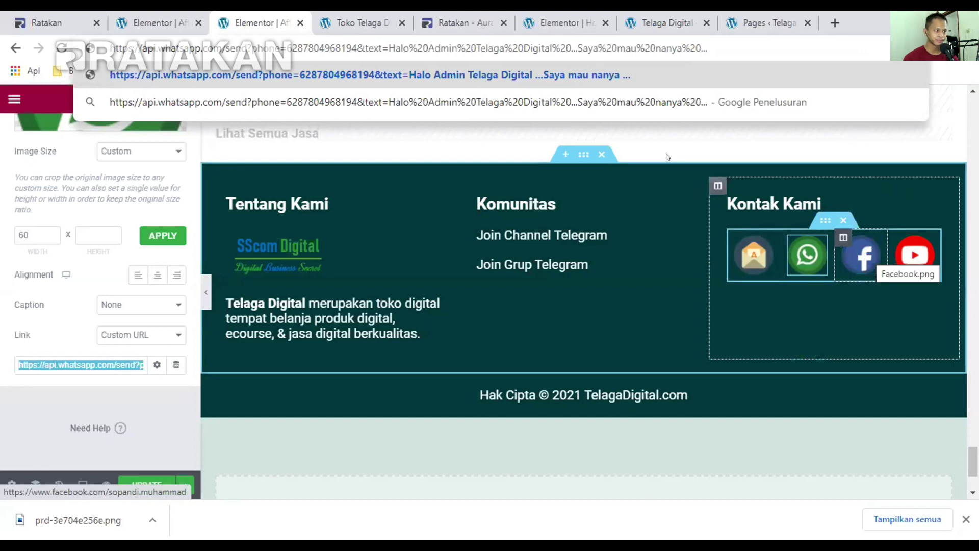
{"action": "left_click", "coordinate": [684, 238]}
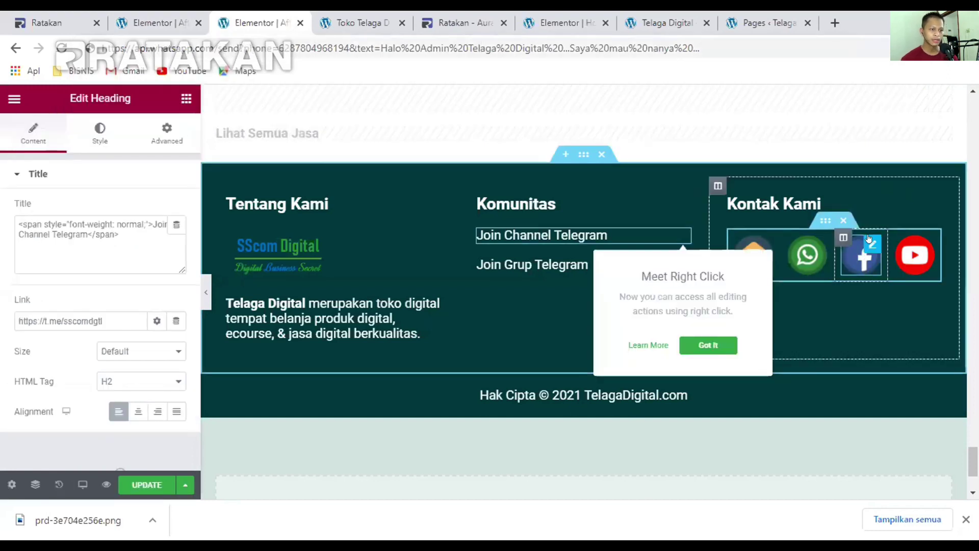
Examine the custom URL set on the Facebook icon under Kontak Kami
{"action": "left_click", "coordinate": [879, 256]}
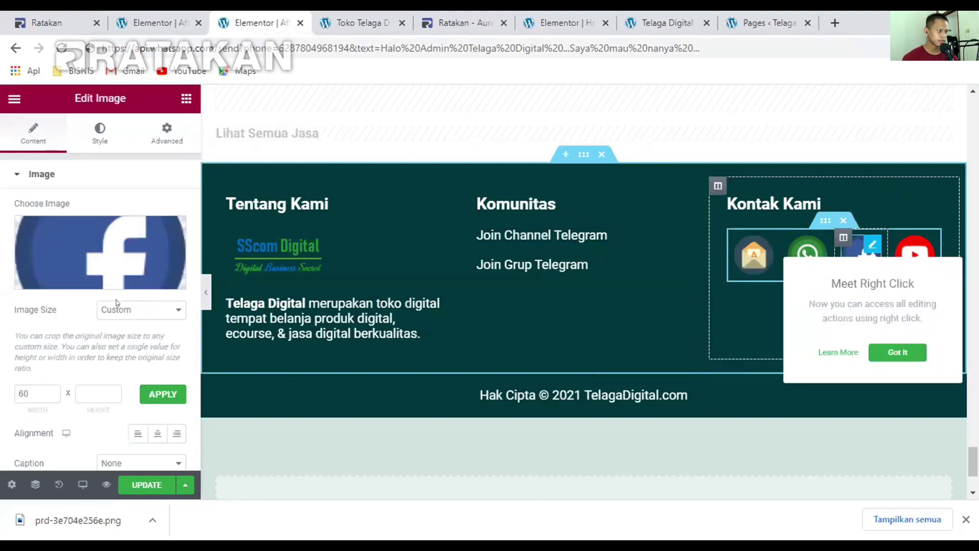
{"action": "left_click", "coordinate": [867, 252]}
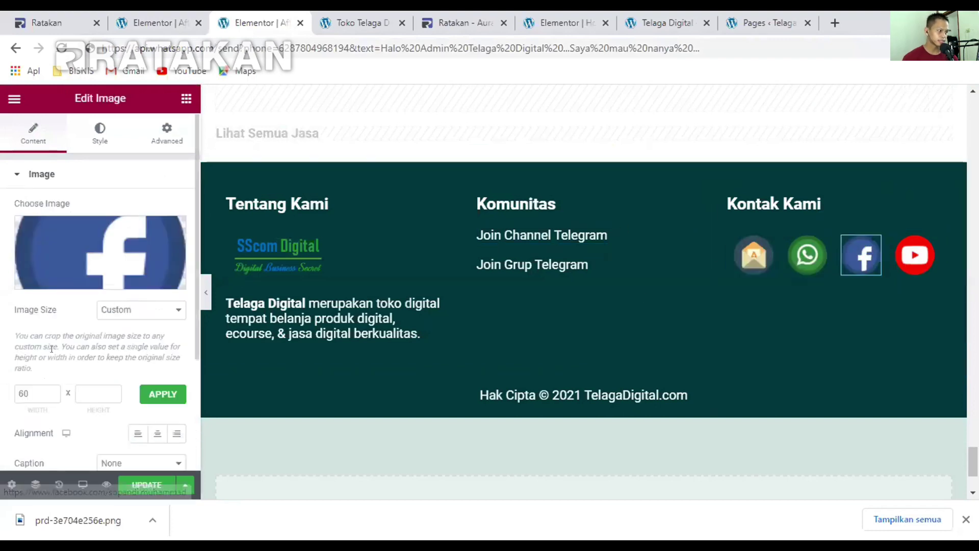
{"action": "scroll", "coordinate": [70, 346], "scroll_direction": "down", "scroll_amount": 3}
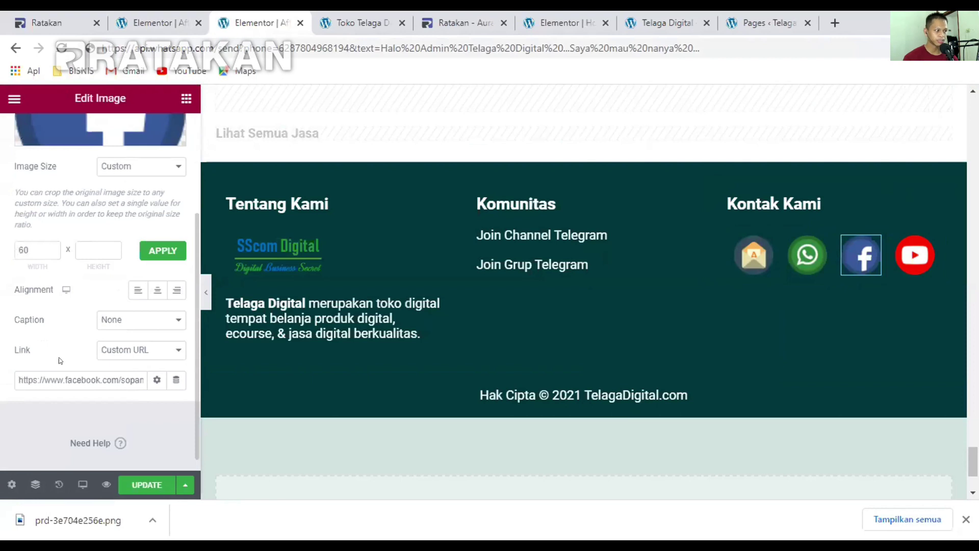
Highlight the Facebook icon's custom URL and read it through to the profile part at its end
{"action": "left_click", "coordinate": [64, 373]}
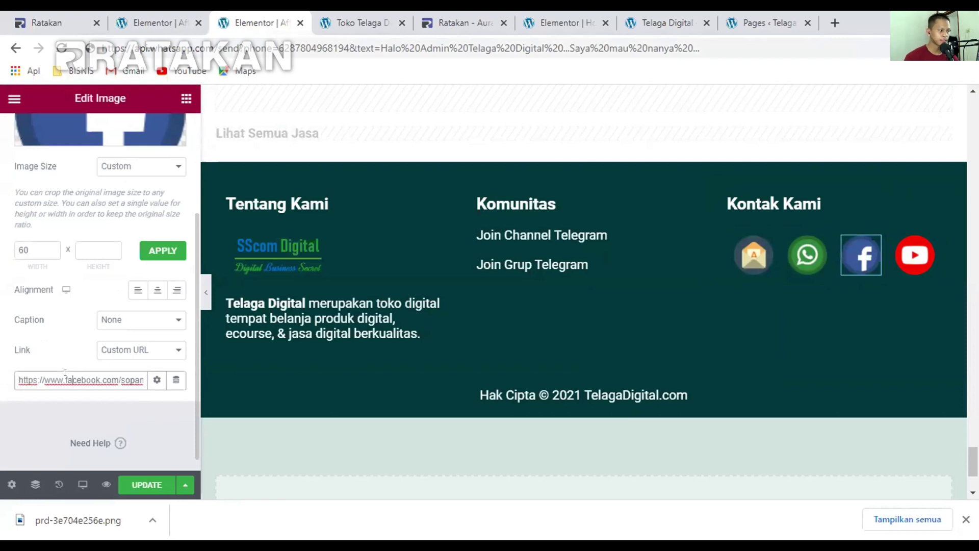
{"action": "left_click_drag", "start_coordinate": [54, 375], "coordinate": [161, 392]}
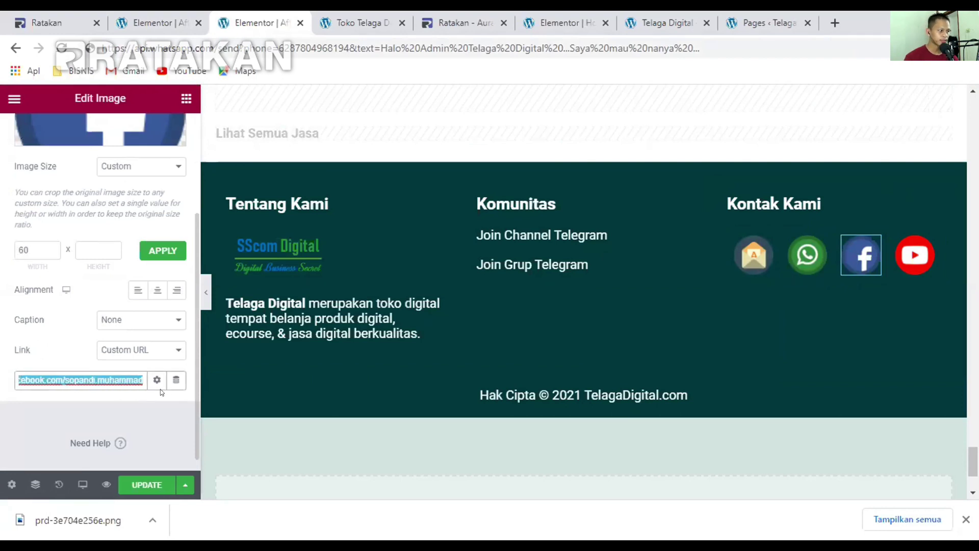
{"action": "left_click", "coordinate": [64, 377]}
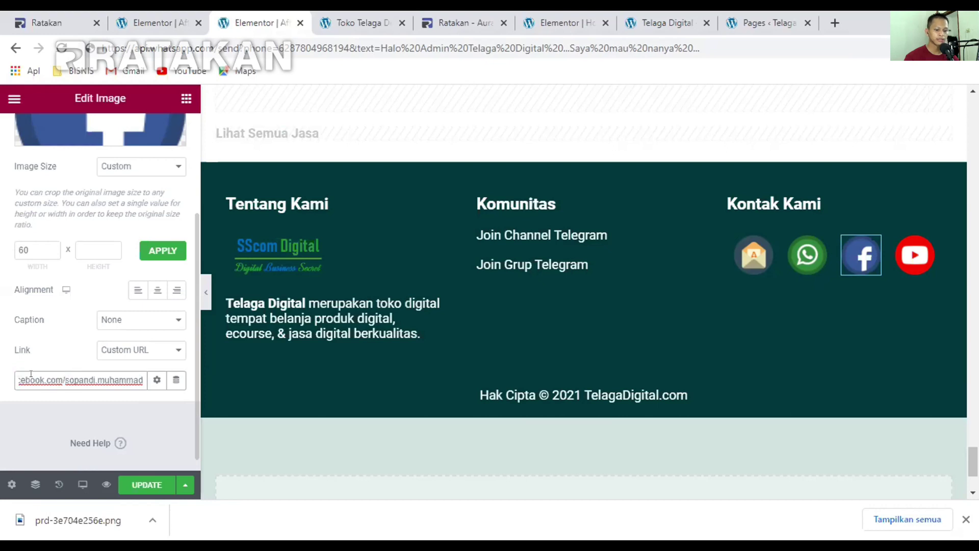
Examine the YouTube icon's custom URL under Kontak Kami from beginning to end
{"action": "left_click", "coordinate": [911, 248]}
{"action": "scroll", "coordinate": [84, 361], "scroll_direction": "down", "scroll_amount": 3}
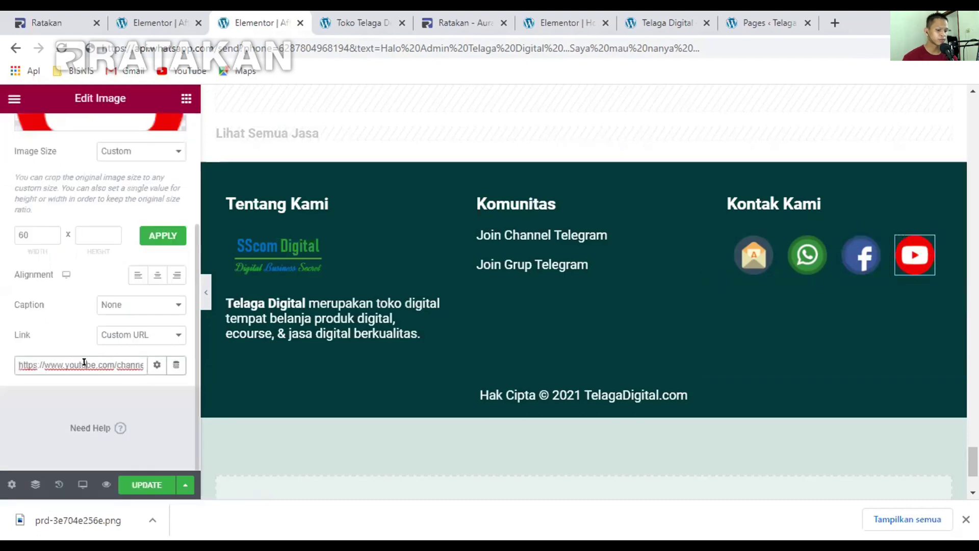
{"action": "left_click", "coordinate": [84, 364]}
{"action": "key", "text": "End"}
{"action": "key", "text": "Home"}
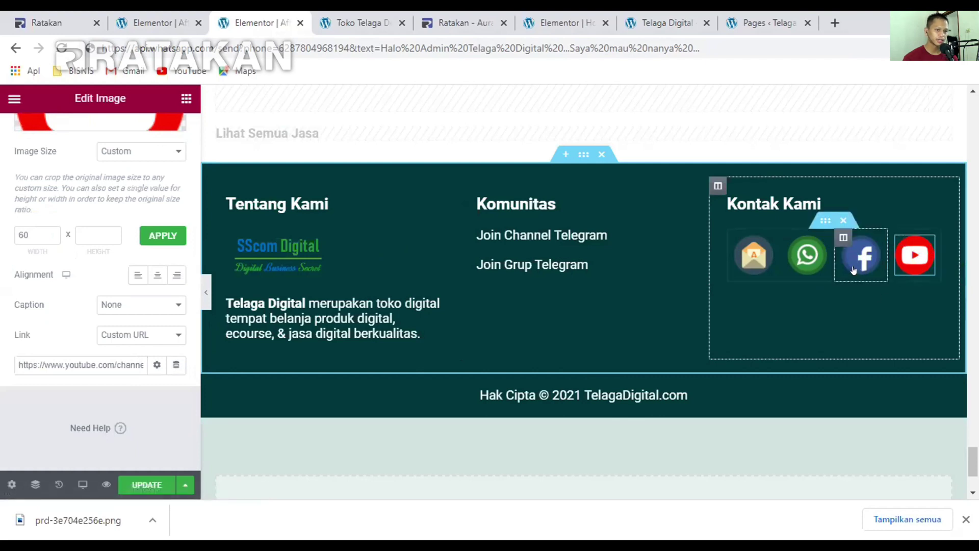
Try deleting the YouTube and e-mail icons under Kontak Kami, and undo both deletions
{"action": "right_click", "coordinate": [903, 259]}
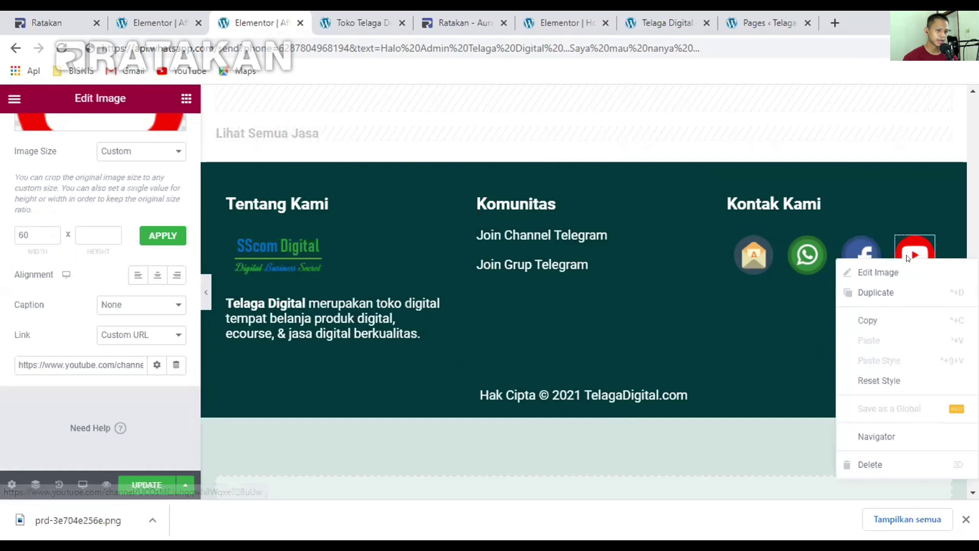
{"action": "left_click", "coordinate": [876, 465]}
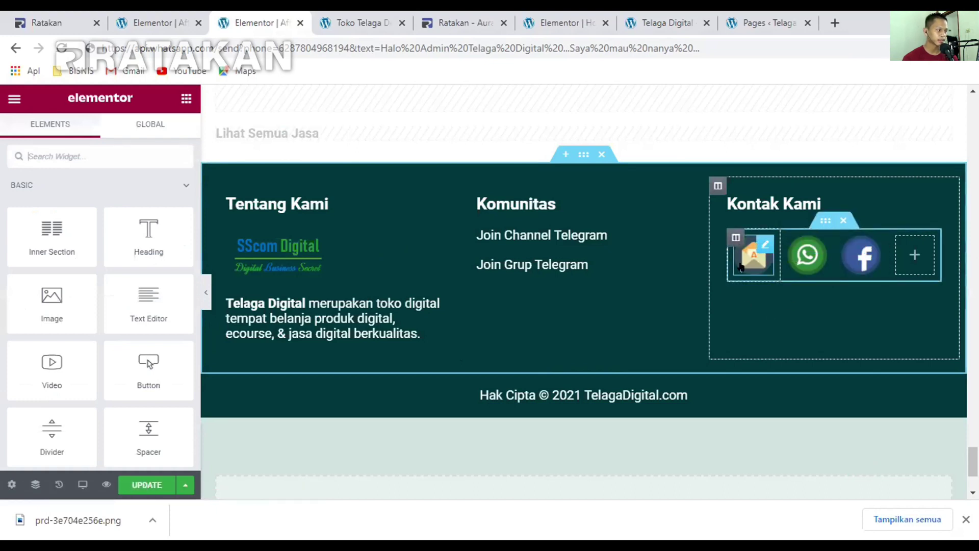
{"action": "right_click", "coordinate": [760, 247]}
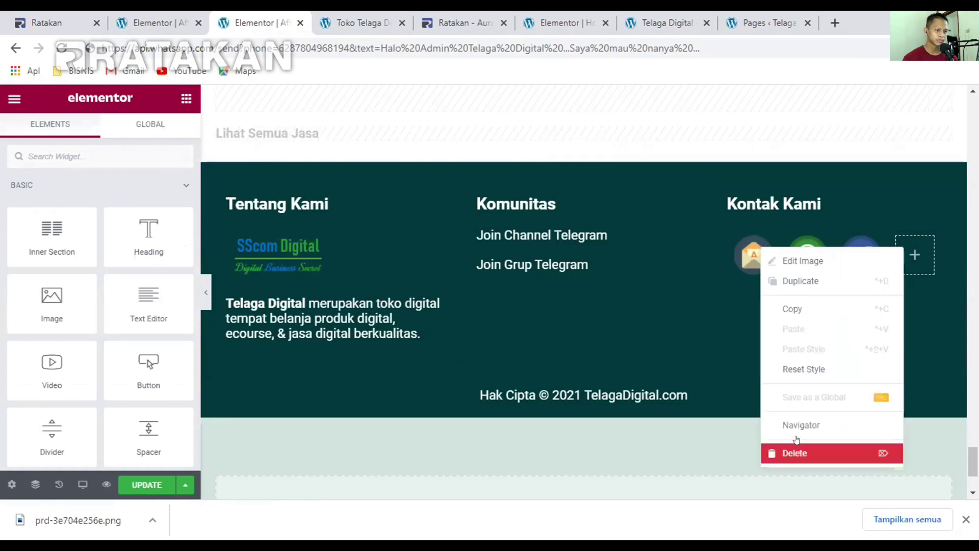
{"action": "left_click", "coordinate": [796, 442]}
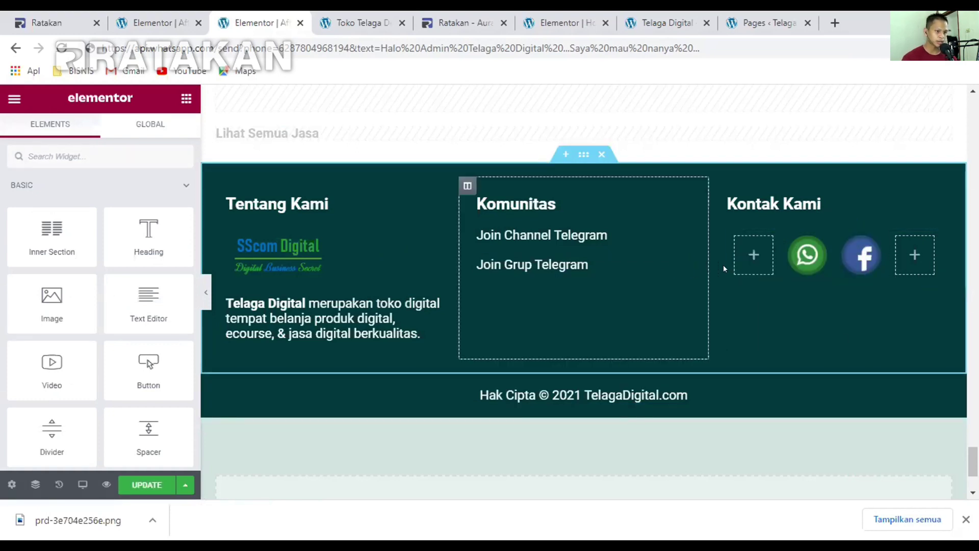
{"action": "key", "text": "ctrl+z"}
{"action": "key", "text": "ctrl+z"}
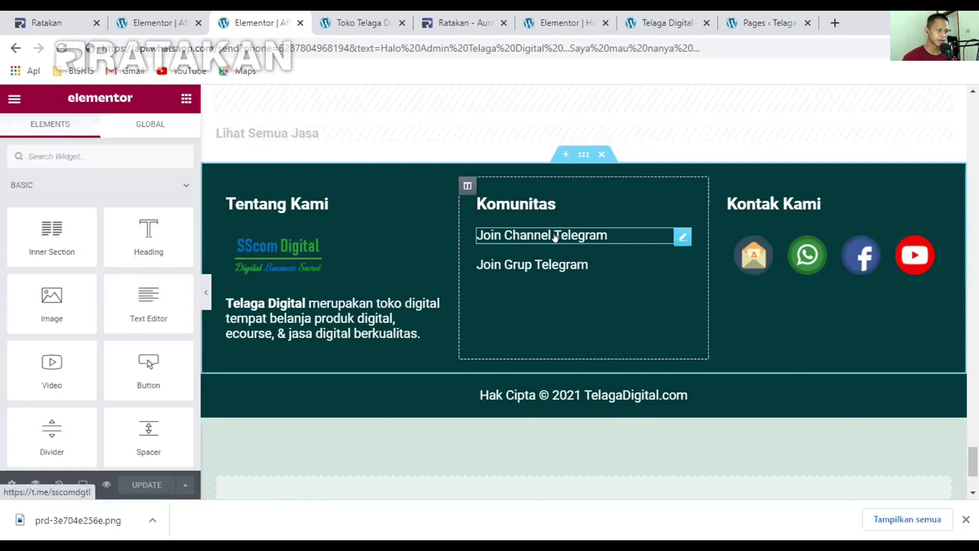
Examine the title and link settings of the Join Channel Telegram and Join Grup Telegram headings under Komunitas
{"action": "left_click", "coordinate": [528, 235]}
{"action": "left_click", "coordinate": [542, 264]}
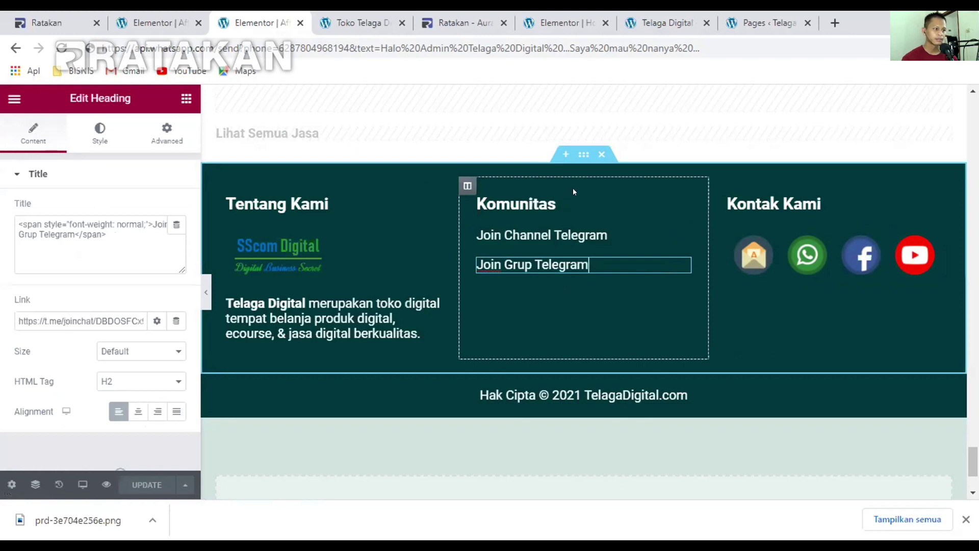
{"action": "left_click", "coordinate": [490, 234]}
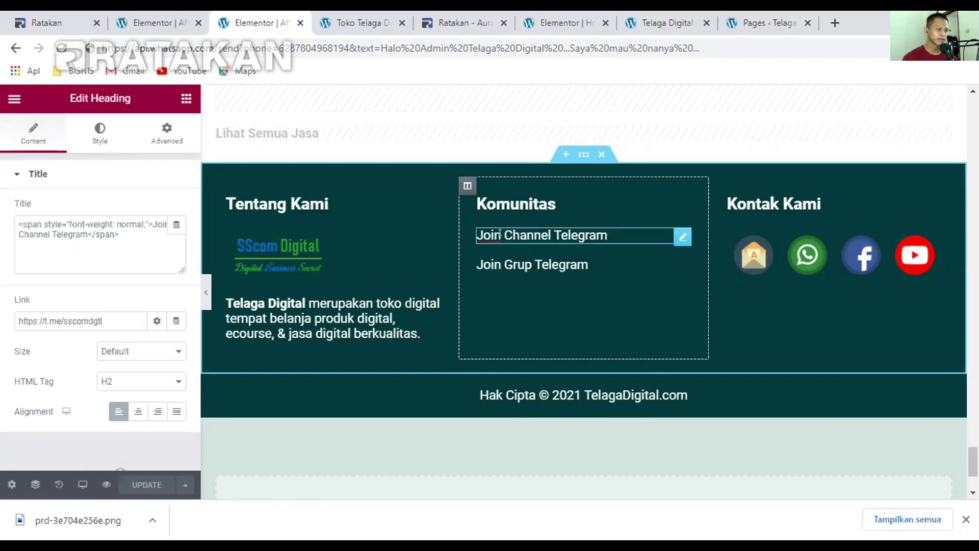
{"action": "left_click_drag", "start_coordinate": [503, 235], "coordinate": [612, 229]}
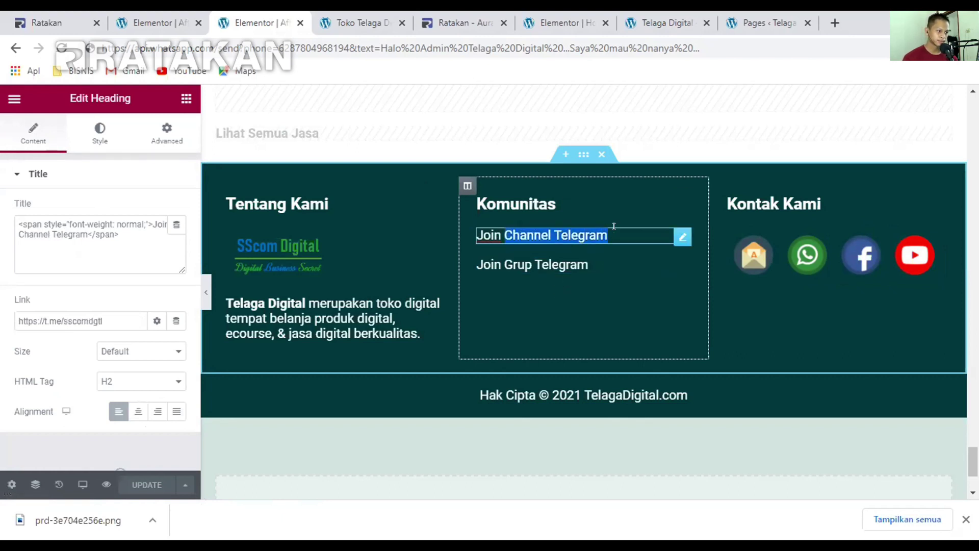
{"action": "left_click", "coordinate": [807, 255]}
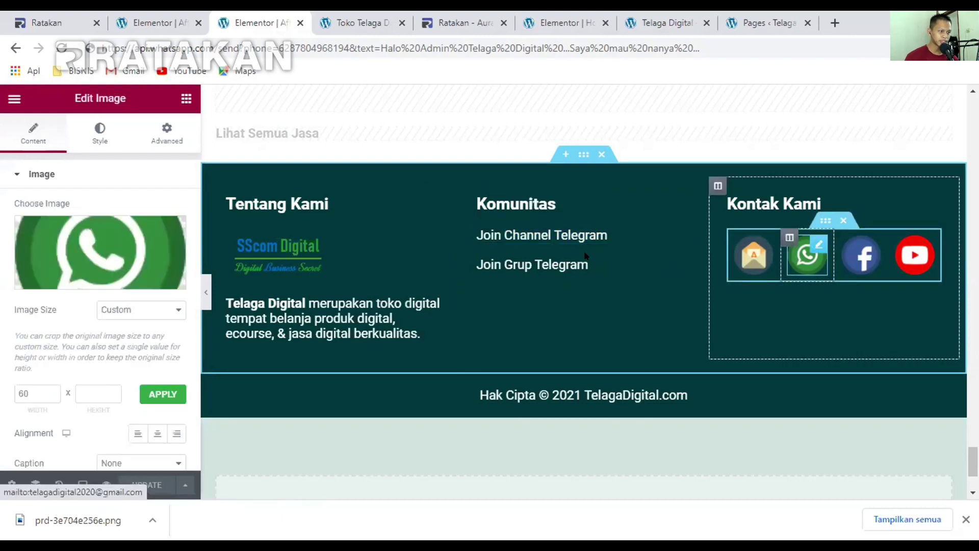
Change the Join Channel Telegram heading under Komunitas to "Join Grup WA"
{"action": "left_click", "coordinate": [508, 234]}
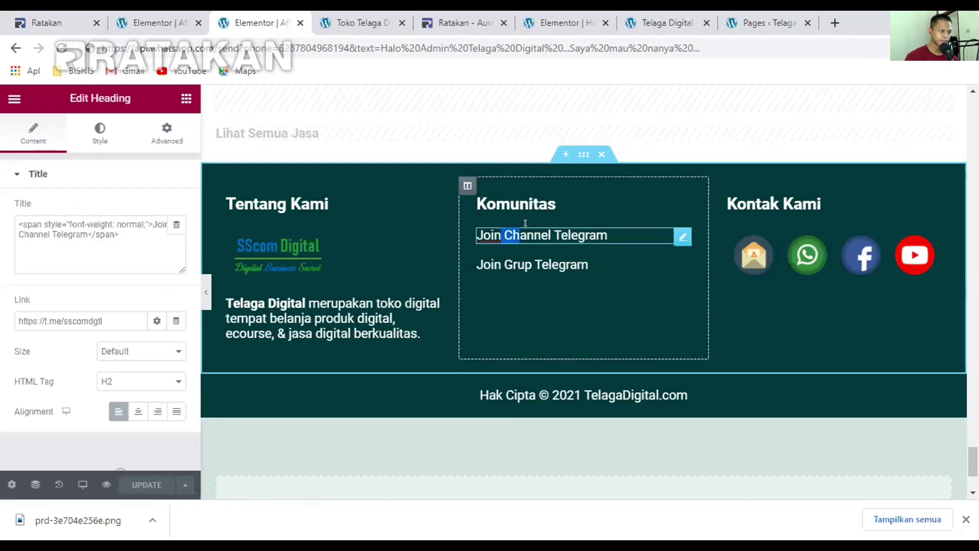
{"action": "left_click_drag", "start_coordinate": [502, 234], "coordinate": [609, 235]}
{"action": "key", "text": "BackSpace"}
{"action": "type", "text": "gRUP"}
{"action": "key", "text": "BackSpace"}
{"action": "key", "text": "BackSpace"}
{"action": "key", "text": "BackSpace"}
{"action": "key", "text": "BackSpace"}
{"action": "type", "text": "Grup WA"}
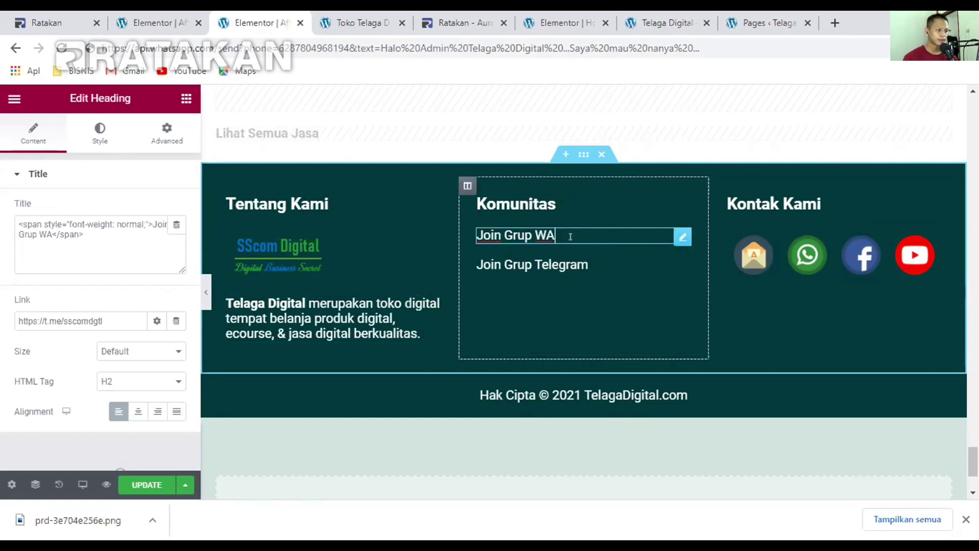
Compare the link settings of the Join Grup WA and Join Grup Telegram headings, and look over the footer
{"action": "left_click", "coordinate": [570, 260]}
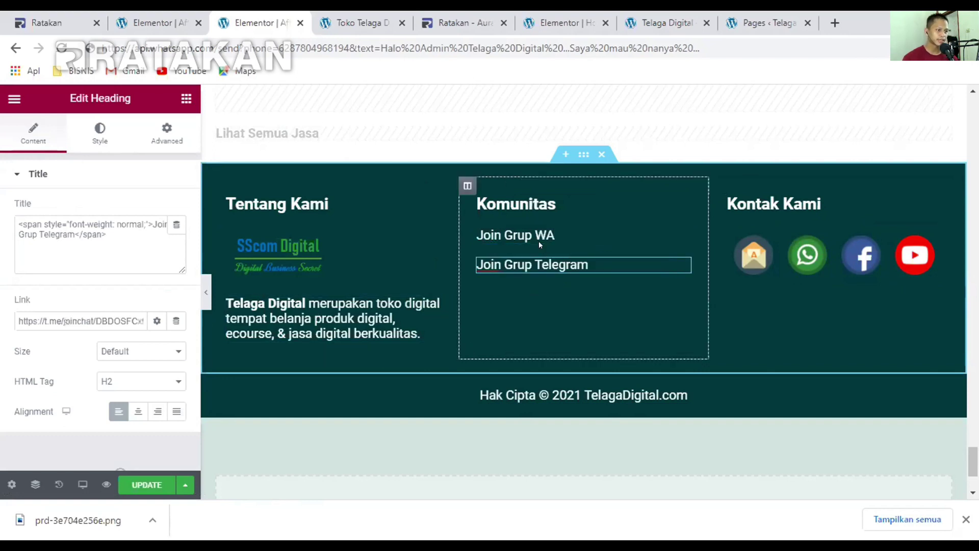
{"action": "left_click", "coordinate": [557, 236]}
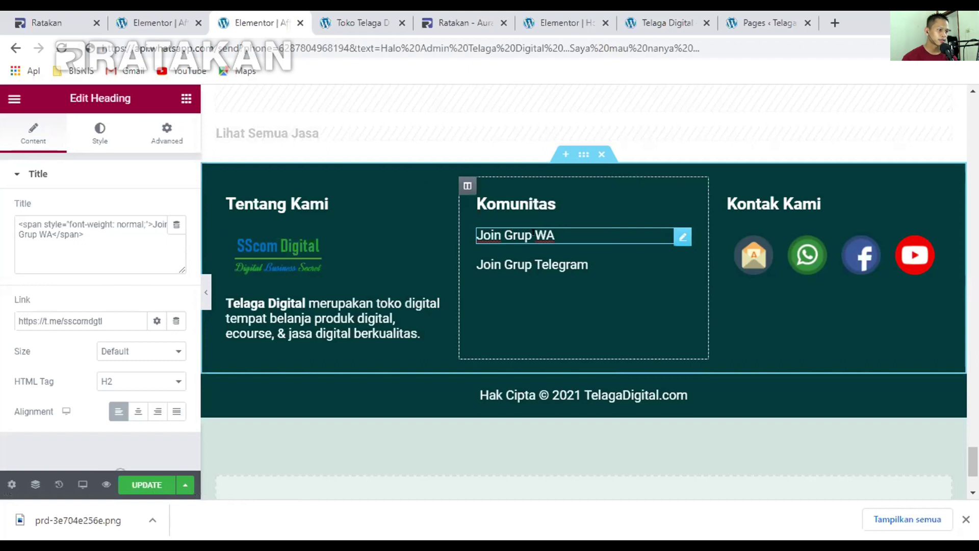
{"action": "left_click_drag", "start_coordinate": [14, 299], "coordinate": [37, 301]}
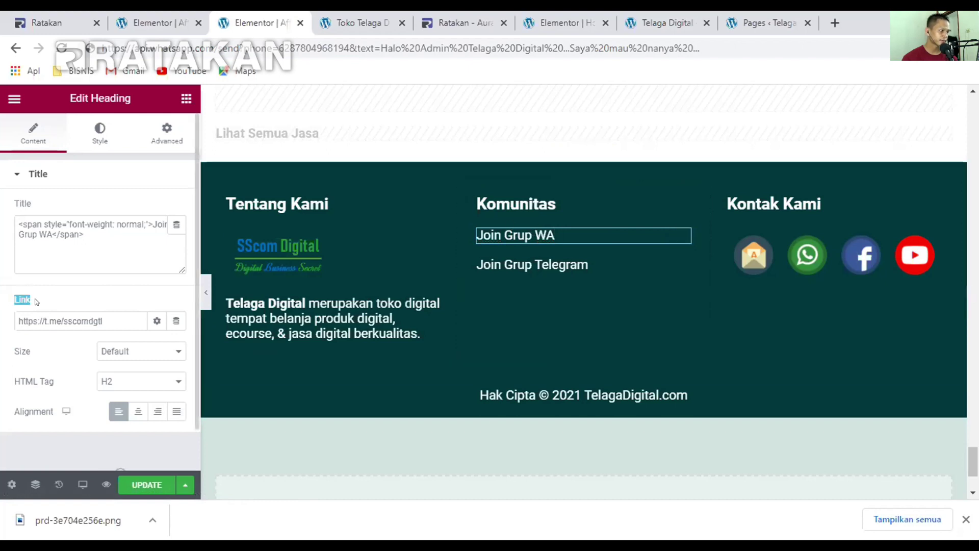
{"action": "left_click_drag", "start_coordinate": [104, 321], "coordinate": [2, 314]}
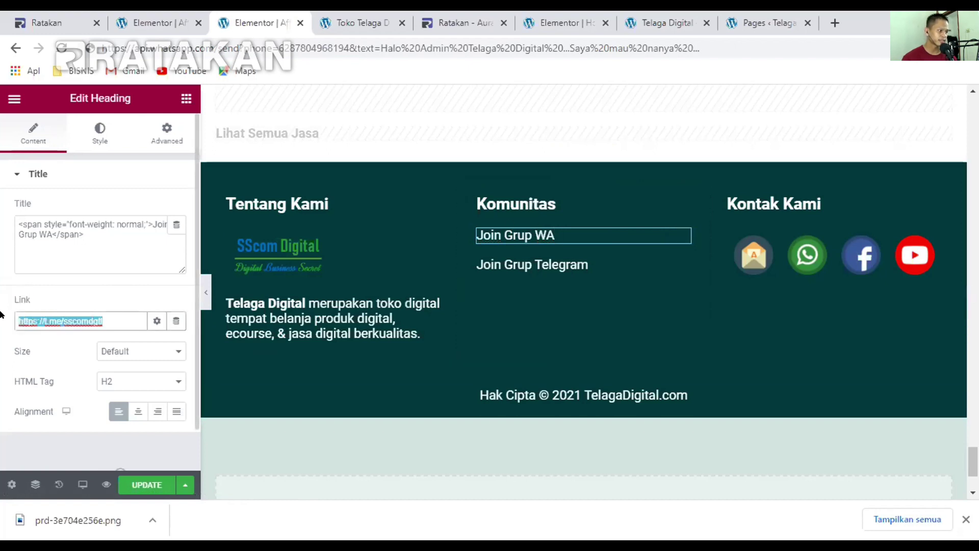
{"action": "left_click", "coordinate": [541, 265]}
{"action": "scroll", "coordinate": [631, 316], "scroll_direction": "up", "scroll_amount": 3}
{"action": "scroll", "coordinate": [647, 322], "scroll_direction": "down", "scroll_amount": 5}
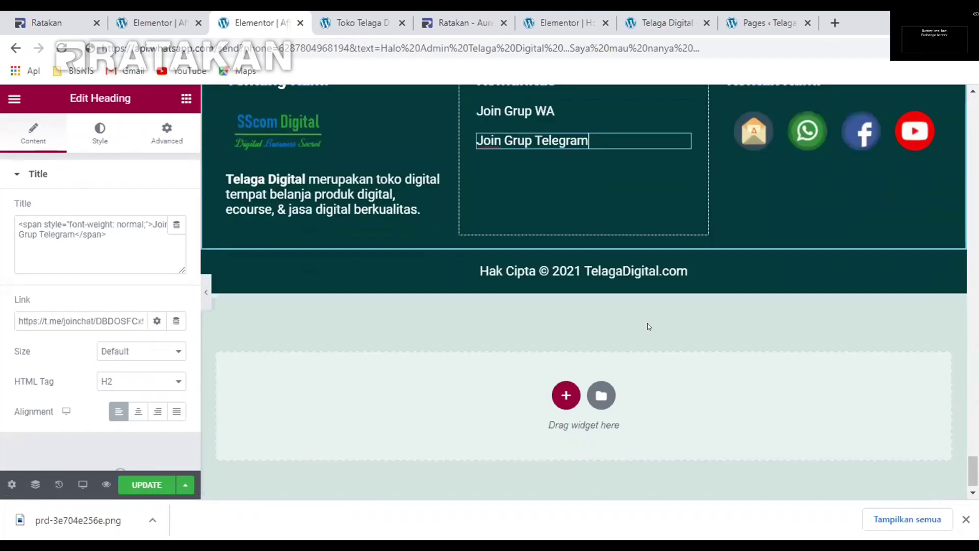
{"action": "scroll", "coordinate": [772, 257], "scroll_direction": "up", "scroll_amount": 4}
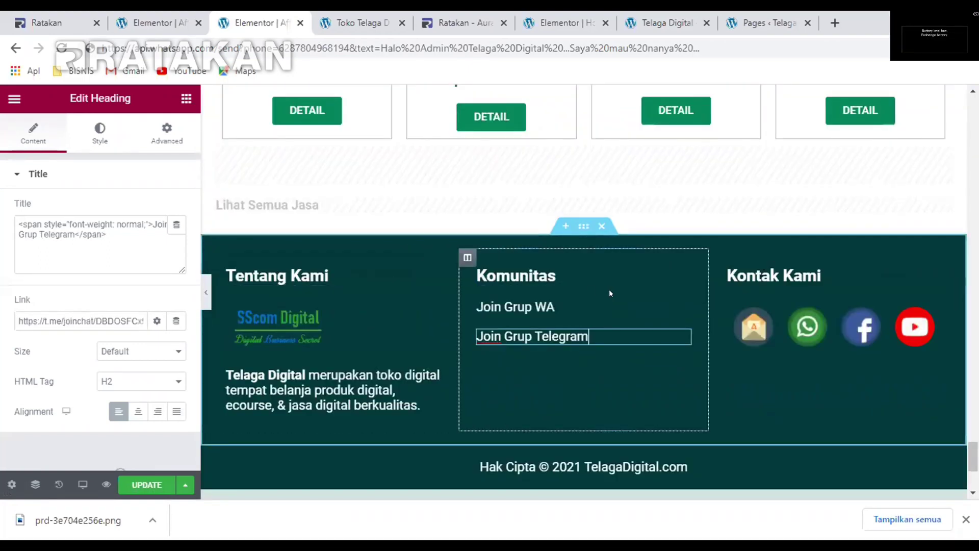
{"action": "scroll", "coordinate": [635, 277], "scroll_direction": "down", "scroll_amount": 3}
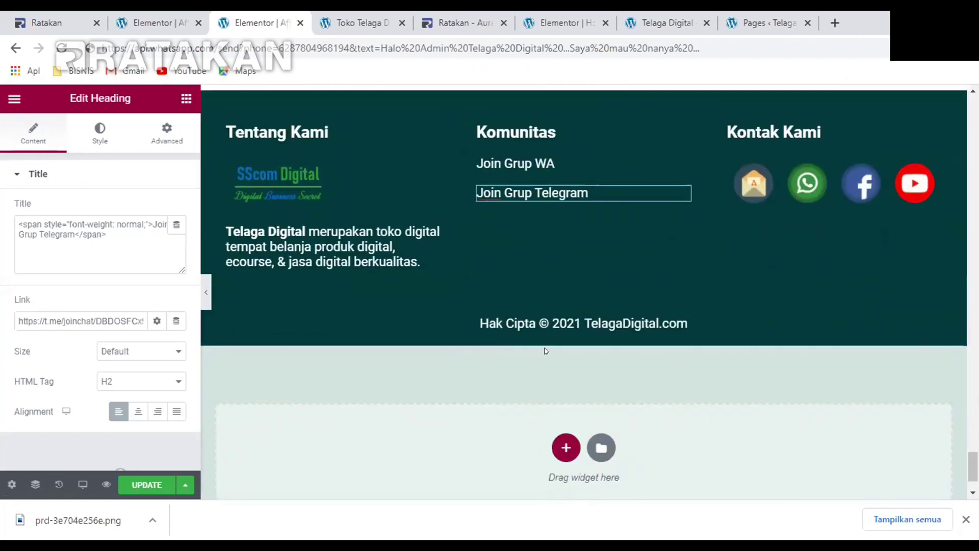
Replace TelagaDigital with Tokoku in the footer copyright heading so it reads "Hak Cipta © 2021 Tokoku.com"
{"action": "left_click", "coordinate": [589, 318]}
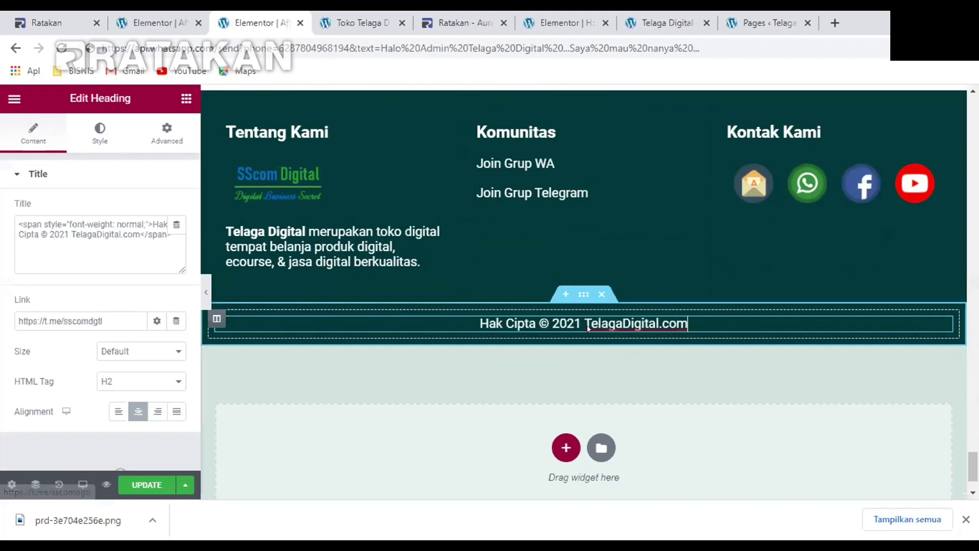
{"action": "left_click_drag", "start_coordinate": [580, 316], "coordinate": [651, 318]}
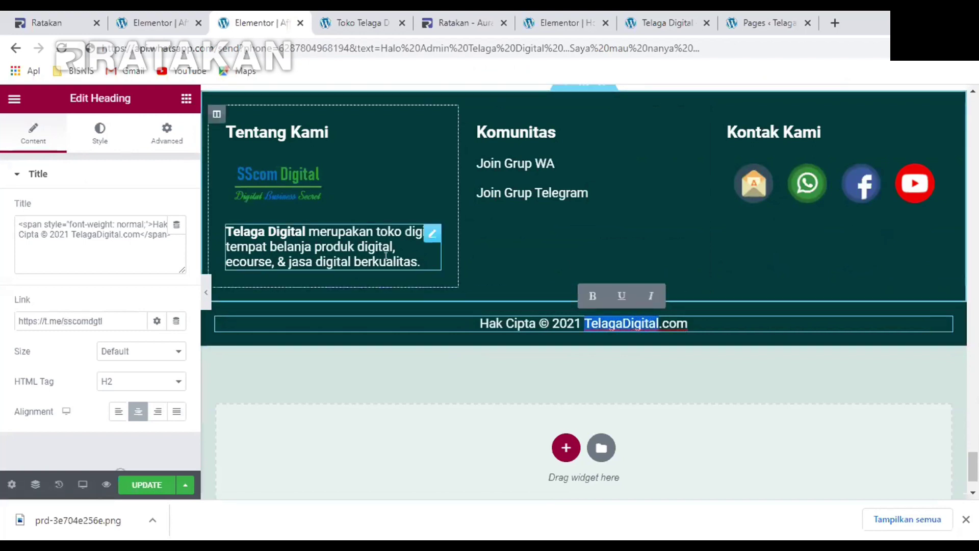
{"action": "type", "text": "Tokoku"}
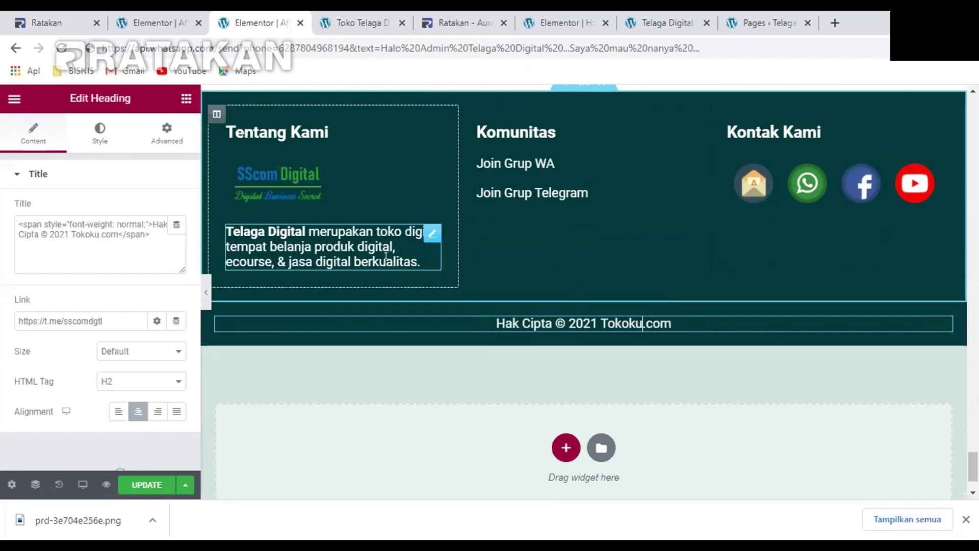
Examine the link set on the footer copyright heading, highlighting the domain in its text and the full URL
{"action": "left_click_drag", "start_coordinate": [600, 323], "coordinate": [669, 315]}
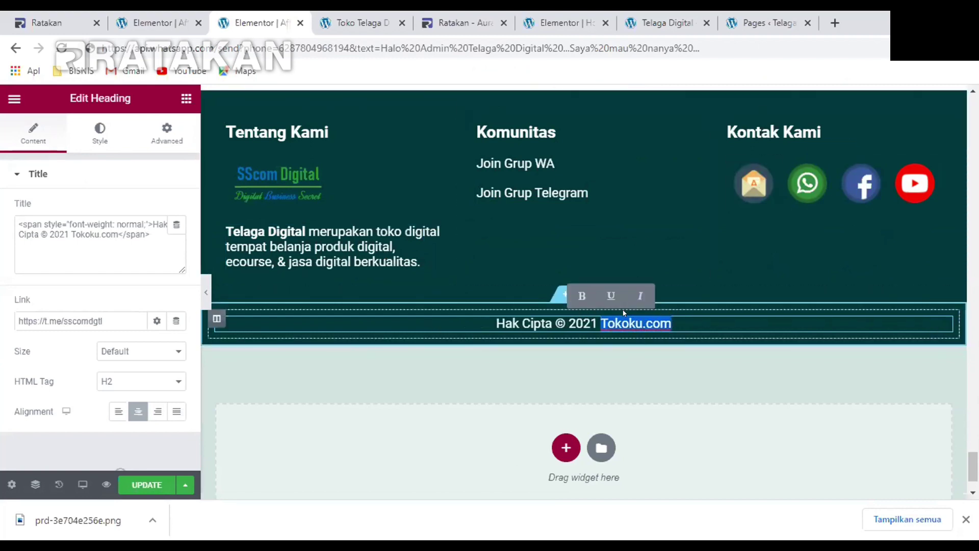
{"action": "scroll", "coordinate": [75, 359], "scroll_direction": "down", "scroll_amount": 1}
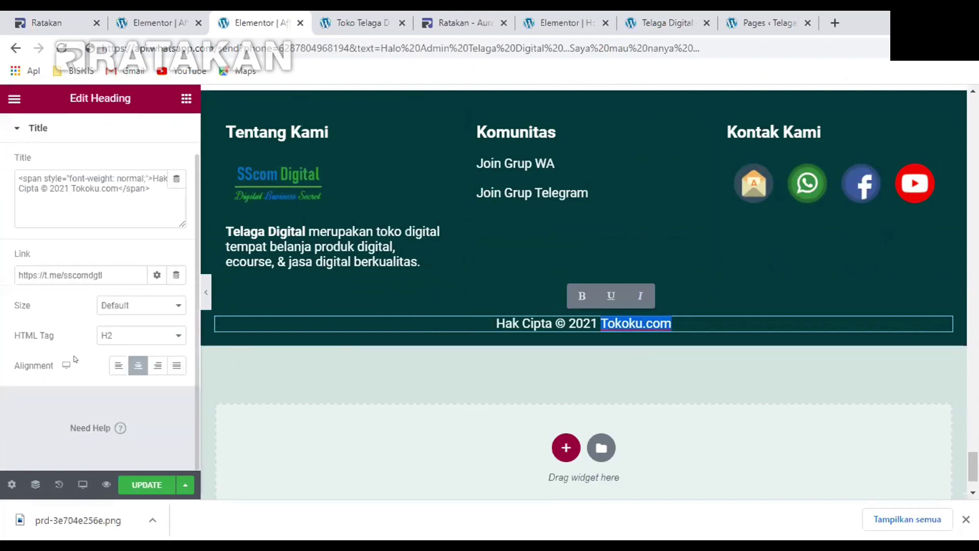
{"action": "left_click", "coordinate": [505, 323]}
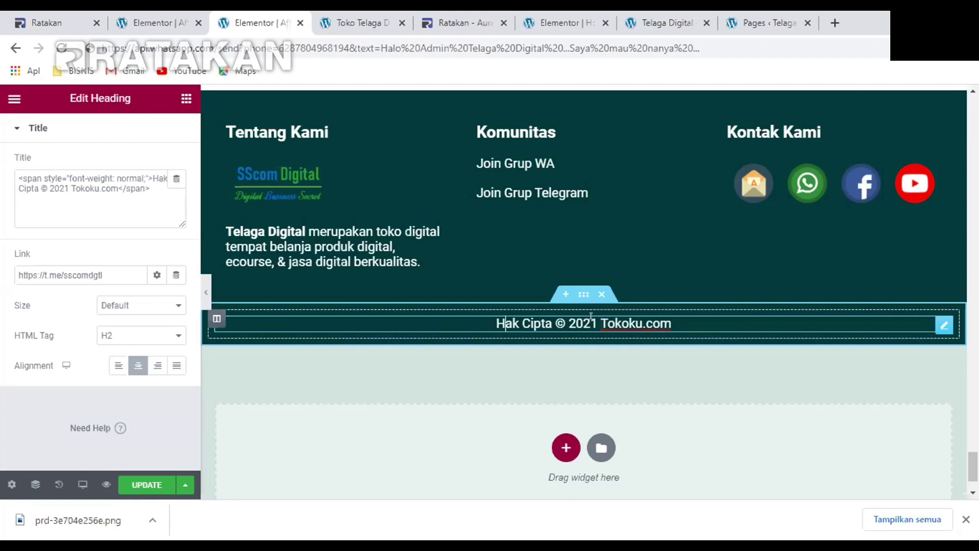
{"action": "left_click_drag", "start_coordinate": [600, 321], "coordinate": [608, 322]}
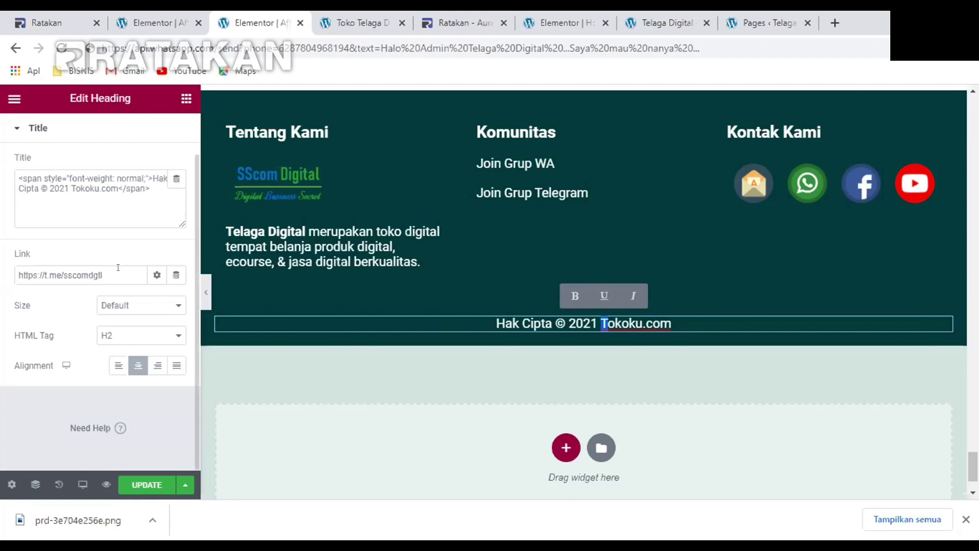
{"action": "left_click_drag", "start_coordinate": [117, 267], "coordinate": [2, 259]}
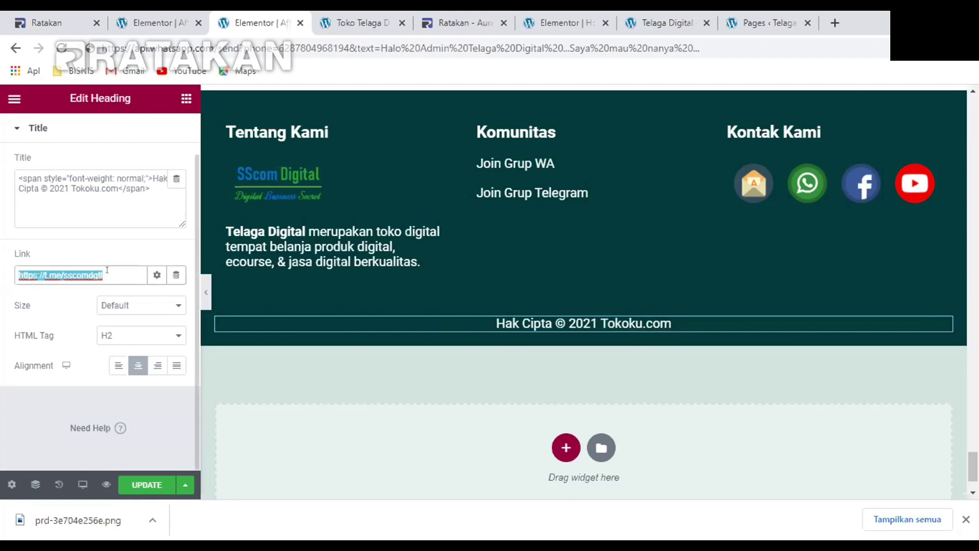
{"action": "left_click_drag", "start_coordinate": [109, 269], "coordinate": [2, 281]}
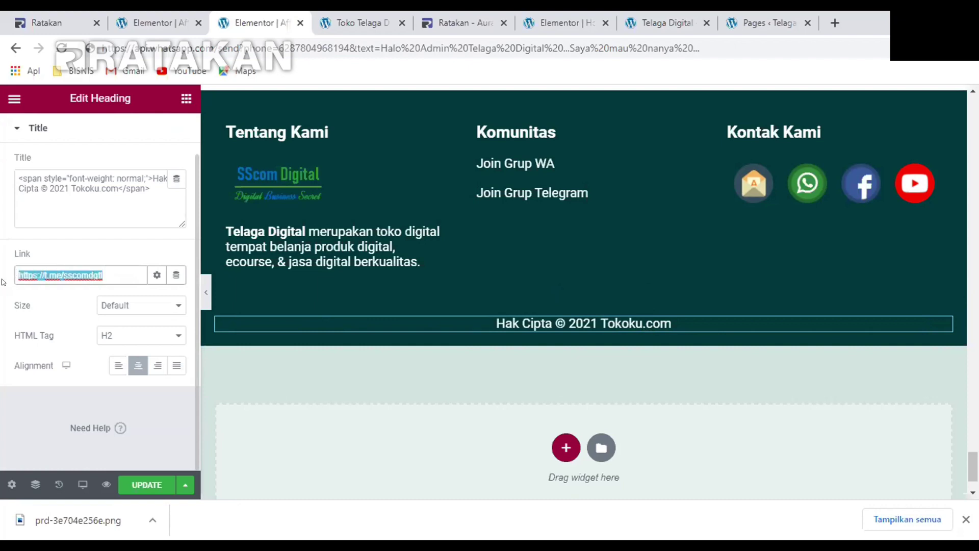
{"action": "left_click", "coordinate": [100, 273]}
{"action": "left_click", "coordinate": [467, 318]}
Review the store page from the footer up to the hero banner and down to the Tools Digital Marketing section, dismissing the downloads bar
{"action": "scroll", "coordinate": [467, 319], "scroll_direction": "up", "scroll_amount": 15}
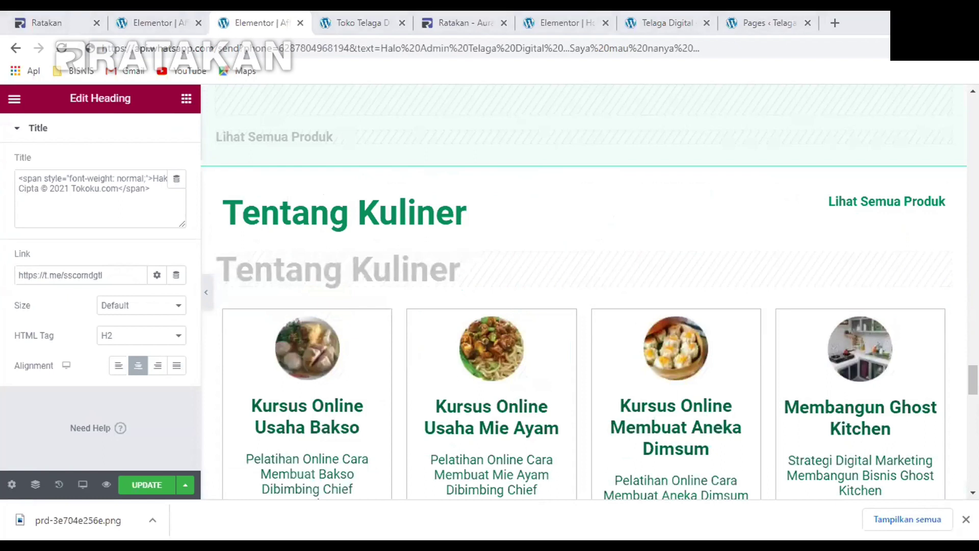
{"action": "scroll", "coordinate": [812, 280], "scroll_direction": "up", "scroll_amount": 15}
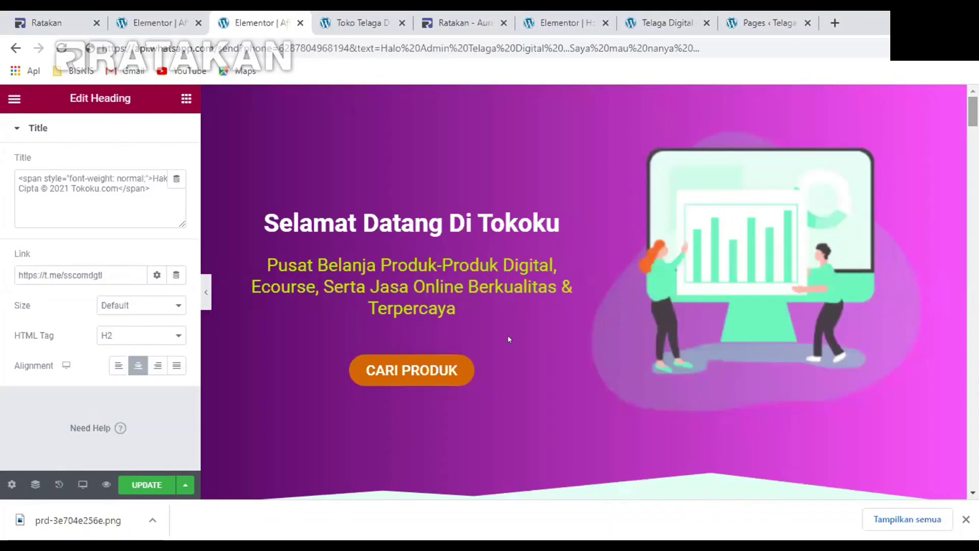
{"action": "scroll", "coordinate": [509, 339], "scroll_direction": "down", "scroll_amount": 10}
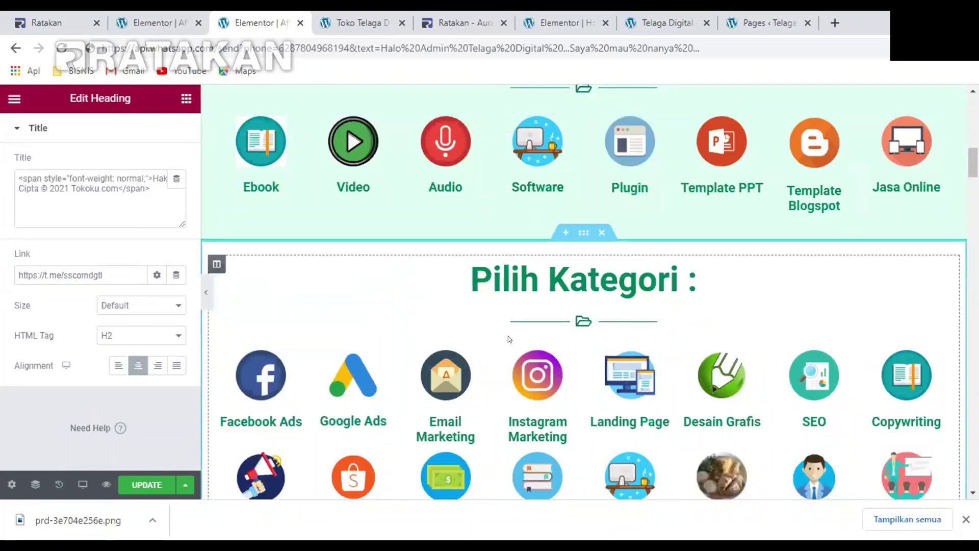
{"action": "scroll", "coordinate": [583, 292], "scroll_direction": "down", "scroll_amount": 1}
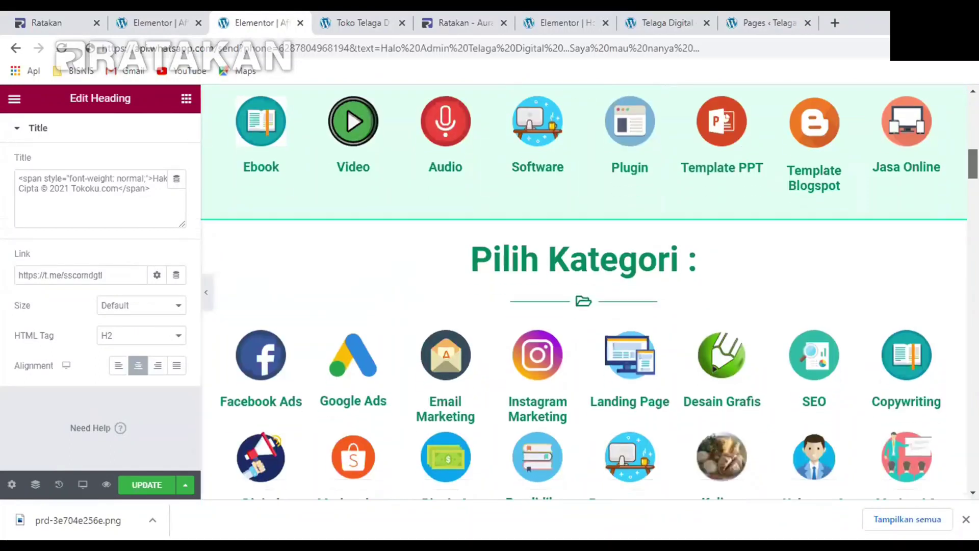
{"action": "scroll", "coordinate": [615, 279], "scroll_direction": "down", "scroll_amount": 10}
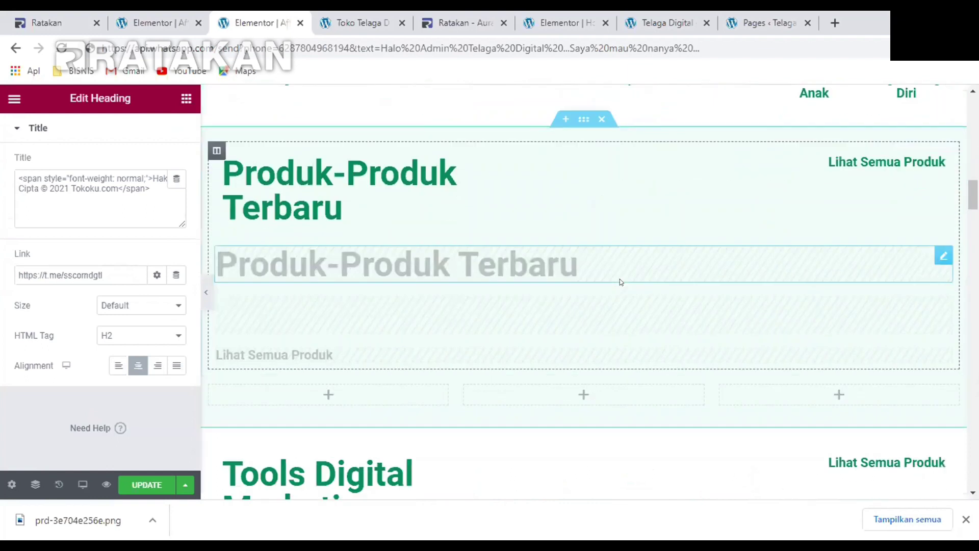
{"action": "scroll", "coordinate": [620, 282], "scroll_direction": "down", "scroll_amount": 3}
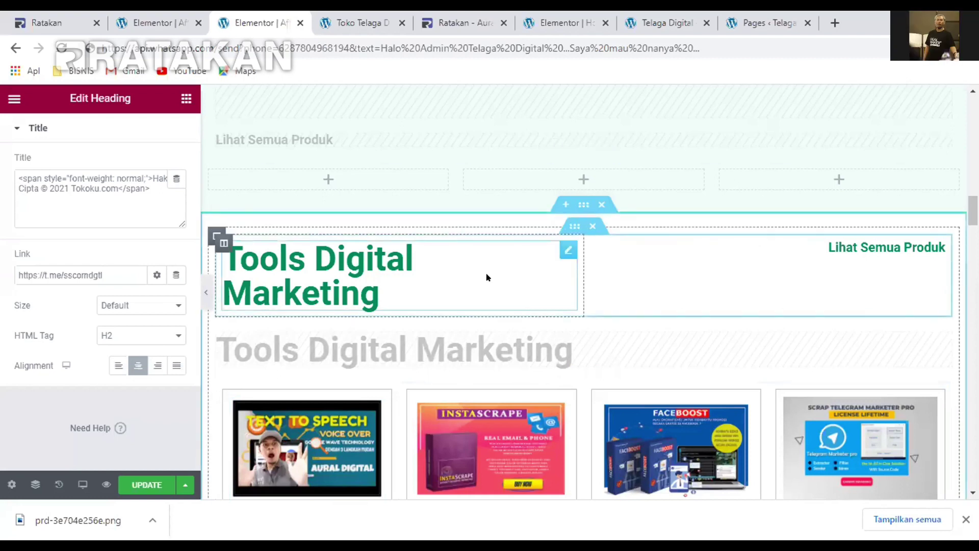
{"action": "scroll", "coordinate": [944, 454], "scroll_direction": "down", "scroll_amount": 1}
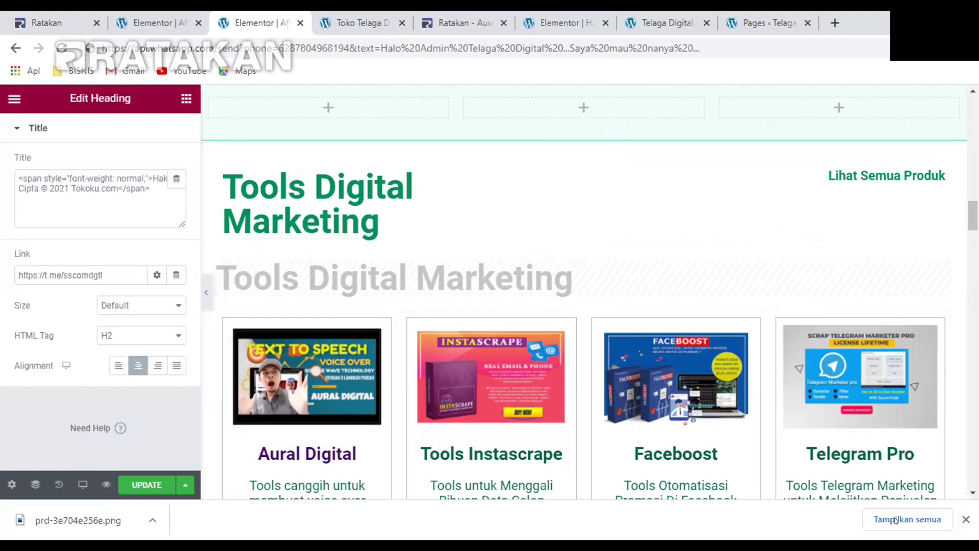
{"action": "left_click", "coordinate": [965, 518]}
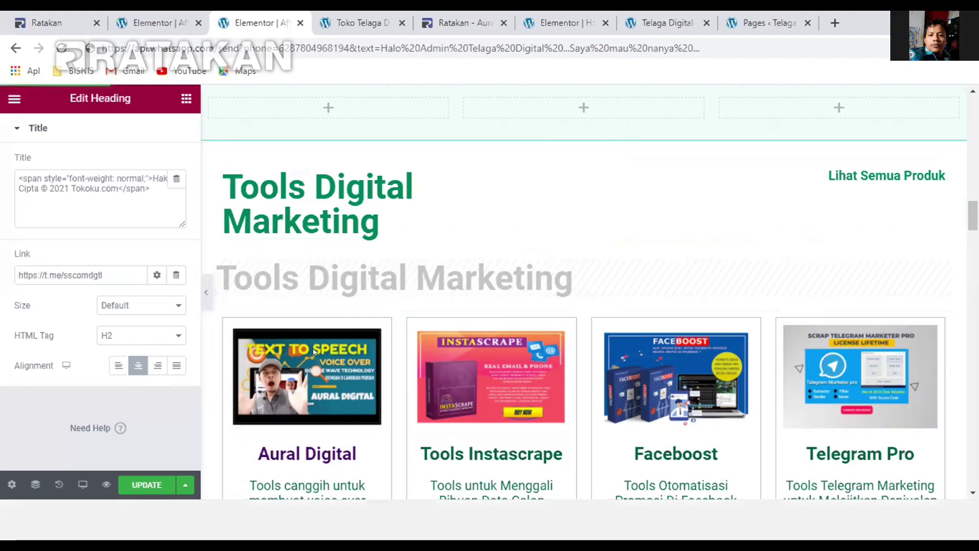
Examine the settings of the Tools Digital Marketing heading and the DETAIL buttons on the Telegram Pro and Tools Instascrape cards
{"action": "left_click", "coordinate": [338, 215]}
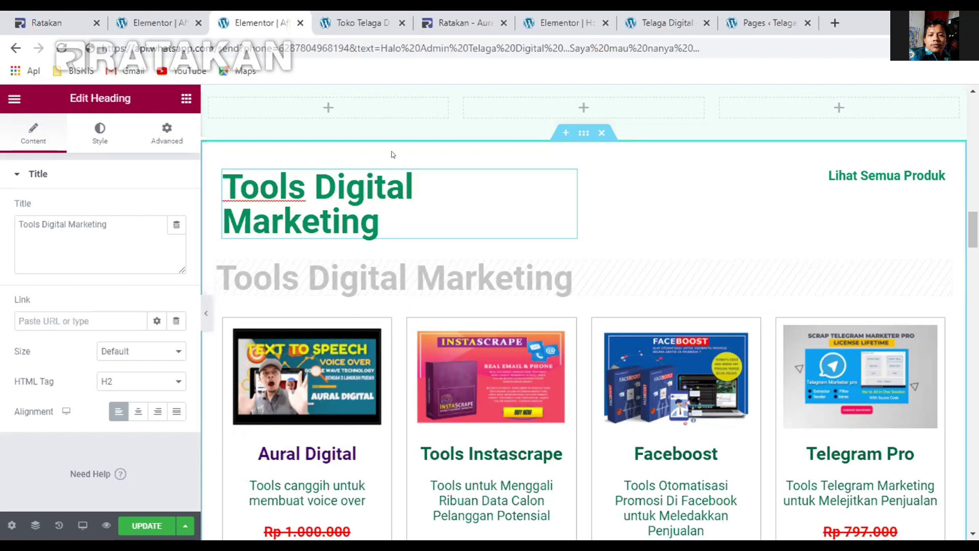
{"action": "scroll", "coordinate": [910, 219], "scroll_direction": "down", "scroll_amount": 4}
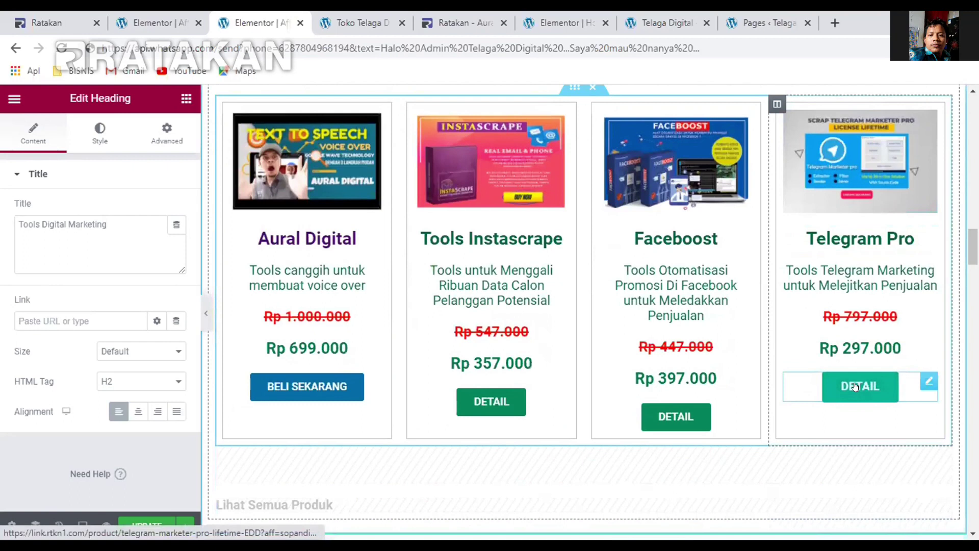
{"action": "left_click", "coordinate": [855, 387]}
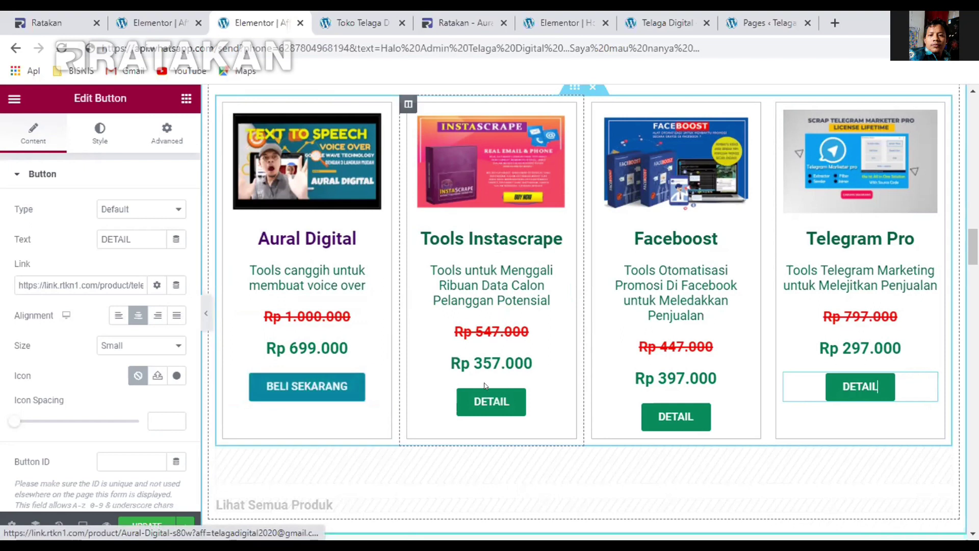
{"action": "left_click", "coordinate": [499, 397]}
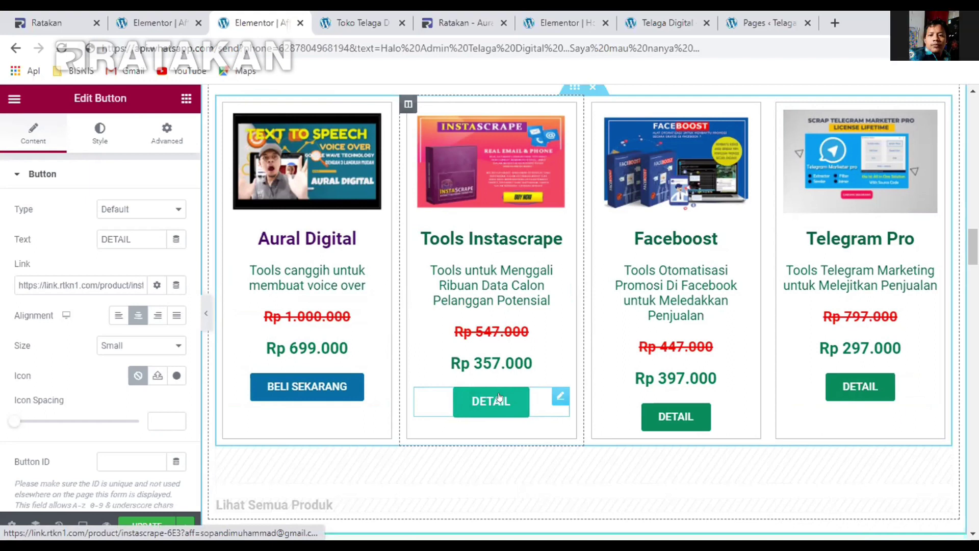
Compare the description texts of the Tools Instascrape and Aural Digital cards, and check the Tools Instascrape title
{"action": "left_click", "coordinate": [490, 293]}
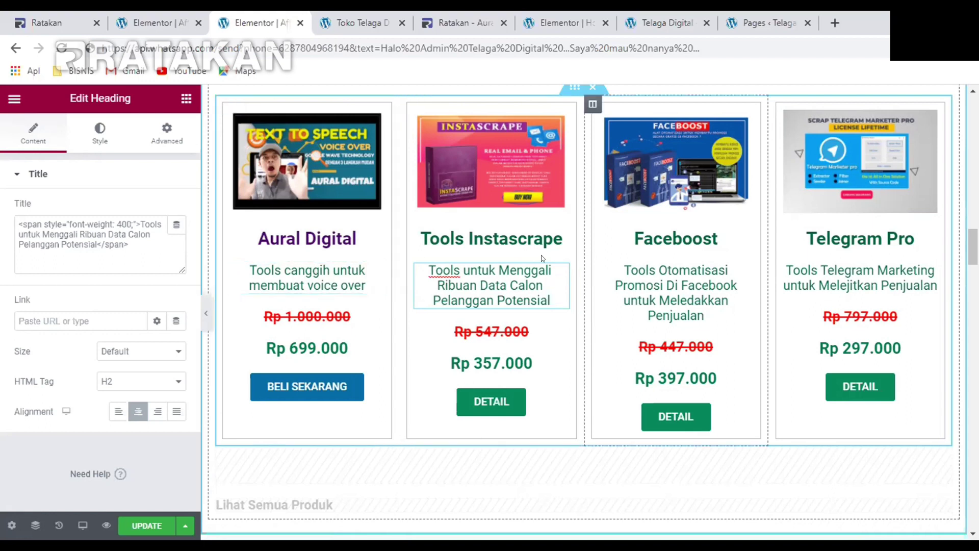
{"action": "left_click", "coordinate": [488, 260]}
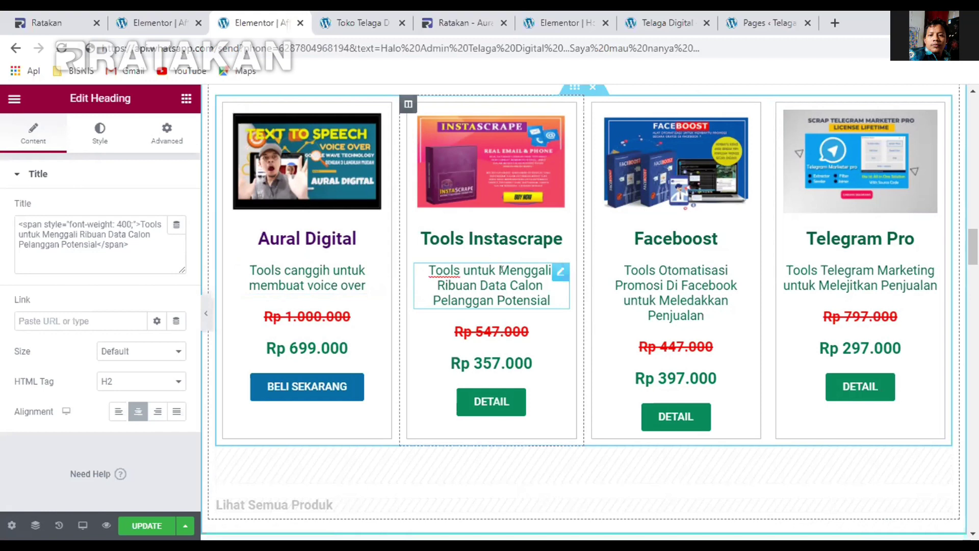
{"action": "left_click", "coordinate": [306, 278]}
{"action": "scroll", "coordinate": [323, 377], "scroll_direction": "down", "scroll_amount": 3}
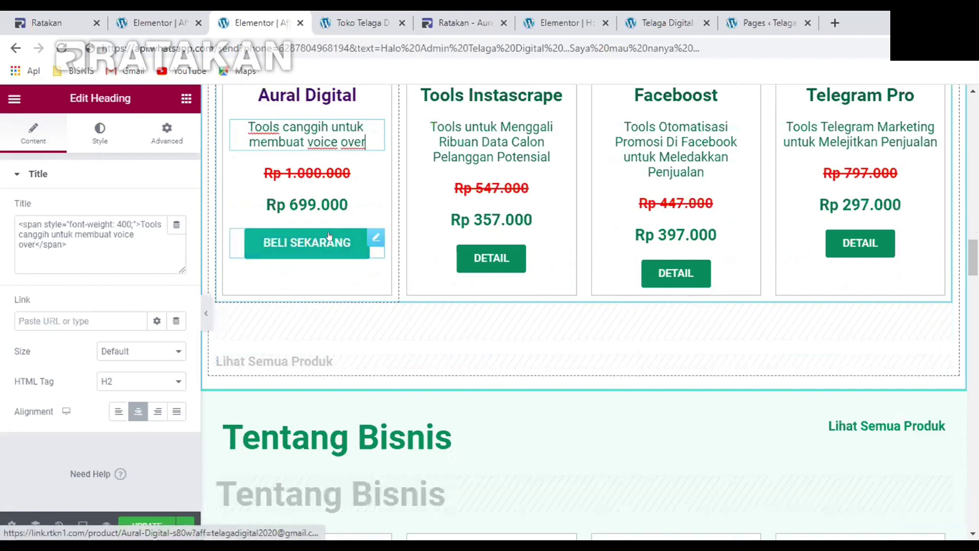
{"action": "scroll", "coordinate": [321, 242], "scroll_direction": "up", "scroll_amount": 1}
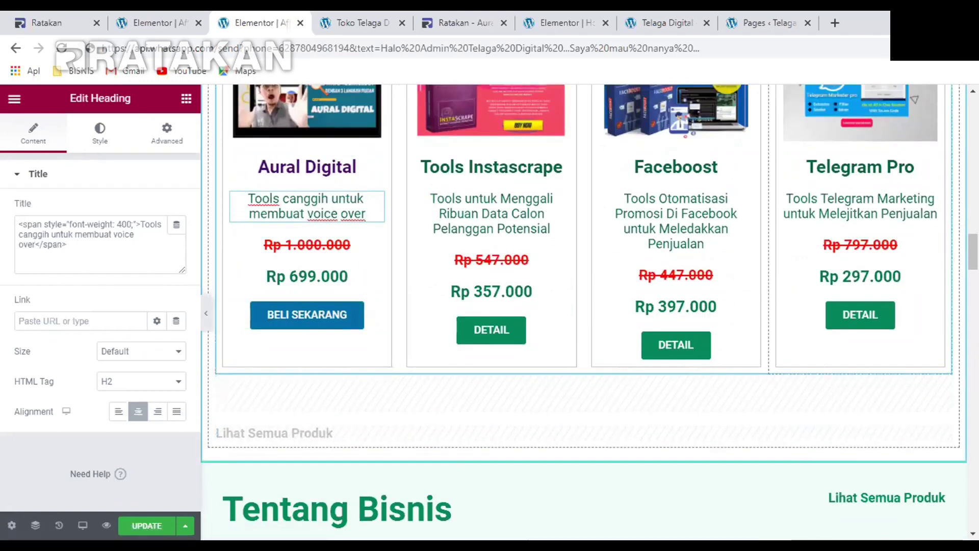
{"action": "scroll", "coordinate": [307, 306], "scroll_direction": "down", "scroll_amount": 1}
{"action": "scroll", "coordinate": [490, 255], "scroll_direction": "down", "scroll_amount": 2}
{"action": "scroll", "coordinate": [490, 255], "scroll_direction": "up", "scroll_amount": 2}
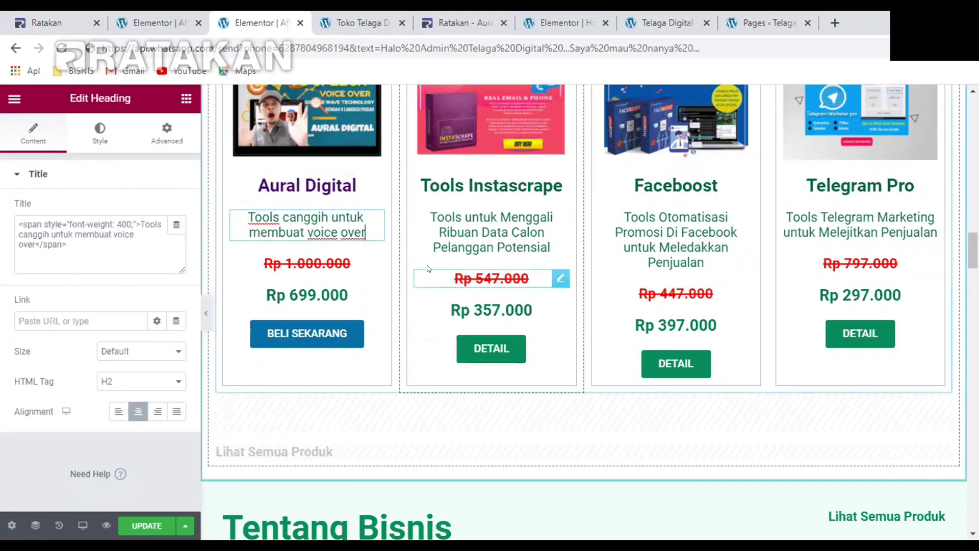
{"action": "scroll", "coordinate": [510, 295], "scroll_direction": "up", "scroll_amount": 1}
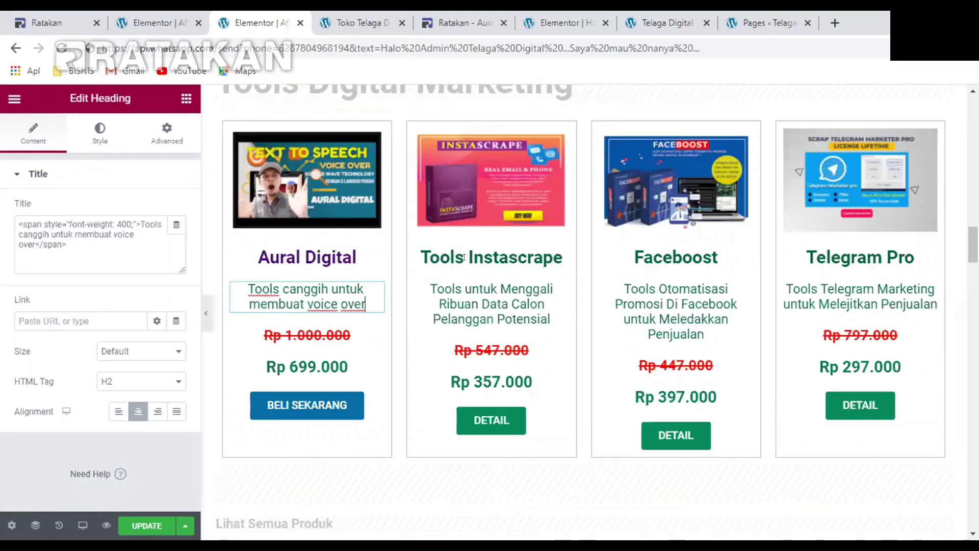
{"action": "left_click", "coordinate": [487, 249]}
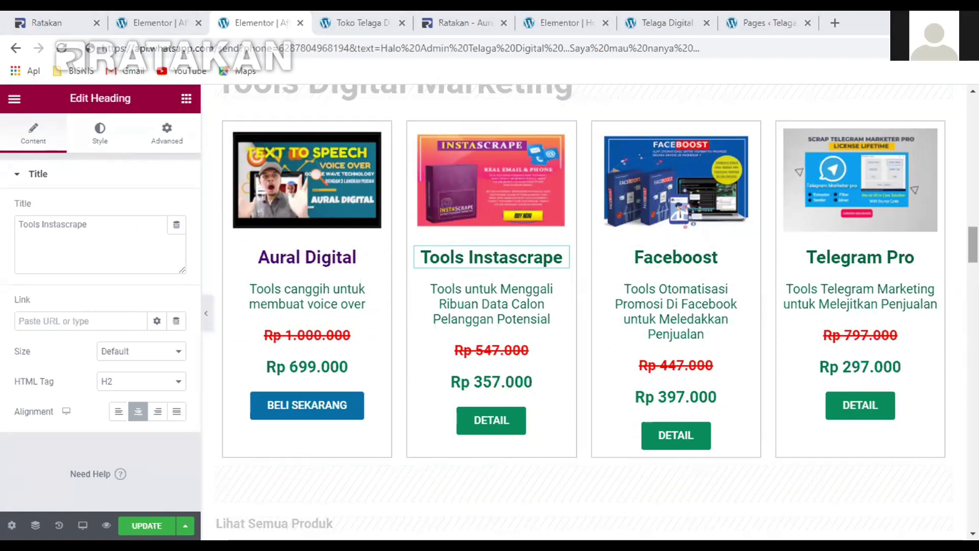
Inspect the Jenis Produk heading and look over the product type and Pilih Kategori icon sections
{"action": "scroll", "coordinate": [713, 261], "scroll_direction": "up", "scroll_amount": 10}
{"action": "scroll", "coordinate": [713, 261], "scroll_direction": "down", "scroll_amount": 2}
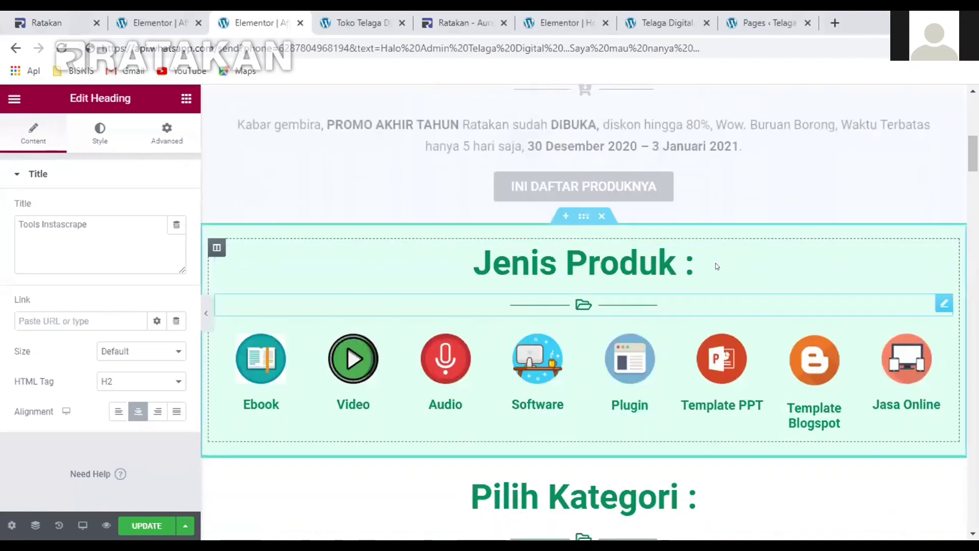
{"action": "left_click", "coordinate": [713, 263]}
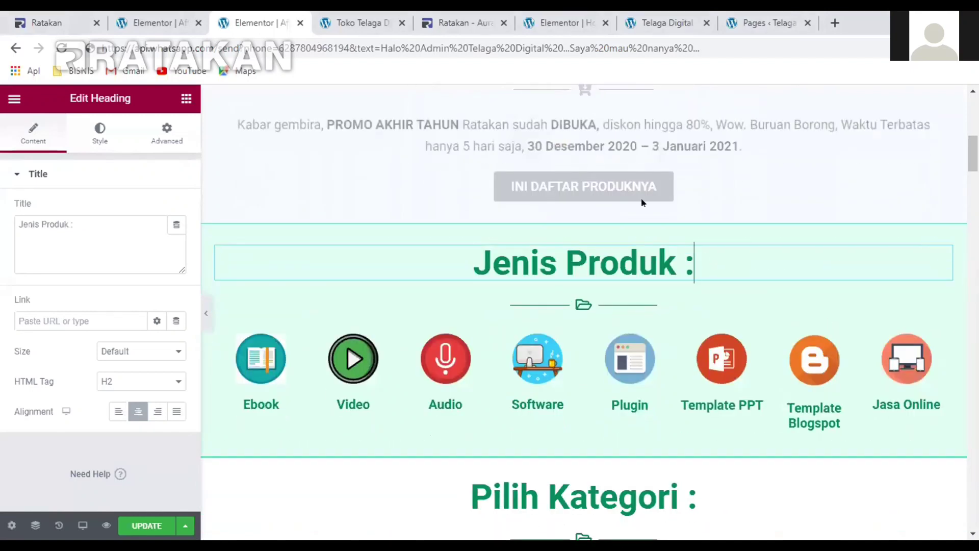
{"action": "scroll", "coordinate": [586, 312], "scroll_direction": "down", "scroll_amount": 1}
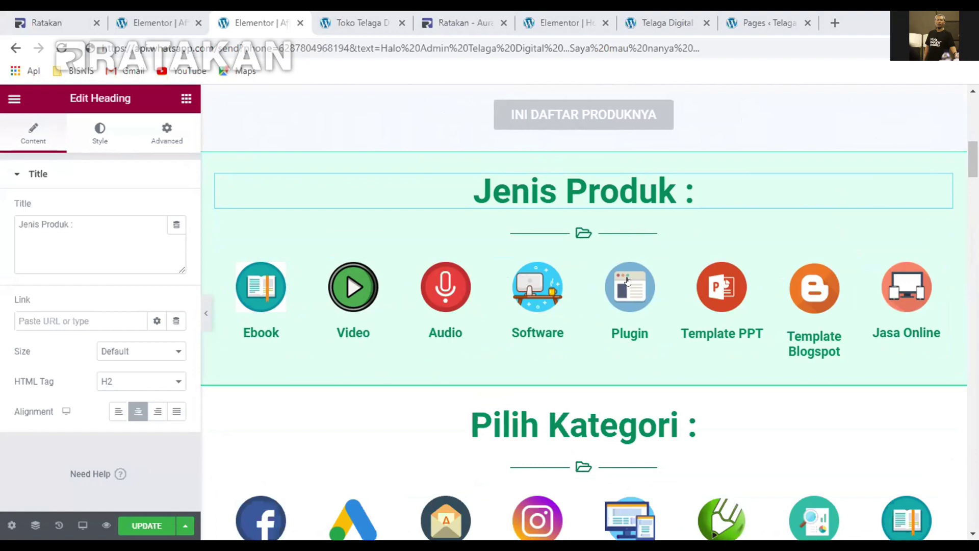
{"action": "scroll", "coordinate": [459, 356], "scroll_direction": "down", "scroll_amount": 1}
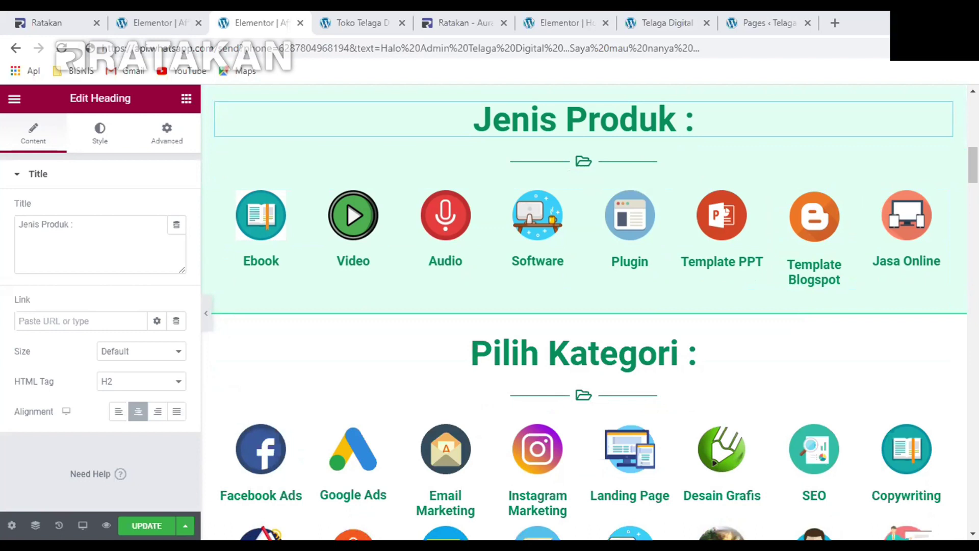
{"action": "scroll", "coordinate": [477, 165], "scroll_direction": "down", "scroll_amount": 2}
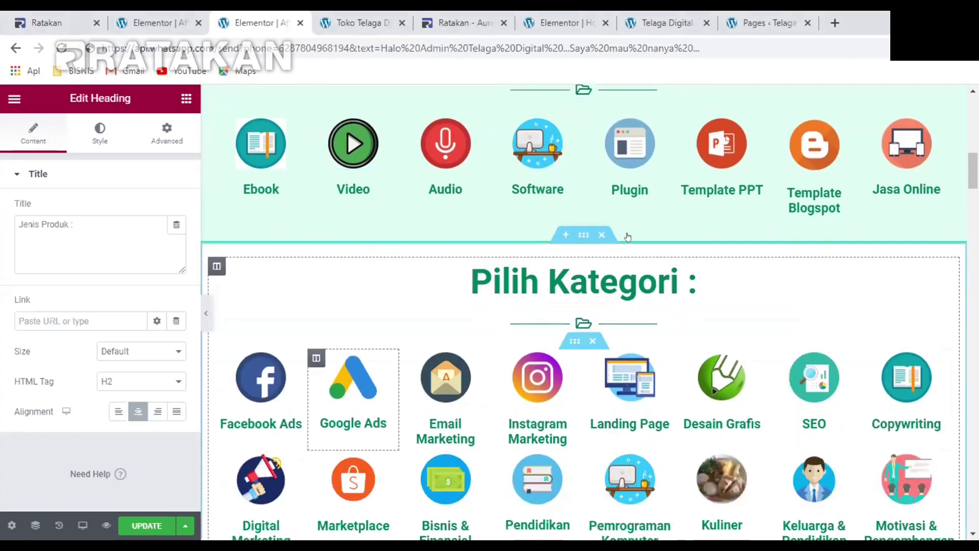
Save the changes made to the affiliate store page in the Elementor editor
{"action": "left_click", "coordinate": [173, 20]}
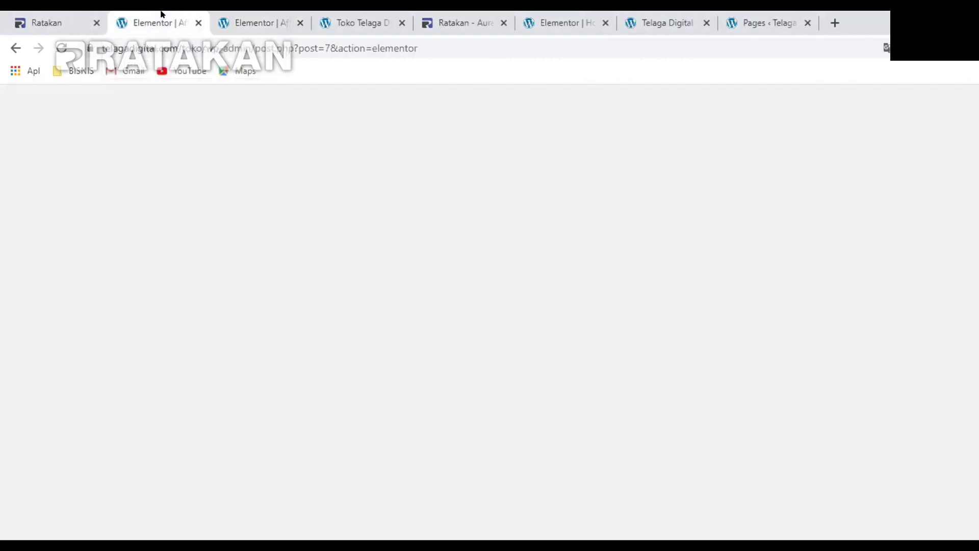
{"action": "left_click", "coordinate": [233, 14]}
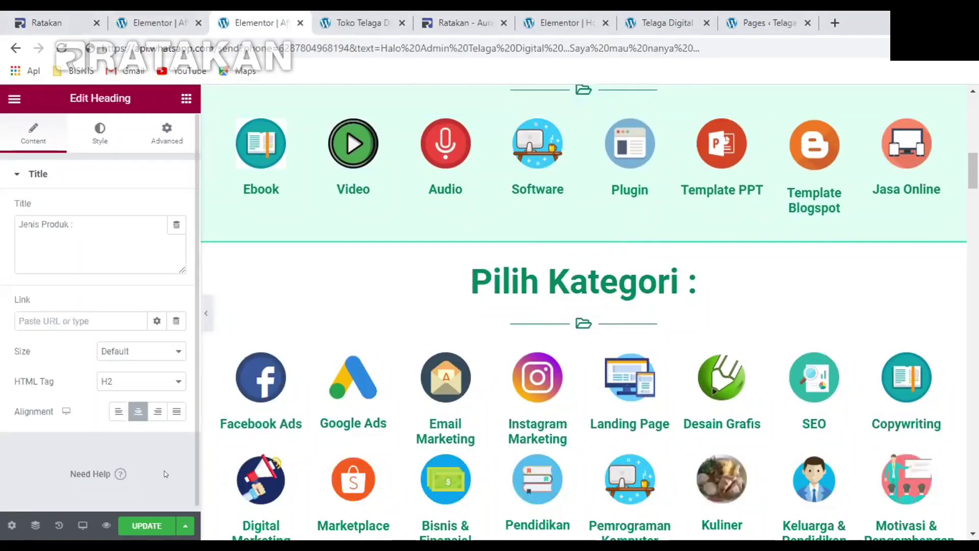
{"action": "left_click", "coordinate": [135, 523]}
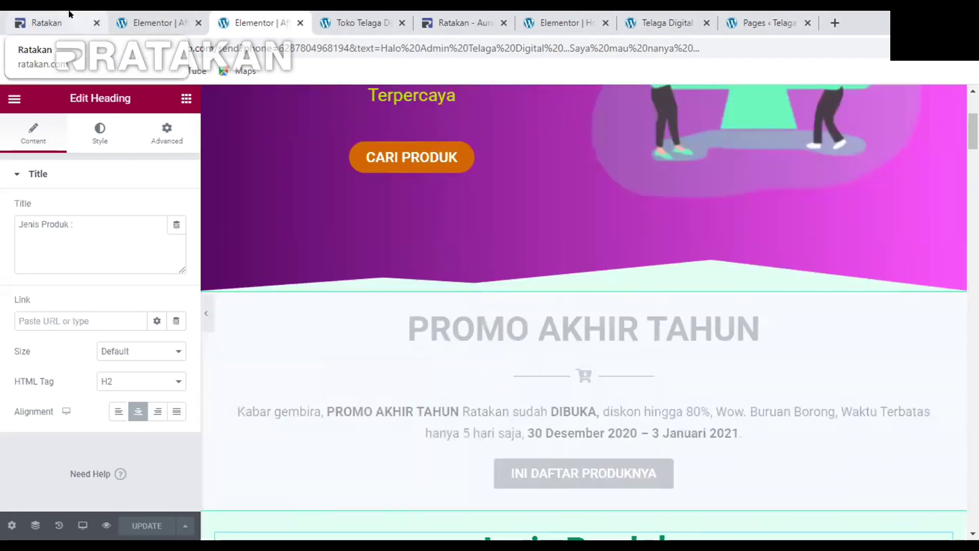
Look through the open Elementor, Ratakan and site tabs, and switch to the Toko Telaga Digital site
{"action": "left_click", "coordinate": [94, 13]}
{"action": "left_click", "coordinate": [138, 16]}
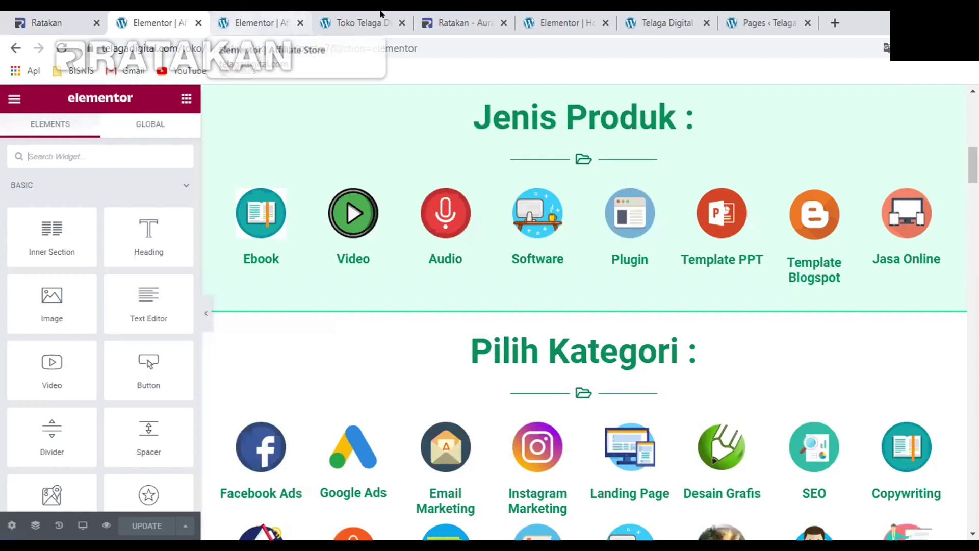
{"action": "left_click", "coordinate": [346, 14]}
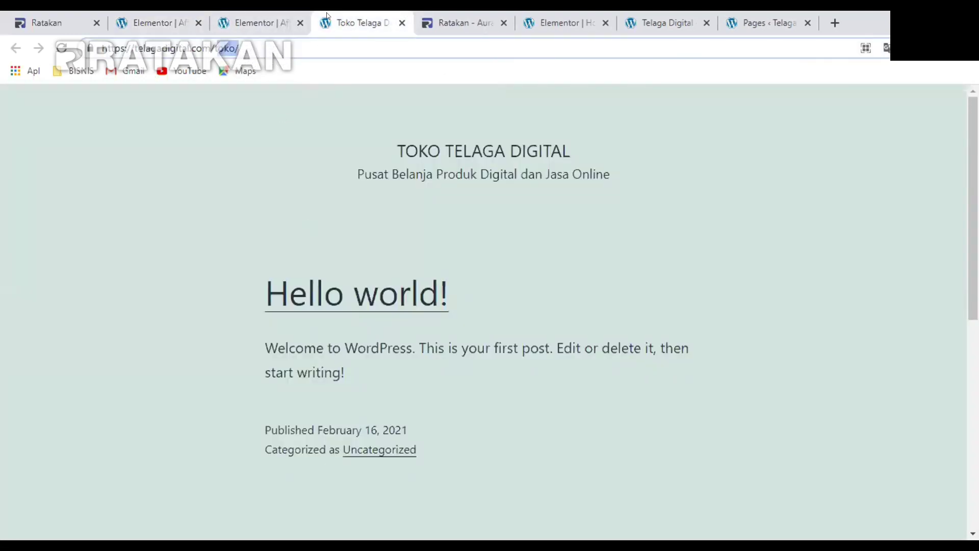
{"action": "left_click", "coordinate": [257, 16]}
{"action": "left_click", "coordinate": [459, 19]}
{"action": "left_click", "coordinate": [367, 16]}
{"action": "left_click", "coordinate": [171, 17]}
{"action": "left_click", "coordinate": [351, 19]}
Open the WordPress admin dashboard of the site at telagadigital.com/toko
{"action": "left_click", "coordinate": [303, 49]}
{"action": "type", "text": "wp"}
{"action": "key", "text": "BackSpace"}
{"action": "key", "text": "BackSpace"}
{"action": "type", "text": "w-"}
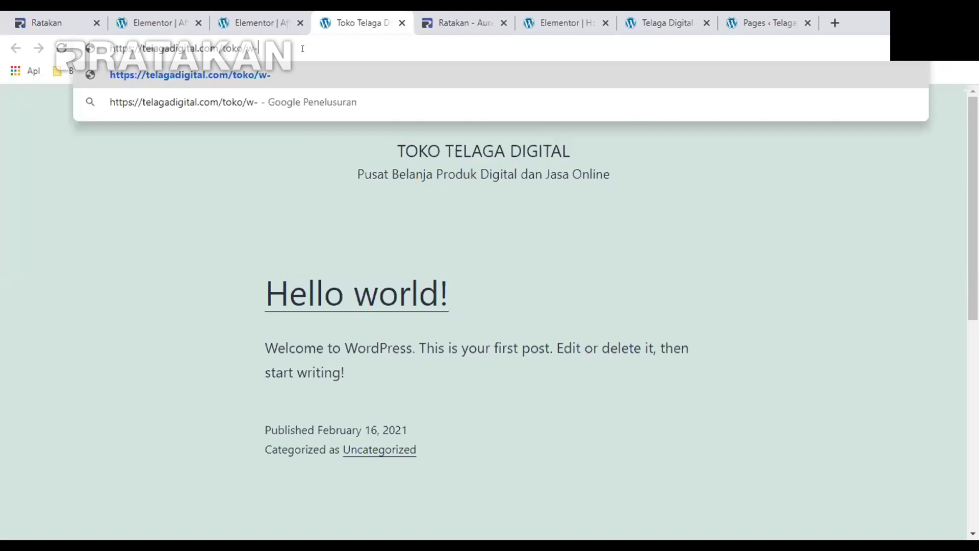
{"action": "key", "text": "Return"}
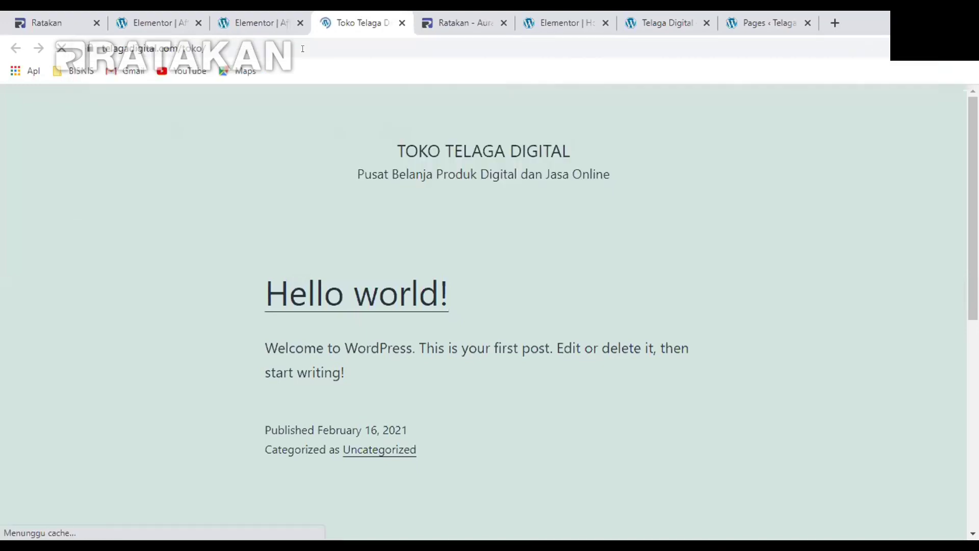
{"action": "mouse_move", "coordinate": [67, 97]}
{"action": "left_click", "coordinate": [51, 121]}
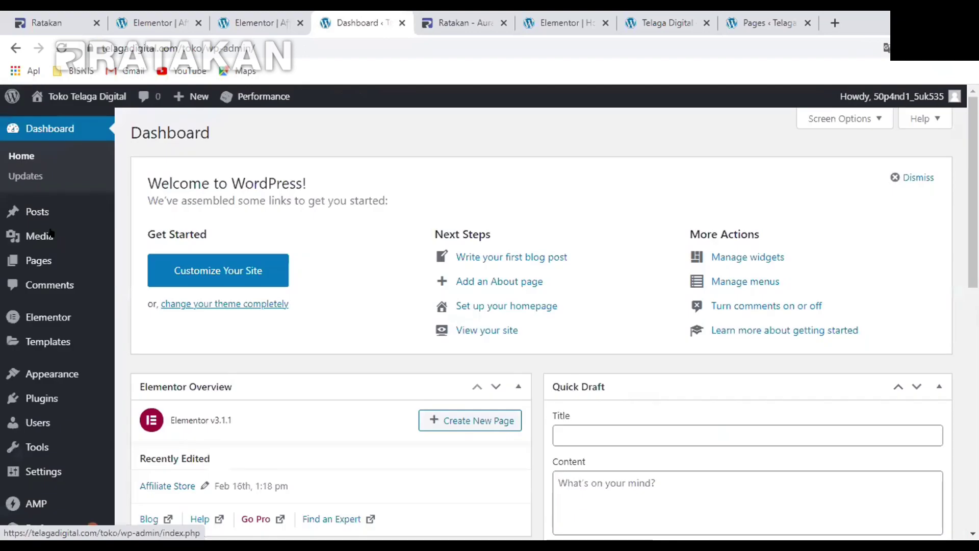
Go to the site's installed plugins and open the page for adding a new plugin
{"action": "scroll", "coordinate": [76, 306], "scroll_direction": "down", "scroll_amount": 1}
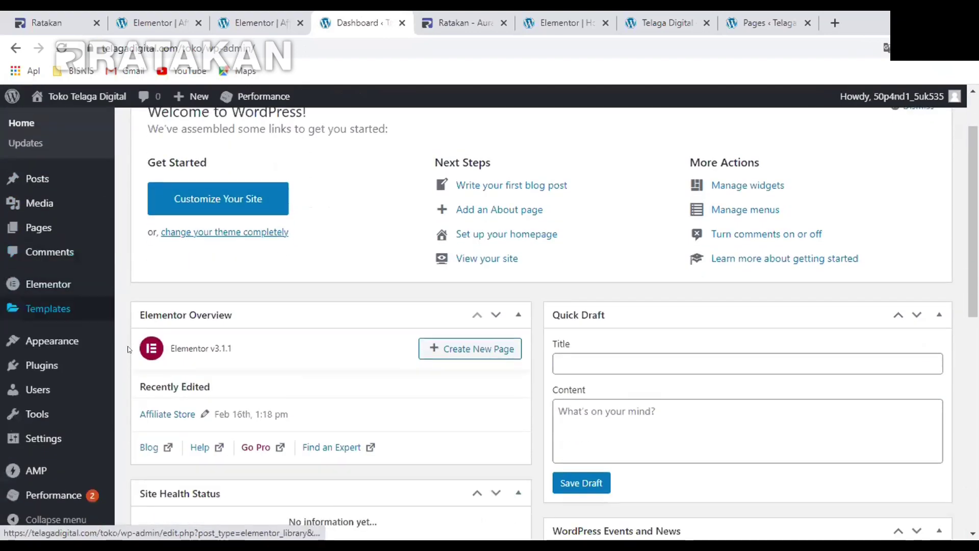
{"action": "left_click", "coordinate": [51, 364]}
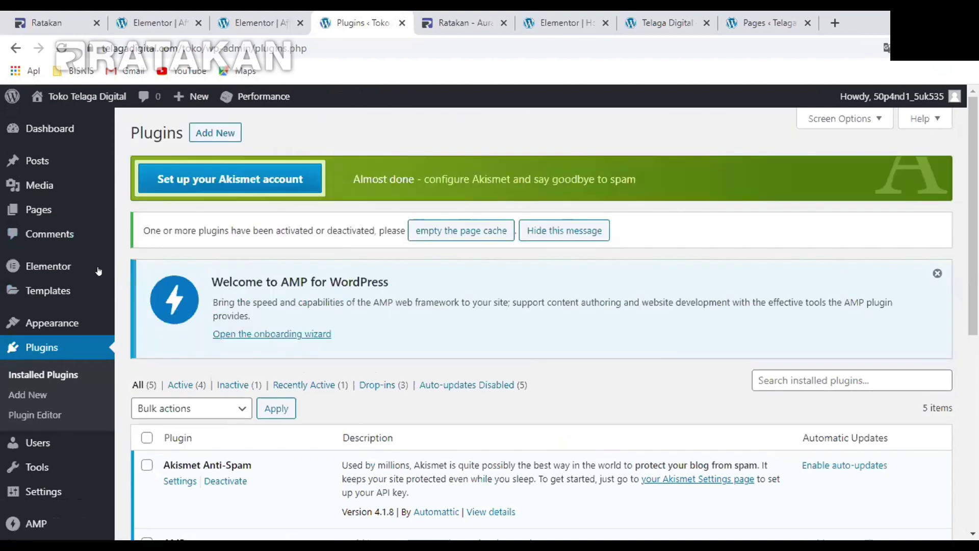
{"action": "left_click", "coordinate": [214, 134]}
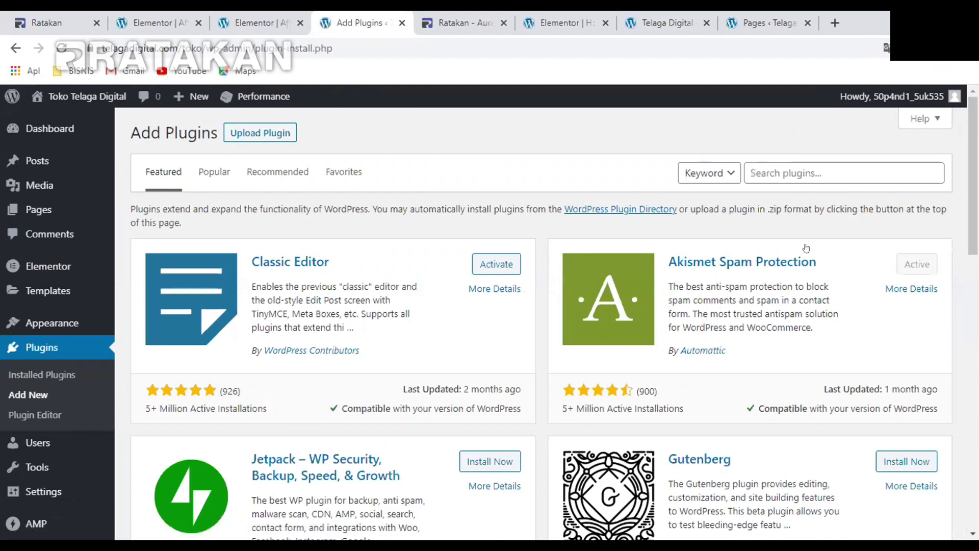
Search the plugin directory for woocommerce, and install and activate the WooCommerce plugin
{"action": "left_click", "coordinate": [823, 159]}
{"action": "type", "text": "woo"}
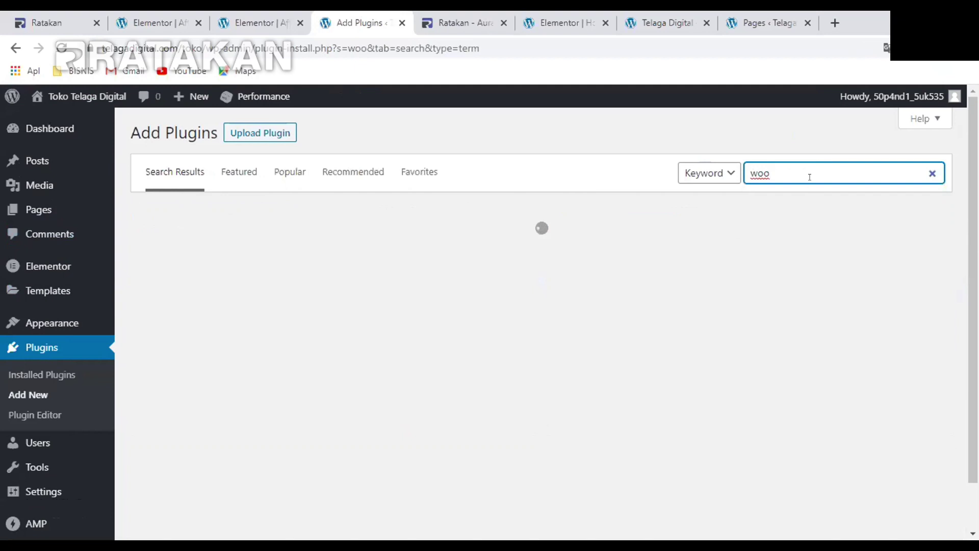
{"action": "type", "text": "commerce"}
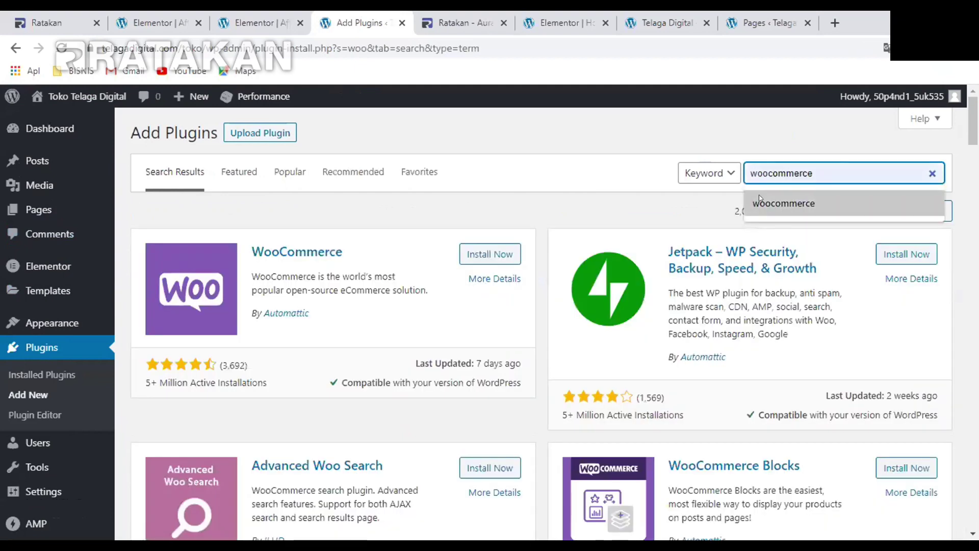
{"action": "left_click", "coordinate": [765, 201]}
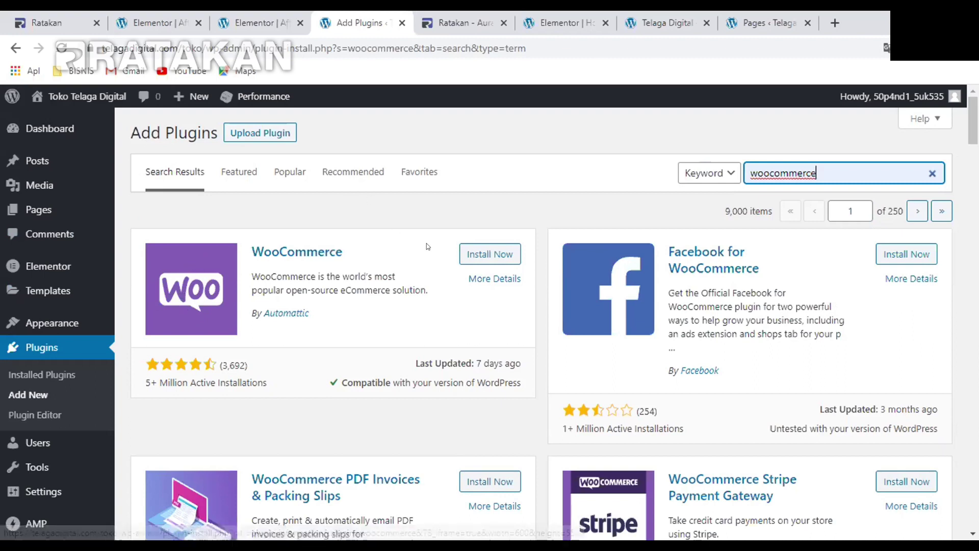
{"action": "left_click", "coordinate": [475, 254]}
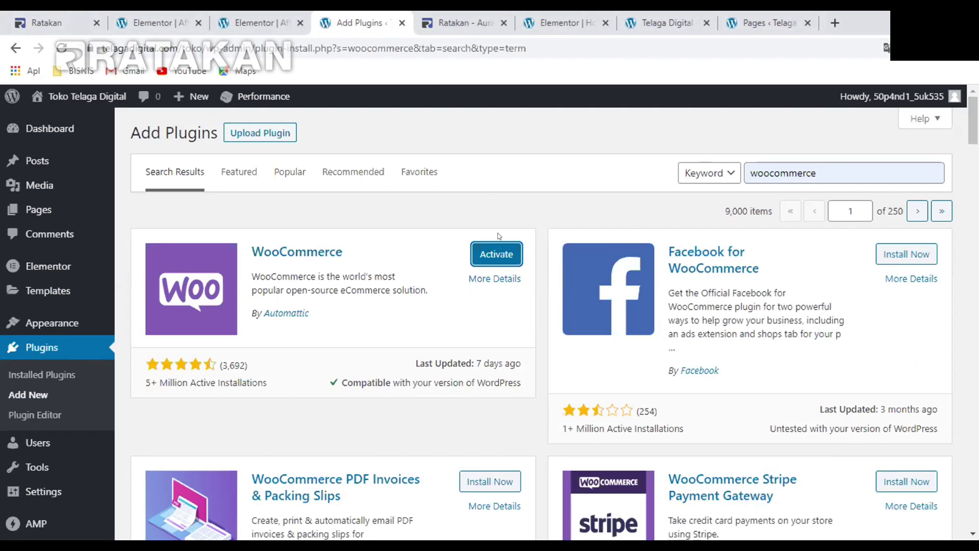
{"action": "left_click", "coordinate": [477, 256]}
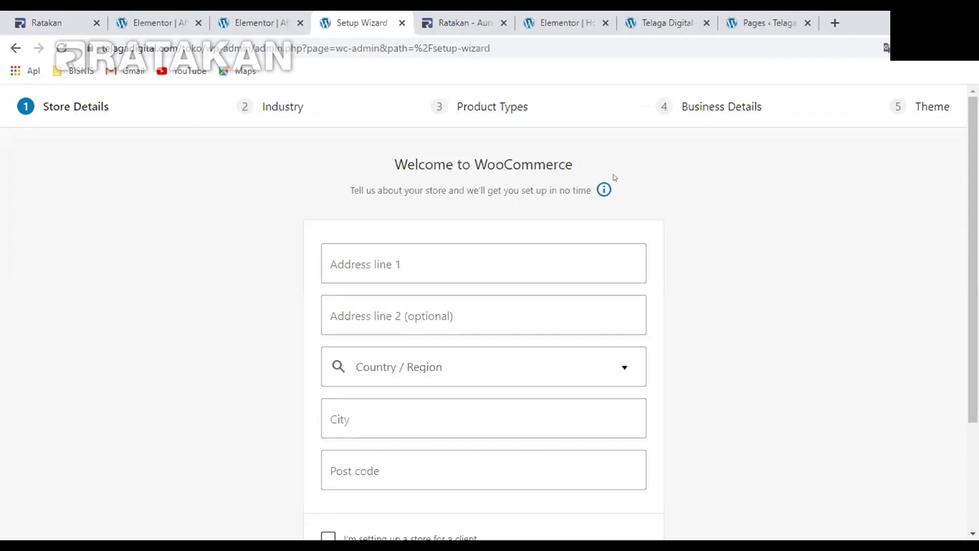
Fill in the first address line of the store in the WooCommerce store details
{"action": "scroll", "coordinate": [544, 188], "scroll_direction": "down", "scroll_amount": 1}
{"action": "left_click", "coordinate": [415, 175]}
{"action": "scroll", "coordinate": [323, 220], "scroll_direction": "down", "scroll_amount": 1}
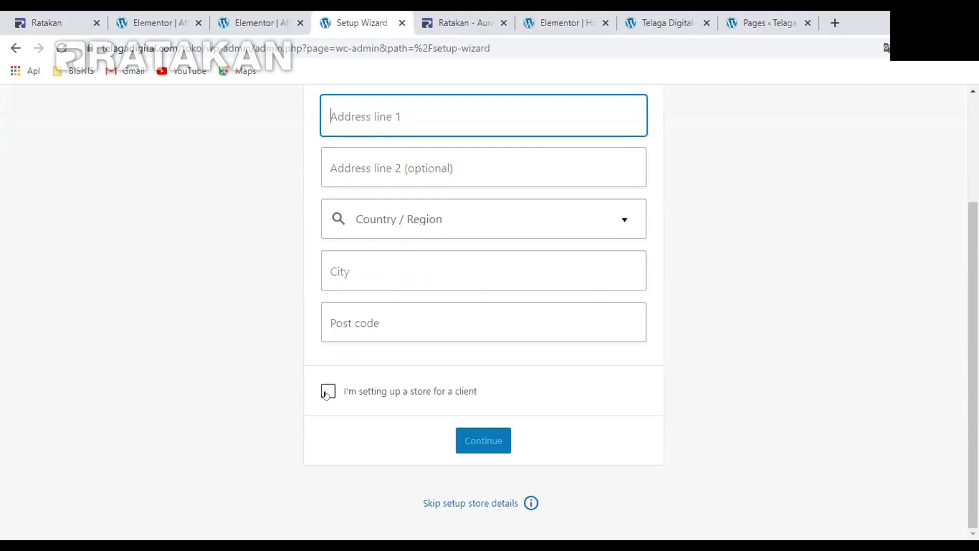
{"action": "left_click", "coordinate": [327, 395]}
{"action": "left_click", "coordinate": [406, 109]}
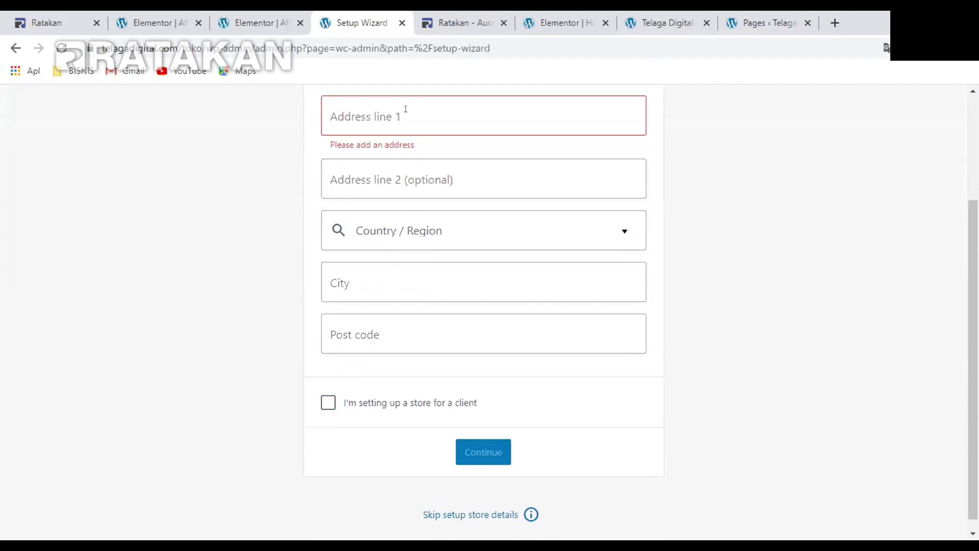
{"action": "type", "text": "Solo"}
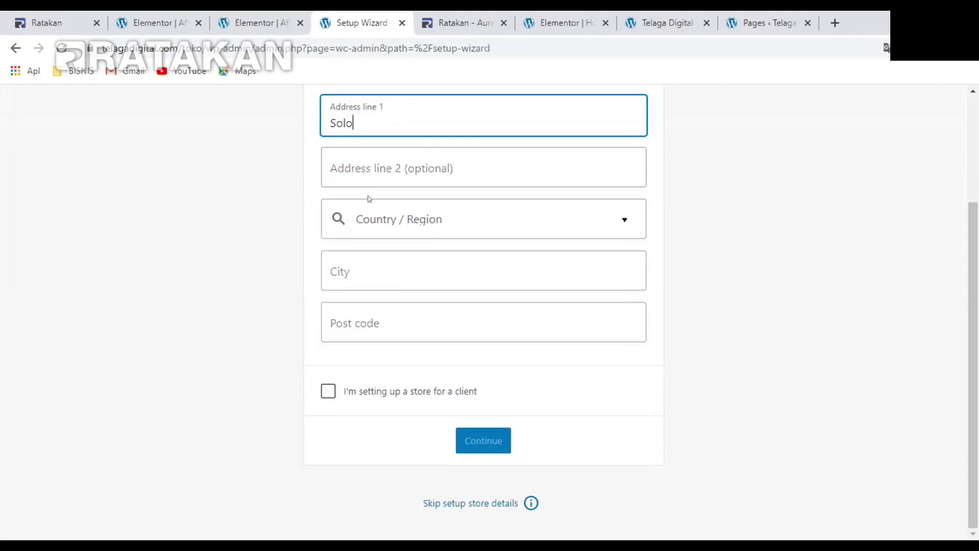
Set the store's country and region to Indonesia — Jawa Tengah
{"action": "left_click", "coordinate": [375, 220]}
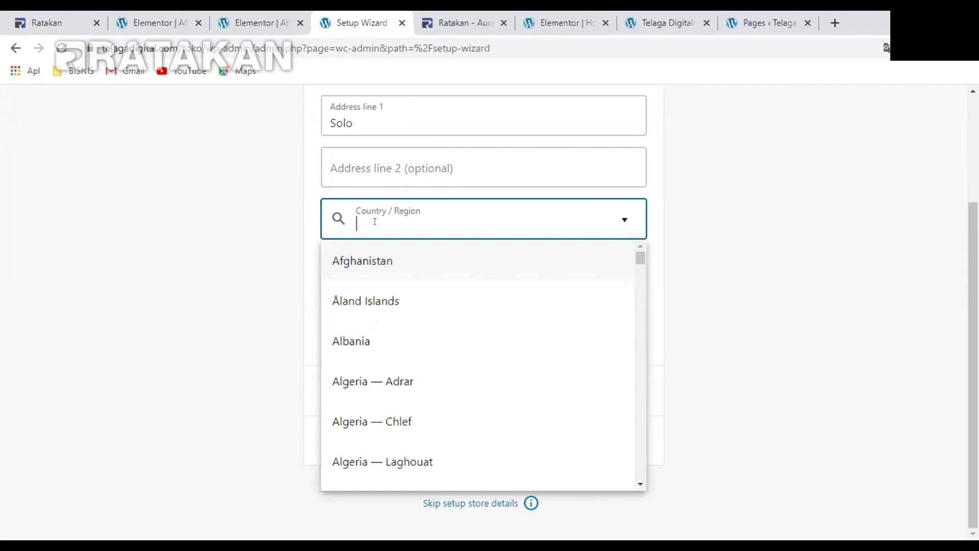
{"action": "type", "text": "indone"}
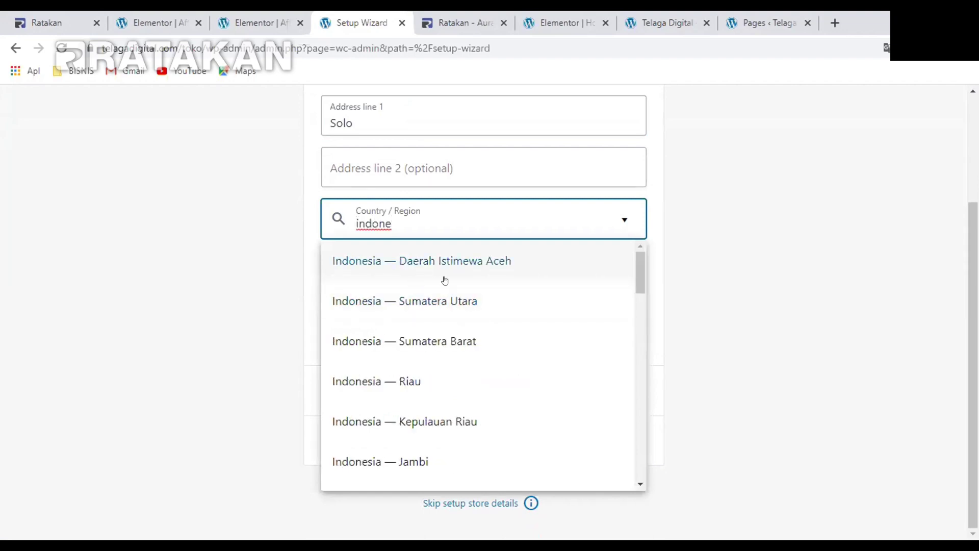
{"action": "scroll", "coordinate": [444, 293], "scroll_direction": "down", "scroll_amount": 7}
{"action": "scroll", "coordinate": [443, 326], "scroll_direction": "down", "scroll_amount": 2}
{"action": "left_click", "coordinate": [430, 343]}
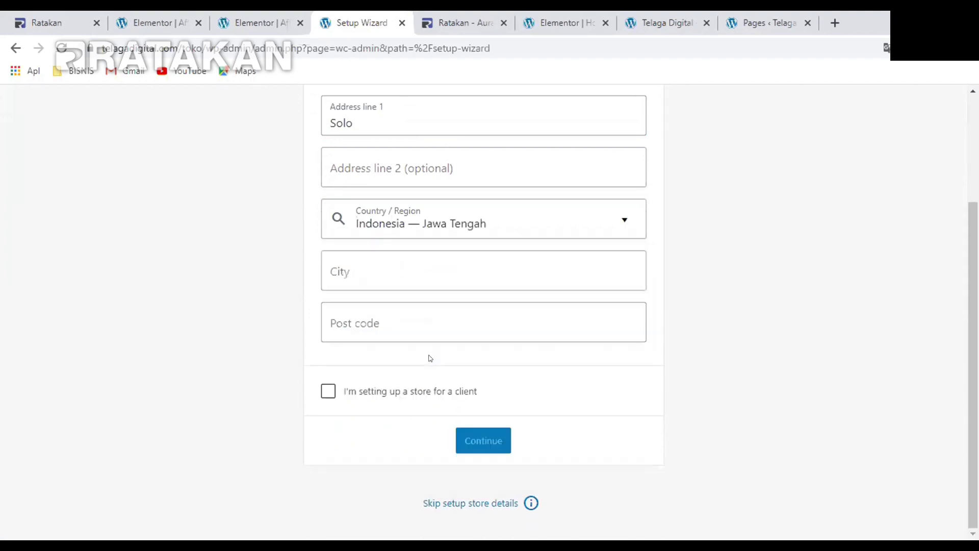
Fill in the store's city and post code in the store details
{"action": "left_click", "coordinate": [370, 269]}
{"action": "type", "text": "Solo"}
{"action": "left_click", "coordinate": [360, 317]}
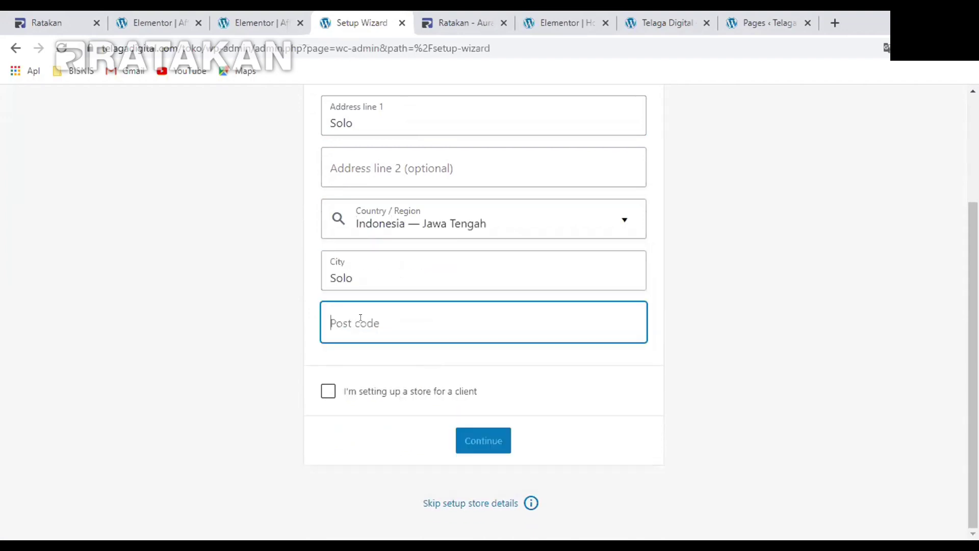
{"action": "type", "text": "5764644"}
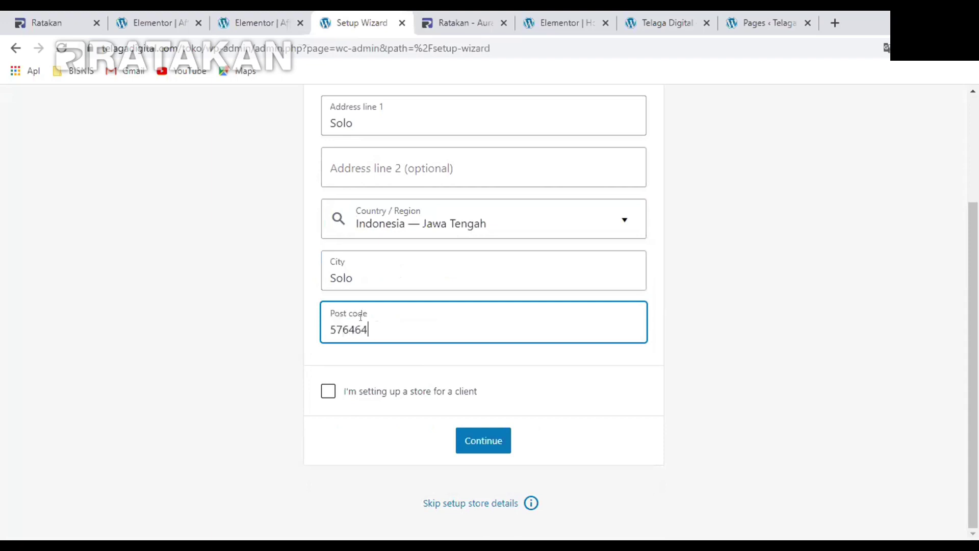
Mark the store as being set up for a client and submit the store details, declining usage tracking
{"action": "left_click", "coordinate": [363, 392]}
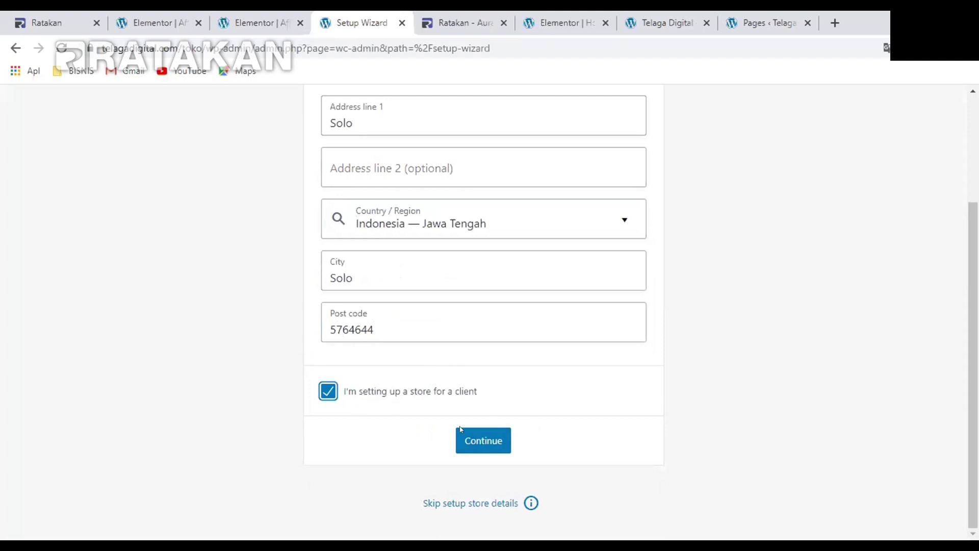
{"action": "left_click", "coordinate": [362, 393]}
{"action": "left_click", "coordinate": [326, 392]}
{"action": "left_click", "coordinate": [482, 448]}
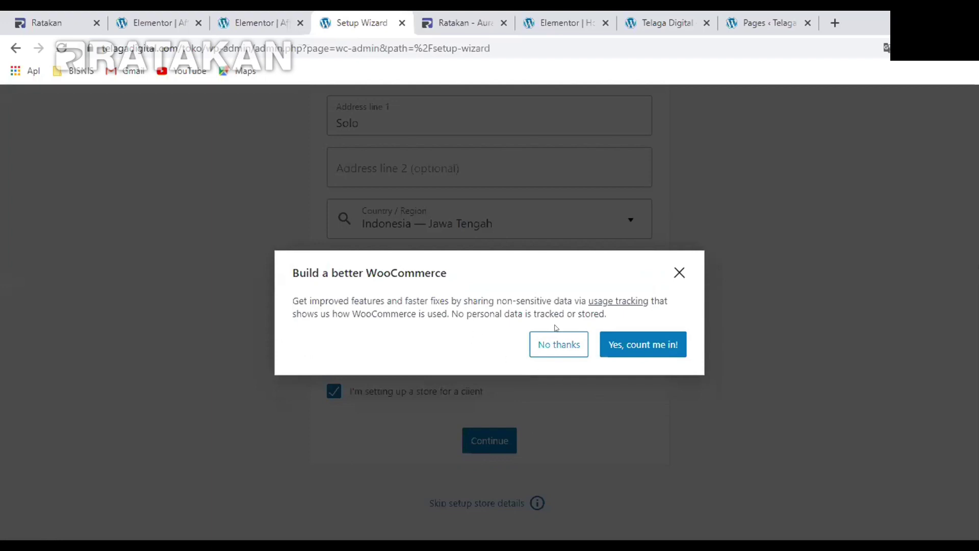
{"action": "left_click", "coordinate": [547, 350]}
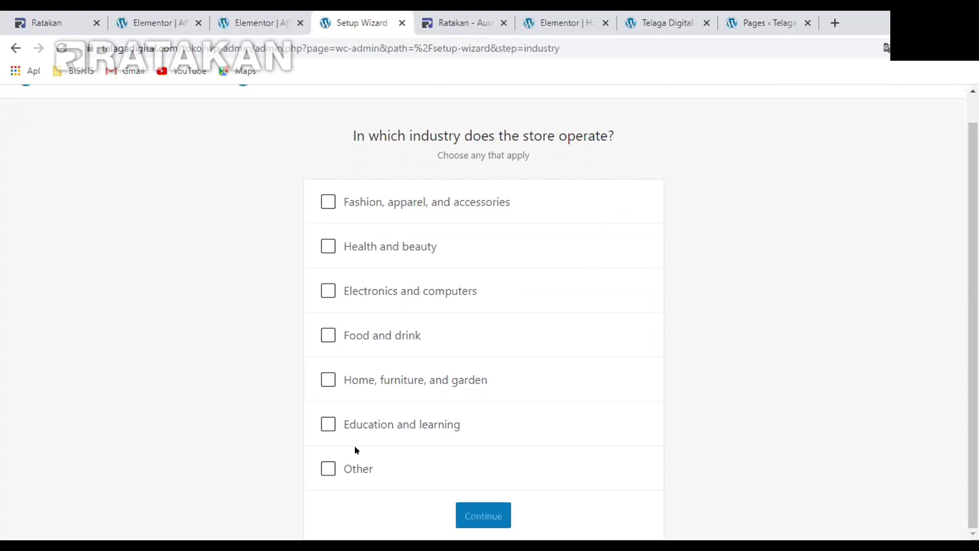
Choose Other as the store's industry and describe it as Digital Product
{"action": "left_click", "coordinate": [325, 466]}
{"action": "scroll", "coordinate": [726, 325], "scroll_direction": "down", "scroll_amount": 1}
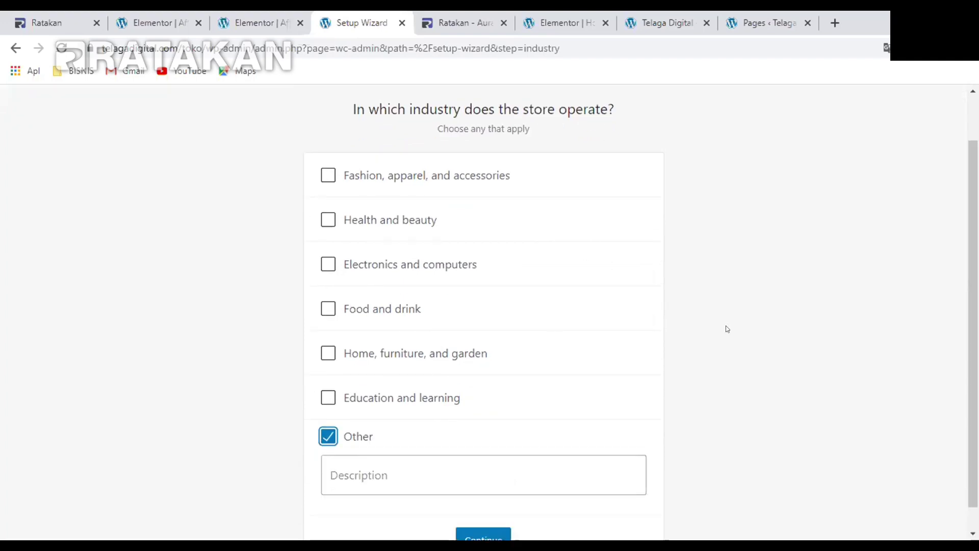
{"action": "left_click", "coordinate": [398, 442]}
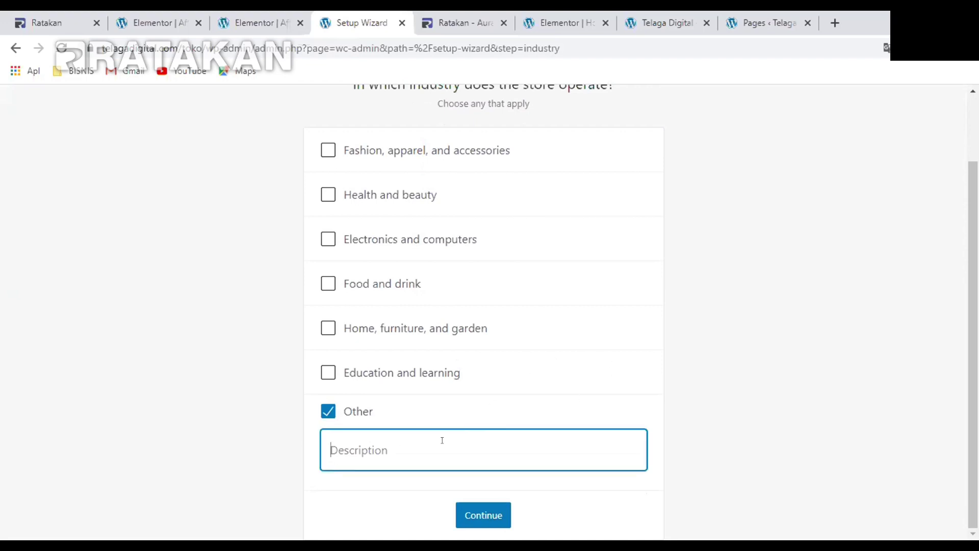
{"action": "scroll", "coordinate": [657, 347], "scroll_direction": "up", "scroll_amount": 2}
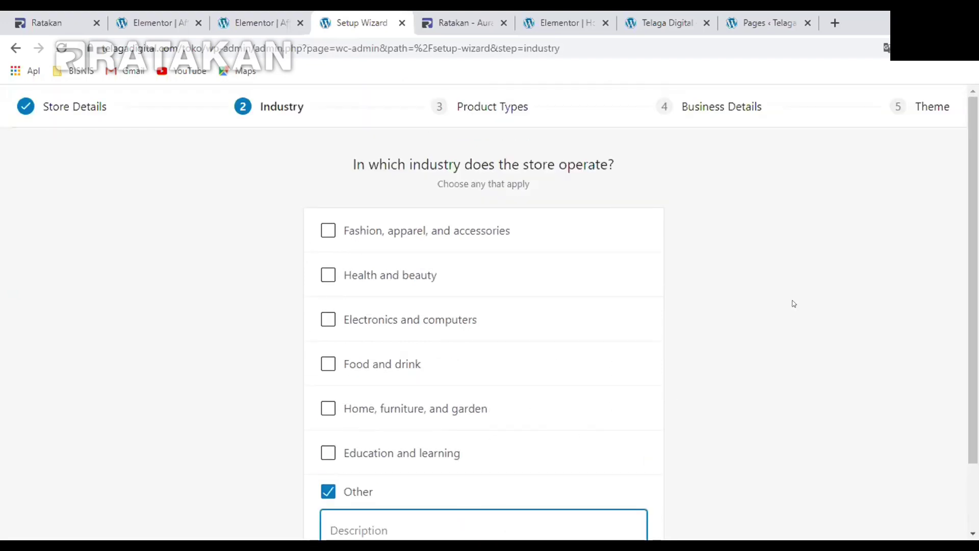
{"action": "scroll", "coordinate": [1, 452], "scroll_direction": "down", "scroll_amount": 2}
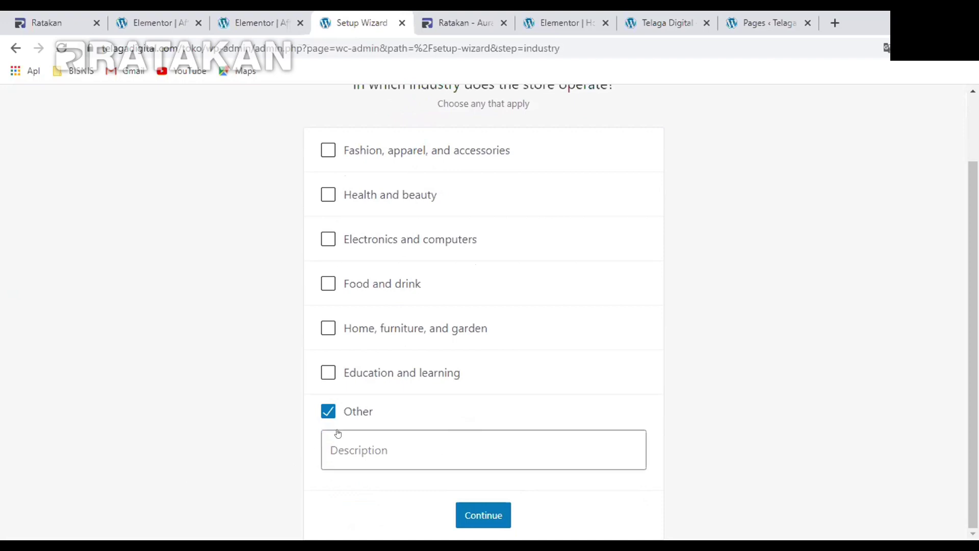
{"action": "scroll", "coordinate": [339, 434], "scroll_direction": "up", "scroll_amount": 2}
{"action": "scroll", "coordinate": [383, 316], "scroll_direction": "down", "scroll_amount": 2}
{"action": "left_click", "coordinate": [384, 442]}
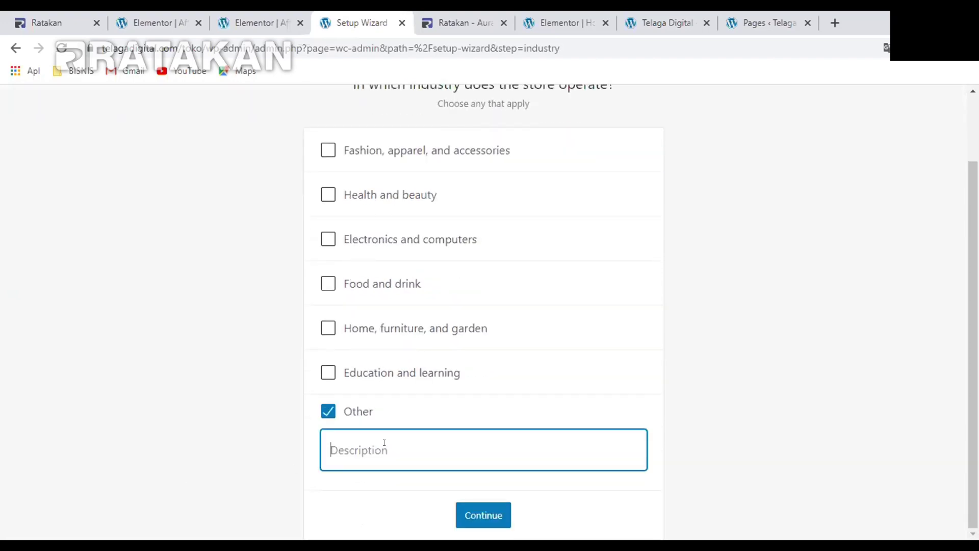
{"action": "type", "text": "Digital PR"}
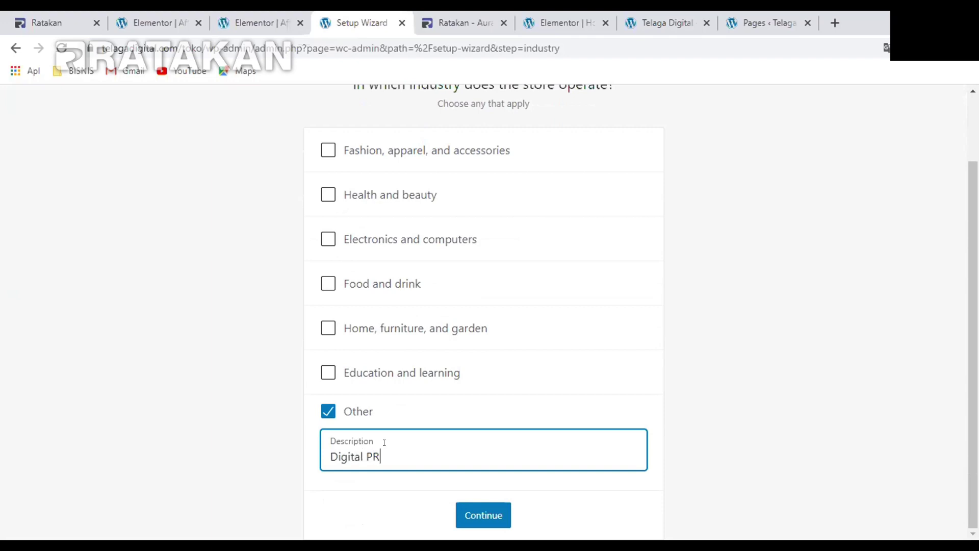
{"action": "type", "text": "roduct"}
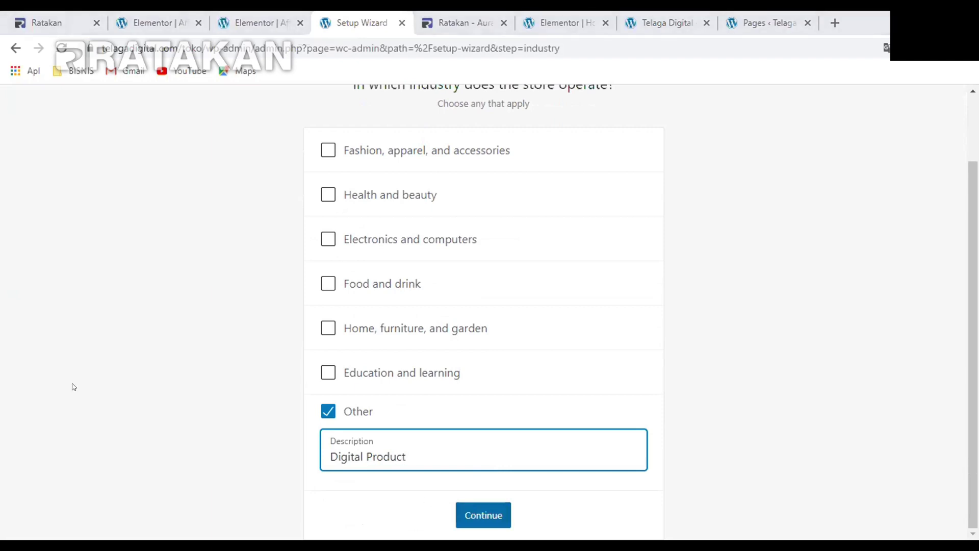
Continue with Physical products as the product type and set the number of products to display to 1,000+
{"action": "scroll", "coordinate": [286, 229], "scroll_direction": "down", "scroll_amount": 1}
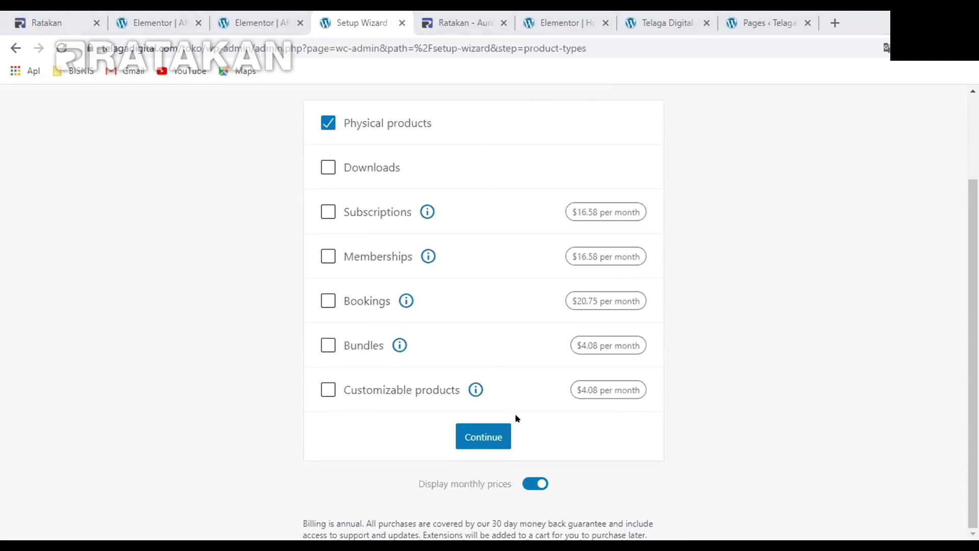
{"action": "left_click", "coordinate": [479, 438]}
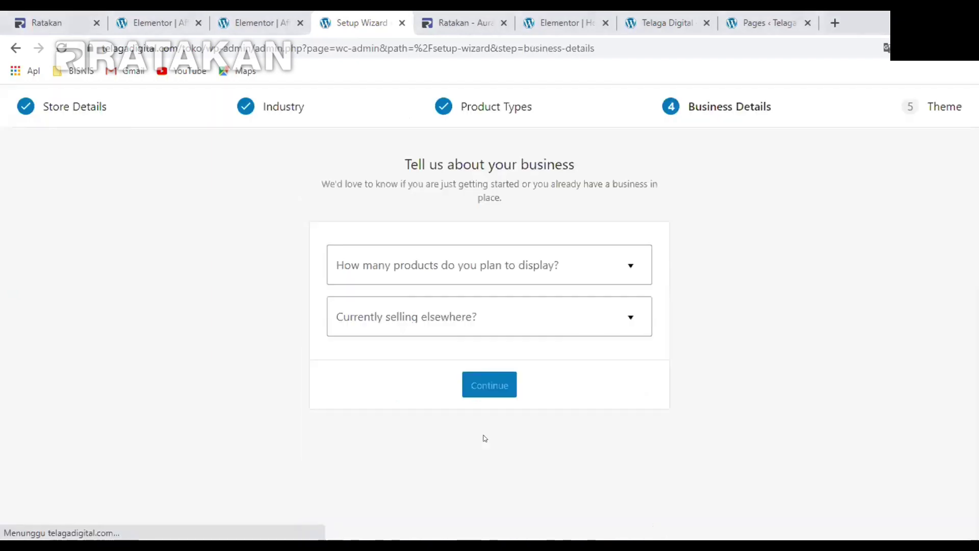
{"action": "left_click", "coordinate": [421, 260]}
{"action": "left_click", "coordinate": [323, 292]}
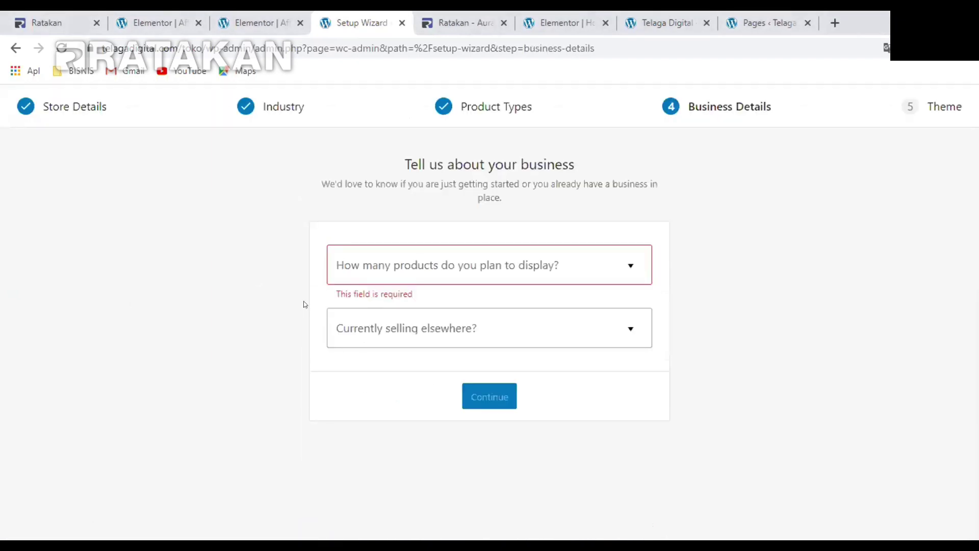
{"action": "left_click", "coordinate": [465, 268]}
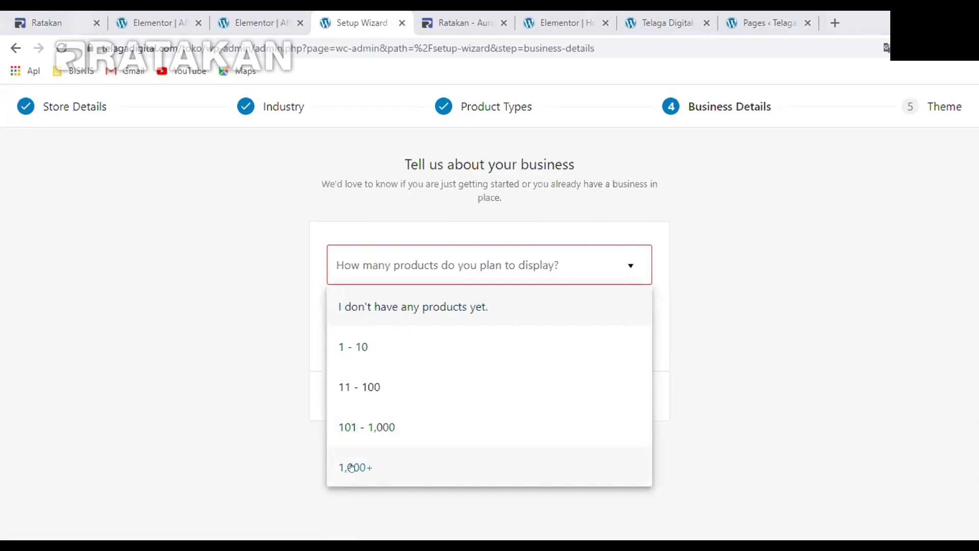
{"action": "key", "text": "Return"}
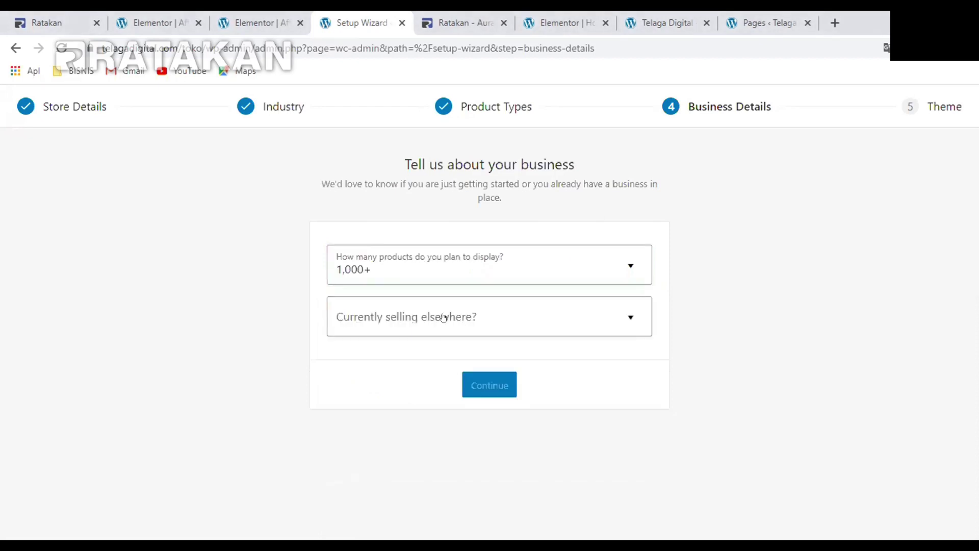
Answer No to the question about currently selling elsewhere
{"action": "left_click", "coordinate": [458, 321]}
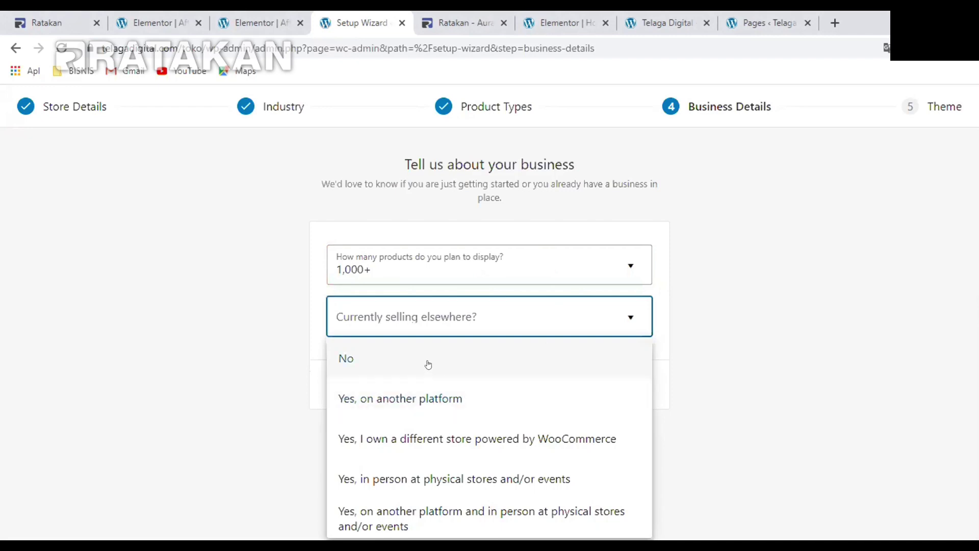
{"action": "left_click", "coordinate": [385, 361]}
{"action": "scroll", "coordinate": [506, 316], "scroll_direction": "down", "scroll_amount": 4}
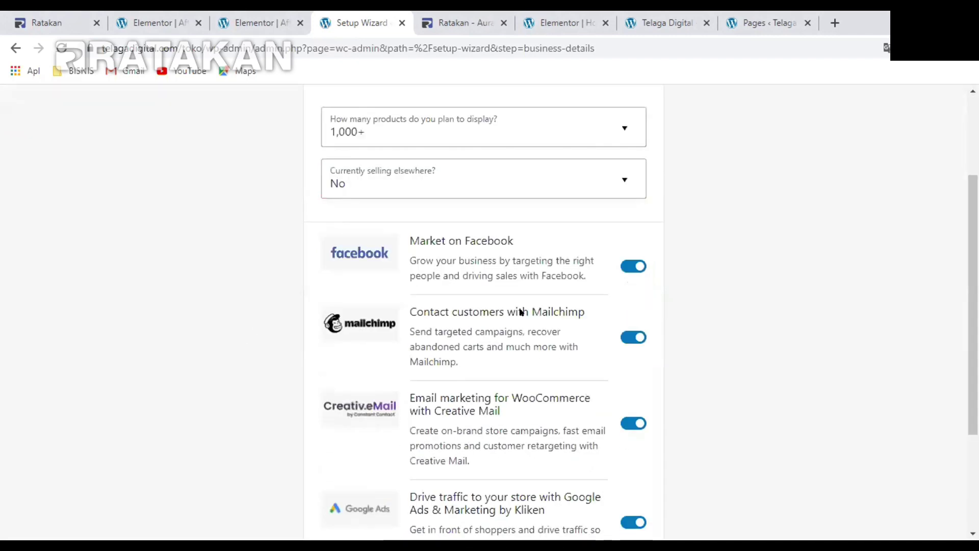
Change the answer about currently selling elsewhere to "Yes, on another platform"
{"action": "left_click", "coordinate": [427, 105]}
{"action": "scroll", "coordinate": [221, 220], "scroll_direction": "up", "scroll_amount": 3}
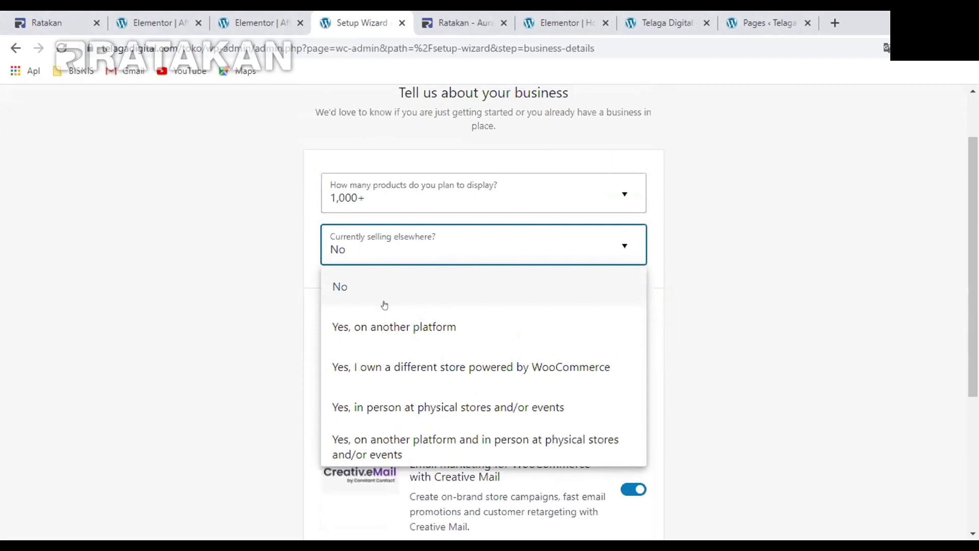
{"action": "scroll", "coordinate": [382, 305], "scroll_direction": "down", "scroll_amount": 3}
{"action": "scroll", "coordinate": [373, 278], "scroll_direction": "up", "scroll_amount": 2}
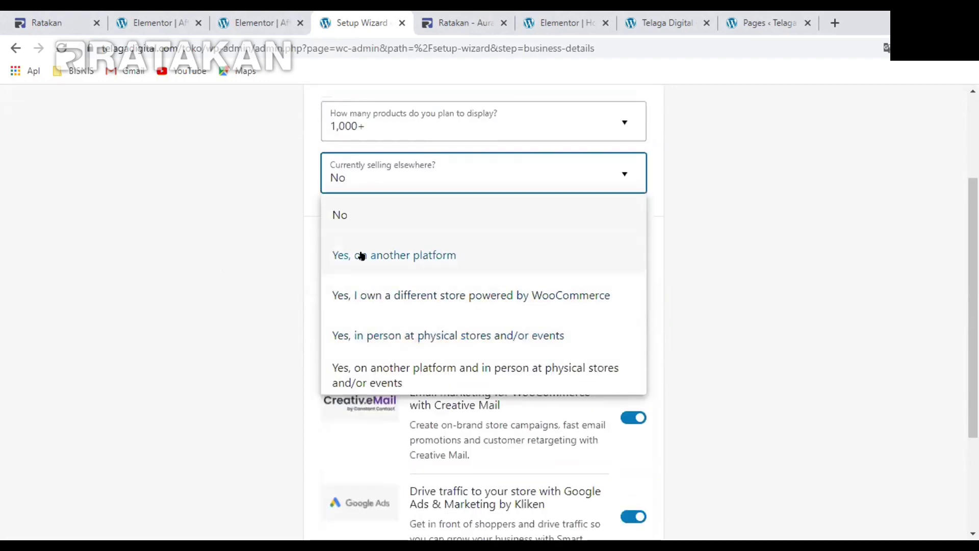
{"action": "left_click", "coordinate": [396, 257]}
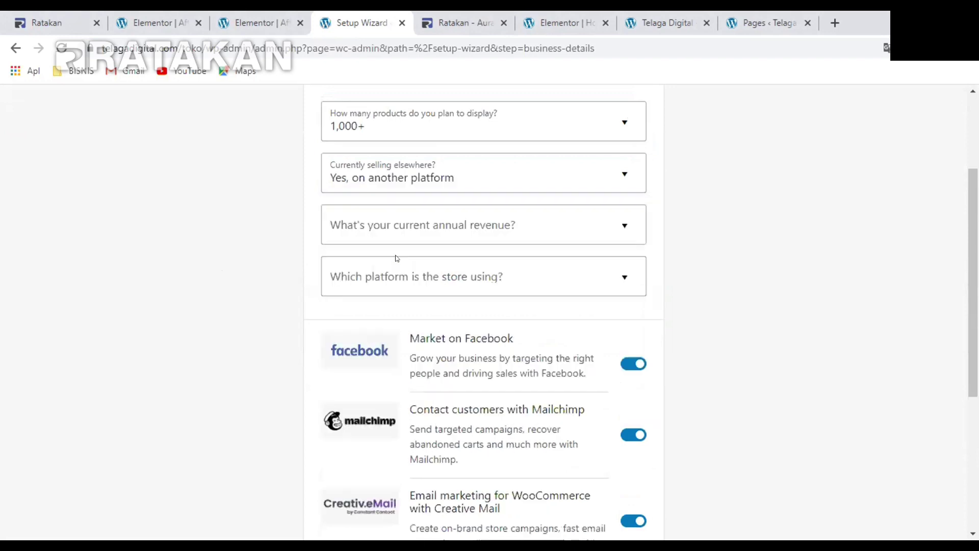
Answer the current annual revenue question with "£0.00 (I'm just getting started)"
{"action": "scroll", "coordinate": [382, 204], "scroll_direction": "down", "scroll_amount": 2}
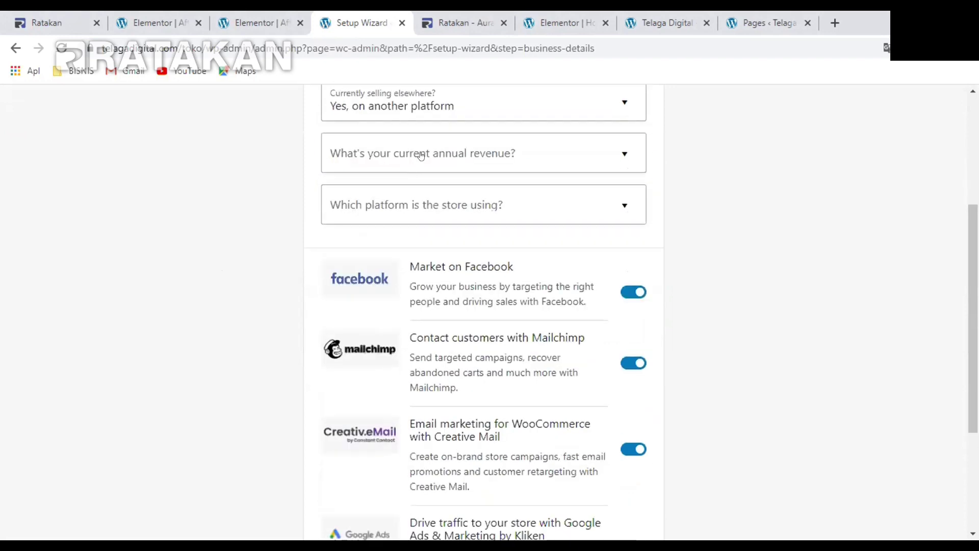
{"action": "scroll", "coordinate": [420, 156], "scroll_direction": "up", "scroll_amount": 2}
{"action": "left_click", "coordinate": [449, 227]}
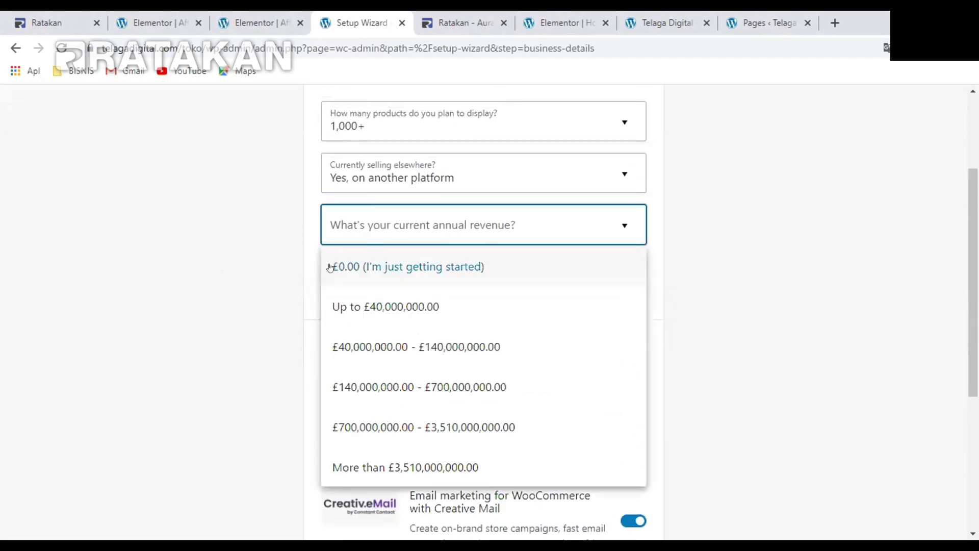
{"action": "scroll", "coordinate": [402, 291], "scroll_direction": "down", "scroll_amount": 2}
{"action": "scroll", "coordinate": [403, 229], "scroll_direction": "down", "scroll_amount": 2}
{"action": "scroll", "coordinate": [426, 274], "scroll_direction": "up", "scroll_amount": 2}
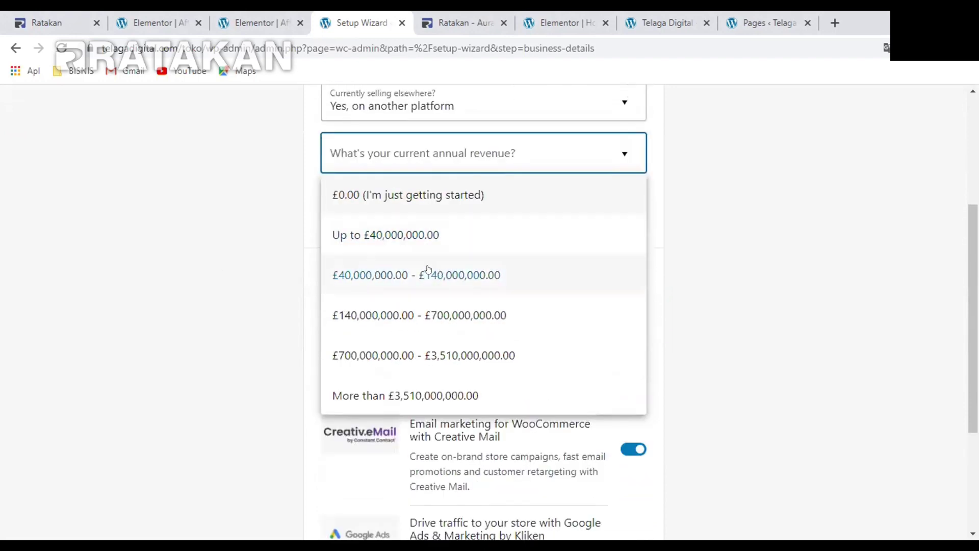
{"action": "left_click", "coordinate": [374, 200]}
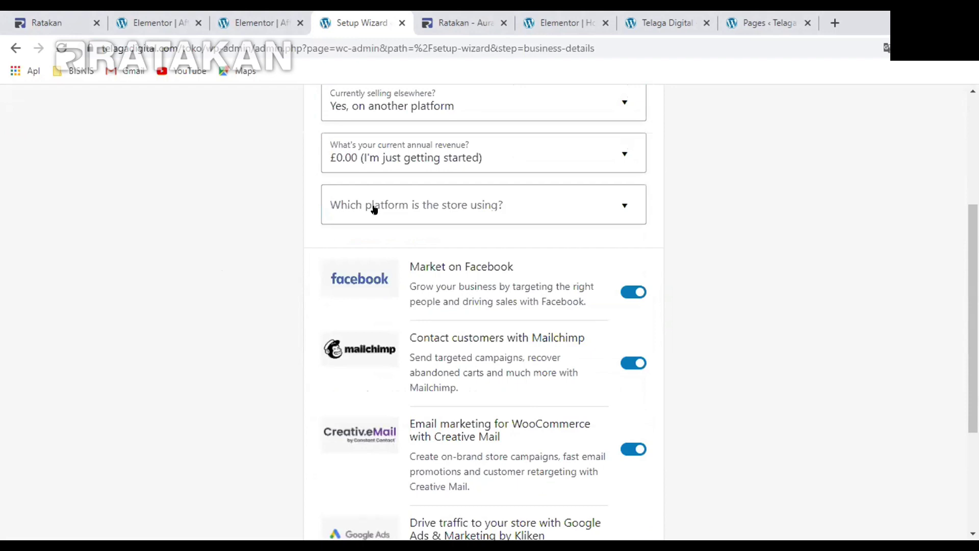
Choose Other as the platform the store is currently using
{"action": "left_click", "coordinate": [385, 202]}
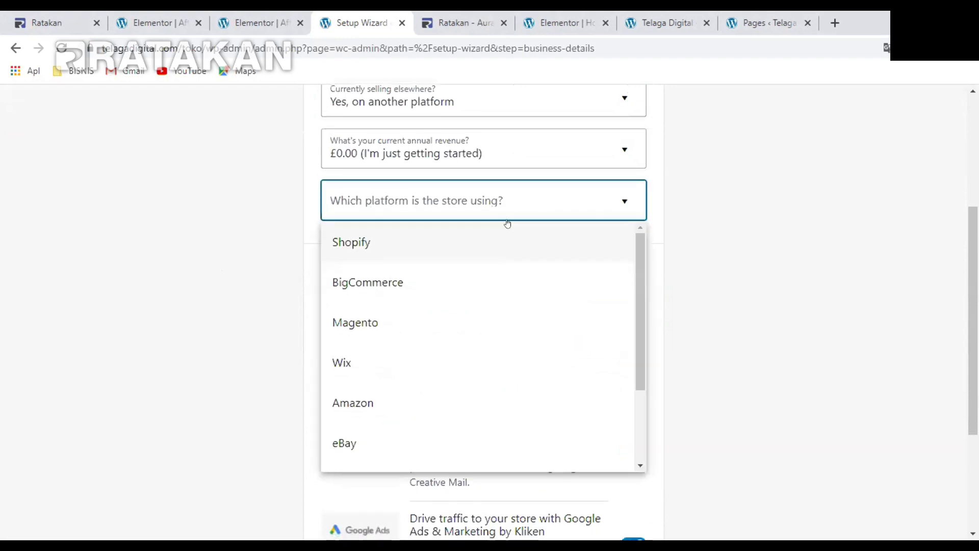
{"action": "scroll", "coordinate": [448, 278], "scroll_direction": "down", "scroll_amount": 3}
{"action": "scroll", "coordinate": [415, 293], "scroll_direction": "up", "scroll_amount": 4}
{"action": "scroll", "coordinate": [428, 284], "scroll_direction": "down", "scroll_amount": 1}
{"action": "scroll", "coordinate": [428, 289], "scroll_direction": "down", "scroll_amount": 5}
{"action": "left_click", "coordinate": [359, 389]}
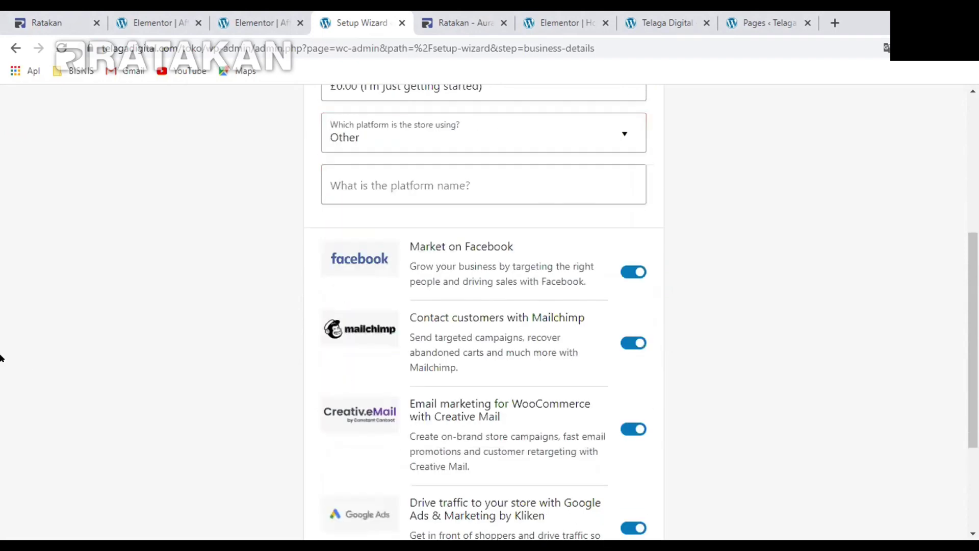
Enter Ratakan as the name of the current selling platform
{"action": "left_click", "coordinate": [353, 187]}
{"action": "scroll", "coordinate": [531, 250], "scroll_direction": "up", "scroll_amount": 1}
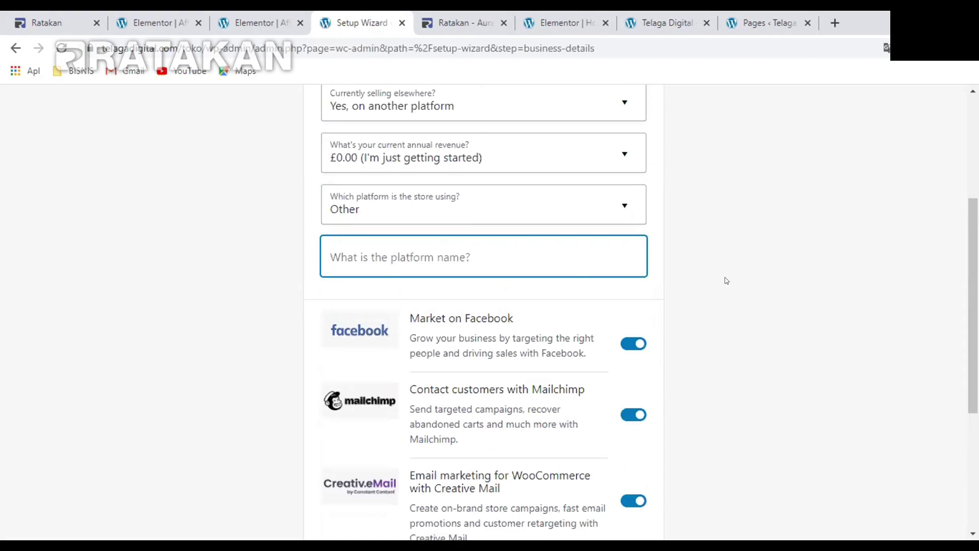
{"action": "type", "text": "Ratakan"}
{"action": "left_click", "coordinate": [706, 191]}
{"action": "left_click", "coordinate": [383, 248]}
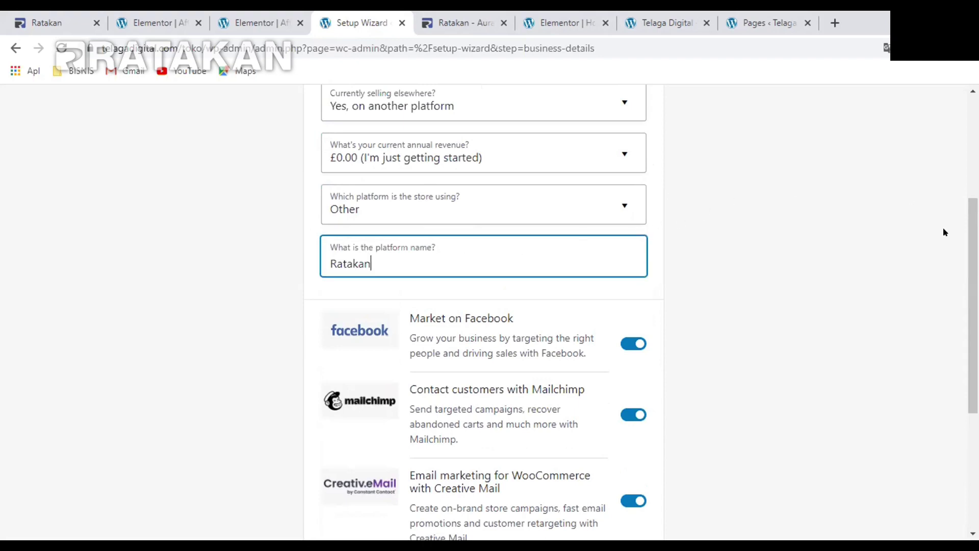
Turn off the Facebook, Mailchimp, Creative Mail and Google Ads extensions, and continue to the theme selection
{"action": "scroll", "coordinate": [944, 232], "scroll_direction": "up", "scroll_amount": 2}
{"action": "scroll", "coordinate": [944, 232], "scroll_direction": "down", "scroll_amount": 1}
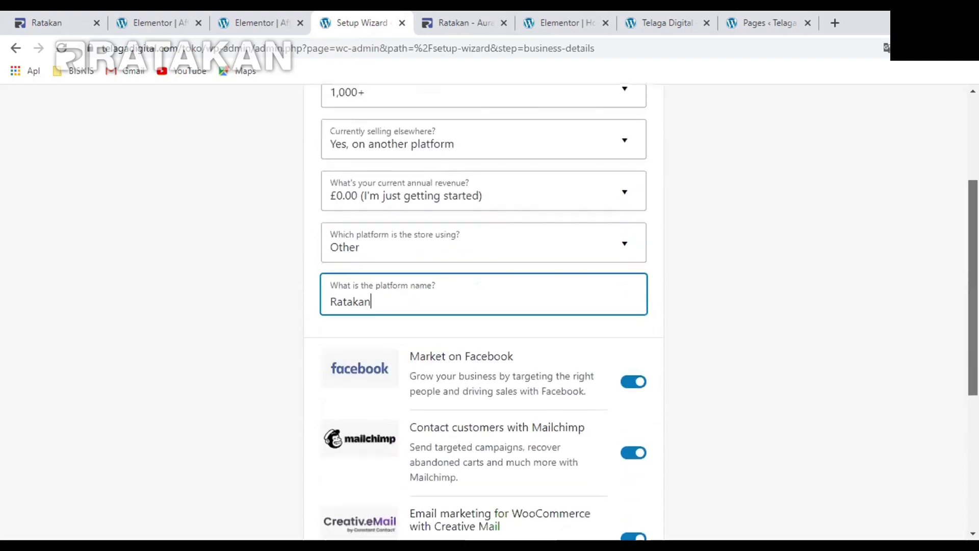
{"action": "scroll", "coordinate": [942, 188], "scroll_direction": "up", "scroll_amount": 1}
{"action": "scroll", "coordinate": [942, 188], "scroll_direction": "down", "scroll_amount": 1}
{"action": "scroll", "coordinate": [859, 226], "scroll_direction": "down", "scroll_amount": 3}
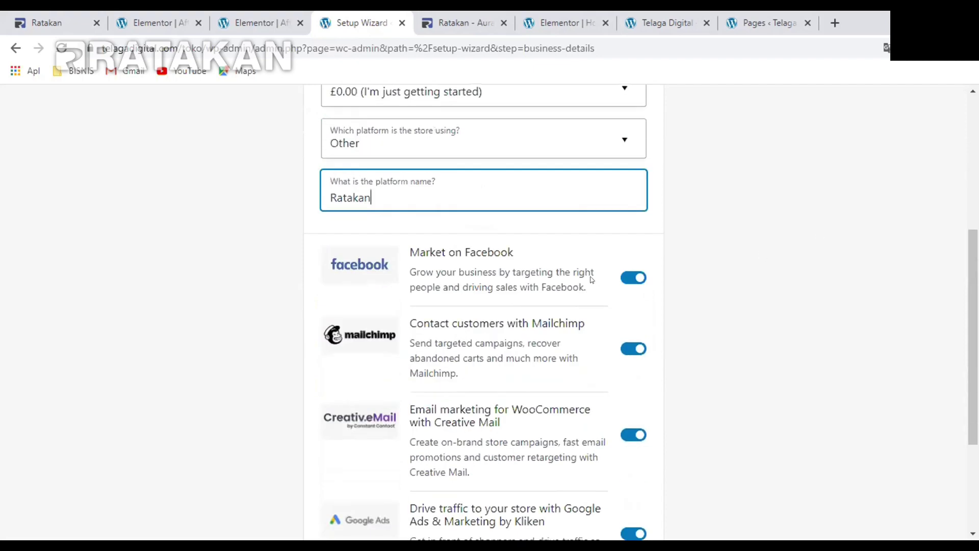
{"action": "scroll", "coordinate": [519, 267], "scroll_direction": "down", "scroll_amount": 3}
{"action": "scroll", "coordinate": [450, 212], "scroll_direction": "up", "scroll_amount": 2}
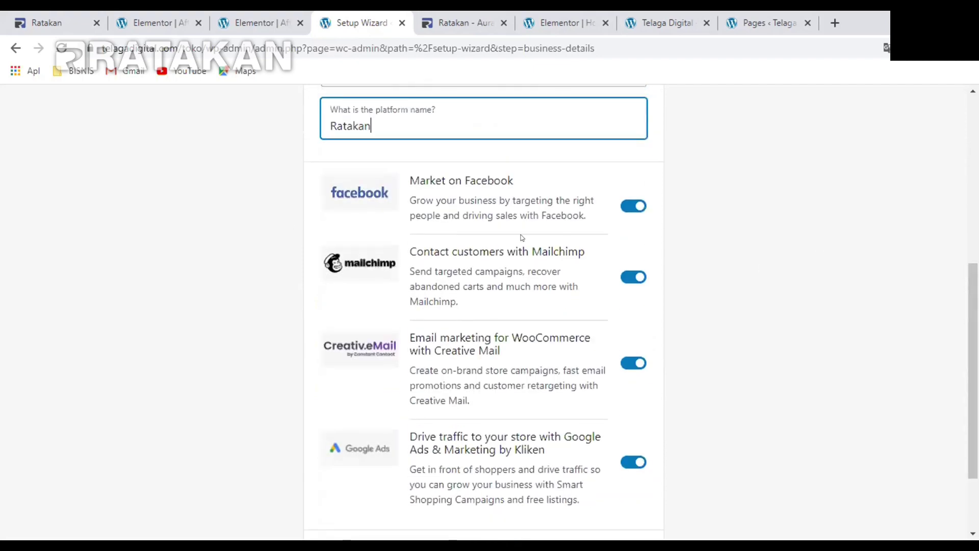
{"action": "left_click", "coordinate": [632, 206]}
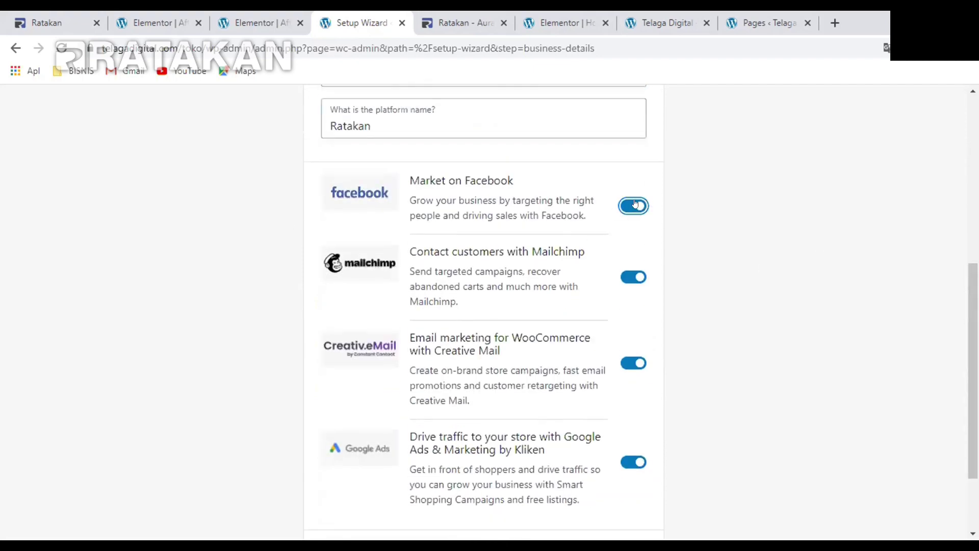
{"action": "scroll", "coordinate": [635, 269], "scroll_direction": "down", "scroll_amount": 2}
{"action": "left_click", "coordinate": [633, 204]}
{"action": "scroll", "coordinate": [612, 271], "scroll_direction": "down", "scroll_amount": 1}
{"action": "left_click", "coordinate": [635, 261]}
{"action": "left_click", "coordinate": [638, 370]}
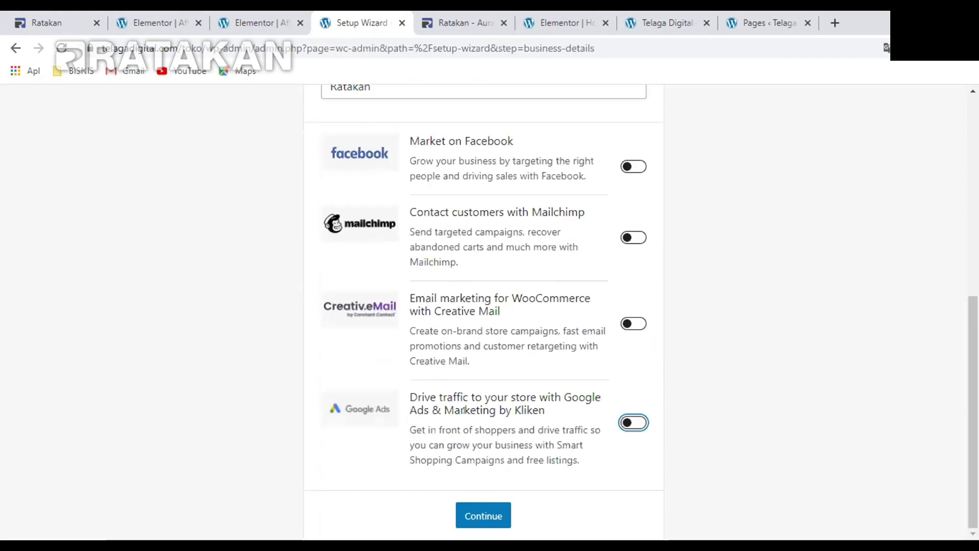
{"action": "left_click", "coordinate": [94, 294]}
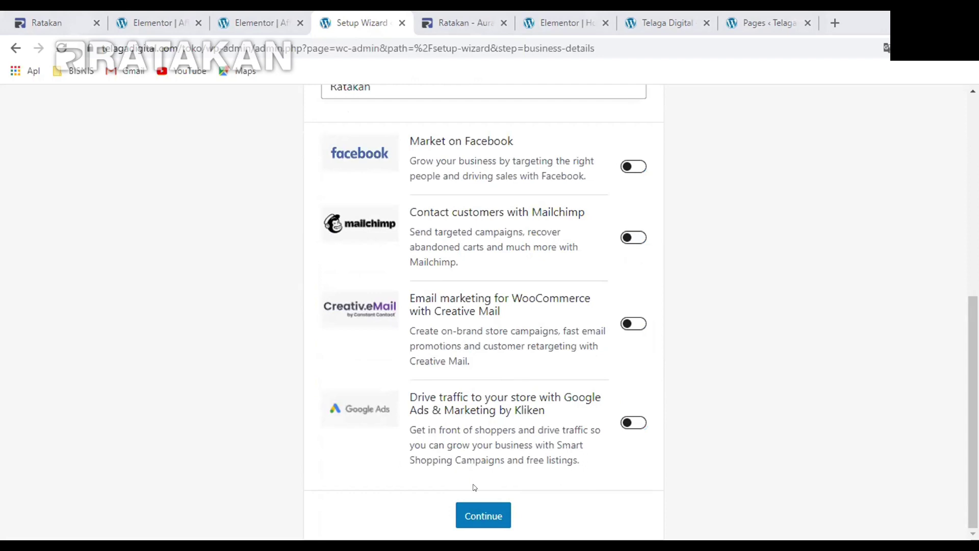
{"action": "left_click", "coordinate": [494, 511]}
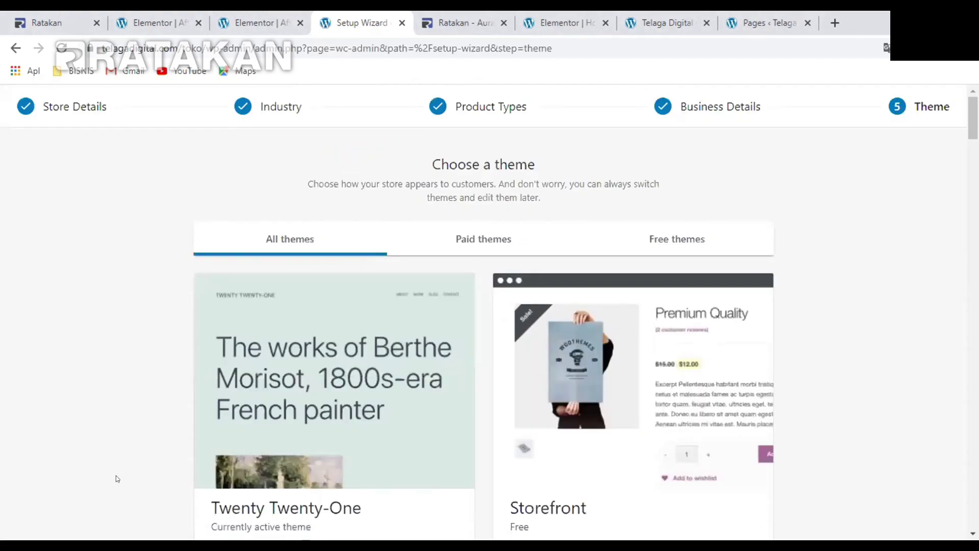
Look through the offered themes and choose the free Storefront theme for the store
{"action": "scroll", "coordinate": [635, 213], "scroll_direction": "down", "scroll_amount": 5}
{"action": "scroll", "coordinate": [632, 212], "scroll_direction": "up", "scroll_amount": 5}
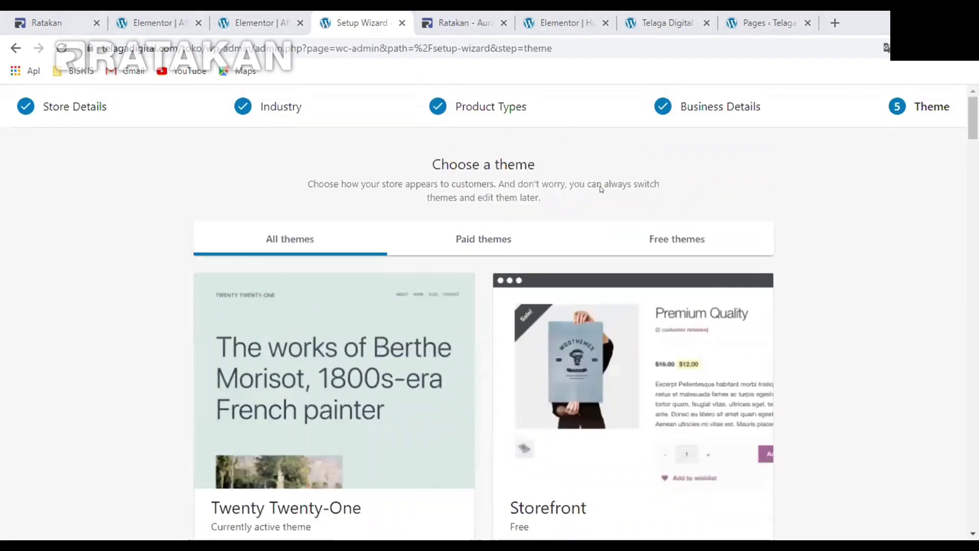
{"action": "scroll", "coordinate": [597, 173], "scroll_direction": "down", "scroll_amount": 6}
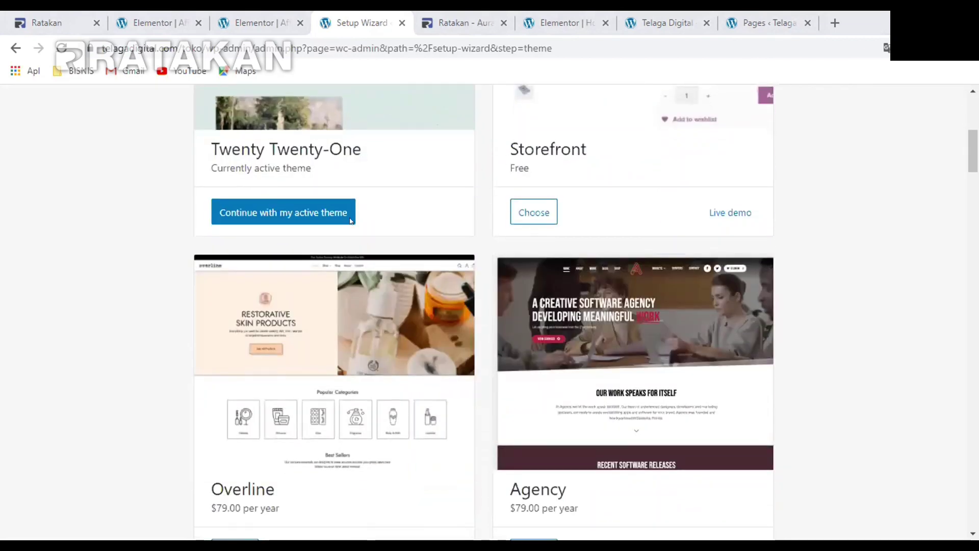
{"action": "scroll", "coordinate": [323, 233], "scroll_direction": "up", "scroll_amount": 1}
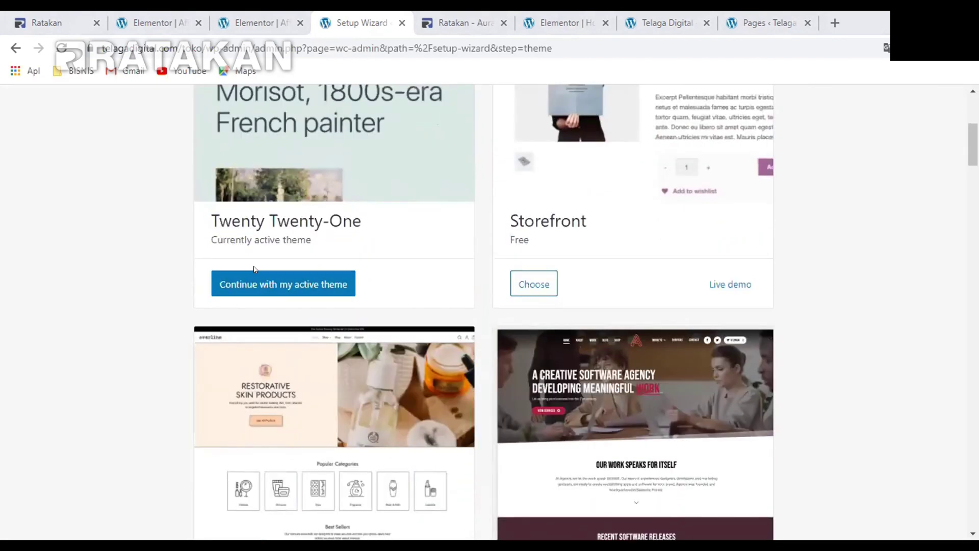
{"action": "scroll", "coordinate": [235, 296], "scroll_direction": "up", "scroll_amount": 1}
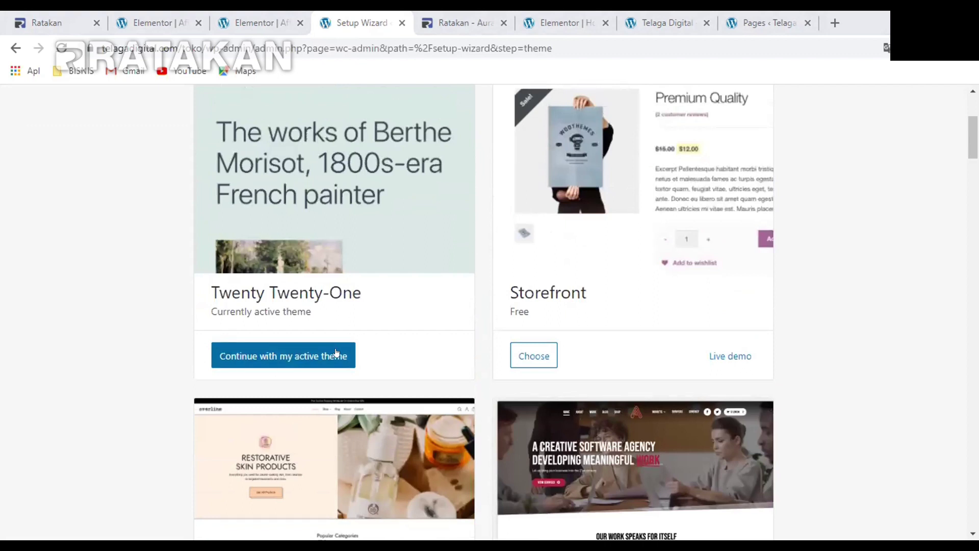
{"action": "scroll", "coordinate": [199, 351], "scroll_direction": "up", "scroll_amount": 2}
{"action": "scroll", "coordinate": [328, 286], "scroll_direction": "down", "scroll_amount": 2}
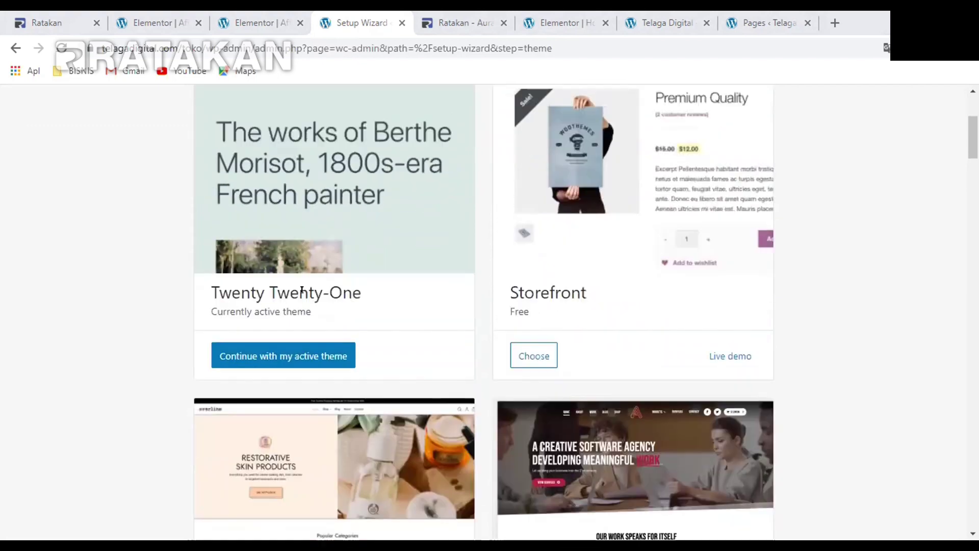
{"action": "scroll", "coordinate": [273, 339], "scroll_direction": "down", "scroll_amount": 1}
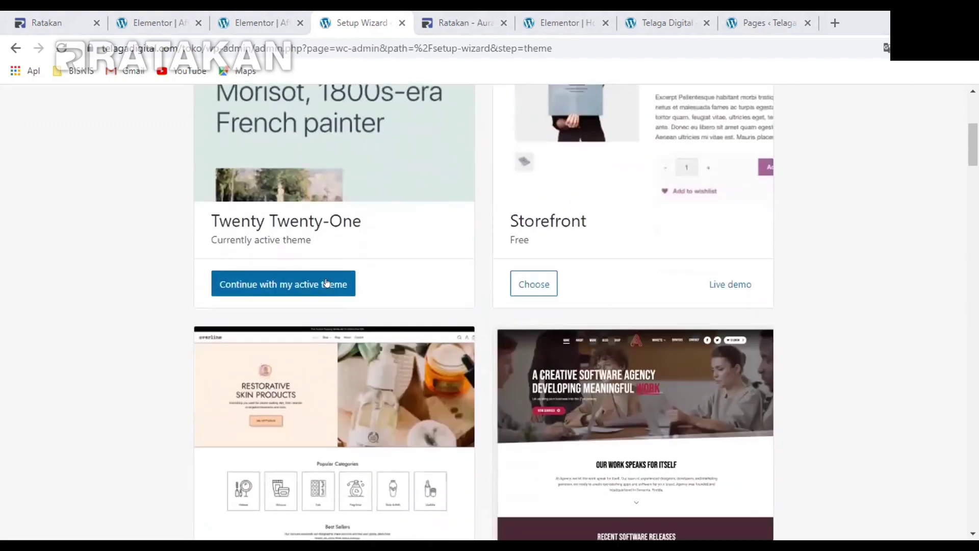
{"action": "scroll", "coordinate": [337, 290], "scroll_direction": "up", "scroll_amount": 3}
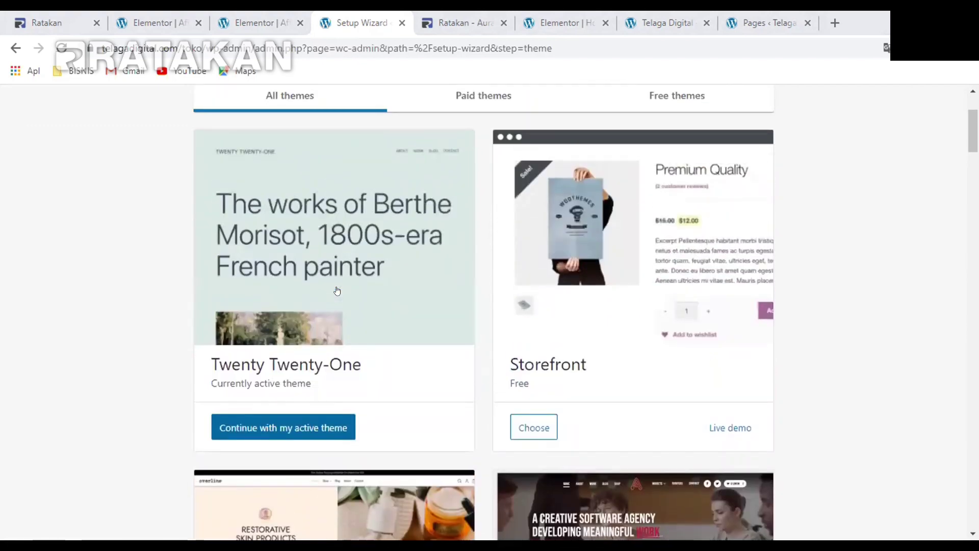
{"action": "scroll", "coordinate": [540, 209], "scroll_direction": "down", "scroll_amount": 2}
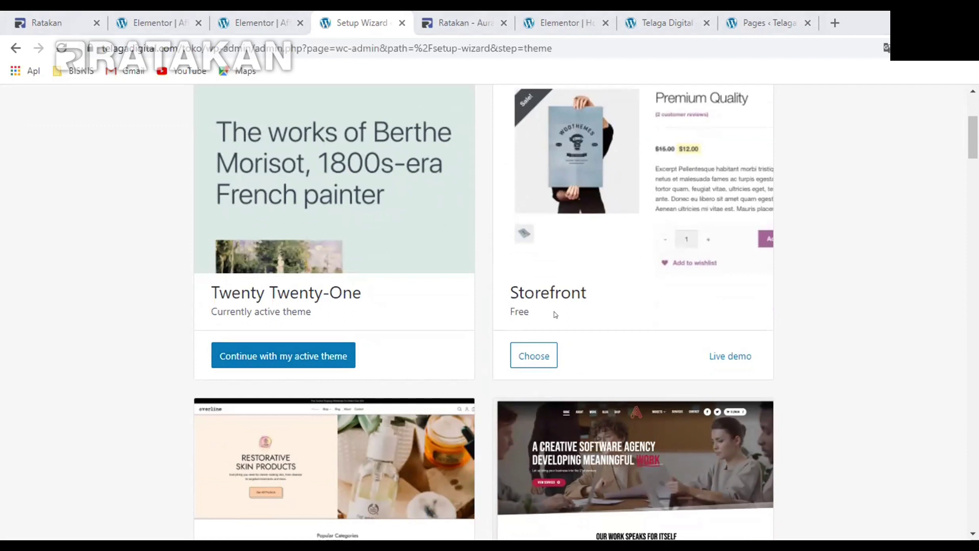
{"action": "scroll", "coordinate": [669, 274], "scroll_direction": "up", "scroll_amount": 1}
{"action": "scroll", "coordinate": [636, 237], "scroll_direction": "down", "scroll_amount": 1}
{"action": "left_click", "coordinate": [546, 361]}
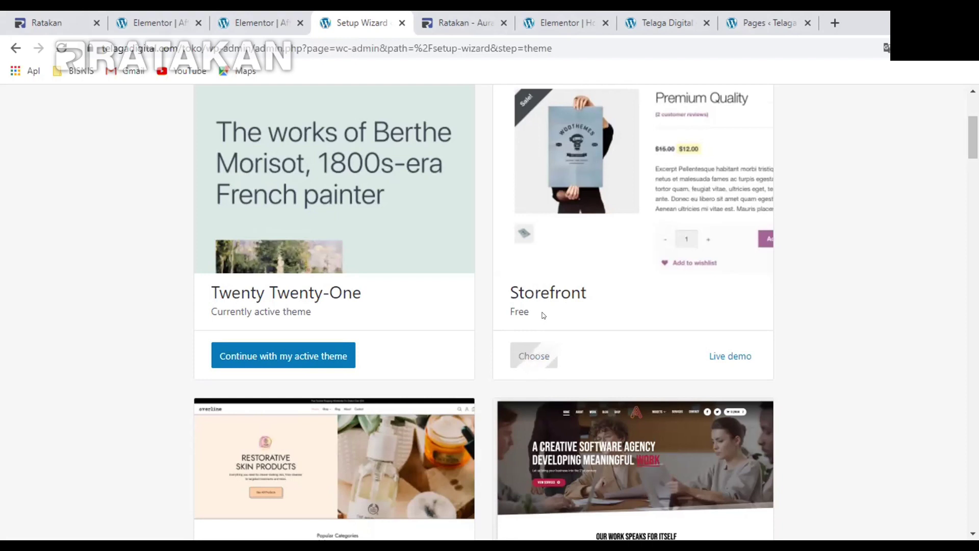
{"action": "scroll", "coordinate": [543, 315], "scroll_direction": "down", "scroll_amount": 1}
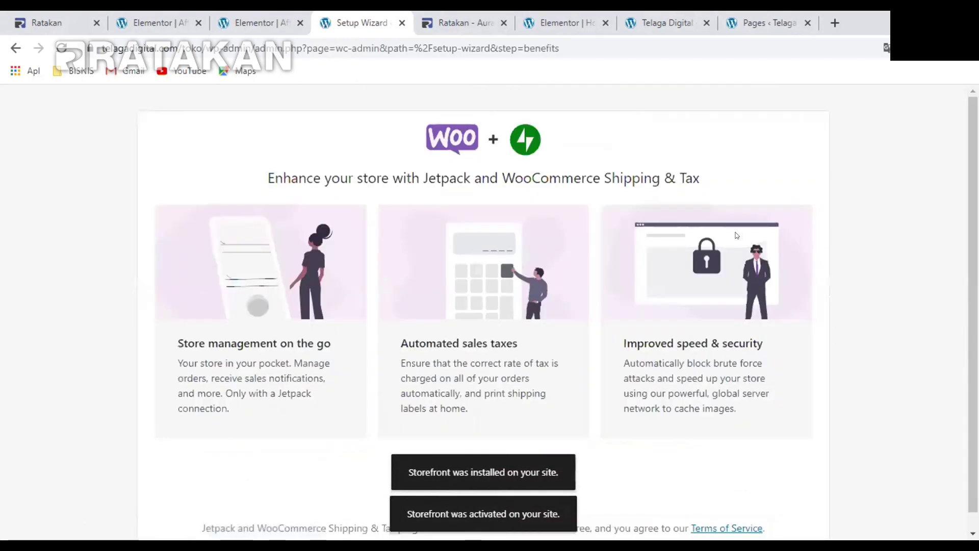
Decline the Jetpack and WooCommerce Shipping & Tax offer to finish the setup wizard
{"action": "scroll", "coordinate": [689, 235], "scroll_direction": "down", "scroll_amount": 1}
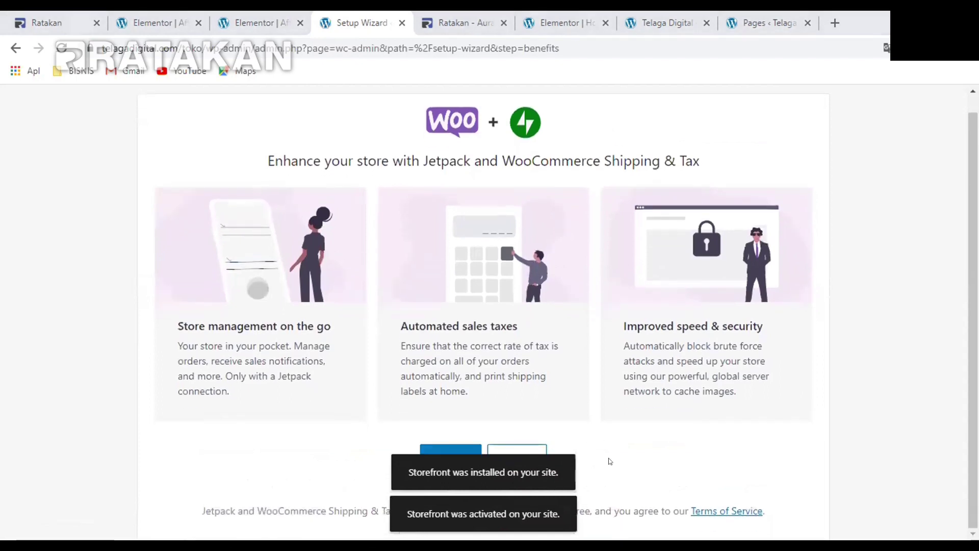
{"action": "scroll", "coordinate": [634, 444], "scroll_direction": "up", "scroll_amount": 1}
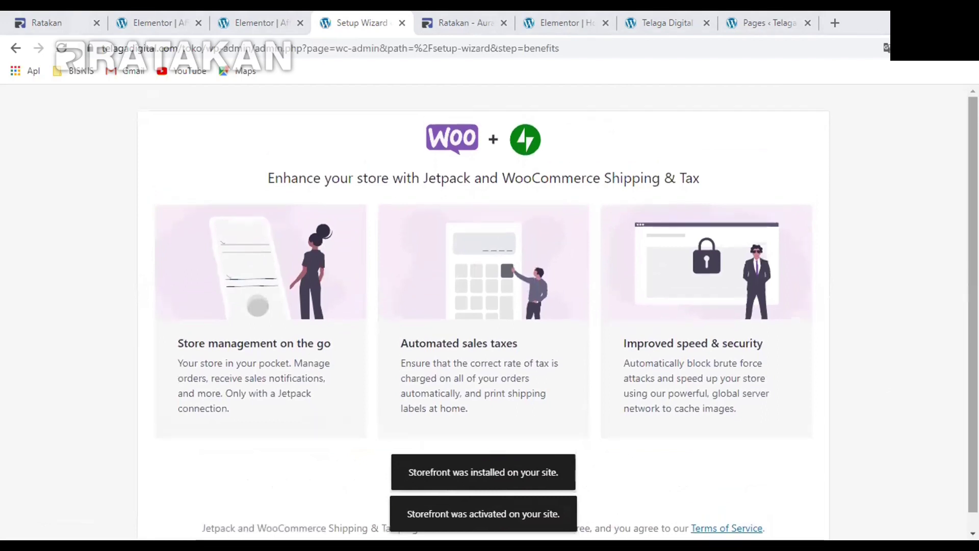
{"action": "left_click_drag", "start_coordinate": [511, 477], "coordinate": [385, 442]}
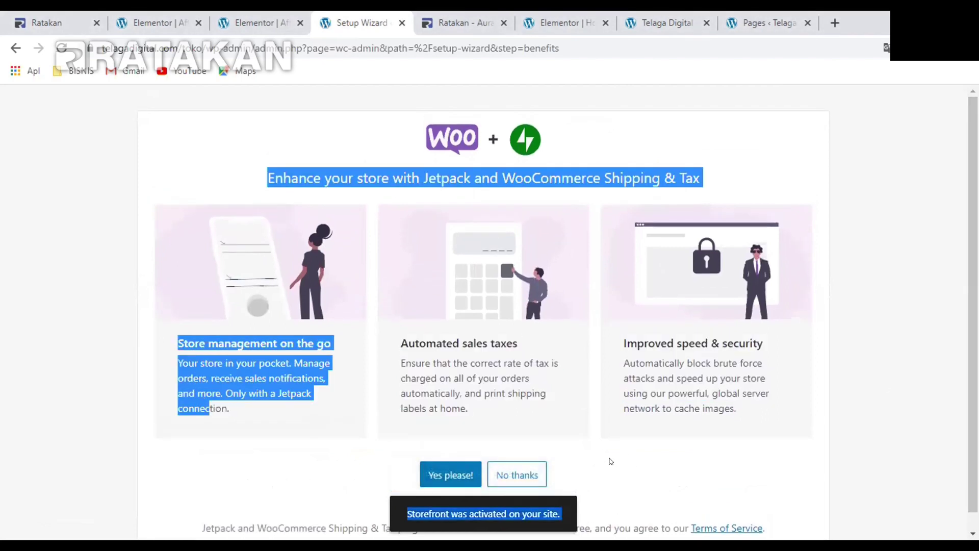
{"action": "left_click_drag", "start_coordinate": [539, 475], "coordinate": [496, 475]}
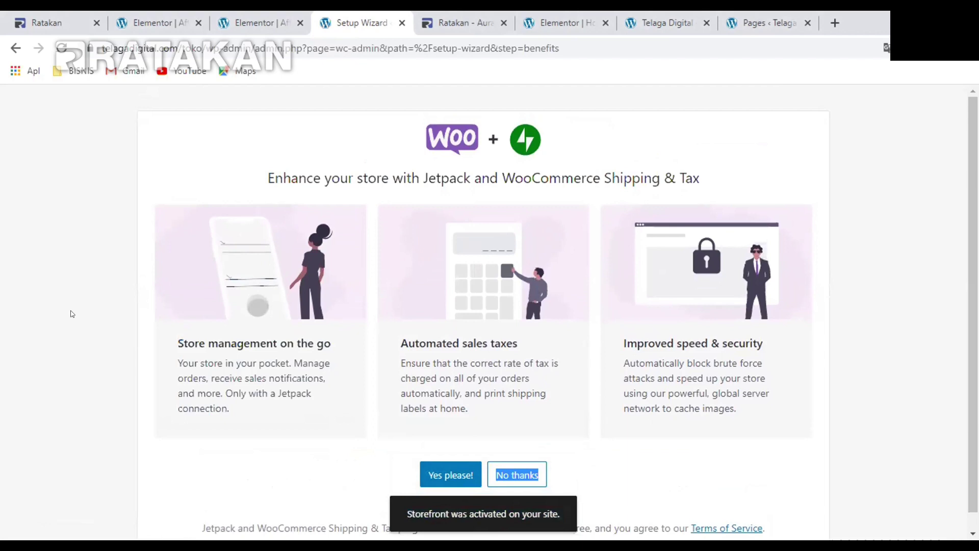
{"action": "key", "text": "Return"}
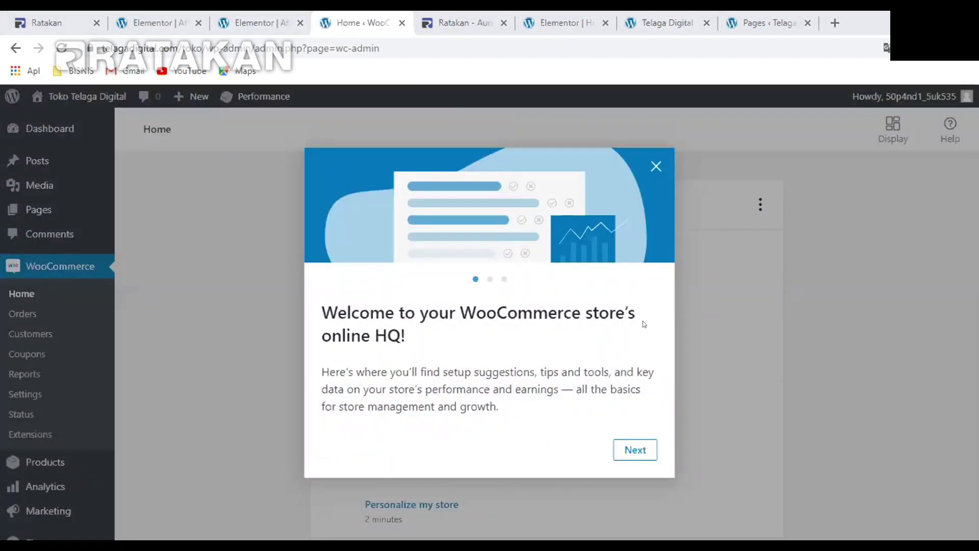
Dismiss the WooCommerce welcome message and look over the store setup tasks
{"action": "left_click", "coordinate": [653, 170]}
{"action": "scroll", "coordinate": [220, 286], "scroll_direction": "down", "scroll_amount": 3}
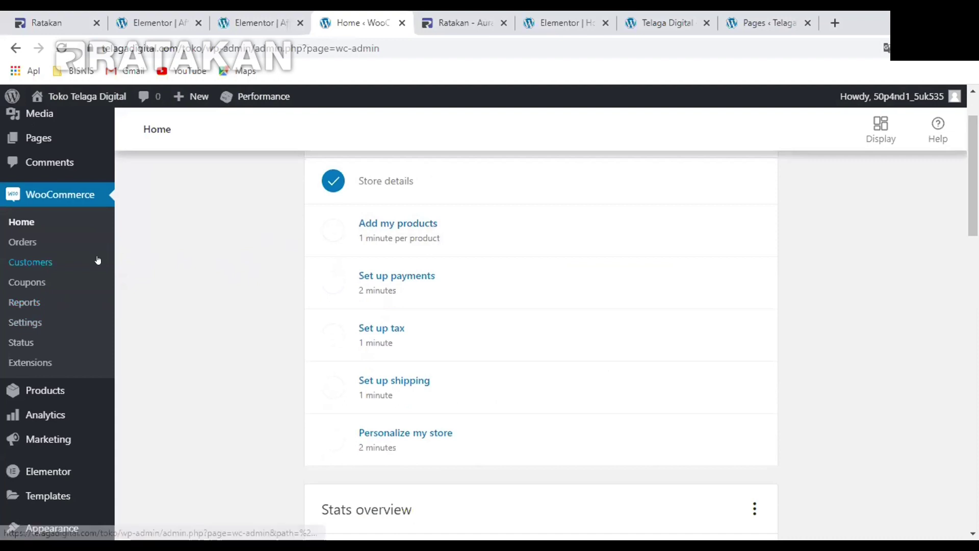
{"action": "scroll", "coordinate": [77, 313], "scroll_direction": "down", "scroll_amount": 2}
{"action": "scroll", "coordinate": [77, 314], "scroll_direction": "up", "scroll_amount": 2}
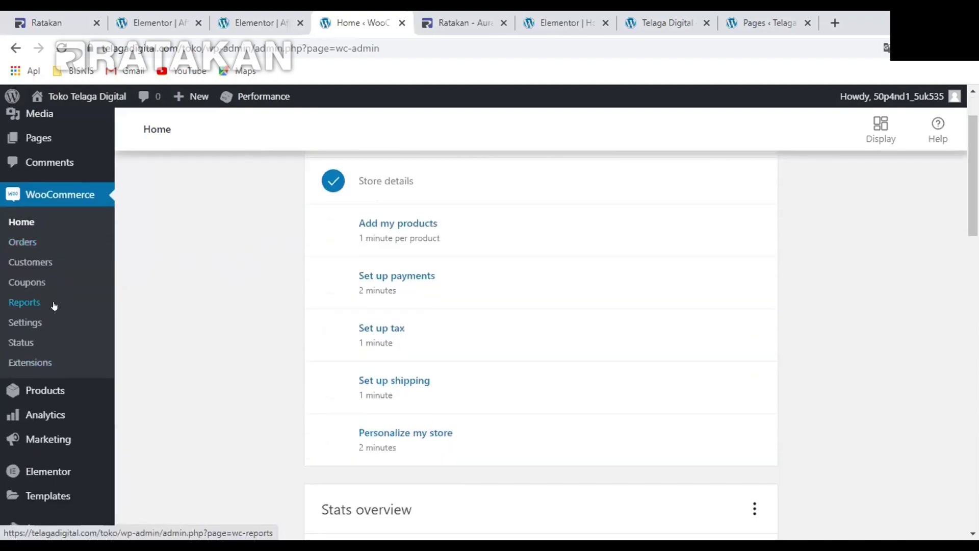
Open the WooCommerce general settings and review the store address, selling location, coupon and currency options
{"action": "left_click", "coordinate": [28, 318]}
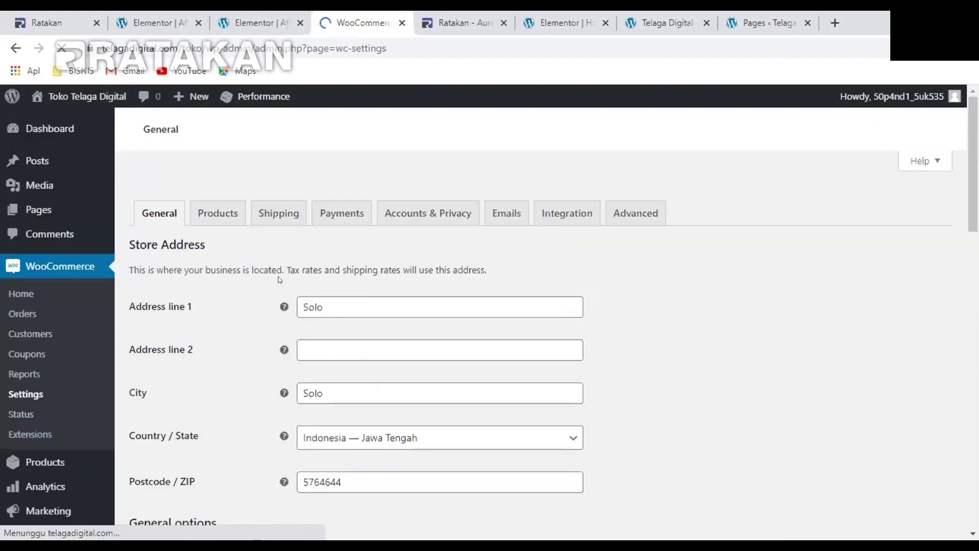
{"action": "scroll", "coordinate": [280, 276], "scroll_direction": "down", "scroll_amount": 3}
{"action": "scroll", "coordinate": [265, 280], "scroll_direction": "down", "scroll_amount": 15}
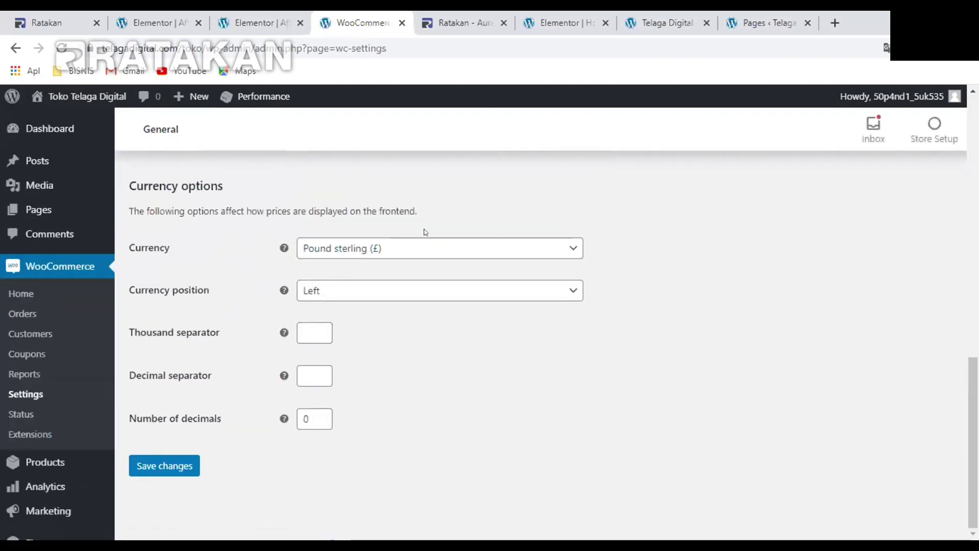
{"action": "scroll", "coordinate": [243, 262], "scroll_direction": "up", "scroll_amount": 3}
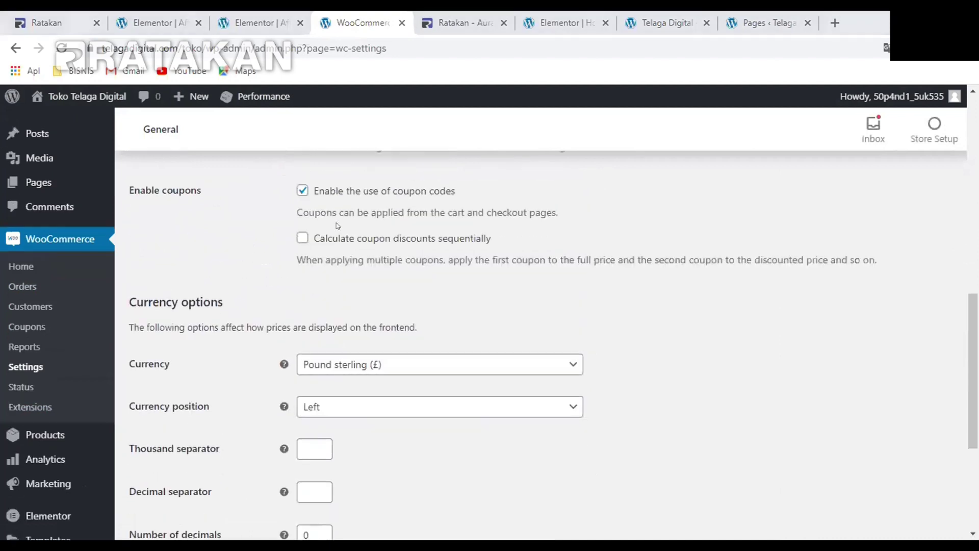
{"action": "scroll", "coordinate": [406, 213], "scroll_direction": "up", "scroll_amount": 5}
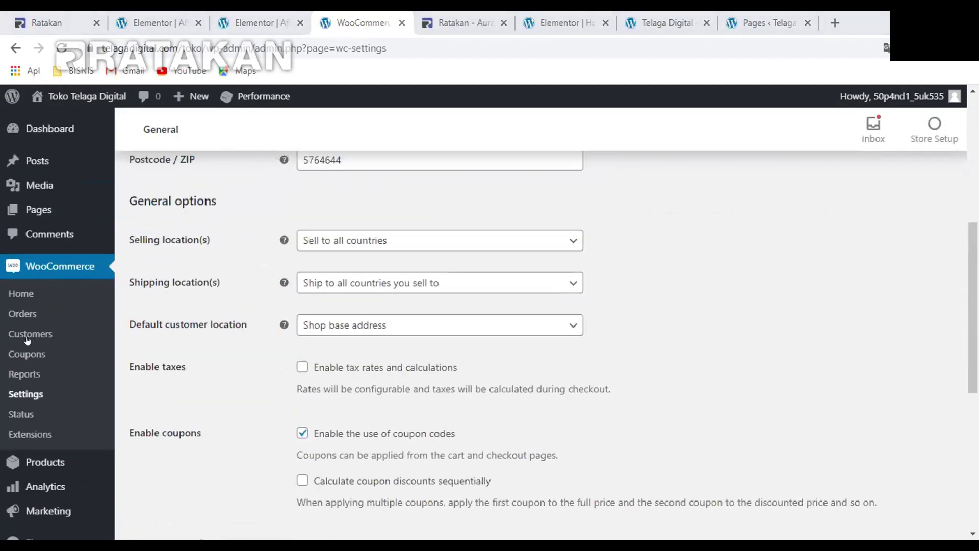
{"action": "scroll", "coordinate": [245, 310], "scroll_direction": "up", "scroll_amount": 5}
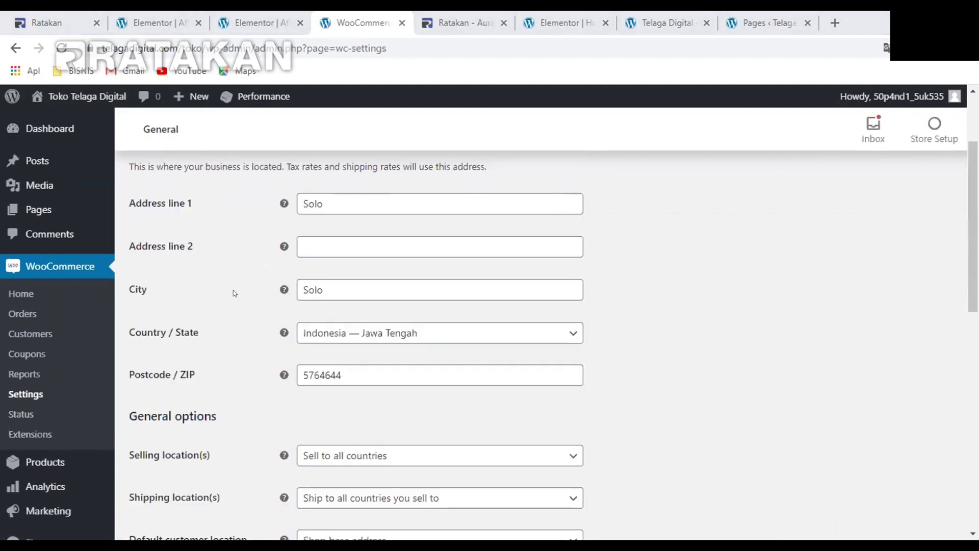
{"action": "scroll", "coordinate": [203, 243], "scroll_direction": "down", "scroll_amount": 10}
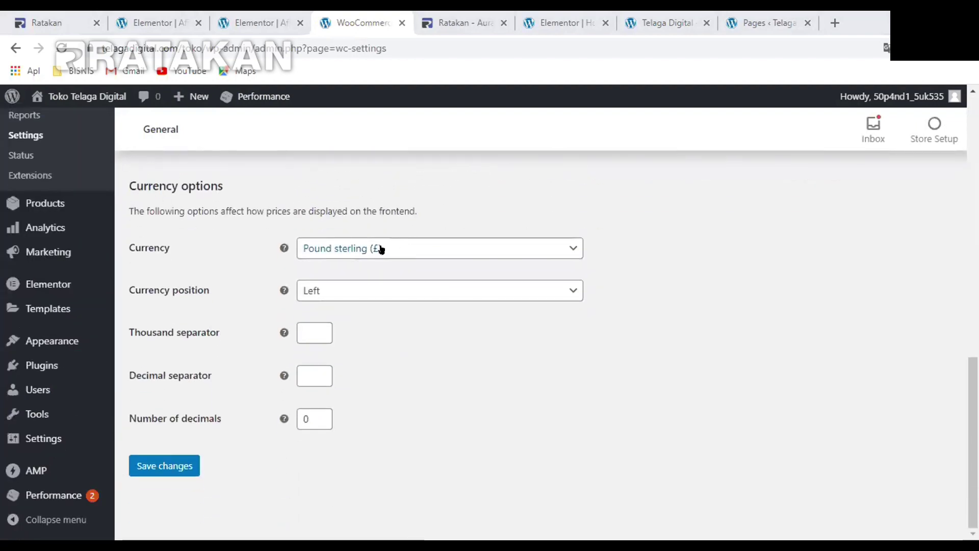
Set the store currency to Indonesian rupiah (Rp), keep the currency position at Left, and save the settings
{"action": "left_click", "coordinate": [351, 247]}
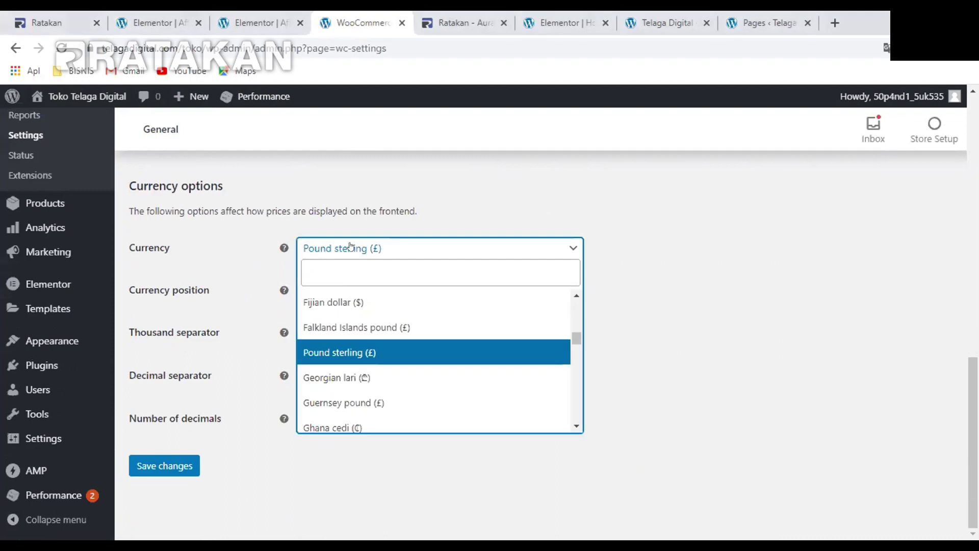
{"action": "type", "text": "rup"}
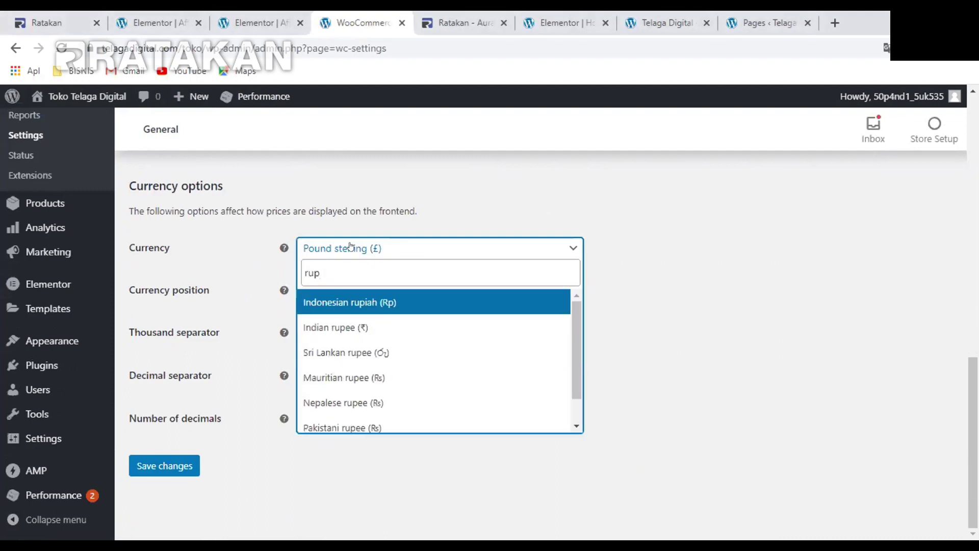
{"action": "type", "text": "iha"}
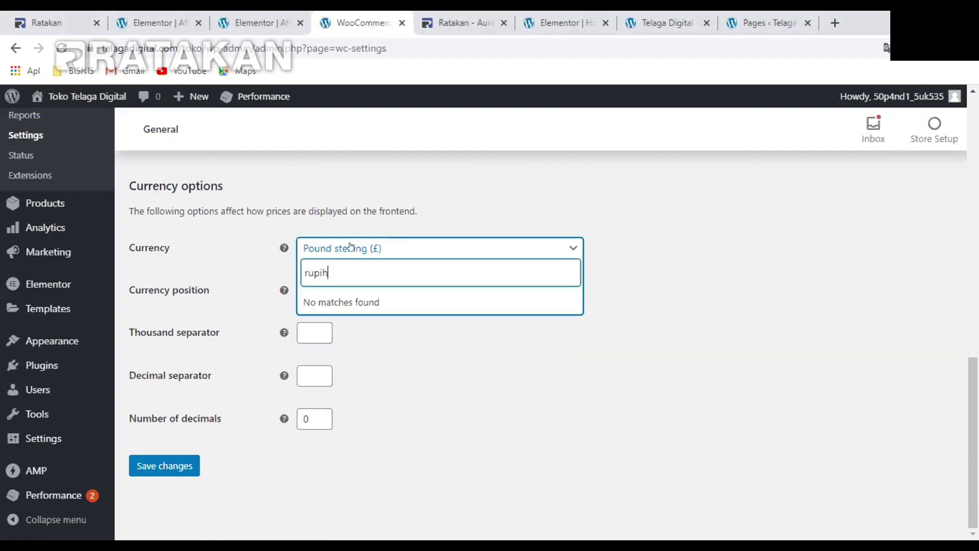
{"action": "key", "text": "BackSpace"}
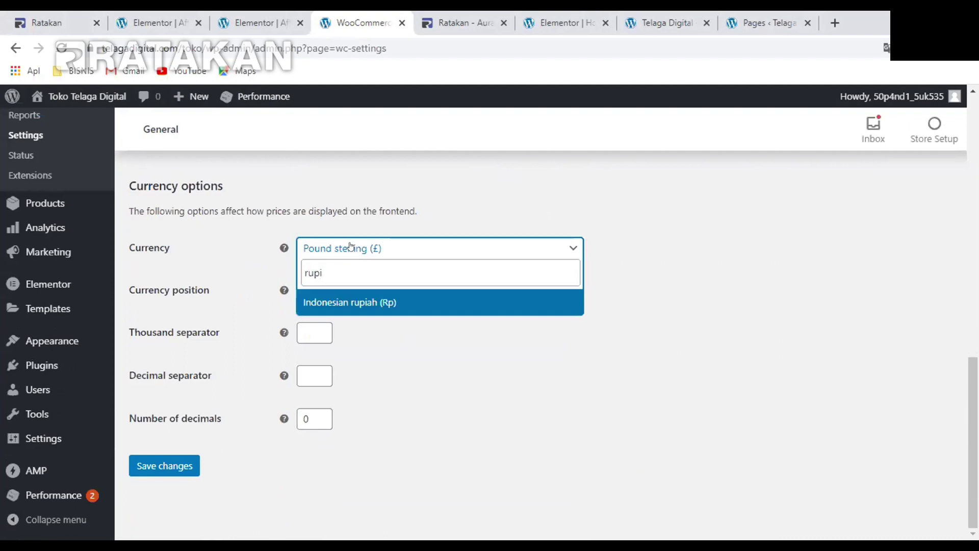
{"action": "type", "text": "h"}
{"action": "key", "text": "BackSpace"}
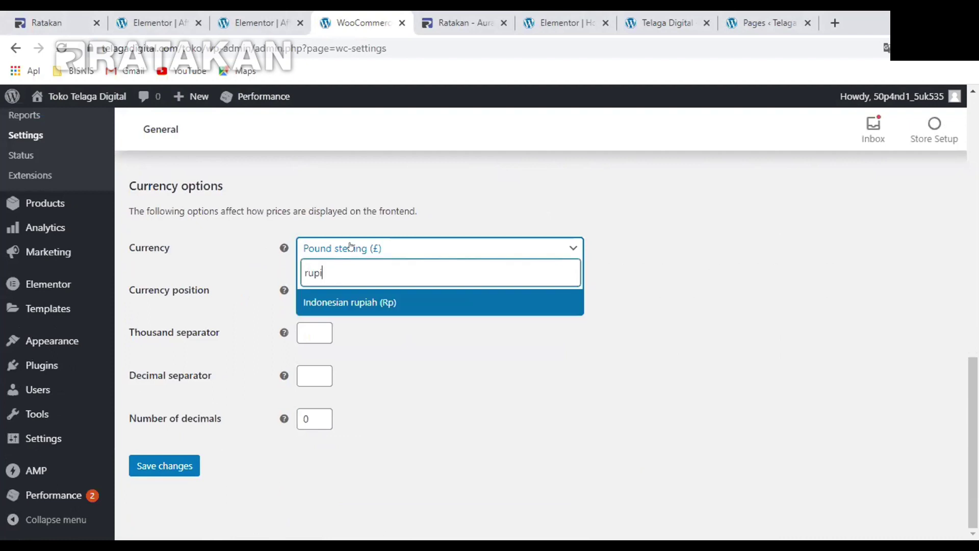
{"action": "left_click", "coordinate": [359, 302]}
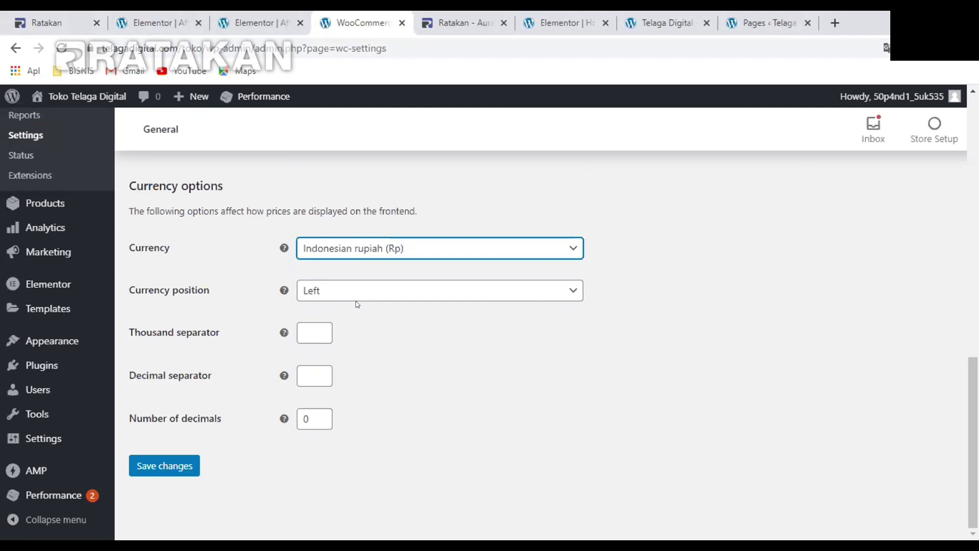
{"action": "left_click", "coordinate": [364, 289]}
{"action": "left_click", "coordinate": [679, 268]}
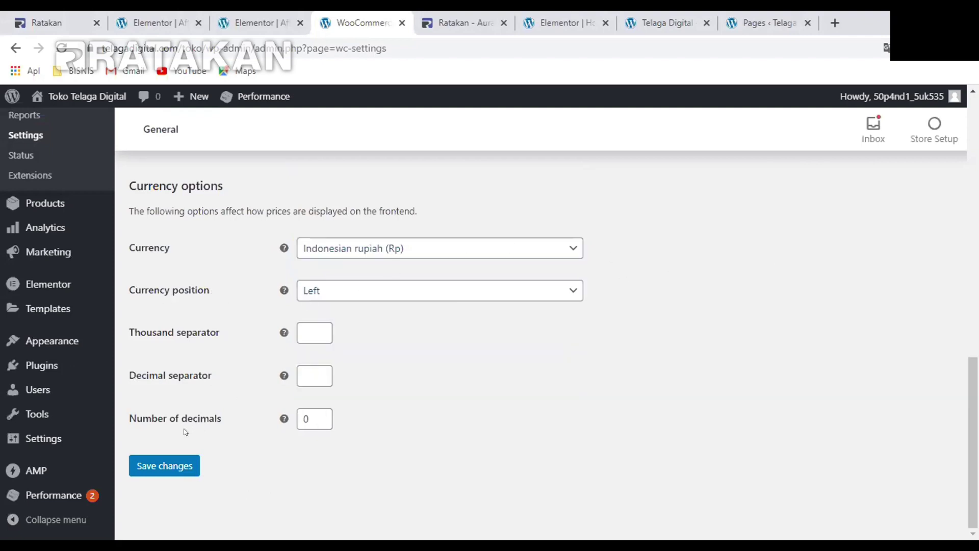
{"action": "left_click", "coordinate": [158, 465]}
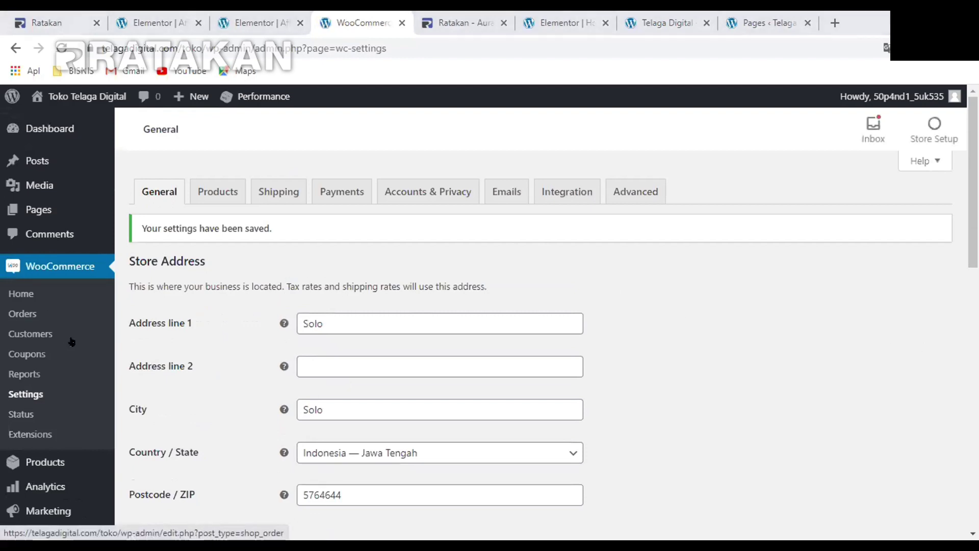
Look over the promo, Jenis Produk and Pilih Kategori sections of the store page in the Elementor editor
{"action": "scroll", "coordinate": [70, 338], "scroll_direction": "down", "scroll_amount": 3}
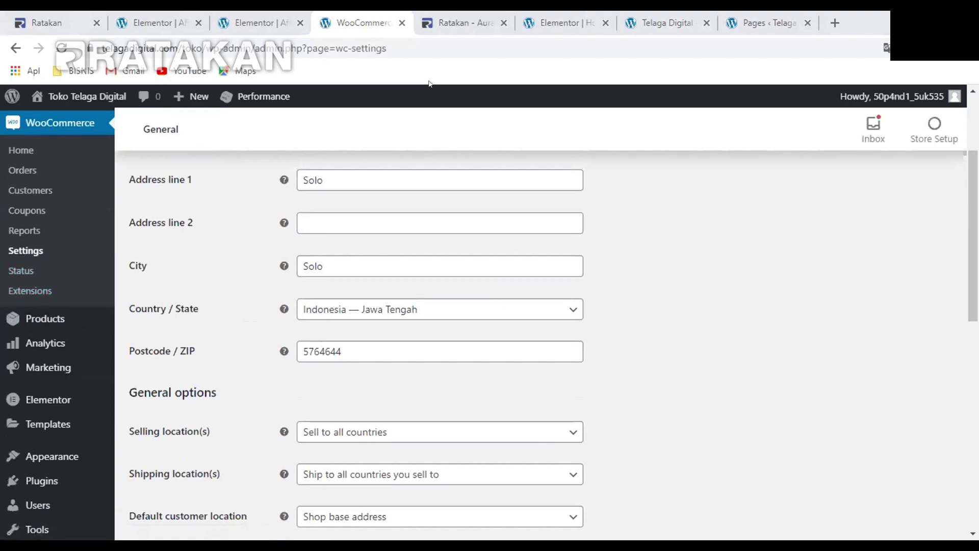
{"action": "scroll", "coordinate": [515, 195], "scroll_direction": "up", "scroll_amount": 2}
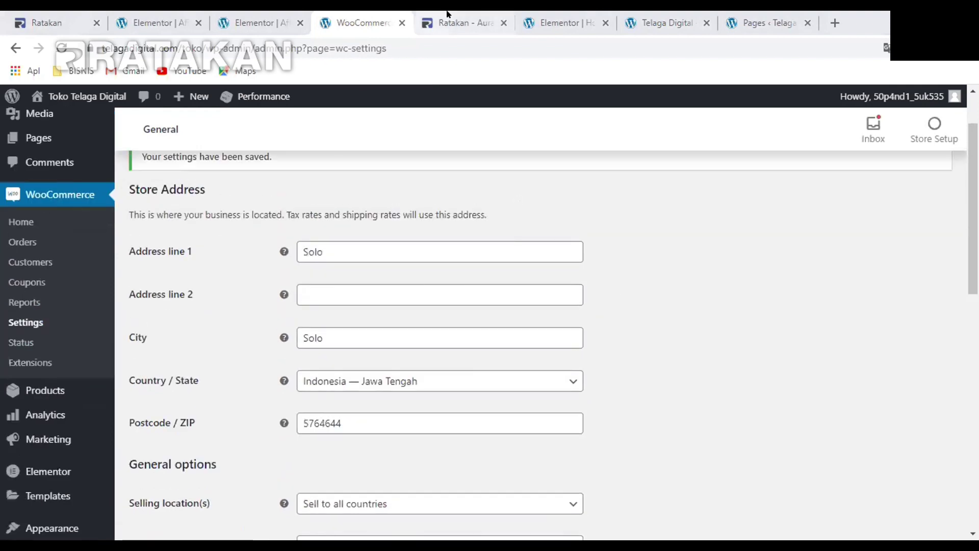
{"action": "left_click", "coordinate": [449, 14]}
{"action": "left_click", "coordinate": [247, 22]}
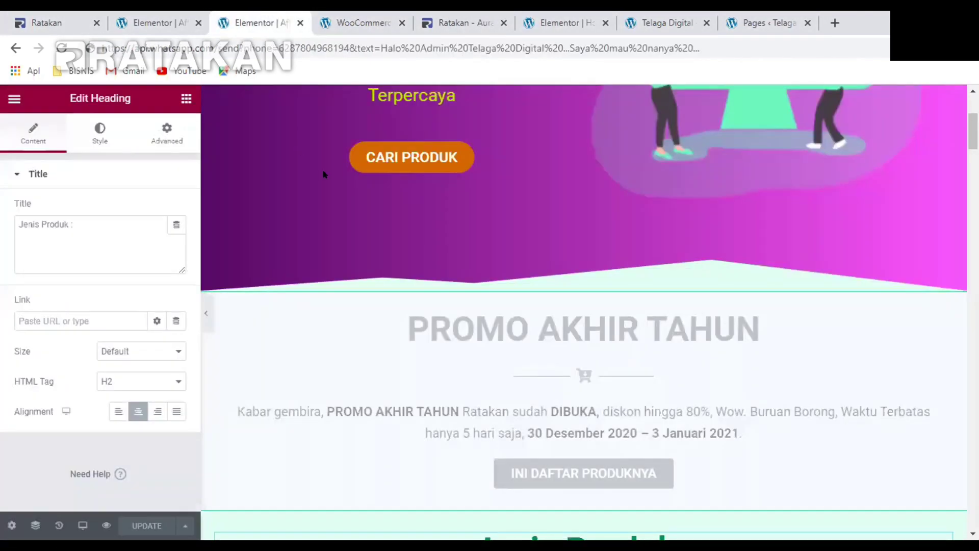
{"action": "scroll", "coordinate": [484, 234], "scroll_direction": "down", "scroll_amount": 6}
{"action": "scroll", "coordinate": [485, 231], "scroll_direction": "down", "scroll_amount": 3}
{"action": "scroll", "coordinate": [485, 231], "scroll_direction": "up", "scroll_amount": 3}
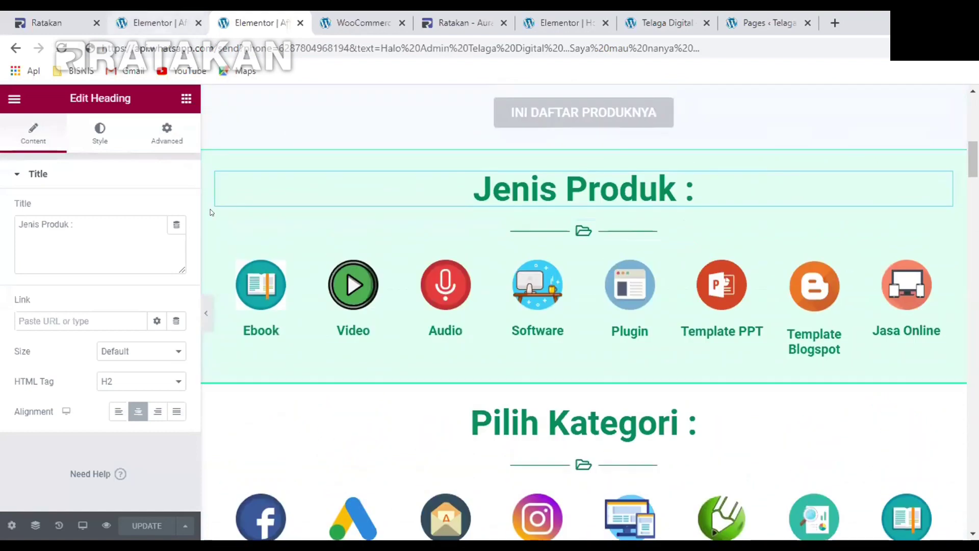
{"action": "scroll", "coordinate": [210, 209], "scroll_direction": "up", "scroll_amount": 4}
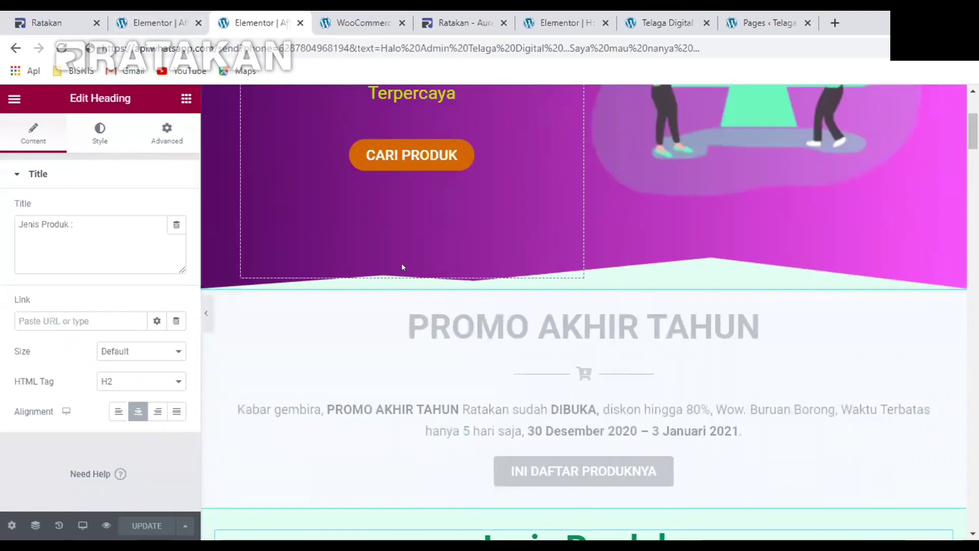
{"action": "left_click", "coordinate": [164, 14]}
Open the site's page list in a new tab from the WooCommerce settings and view the live Affiliate Store page
{"action": "left_click", "coordinate": [351, 23]}
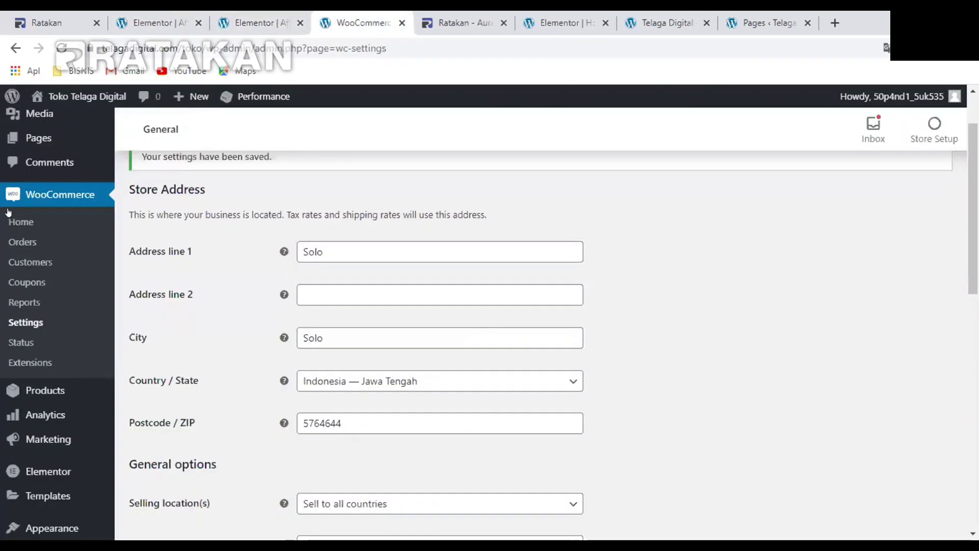
{"action": "scroll", "coordinate": [28, 144], "scroll_direction": "up", "scroll_amount": 1}
{"action": "right_click", "coordinate": [44, 200]}
{"action": "left_click", "coordinate": [83, 217]}
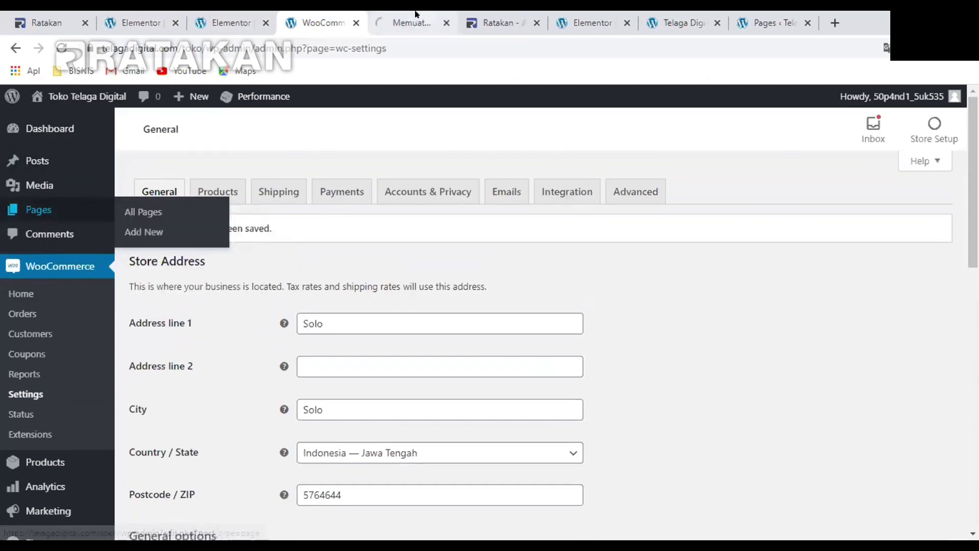
{"action": "key", "text": "ctrl+Tab"}
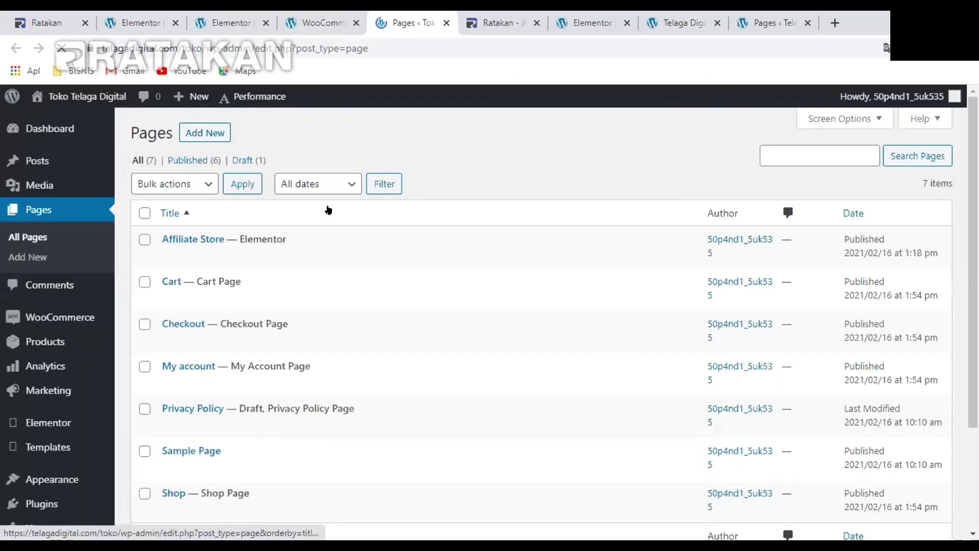
{"action": "scroll", "coordinate": [211, 204], "scroll_direction": "down", "scroll_amount": 1}
{"action": "left_click", "coordinate": [272, 185]}
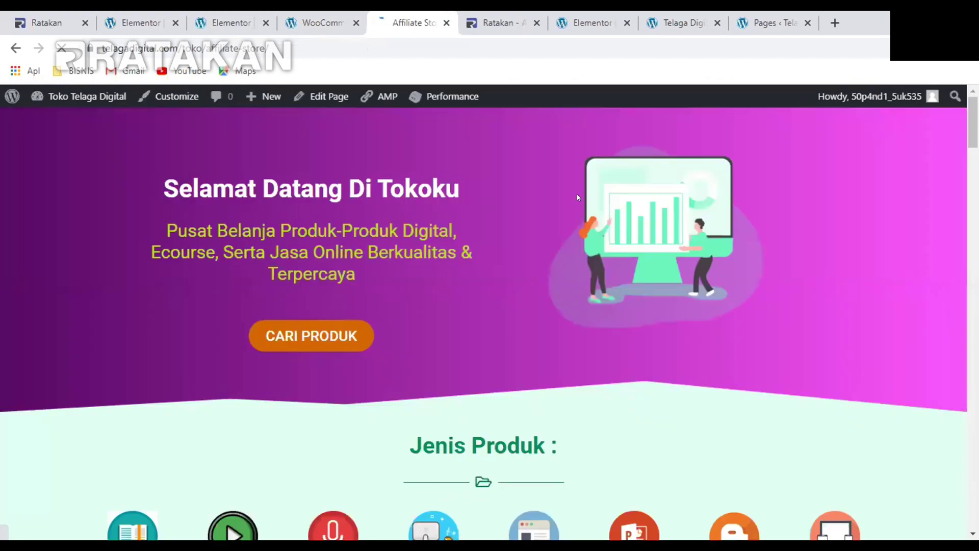
Examine the Jenis Produk and Pilih Kategori sections on the live Affiliate Store page and compare how they group products
{"action": "scroll", "coordinate": [577, 197], "scroll_direction": "down", "scroll_amount": 3}
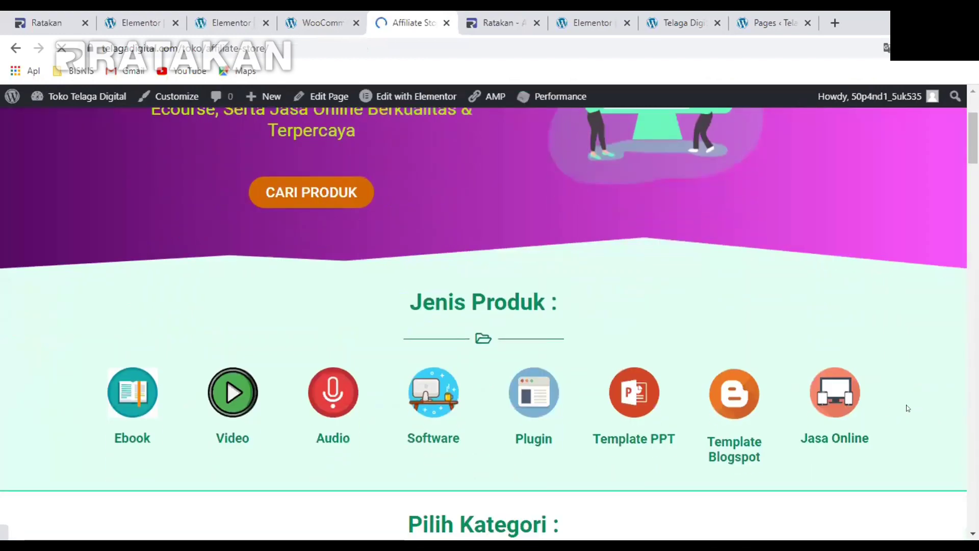
{"action": "scroll", "coordinate": [519, 250], "scroll_direction": "down", "scroll_amount": 3}
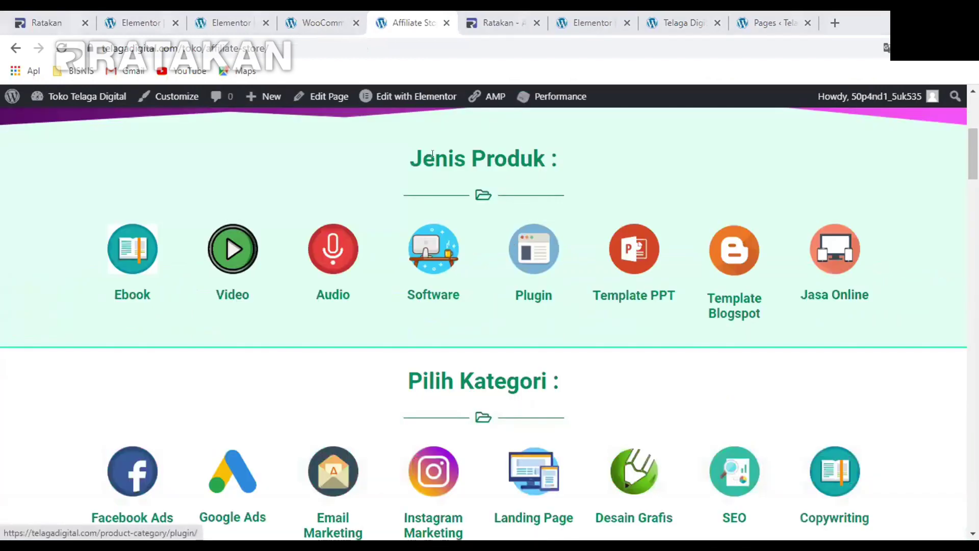
{"action": "triple_click", "coordinate": [573, 175]}
{"action": "scroll", "coordinate": [396, 305], "scroll_direction": "down", "scroll_amount": 2}
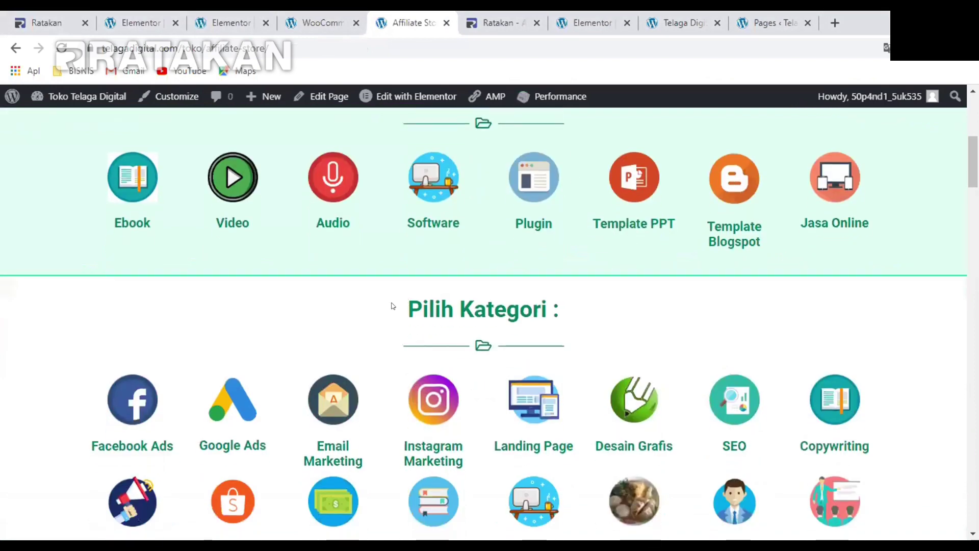
{"action": "left_click_drag", "start_coordinate": [390, 304], "coordinate": [586, 315]}
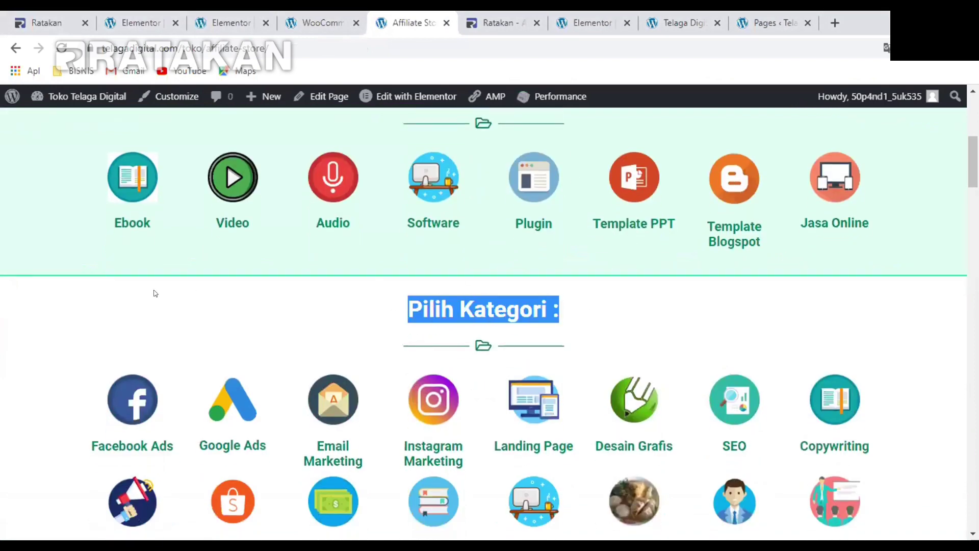
{"action": "scroll", "coordinate": [156, 293], "scroll_direction": "up", "scroll_amount": 2}
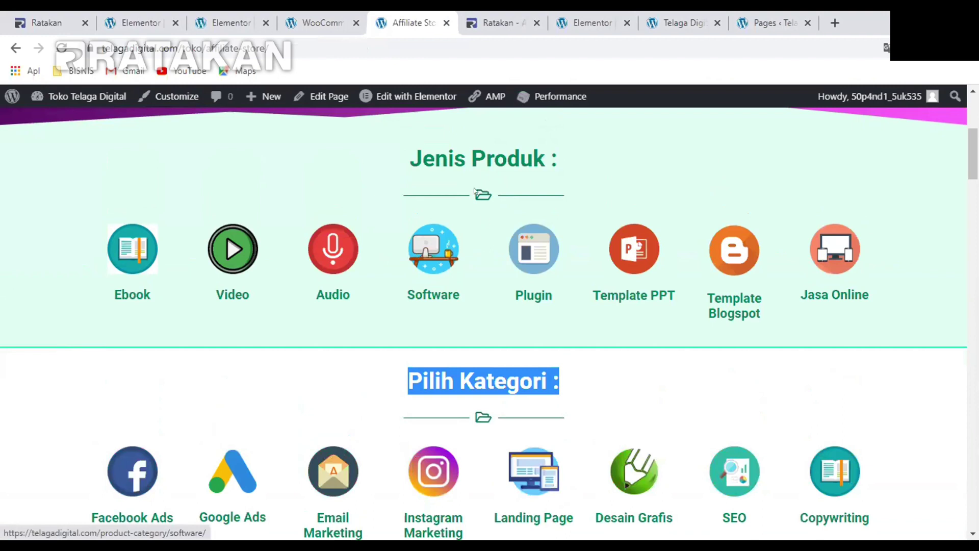
{"action": "scroll", "coordinate": [590, 234], "scroll_direction": "down", "scroll_amount": 2}
{"action": "left_click", "coordinate": [610, 221]}
{"action": "scroll", "coordinate": [610, 221], "scroll_direction": "up", "scroll_amount": 4}
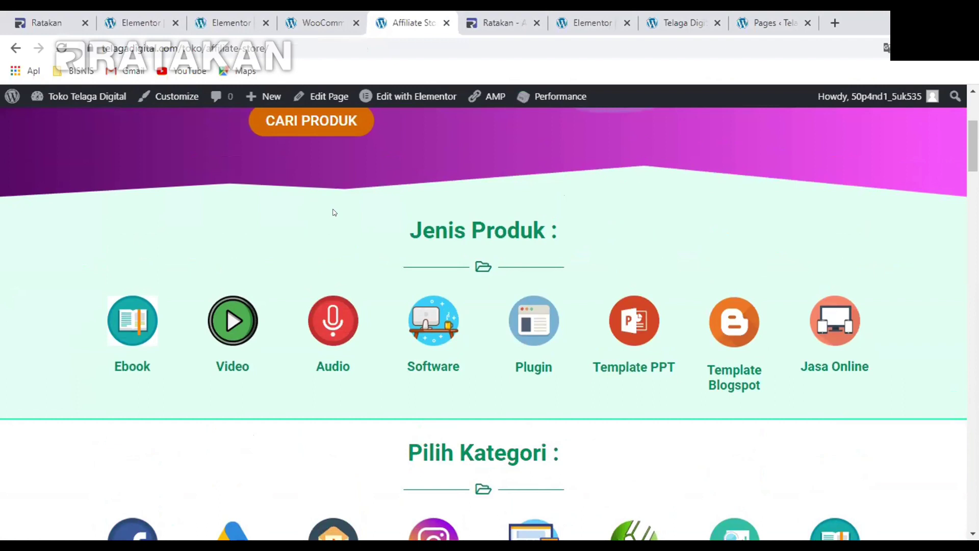
{"action": "scroll", "coordinate": [334, 212], "scroll_direction": "down", "scroll_amount": 4}
{"action": "scroll", "coordinate": [313, 255], "scroll_direction": "up", "scroll_amount": 2}
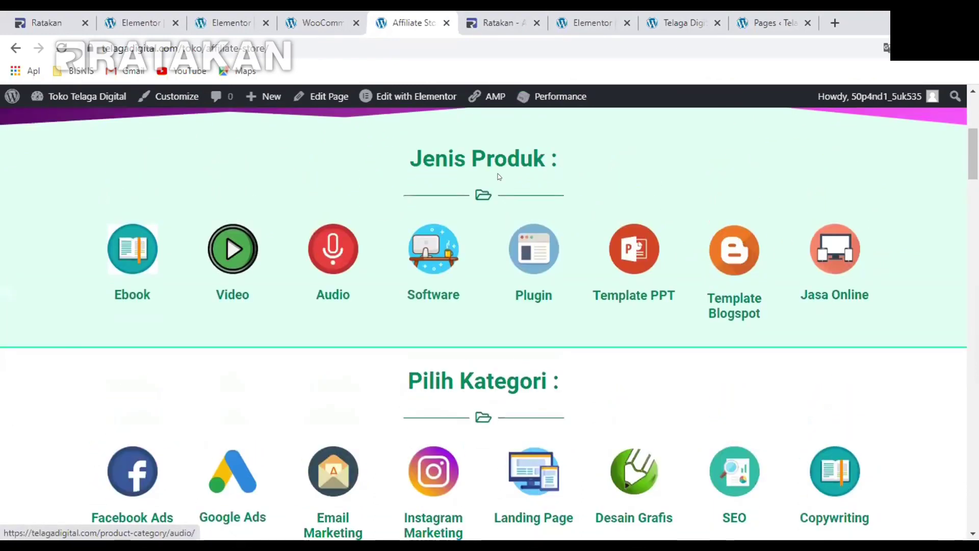
{"action": "scroll", "coordinate": [541, 407], "scroll_direction": "down", "scroll_amount": 1}
{"action": "scroll", "coordinate": [170, 299], "scroll_direction": "up", "scroll_amount": 1}
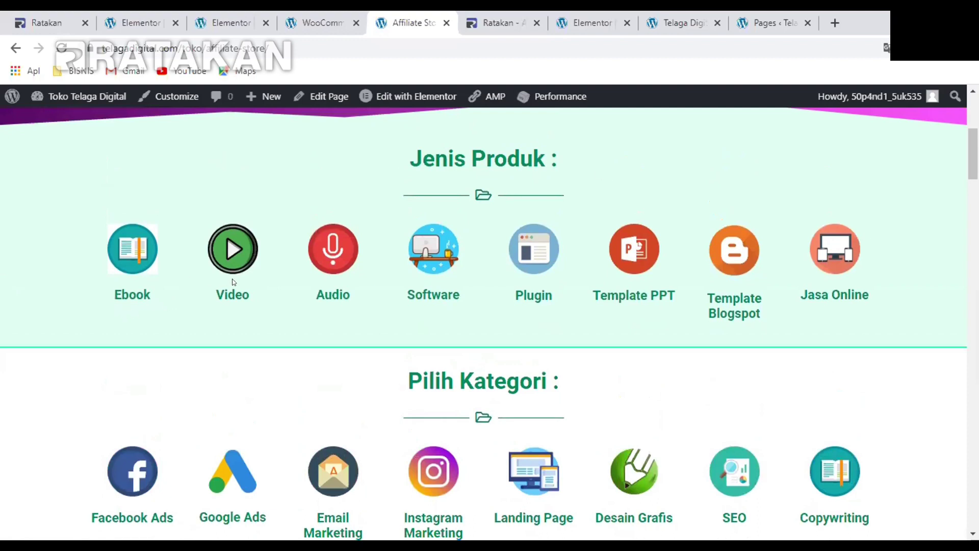
Examine the Video product type and the individual topic categories under Pilih Kategori, from Facebook Ads to Motivasi & Pengembangan Diri
{"action": "left_click_drag", "start_coordinate": [210, 294], "coordinate": [253, 301]}
{"action": "left_click", "coordinate": [326, 282]}
{"action": "scroll", "coordinate": [785, 285], "scroll_direction": "down", "scroll_amount": 1}
{"action": "scroll", "coordinate": [839, 232], "scroll_direction": "up", "scroll_amount": 1}
{"action": "scroll", "coordinate": [473, 179], "scroll_direction": "down", "scroll_amount": 5}
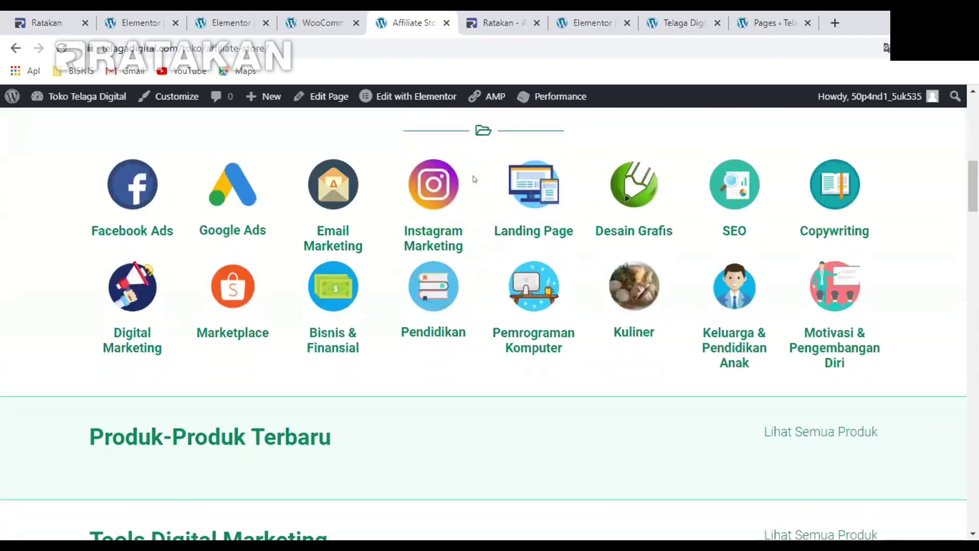
{"action": "scroll", "coordinate": [75, 248], "scroll_direction": "up", "scroll_amount": 1}
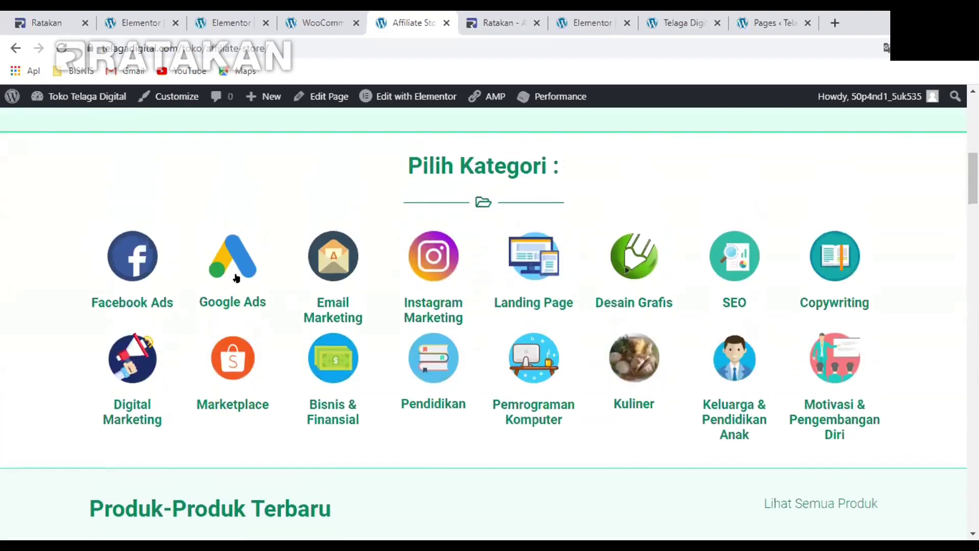
{"action": "scroll", "coordinate": [715, 382], "scroll_direction": "down", "scroll_amount": 1}
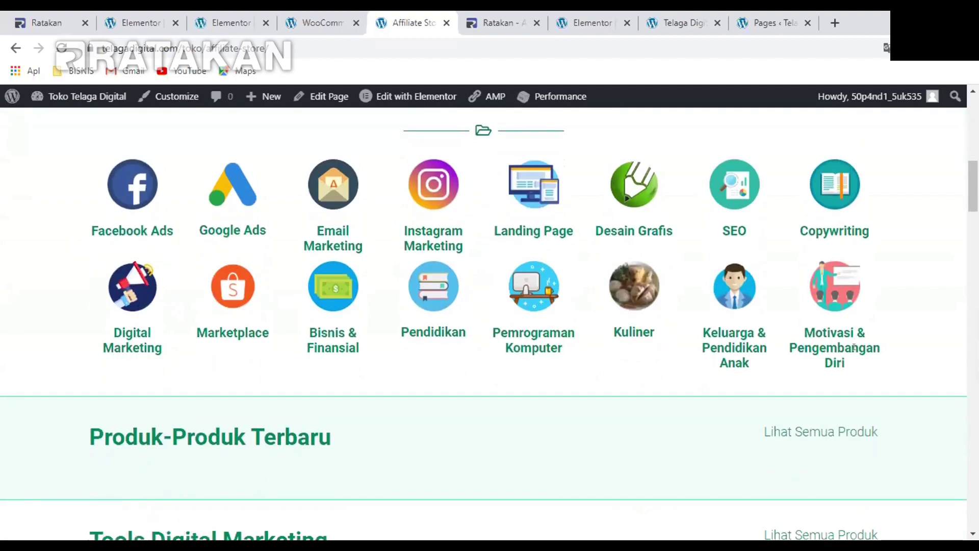
{"action": "scroll", "coordinate": [855, 360], "scroll_direction": "up", "scroll_amount": 4}
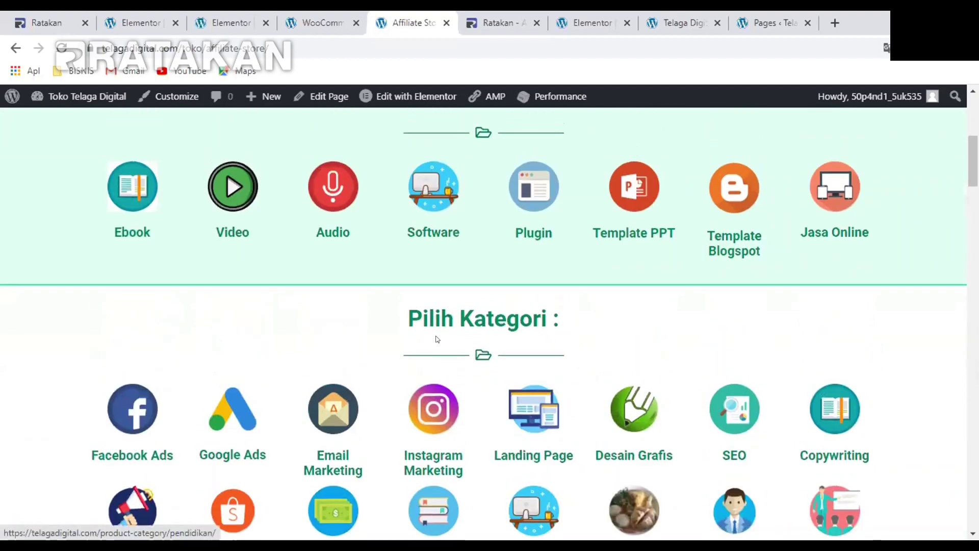
Review the product types listed under Jenis Produk on the live Affiliate Store page
{"action": "scroll", "coordinate": [385, 316], "scroll_direction": "down", "scroll_amount": 1}
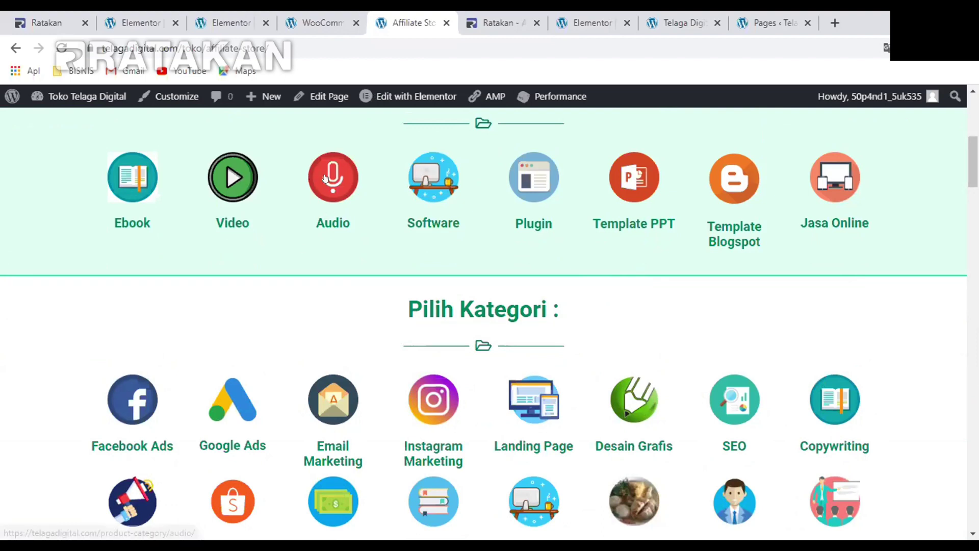
{"action": "left_click", "coordinate": [316, 16]}
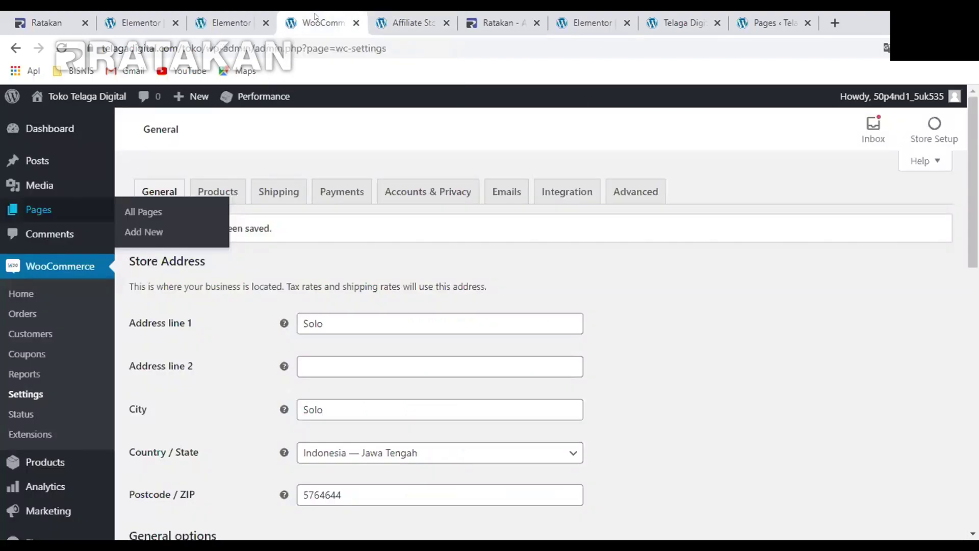
{"action": "left_click", "coordinate": [394, 15]}
{"action": "scroll", "coordinate": [482, 191], "scroll_direction": "up", "scroll_amount": 1}
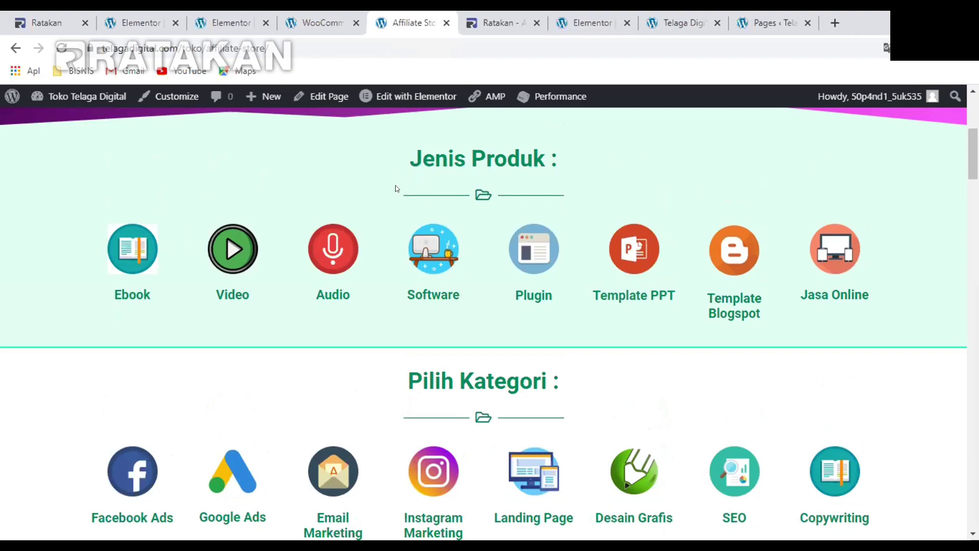
{"action": "left_click_drag", "start_coordinate": [428, 154], "coordinate": [567, 179]}
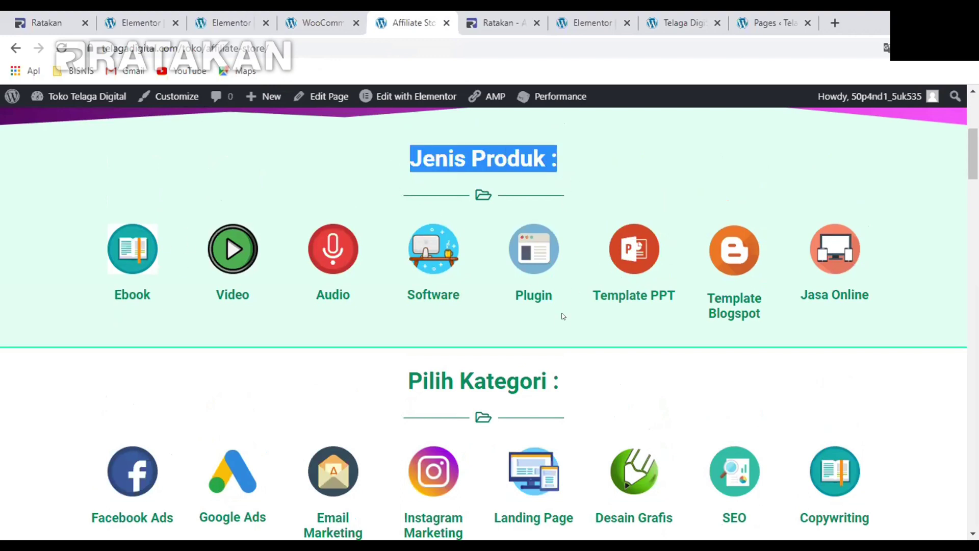
{"action": "left_click", "coordinate": [185, 337]}
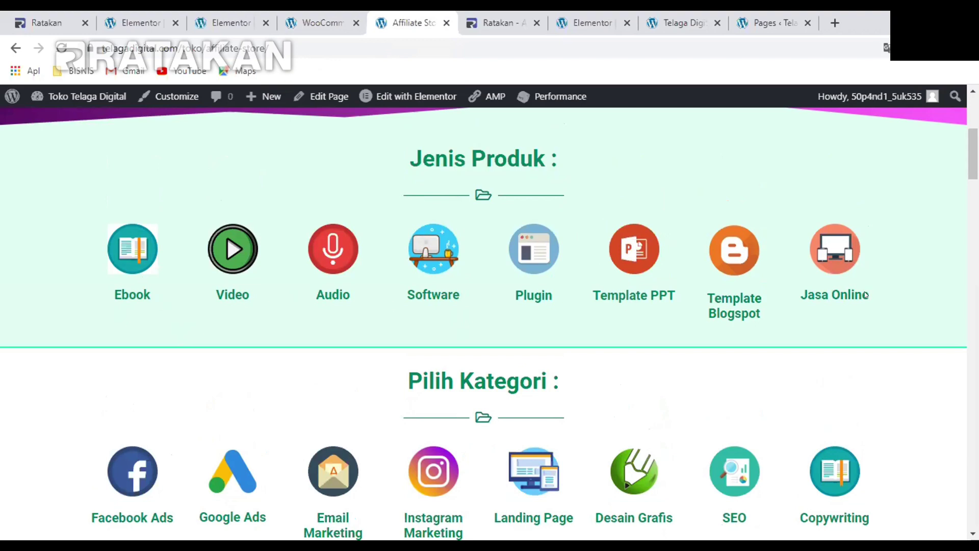
Return to the WooCommerce settings in the site admin and open the product categories page from there
{"action": "left_click", "coordinate": [331, 13]}
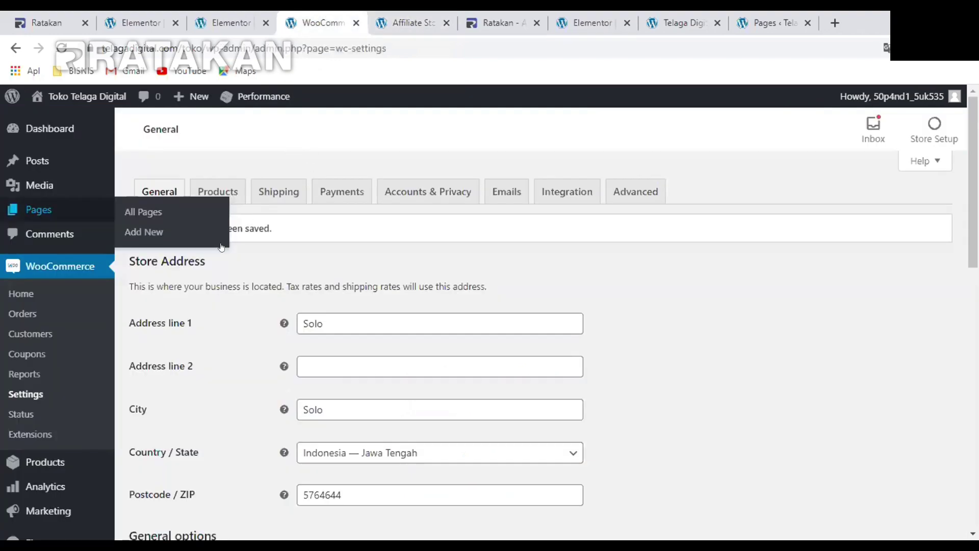
{"action": "scroll", "coordinate": [209, 240], "scroll_direction": "down", "scroll_amount": 1}
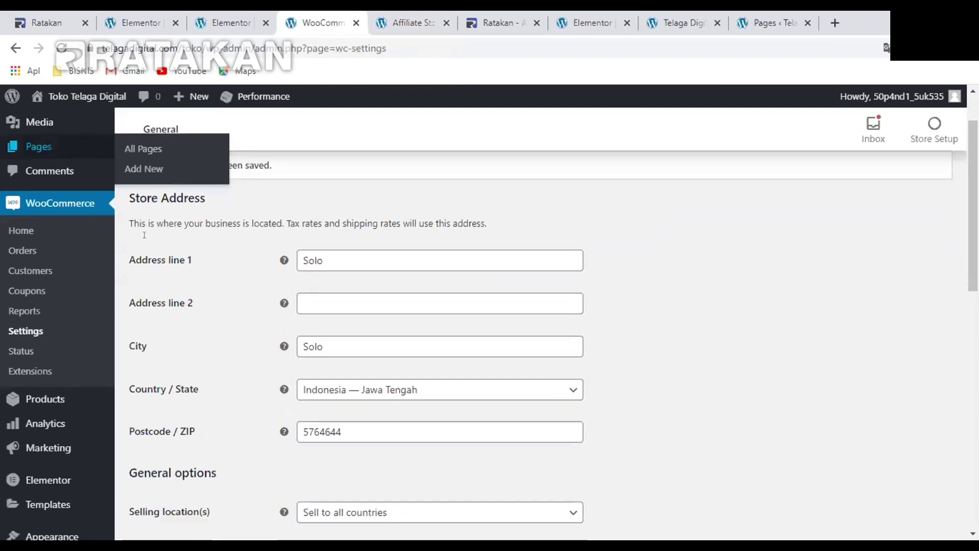
{"action": "scroll", "coordinate": [102, 332], "scroll_direction": "down", "scroll_amount": 1}
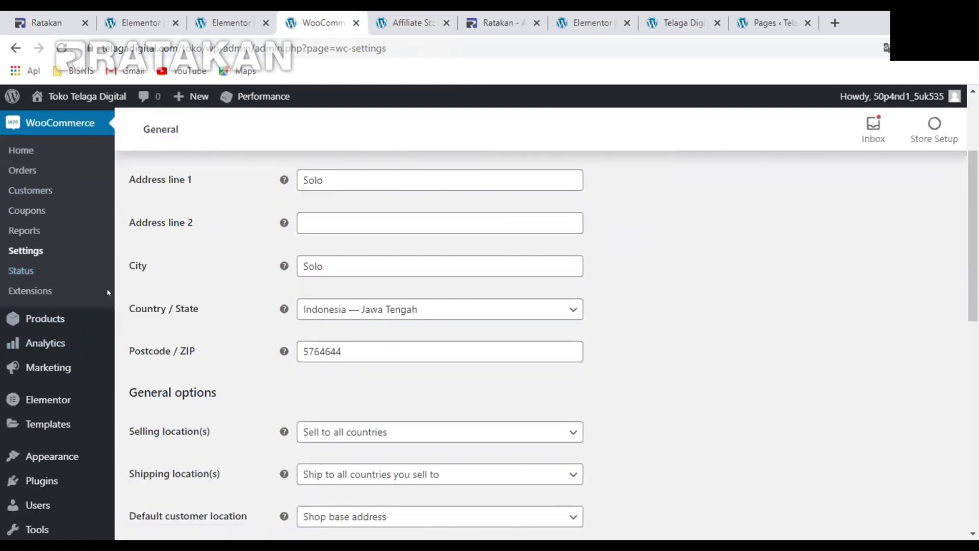
{"action": "mouse_move", "coordinate": [56, 318]}
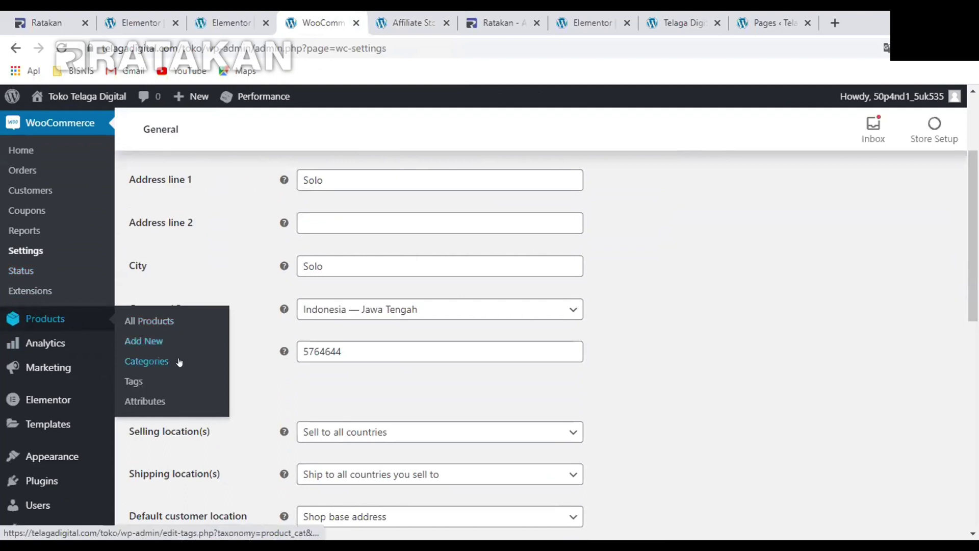
{"action": "left_click", "coordinate": [145, 363]}
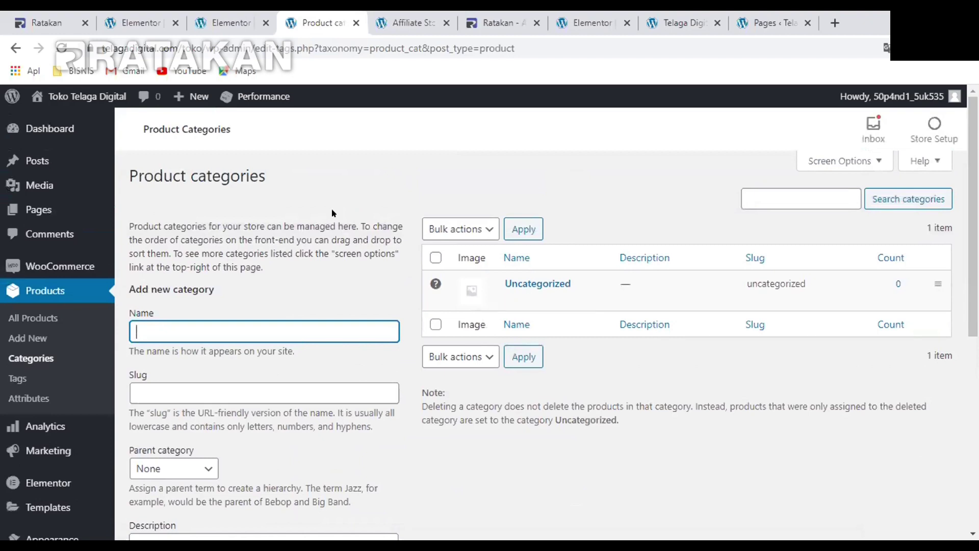
Check the first product type on the live store page and add it as a product category named Ebook
{"action": "scroll", "coordinate": [359, 346], "scroll_direction": "down", "scroll_amount": 2}
{"action": "left_click", "coordinate": [408, 23]}
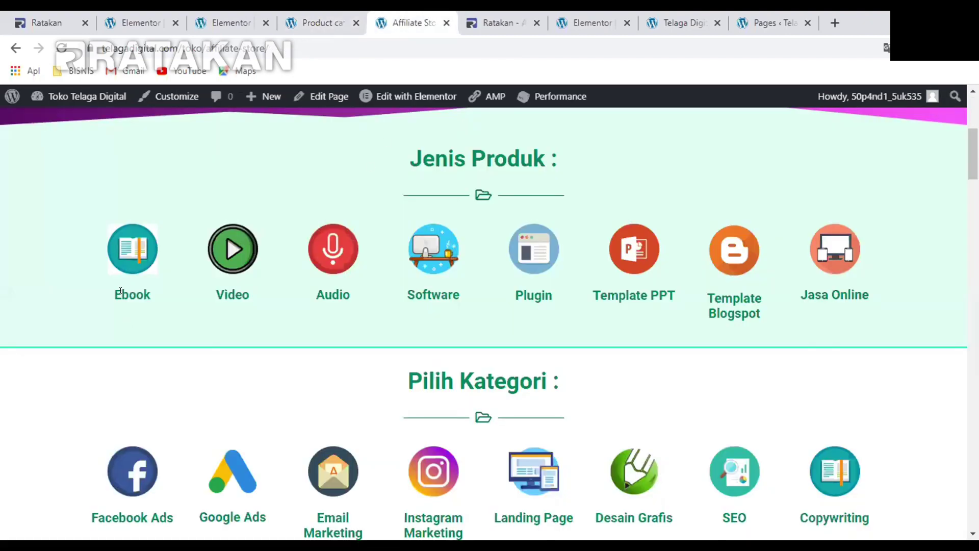
{"action": "left_click_drag", "start_coordinate": [114, 294], "coordinate": [153, 294]}
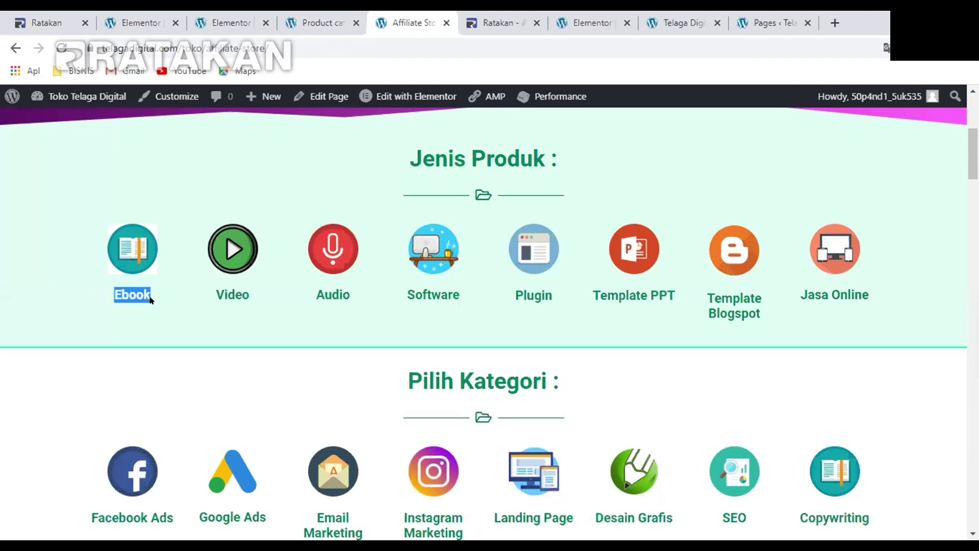
{"action": "left_click", "coordinate": [179, 306]}
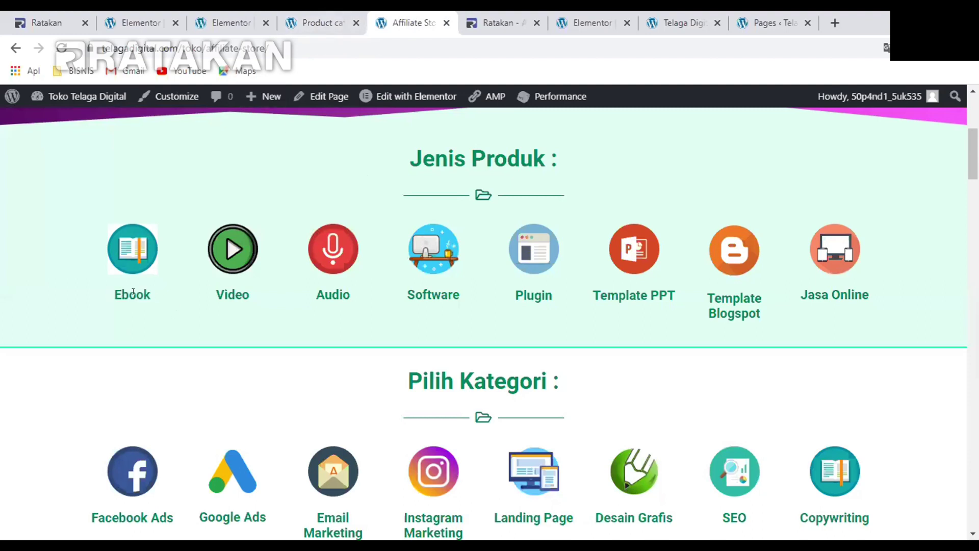
{"action": "left_click", "coordinate": [315, 20]}
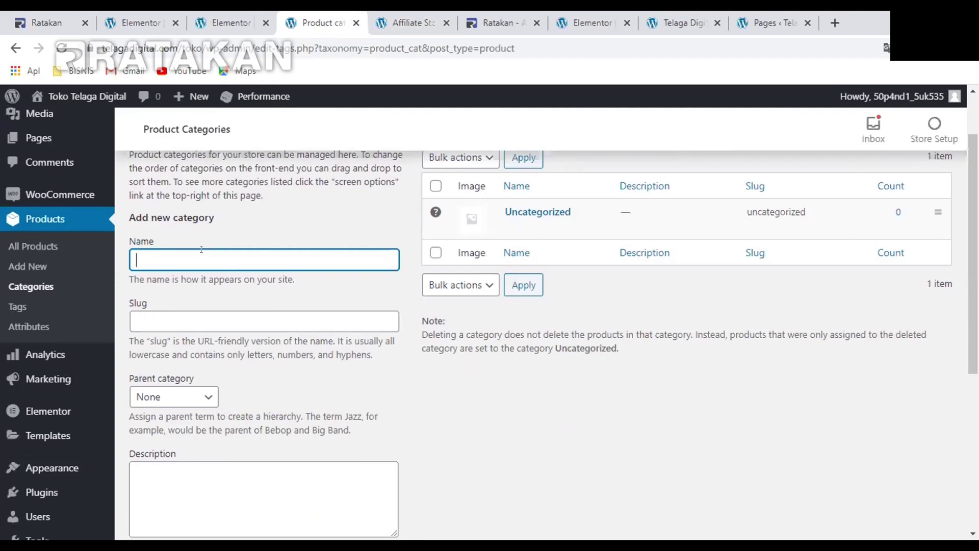
{"action": "type", "text": "Ebook"}
{"action": "scroll", "coordinate": [209, 404], "scroll_direction": "down", "scroll_amount": 5}
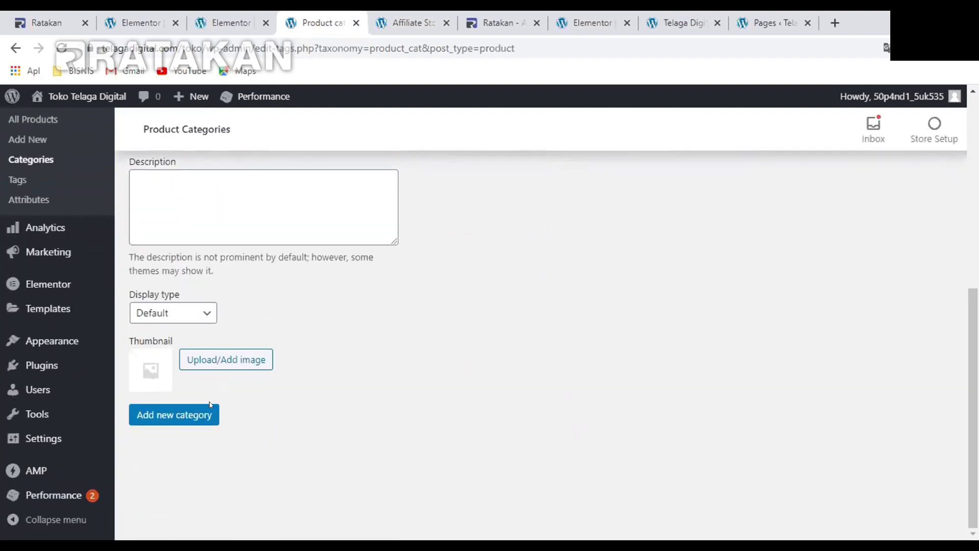
{"action": "left_click", "coordinate": [168, 412]}
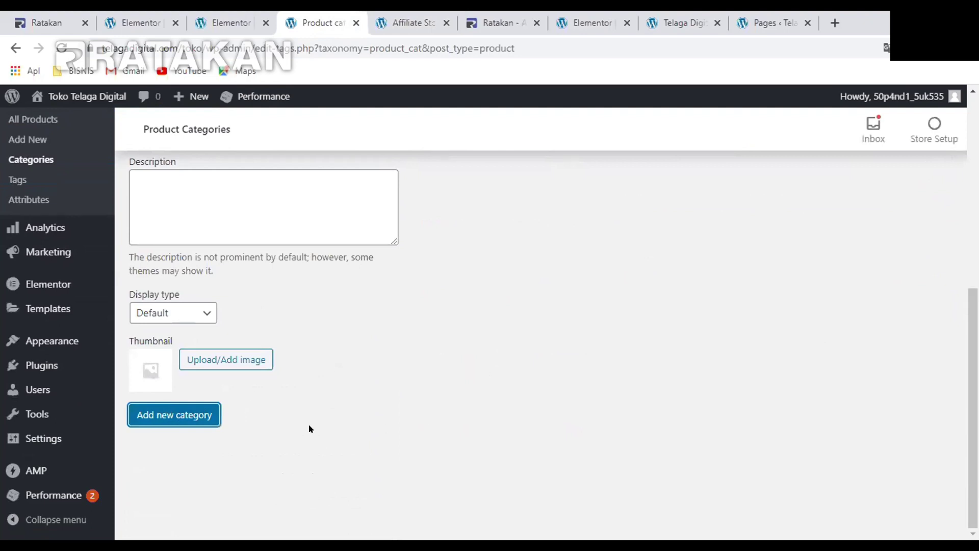
{"action": "scroll", "coordinate": [394, 313], "scroll_direction": "up", "scroll_amount": 8}
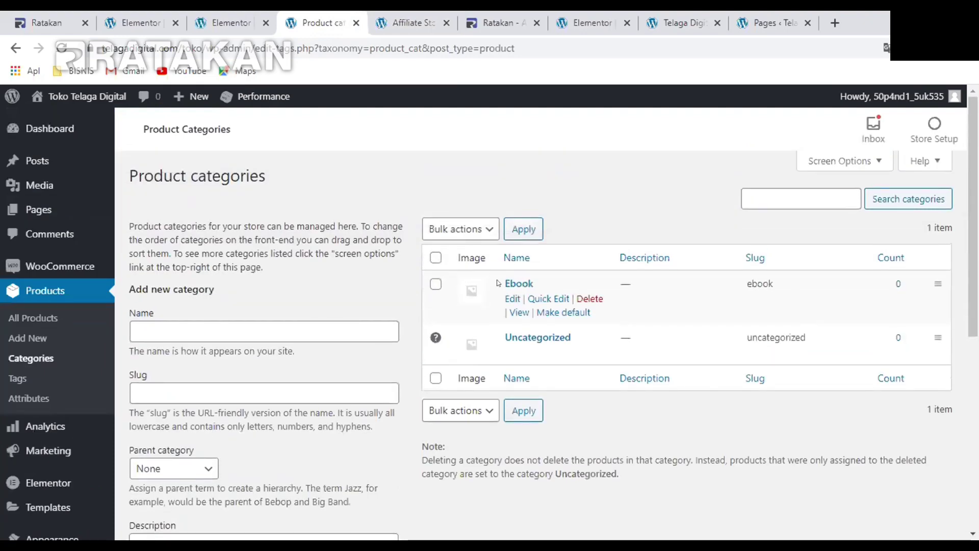
Add a product category named Video, matching the second product type on the live store page
{"action": "left_click", "coordinate": [406, 22]}
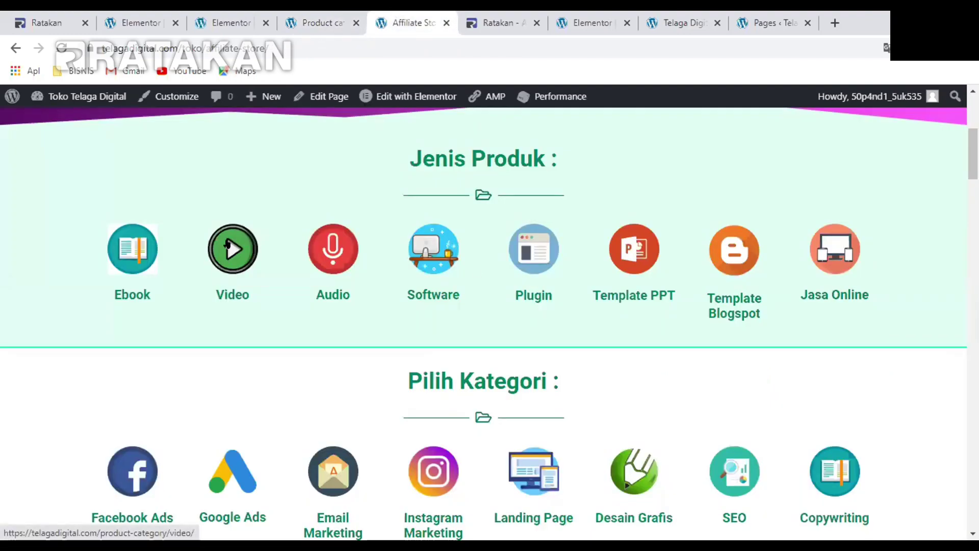
{"action": "left_click", "coordinate": [311, 17]}
{"action": "left_click", "coordinate": [223, 329]}
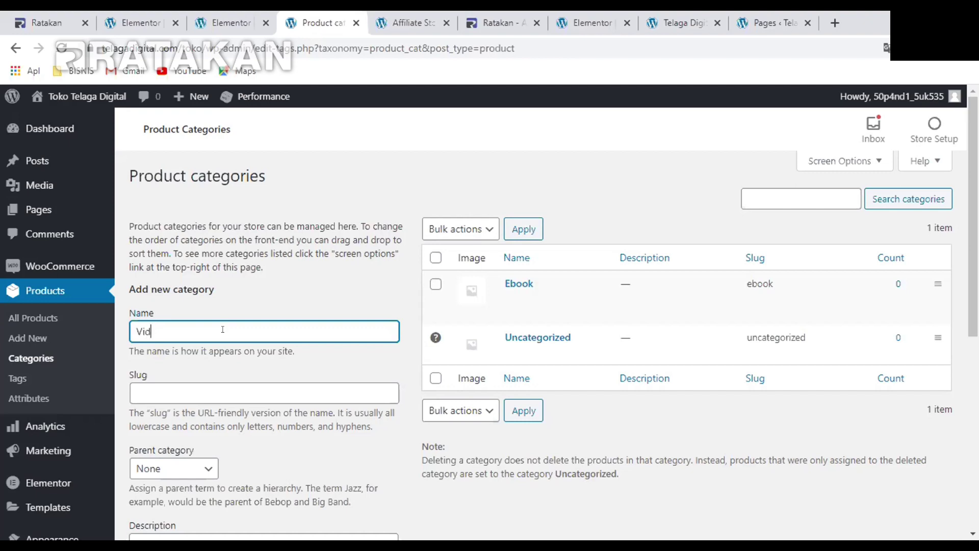
{"action": "scroll", "coordinate": [207, 265], "scroll_direction": "down", "scroll_amount": 7}
{"action": "left_click", "coordinate": [188, 416]}
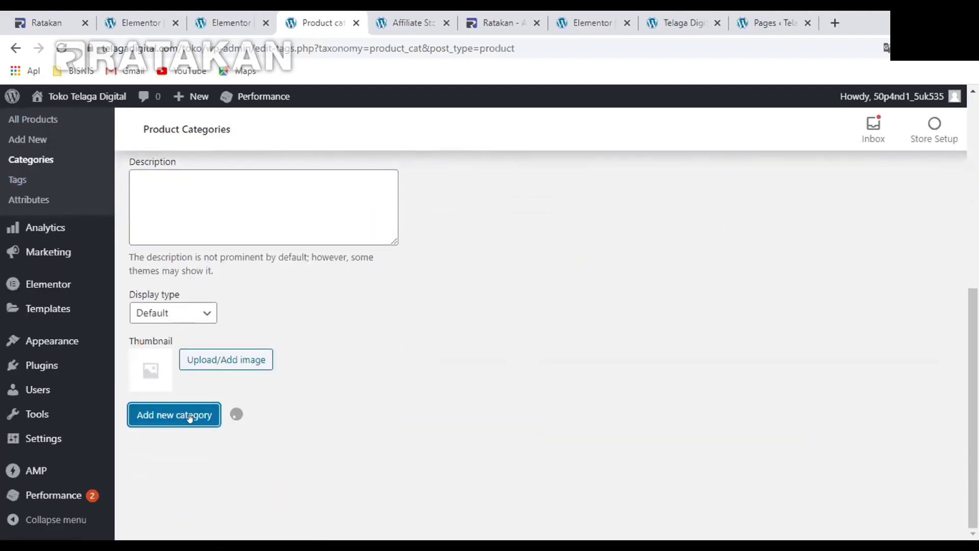
{"action": "scroll", "coordinate": [496, 345], "scroll_direction": "up", "scroll_amount": 8}
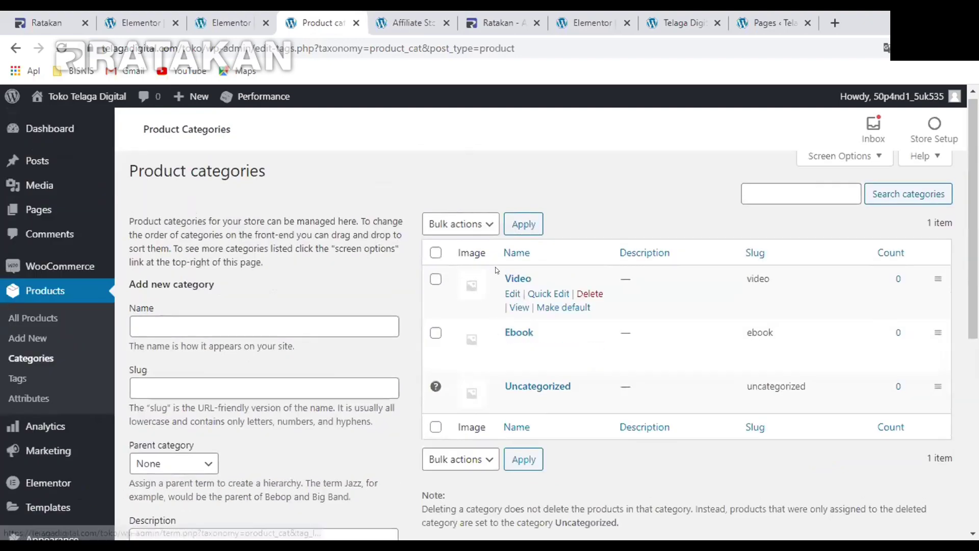
{"action": "left_click_drag", "start_coordinate": [502, 277], "coordinate": [539, 276]}
Examine the remaining Jenis Produk entries and the Pilih Kategori topics on the live Affiliate Store page
{"action": "key", "text": "ctrl+Tab"}
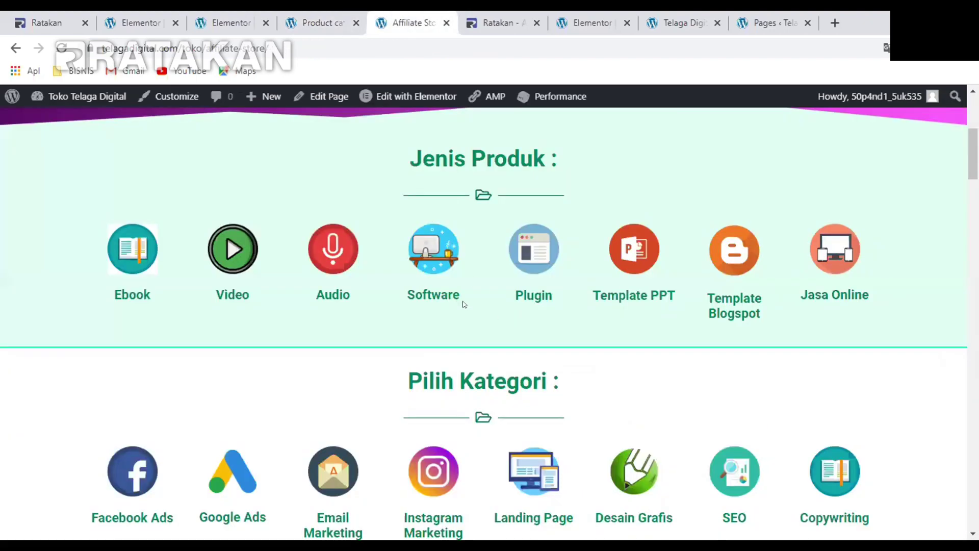
{"action": "scroll", "coordinate": [706, 335], "scroll_direction": "down", "scroll_amount": 1}
{"action": "scroll", "coordinate": [382, 300], "scroll_direction": "up", "scroll_amount": 1}
{"action": "scroll", "coordinate": [723, 255], "scroll_direction": "down", "scroll_amount": 1}
{"action": "scroll", "coordinate": [687, 215], "scroll_direction": "up", "scroll_amount": 1}
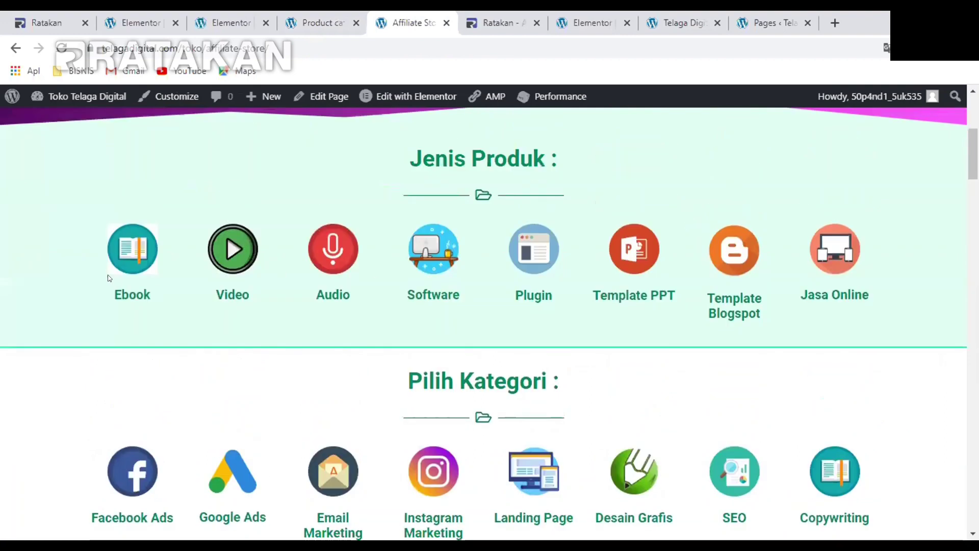
{"action": "scroll", "coordinate": [211, 291], "scroll_direction": "down", "scroll_amount": 1}
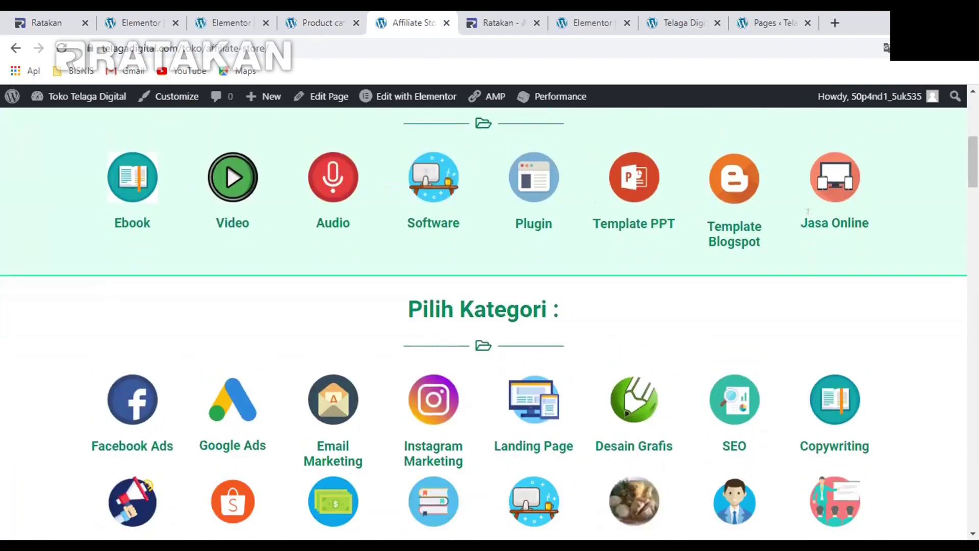
{"action": "scroll", "coordinate": [807, 212], "scroll_direction": "up", "scroll_amount": 1}
{"action": "scroll", "coordinate": [383, 234], "scroll_direction": "down", "scroll_amount": 3}
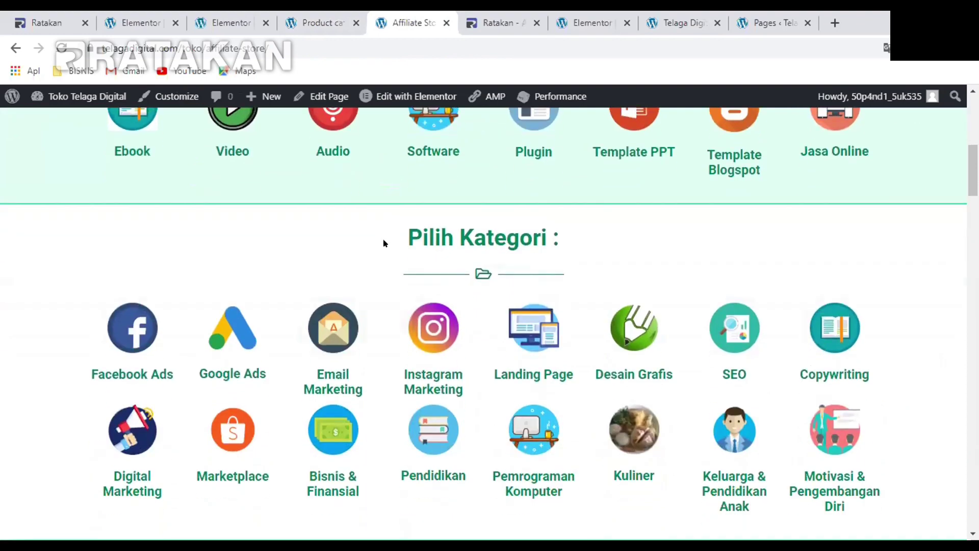
{"action": "scroll", "coordinate": [415, 182], "scroll_direction": "down", "scroll_amount": 1}
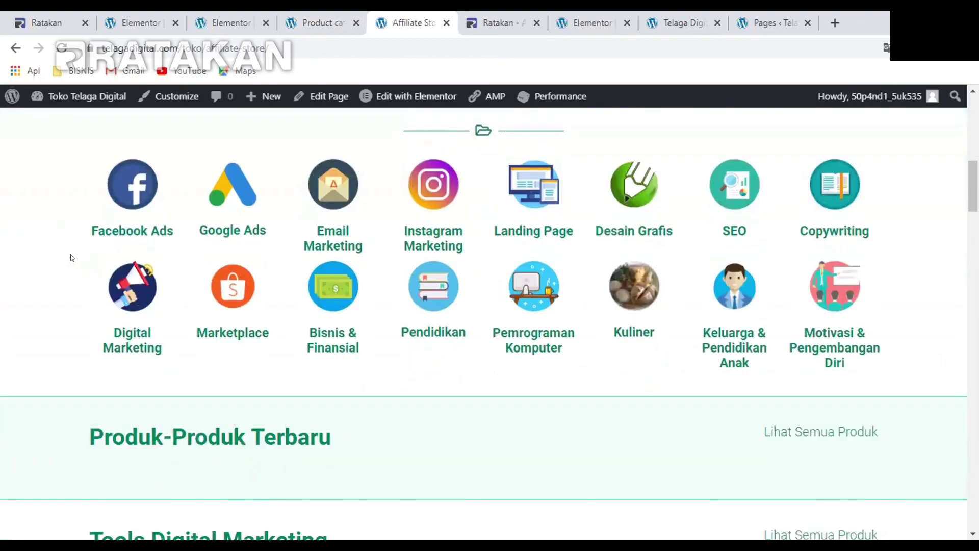
{"action": "left_click_drag", "start_coordinate": [75, 225], "coordinate": [111, 221]}
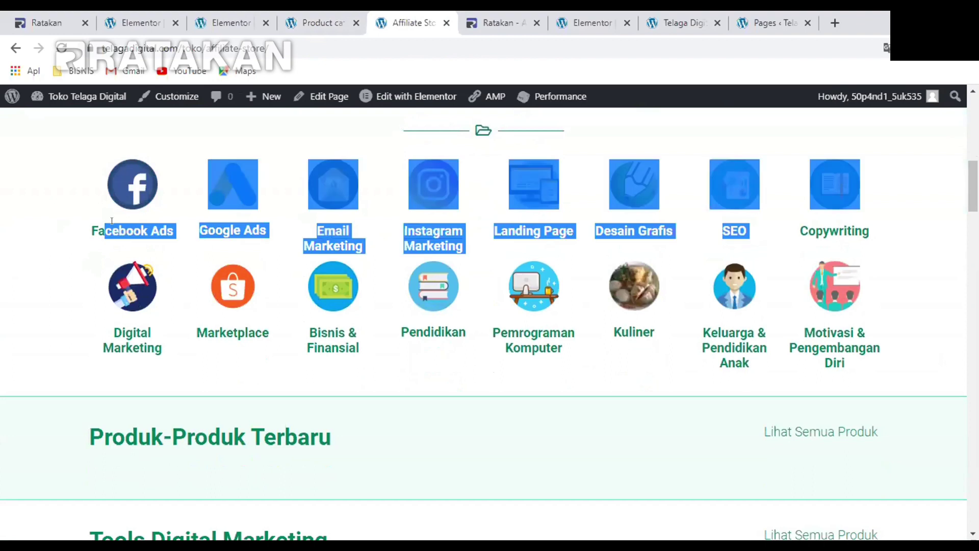
{"action": "left_click", "coordinate": [163, 247]}
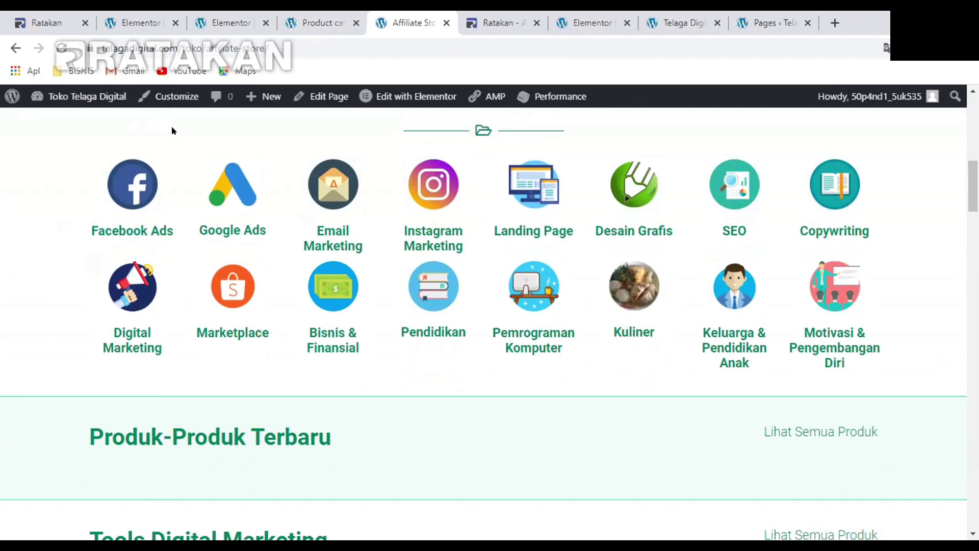
Add a product category named Facebook Ads and check its entry in the category list
{"action": "left_click", "coordinate": [325, 19]}
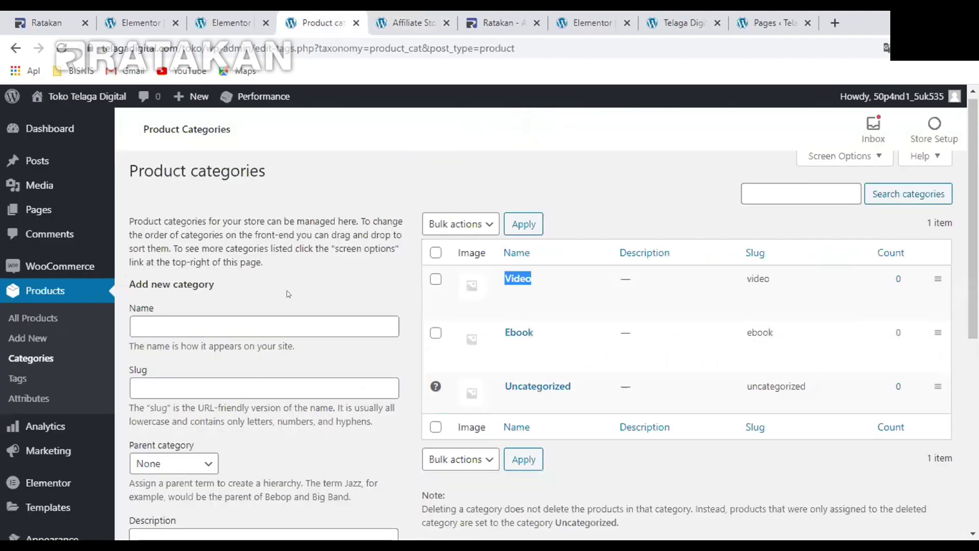
{"action": "left_click", "coordinate": [236, 317]}
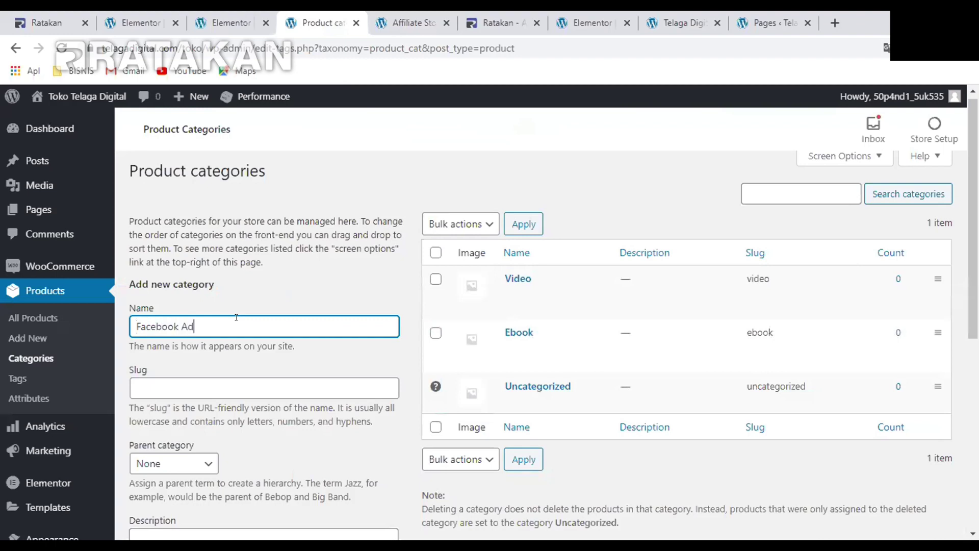
{"action": "scroll", "coordinate": [278, 302], "scroll_direction": "down", "scroll_amount": 6}
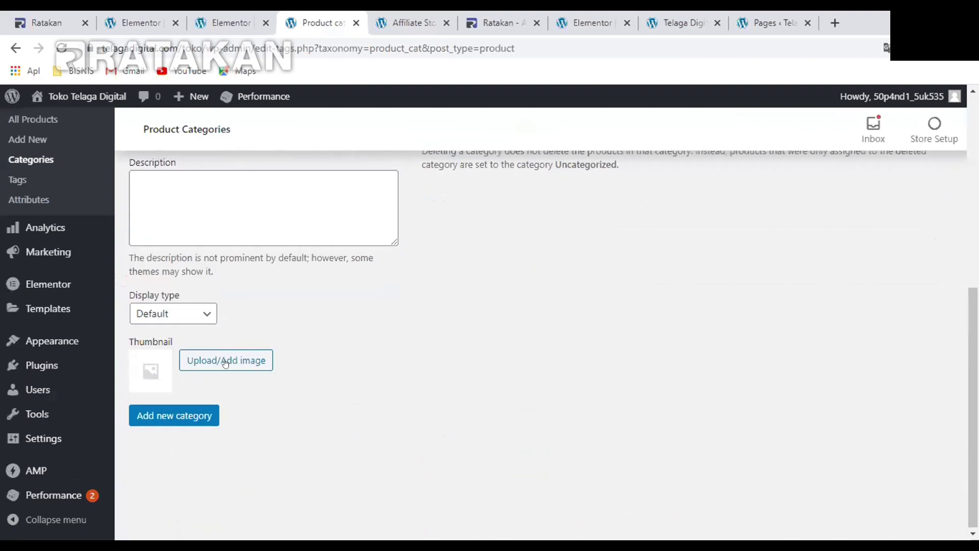
{"action": "scroll", "coordinate": [472, 302], "scroll_direction": "up", "scroll_amount": 5}
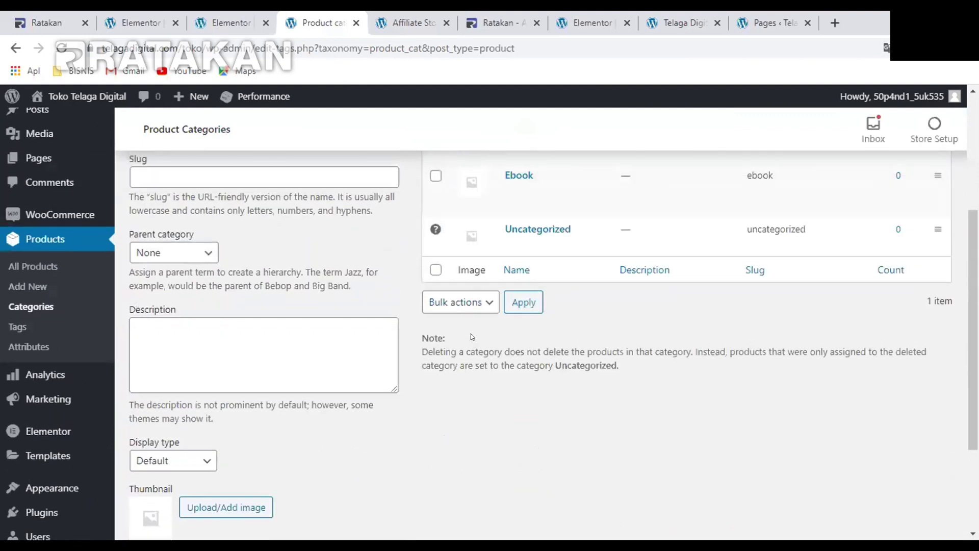
{"action": "left_click_drag", "start_coordinate": [493, 206], "coordinate": [570, 207]}
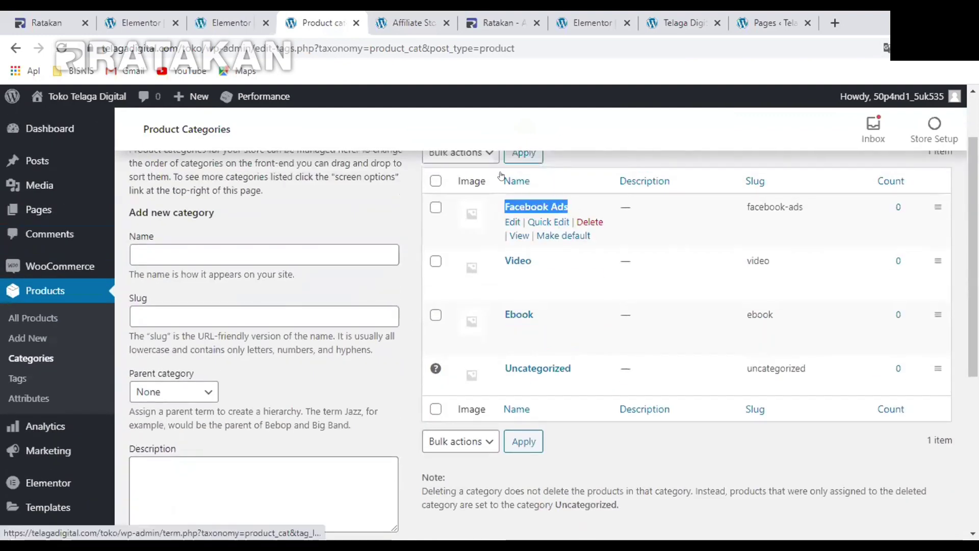
Pick Copywriting from the Pilih Kategori topics on the live store page and add it as a product category
{"action": "left_click", "coordinate": [407, 23]}
{"action": "scroll", "coordinate": [335, 372], "scroll_direction": "up", "scroll_amount": 1}
{"action": "scroll", "coordinate": [335, 372], "scroll_direction": "up", "scroll_amount": 1}
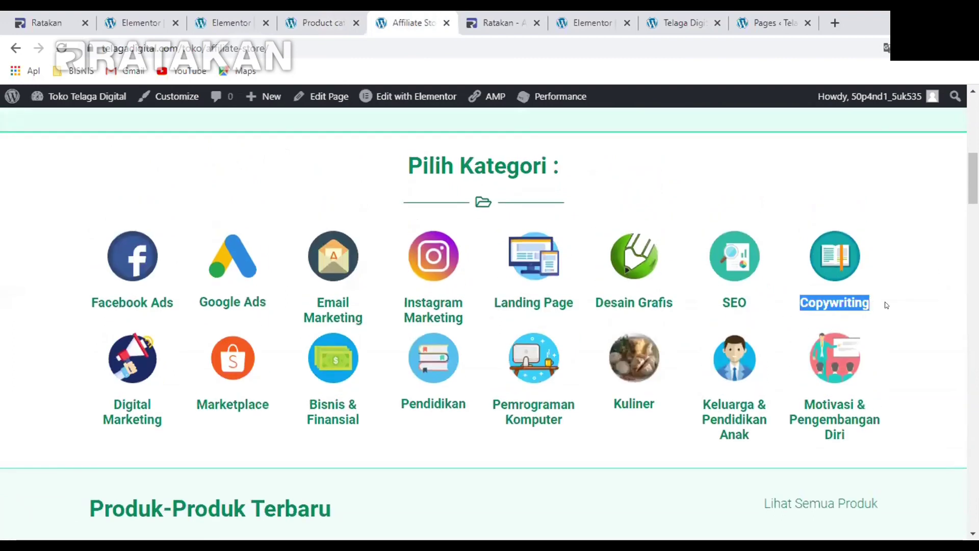
{"action": "left_click", "coordinate": [349, 14]}
{"action": "scroll", "coordinate": [264, 255], "scroll_direction": "down", "scroll_amount": 1}
{"action": "scroll", "coordinate": [240, 262], "scroll_direction": "up", "scroll_amount": 1}
{"action": "left_click", "coordinate": [223, 250]}
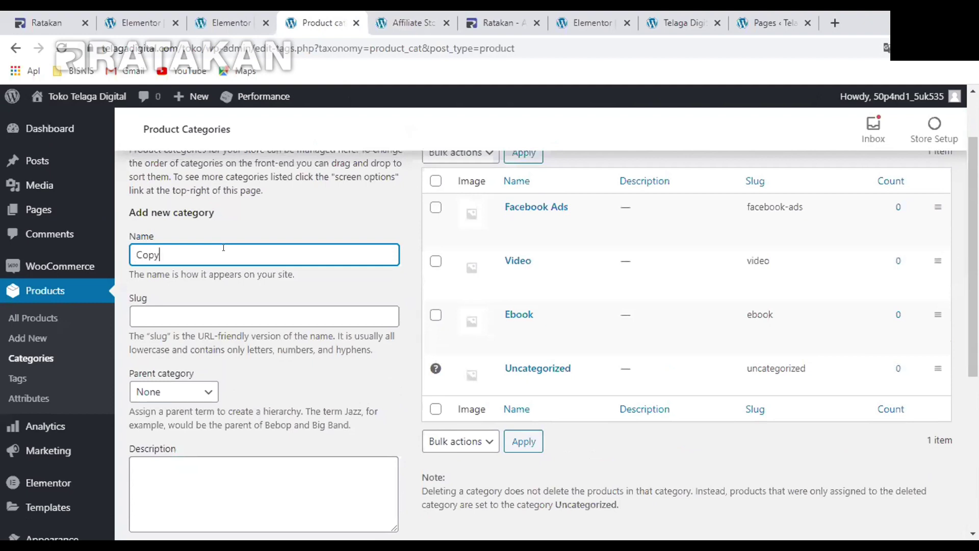
{"action": "type", "text": "Copywriting"}
{"action": "scroll", "coordinate": [223, 255], "scroll_direction": "down", "scroll_amount": 5}
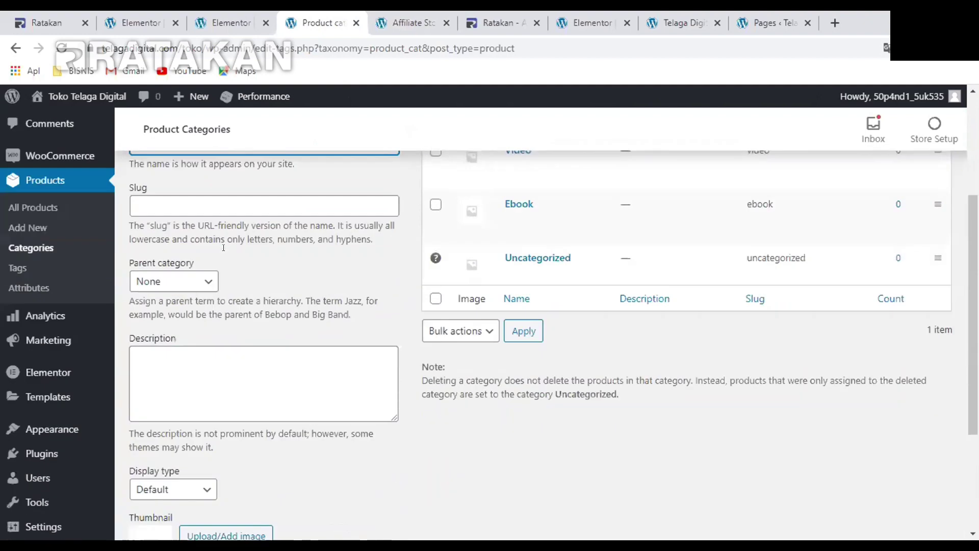
{"action": "left_click", "coordinate": [175, 415]}
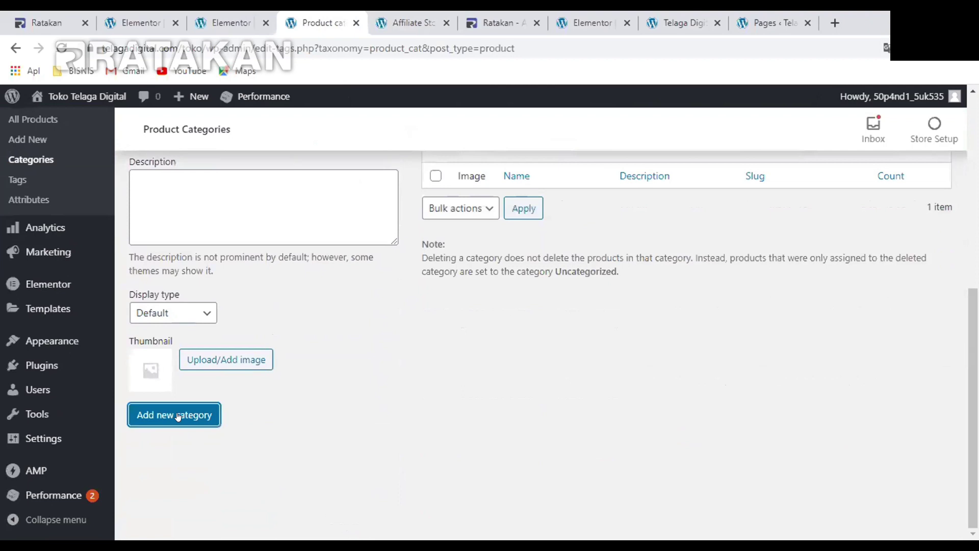
{"action": "scroll", "coordinate": [394, 380], "scroll_direction": "up", "scroll_amount": 10}
{"action": "scroll", "coordinate": [580, 347], "scroll_direction": "down", "scroll_amount": 5}
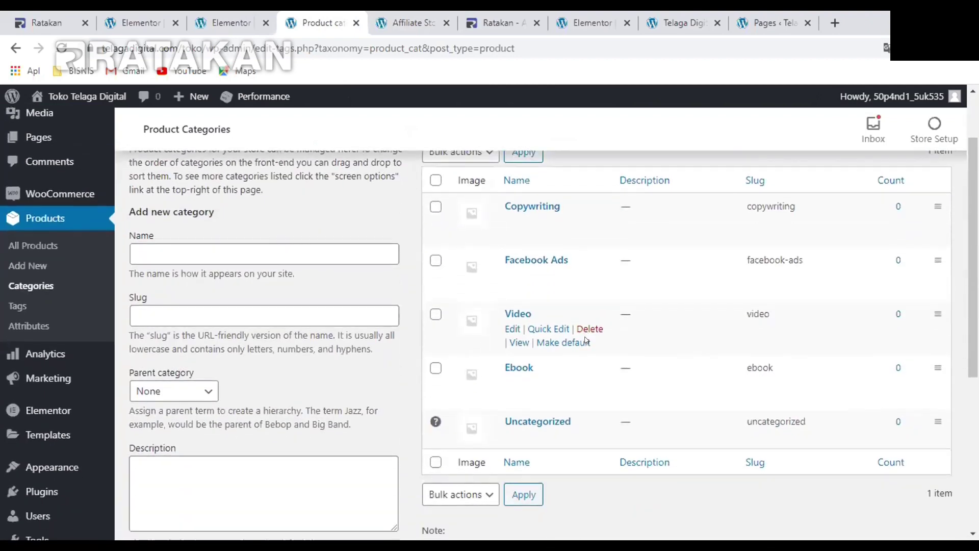
Look over the Pilih Kategori topics on the live store page again for the categories still missing
{"action": "left_click", "coordinate": [408, 22]}
{"action": "scroll", "coordinate": [409, 383], "scroll_direction": "down", "scroll_amount": 1}
{"action": "left_click", "coordinate": [897, 349]}
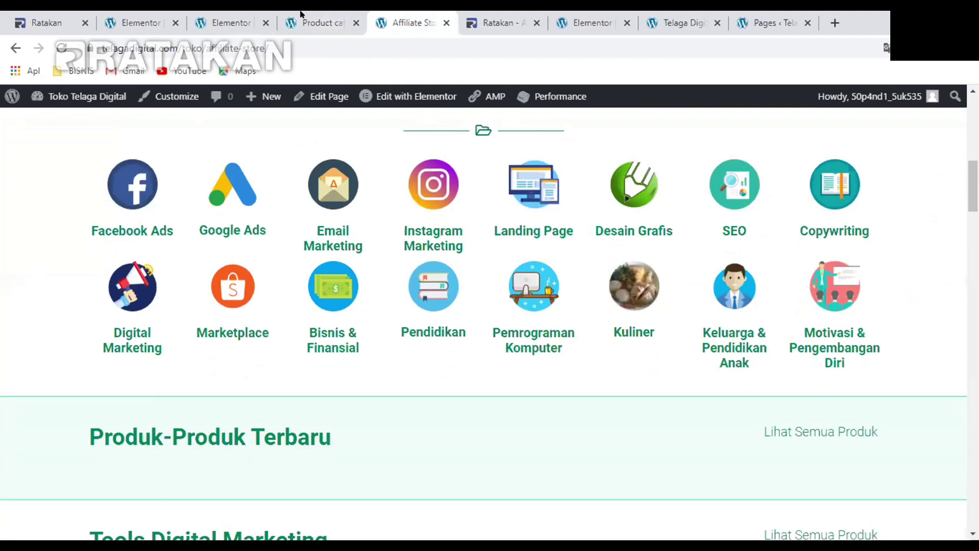
Compare the product type and category icons in the page editor with the categories in the Product Categories list
{"action": "left_click", "coordinate": [313, 21]}
{"action": "scroll", "coordinate": [368, 208], "scroll_direction": "up", "scroll_amount": 5}
{"action": "left_click", "coordinate": [439, 16]}
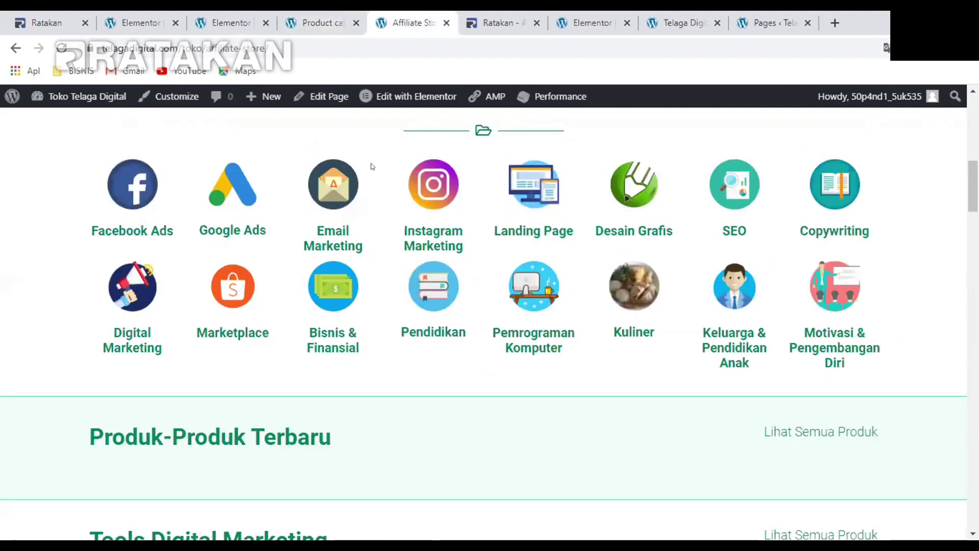
{"action": "scroll", "coordinate": [290, 142], "scroll_direction": "up", "scroll_amount": 4}
{"action": "left_click", "coordinate": [232, 18]}
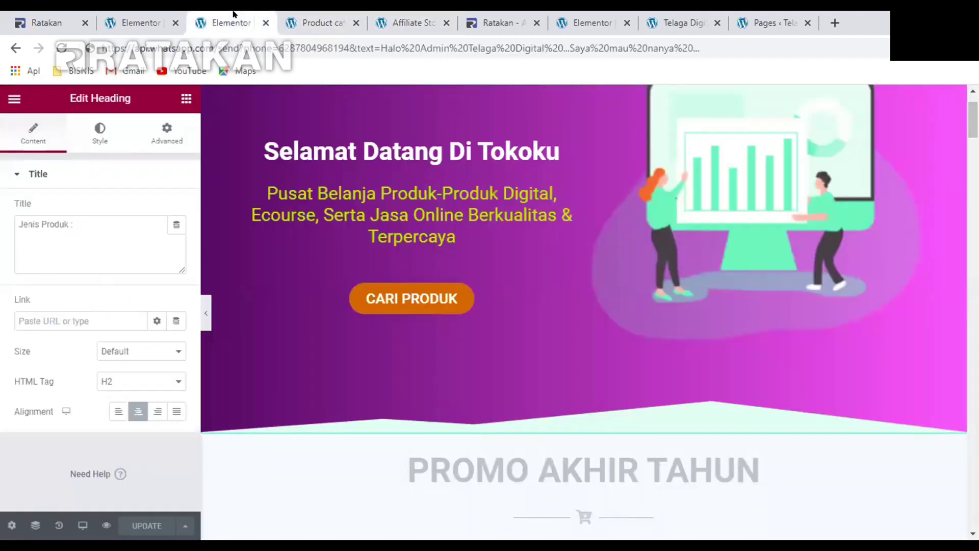
{"action": "scroll", "coordinate": [418, 260], "scroll_direction": "down", "scroll_amount": 10}
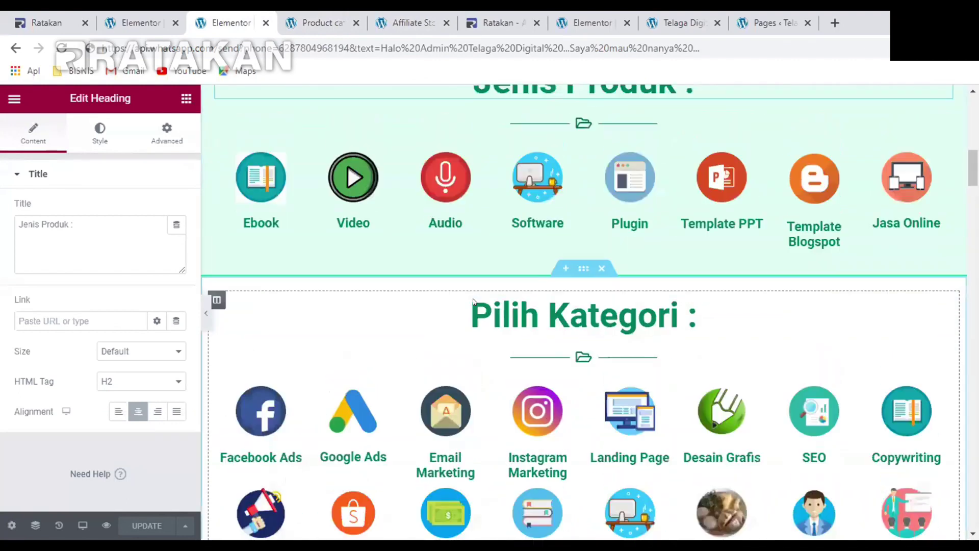
{"action": "scroll", "coordinate": [384, 121], "scroll_direction": "up", "scroll_amount": 3}
{"action": "left_click", "coordinate": [314, 23]}
{"action": "scroll", "coordinate": [414, 265], "scroll_direction": "down", "scroll_amount": 5}
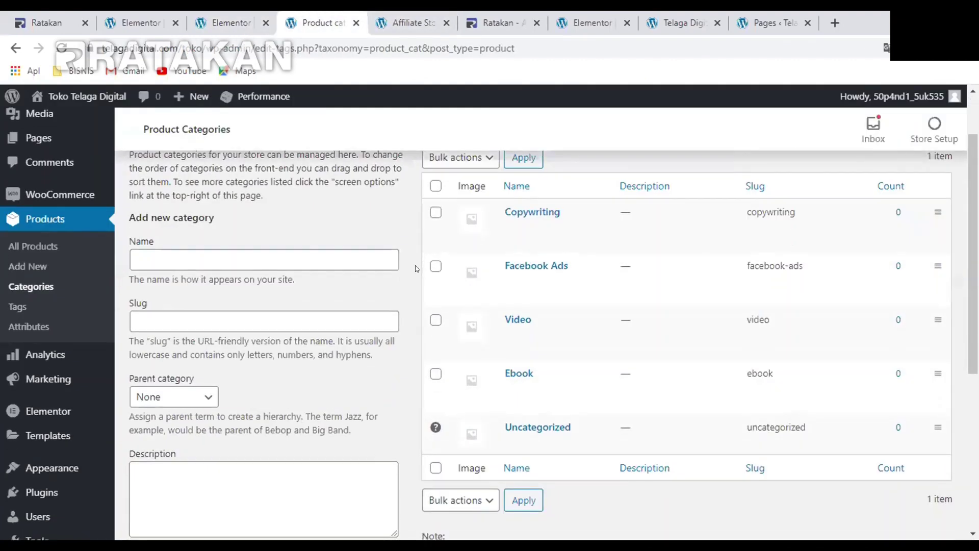
{"action": "scroll", "coordinate": [449, 320], "scroll_direction": "down", "scroll_amount": 1}
{"action": "scroll", "coordinate": [392, 245], "scroll_direction": "up", "scroll_amount": 4}
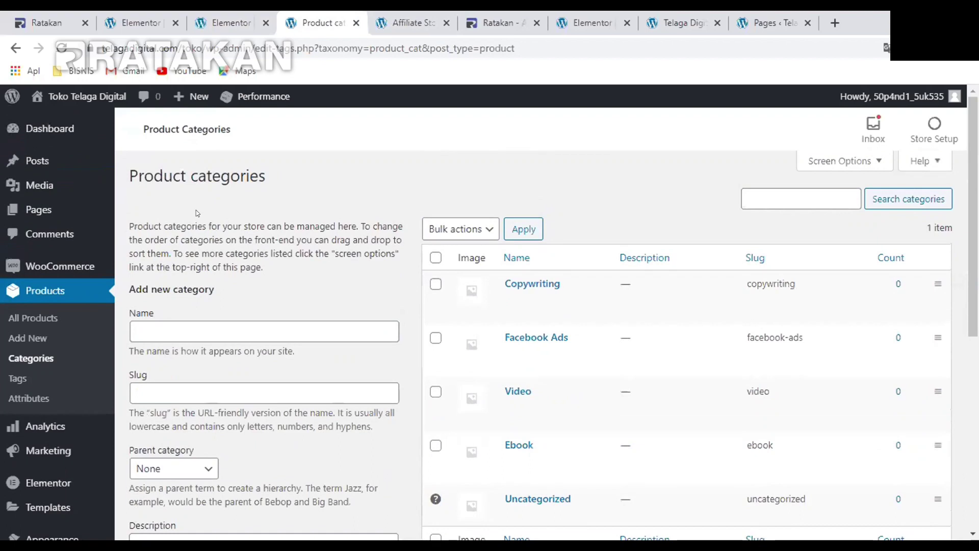
{"action": "scroll", "coordinate": [393, 245], "scroll_direction": "down", "scroll_amount": 2}
{"action": "scroll", "coordinate": [393, 245], "scroll_direction": "down", "scroll_amount": 2}
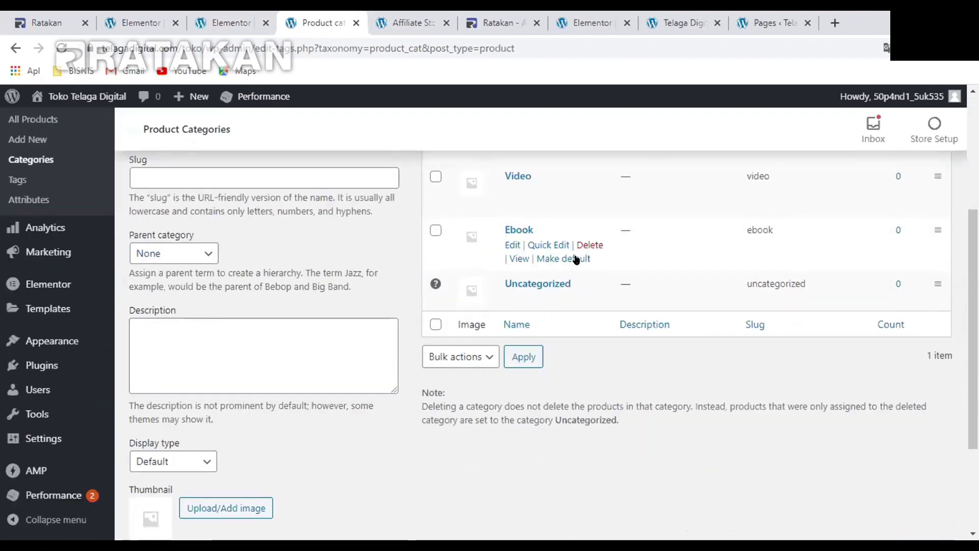
Open the Ebook product category's page in a new tab and copy its full URL
{"action": "right_click", "coordinate": [511, 260]}
{"action": "left_click", "coordinate": [555, 271]}
{"action": "key", "text": "ctrl+Tab"}
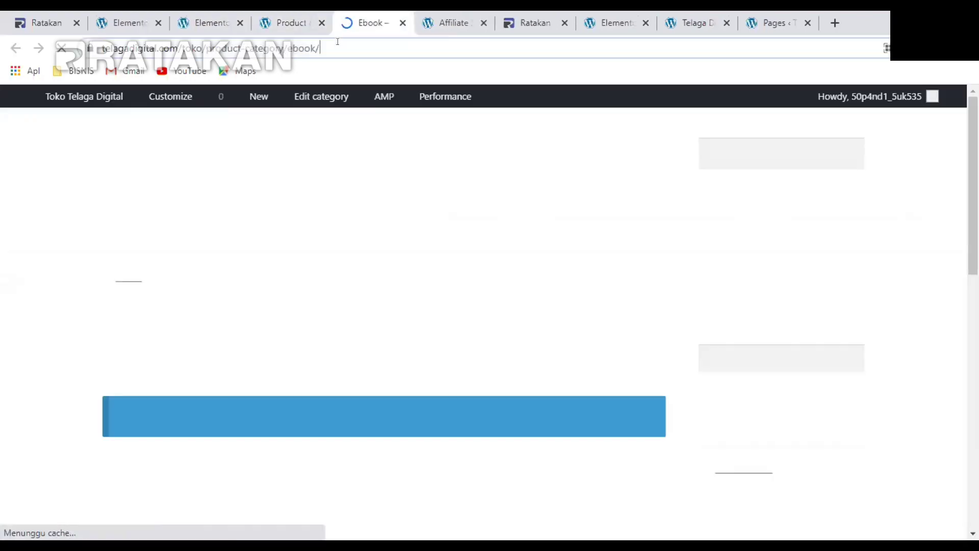
{"action": "left_click", "coordinate": [341, 49]}
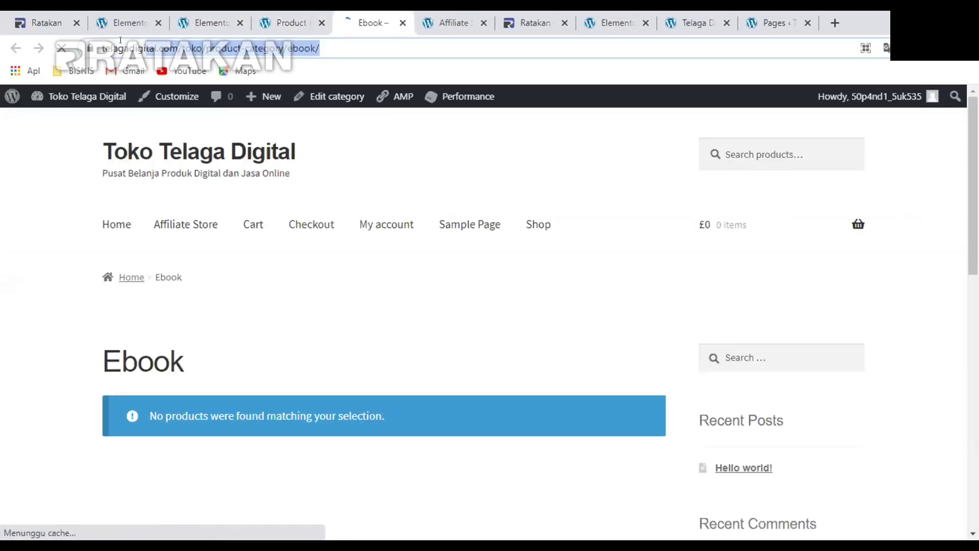
{"action": "left_click", "coordinate": [330, 42]}
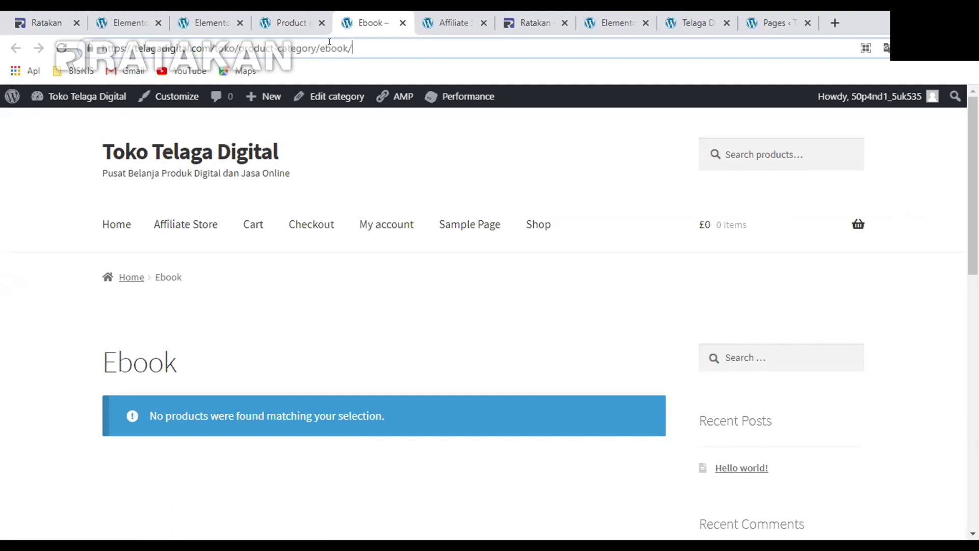
{"action": "left_click_drag", "start_coordinate": [362, 42], "coordinate": [97, 40]}
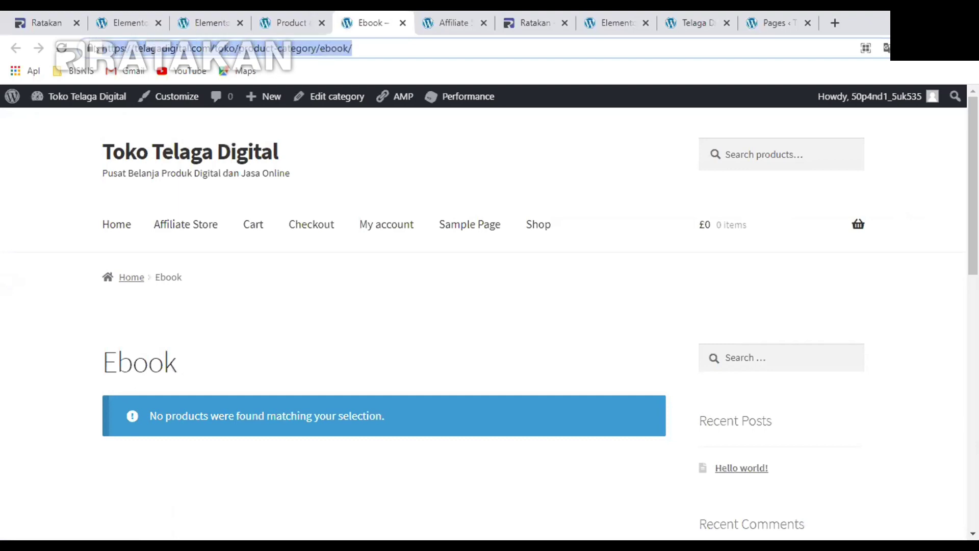
{"action": "right_click", "coordinate": [153, 42]}
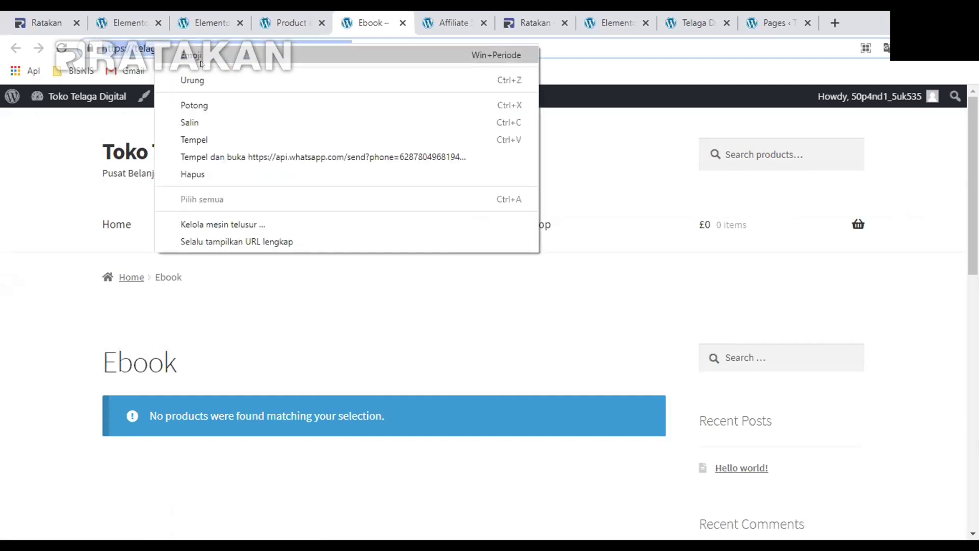
{"action": "left_click", "coordinate": [220, 125]}
{"action": "left_click", "coordinate": [220, 14]}
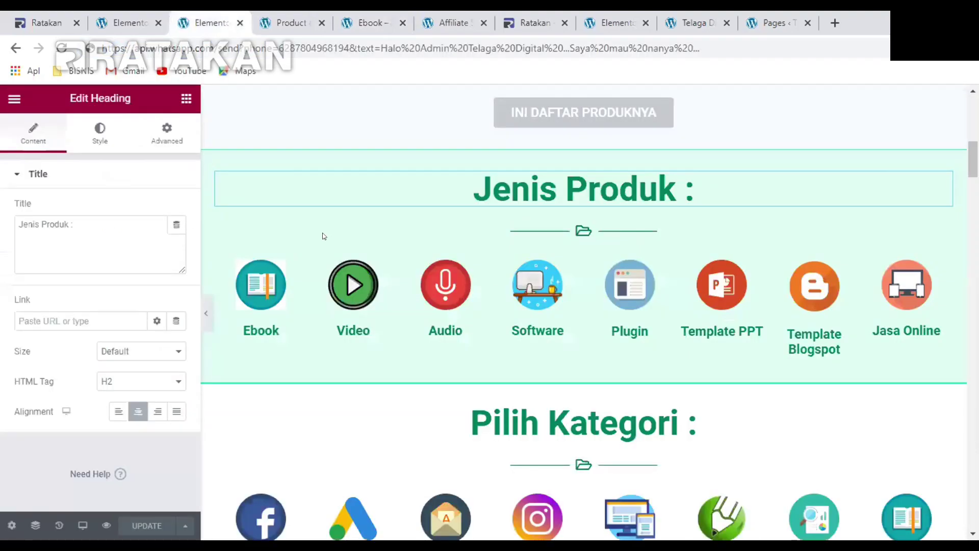
{"action": "scroll", "coordinate": [312, 357], "scroll_direction": "down", "scroll_amount": 1}
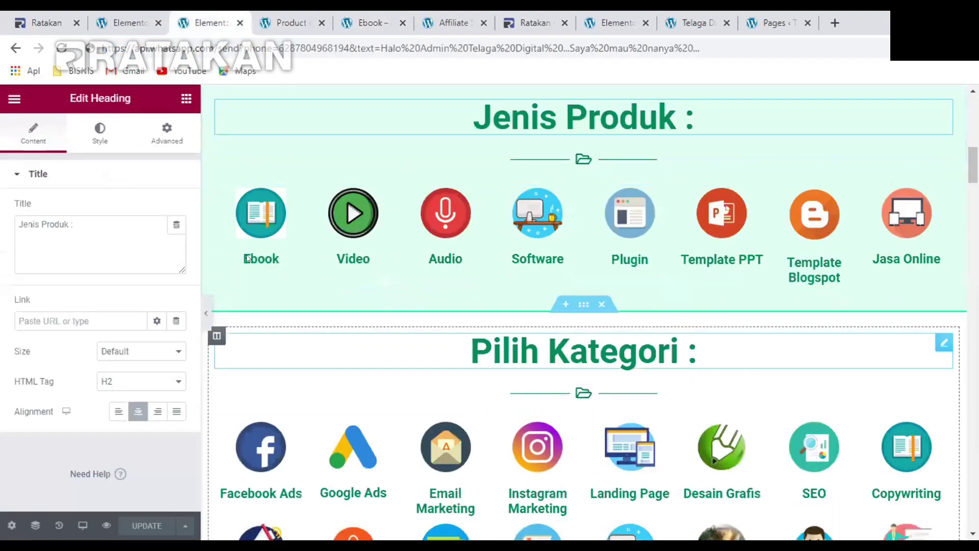
{"action": "left_click", "coordinate": [249, 212]}
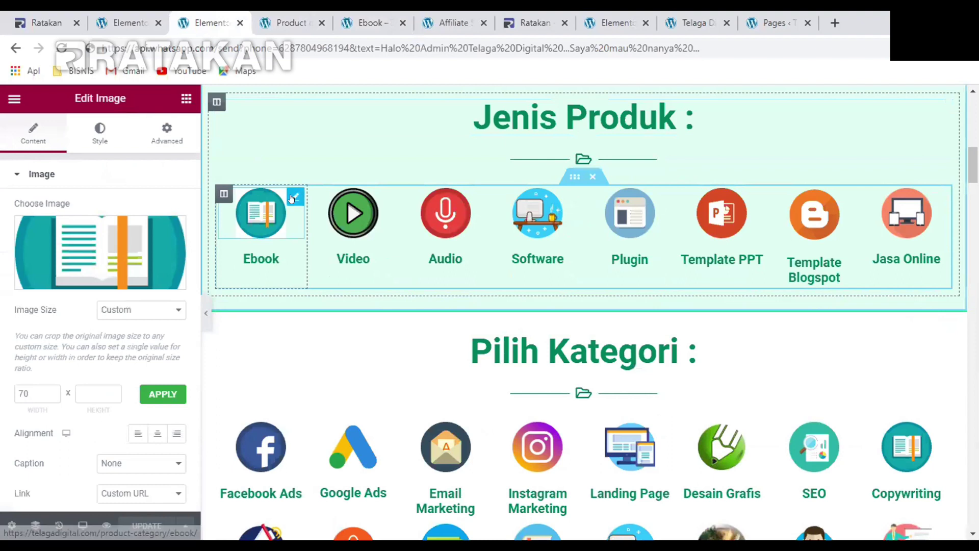
{"action": "scroll", "coordinate": [71, 224], "scroll_direction": "down", "scroll_amount": 2}
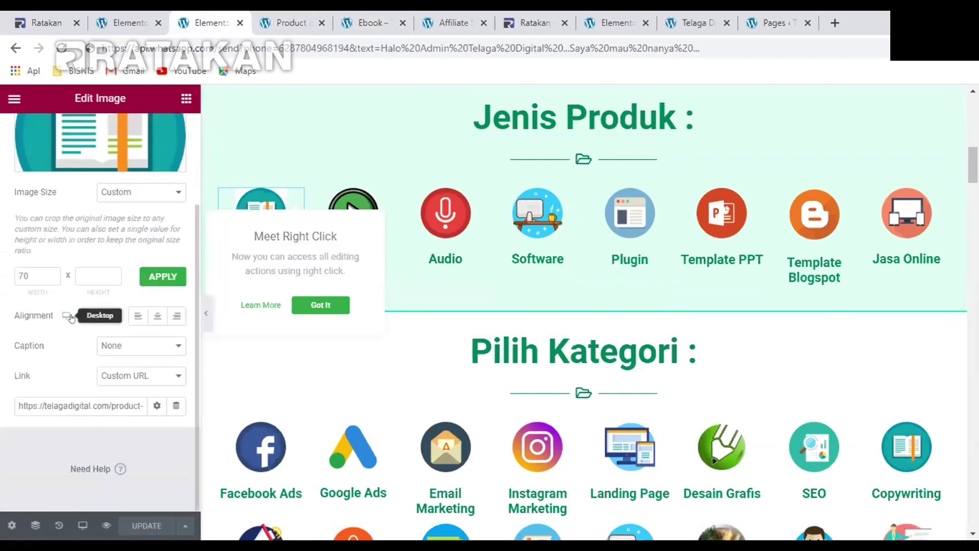
{"action": "left_click", "coordinate": [48, 406]}
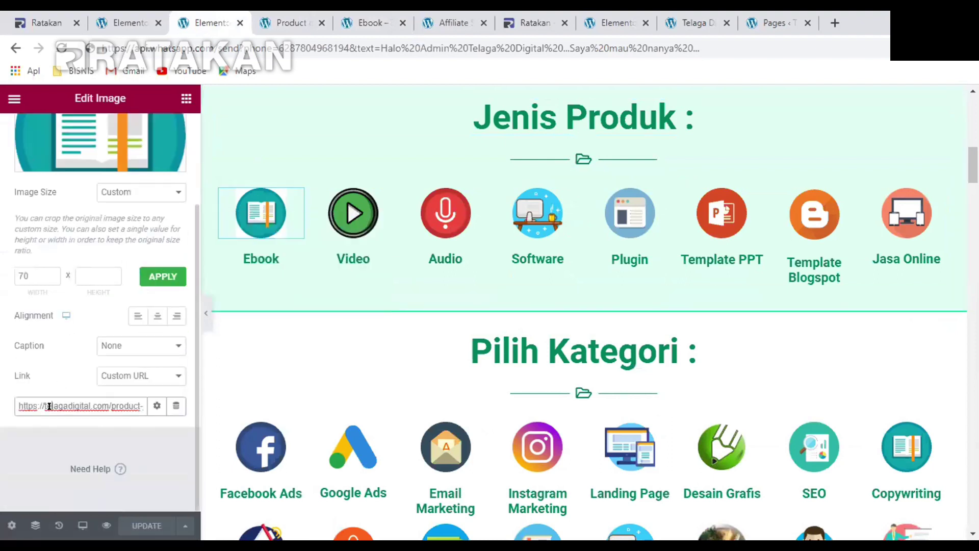
{"action": "key", "text": "ctrl+a"}
{"action": "key", "text": "BackSpace"}
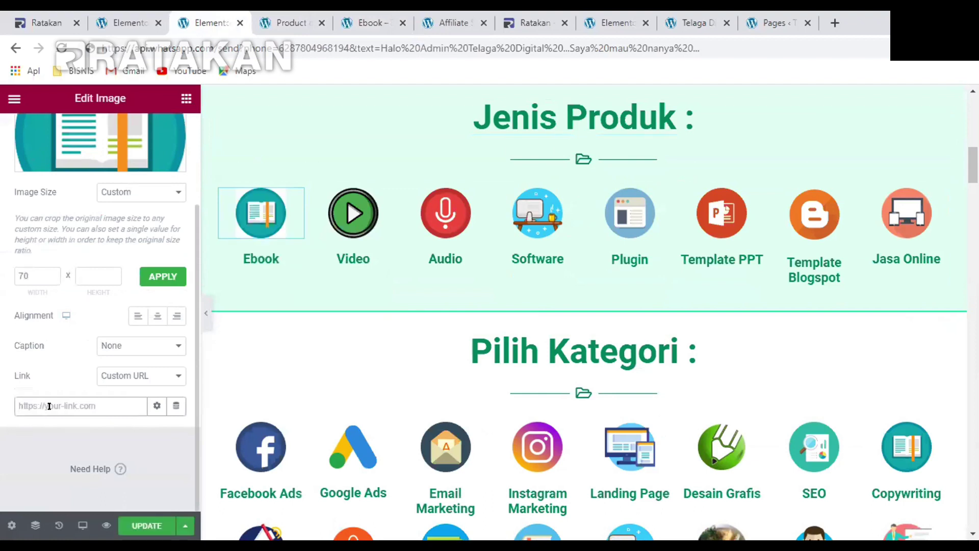
{"action": "left_click", "coordinate": [291, 15]}
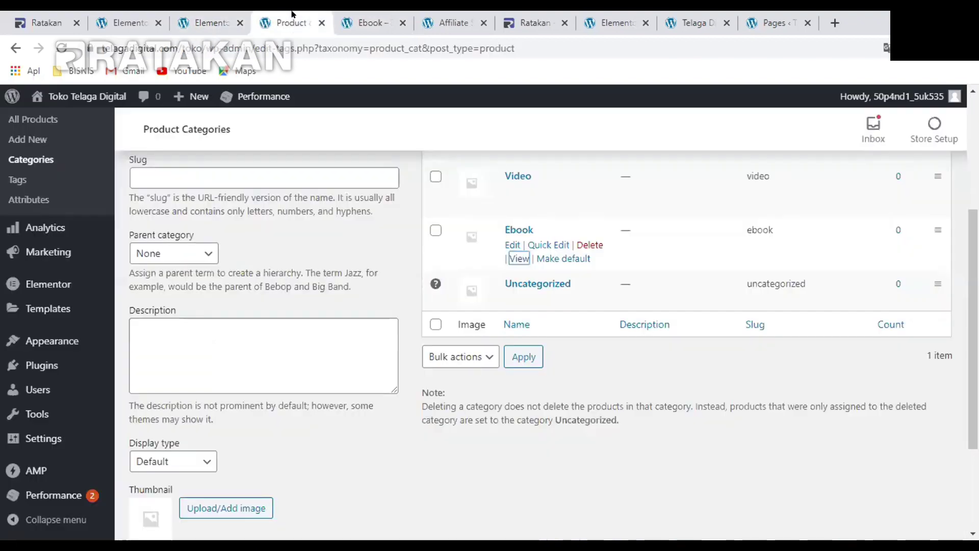
{"action": "left_click", "coordinate": [380, 14]}
{"action": "left_click", "coordinate": [204, 23]}
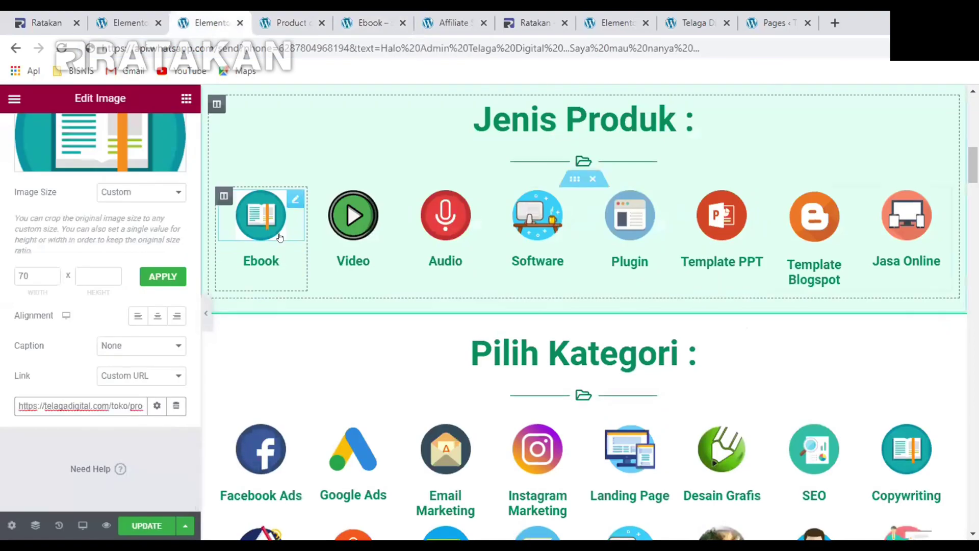
Open the Video product category's page in a new tab and copy its URL
{"action": "scroll", "coordinate": [459, 204], "scroll_direction": "up", "scroll_amount": 2}
{"action": "left_click", "coordinate": [301, 15]}
{"action": "scroll", "coordinate": [631, 334], "scroll_direction": "up", "scroll_amount": 4}
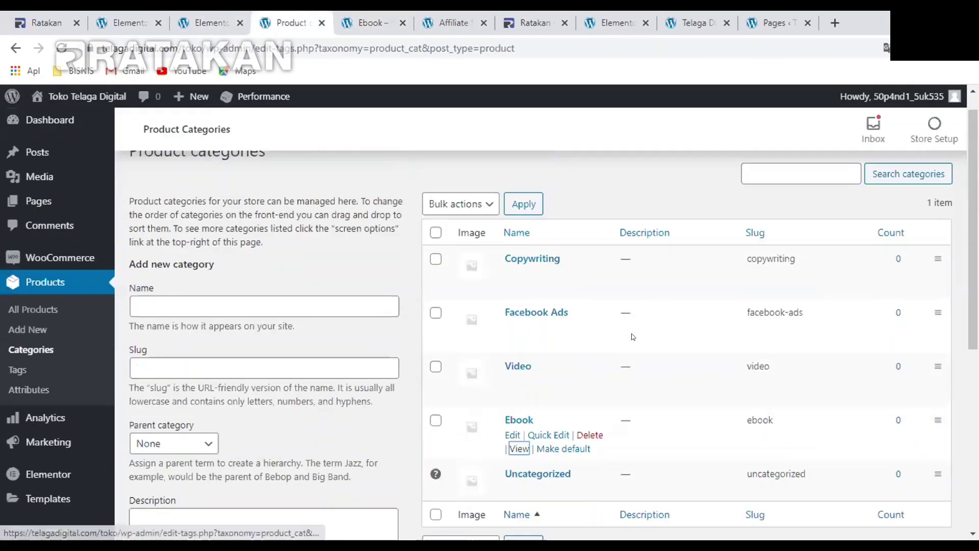
{"action": "scroll", "coordinate": [632, 339], "scroll_direction": "down", "scroll_amount": 1}
{"action": "right_click", "coordinate": [518, 347]}
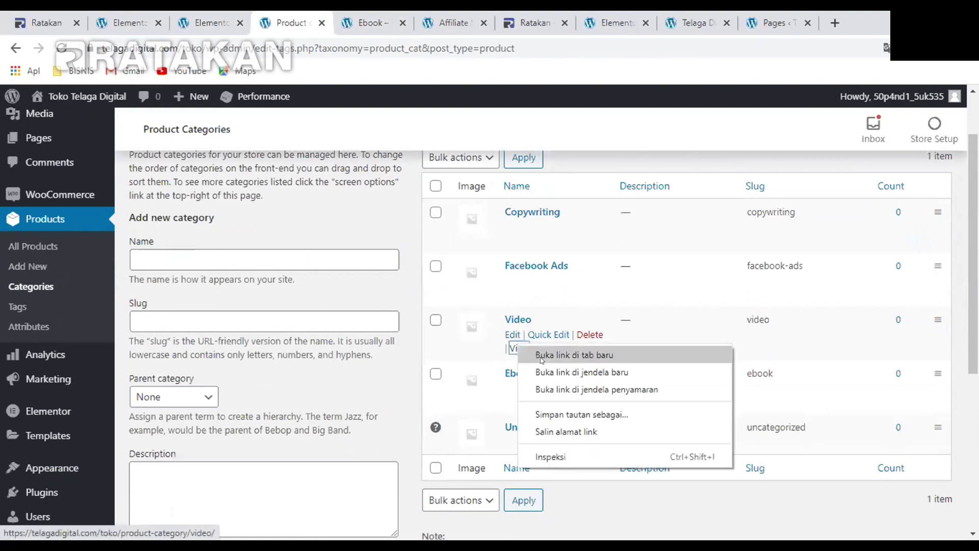
{"action": "left_click", "coordinate": [541, 356]}
{"action": "key", "text": "ctrl+Tab"}
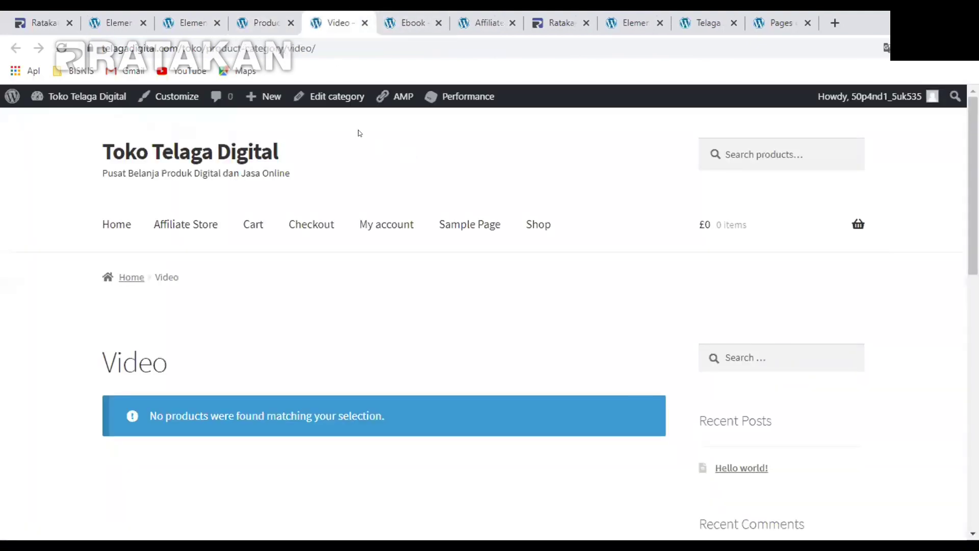
{"action": "left_click", "coordinate": [313, 39]}
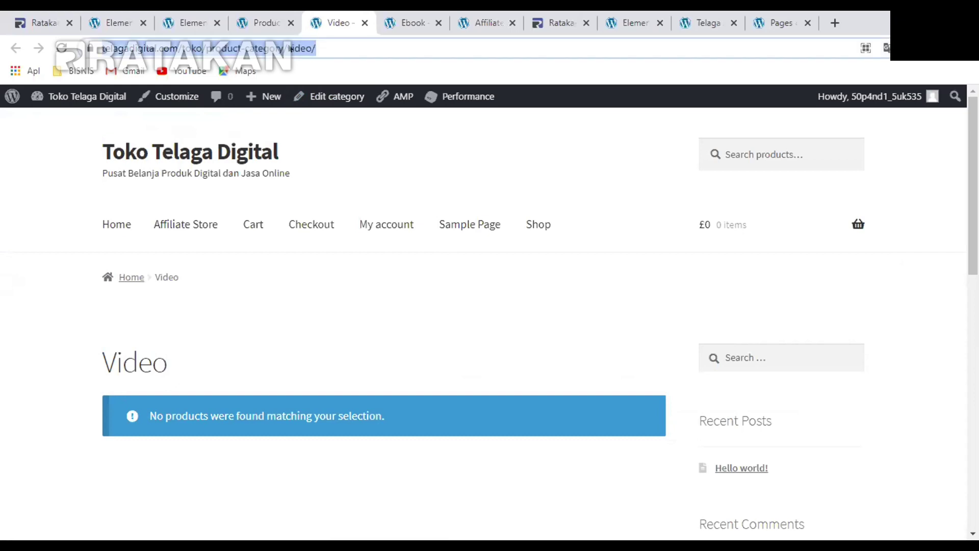
{"action": "right_click", "coordinate": [291, 48]}
{"action": "left_click", "coordinate": [346, 126]}
{"action": "left_click", "coordinate": [245, 16]}
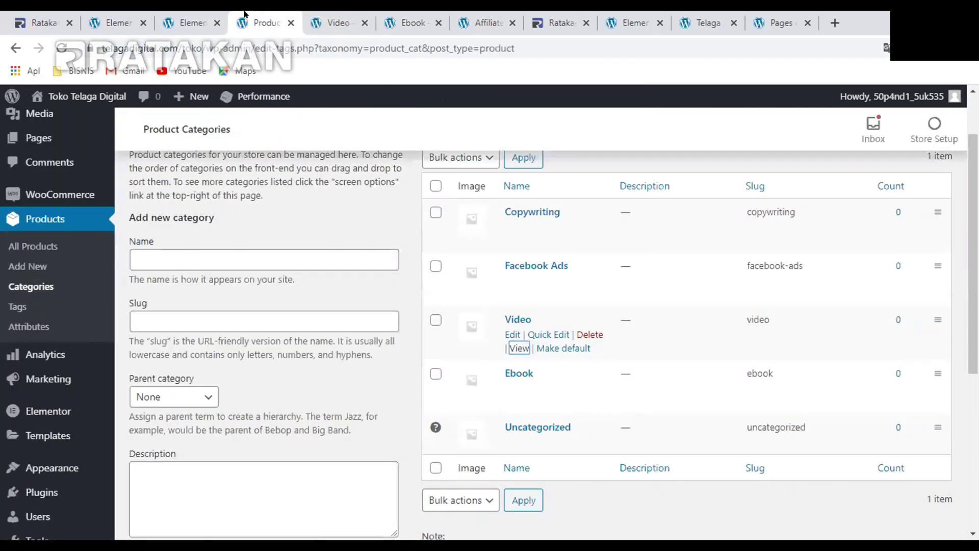
{"action": "left_click", "coordinate": [206, 15]}
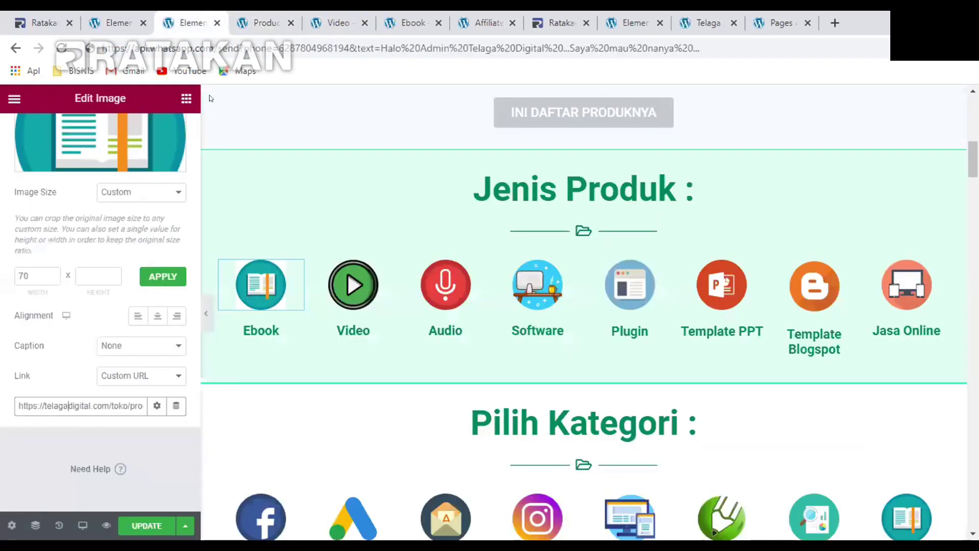
{"action": "left_click", "coordinate": [339, 281]}
{"action": "scroll", "coordinate": [66, 406], "scroll_direction": "down", "scroll_amount": 2}
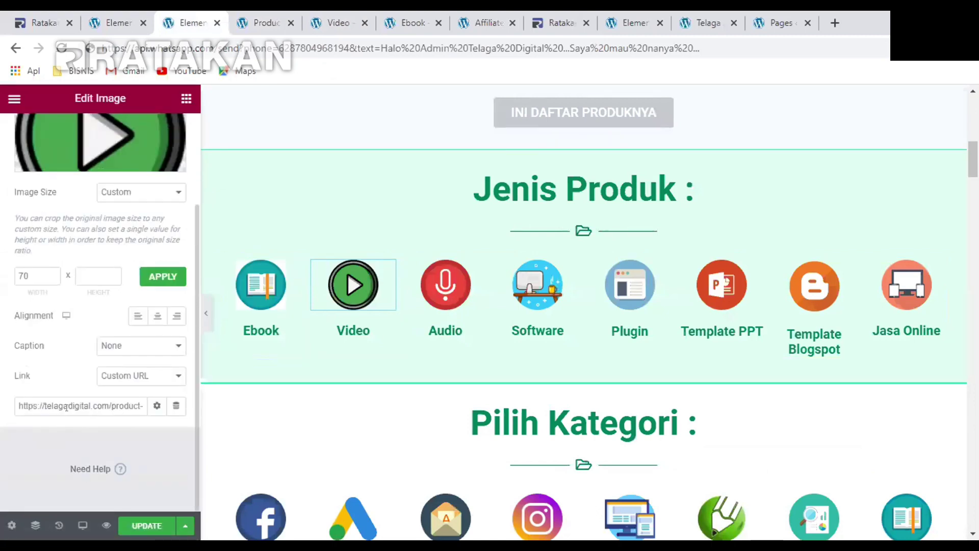
{"action": "triple_click", "coordinate": [67, 406]}
{"action": "key", "text": "ctrl+v"}
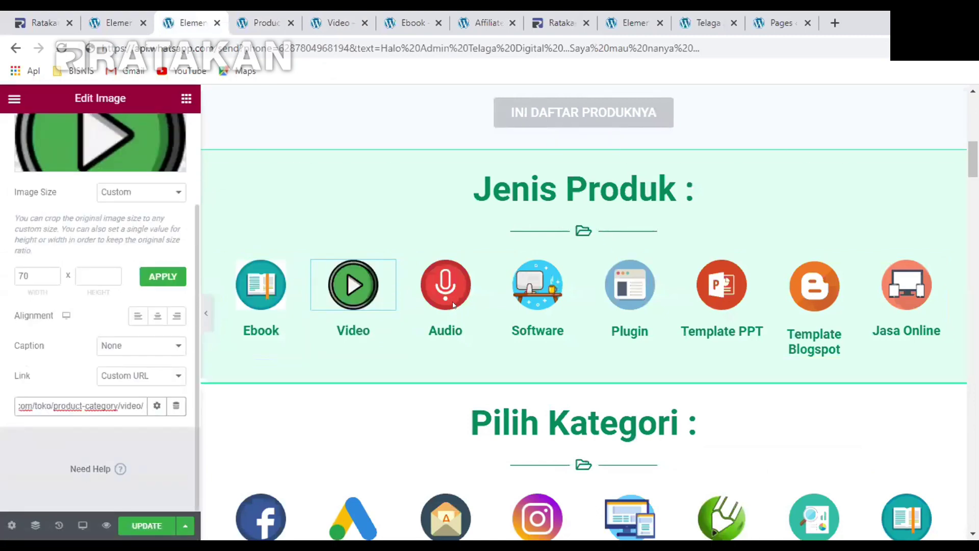
Open the Copywriting product category's page in a new tab and copy its URL
{"action": "scroll", "coordinate": [414, 289], "scroll_direction": "down", "scroll_amount": 5}
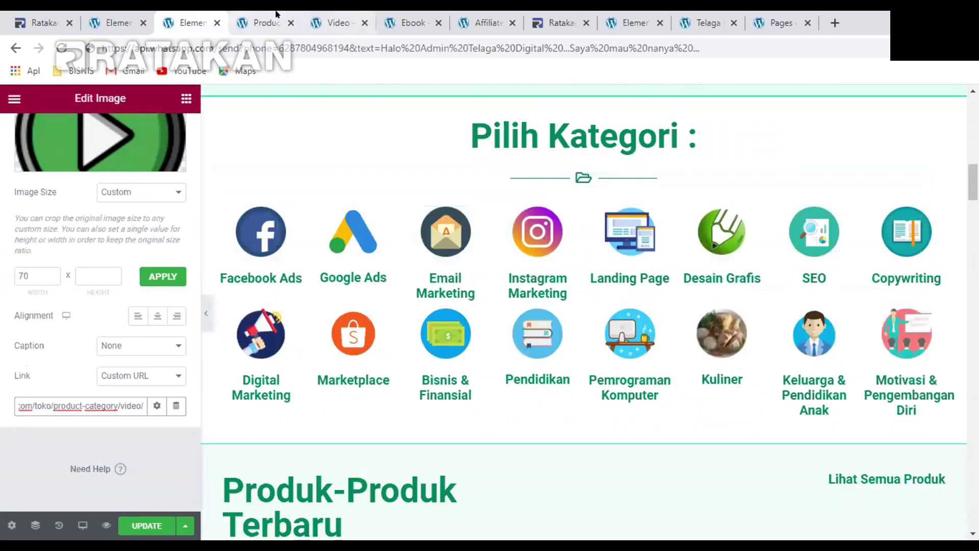
{"action": "left_click", "coordinate": [277, 15]}
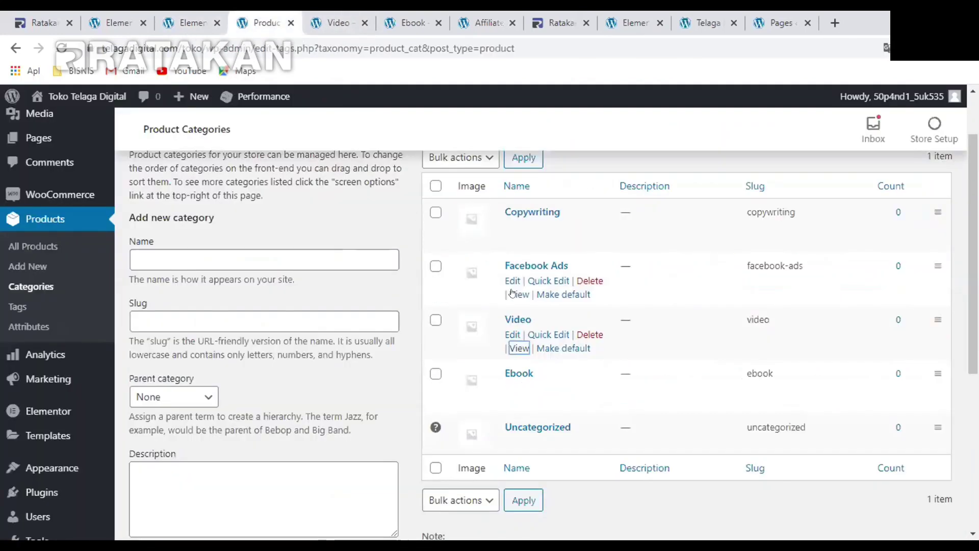
{"action": "right_click", "coordinate": [518, 240]}
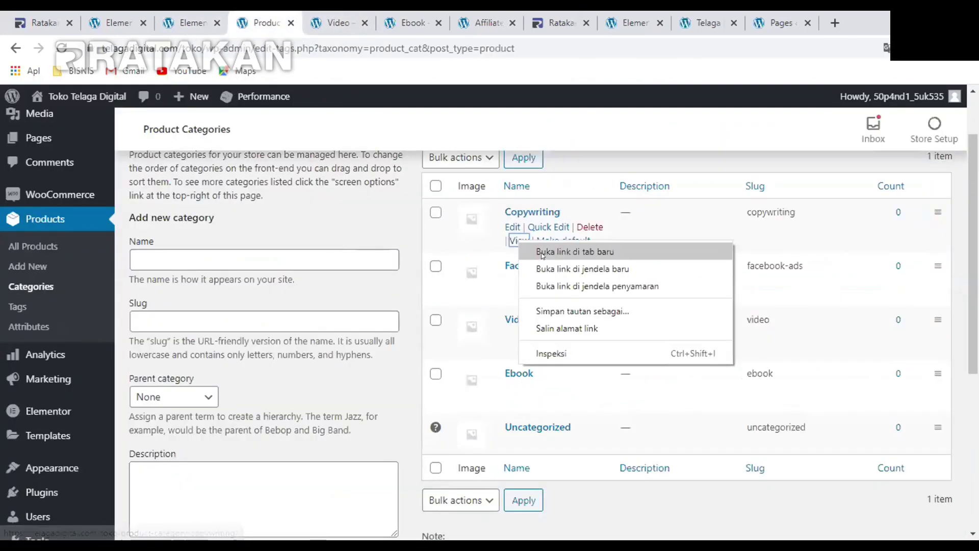
{"action": "left_click", "coordinate": [541, 252]}
{"action": "left_click", "coordinate": [370, 15]}
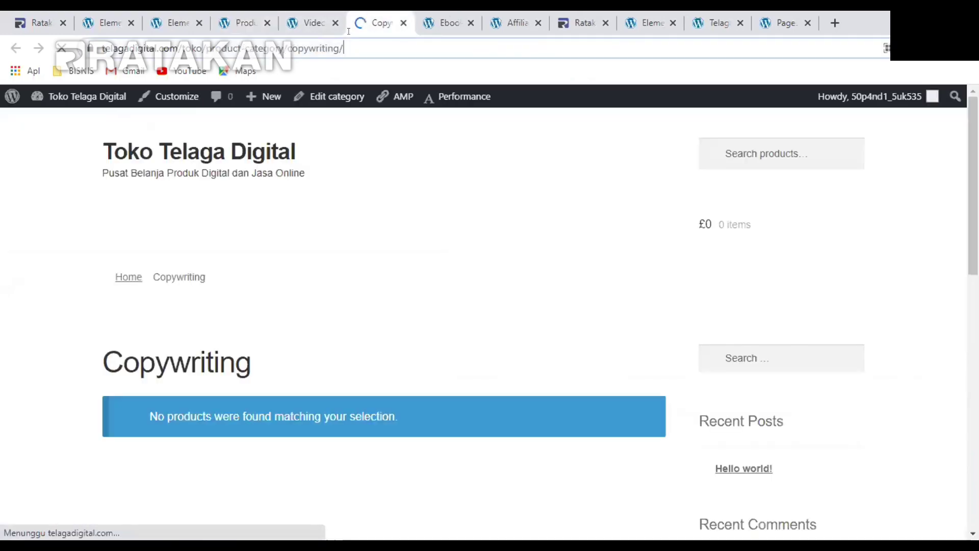
{"action": "left_click", "coordinate": [357, 48]}
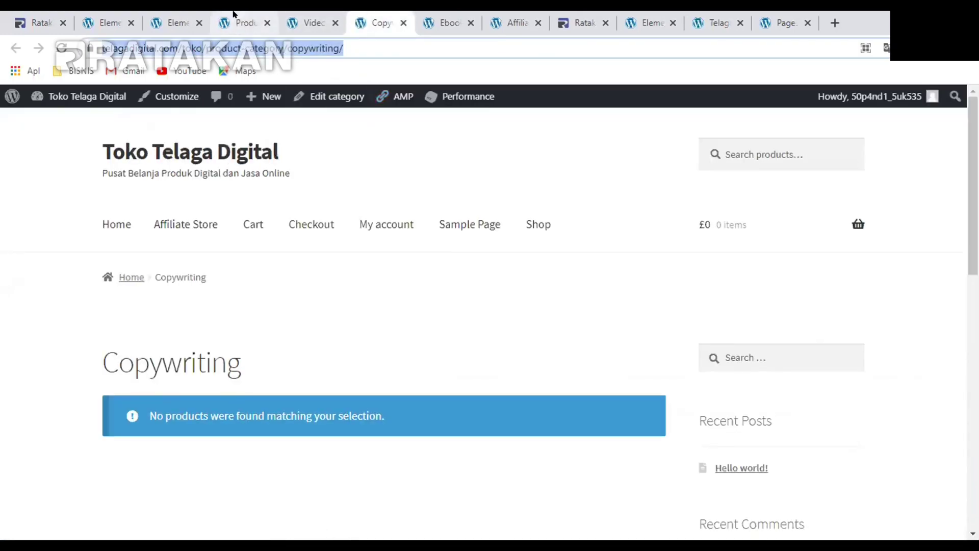
{"action": "left_click", "coordinate": [233, 15]}
{"action": "left_click", "coordinate": [173, 23]}
{"action": "scroll", "coordinate": [454, 283], "scroll_direction": "down", "scroll_amount": 1}
{"action": "scroll", "coordinate": [630, 357], "scroll_direction": "up", "scroll_amount": 2}
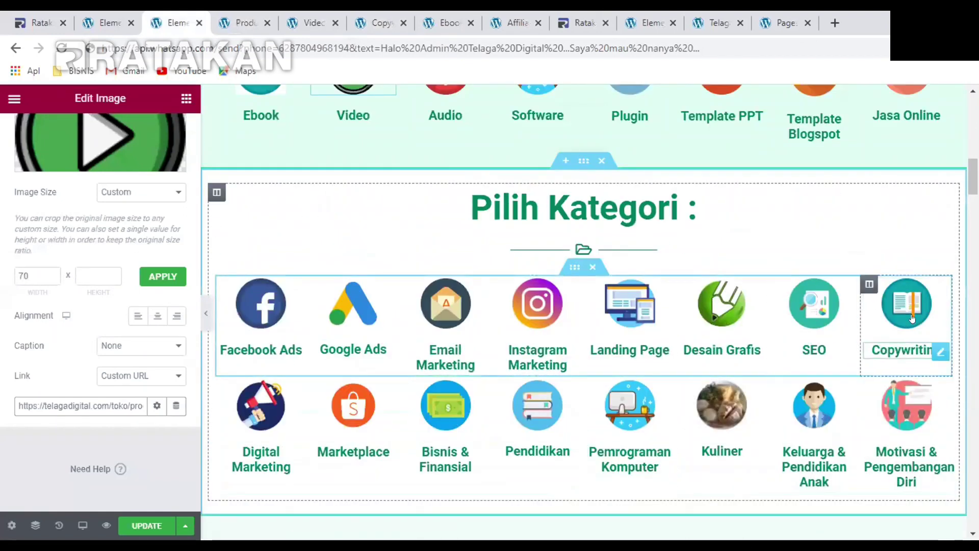
{"action": "left_click", "coordinate": [935, 289]}
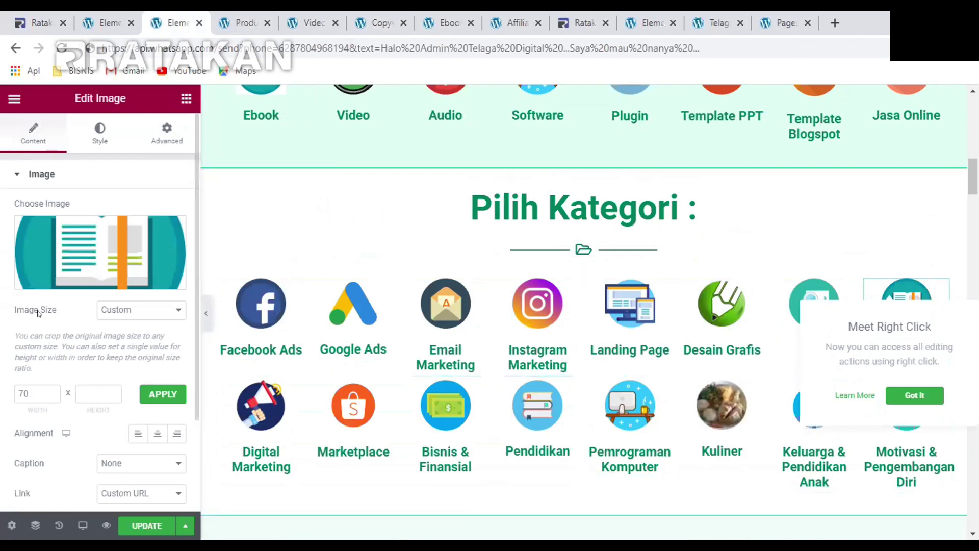
{"action": "scroll", "coordinate": [38, 313], "scroll_direction": "down", "scroll_amount": 2}
{"action": "left_click", "coordinate": [85, 403]}
{"action": "key", "text": "ctrl+a"}
{"action": "key", "text": "BackSpace"}
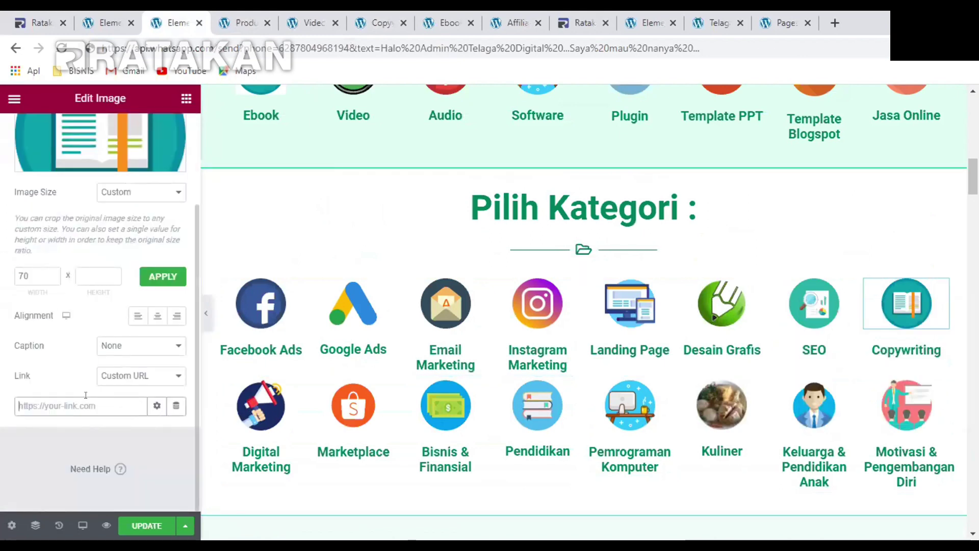
Open the Facebook Ads product category's page in a new tab and copy its URL
{"action": "left_click", "coordinate": [242, 22]}
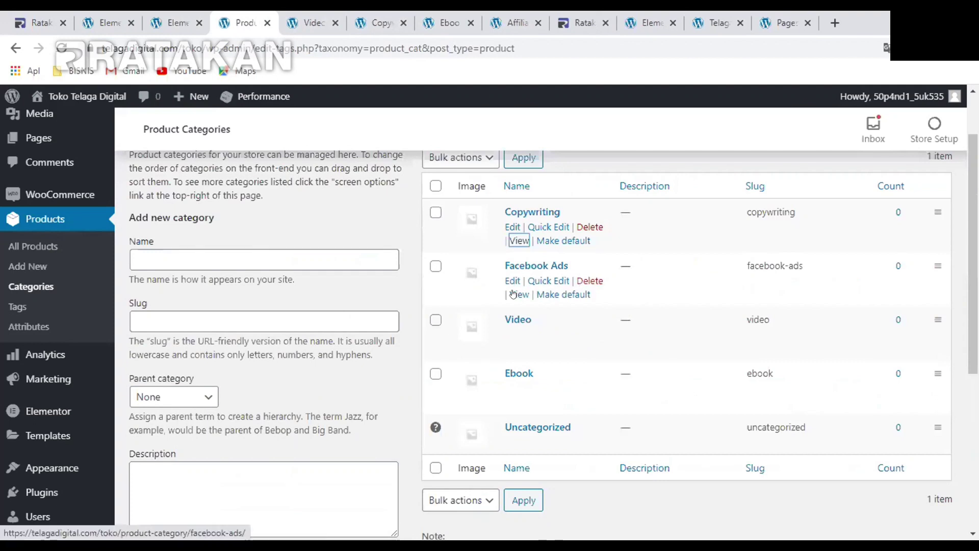
{"action": "right_click", "coordinate": [519, 294]}
{"action": "left_click", "coordinate": [553, 306]}
{"action": "left_click", "coordinate": [407, 23]}
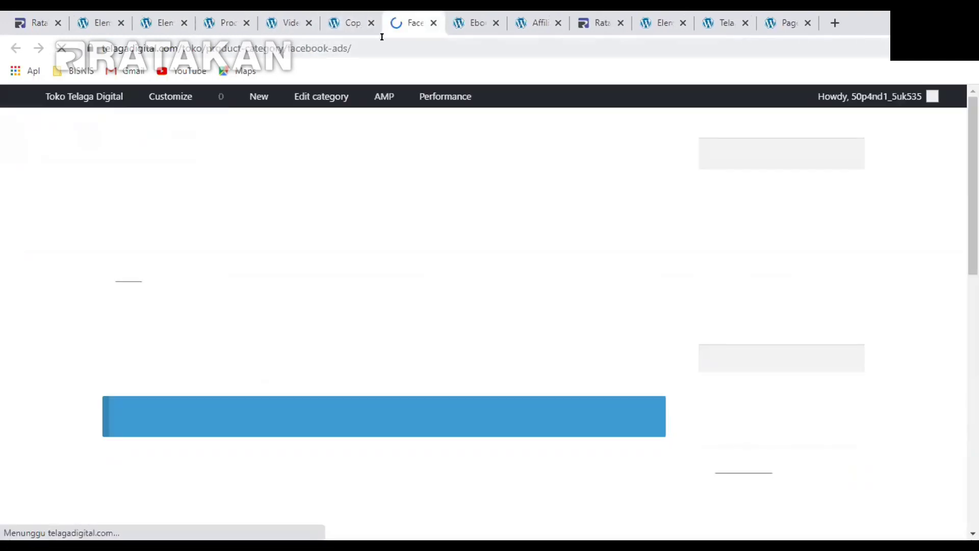
{"action": "left_click_drag", "start_coordinate": [368, 37], "coordinate": [168, 15]}
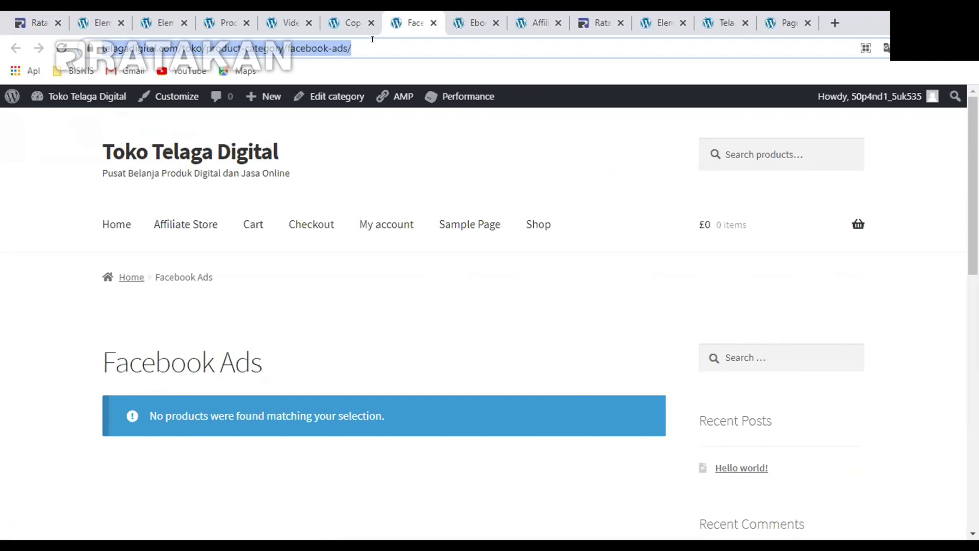
{"action": "left_click", "coordinate": [172, 15]}
{"action": "scroll", "coordinate": [245, 316], "scroll_direction": "down", "scroll_amount": 1}
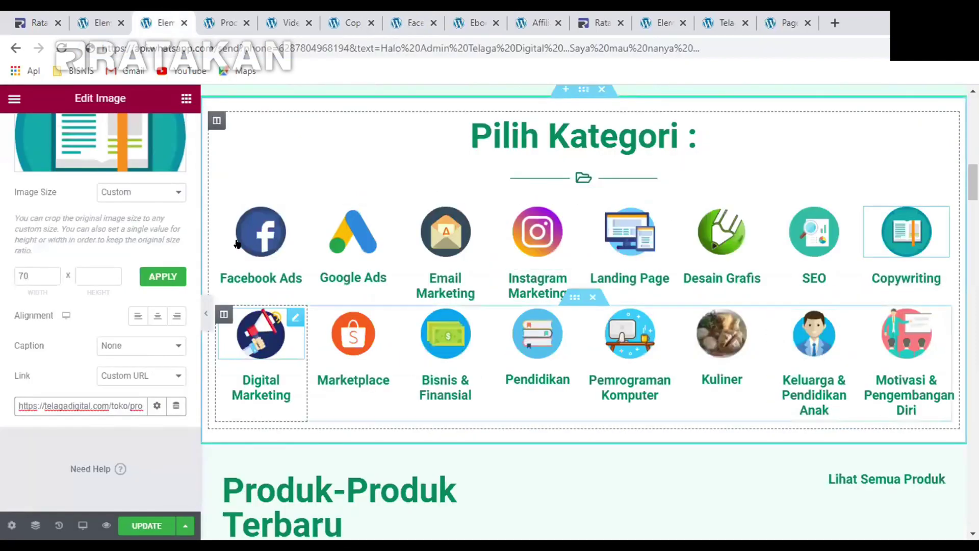
{"action": "left_click", "coordinate": [246, 224]}
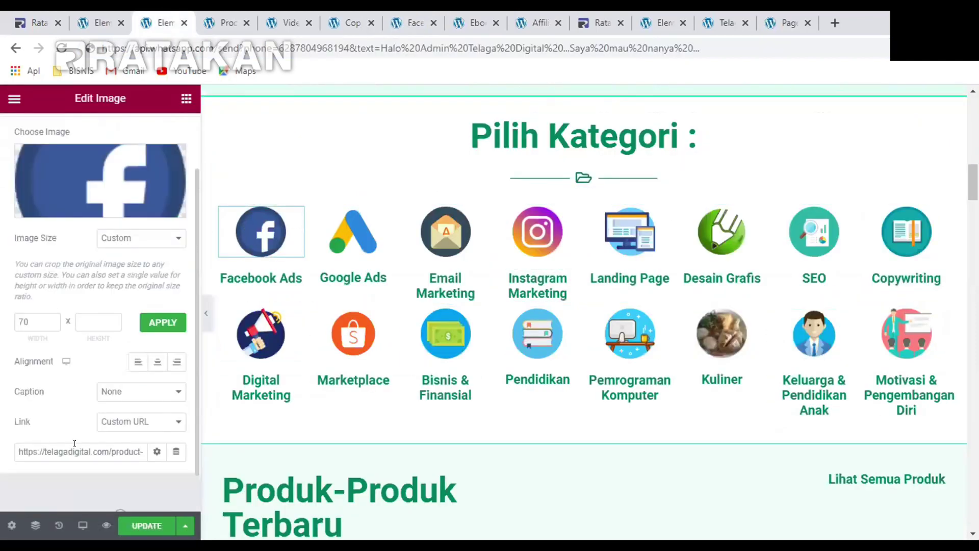
{"action": "triple_click", "coordinate": [74, 445]}
{"action": "key", "text": "ctrl+v"}
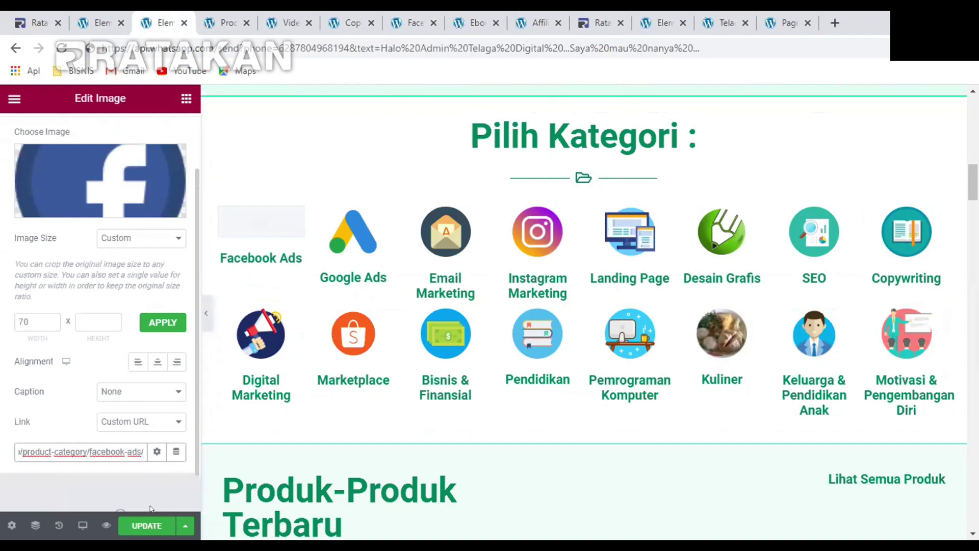
{"action": "left_click", "coordinate": [131, 524]}
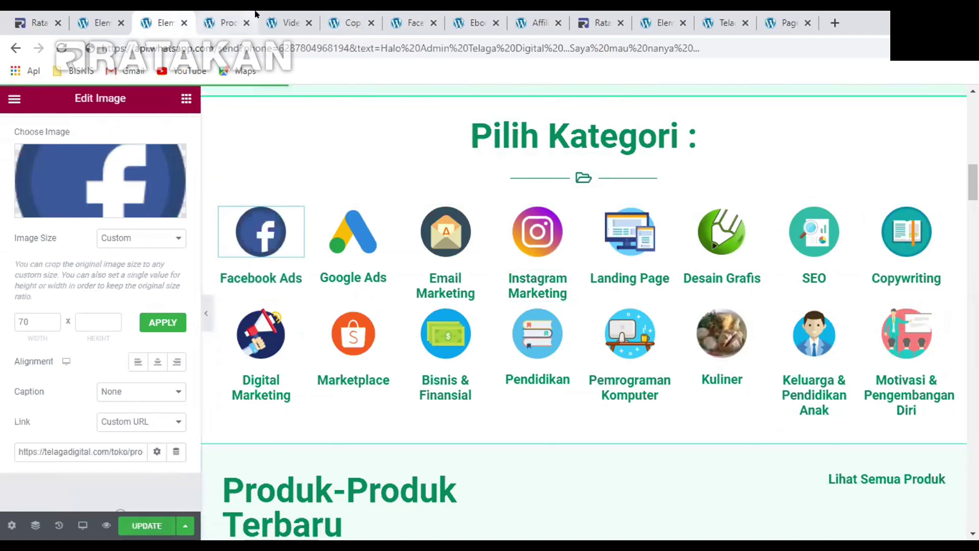
Open the Facebook Ads category page from the product categories list again in a new tab and select its URL
{"action": "left_click", "coordinate": [291, 16]}
{"action": "left_click", "coordinate": [242, 15]}
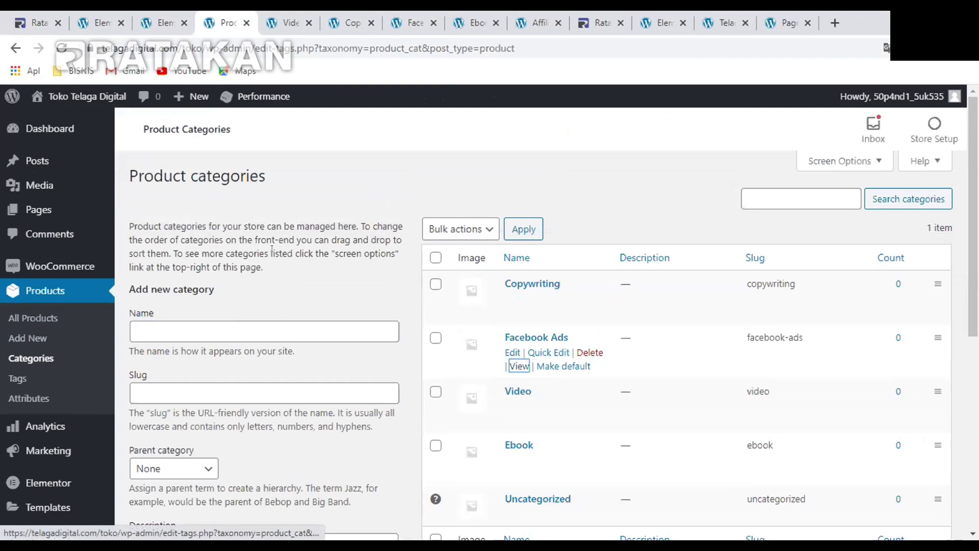
{"action": "scroll", "coordinate": [269, 253], "scroll_direction": "down", "scroll_amount": 2}
{"action": "left_click", "coordinate": [332, 19]}
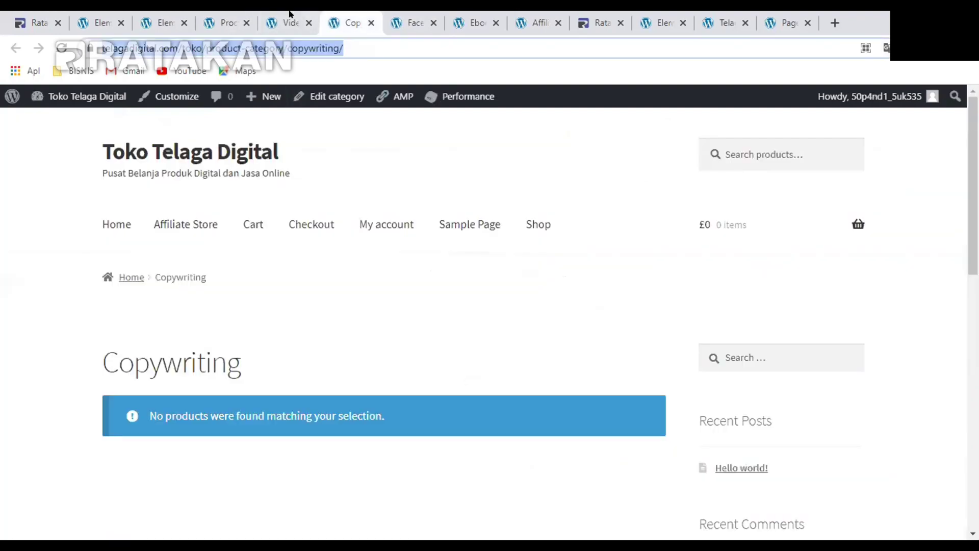
{"action": "left_click", "coordinate": [303, 15]}
{"action": "left_click", "coordinate": [174, 15]}
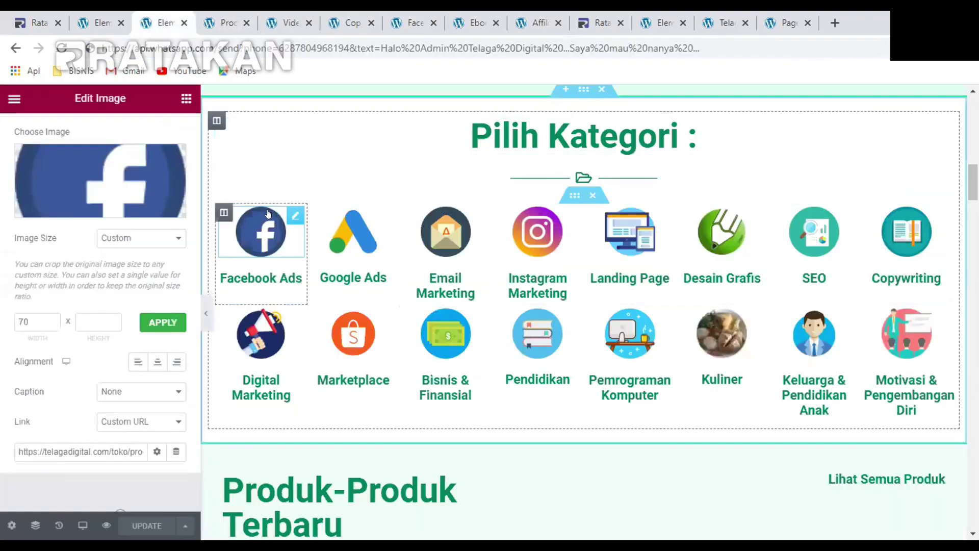
{"action": "left_click", "coordinate": [266, 16]}
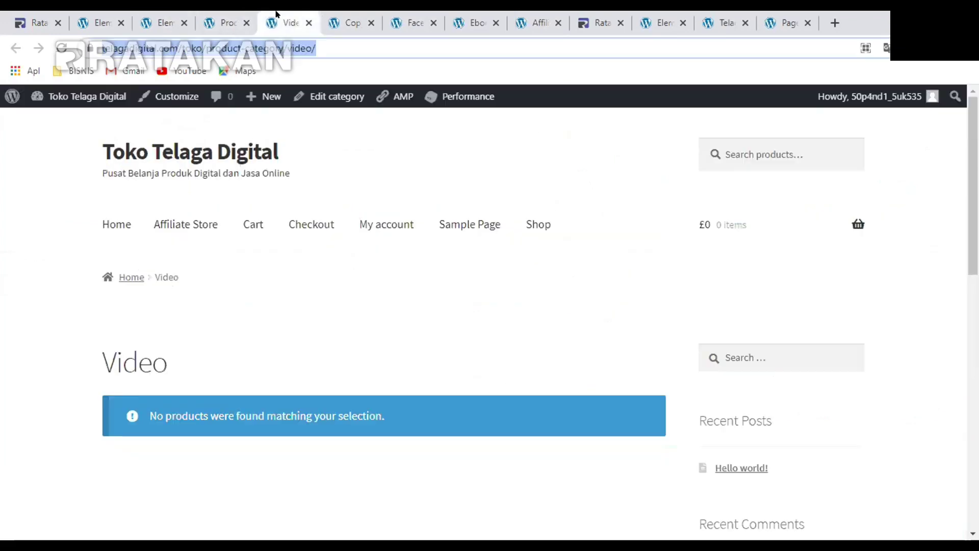
{"action": "left_click", "coordinate": [253, 15]}
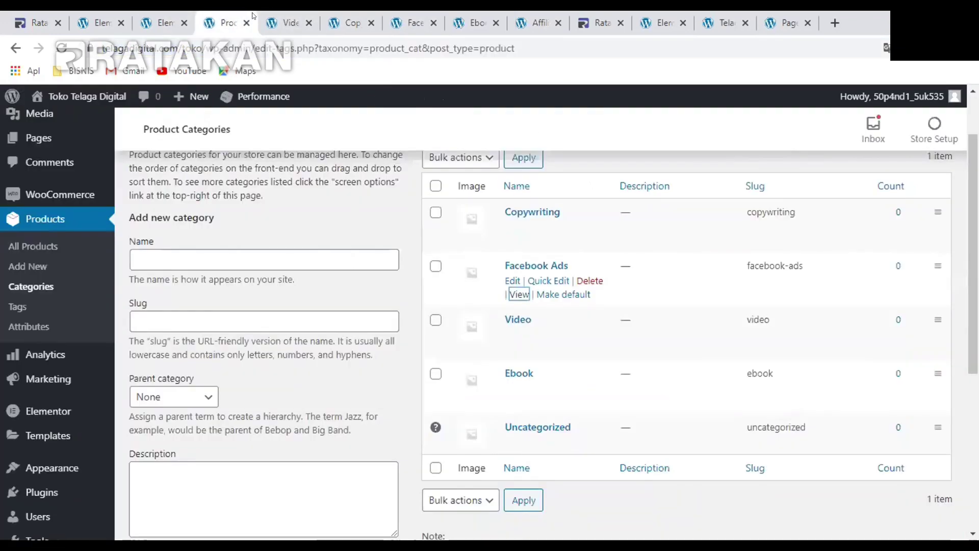
{"action": "right_click", "coordinate": [519, 294]}
{"action": "left_click", "coordinate": [560, 308]}
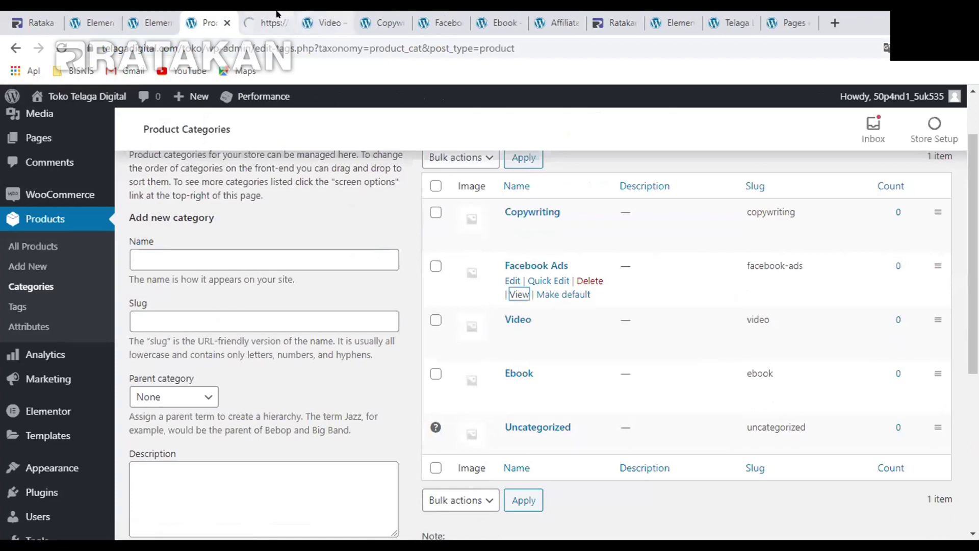
{"action": "left_click", "coordinate": [270, 15]}
{"action": "key", "text": "ctrl+l"}
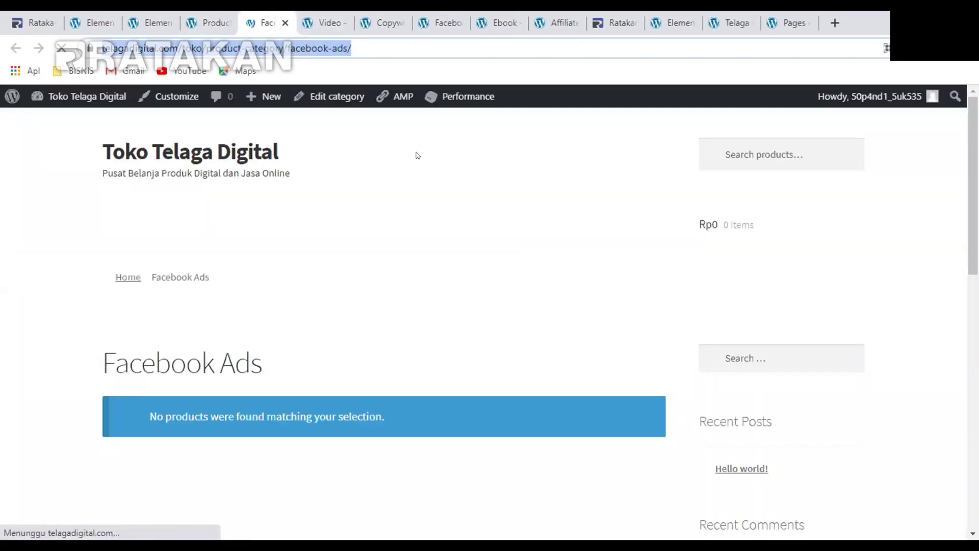
{"action": "left_click", "coordinate": [148, 23]}
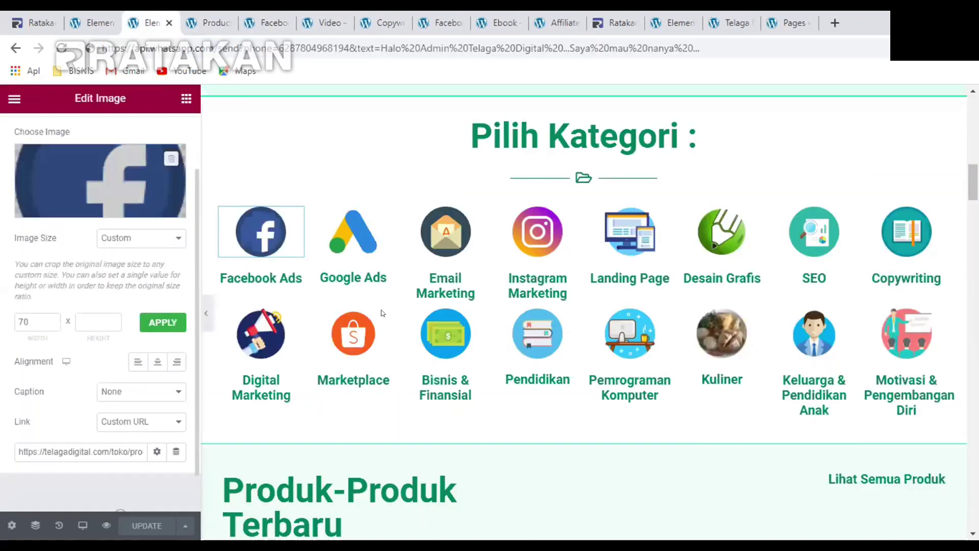
{"action": "left_click", "coordinate": [629, 234]}
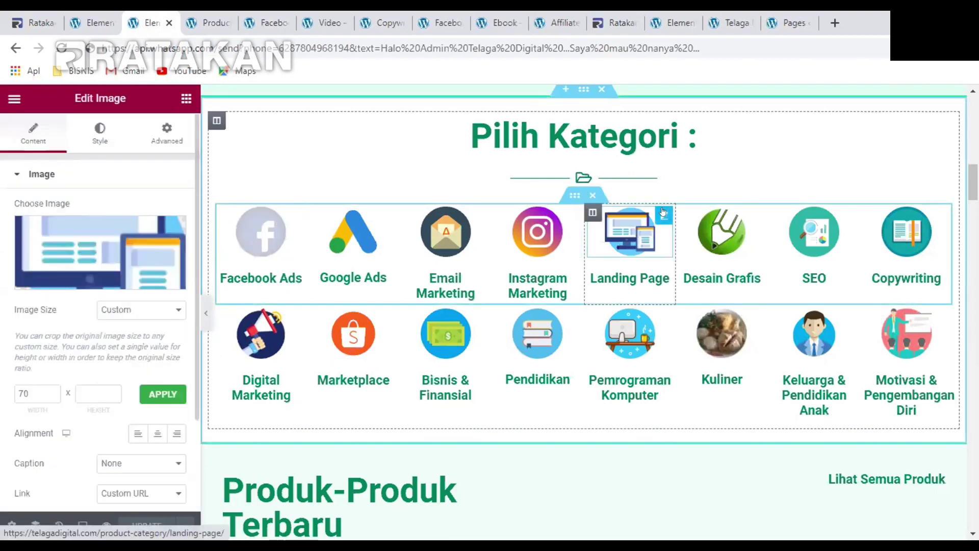
{"action": "left_click", "coordinate": [256, 244]}
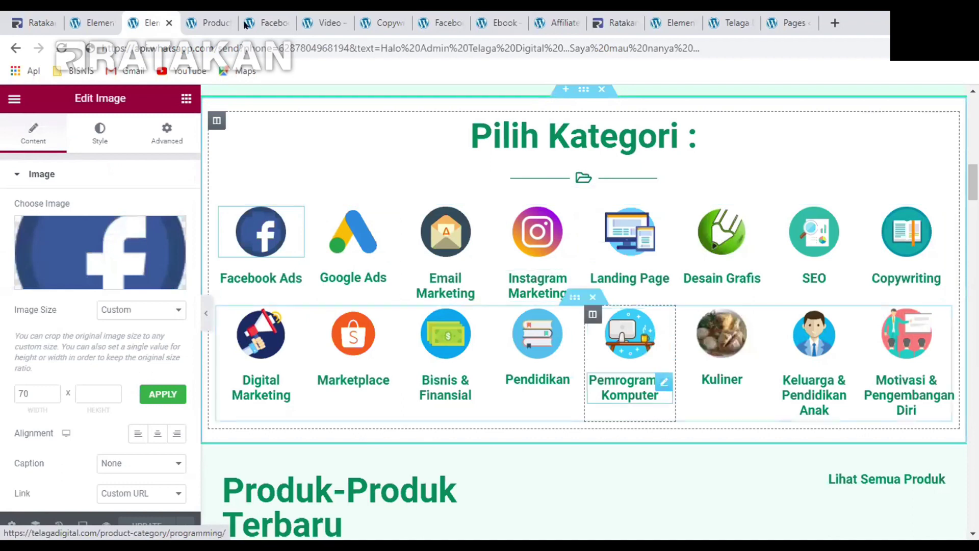
{"action": "scroll", "coordinate": [367, 266], "scroll_direction": "up", "scroll_amount": 1}
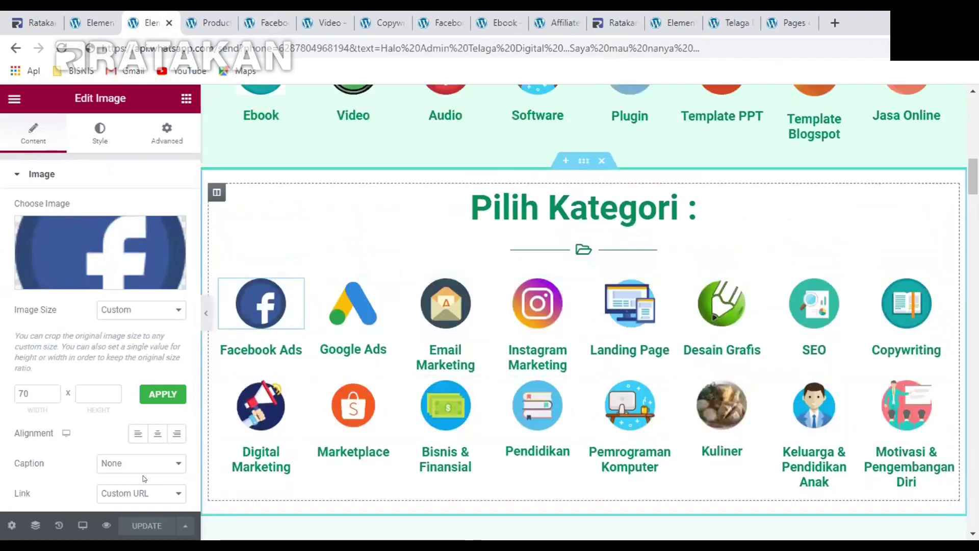
{"action": "scroll", "coordinate": [655, 320], "scroll_direction": "up", "scroll_amount": 8}
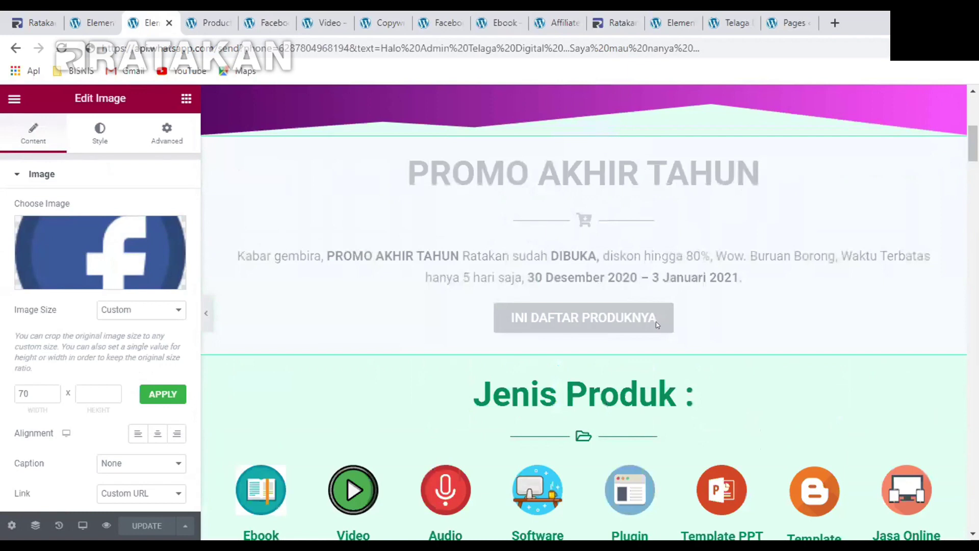
Open the form for adding a new WooCommerce product from the product categories page
{"action": "left_click", "coordinate": [209, 23]}
{"action": "scroll", "coordinate": [132, 216], "scroll_direction": "up", "scroll_amount": 2}
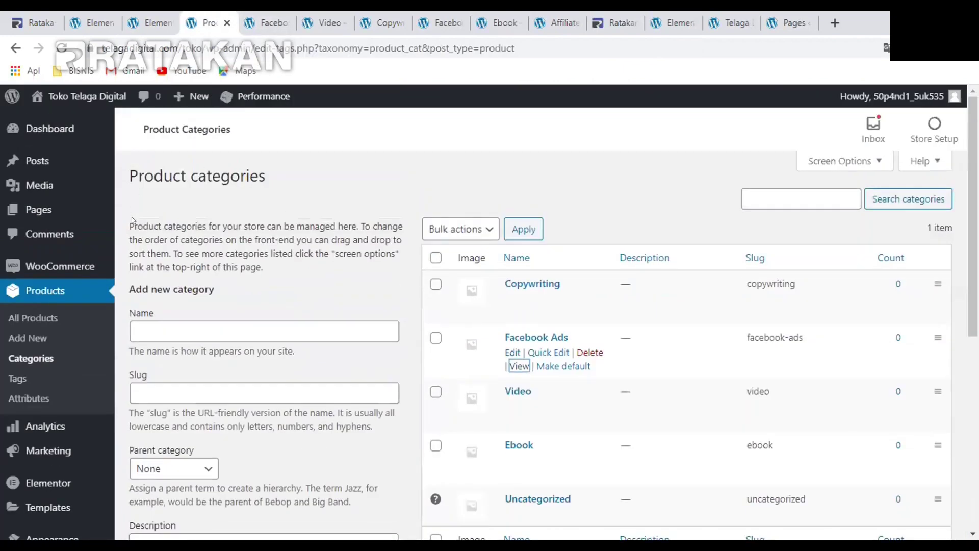
{"action": "scroll", "coordinate": [63, 204], "scroll_direction": "down", "scroll_amount": 3}
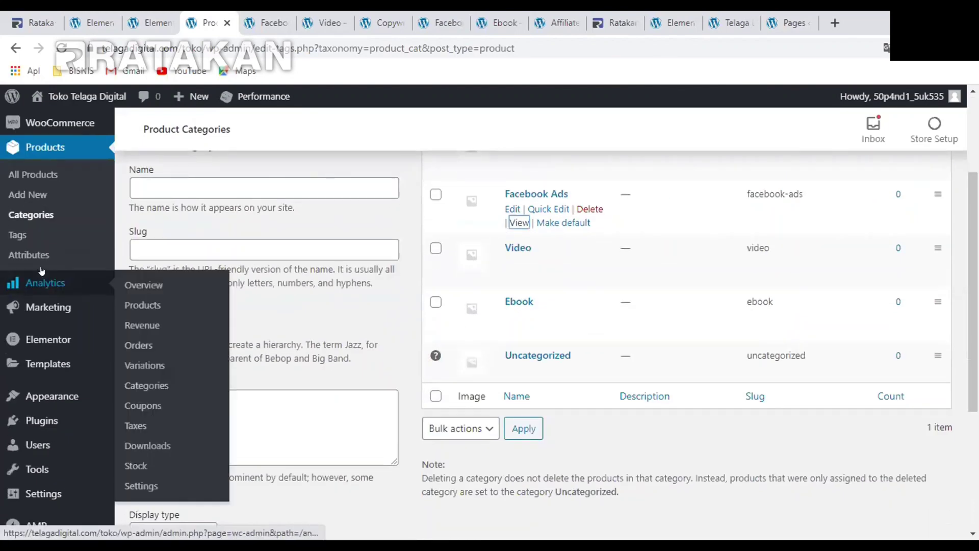
{"action": "scroll", "coordinate": [40, 278], "scroll_direction": "up", "scroll_amount": 3}
{"action": "mouse_move", "coordinate": [42, 270]}
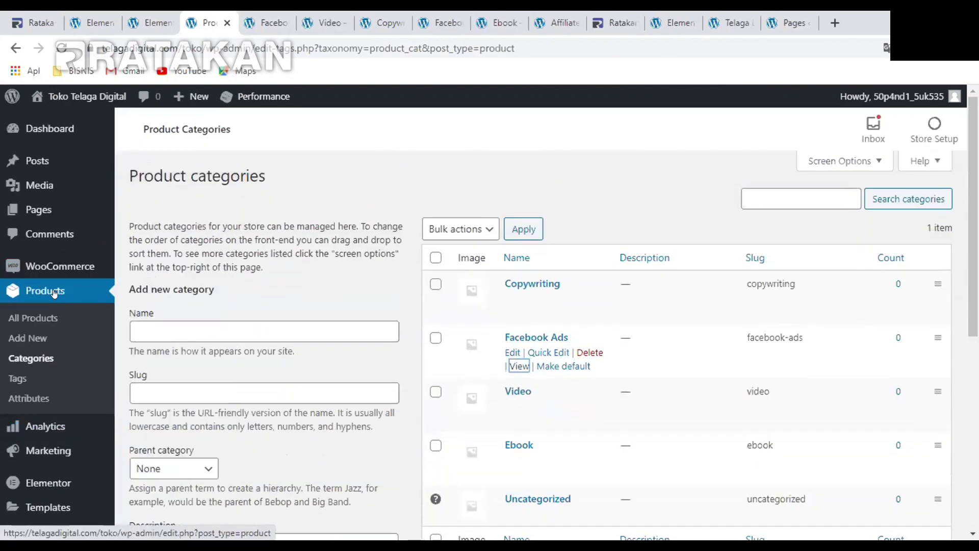
{"action": "left_click", "coordinate": [29, 340]}
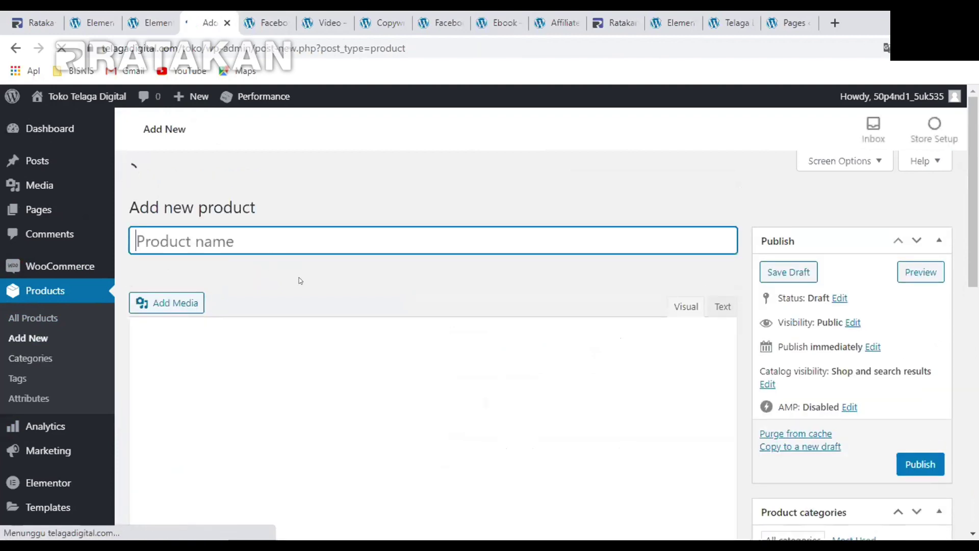
Close the Copywriting, duplicate Facebook Ads, Video and affiliate store browser tabs
{"action": "left_click", "coordinate": [278, 16]}
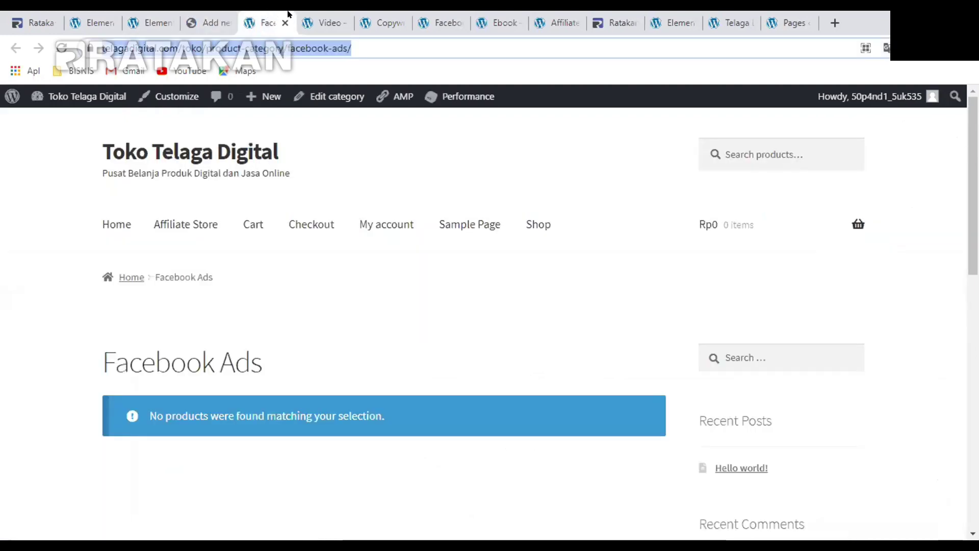
{"action": "left_click", "coordinate": [383, 15]}
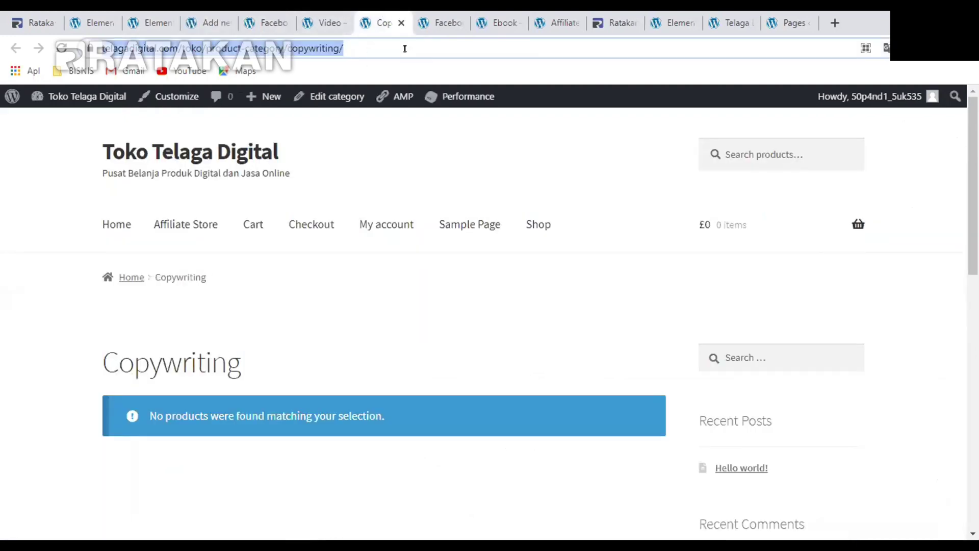
{"action": "left_click", "coordinate": [402, 23]}
{"action": "left_click", "coordinate": [402, 22]}
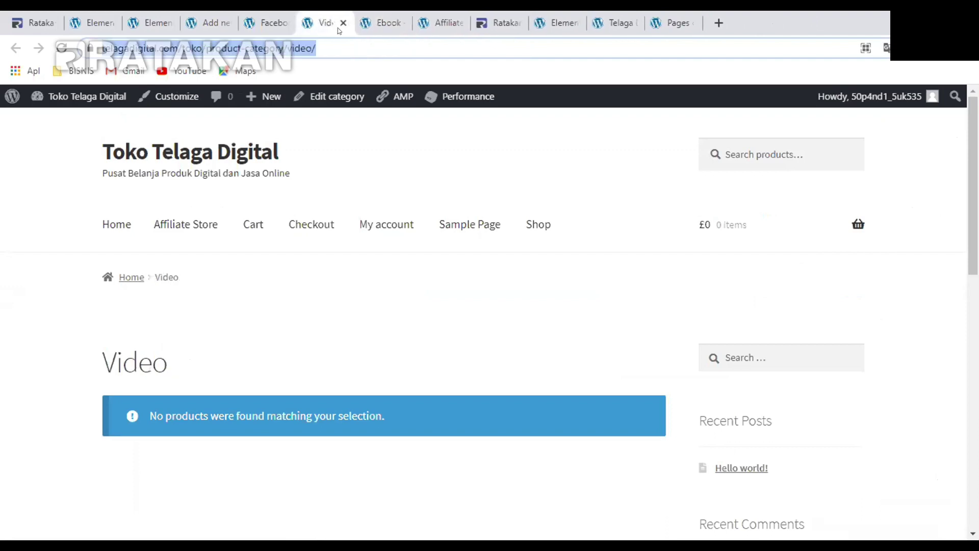
{"action": "left_click", "coordinate": [344, 23]}
{"action": "left_click", "coordinate": [380, 22]}
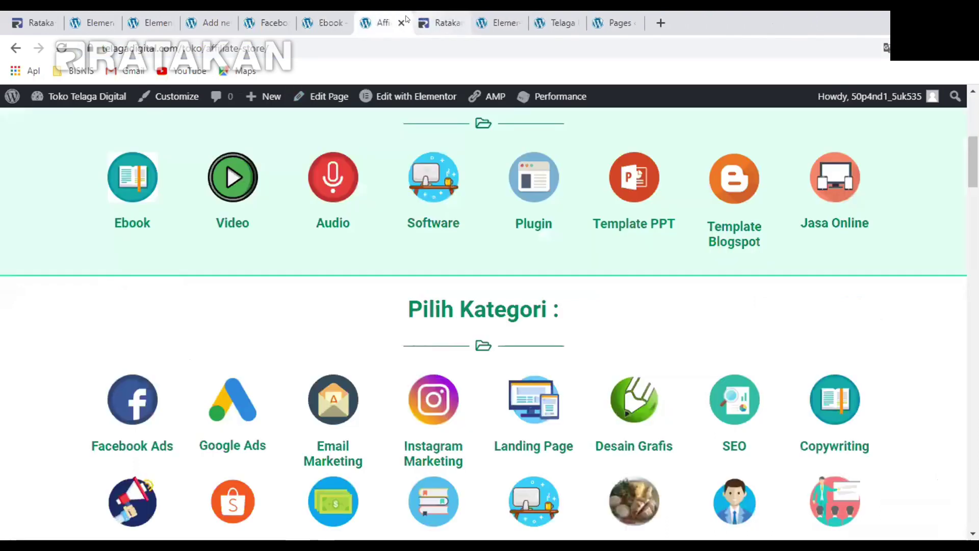
{"action": "left_click", "coordinate": [402, 23]}
{"action": "left_click", "coordinate": [326, 22]}
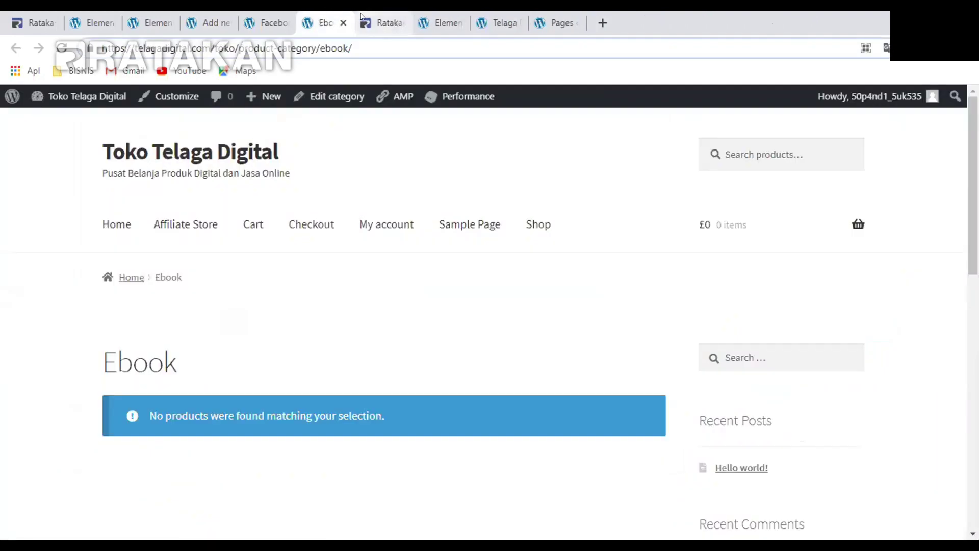
Copy the product title Aural Digital from its Ratakan page and enter it as the new WooCommerce product's name
{"action": "left_click", "coordinate": [367, 18]}
{"action": "scroll", "coordinate": [267, 335], "scroll_direction": "up", "scroll_amount": 5}
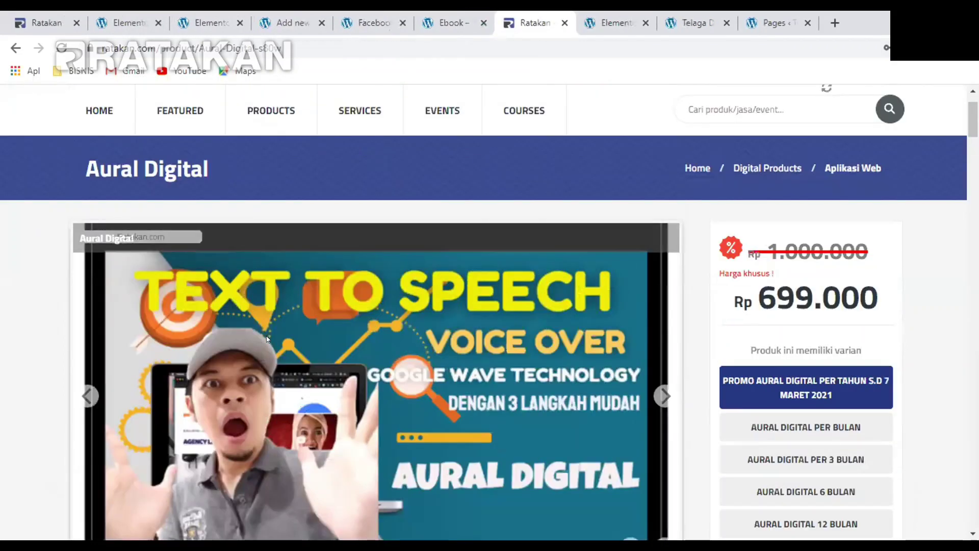
{"action": "scroll", "coordinate": [184, 267], "scroll_direction": "down", "scroll_amount": 3}
{"action": "scroll", "coordinate": [184, 267], "scroll_direction": "up", "scroll_amount": 3}
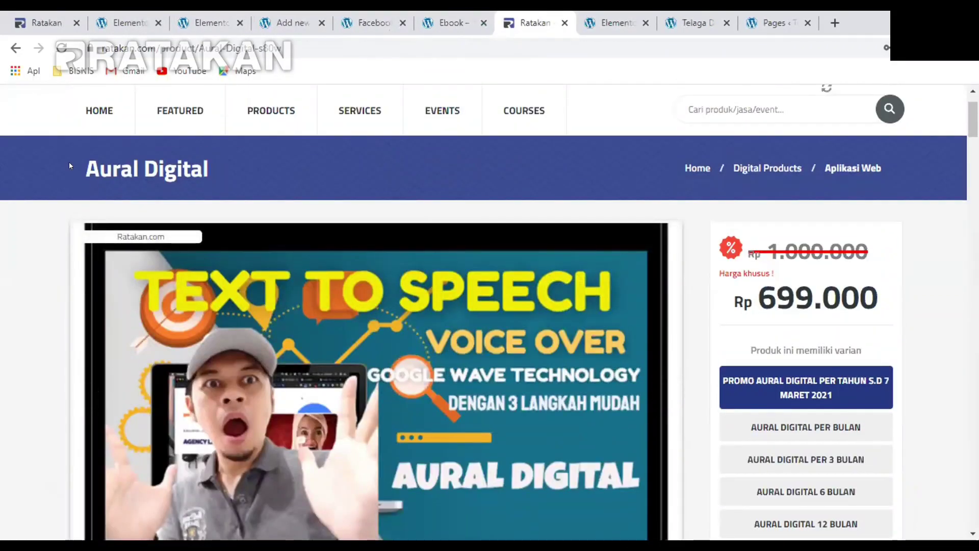
{"action": "left_click_drag", "start_coordinate": [83, 165], "coordinate": [208, 164]}
{"action": "key", "text": "ctrl+c"}
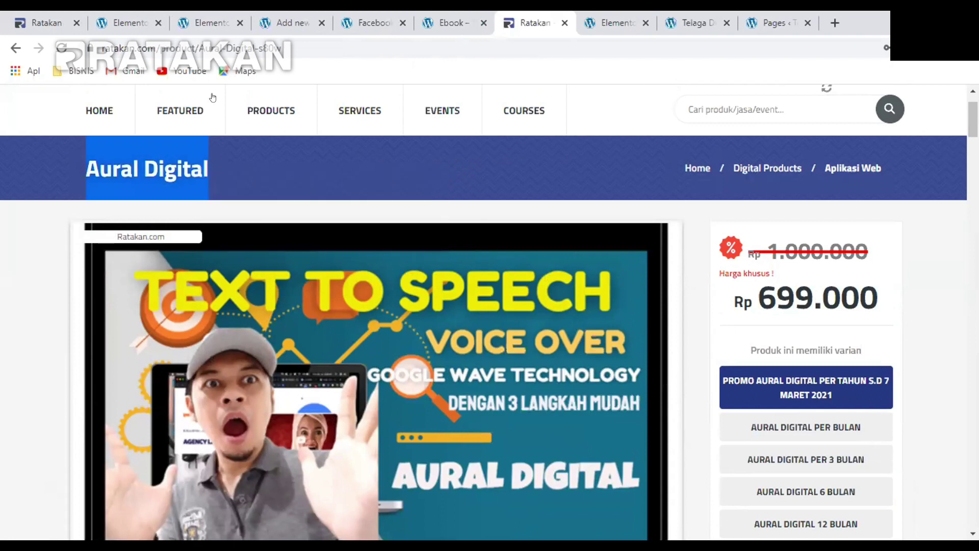
{"action": "left_click", "coordinate": [217, 18]}
{"action": "left_click", "coordinate": [127, 15]}
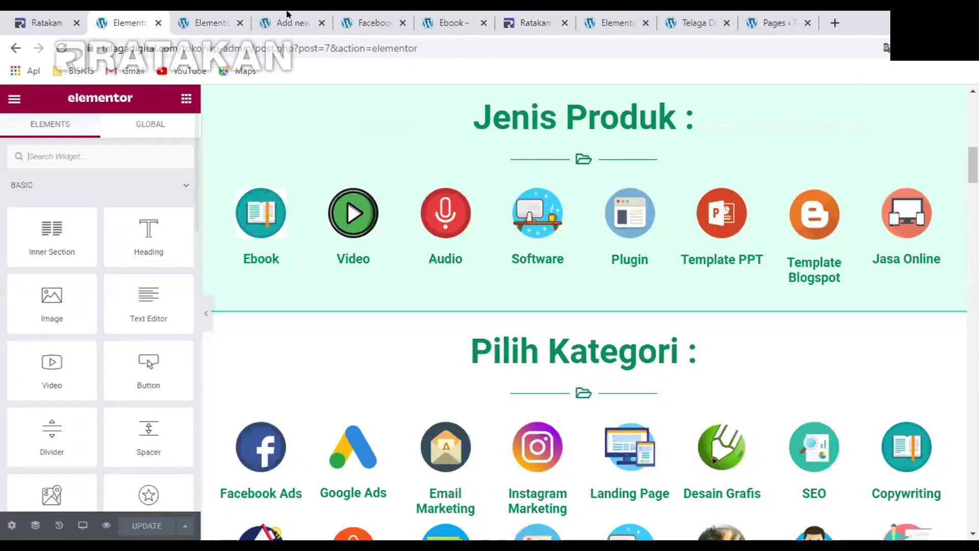
{"action": "left_click", "coordinate": [287, 22]}
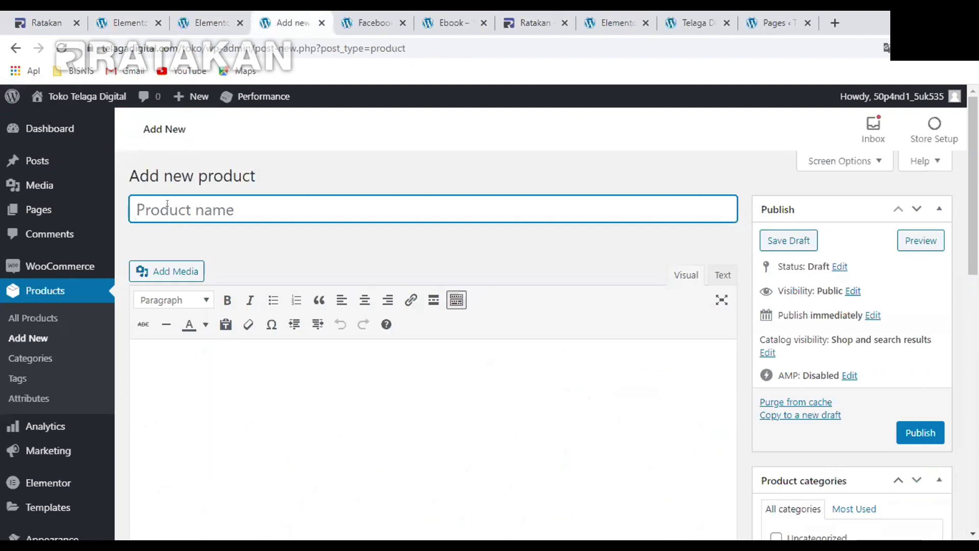
{"action": "key", "text": "ctrl+v"}
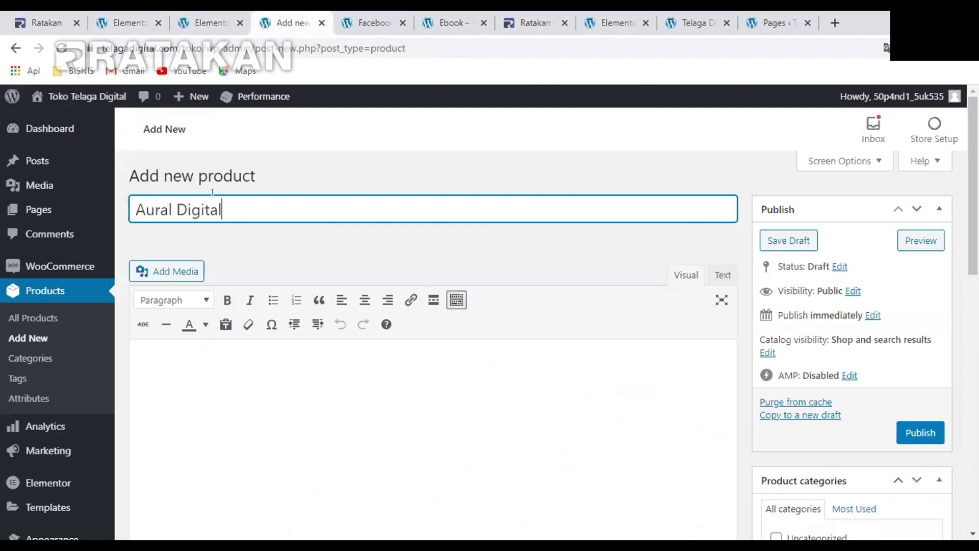
Close the Ebook category browser tab and move the Ratakan product tab beside the new product form's tab
{"action": "scroll", "coordinate": [306, 331], "scroll_direction": "down", "scroll_amount": 2}
{"action": "left_click", "coordinate": [271, 315]}
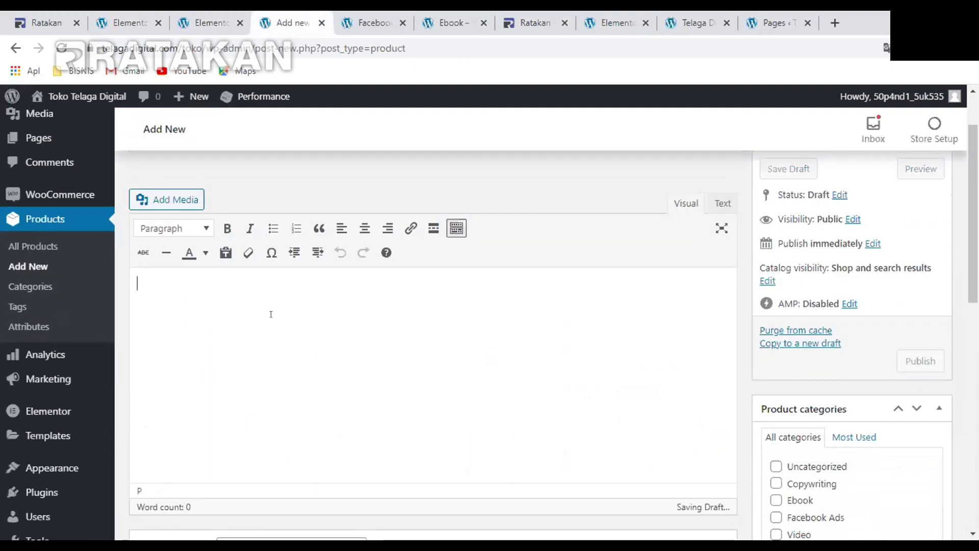
{"action": "scroll", "coordinate": [326, 348], "scroll_direction": "up", "scroll_amount": 2}
{"action": "left_click", "coordinate": [372, 18]}
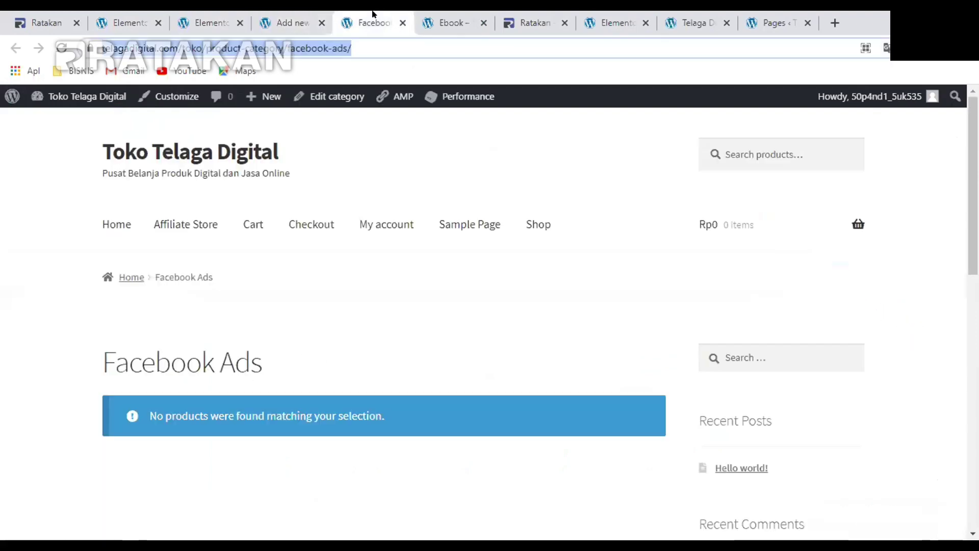
{"action": "left_click", "coordinate": [448, 15]}
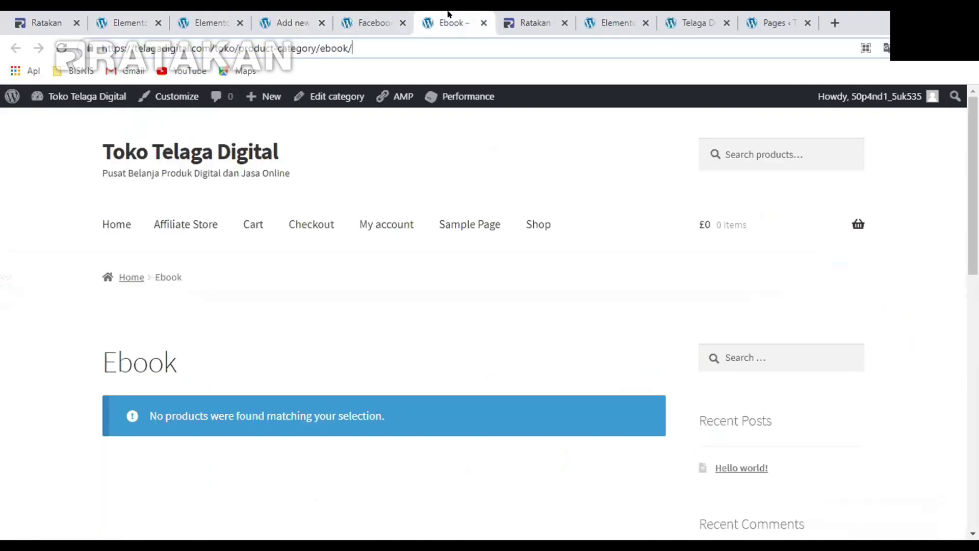
{"action": "left_click", "coordinate": [484, 23]}
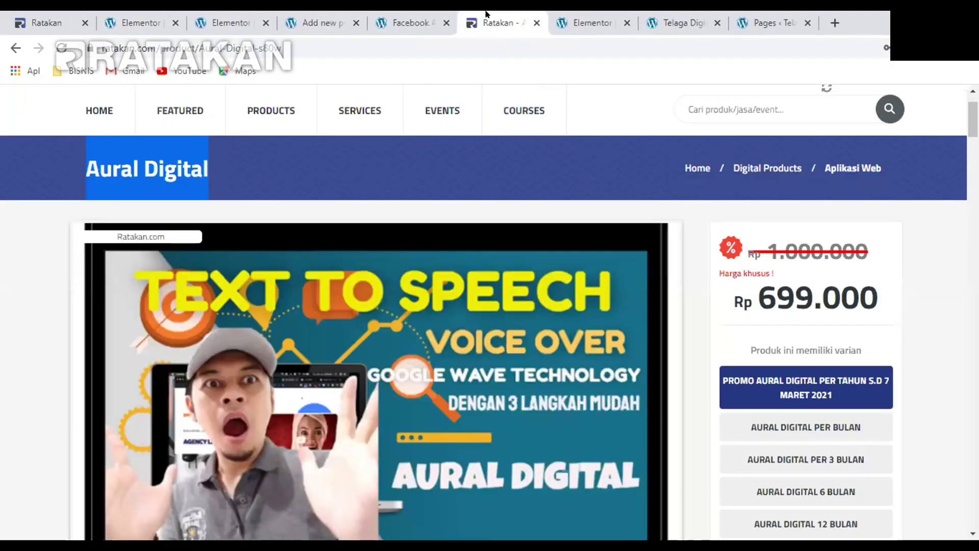
{"action": "left_click_drag", "start_coordinate": [442, 14], "coordinate": [403, 15]}
Examine the Aural Digital page's description, testimonials, features and prerequisites for text usable as a product description
{"action": "scroll", "coordinate": [406, 310], "scroll_direction": "down", "scroll_amount": 15}
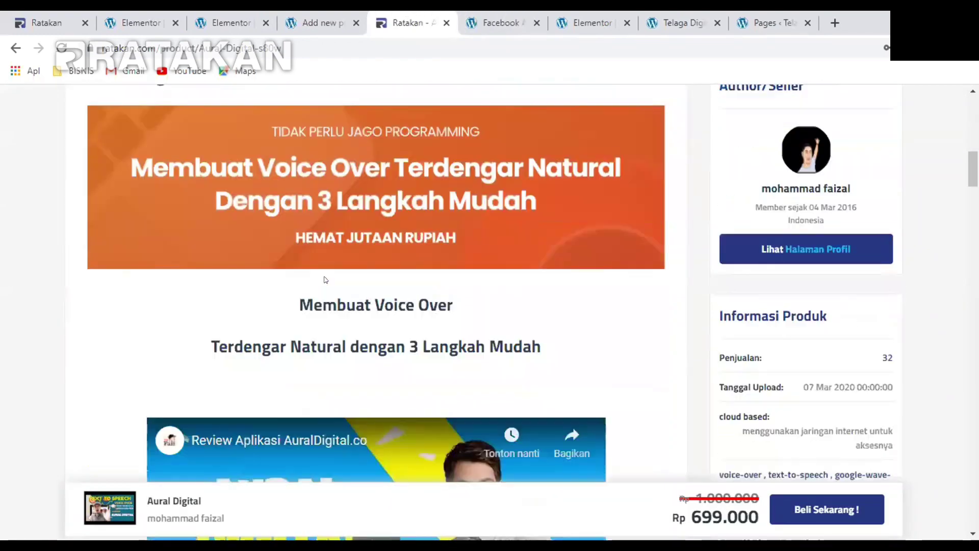
{"action": "scroll", "coordinate": [405, 310], "scroll_direction": "down", "scroll_amount": 8}
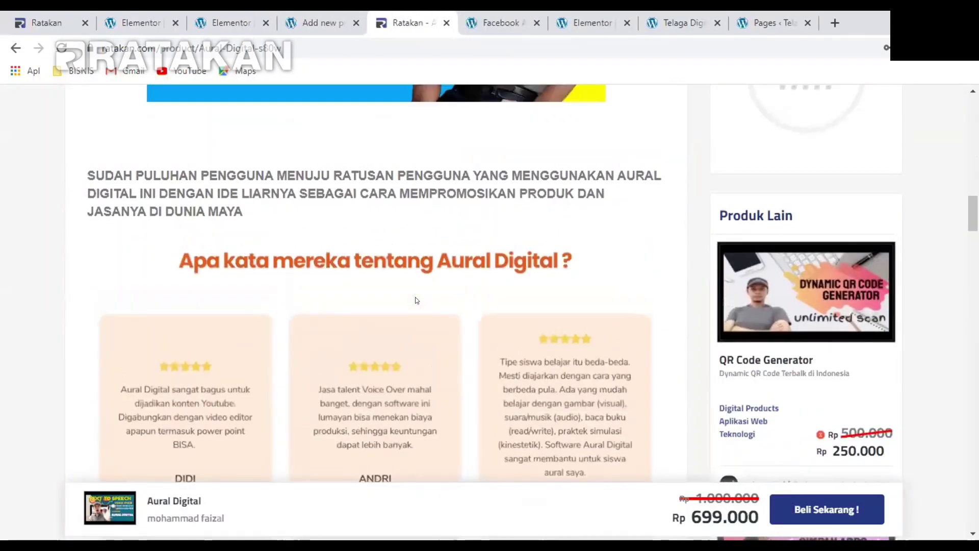
{"action": "scroll", "coordinate": [415, 300], "scroll_direction": "down", "scroll_amount": 15}
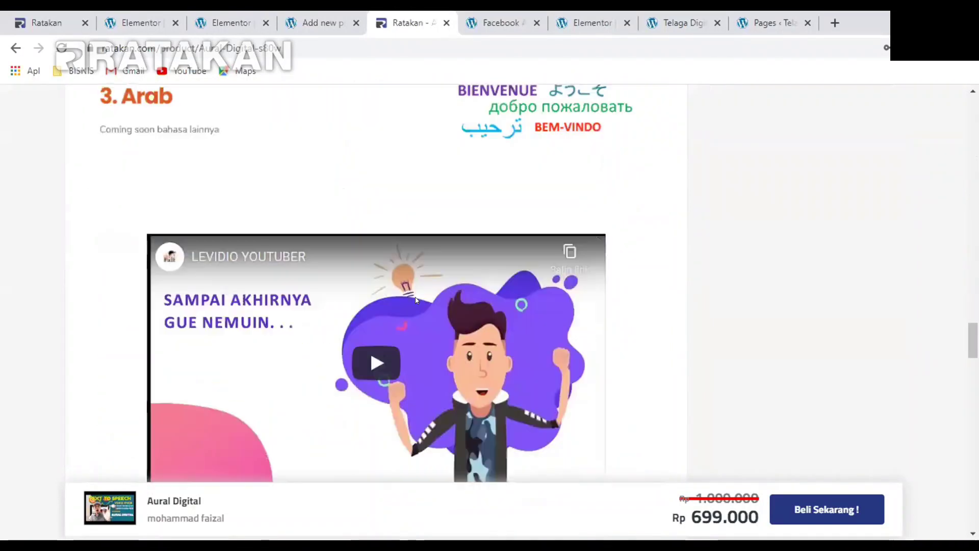
{"action": "scroll", "coordinate": [415, 300], "scroll_direction": "down", "scroll_amount": 15}
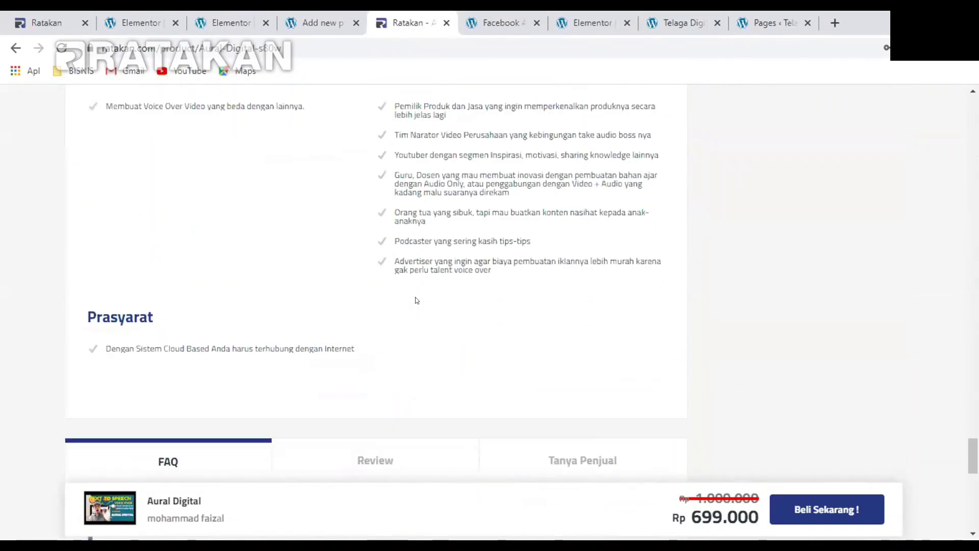
{"action": "scroll", "coordinate": [415, 300], "scroll_direction": "up", "scroll_amount": 8}
{"action": "scroll", "coordinate": [415, 300], "scroll_direction": "up", "scroll_amount": 15}
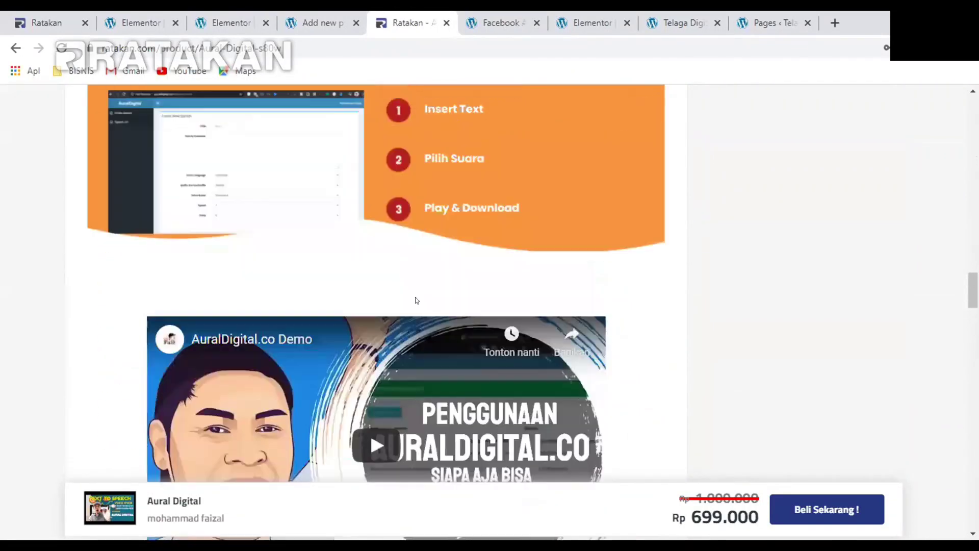
{"action": "scroll", "coordinate": [416, 299], "scroll_direction": "up", "scroll_amount": 15}
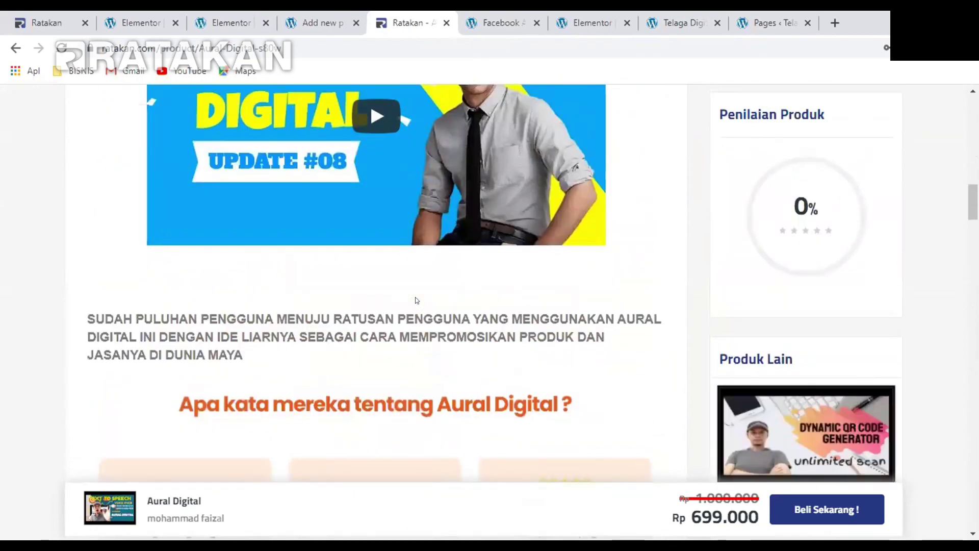
{"action": "scroll", "coordinate": [415, 299], "scroll_direction": "up", "scroll_amount": 15}
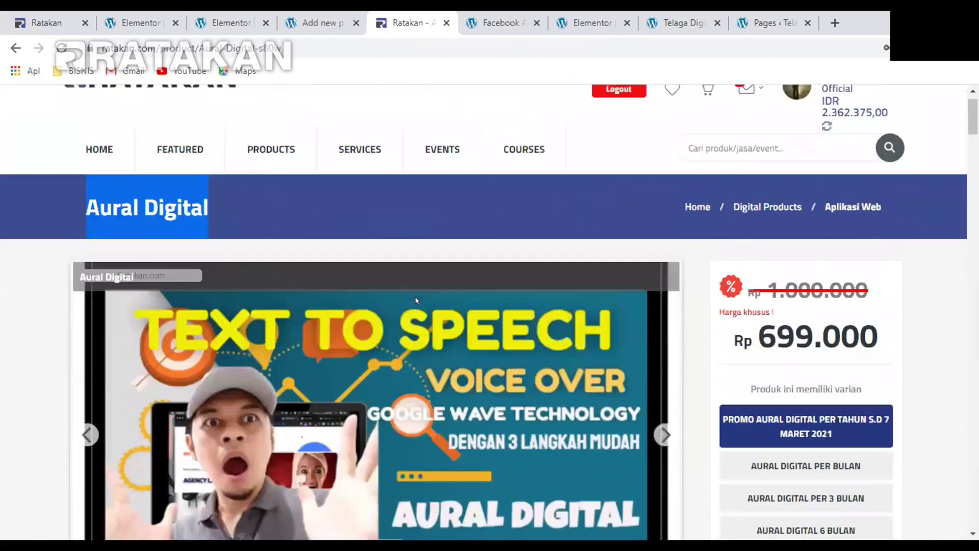
{"action": "scroll", "coordinate": [415, 300], "scroll_direction": "down", "scroll_amount": 4}
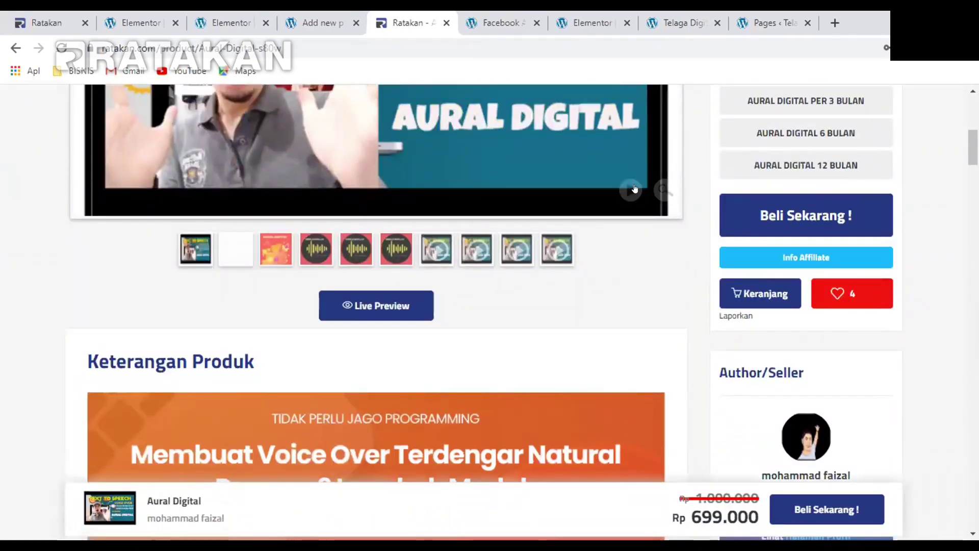
{"action": "scroll", "coordinate": [634, 189], "scroll_direction": "up", "scroll_amount": 7}
{"action": "scroll", "coordinate": [634, 189], "scroll_direction": "up", "scroll_amount": 2}
Search Ratakan for "youtube mastery" and open the Youtube Mastery 1.0 product page from the results
{"action": "left_click", "coordinate": [714, 181]}
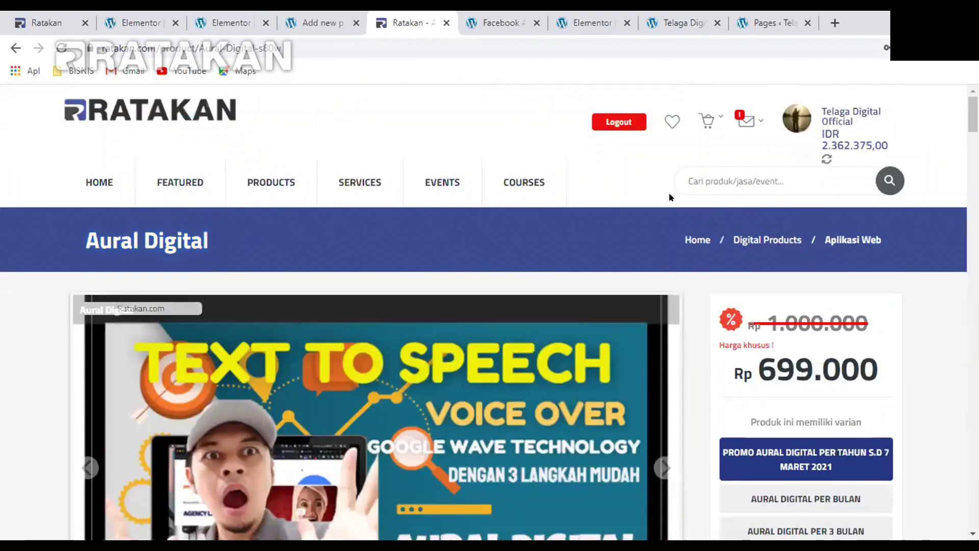
{"action": "left_click", "coordinate": [695, 181]}
{"action": "key", "text": "Down"}
{"action": "key", "text": "Return"}
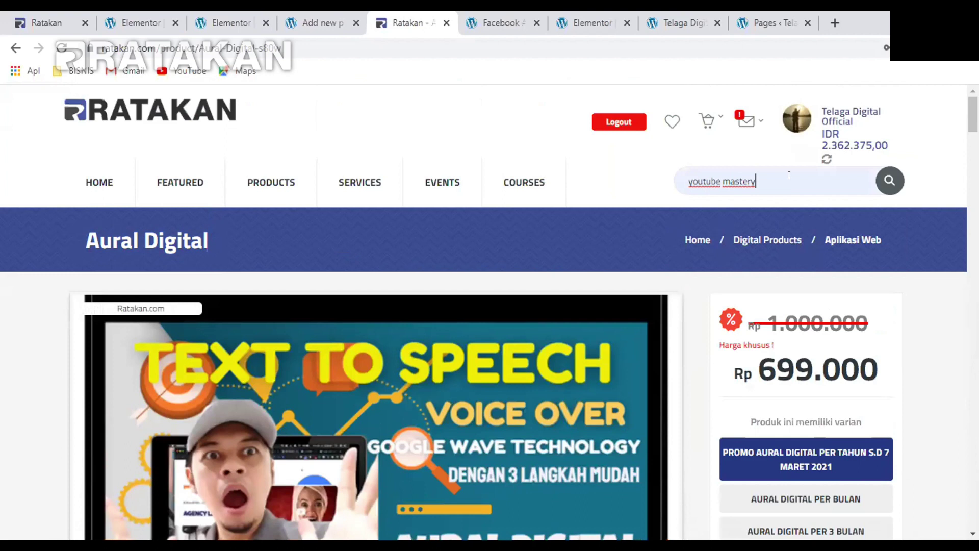
{"action": "left_click", "coordinate": [878, 188]}
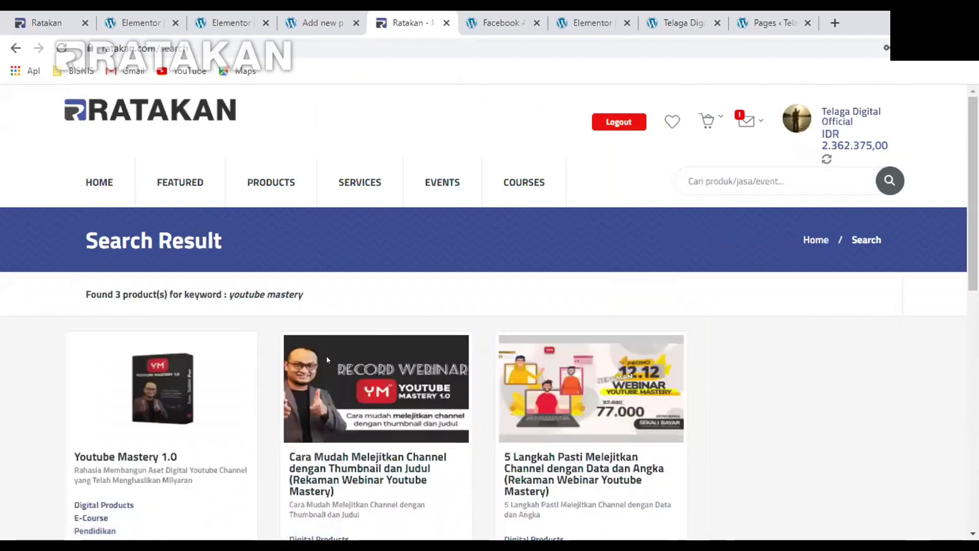
{"action": "scroll", "coordinate": [328, 360], "scroll_direction": "down", "scroll_amount": 5}
{"action": "left_click", "coordinate": [109, 170]}
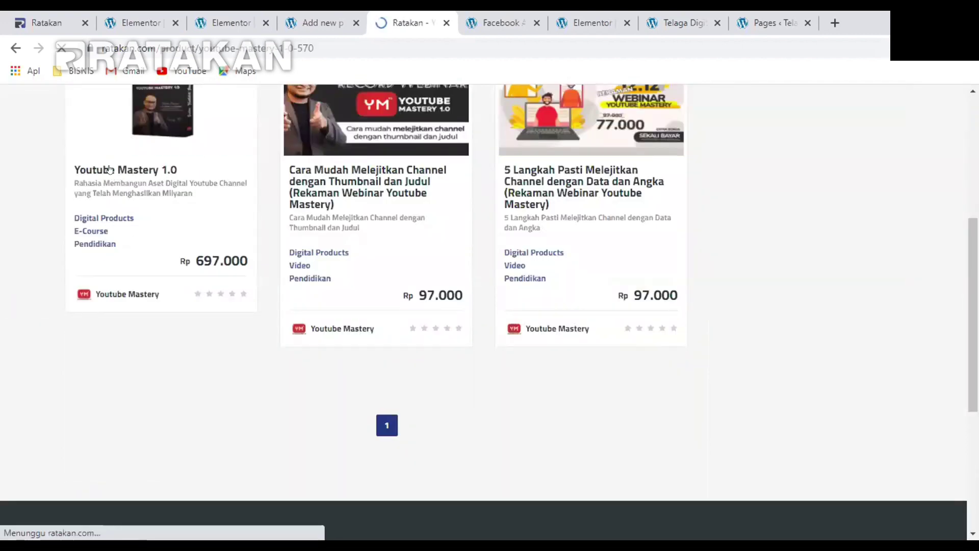
Copy the title Youtube Mastery 1.0 from its Ratakan page and replace the new product's name with it
{"action": "scroll", "coordinate": [256, 247], "scroll_direction": "down", "scroll_amount": 3}
{"action": "scroll", "coordinate": [256, 248], "scroll_direction": "down", "scroll_amount": 15}
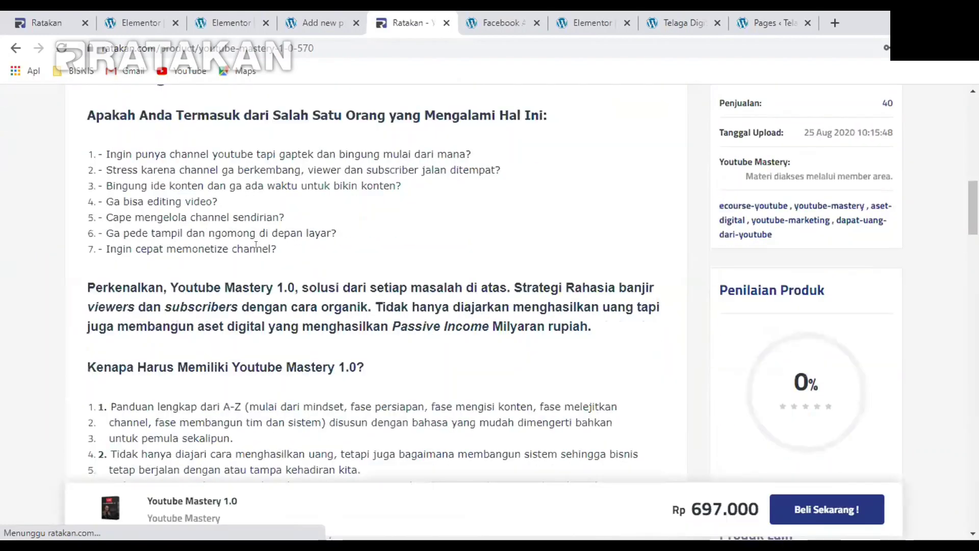
{"action": "scroll", "coordinate": [276, 247], "scroll_direction": "up", "scroll_amount": 7}
{"action": "scroll", "coordinate": [277, 246], "scroll_direction": "up", "scroll_amount": 13}
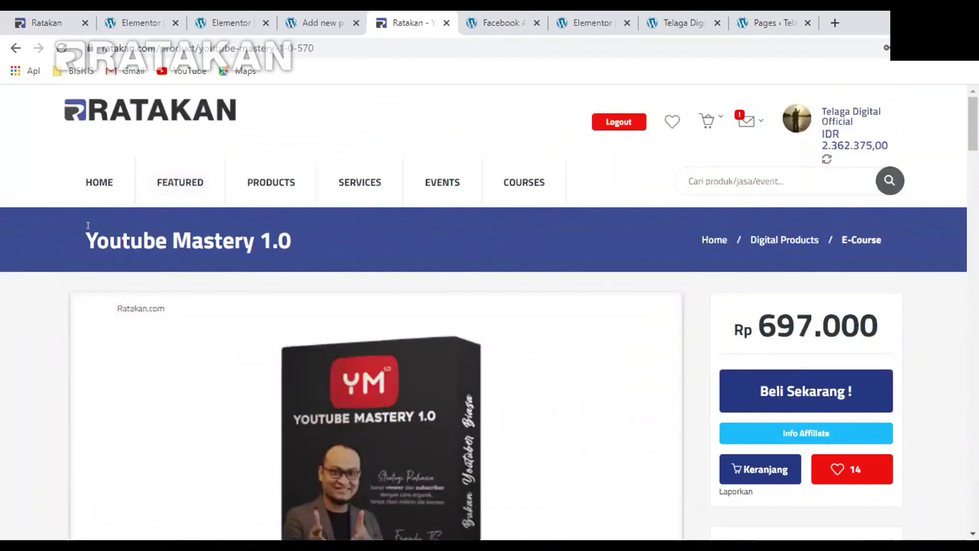
{"action": "left_click_drag", "start_coordinate": [88, 225], "coordinate": [283, 234]}
{"action": "key", "text": "ctrl+c"}
{"action": "left_click", "coordinate": [211, 14]}
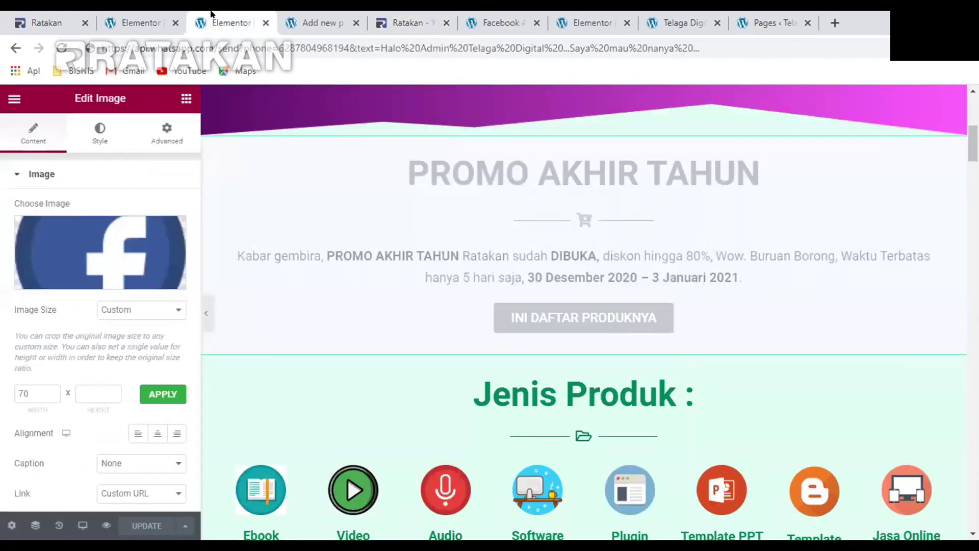
{"action": "left_click", "coordinate": [313, 22]}
{"action": "key", "text": "ctrl+a"}
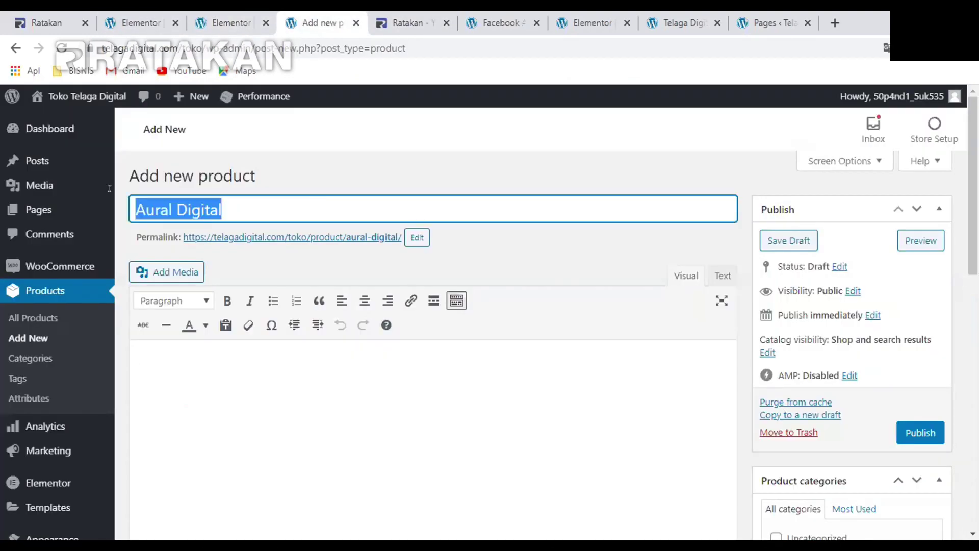
{"action": "mouse_move", "coordinate": [109, 192]}
{"action": "key", "text": "ctrl+v"}
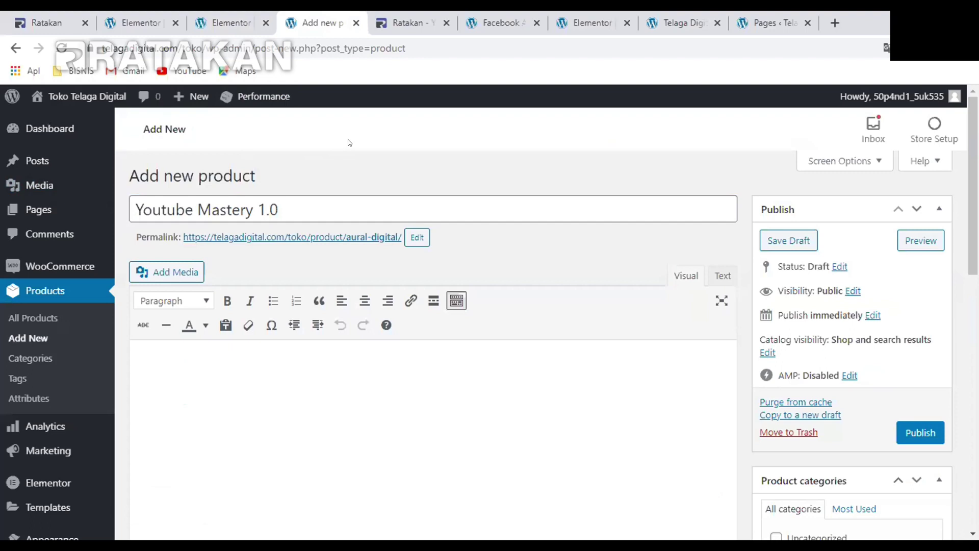
Change the new product's permalink slug to youtube-mastery
{"action": "left_click", "coordinate": [415, 237]}
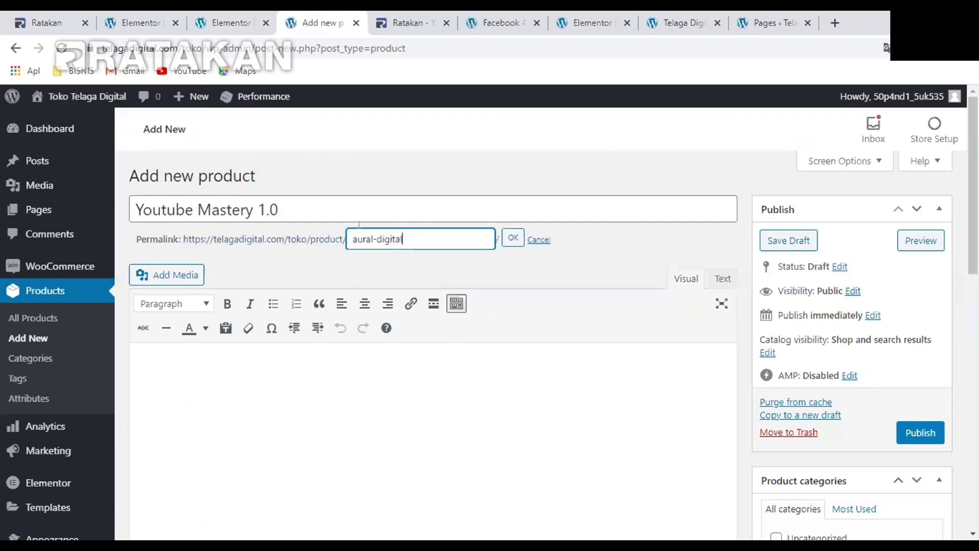
{"action": "key", "text": "ctrl+a"}
{"action": "key", "text": "ctrl+v"}
{"action": "left_click", "coordinate": [509, 238]}
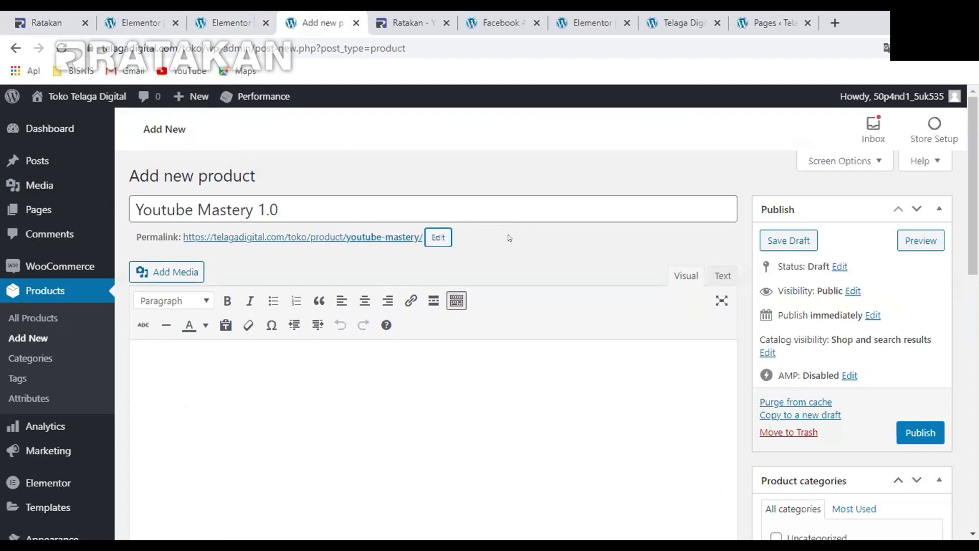
Copy the Ratakan description text from "Youtube Mastery 1.0, solusi dari setiap masalah di atas" through the list item "7. Ikhtiar langit."
{"action": "left_click", "coordinate": [408, 22]}
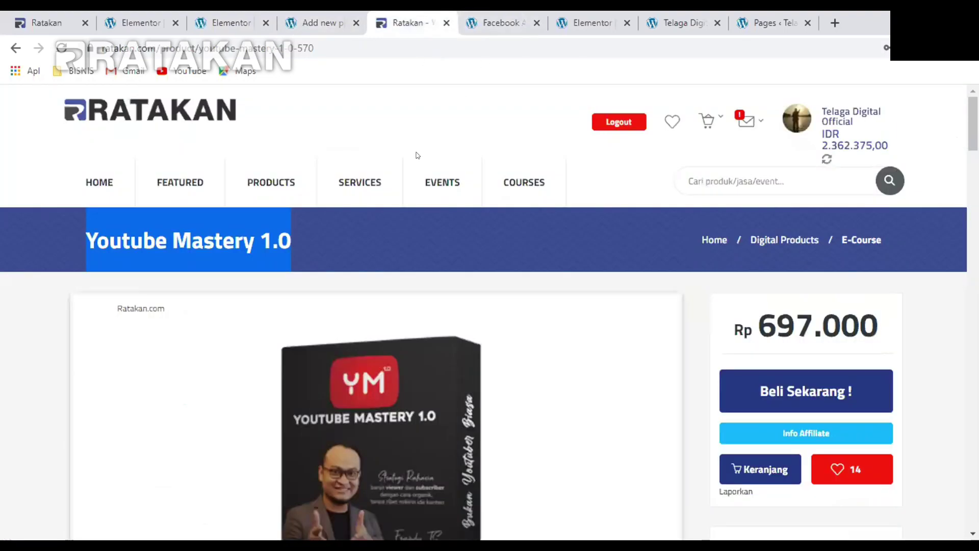
{"action": "scroll", "coordinate": [415, 153], "scroll_direction": "down", "scroll_amount": 9}
{"action": "scroll", "coordinate": [135, 292], "scroll_direction": "down", "scroll_amount": 4}
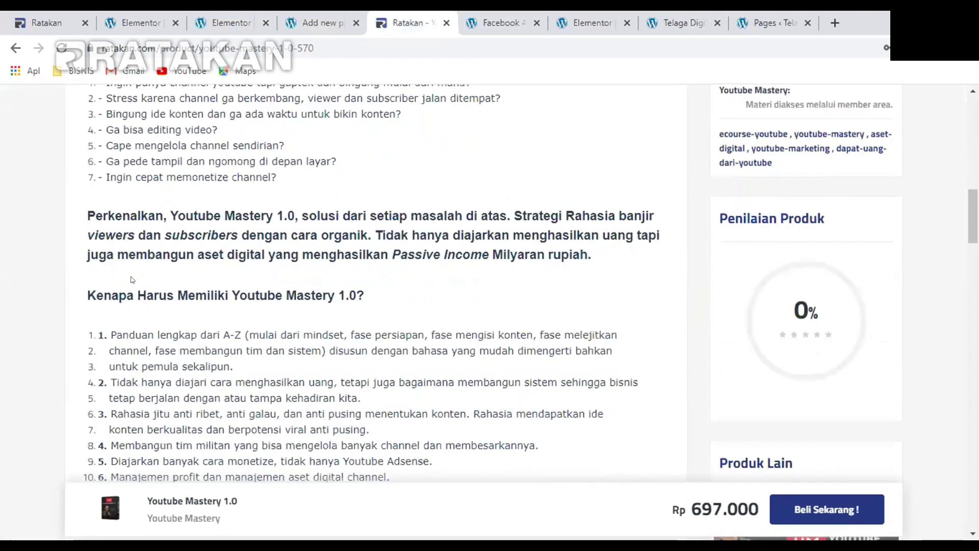
{"action": "left_click_drag", "start_coordinate": [170, 216], "coordinate": [88, 215]}
{"action": "key", "text": "shift+Up"}
{"action": "scroll", "coordinate": [520, 179], "scroll_direction": "up", "scroll_amount": 2}
{"action": "scroll", "coordinate": [371, 283], "scroll_direction": "down", "scroll_amount": 2}
{"action": "left_click", "coordinate": [168, 211]}
{"action": "left_click_drag", "start_coordinate": [198, 236], "coordinate": [434, 461]}
{"action": "key", "text": "ctrl+c"}
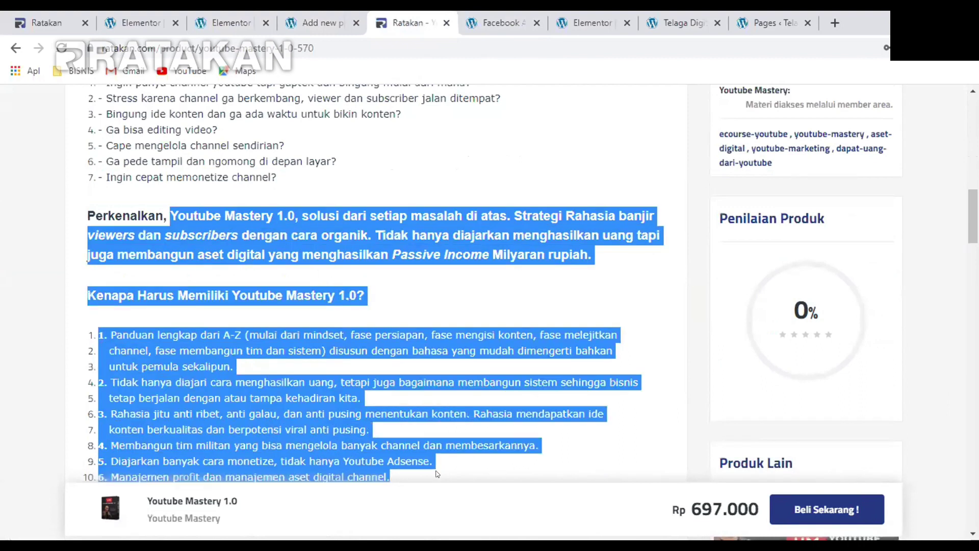
{"action": "scroll", "coordinate": [435, 445], "scroll_direction": "down", "scroll_amount": 3}
{"action": "key", "text": "shift+Down"}
{"action": "key", "text": "shift+Down"}
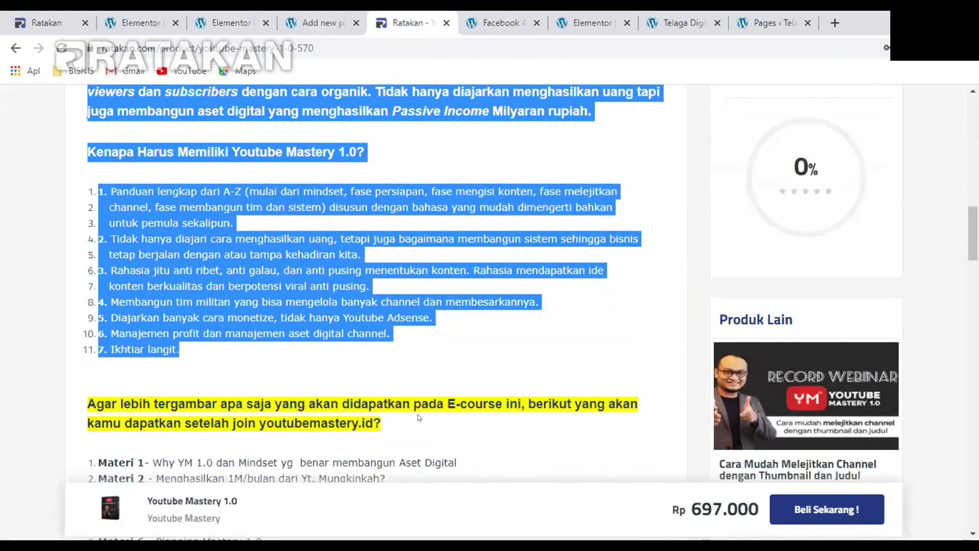
{"action": "right_click", "coordinate": [220, 300]}
{"action": "left_click", "coordinate": [245, 313]}
{"action": "left_click", "coordinate": [293, 13]}
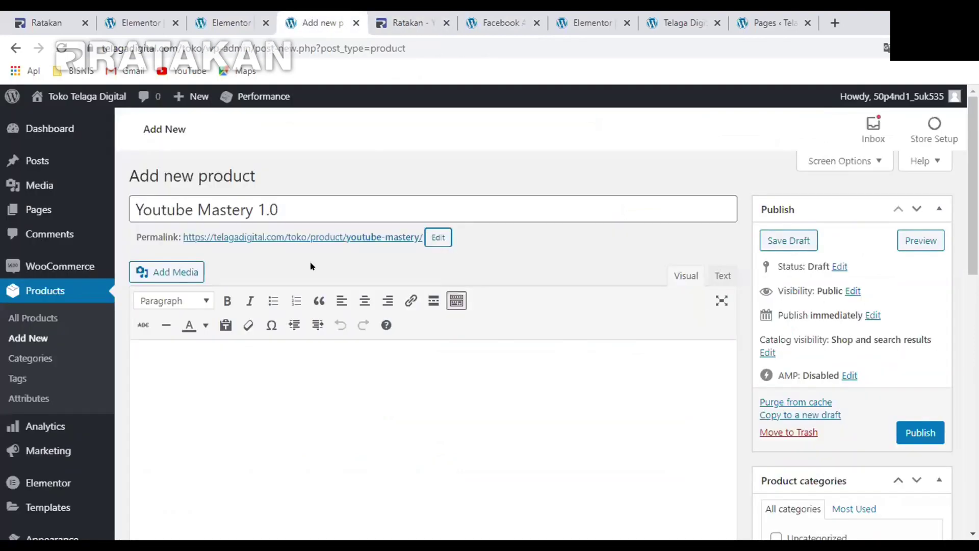
{"action": "scroll", "coordinate": [279, 314], "scroll_direction": "down", "scroll_amount": 3}
{"action": "left_click", "coordinate": [431, 16]}
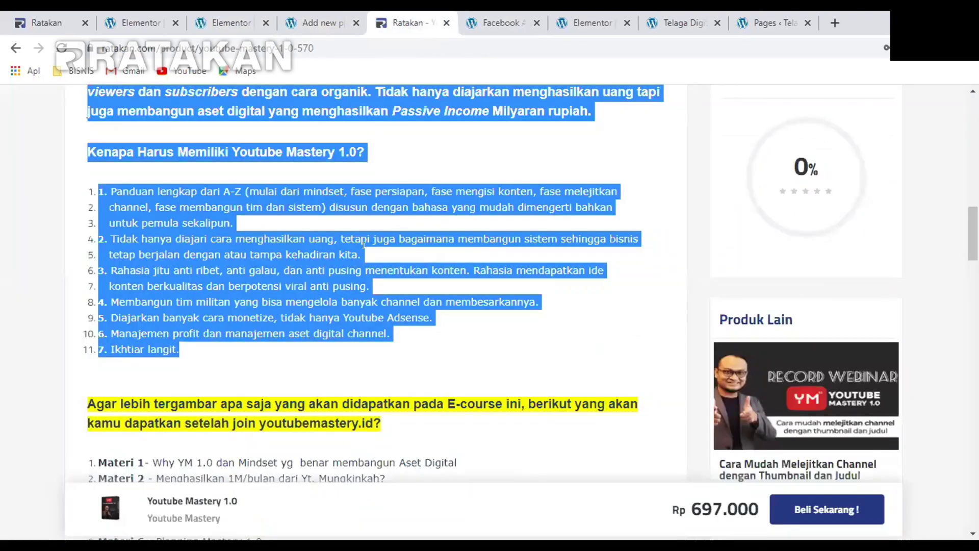
Paste the copied Ratakan text into the new product's description in the WooCommerce editor
{"action": "left_click", "coordinate": [344, 14]}
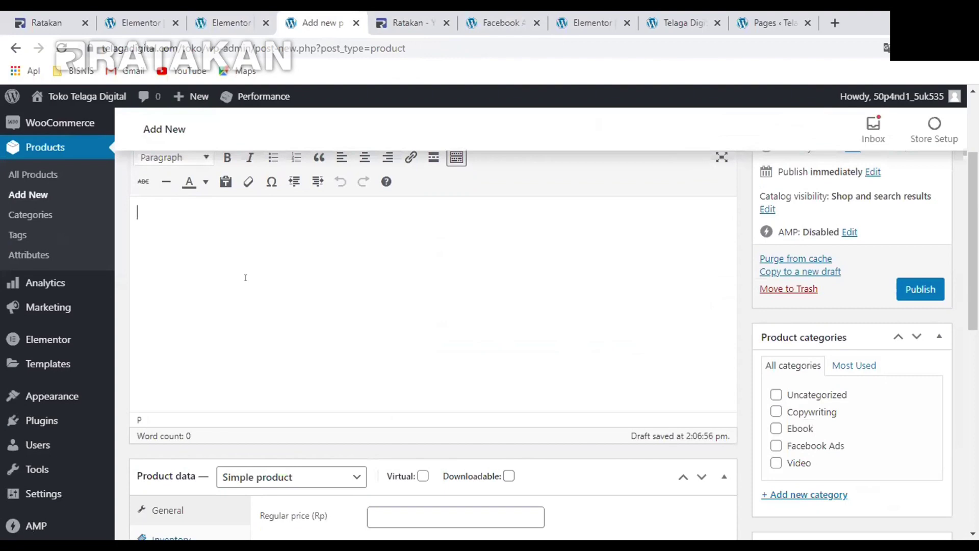
{"action": "key", "text": "ctrl+v"}
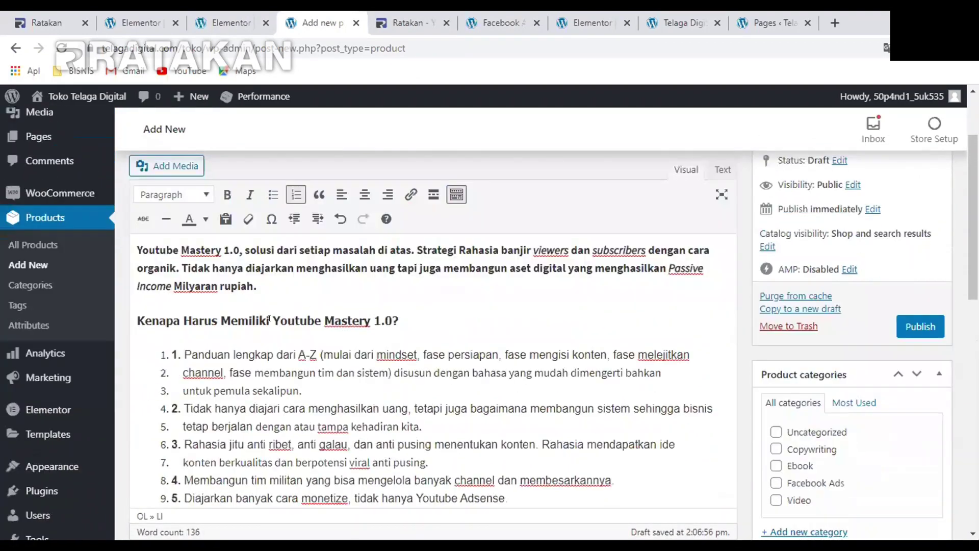
{"action": "scroll", "coordinate": [269, 320], "scroll_direction": "down", "scroll_amount": 3}
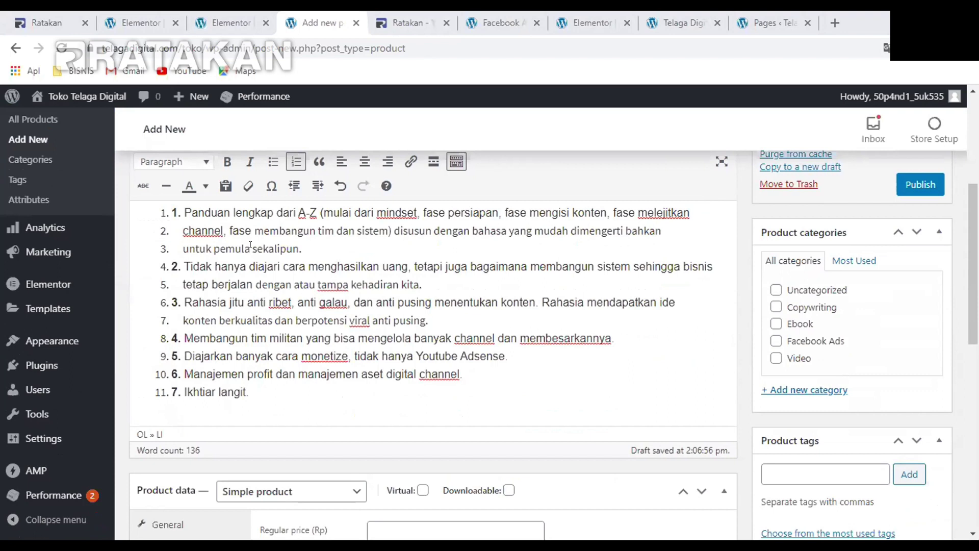
{"action": "scroll", "coordinate": [251, 245], "scroll_direction": "up", "scroll_amount": 3}
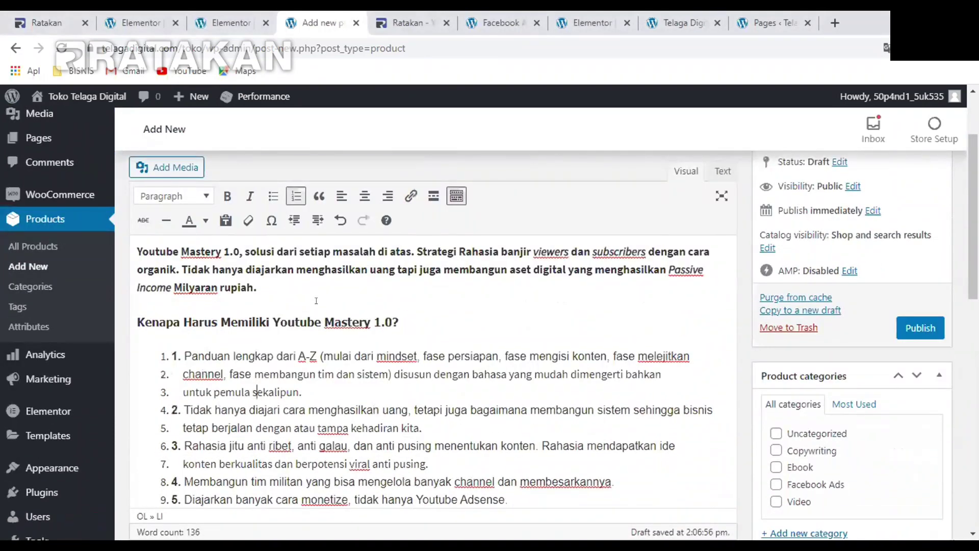
Replace the formatted description with the same text as plain text, without its list and bold formatting
{"action": "left_click", "coordinate": [316, 301]}
{"action": "key", "text": "ctrl+a"}
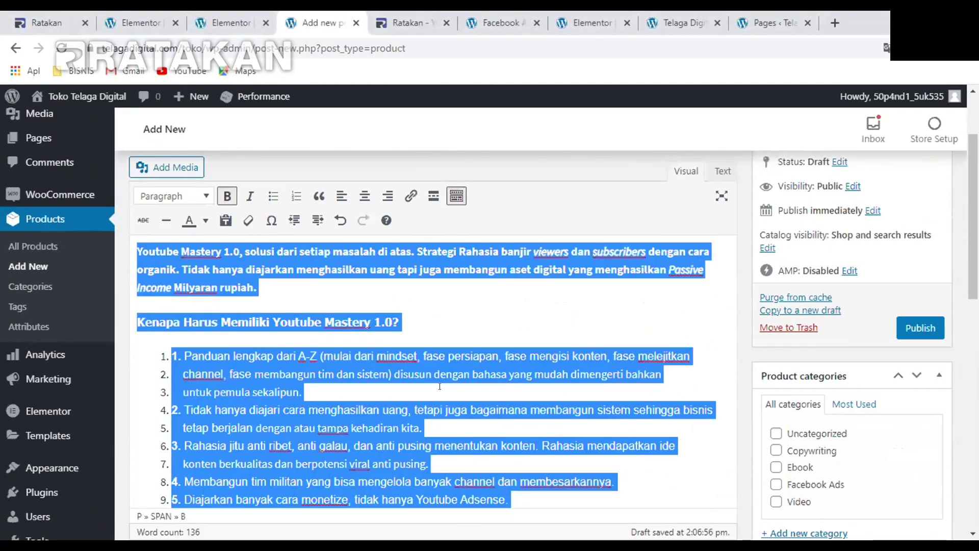
{"action": "left_click", "coordinate": [453, 443]}
{"action": "scroll", "coordinate": [314, 314], "scroll_direction": "down", "scroll_amount": 3}
{"action": "scroll", "coordinate": [440, 304], "scroll_direction": "up", "scroll_amount": 3}
{"action": "scroll", "coordinate": [440, 304], "scroll_direction": "down", "scroll_amount": 3}
{"action": "left_click_drag", "start_coordinate": [298, 373], "coordinate": [137, 251]}
{"action": "key", "text": "ctrl+z"}
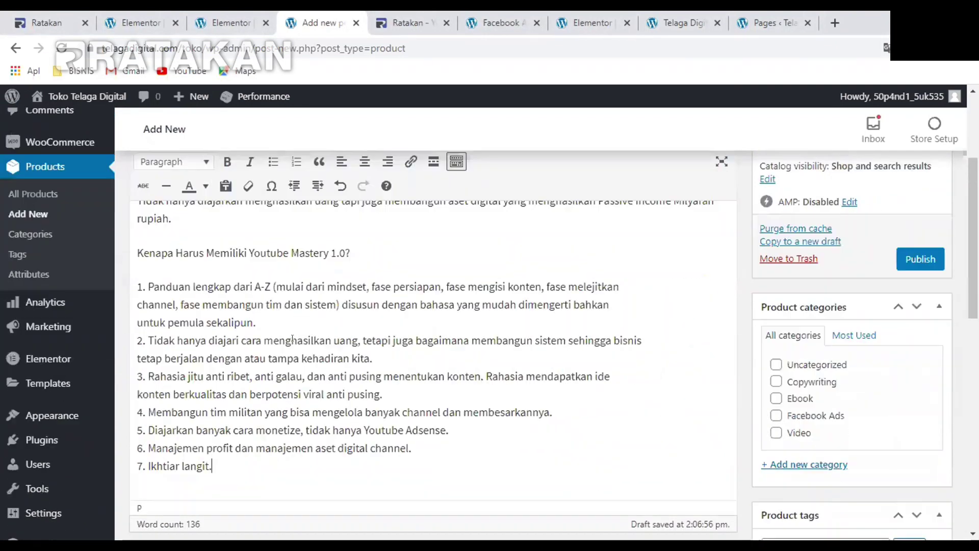
{"action": "scroll", "coordinate": [316, 329], "scroll_direction": "up", "scroll_amount": 3}
{"action": "scroll", "coordinate": [227, 269], "scroll_direction": "down", "scroll_amount": 3}
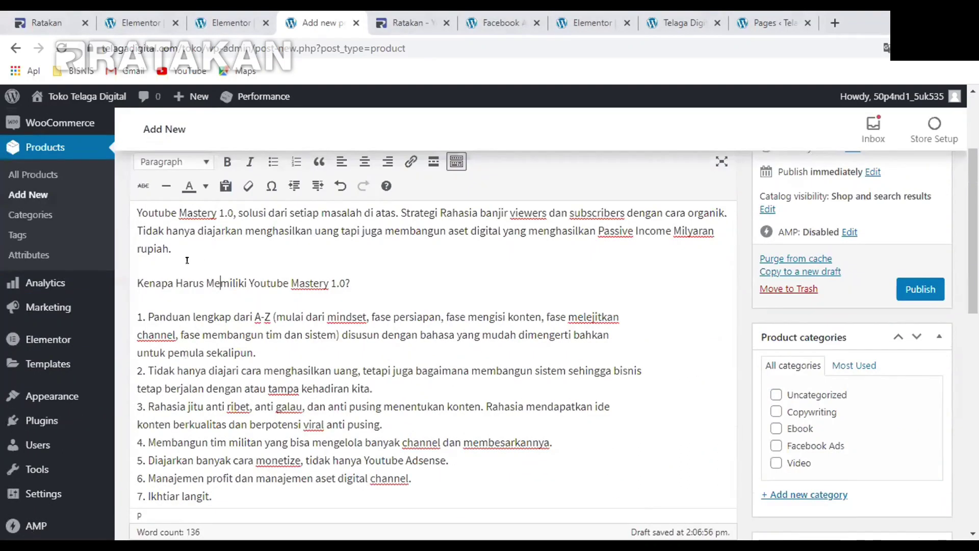
{"action": "scroll", "coordinate": [170, 260], "scroll_direction": "up", "scroll_amount": 2}
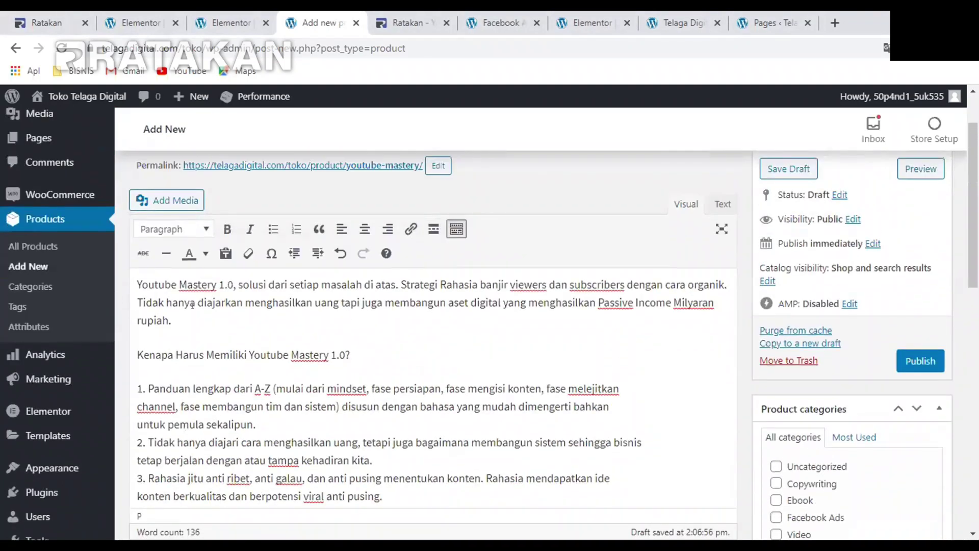
Bold the opening words "Youtube Mastery 1.0" and the line "Kenapa Harus Memiliki Youtube Mastery 1.0?" in the description
{"action": "left_click_drag", "start_coordinate": [233, 284], "coordinate": [122, 283]}
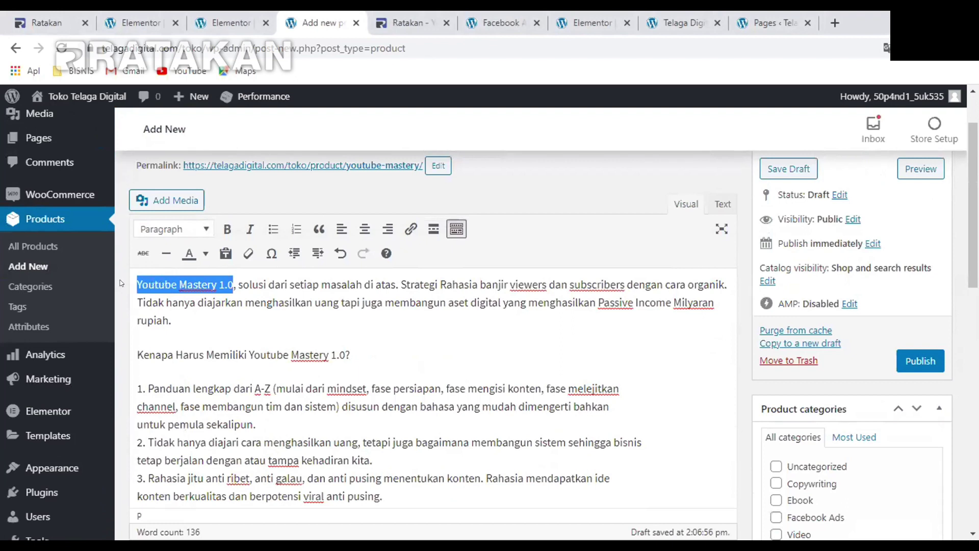
{"action": "key", "text": "ctrl+b"}
{"action": "left_click", "coordinate": [328, 354]}
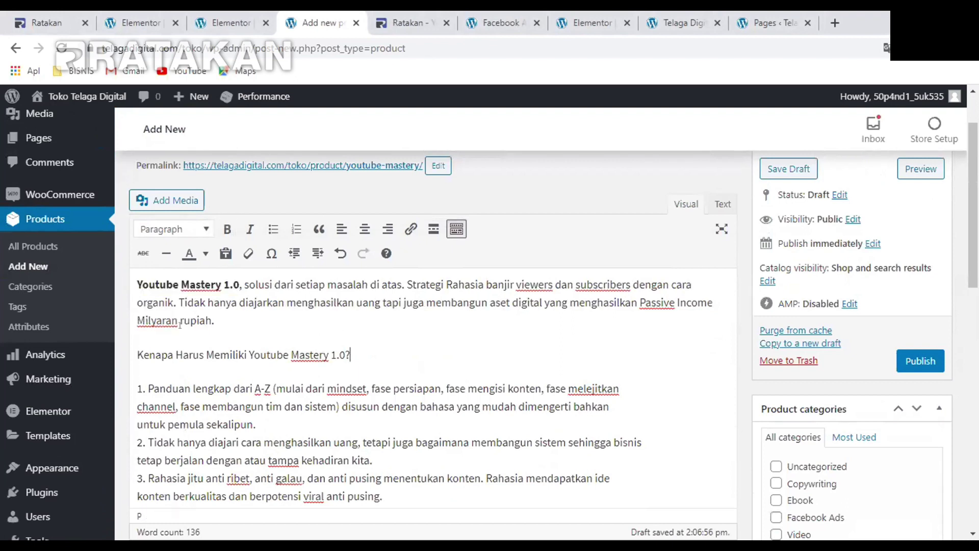
{"action": "key", "text": "shift+Home"}
{"action": "key", "text": "ctrl+b"}
{"action": "scroll", "coordinate": [248, 350], "scroll_direction": "down", "scroll_amount": 5}
{"action": "scroll", "coordinate": [153, 302], "scroll_direction": "up", "scroll_amount": 4}
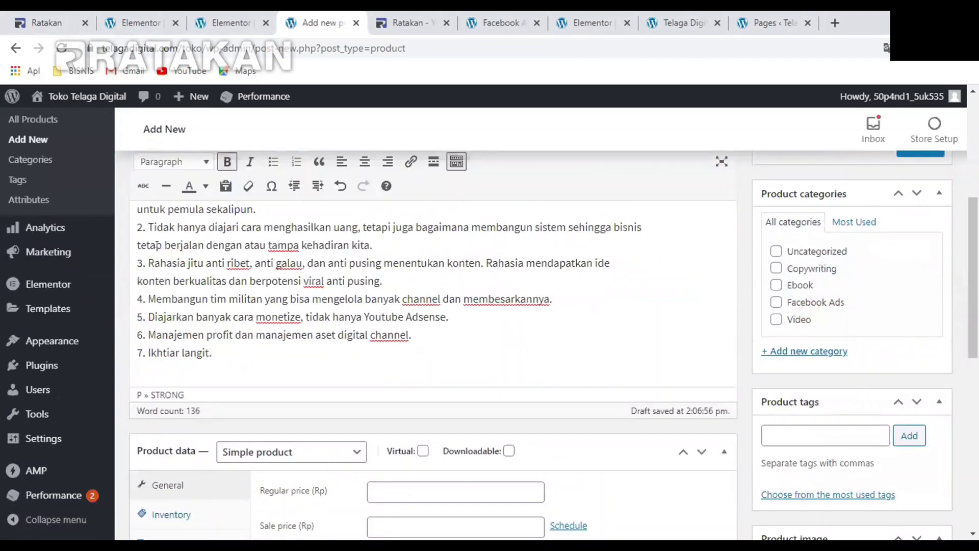
{"action": "left_click", "coordinate": [144, 313]}
{"action": "scroll", "coordinate": [145, 313], "scroll_direction": "down", "scroll_amount": 2}
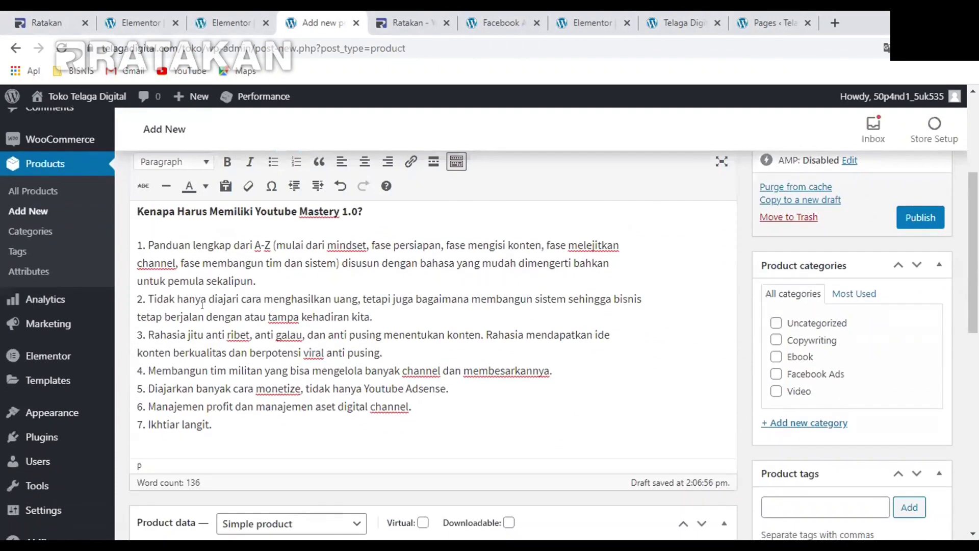
Copy the course contents list from "Materi 1" through "Materi 40 - Penutup" on the Ratakan product page
{"action": "left_click", "coordinate": [408, 22]}
{"action": "left_click", "coordinate": [425, 257]}
{"action": "scroll", "coordinate": [328, 229], "scroll_direction": "down", "scroll_amount": 5}
{"action": "scroll", "coordinate": [227, 260], "scroll_direction": "up", "scroll_amount": 3}
{"action": "scroll", "coordinate": [228, 260], "scroll_direction": "down", "scroll_amount": 1}
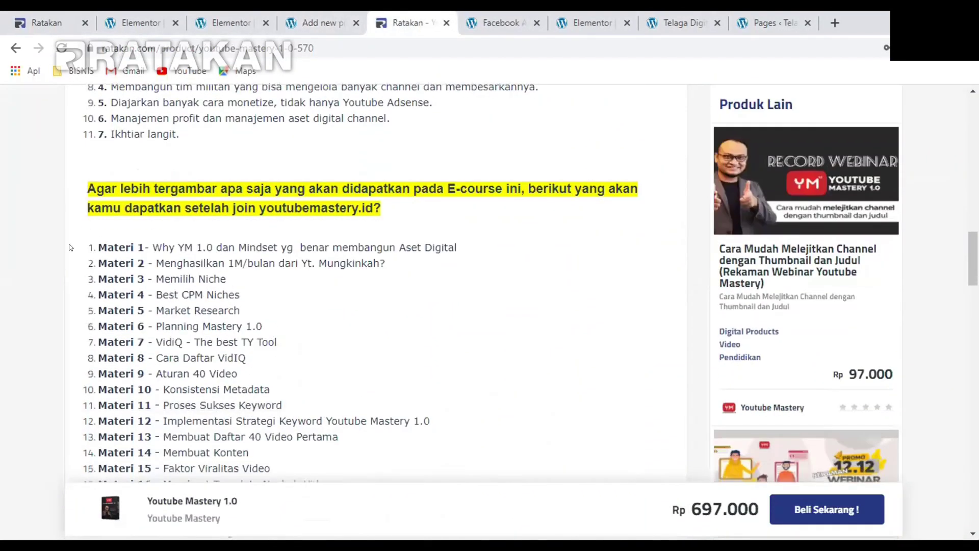
{"action": "left_click_drag", "start_coordinate": [92, 246], "coordinate": [278, 343]}
{"action": "left_click_drag", "start_coordinate": [327, 418], "coordinate": [327, 473]}
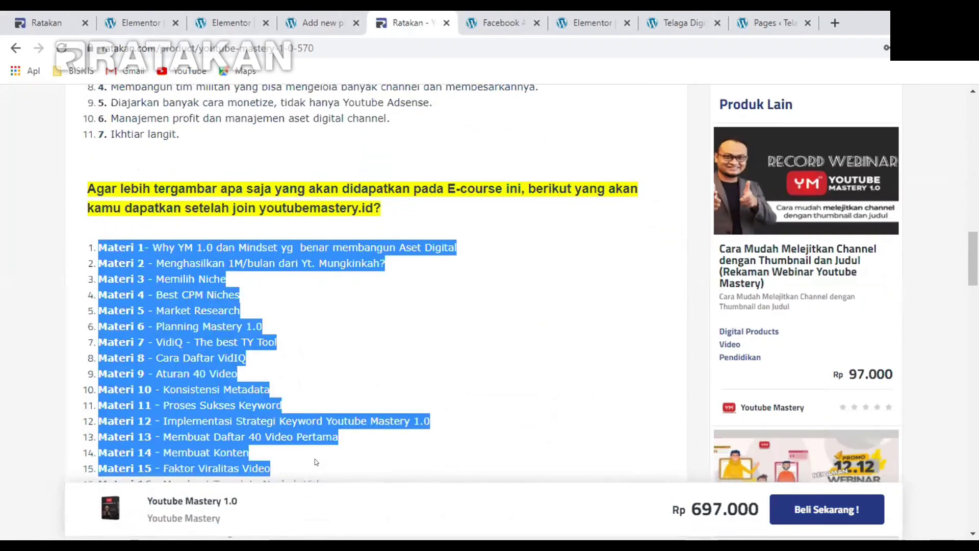
{"action": "scroll", "coordinate": [316, 462], "scroll_direction": "down", "scroll_amount": 10}
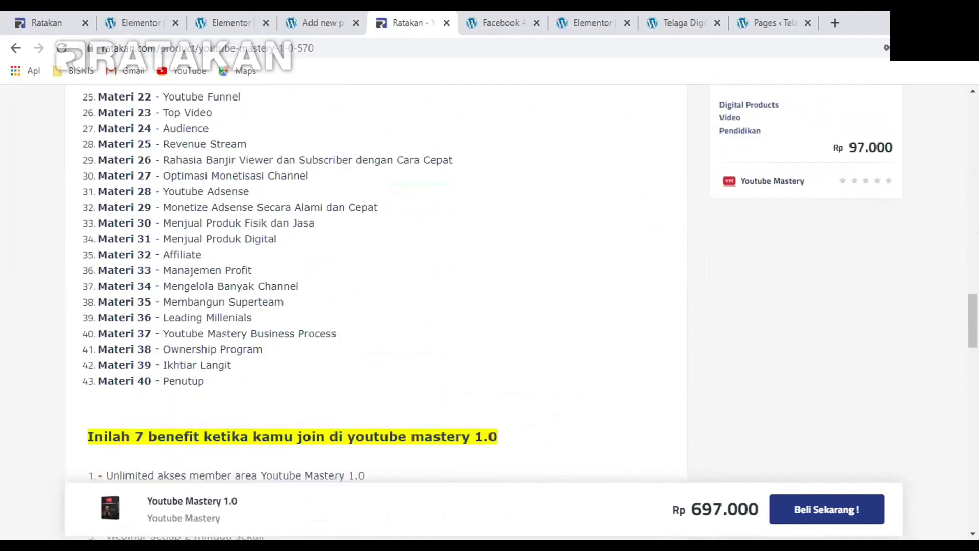
{"action": "scroll", "coordinate": [225, 337], "scroll_direction": "up", "scroll_amount": 3}
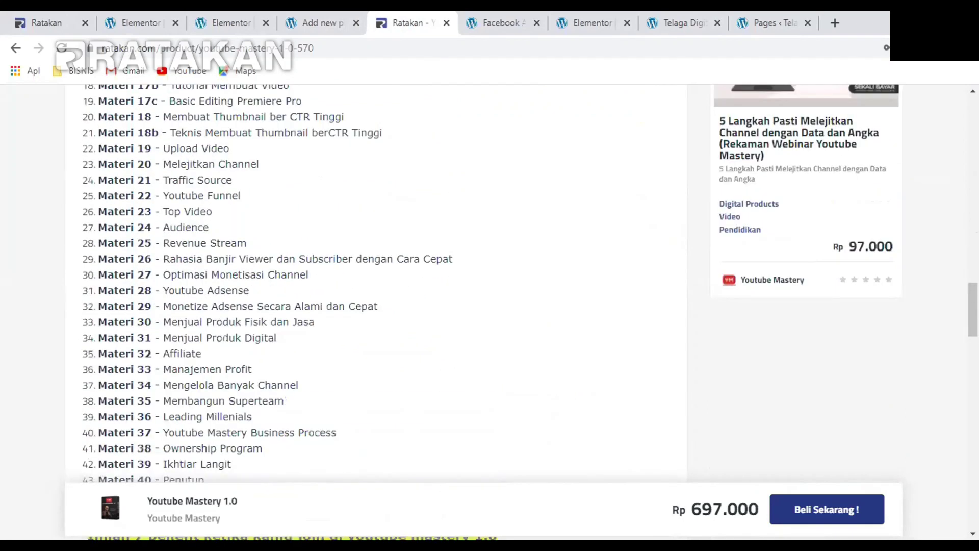
{"action": "scroll", "coordinate": [225, 337], "scroll_direction": "up", "scroll_amount": 1}
{"action": "left_click", "coordinate": [224, 337], "text": "shift"}
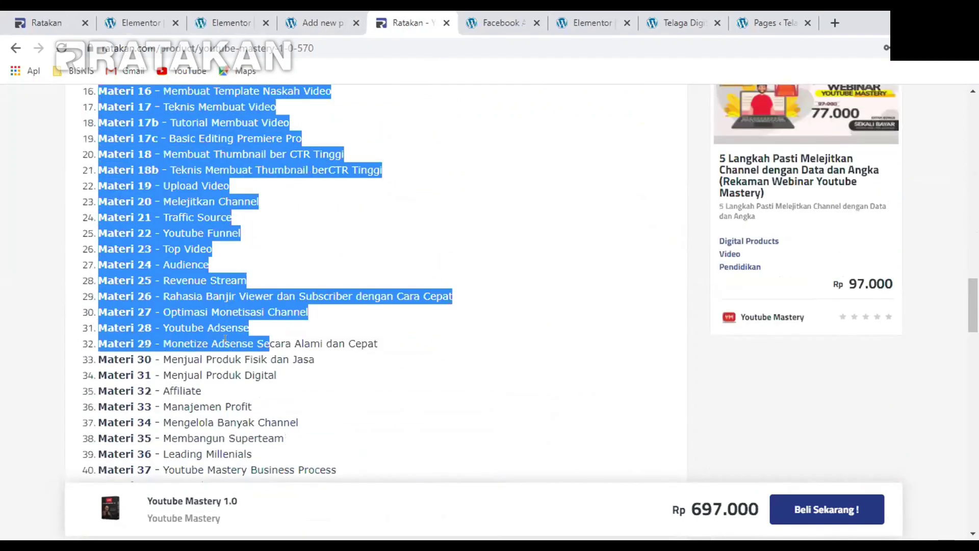
{"action": "key", "text": "shift+Down"}
{"action": "key", "text": "shift+Down"}
{"action": "key", "text": "shift+Down"}
{"action": "key", "text": "shift+Down"}
{"action": "key", "text": "shift+Down"}
{"action": "key", "text": "shift+Down"}
{"action": "key", "text": "shift+Down"}
{"action": "key", "text": "shift+Down"}
{"action": "key", "text": "shift+Down"}
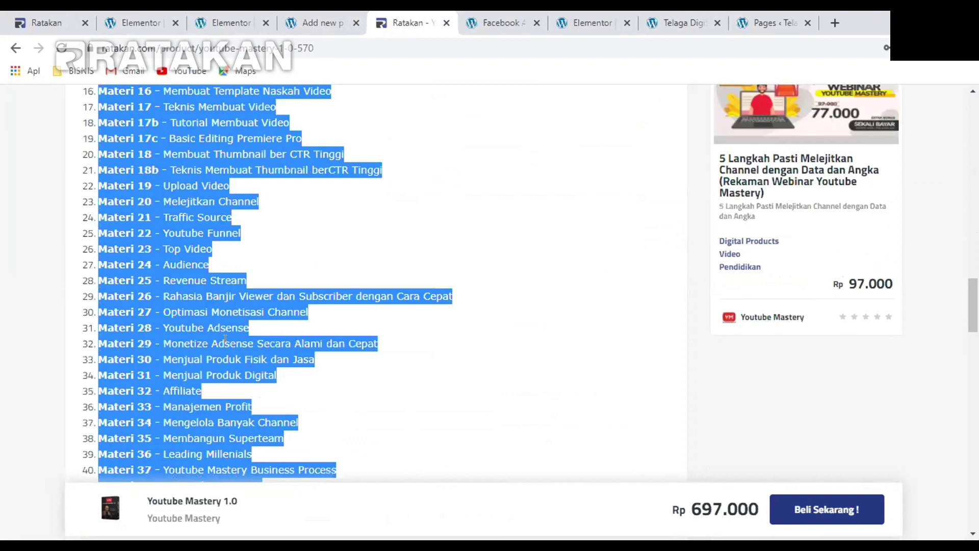
{"action": "scroll", "coordinate": [225, 337], "scroll_direction": "down", "scroll_amount": 3}
{"action": "key", "text": "shift+Down"}
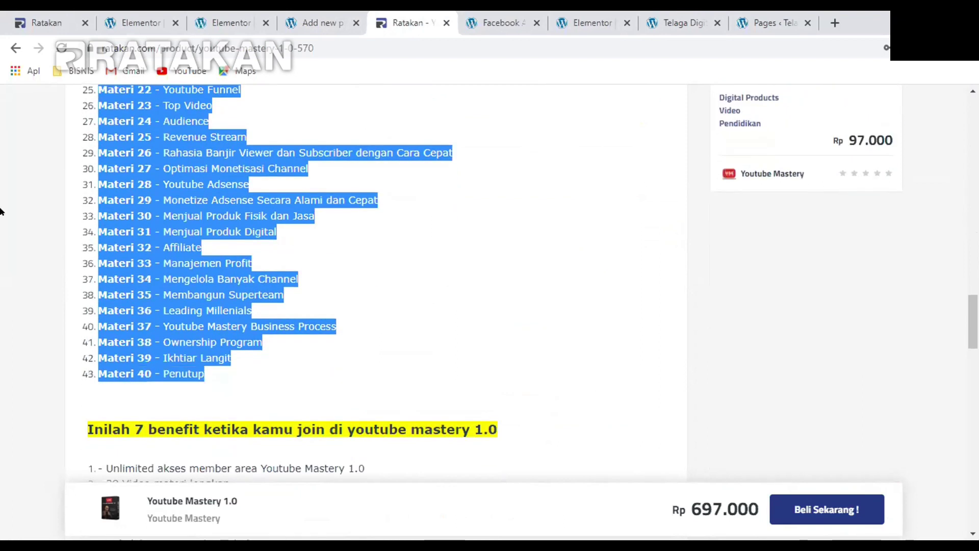
{"action": "right_click", "coordinate": [230, 175]}
{"action": "left_click", "coordinate": [258, 184]}
{"action": "scroll", "coordinate": [153, 459], "scroll_direction": "up", "scroll_amount": 18}
{"action": "scroll", "coordinate": [153, 466], "scroll_direction": "down", "scroll_amount": 5}
{"action": "scroll", "coordinate": [154, 467], "scroll_direction": "down", "scroll_amount": 2}
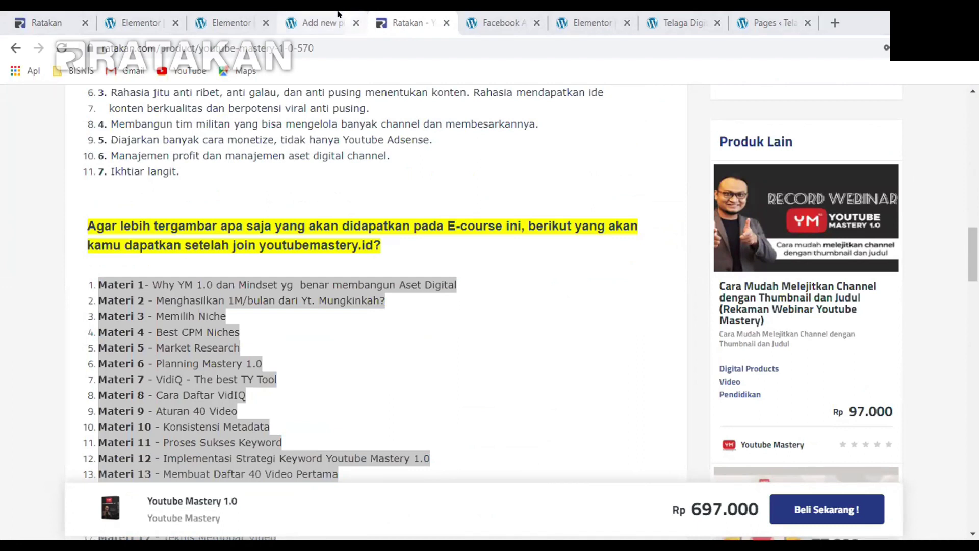
Add the line "Apa Saja Materi yang Dibahas?" below "7. Ikhtiar langit." in the product description and paste the copied Materi list under it
{"action": "left_click", "coordinate": [239, 22]}
{"action": "scroll", "coordinate": [353, 387], "scroll_direction": "up", "scroll_amount": 3}
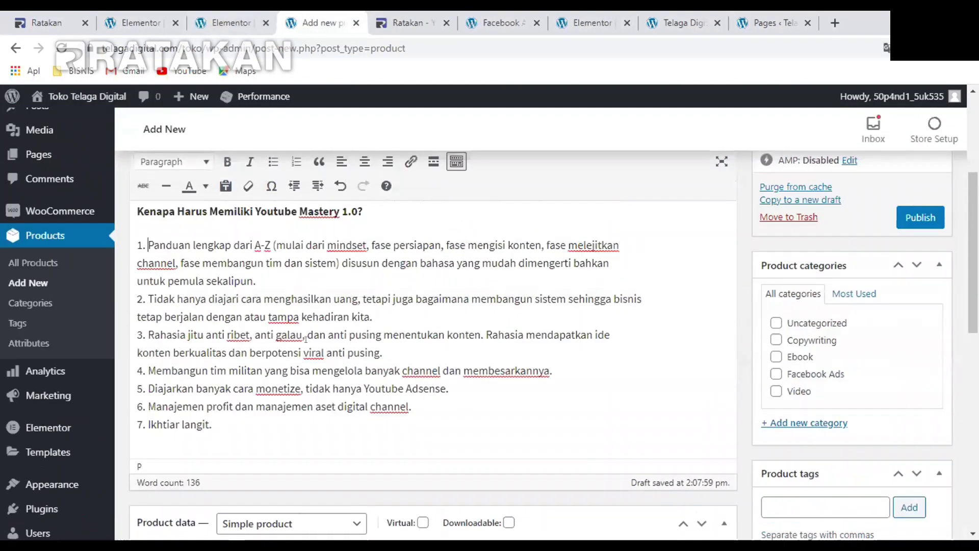
{"action": "left_click", "coordinate": [258, 413]}
{"action": "key", "text": "Return"}
{"action": "key", "text": "Return"}
{"action": "key", "text": "Return"}
{"action": "key", "text": "Return"}
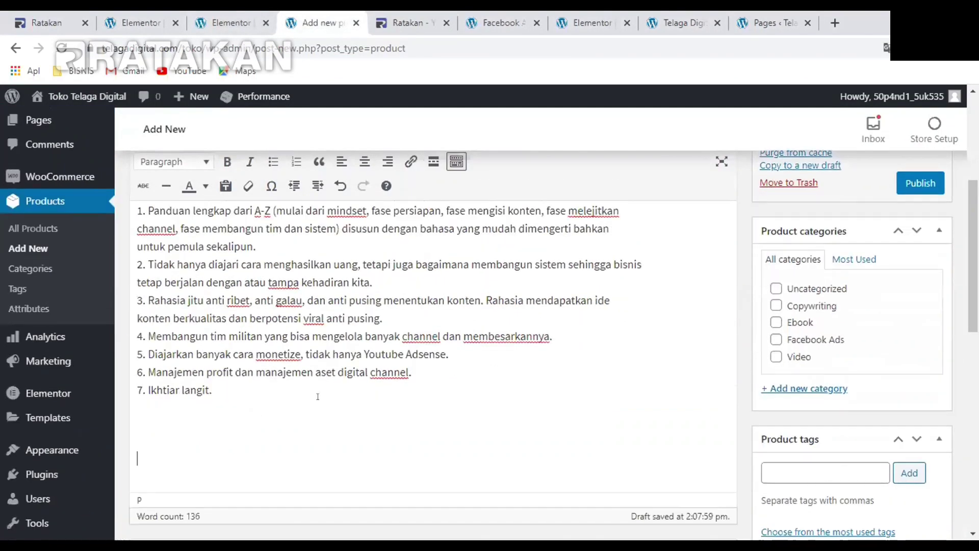
{"action": "scroll", "coordinate": [338, 348], "scroll_direction": "down", "scroll_amount": 3}
{"action": "type", "text": "Apa "}
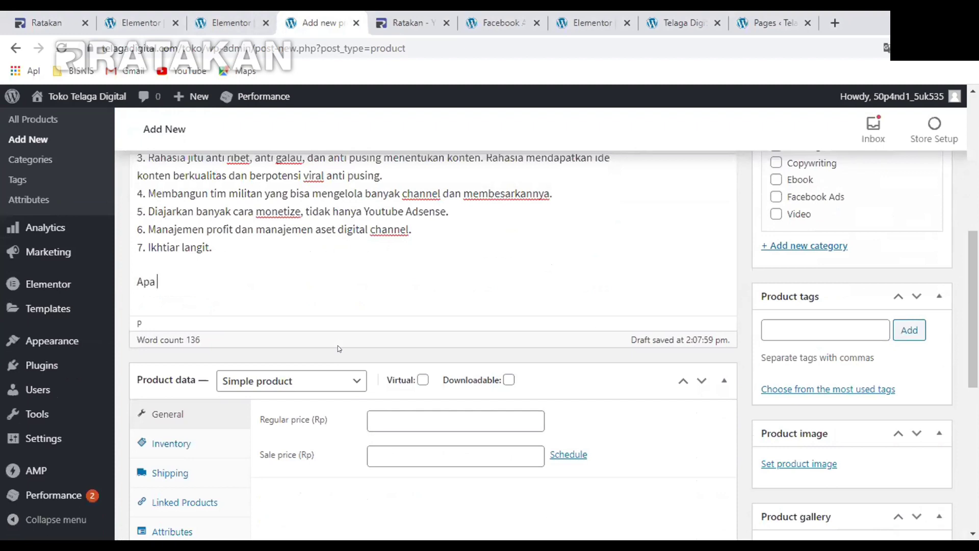
{"action": "type", "text": "Saja Materi yang Dibahas"}
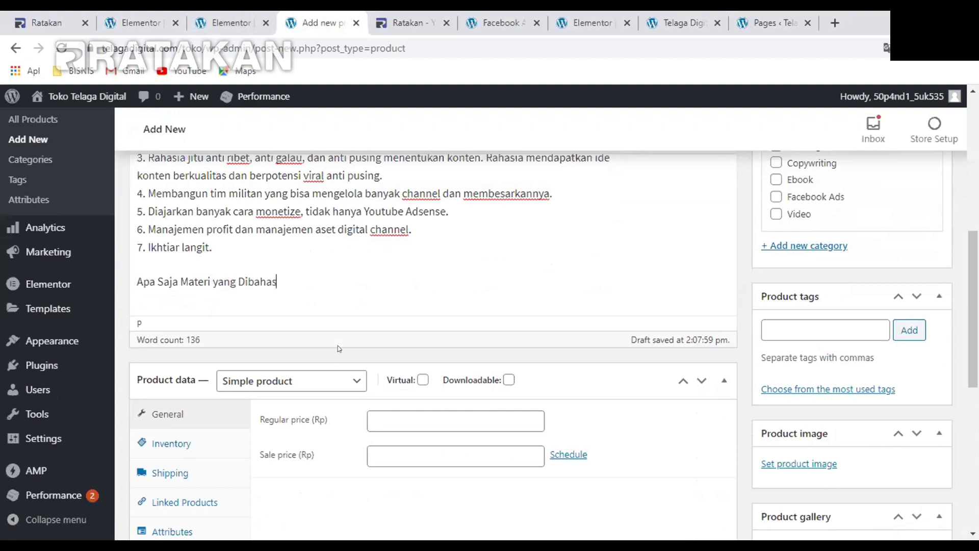
{"action": "type", "text": "?"}
{"action": "key", "text": "Return"}
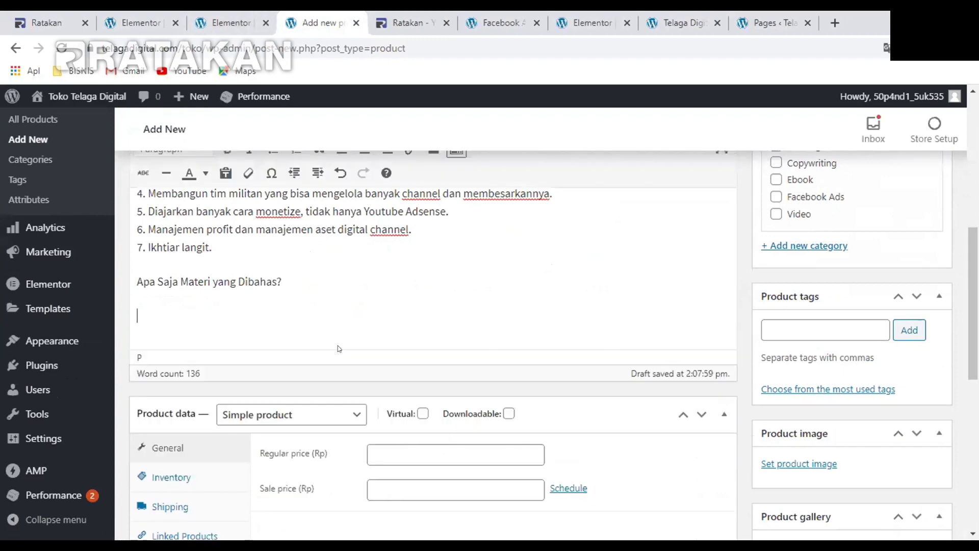
{"action": "key", "text": "ctrl+v"}
{"action": "scroll", "coordinate": [260, 359], "scroll_direction": "up", "scroll_amount": 5}
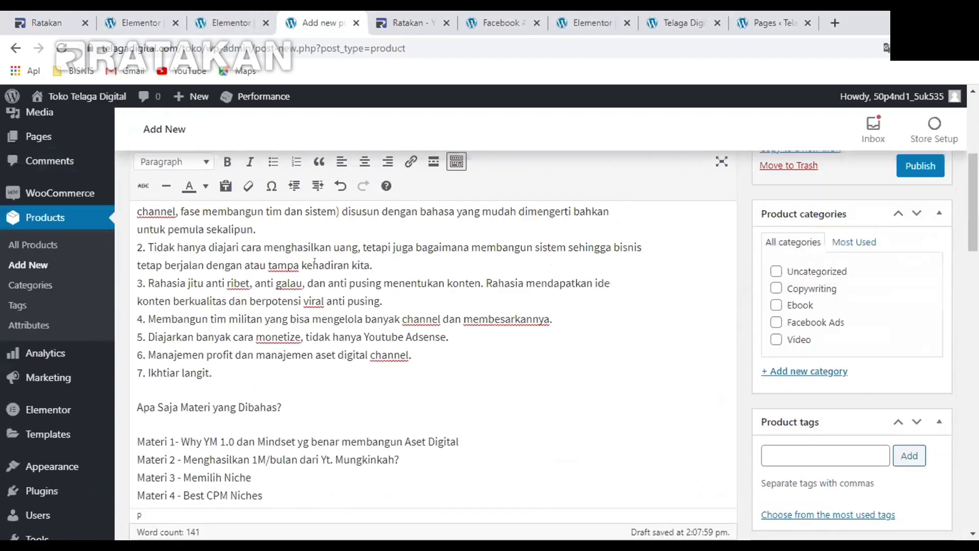
Format the line "Apa Saja Materi yang Dibahas?" as a bold Heading 3
{"action": "scroll", "coordinate": [270, 354], "scroll_direction": "down", "scroll_amount": 1}
{"action": "left_click_drag", "start_coordinate": [293, 353], "coordinate": [107, 344]}
{"action": "key", "text": "ctrl+b"}
{"action": "scroll", "coordinate": [303, 363], "scroll_direction": "up", "scroll_amount": 2}
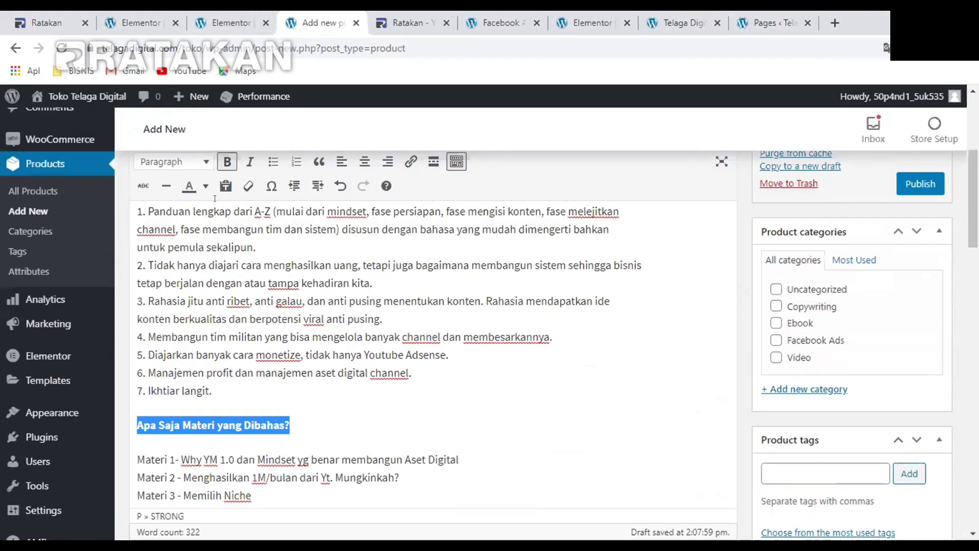
{"action": "left_click", "coordinate": [189, 164]}
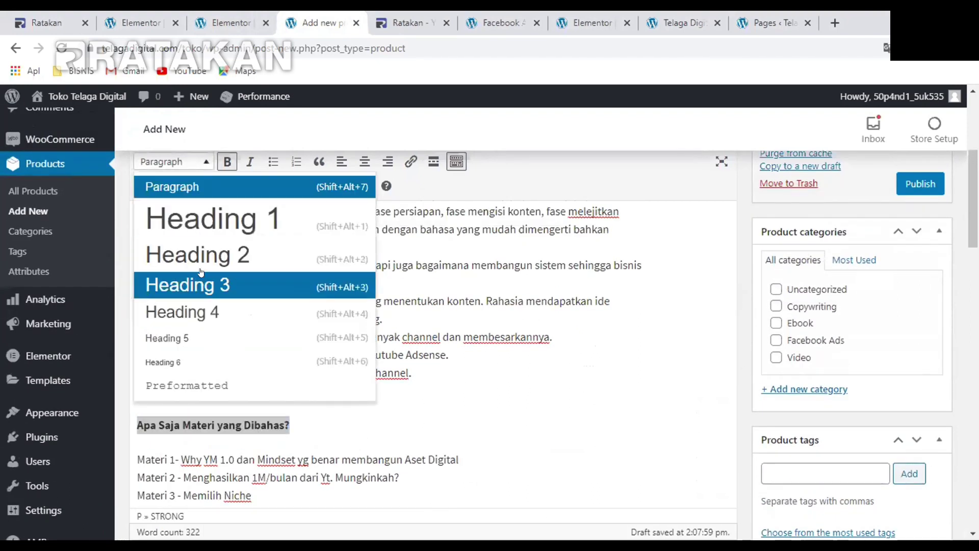
{"action": "left_click", "coordinate": [337, 284]}
{"action": "scroll", "coordinate": [421, 338], "scroll_direction": "down", "scroll_amount": 3}
{"action": "left_click", "coordinate": [421, 339]}
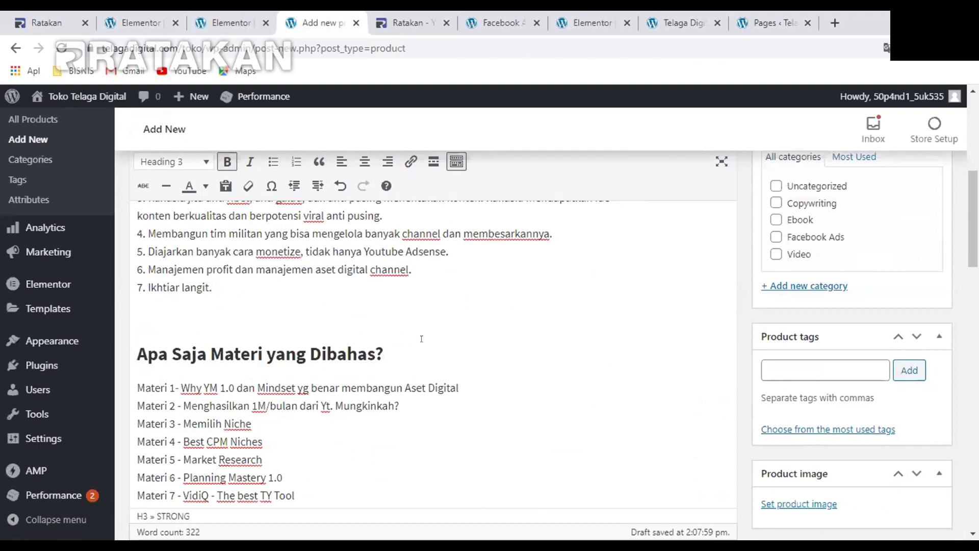
Review the whole product description, from the Materi list up to the product name and permalink
{"action": "scroll", "coordinate": [403, 331], "scroll_direction": "down", "scroll_amount": 12}
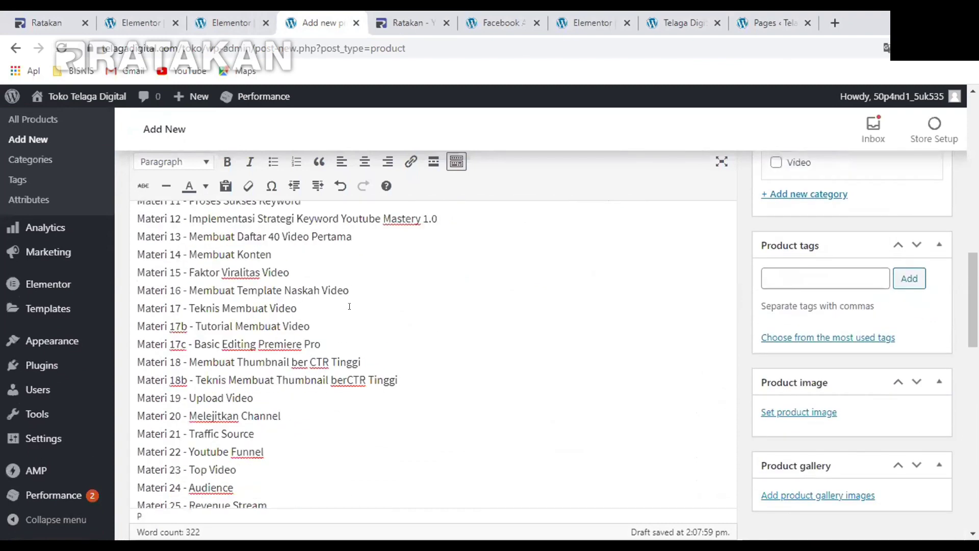
{"action": "scroll", "coordinate": [364, 317], "scroll_direction": "down", "scroll_amount": 9}
{"action": "scroll", "coordinate": [363, 317], "scroll_direction": "up", "scroll_amount": 10}
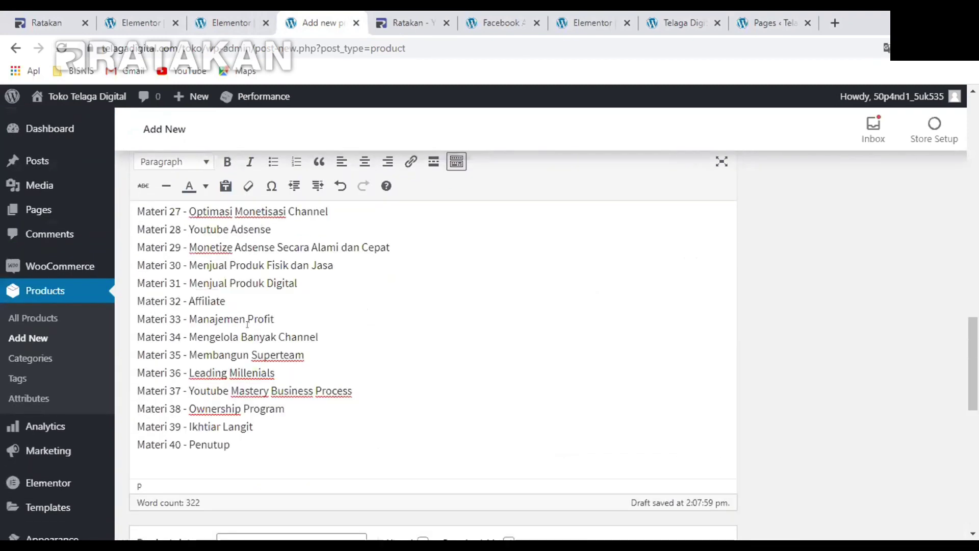
{"action": "left_click", "coordinate": [248, 340]}
{"action": "scroll", "coordinate": [247, 341], "scroll_direction": "up", "scroll_amount": 9}
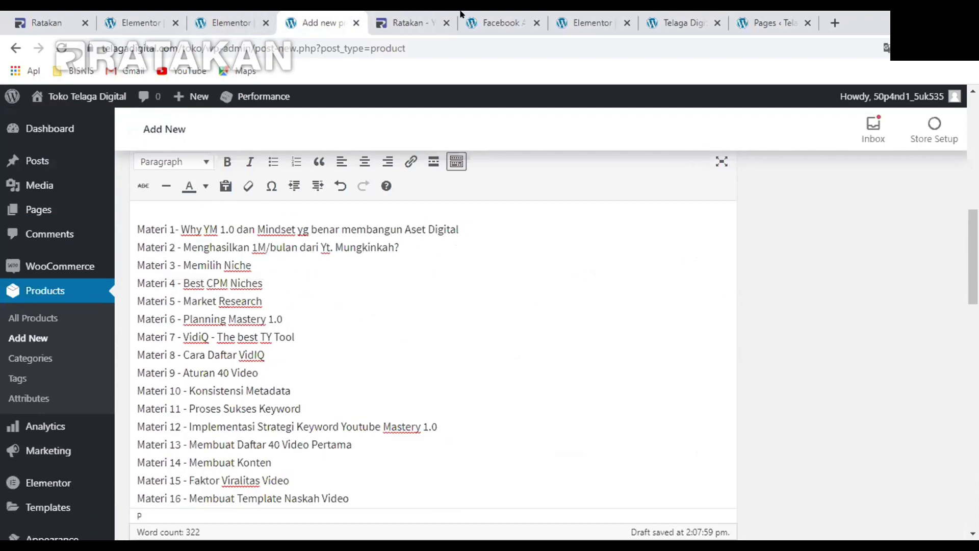
{"action": "scroll", "coordinate": [268, 268], "scroll_direction": "up", "scroll_amount": 10}
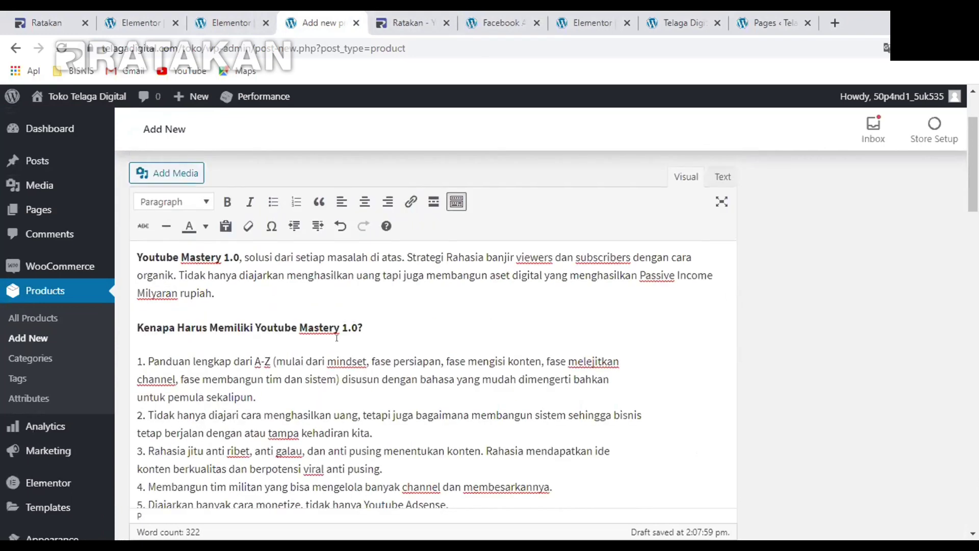
{"action": "scroll", "coordinate": [612, 283], "scroll_direction": "down", "scroll_amount": 4}
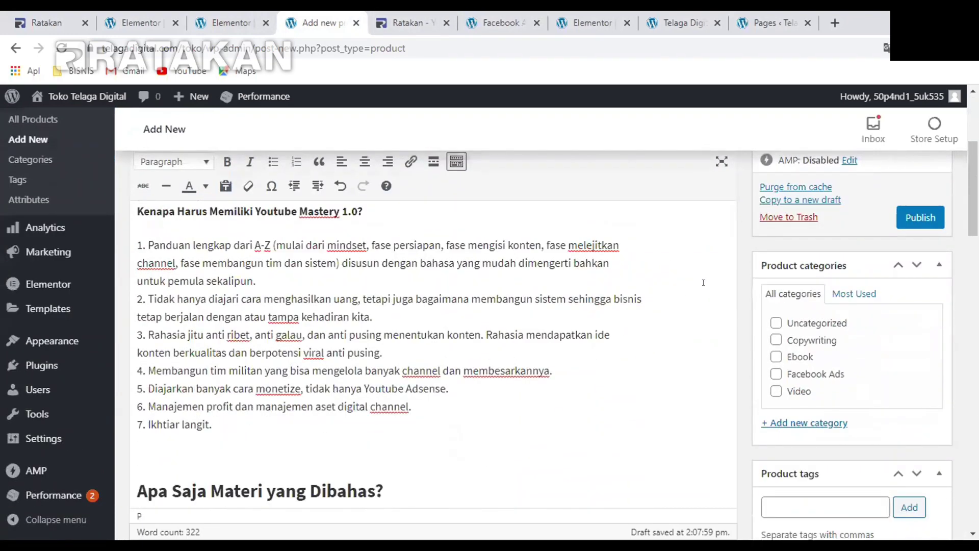
{"action": "scroll", "coordinate": [507, 223], "scroll_direction": "up", "scroll_amount": 4}
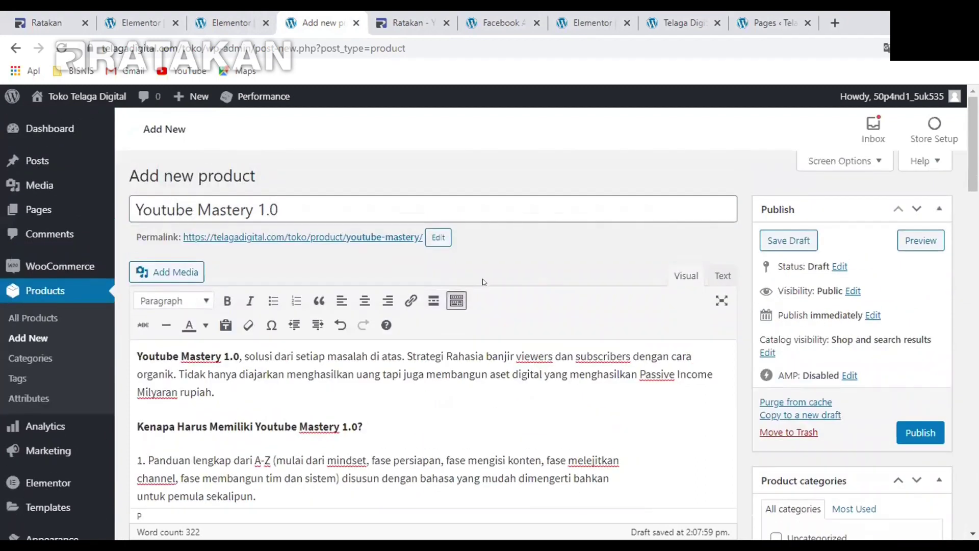
Check the product form's most used categories, then examine the Jenis Produk and Pilih Kategori sections of the store page in Elementor
{"action": "scroll", "coordinate": [223, 211], "scroll_direction": "down", "scroll_amount": 4}
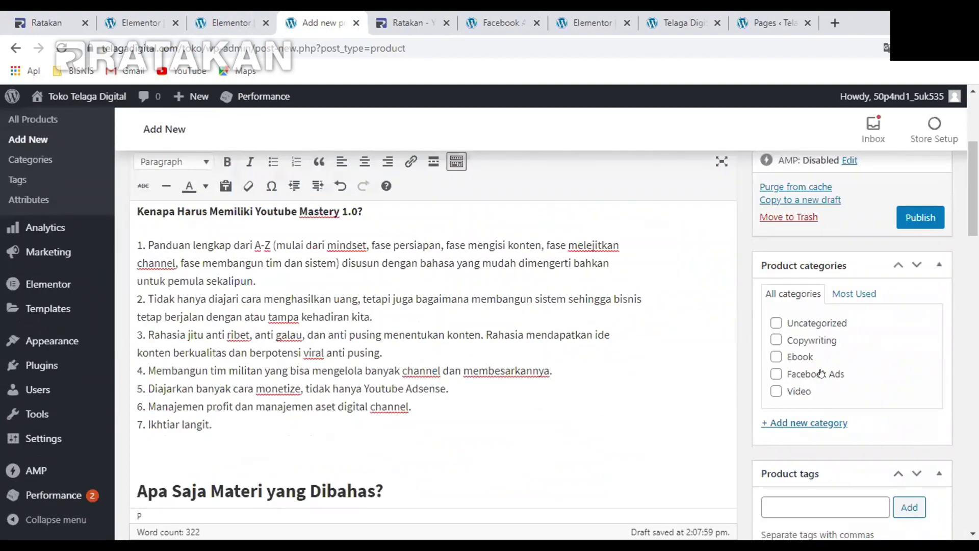
{"action": "left_click", "coordinate": [842, 222]}
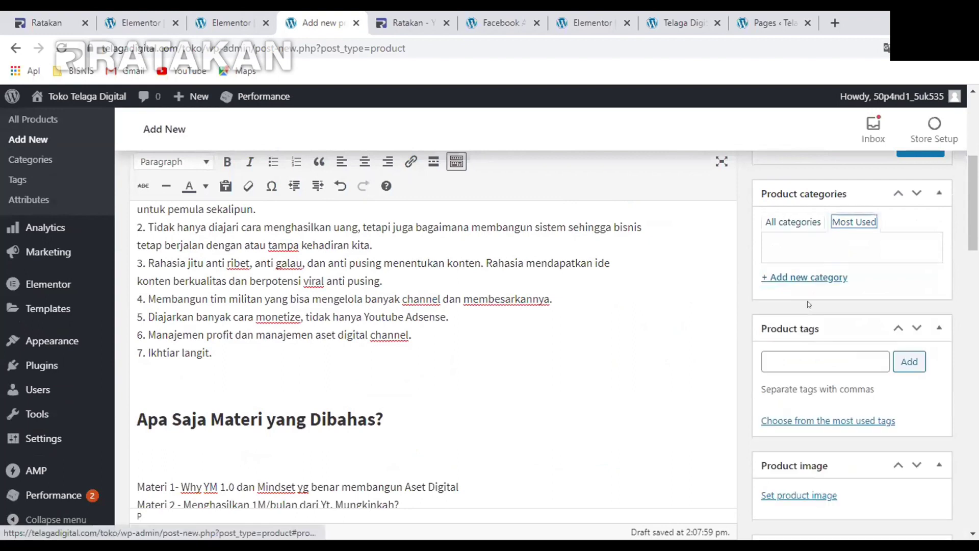
{"action": "left_click", "coordinate": [405, 15]}
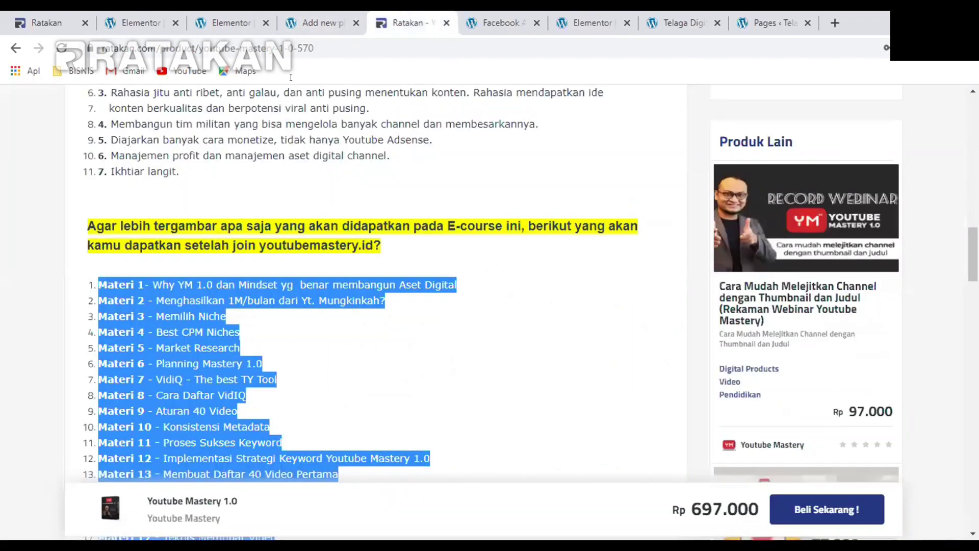
{"action": "left_click", "coordinate": [254, 15]}
{"action": "scroll", "coordinate": [396, 177], "scroll_direction": "down", "scroll_amount": 7}
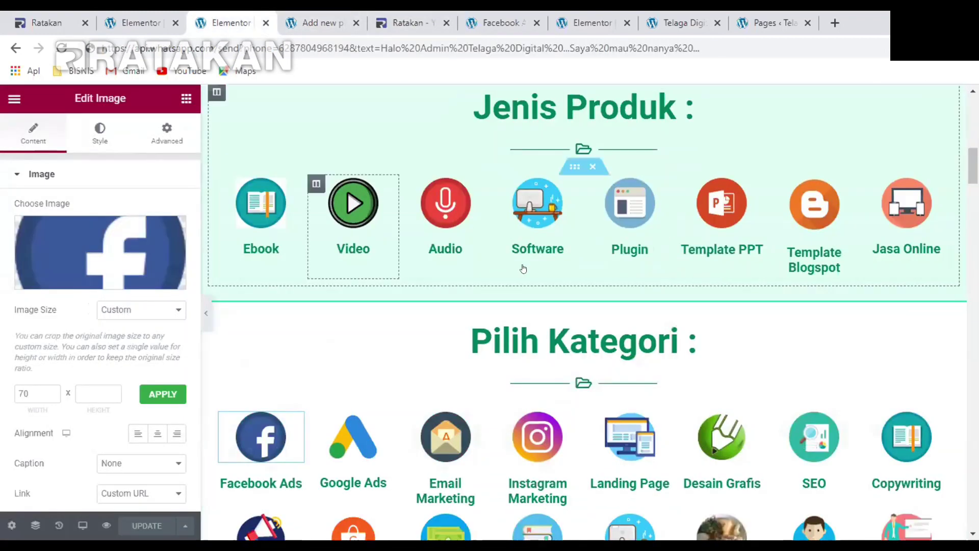
{"action": "scroll", "coordinate": [637, 237], "scroll_direction": "down", "scroll_amount": 4}
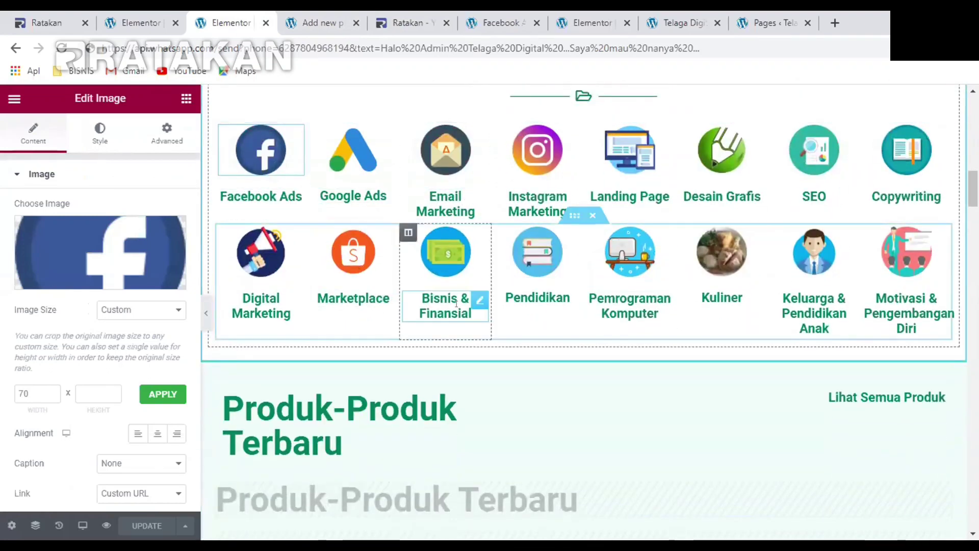
{"action": "scroll", "coordinate": [866, 295], "scroll_direction": "up", "scroll_amount": 1}
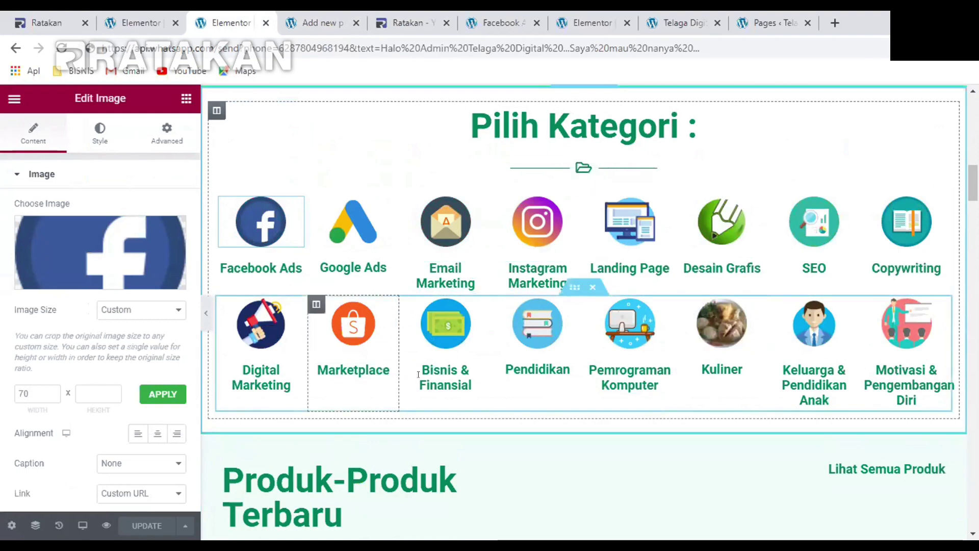
{"action": "scroll", "coordinate": [530, 374], "scroll_direction": "up", "scroll_amount": 2}
{"action": "scroll", "coordinate": [531, 374], "scroll_direction": "up", "scroll_amount": 1}
{"action": "scroll", "coordinate": [417, 312], "scroll_direction": "down", "scroll_amount": 1}
{"action": "scroll", "coordinate": [417, 312], "scroll_direction": "up", "scroll_amount": 1}
{"action": "left_click", "coordinate": [356, 245]}
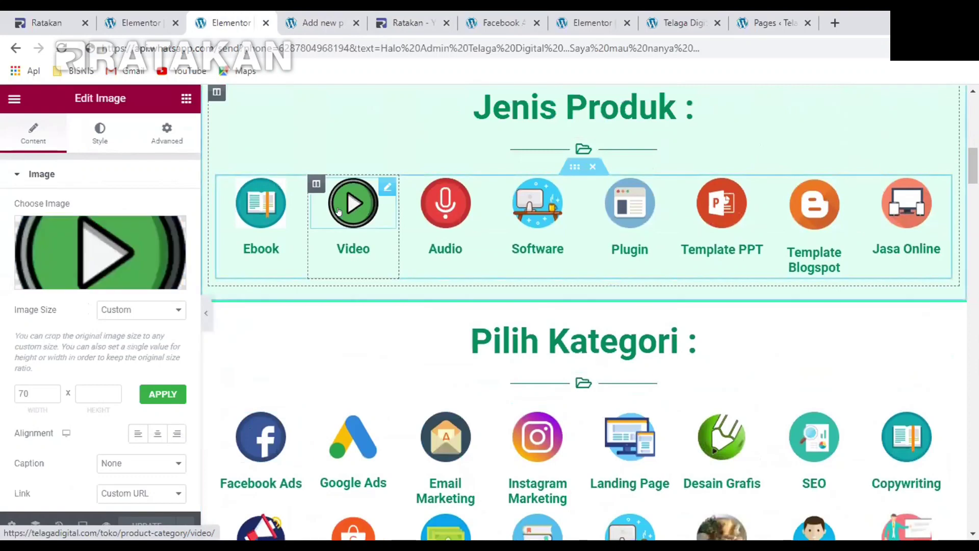
Review the product information and tags for Youtube Mastery 1.0 on its Ratakan product page
{"action": "left_click", "coordinate": [380, 19]}
{"action": "scroll", "coordinate": [683, 246], "scroll_direction": "up", "scroll_amount": 5}
{"action": "scroll", "coordinate": [711, 276], "scroll_direction": "up", "scroll_amount": 1}
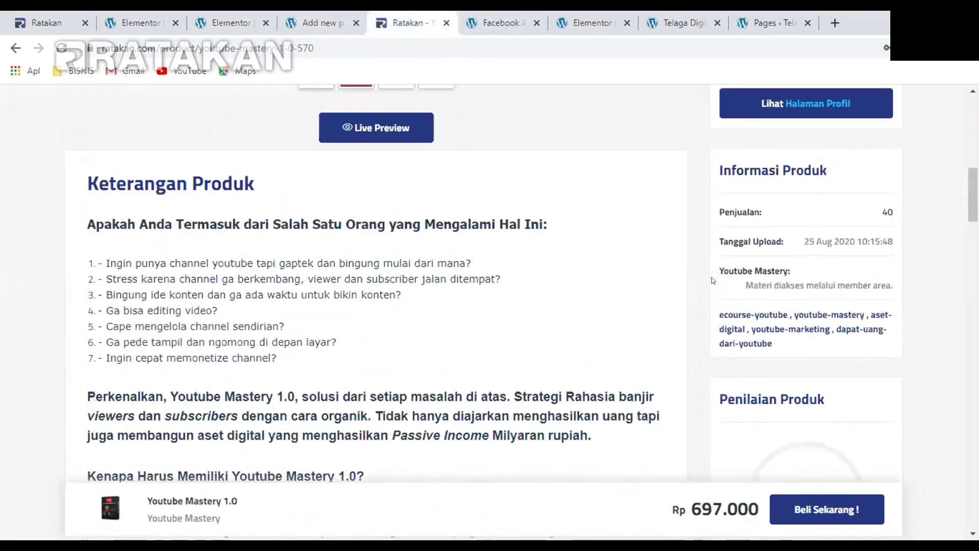
{"action": "scroll", "coordinate": [711, 277], "scroll_direction": "up", "scroll_amount": 1}
{"action": "scroll", "coordinate": [785, 312], "scroll_direction": "up", "scroll_amount": 3}
Return to the new WooCommerce product and assign it to the Video category from the full category list
{"action": "left_click", "coordinate": [316, 22]}
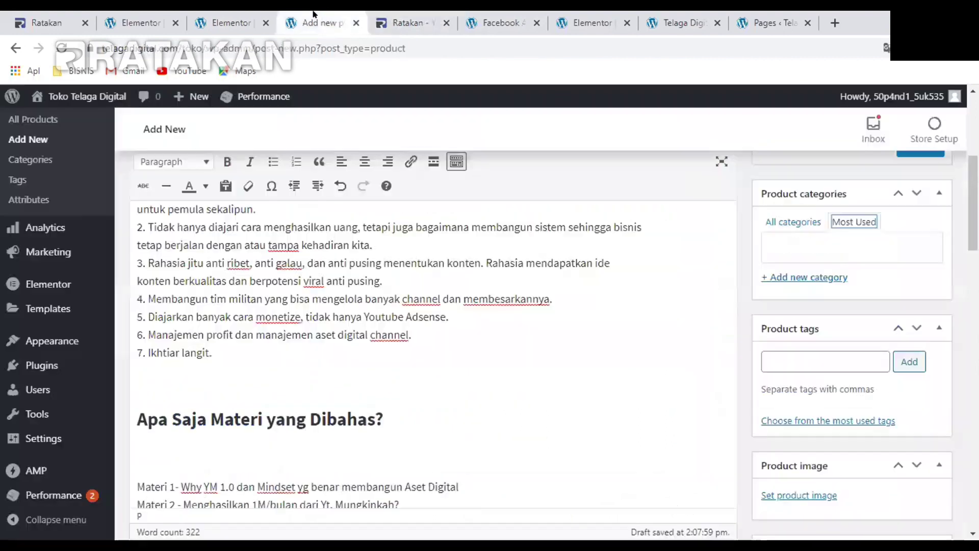
{"action": "scroll", "coordinate": [686, 314], "scroll_direction": "down", "scroll_amount": 2}
{"action": "scroll", "coordinate": [686, 314], "scroll_direction": "down", "scroll_amount": 1}
{"action": "scroll", "coordinate": [666, 334], "scroll_direction": "up", "scroll_amount": 4}
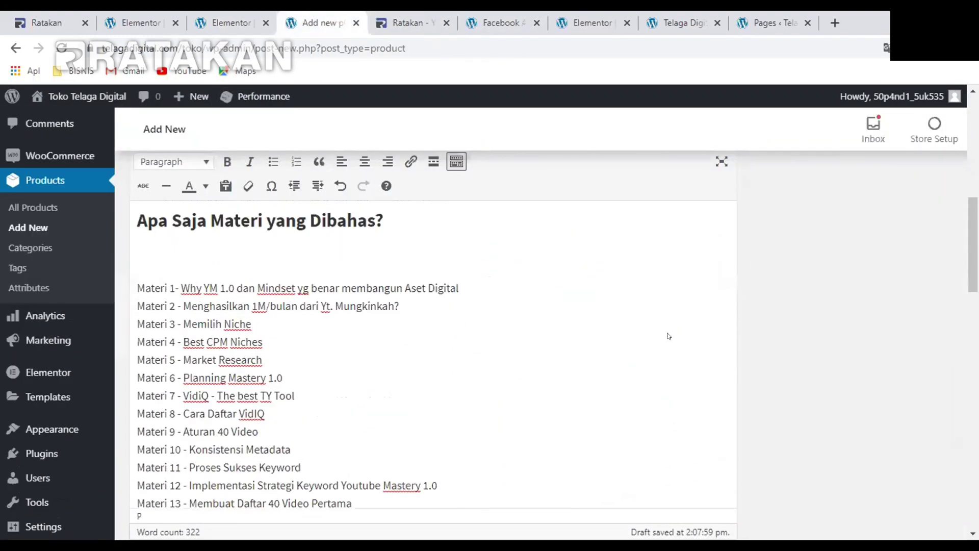
{"action": "scroll", "coordinate": [840, 347], "scroll_direction": "up", "scroll_amount": 6}
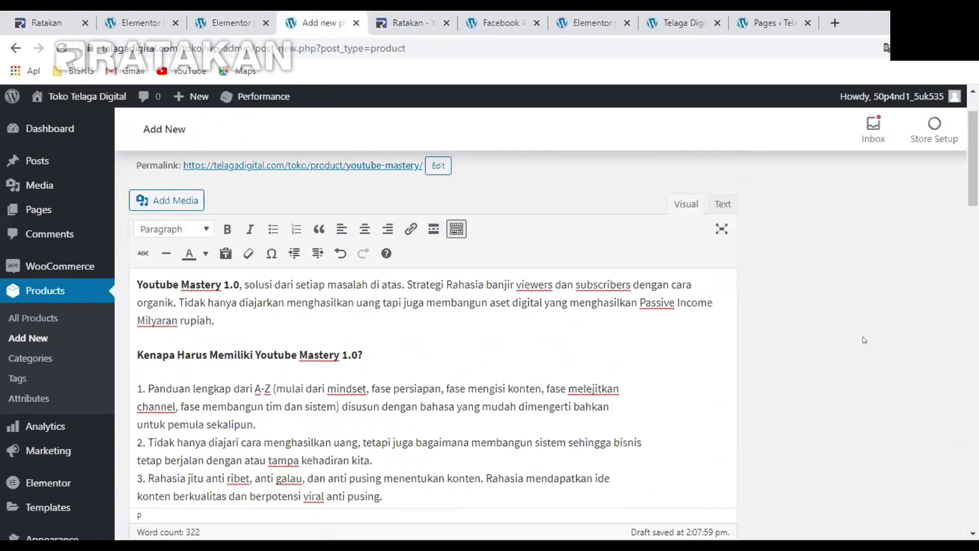
{"action": "scroll", "coordinate": [843, 347], "scroll_direction": "down", "scroll_amount": 6}
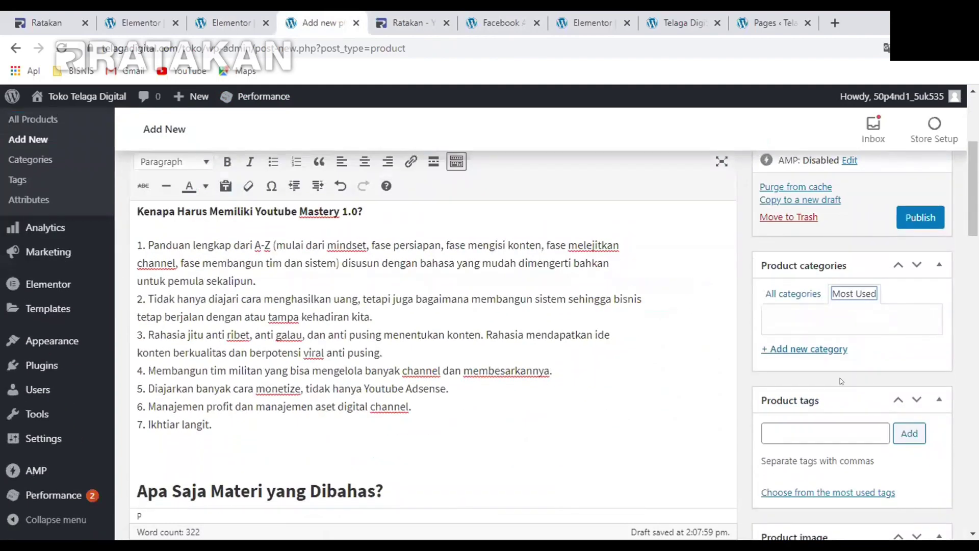
{"action": "scroll", "coordinate": [841, 381], "scroll_direction": "up", "scroll_amount": 7}
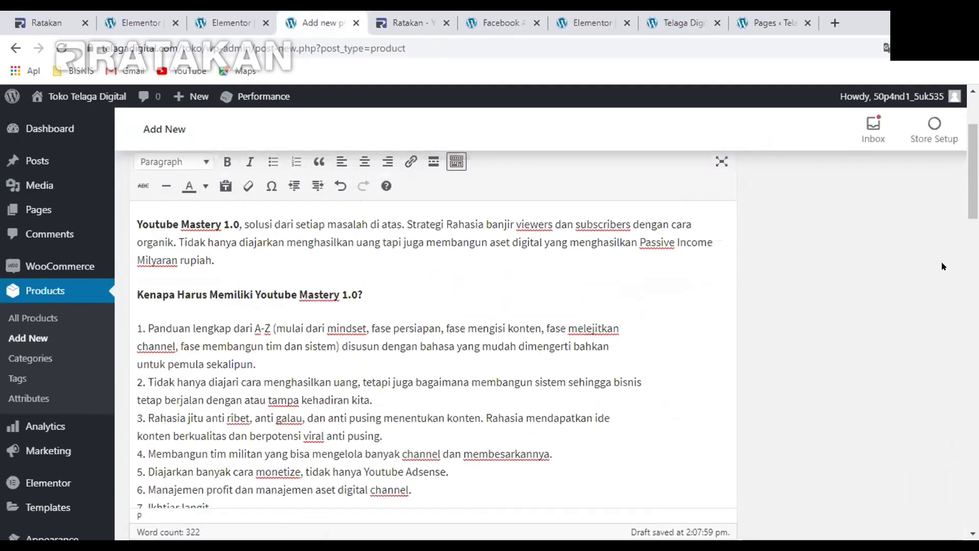
{"action": "scroll", "coordinate": [887, 335], "scroll_direction": "down", "scroll_amount": 2}
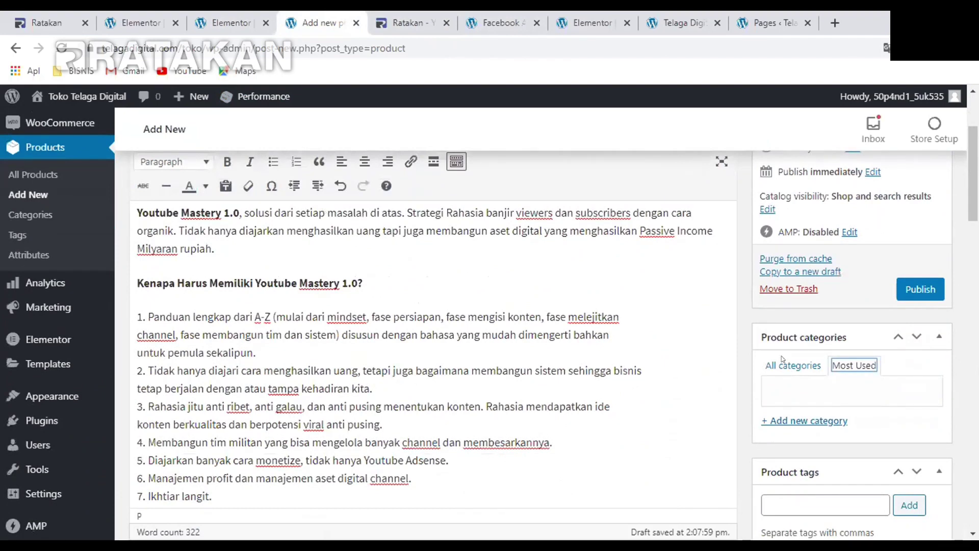
{"action": "left_click", "coordinate": [784, 369]}
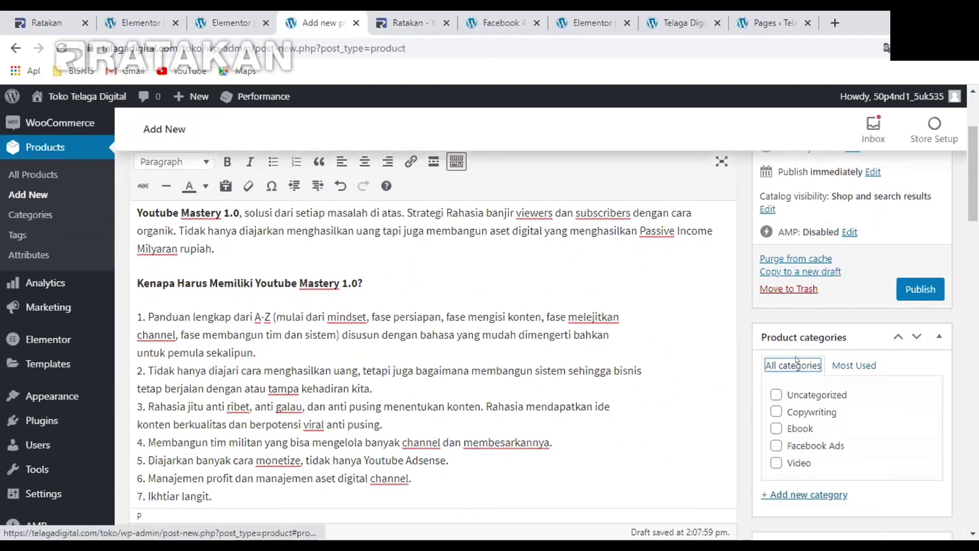
{"action": "scroll", "coordinate": [772, 383], "scroll_direction": "down", "scroll_amount": 2}
{"action": "left_click", "coordinate": [774, 392]}
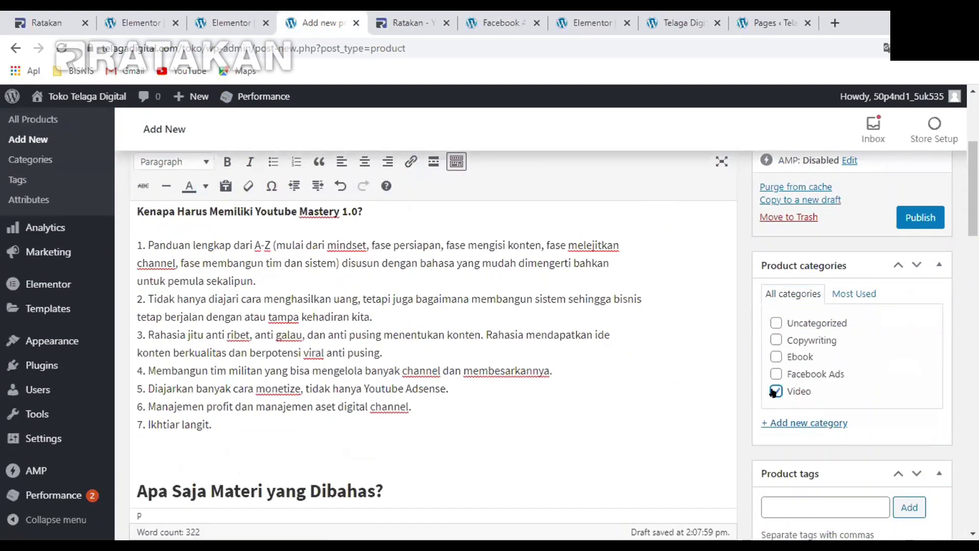
Set the product type in the Product data box to External/Affiliate product
{"action": "scroll", "coordinate": [786, 346], "scroll_direction": "down", "scroll_amount": 2}
{"action": "scroll", "coordinate": [700, 302], "scroll_direction": "down", "scroll_amount": 5}
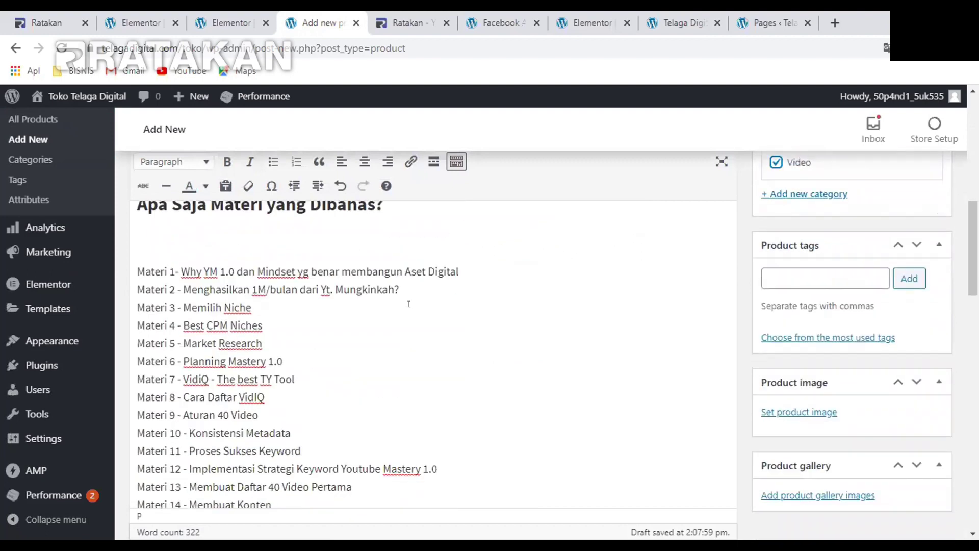
{"action": "scroll", "coordinate": [671, 301], "scroll_direction": "down", "scroll_amount": 2}
{"action": "scroll", "coordinate": [639, 324], "scroll_direction": "down", "scroll_amount": 10}
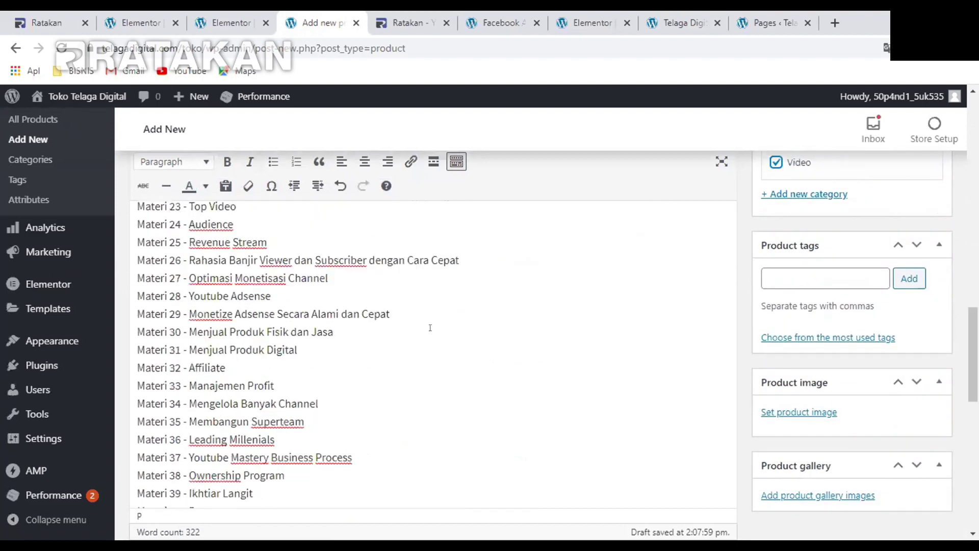
{"action": "scroll", "coordinate": [828, 293], "scroll_direction": "up", "scroll_amount": 2}
{"action": "scroll", "coordinate": [816, 301], "scroll_direction": "up", "scroll_amount": 2}
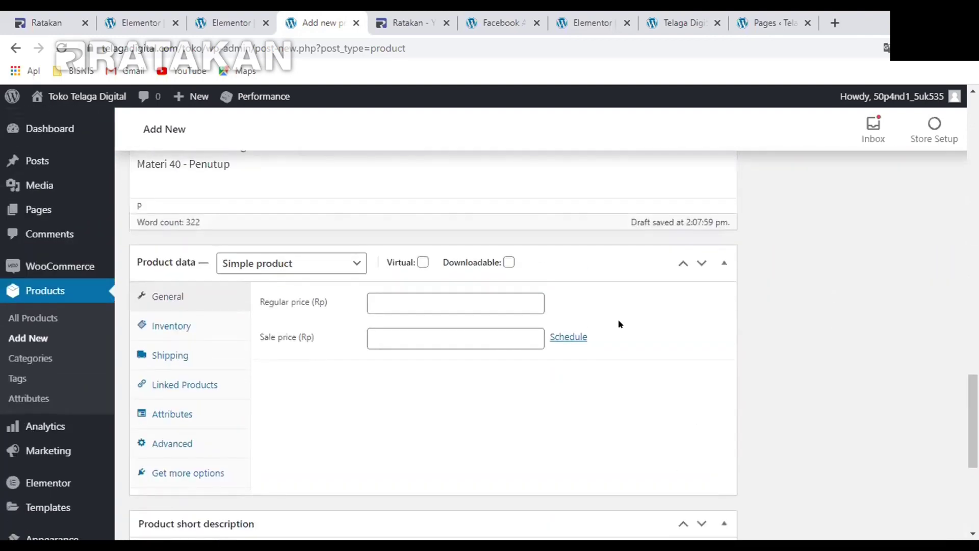
{"action": "scroll", "coordinate": [484, 359], "scroll_direction": "down", "scroll_amount": 2}
{"action": "scroll", "coordinate": [452, 361], "scroll_direction": "up", "scroll_amount": 3}
{"action": "scroll", "coordinate": [350, 334], "scroll_direction": "down", "scroll_amount": 2}
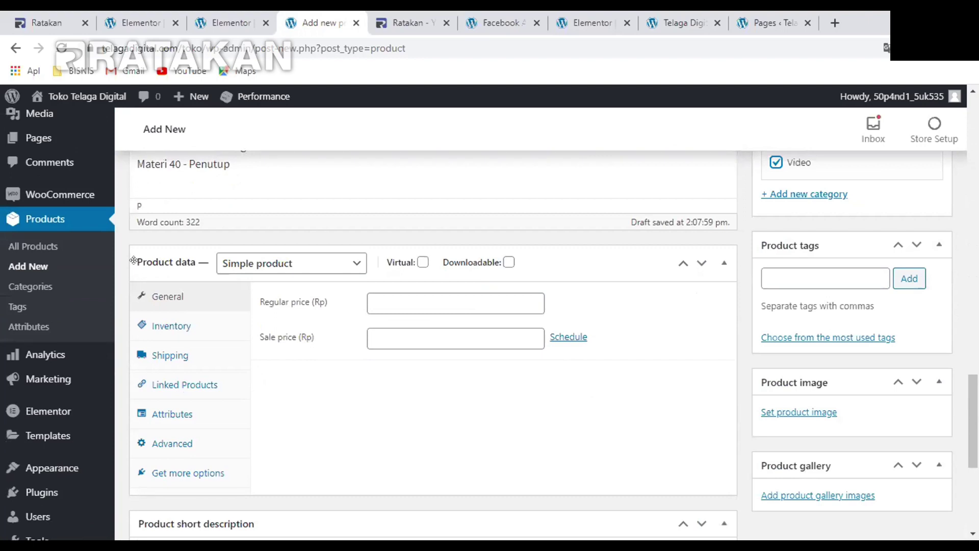
{"action": "left_click", "coordinate": [284, 261]}
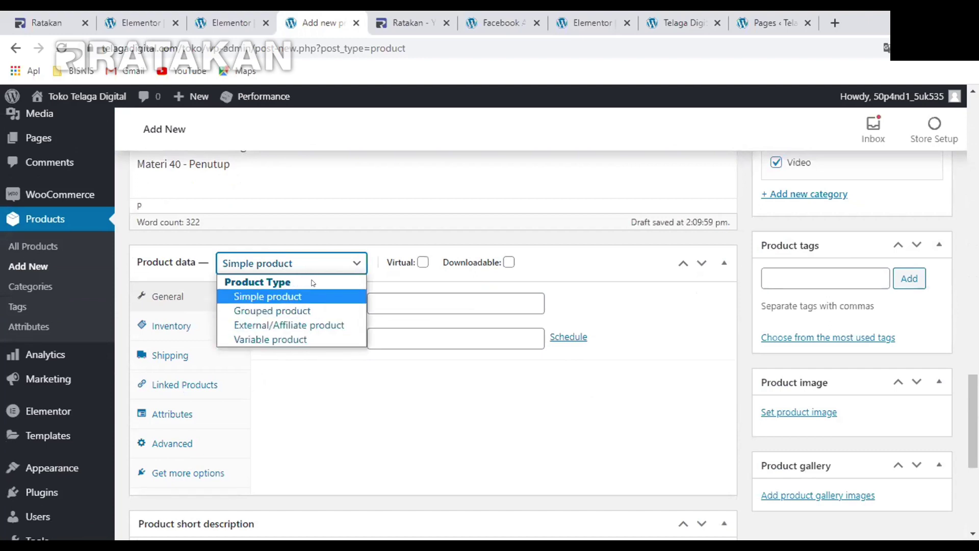
{"action": "left_click", "coordinate": [311, 325]}
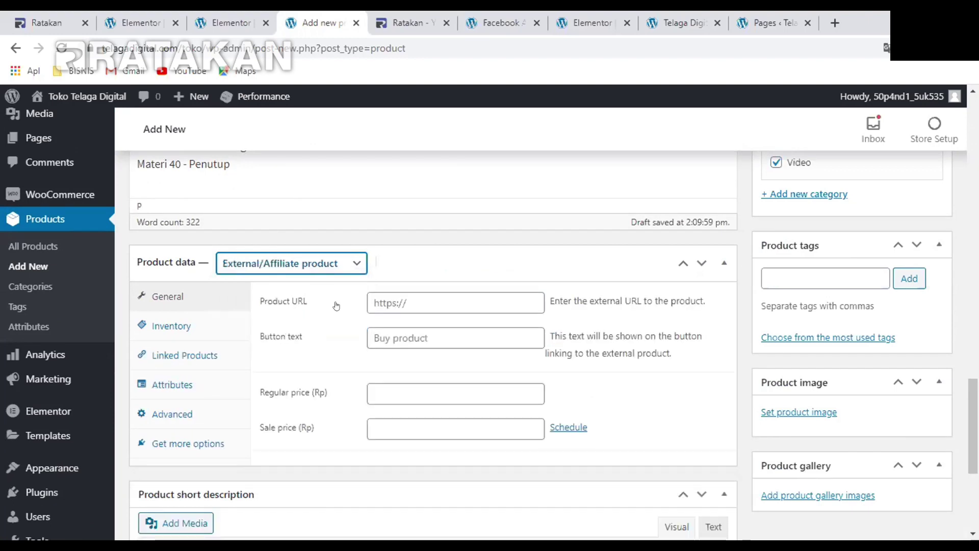
Collapse the Product data box and move it up one place in the form's box order
{"action": "left_click", "coordinate": [386, 301]}
{"action": "left_click", "coordinate": [497, 264]}
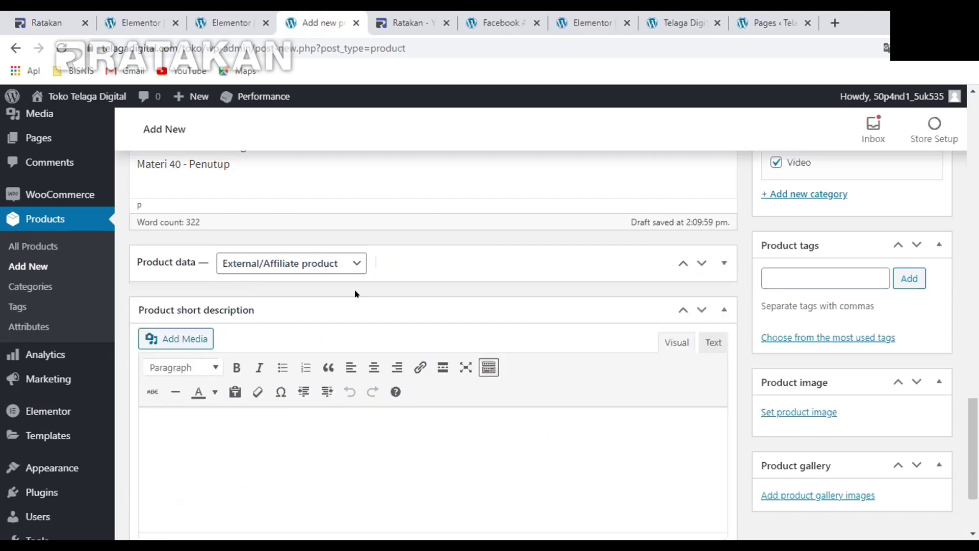
{"action": "left_click", "coordinate": [683, 264]}
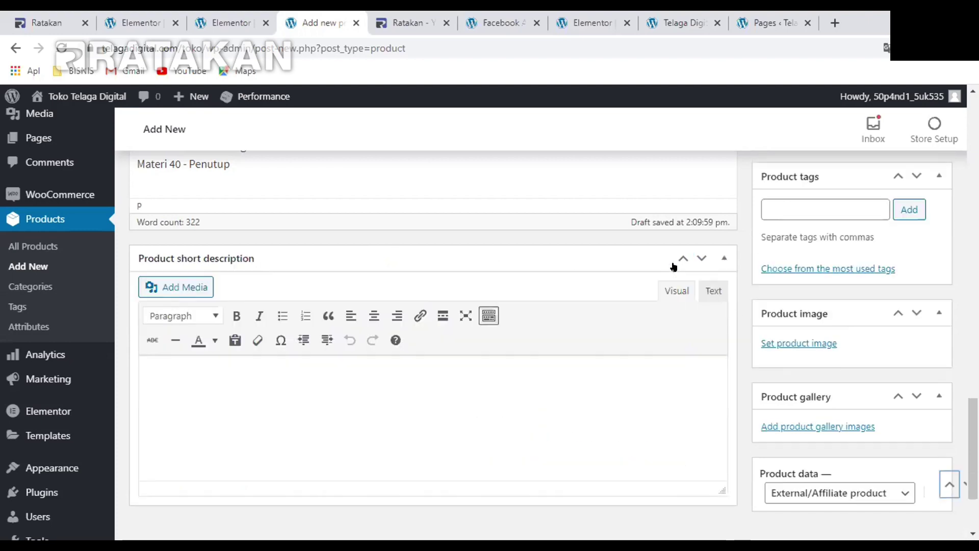
Look through the form for the Product data box, collapsing and re-expanding the Product short description box
{"action": "left_click", "coordinate": [701, 258]}
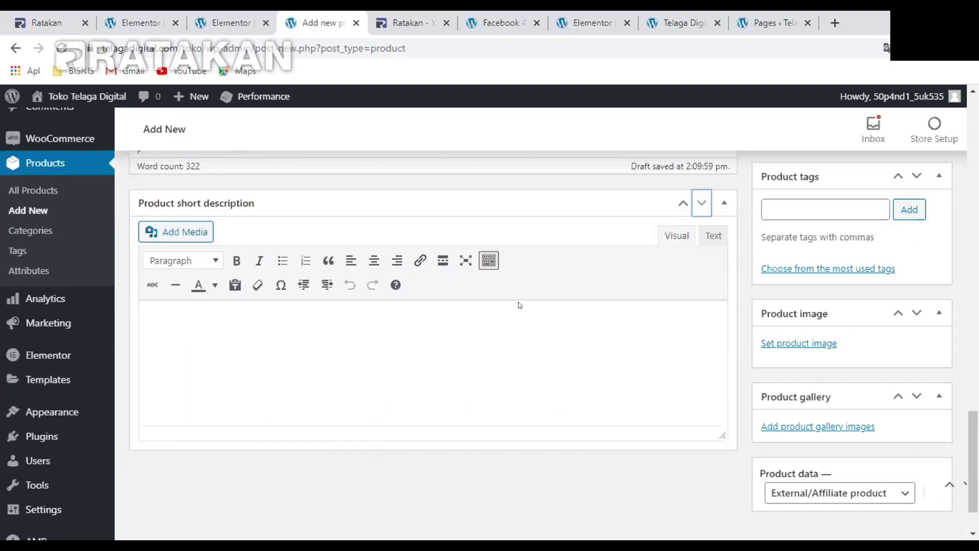
{"action": "scroll", "coordinate": [373, 352], "scroll_direction": "up", "scroll_amount": 6}
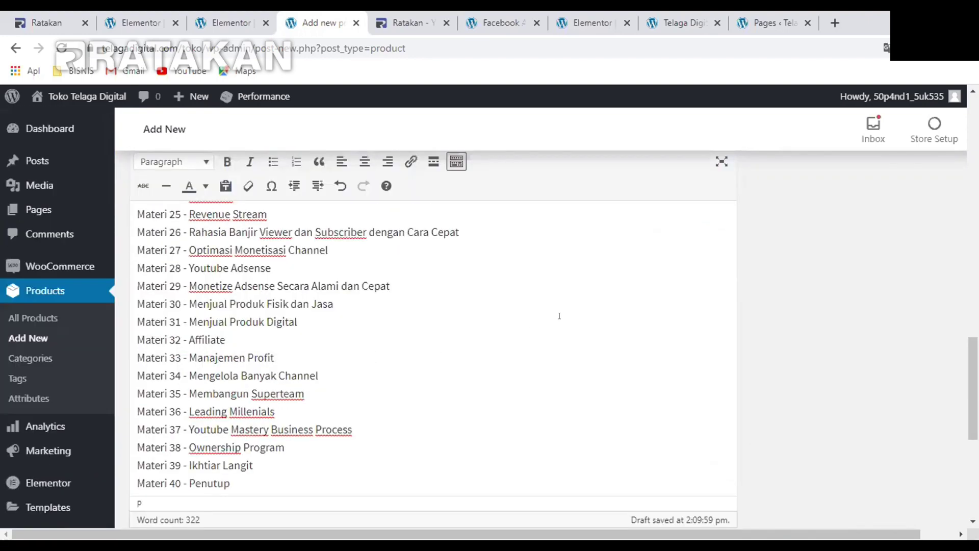
{"action": "scroll", "coordinate": [532, 323], "scroll_direction": "down", "scroll_amount": 6}
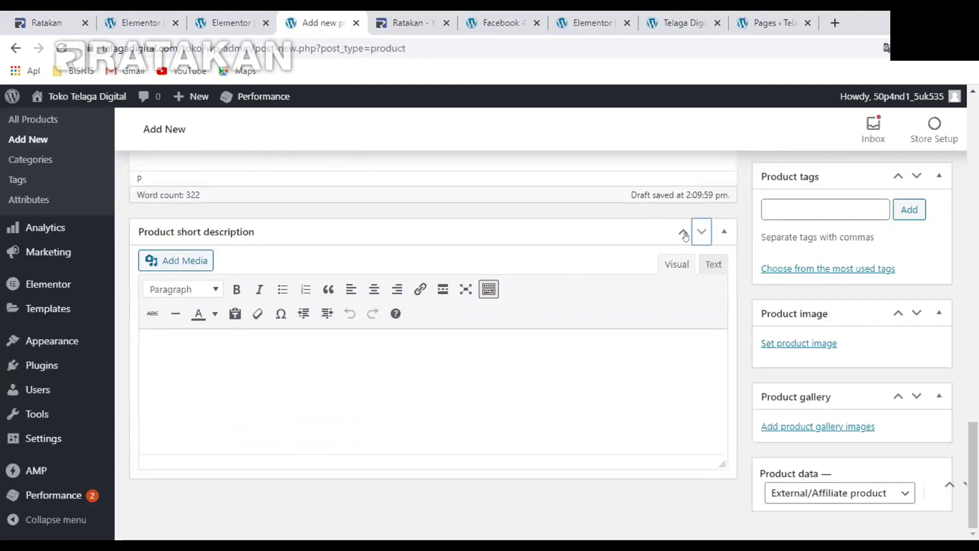
{"action": "left_click", "coordinate": [719, 233]}
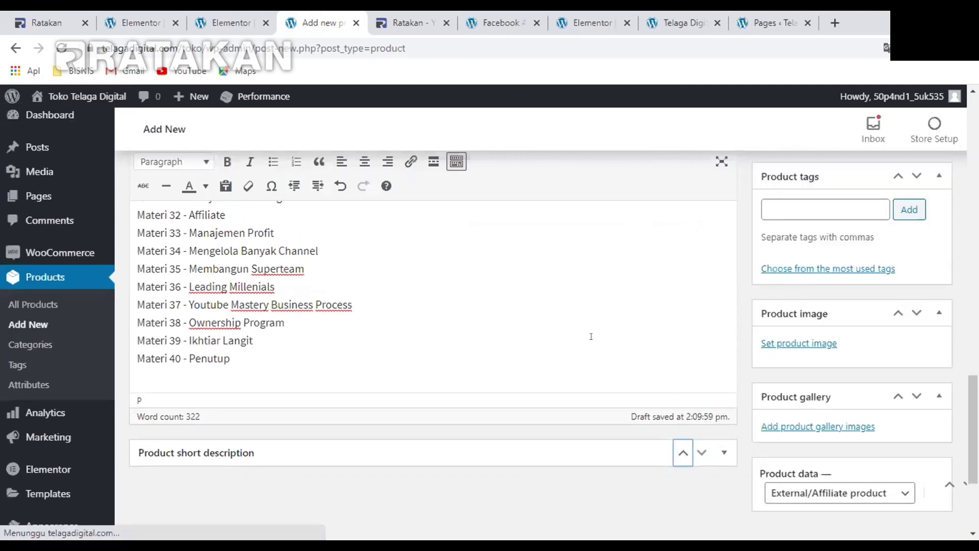
{"action": "scroll", "coordinate": [422, 317], "scroll_direction": "up", "scroll_amount": 10}
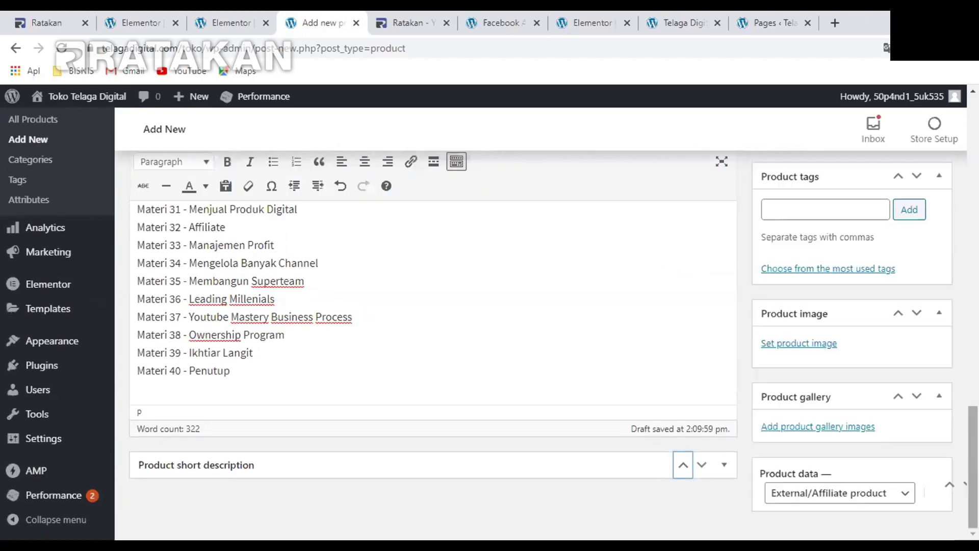
{"action": "scroll", "coordinate": [422, 317], "scroll_direction": "up", "scroll_amount": 10}
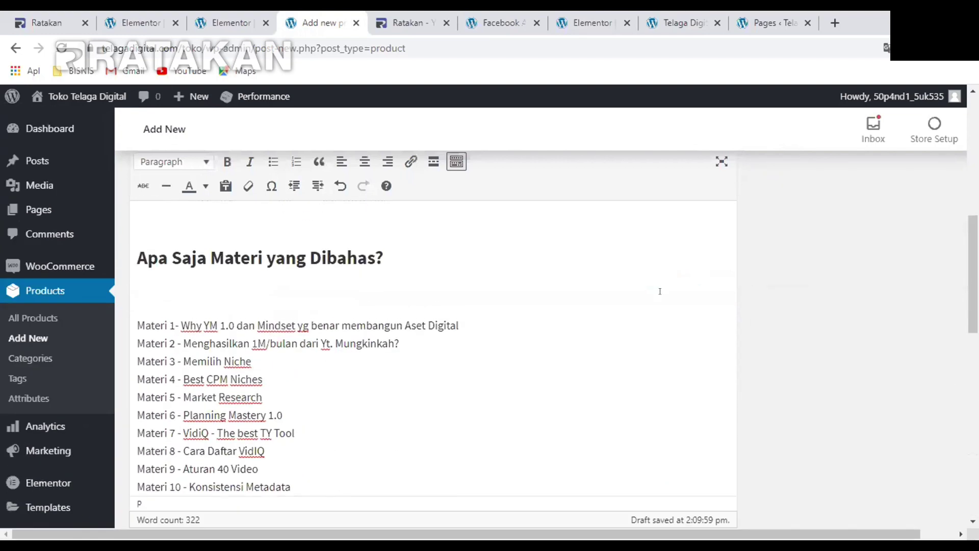
{"action": "scroll", "coordinate": [907, 273], "scroll_direction": "down", "scroll_amount": 10}
{"action": "scroll", "coordinate": [907, 273], "scroll_direction": "down", "scroll_amount": 8}
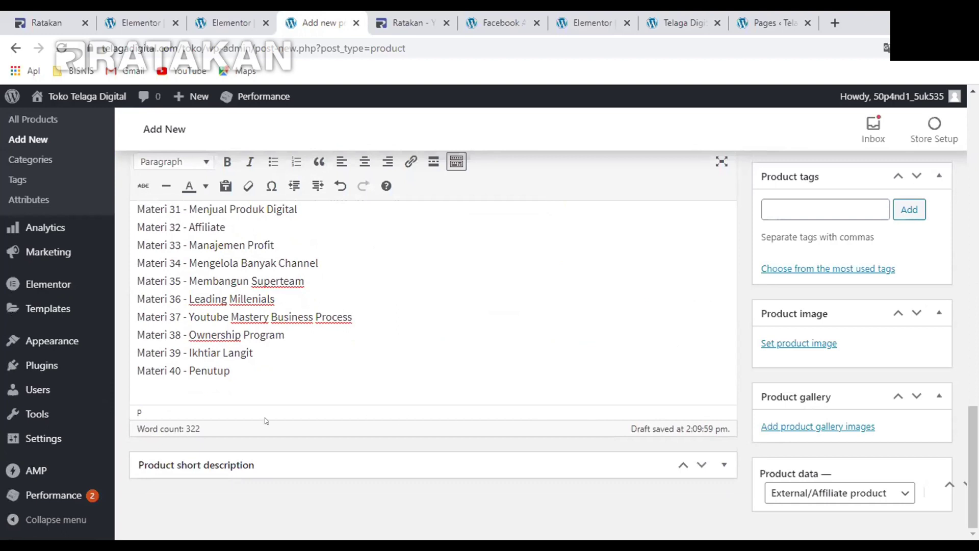
{"action": "left_click", "coordinate": [234, 454]}
{"action": "scroll", "coordinate": [392, 361], "scroll_direction": "down", "scroll_amount": 5}
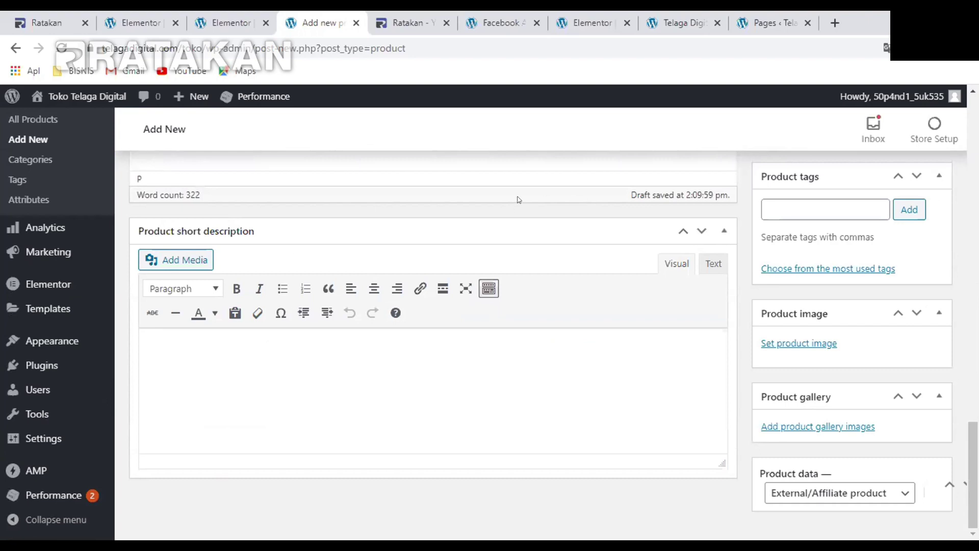
Try to move the Product data box from the side column into the main column above Product short description
{"action": "left_click", "coordinate": [703, 226]}
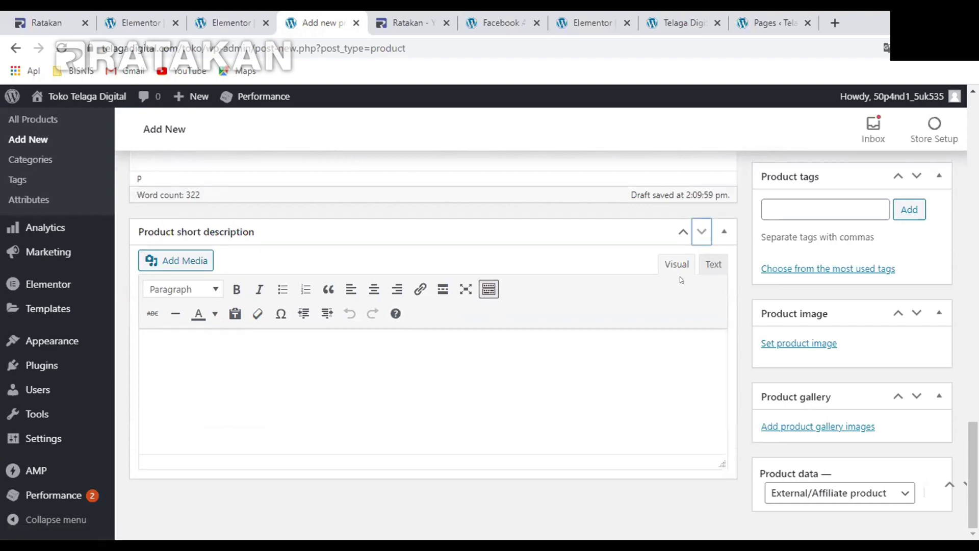
{"action": "left_click", "coordinate": [682, 232]}
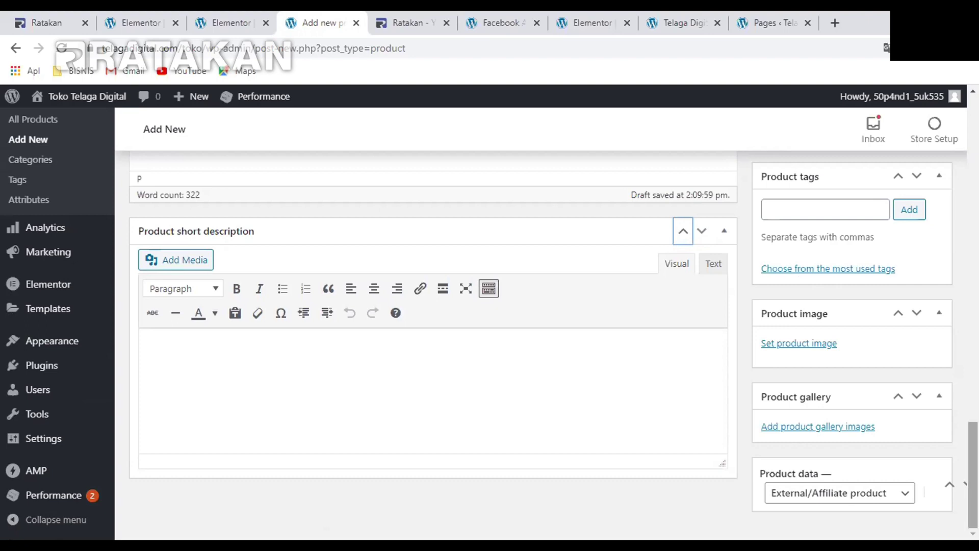
{"action": "left_click", "coordinate": [950, 485]}
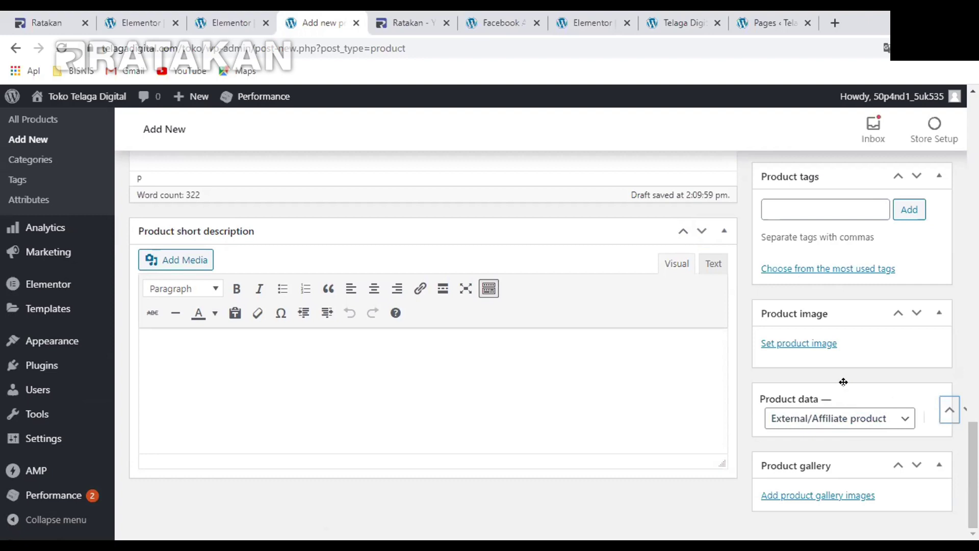
{"action": "left_click_drag", "start_coordinate": [328, 215], "coordinate": [311, 286]}
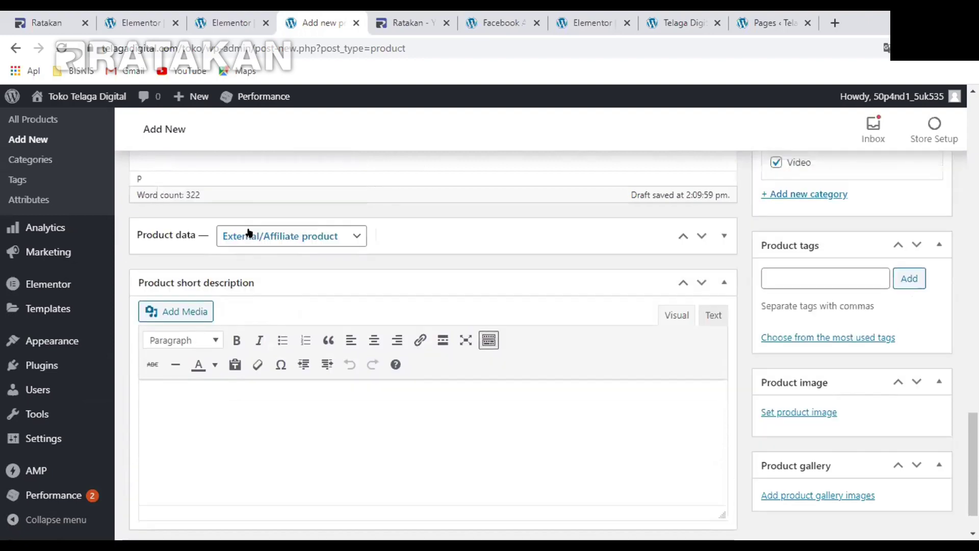
{"action": "left_click", "coordinate": [683, 236]}
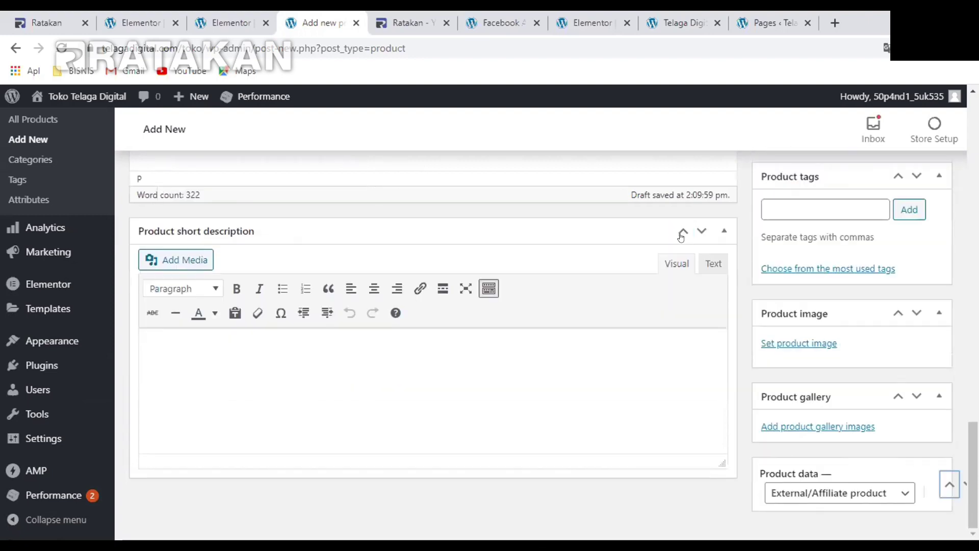
Move the Product data box into the main column directly above Product short description and expand it
{"action": "left_click_drag", "start_coordinate": [842, 467], "coordinate": [258, 287]}
{"action": "scroll", "coordinate": [334, 260], "scroll_direction": "up", "scroll_amount": 7}
{"action": "scroll", "coordinate": [357, 255], "scroll_direction": "down", "scroll_amount": 8}
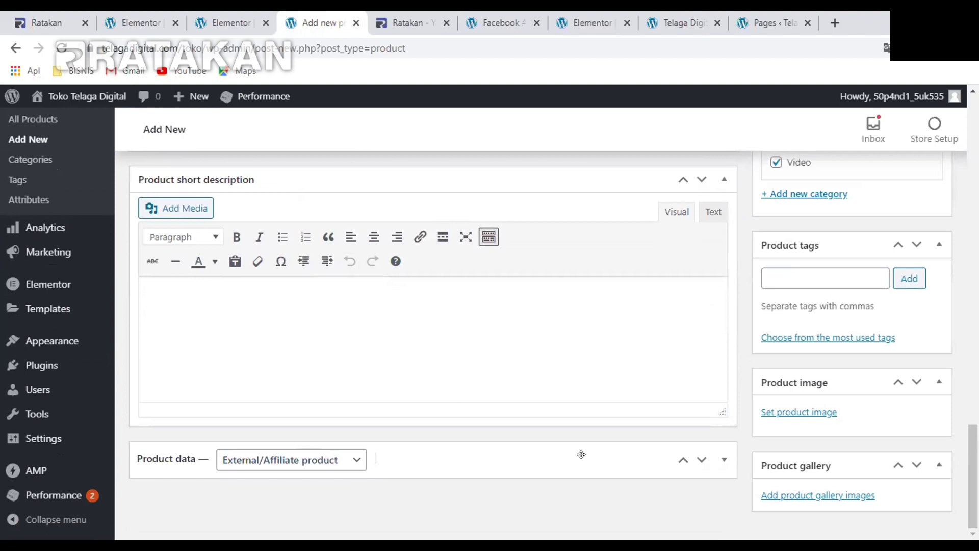
{"action": "left_click_drag", "start_coordinate": [581, 454], "coordinate": [498, 192]}
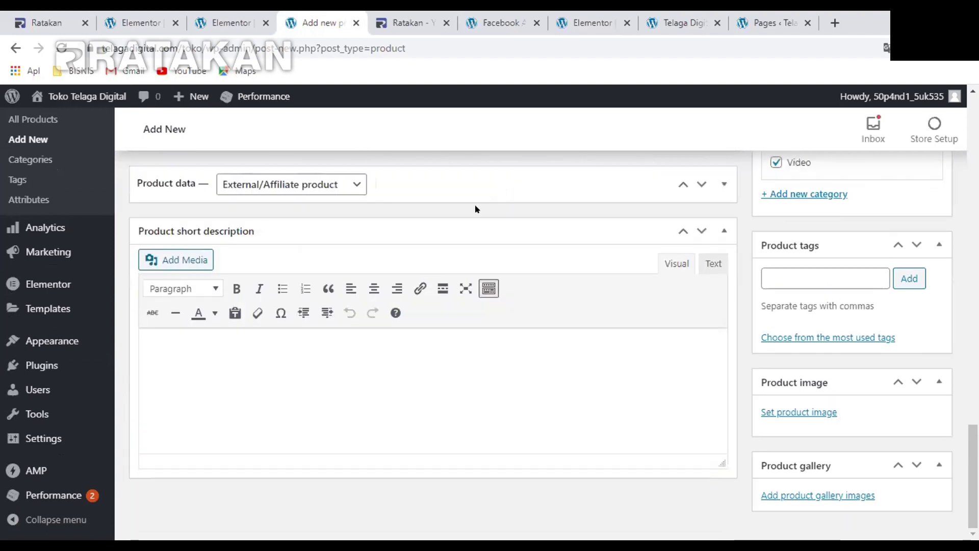
{"action": "left_click", "coordinate": [614, 176]}
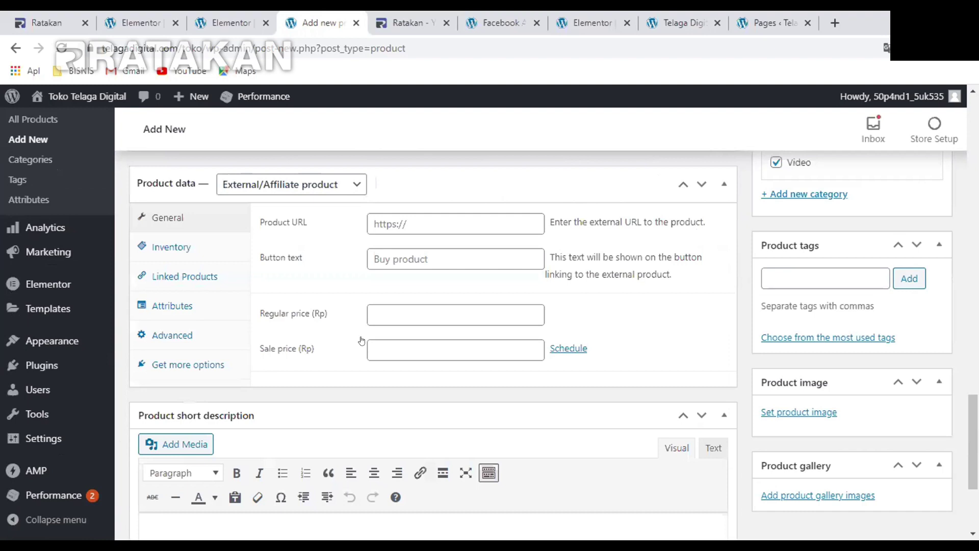
Reselect External/Affiliate product as the product type and open the empty Product URL field for editing
{"action": "left_click", "coordinate": [279, 186]}
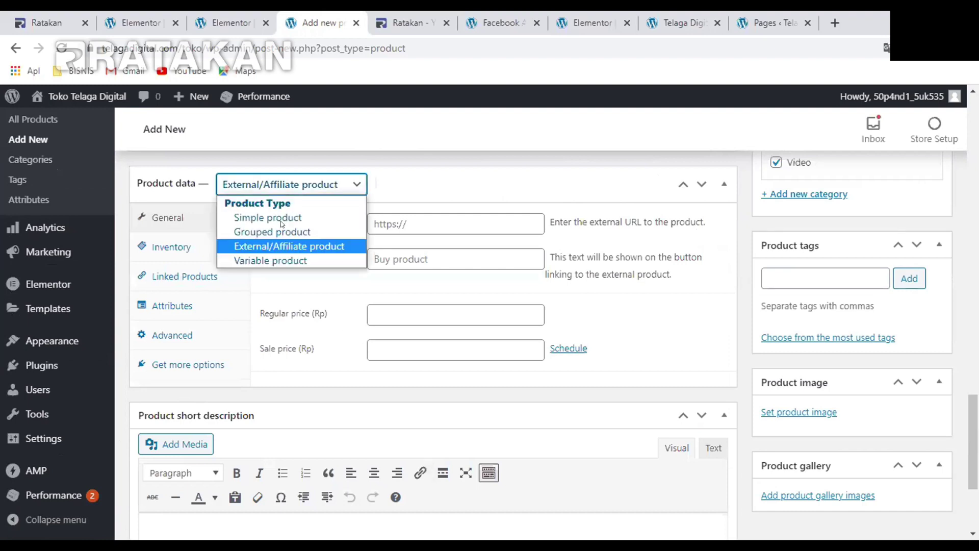
{"action": "left_click", "coordinate": [279, 247]}
{"action": "left_click", "coordinate": [373, 217]}
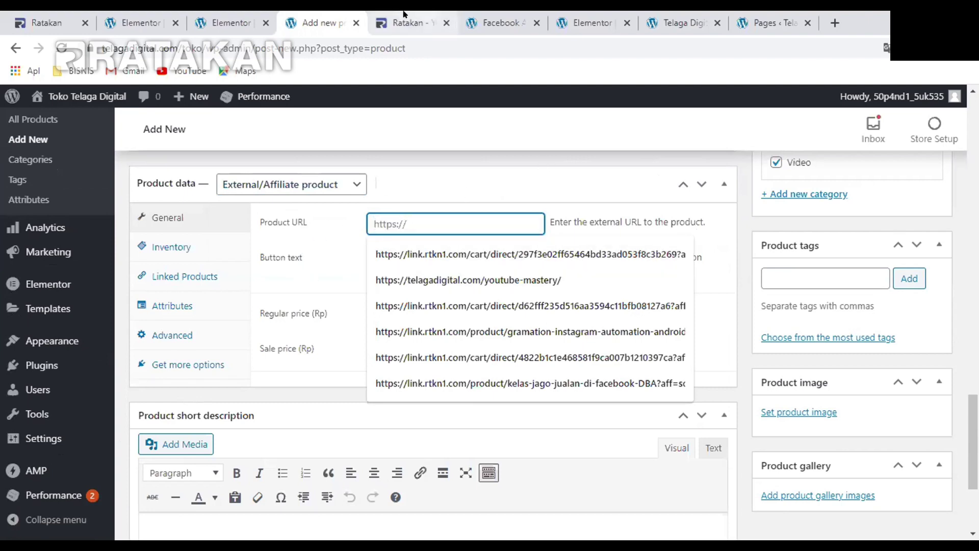
On the Ratakan Youtube Mastery 1.0 product page, get the affiliate URL from the affiliate information and copy it
{"action": "left_click", "coordinate": [416, 23]}
{"action": "scroll", "coordinate": [324, 252], "scroll_direction": "down", "scroll_amount": 10}
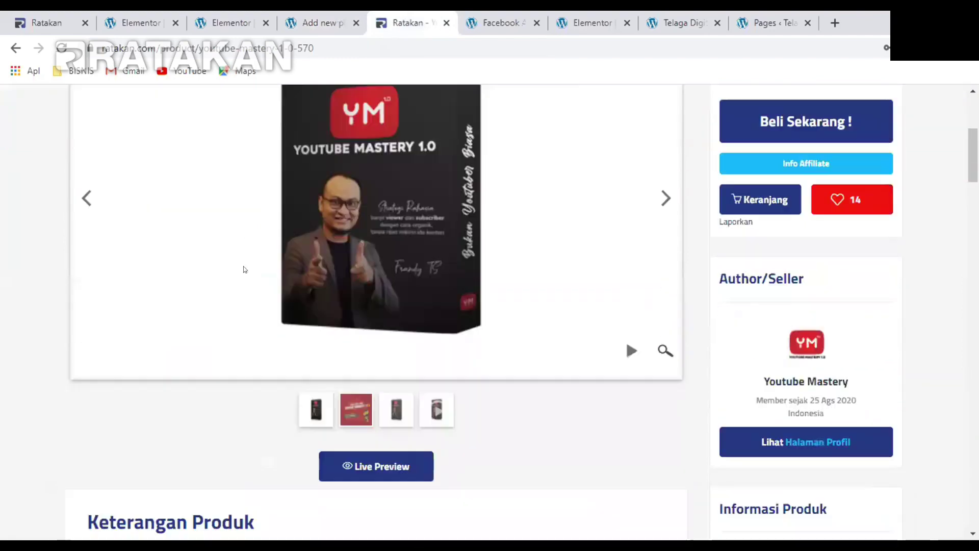
{"action": "scroll", "coordinate": [665, 231], "scroll_direction": "up", "scroll_amount": 8}
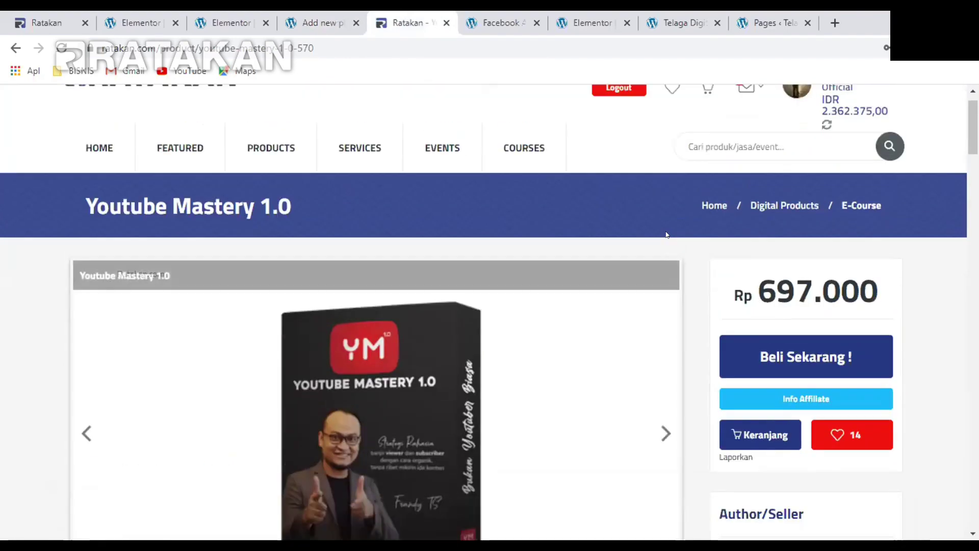
{"action": "scroll", "coordinate": [645, 230], "scroll_direction": "down", "scroll_amount": 2}
{"action": "scroll", "coordinate": [932, 278], "scroll_direction": "down", "scroll_amount": 2}
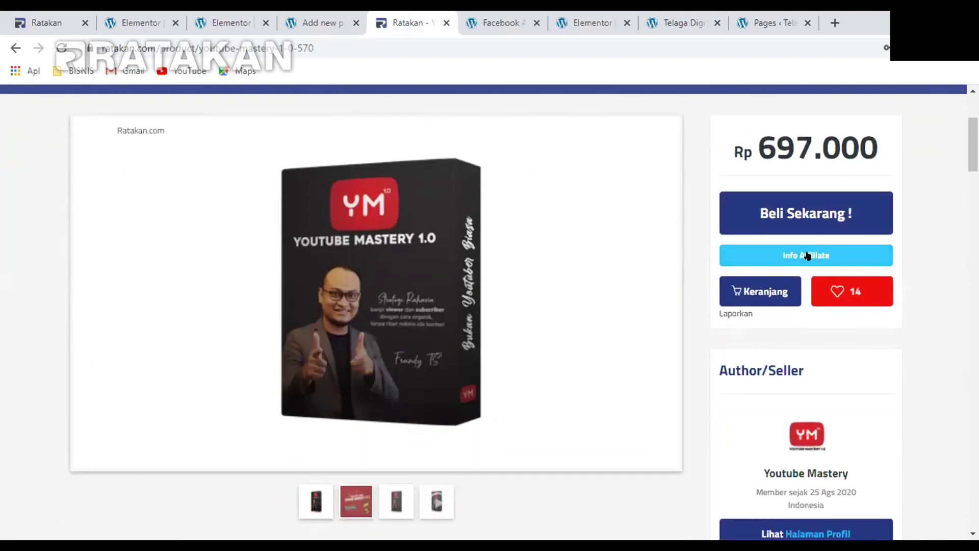
{"action": "left_click", "coordinate": [807, 256]}
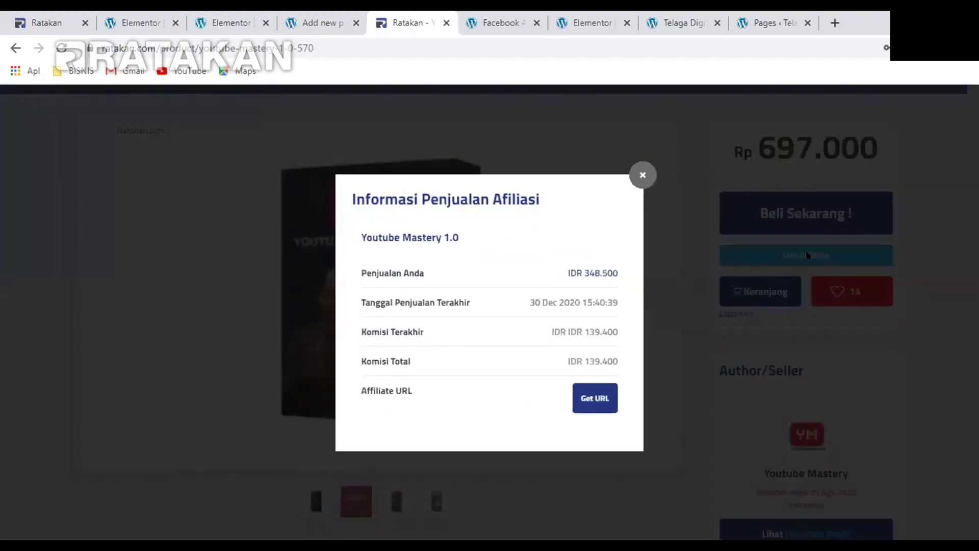
{"action": "left_click", "coordinate": [603, 396]}
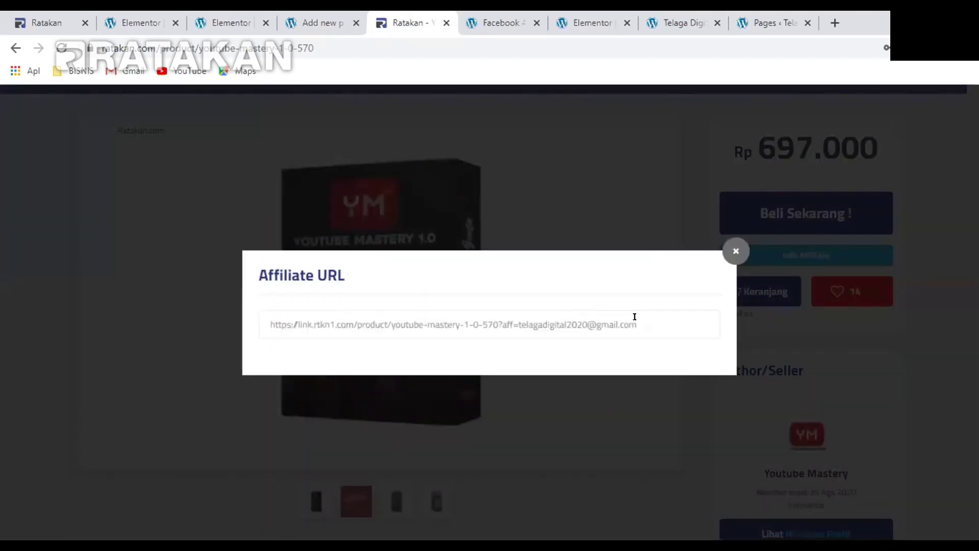
{"action": "left_click", "coordinate": [622, 321]}
{"action": "right_click", "coordinate": [487, 325]}
{"action": "left_click", "coordinate": [506, 341]}
Return to the WooCommerce product form and paste the copied affiliate link as the Product URL
{"action": "left_click", "coordinate": [316, 22]}
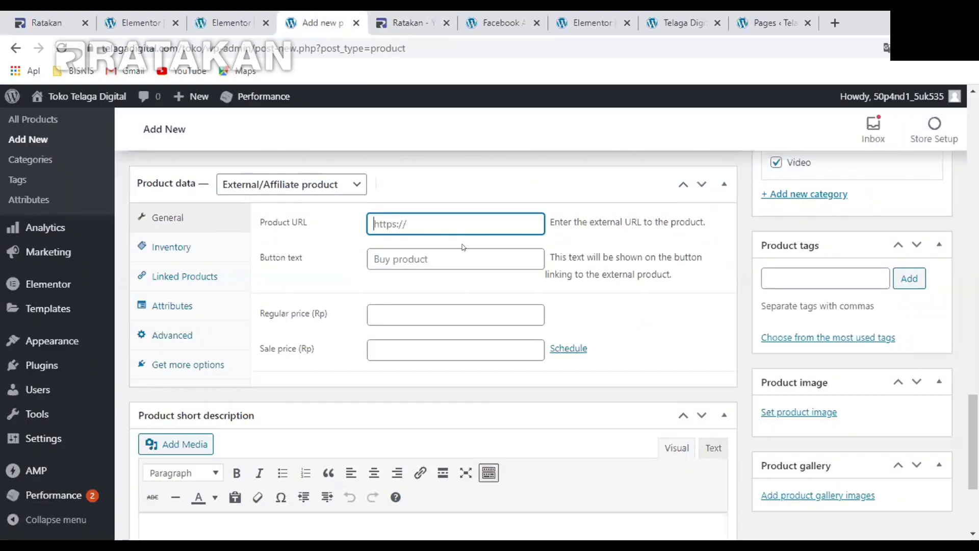
{"action": "left_click", "coordinate": [375, 223]}
{"action": "key", "text": "ctrl+v"}
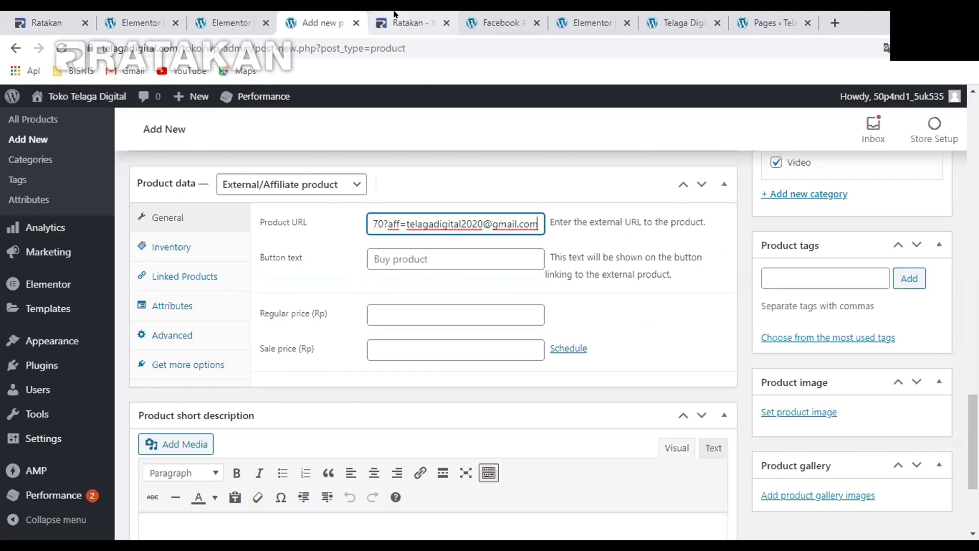
{"action": "scroll", "coordinate": [336, 202], "scroll_direction": "up", "scroll_amount": 3}
Close the Affiliate URL dialog on the Ratakan product page and go back to the WooCommerce product form
{"action": "left_click", "coordinate": [413, 21]}
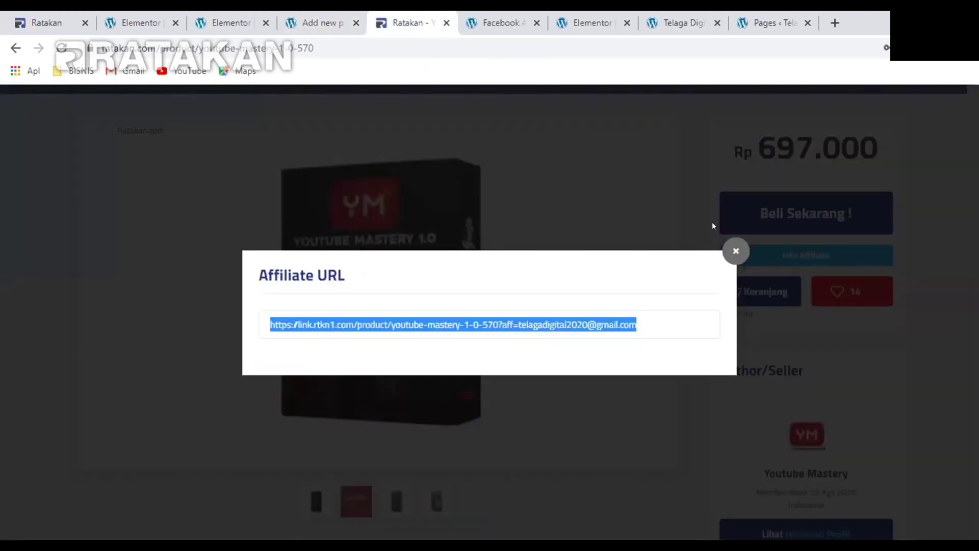
{"action": "left_click", "coordinate": [735, 251]}
{"action": "scroll", "coordinate": [405, 246], "scroll_direction": "up", "scroll_amount": 3}
{"action": "left_click", "coordinate": [279, 18]}
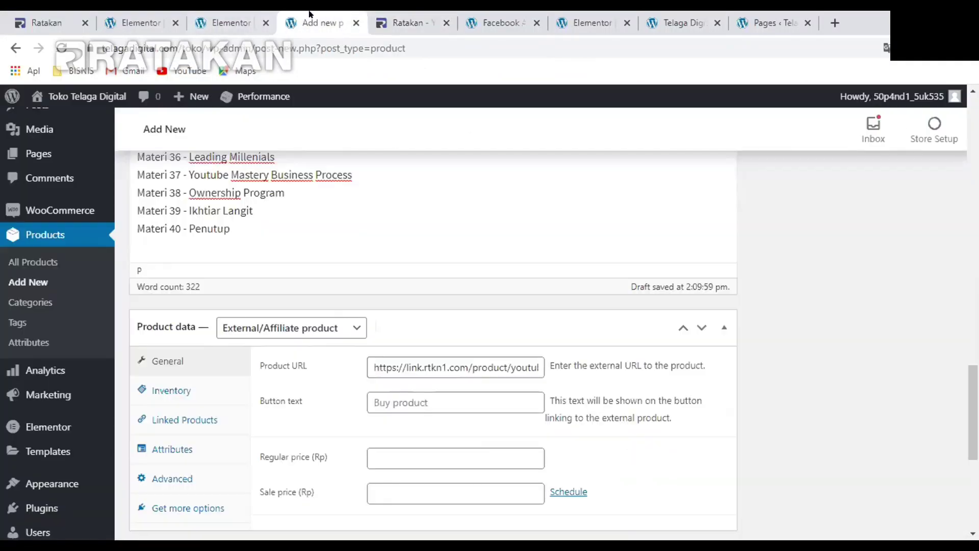
Review the product description in the editor and the Product URL field in the Product data box
{"action": "scroll", "coordinate": [434, 356], "scroll_direction": "up", "scroll_amount": 15}
{"action": "scroll", "coordinate": [329, 341], "scroll_direction": "up", "scroll_amount": 10}
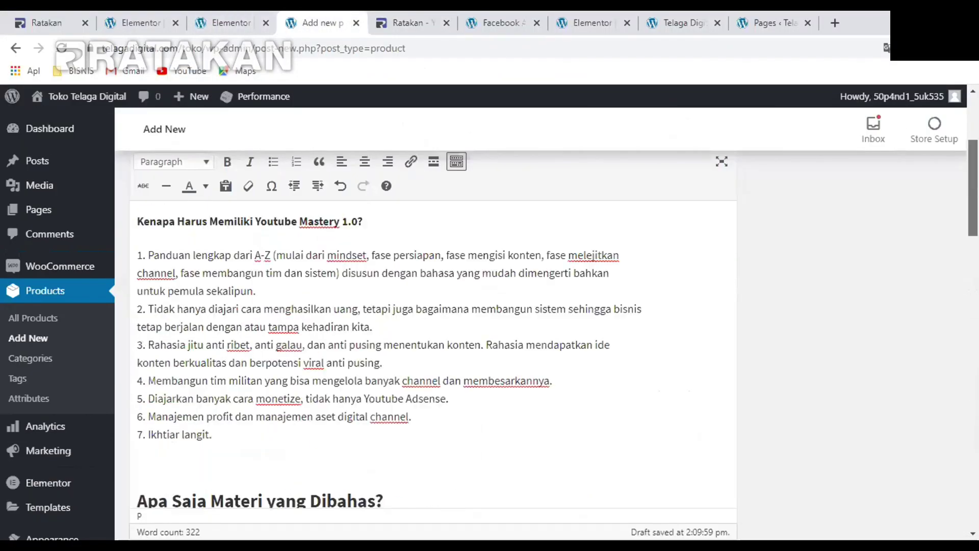
{"action": "scroll", "coordinate": [329, 341], "scroll_direction": "down", "scroll_amount": 3}
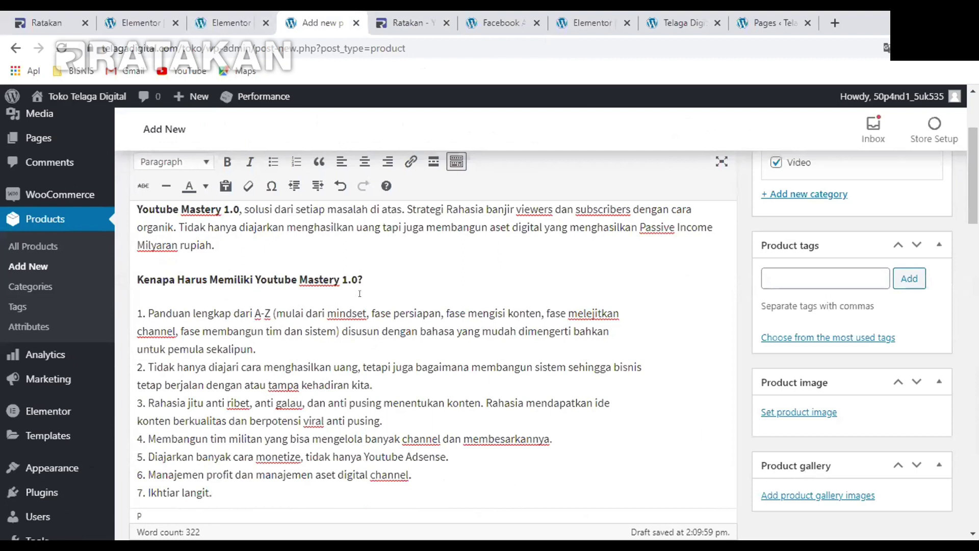
{"action": "scroll", "coordinate": [359, 294], "scroll_direction": "up", "scroll_amount": 3}
{"action": "scroll", "coordinate": [306, 281], "scroll_direction": "down", "scroll_amount": 3}
{"action": "scroll", "coordinate": [158, 246], "scroll_direction": "up", "scroll_amount": 2}
{"action": "left_click", "coordinate": [131, 199]}
{"action": "scroll", "coordinate": [442, 363], "scroll_direction": "down", "scroll_amount": 15}
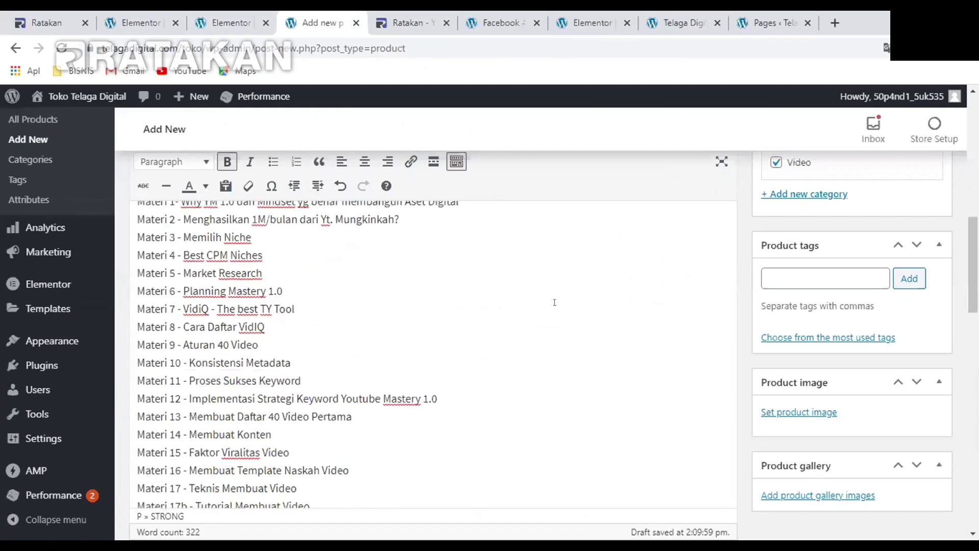
{"action": "scroll", "coordinate": [587, 307], "scroll_direction": "down", "scroll_amount": 7}
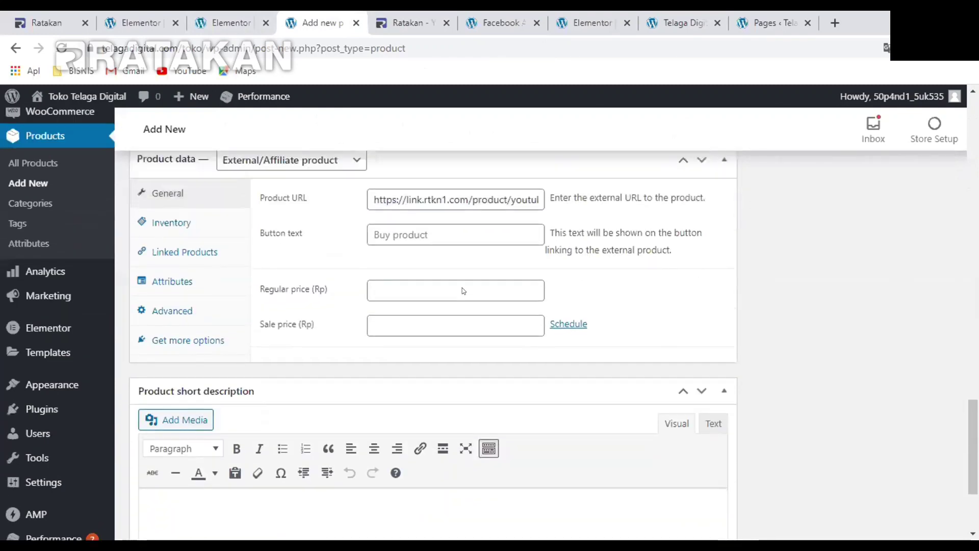
{"action": "scroll", "coordinate": [357, 306], "scroll_direction": "up", "scroll_amount": 2}
{"action": "left_click", "coordinate": [408, 300]}
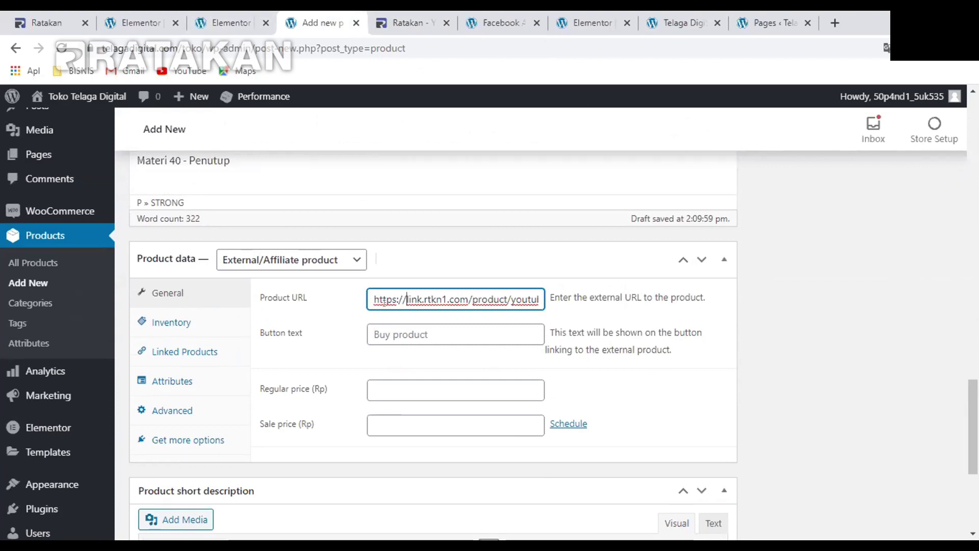
Switch to the Ratakan product page and read through its Keterangan Produk section and Materi list
{"action": "left_click", "coordinate": [408, 22]}
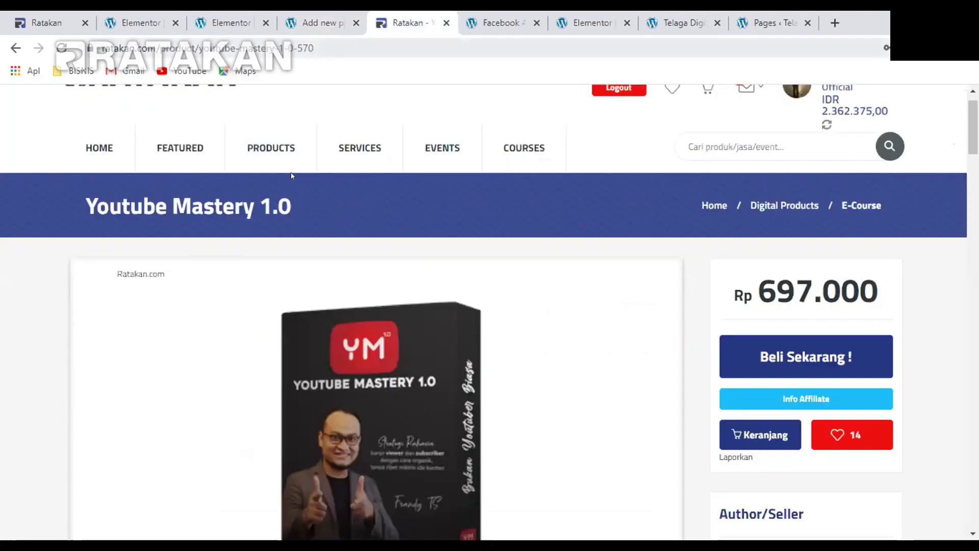
{"action": "scroll", "coordinate": [217, 277], "scroll_direction": "down", "scroll_amount": 5}
{"action": "scroll", "coordinate": [218, 278], "scroll_direction": "down", "scroll_amount": 10}
{"action": "scroll", "coordinate": [218, 279], "scroll_direction": "down", "scroll_amount": 15}
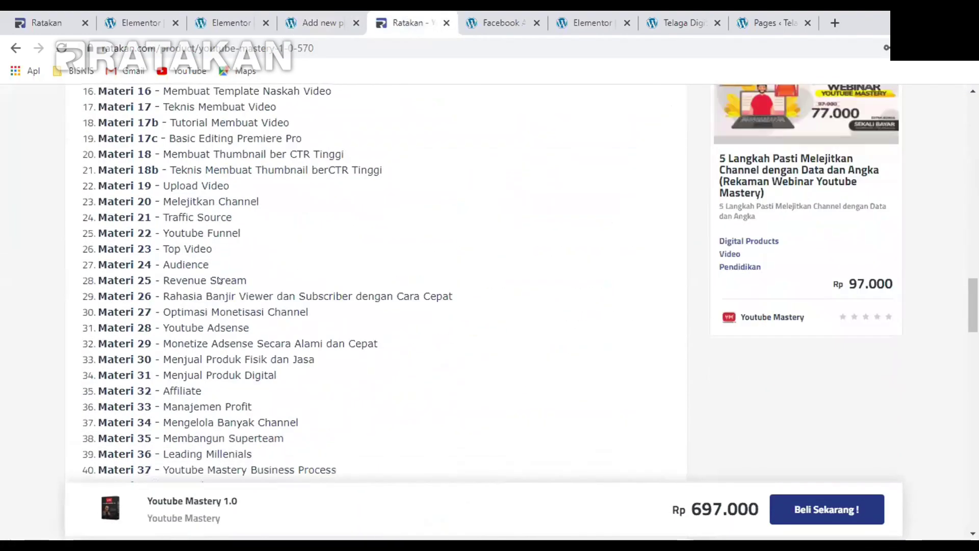
{"action": "scroll", "coordinate": [295, 261], "scroll_direction": "up", "scroll_amount": 7}
{"action": "scroll", "coordinate": [295, 261], "scroll_direction": "up", "scroll_amount": 15}
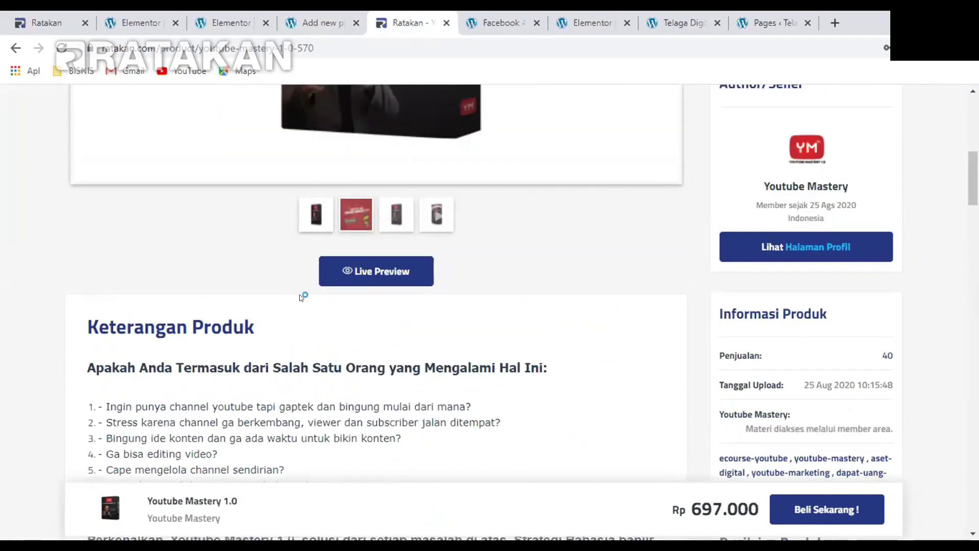
{"action": "scroll", "coordinate": [301, 294], "scroll_direction": "down", "scroll_amount": 3}
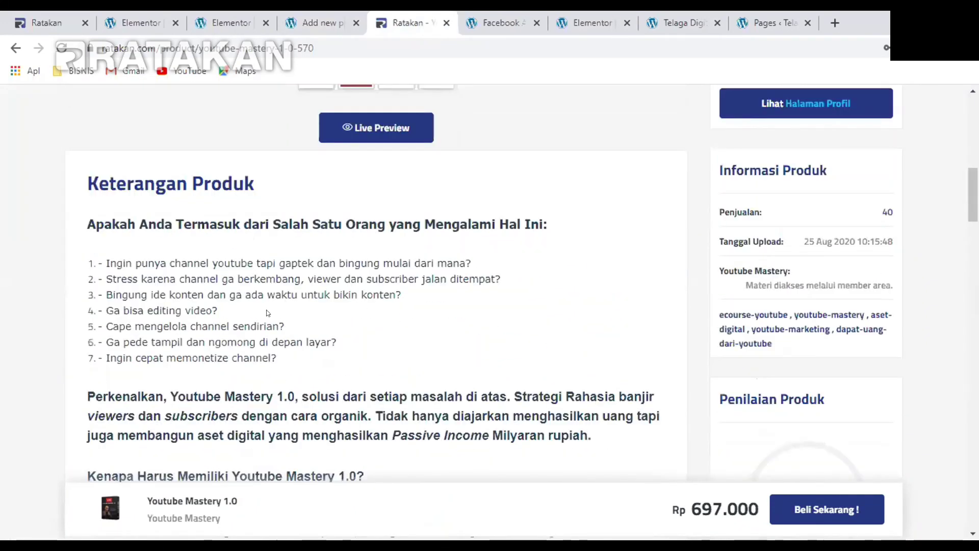
Compare the Materi list in the WooCommerce description with the Ratakan Keterangan Produk text, highlighting passages in both
{"action": "left_click", "coordinate": [319, 23]}
{"action": "scroll", "coordinate": [235, 336], "scroll_direction": "up", "scroll_amount": 10}
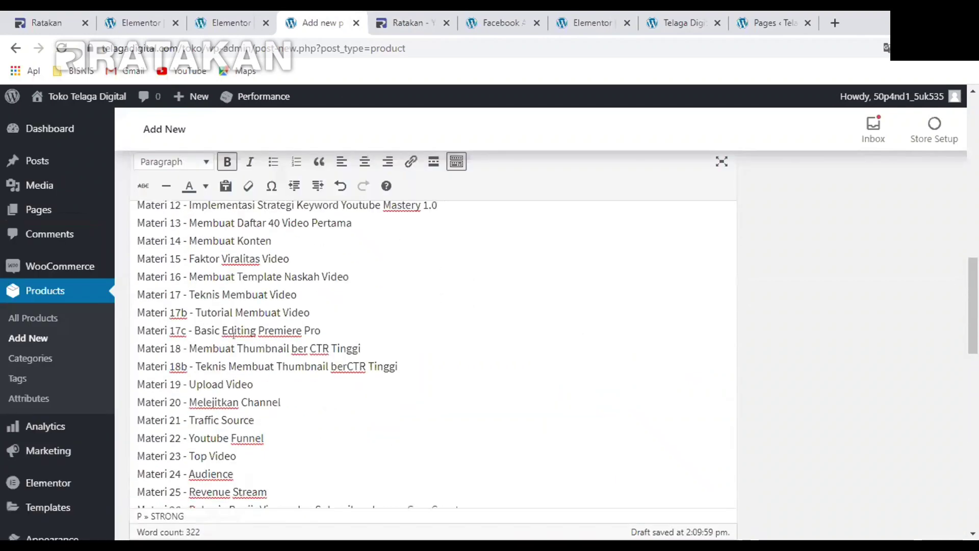
{"action": "left_click_drag", "start_coordinate": [253, 429], "coordinate": [154, 213]}
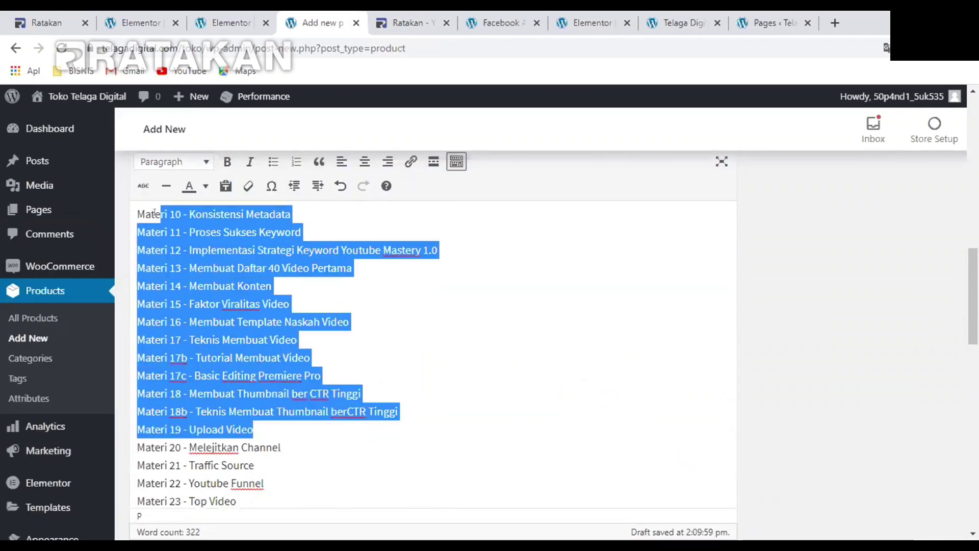
{"action": "left_click", "coordinate": [383, 15]}
{"action": "scroll", "coordinate": [71, 144], "scroll_direction": "down", "scroll_amount": 2}
{"action": "left_click_drag", "start_coordinate": [70, 144], "coordinate": [424, 443]}
{"action": "scroll", "coordinate": [522, 336], "scroll_direction": "down", "scroll_amount": 3}
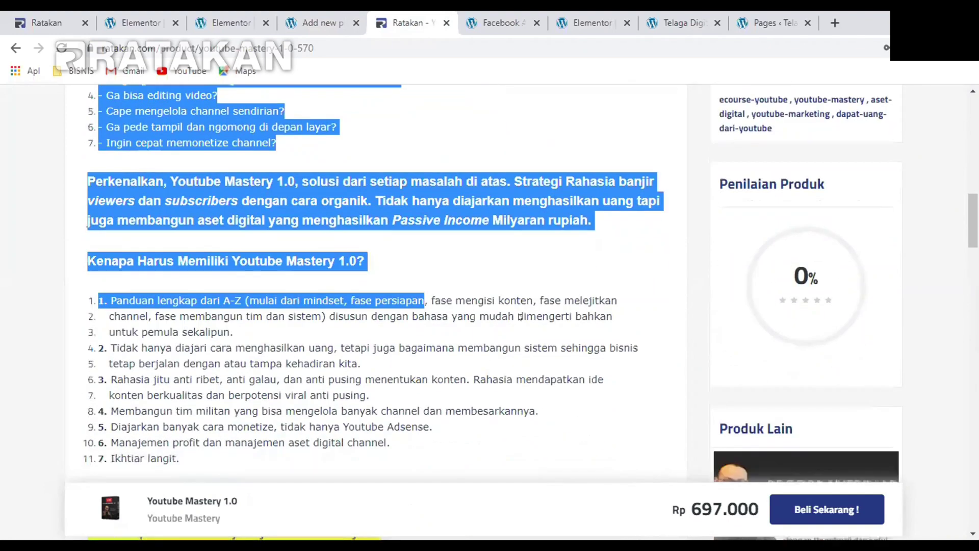
{"action": "left_click", "coordinate": [521, 335]}
{"action": "scroll", "coordinate": [555, 244], "scroll_direction": "up", "scroll_amount": 9}
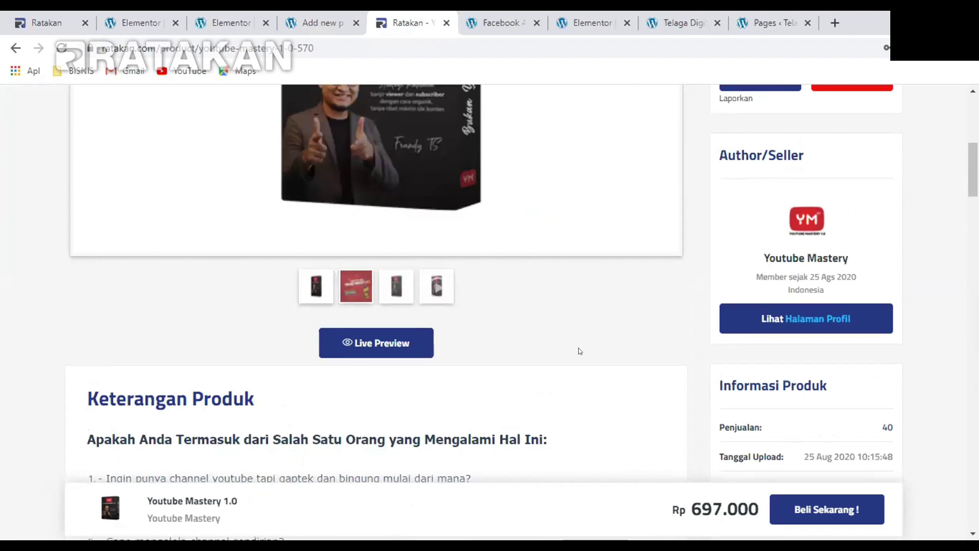
{"action": "scroll", "coordinate": [579, 350], "scroll_direction": "up", "scroll_amount": 7}
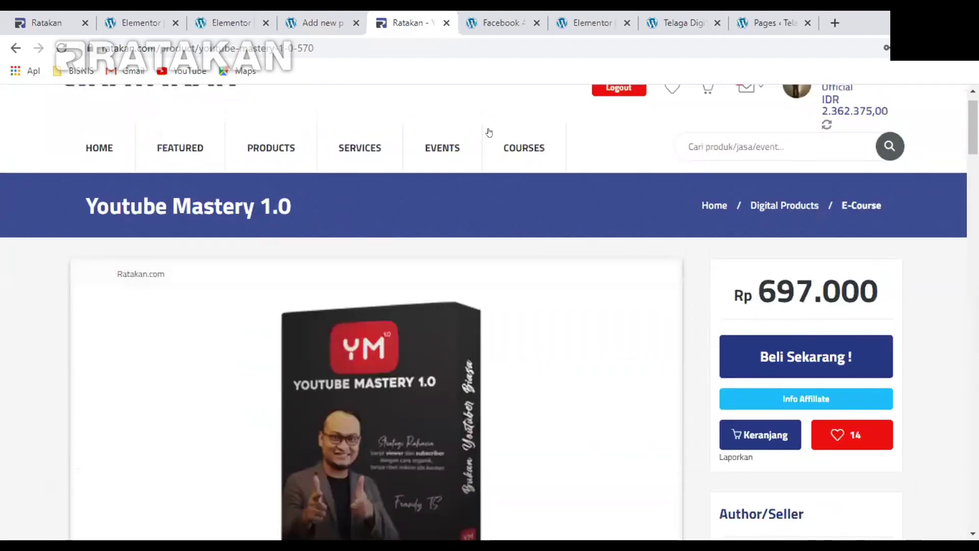
Switch to the Ratakan affiliate dashboard and filter the Produk Afiliasi list by "youtube mastery 1.0"
{"action": "left_click", "coordinate": [28, 14]}
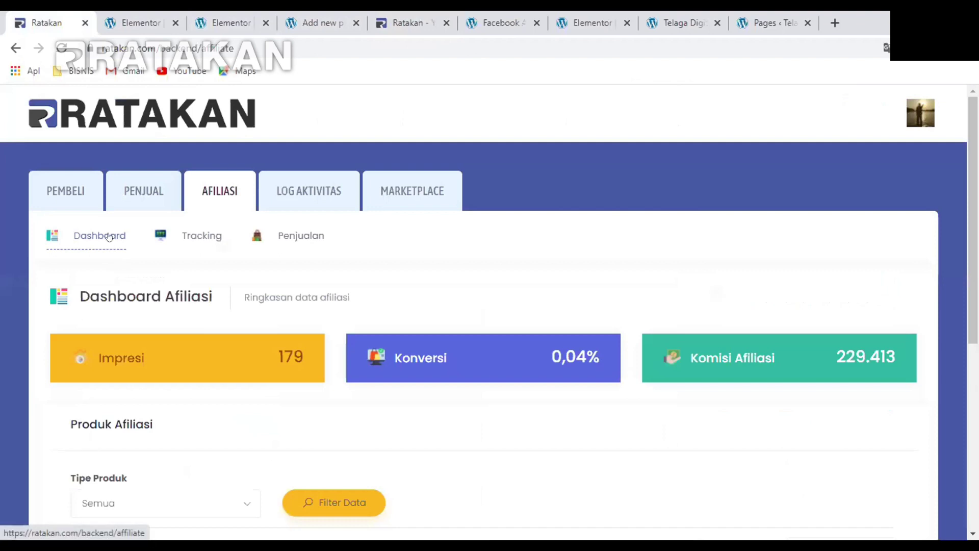
{"action": "scroll", "coordinate": [139, 247], "scroll_direction": "down", "scroll_amount": 5}
{"action": "scroll", "coordinate": [140, 247], "scroll_direction": "up", "scroll_amount": 3}
{"action": "scroll", "coordinate": [658, 335], "scroll_direction": "down", "scroll_amount": 4}
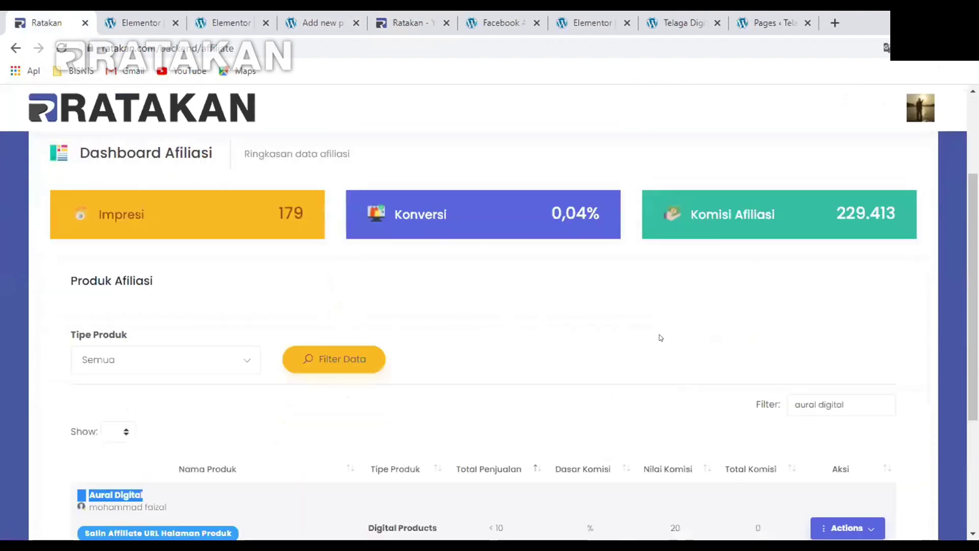
{"action": "scroll", "coordinate": [784, 347], "scroll_direction": "down", "scroll_amount": 1}
{"action": "triple_click", "coordinate": [826, 261]}
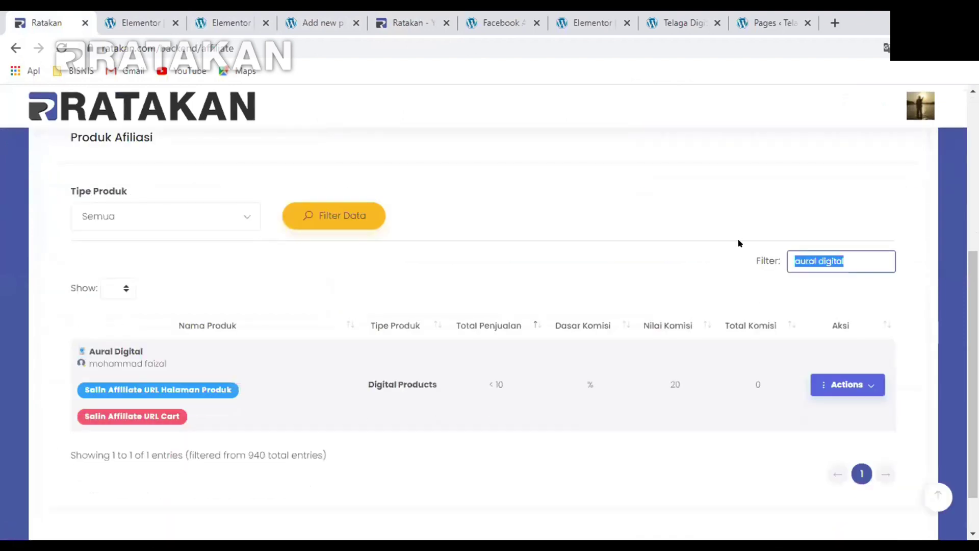
{"action": "key", "text": "BackSpace"}
{"action": "type", "text": "youtube"}
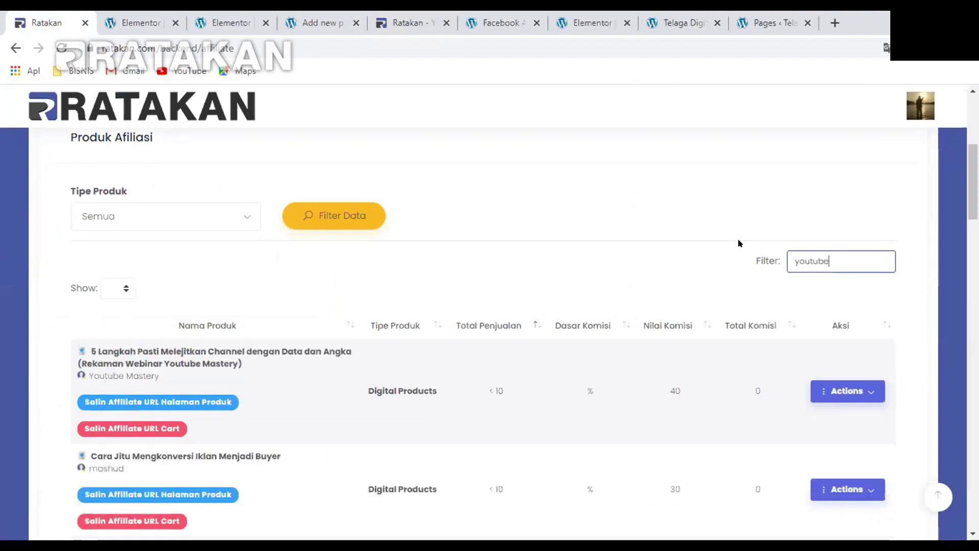
{"action": "type", "text": " mastery 1.0"}
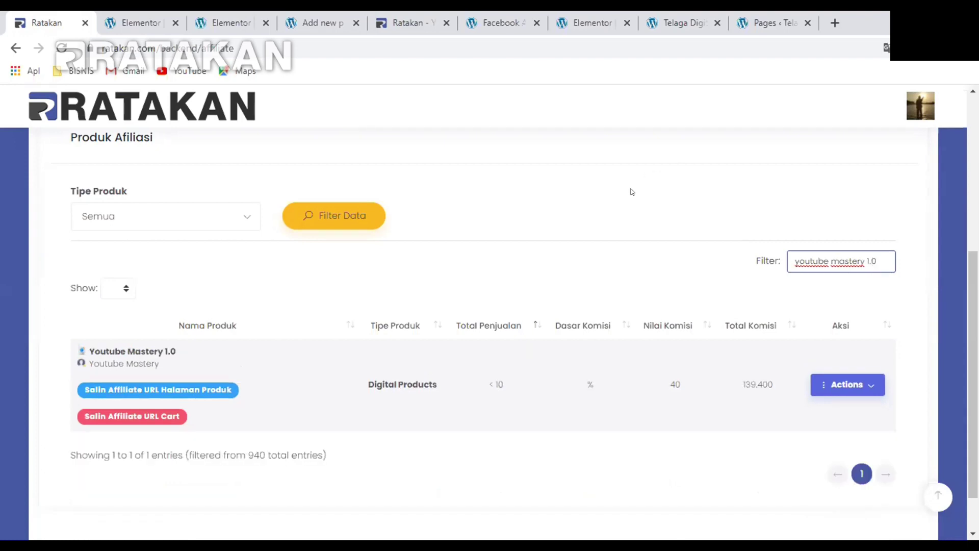
Copy the cart affiliate URL of the Youtube Mastery 1.0 product
{"action": "scroll", "coordinate": [164, 315], "scroll_direction": "down", "scroll_amount": 1}
{"action": "left_click_drag", "start_coordinate": [175, 295], "coordinate": [85, 287]}
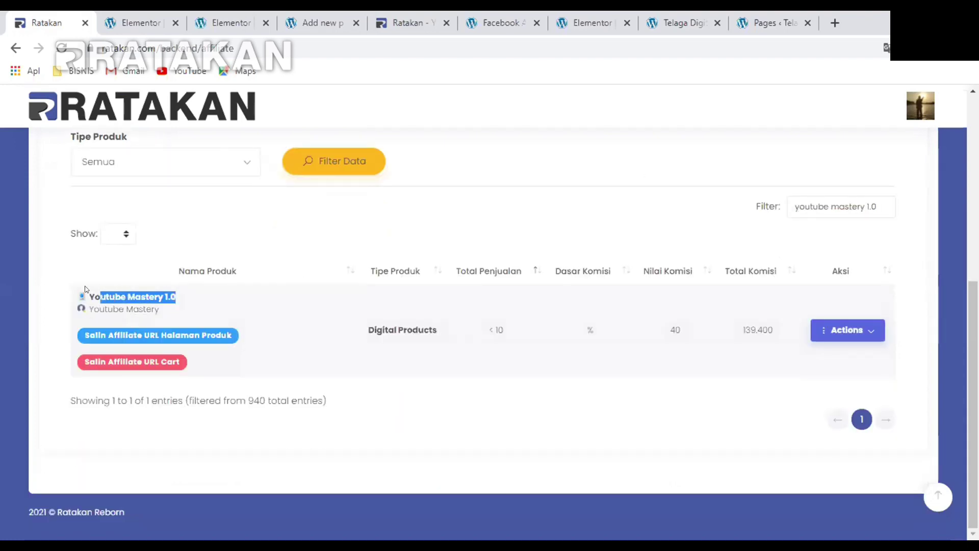
{"action": "left_click", "coordinate": [222, 219]}
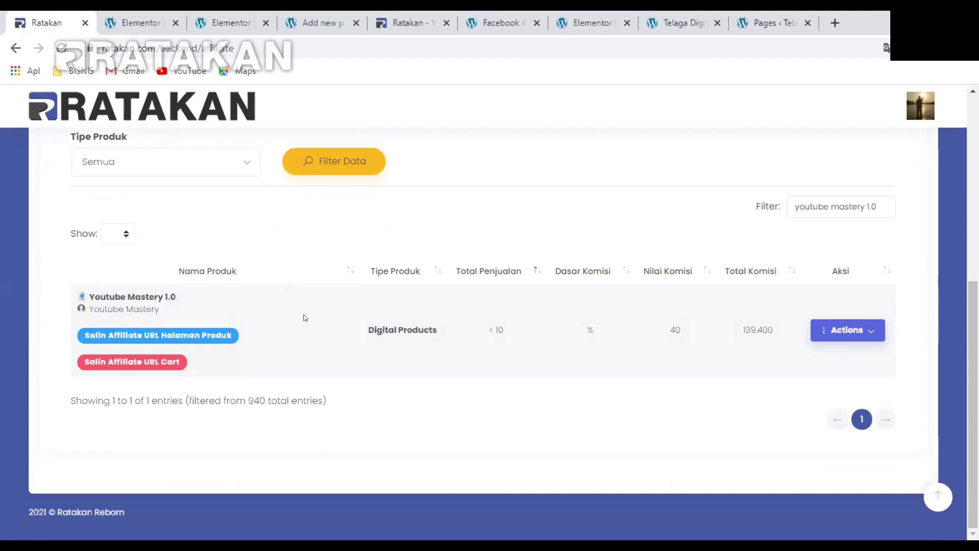
{"action": "double_click", "coordinate": [132, 362]}
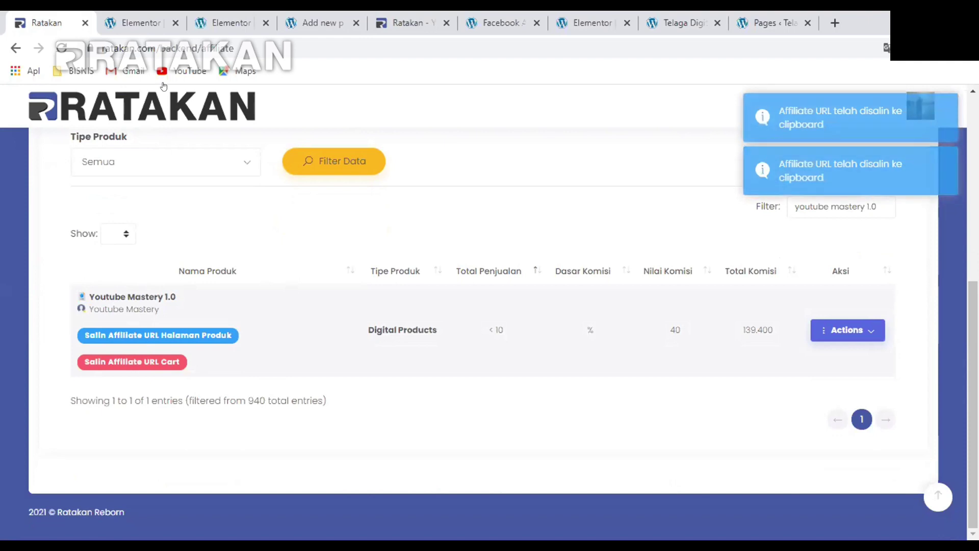
Return to the WooCommerce product form and replace the Product URL with the copied cart affiliate link, checking its end
{"action": "left_click", "coordinate": [292, 15]}
{"action": "left_click", "coordinate": [474, 293]}
{"action": "scroll", "coordinate": [474, 293], "scroll_direction": "down", "scroll_amount": 10}
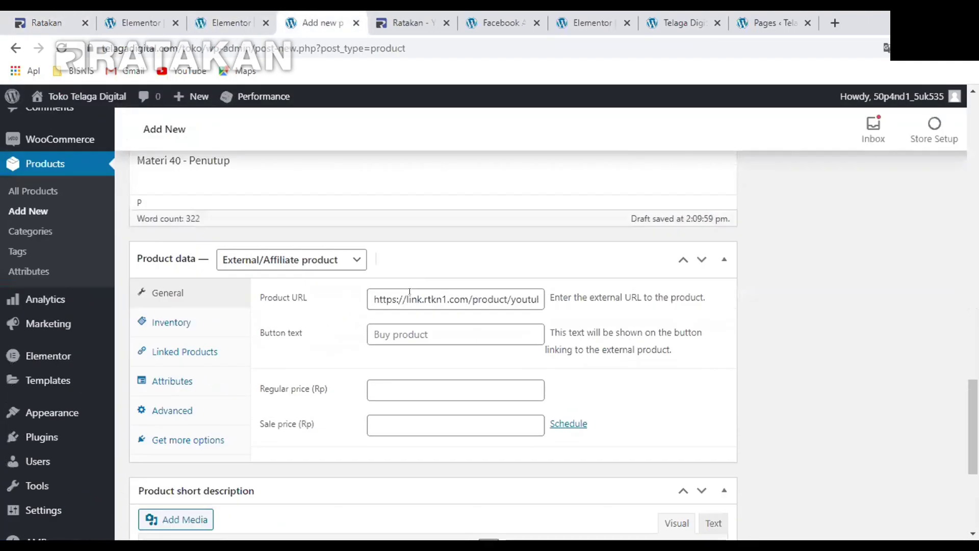
{"action": "left_click", "coordinate": [409, 296]}
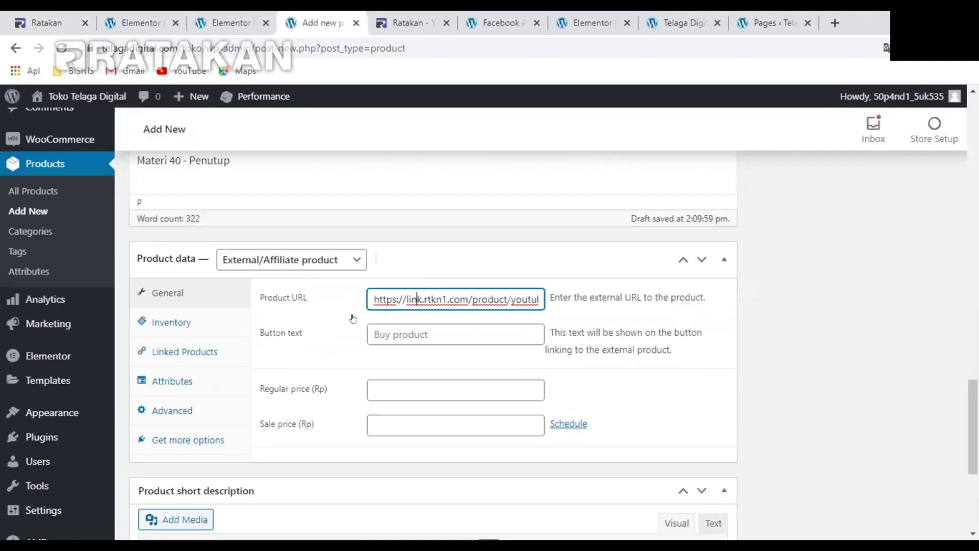
{"action": "key", "text": "ctrl+a"}
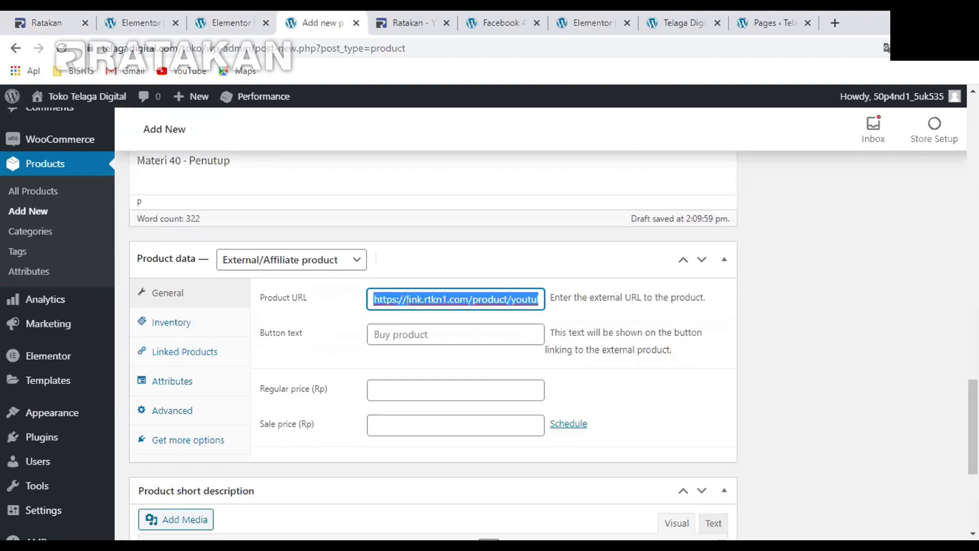
{"action": "key", "text": "BackSpace"}
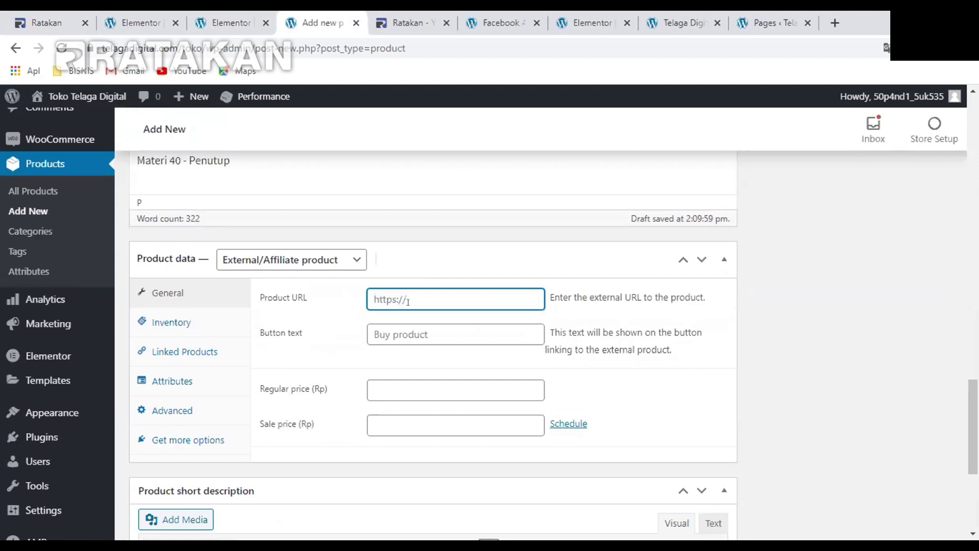
{"action": "key", "text": "ctrl+v"}
{"action": "left_click_drag", "start_coordinate": [258, 299], "coordinate": [303, 302]}
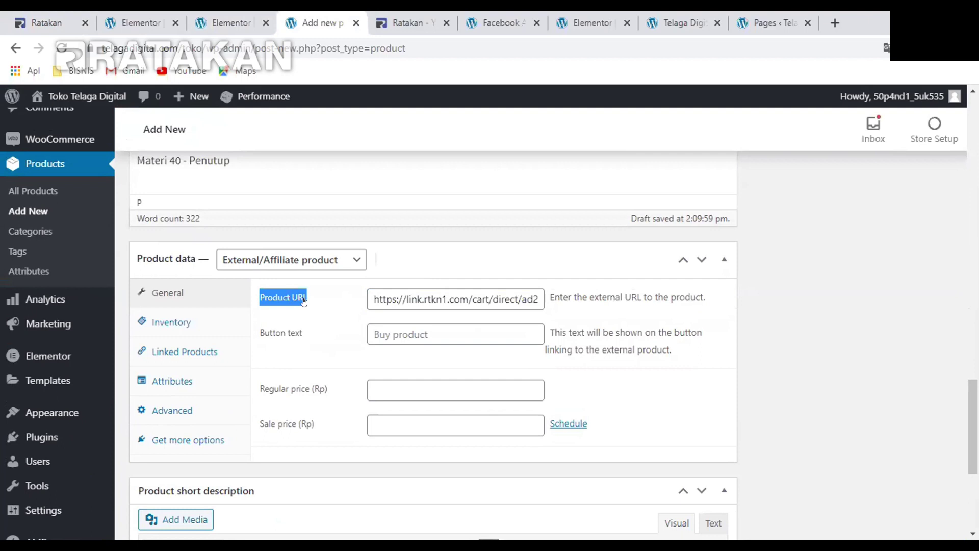
{"action": "left_click", "coordinate": [477, 300]}
{"action": "key", "text": "End"}
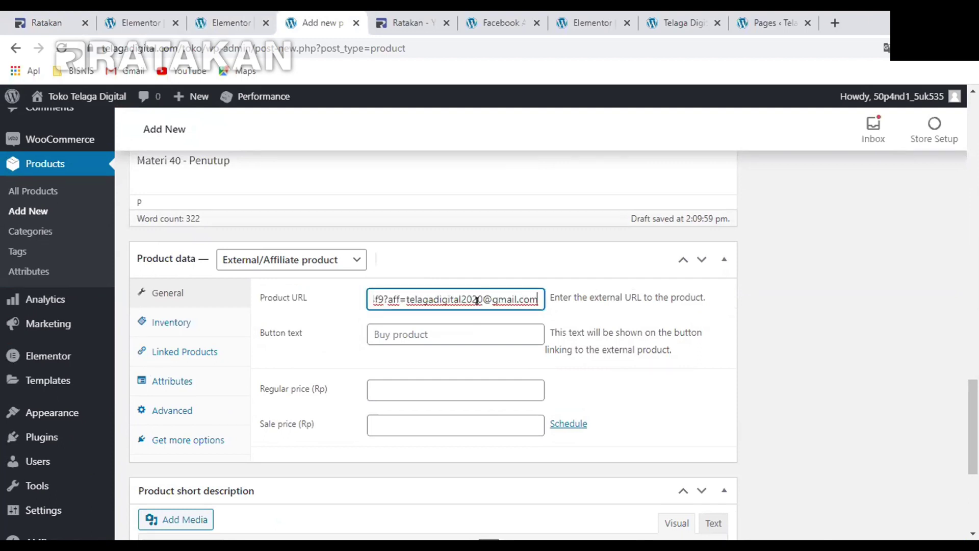
Check the button wording on the product cards in the Elementor page, selecting the Aural Digital card's button
{"action": "left_click", "coordinate": [385, 329]}
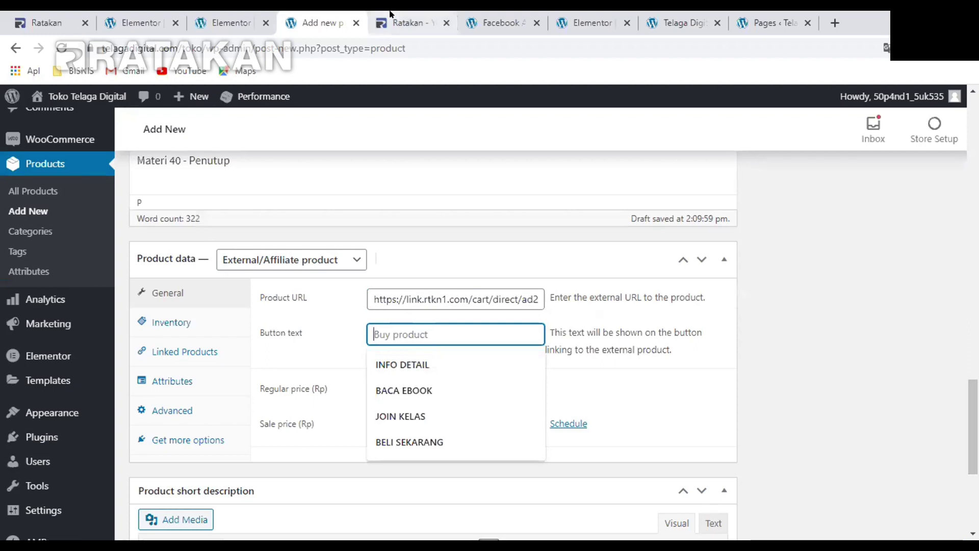
{"action": "left_click", "coordinate": [406, 22]}
{"action": "left_click", "coordinate": [229, 22]}
{"action": "scroll", "coordinate": [332, 189], "scroll_direction": "down", "scroll_amount": 15}
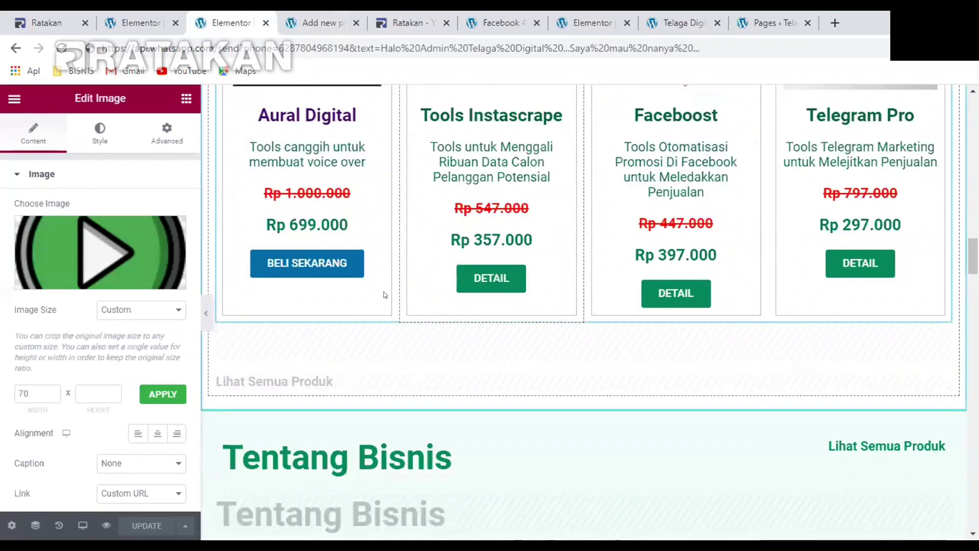
{"action": "left_click", "coordinate": [348, 263]}
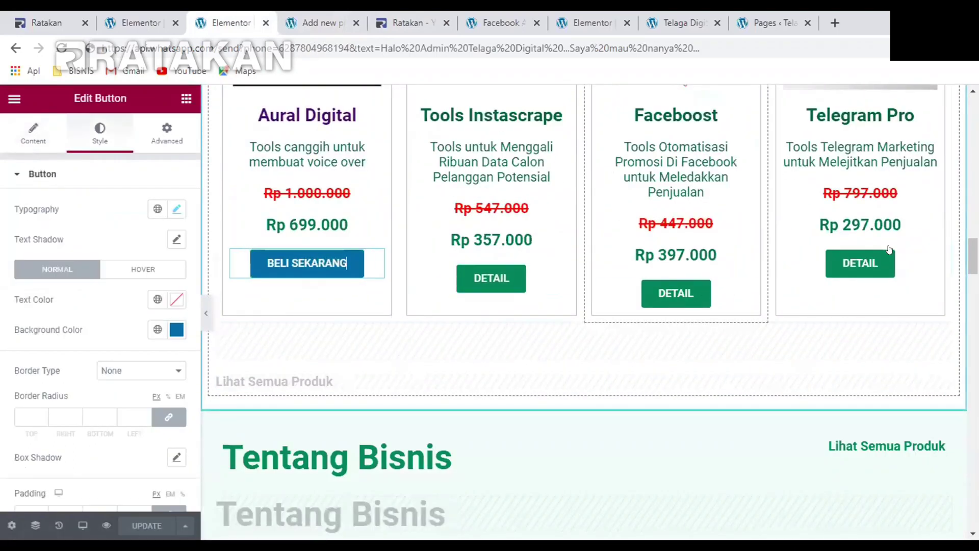
Set the external product's button text to "JOIN ECOURSE" in the WooCommerce product form
{"action": "left_click", "coordinate": [331, 23]}
{"action": "left_click", "coordinate": [445, 325]}
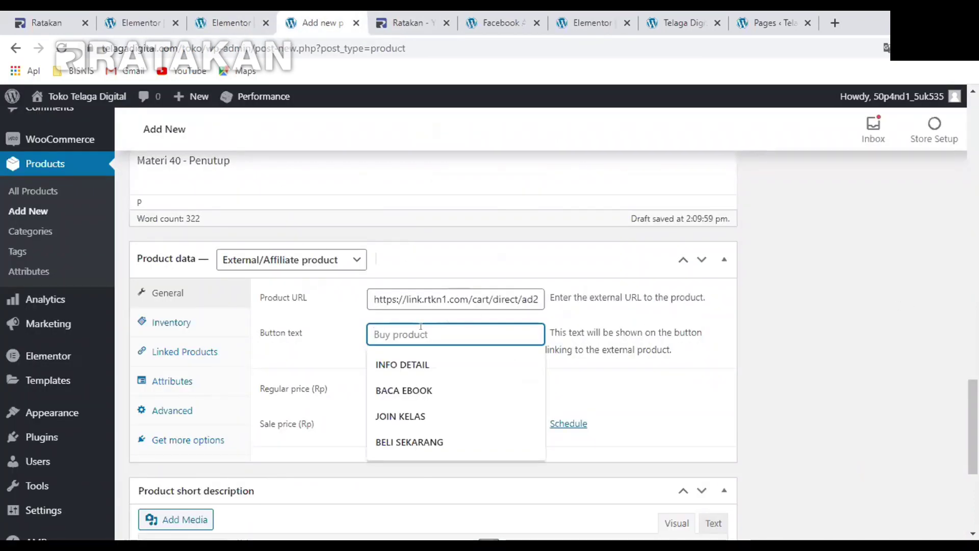
{"action": "type", "text": "JOIN"}
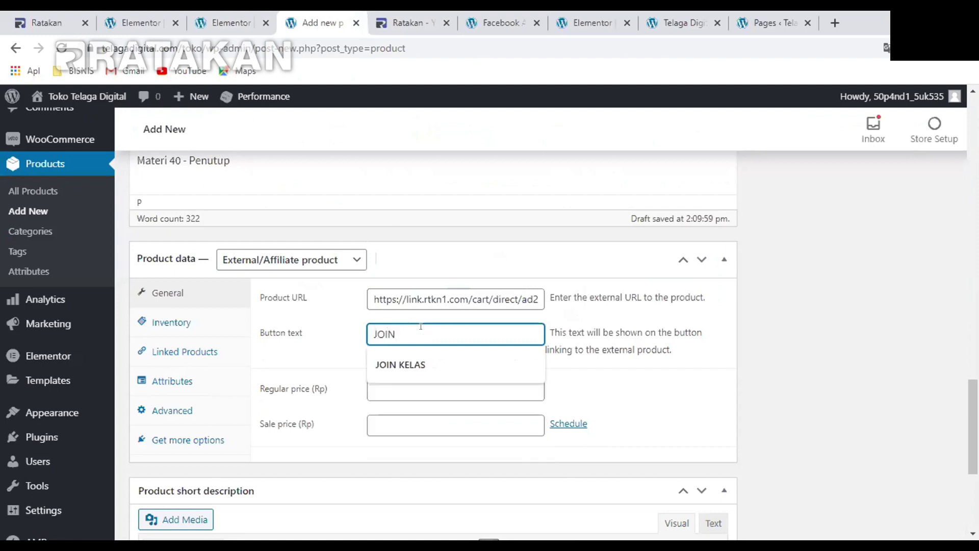
{"action": "type", "text": " ECOU"}
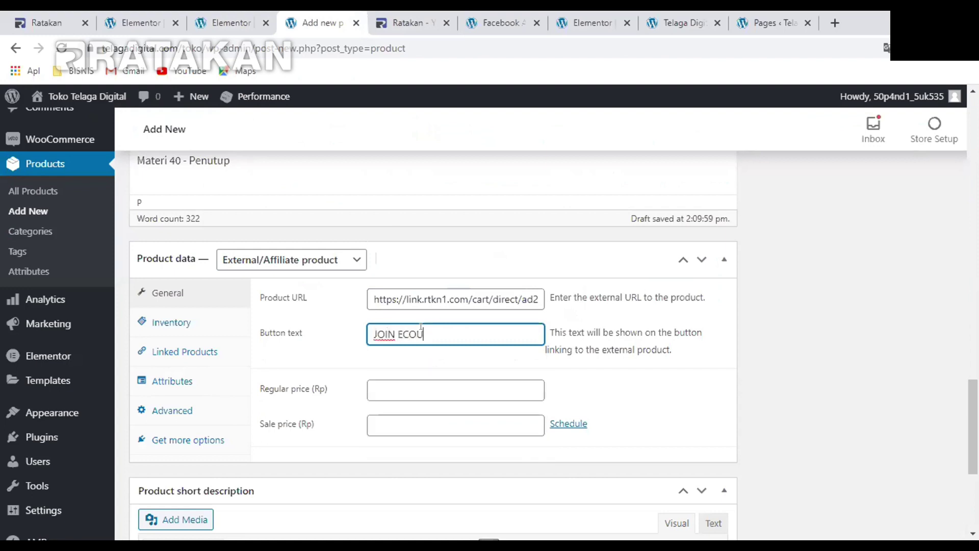
{"action": "type", "text": "RSE"}
{"action": "triple_click", "coordinate": [521, 327]}
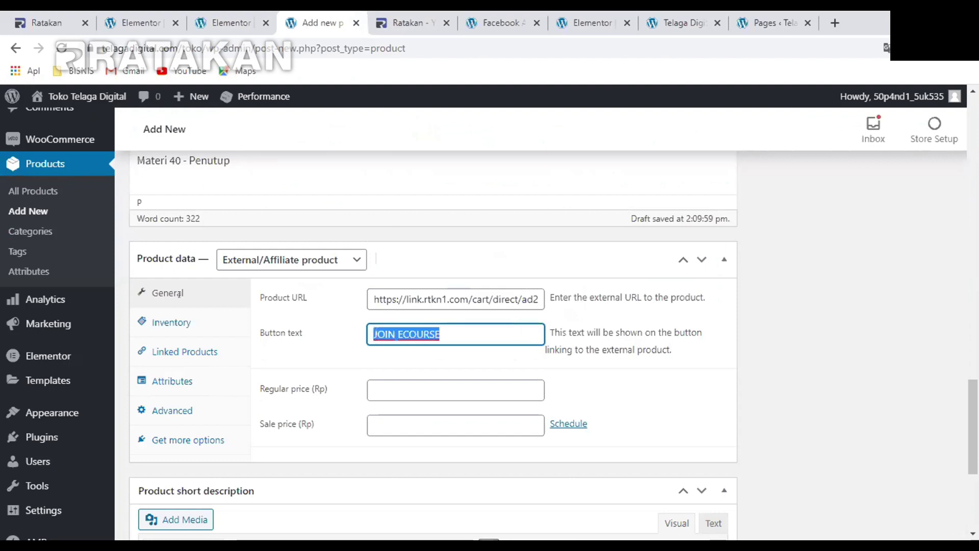
{"action": "left_click", "coordinate": [792, 305]}
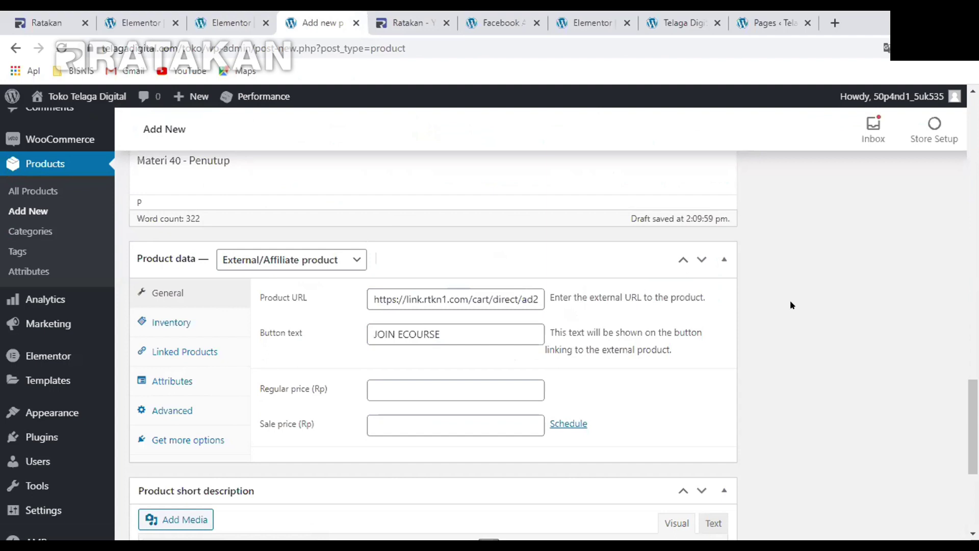
Examine the Regular price and Sale price fields in the Product data box
{"action": "scroll", "coordinate": [607, 300], "scroll_direction": "down", "scroll_amount": 3}
{"action": "scroll", "coordinate": [374, 283], "scroll_direction": "up", "scroll_amount": 2}
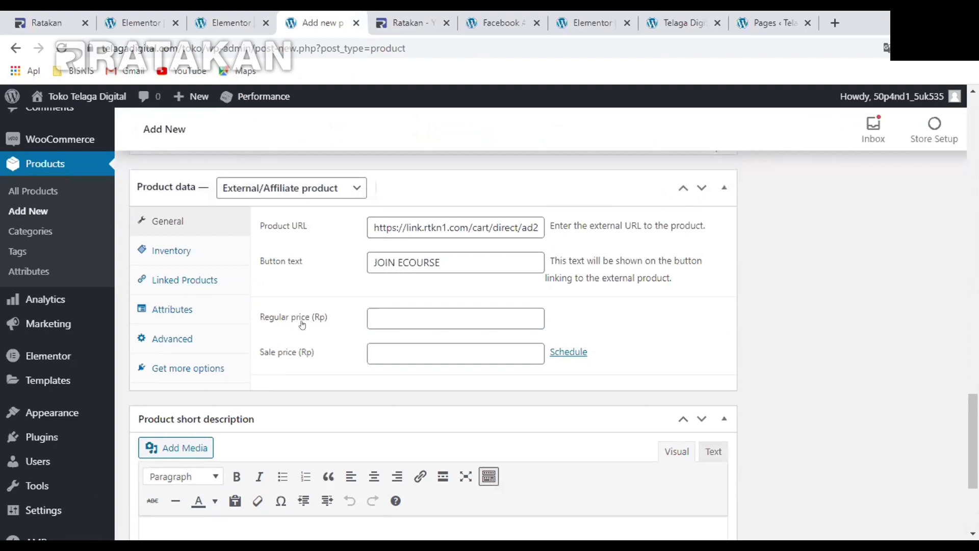
{"action": "left_click", "coordinate": [381, 317]}
{"action": "left_click", "coordinate": [790, 312]}
{"action": "left_click", "coordinate": [376, 351]}
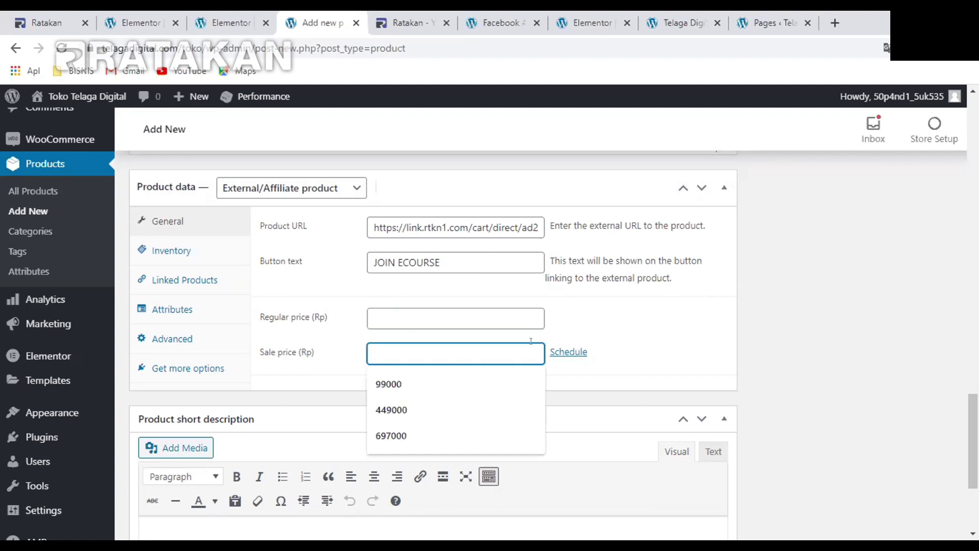
{"action": "left_click", "coordinate": [793, 312]}
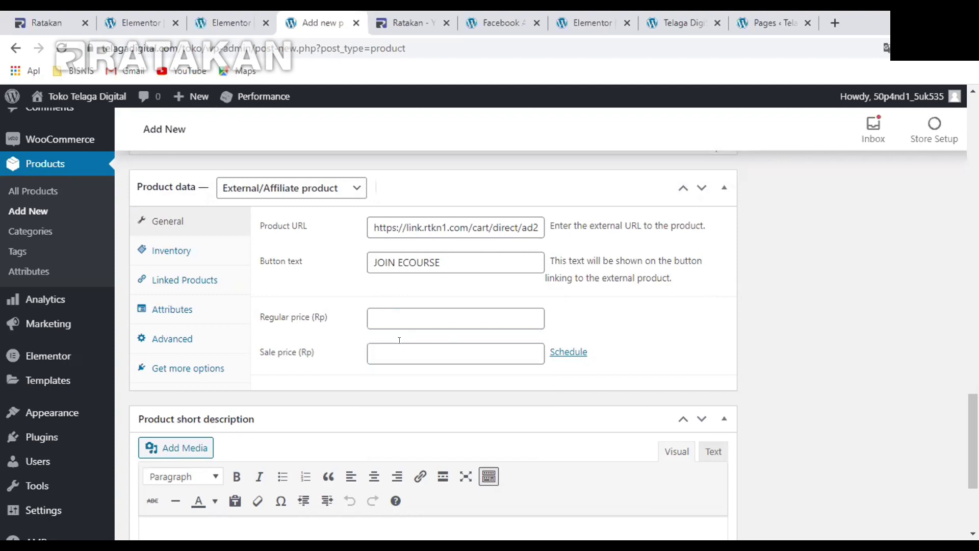
{"action": "left_click", "coordinate": [373, 341]}
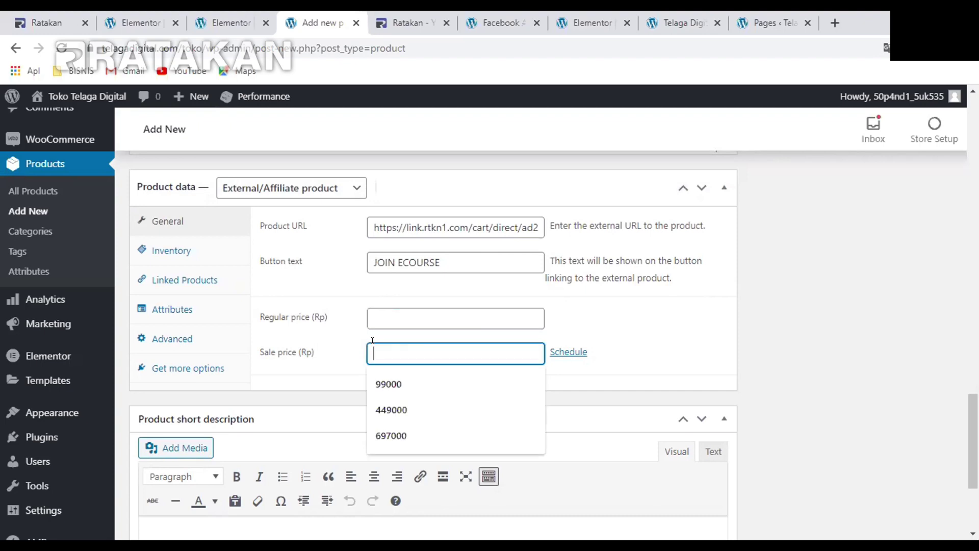
{"action": "left_click", "coordinate": [815, 300]}
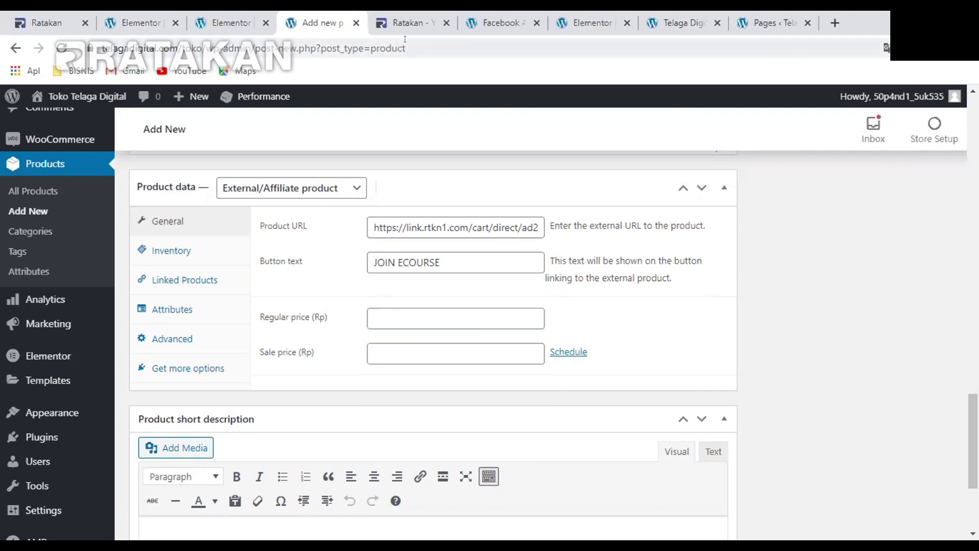
Look up the price on the Ratakan product page and set the WooCommerce regular price to 697000
{"action": "left_click", "coordinate": [410, 21]}
{"action": "scroll", "coordinate": [699, 218], "scroll_direction": "down", "scroll_amount": 2}
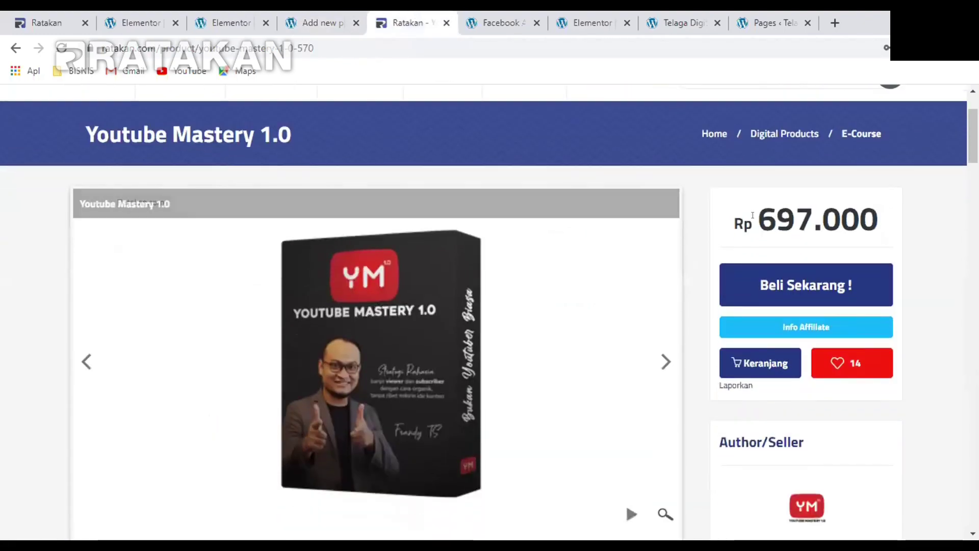
{"action": "left_click_drag", "start_coordinate": [754, 214], "coordinate": [869, 212]}
{"action": "left_click", "coordinate": [325, 14]}
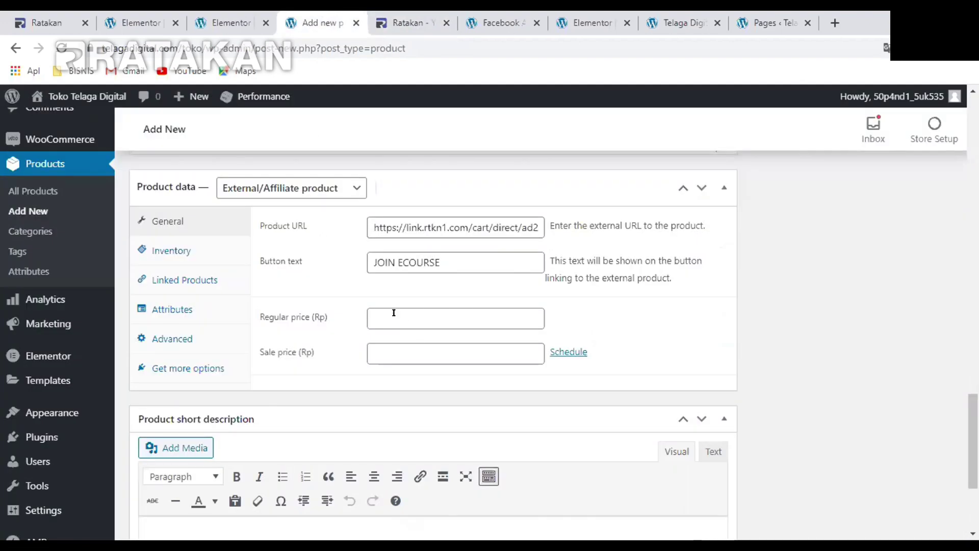
{"action": "left_click", "coordinate": [375, 314]}
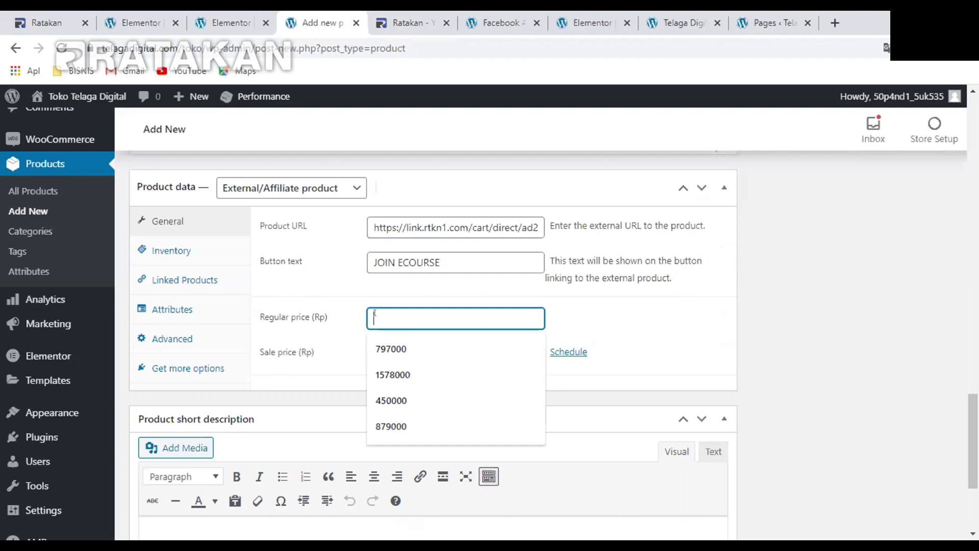
{"action": "type", "text": "697000"}
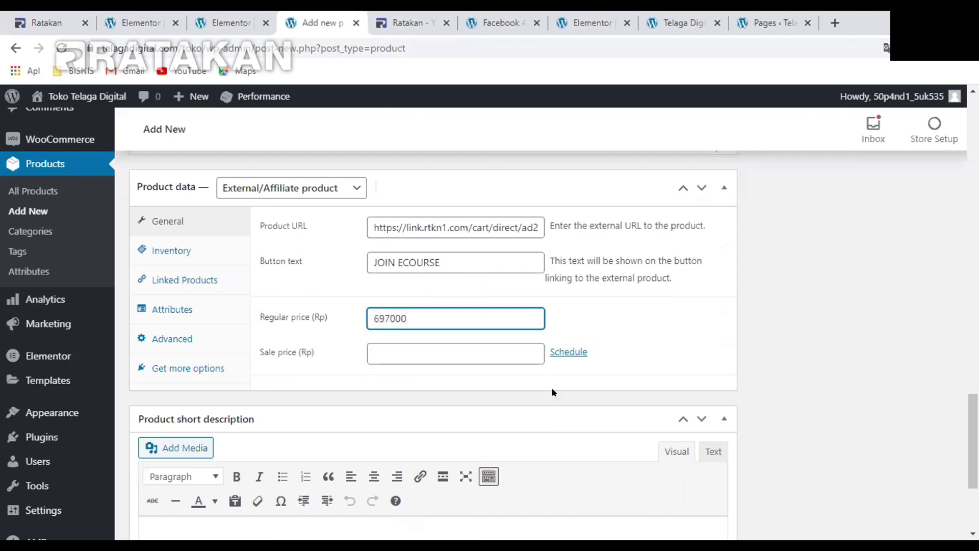
{"action": "left_click", "coordinate": [843, 294]}
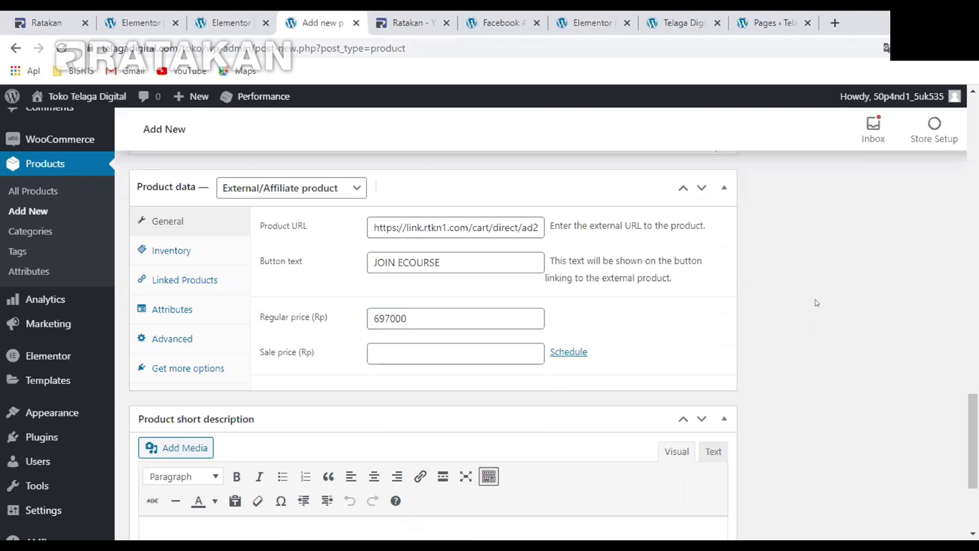
Examine the Regular price and Sale price fields and the Product short description box in the product form
{"action": "scroll", "coordinate": [384, 303], "scroll_direction": "down", "scroll_amount": 2}
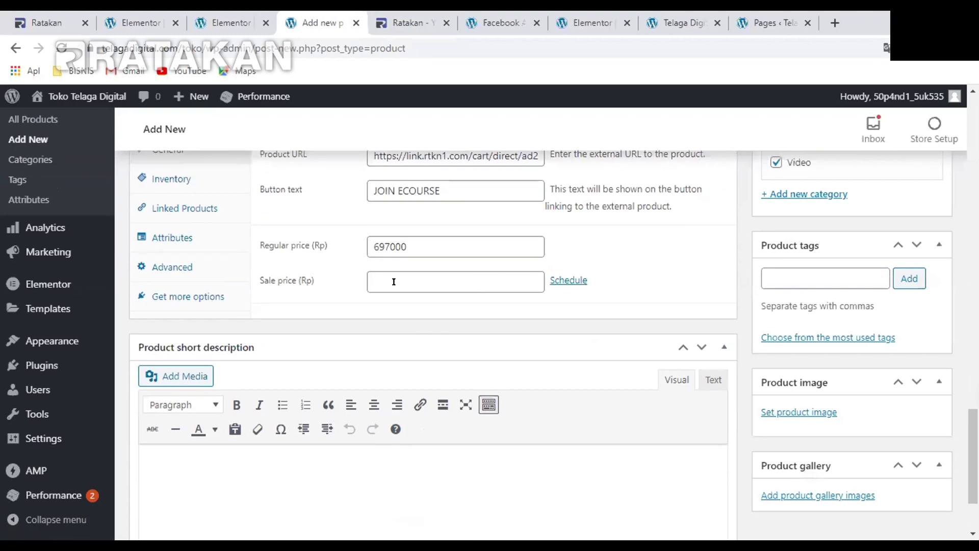
{"action": "left_click", "coordinate": [394, 281]}
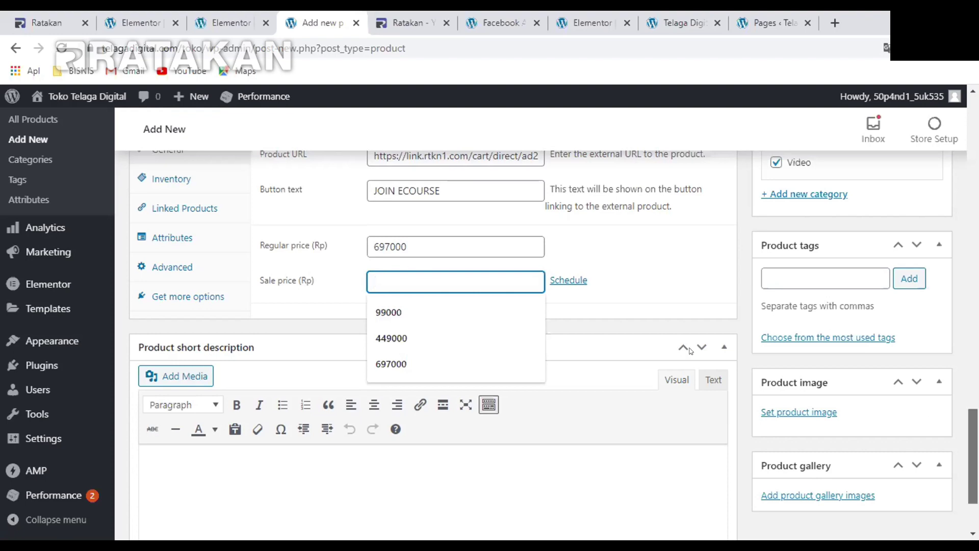
{"action": "scroll", "coordinate": [449, 291], "scroll_direction": "up", "scroll_amount": 3}
{"action": "left_click", "coordinate": [419, 313]}
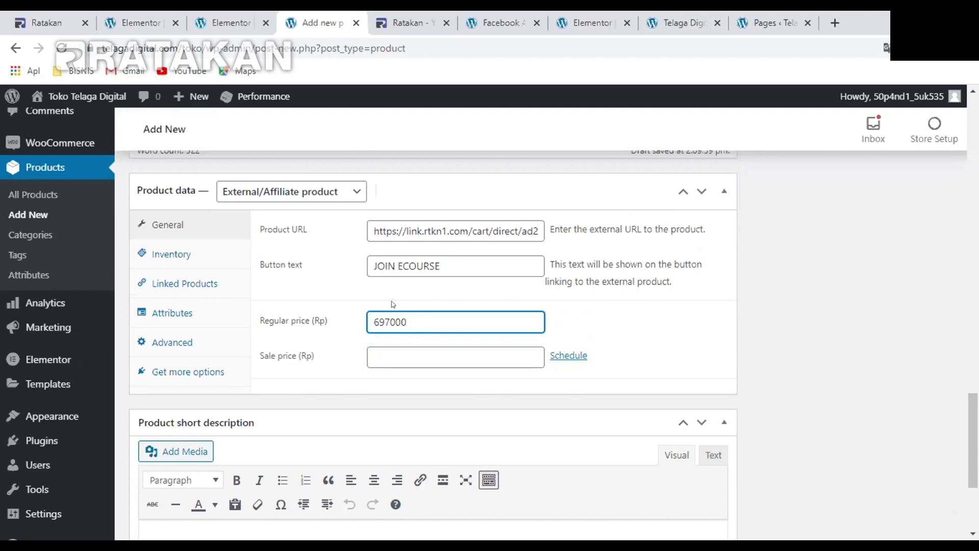
{"action": "double_click", "coordinate": [395, 322]}
{"action": "scroll", "coordinate": [781, 346], "scroll_direction": "up", "scroll_amount": 6}
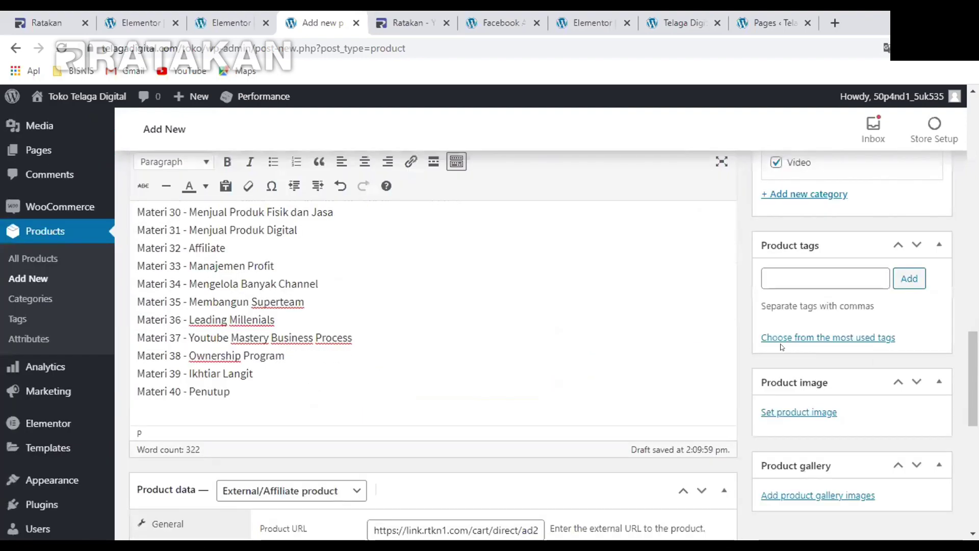
{"action": "scroll", "coordinate": [781, 347], "scroll_direction": "down", "scroll_amount": 3}
{"action": "left_click", "coordinate": [407, 301]}
{"action": "double_click", "coordinate": [406, 301]}
{"action": "scroll", "coordinate": [908, 325], "scroll_direction": "down", "scroll_amount": 4}
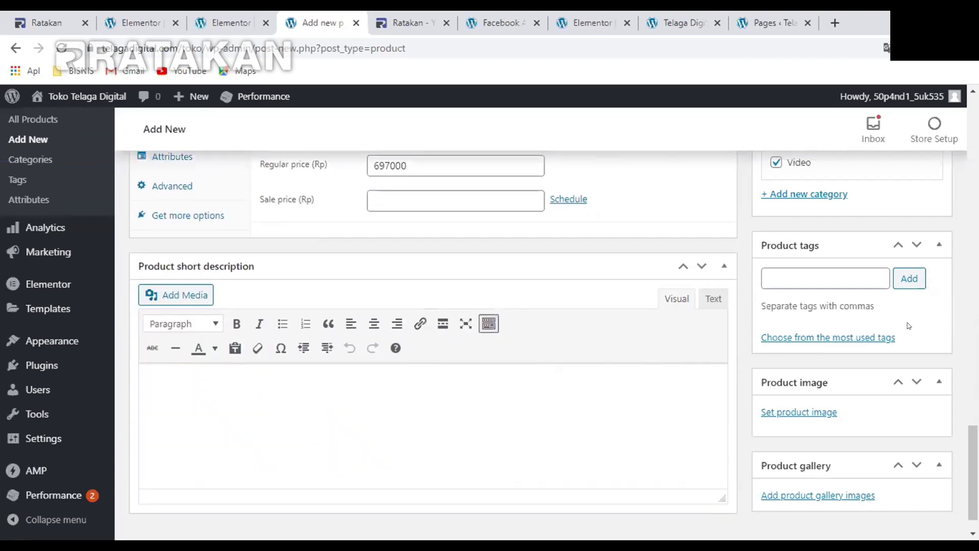
{"action": "scroll", "coordinate": [684, 338], "scroll_direction": "up", "scroll_amount": 4}
{"action": "scroll", "coordinate": [704, 349], "scroll_direction": "down", "scroll_amount": 1}
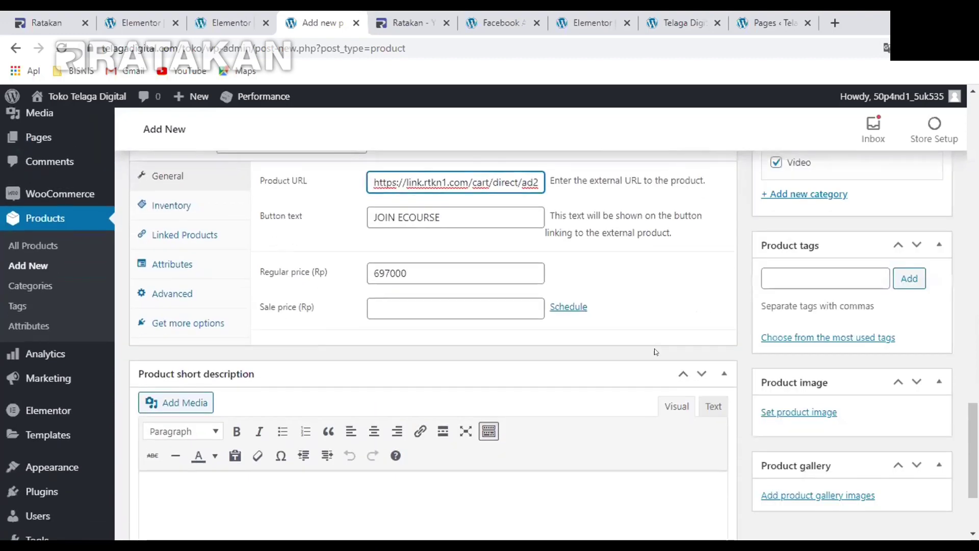
{"action": "scroll", "coordinate": [653, 351], "scroll_direction": "down", "scroll_amount": 3}
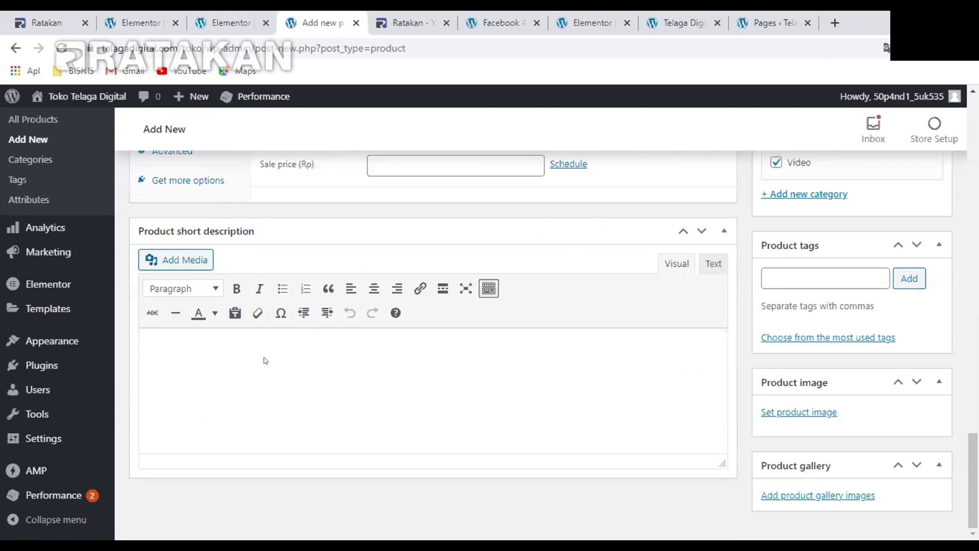
Switch to the Telaga Digital homepage, browse its product listings, and open the "Kelas Jago Jualan Di Facebook" product
{"action": "left_click", "coordinate": [402, 22]}
{"action": "left_click", "coordinate": [502, 22]}
{"action": "left_click", "coordinate": [678, 21]}
{"action": "scroll", "coordinate": [552, 180], "scroll_direction": "down", "scroll_amount": 1}
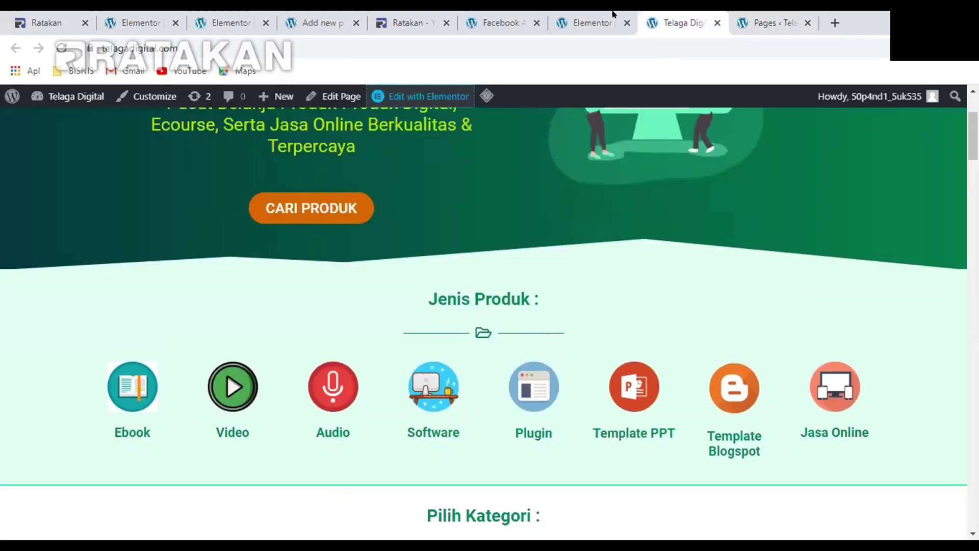
{"action": "left_click", "coordinate": [616, 17]}
{"action": "left_click", "coordinate": [656, 15]}
{"action": "scroll", "coordinate": [277, 196], "scroll_direction": "down", "scroll_amount": 15}
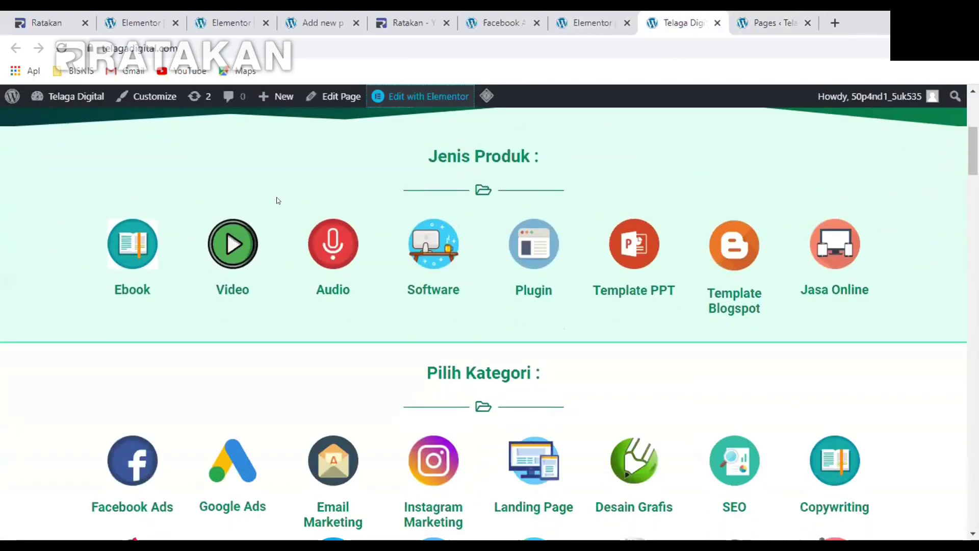
{"action": "scroll", "coordinate": [535, 299], "scroll_direction": "up", "scroll_amount": 6}
{"action": "scroll", "coordinate": [568, 175], "scroll_direction": "down", "scroll_amount": 4}
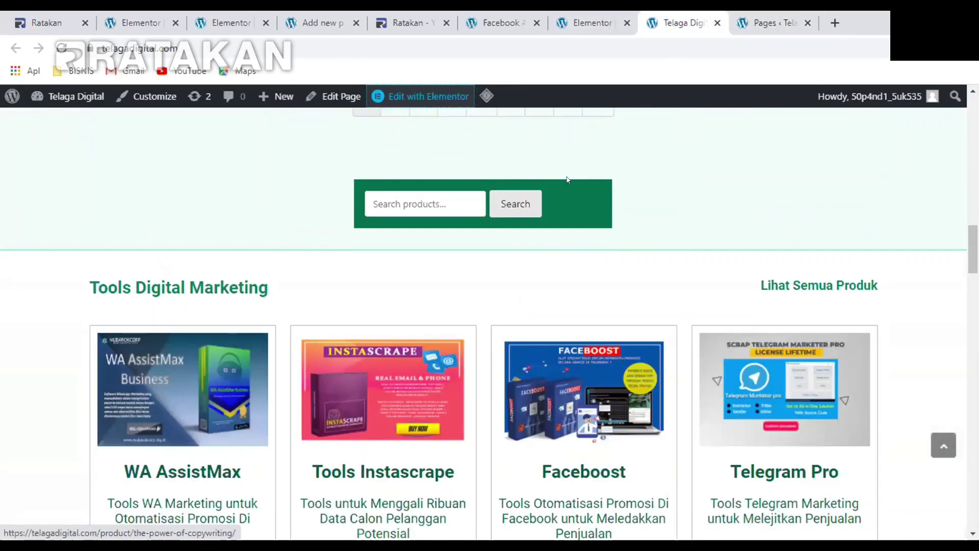
{"action": "scroll", "coordinate": [616, 295], "scroll_direction": "up", "scroll_amount": 5}
{"action": "scroll", "coordinate": [677, 390], "scroll_direction": "down", "scroll_amount": 3}
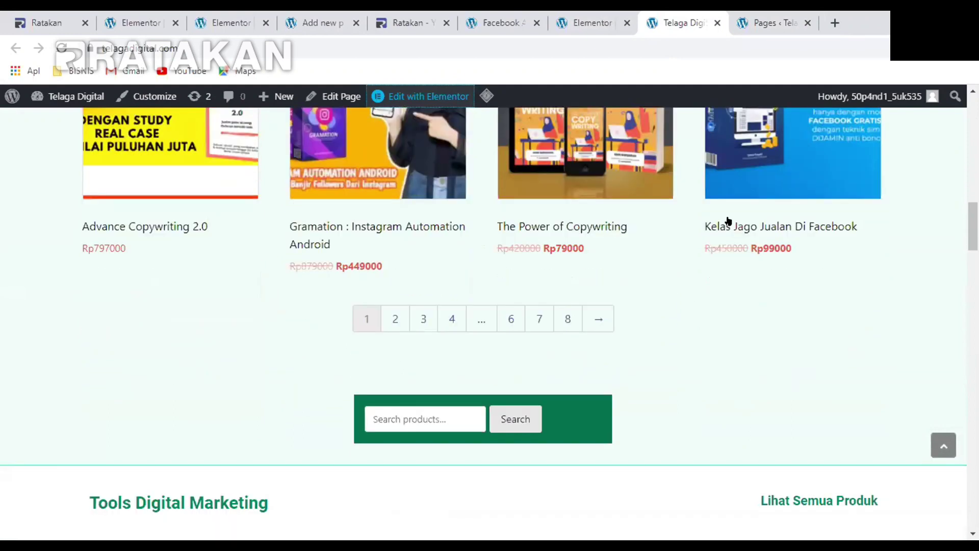
{"action": "left_click", "coordinate": [724, 222]}
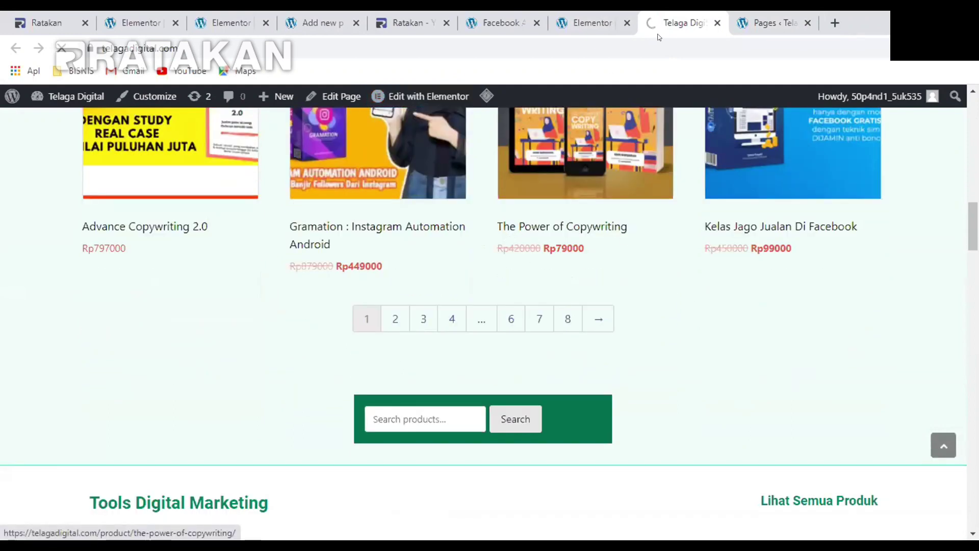
Examine the title and short description beside the image on the "Kelas Jago Jualan Di Facebook" product page
{"action": "scroll", "coordinate": [750, 175], "scroll_direction": "up", "scroll_amount": 2}
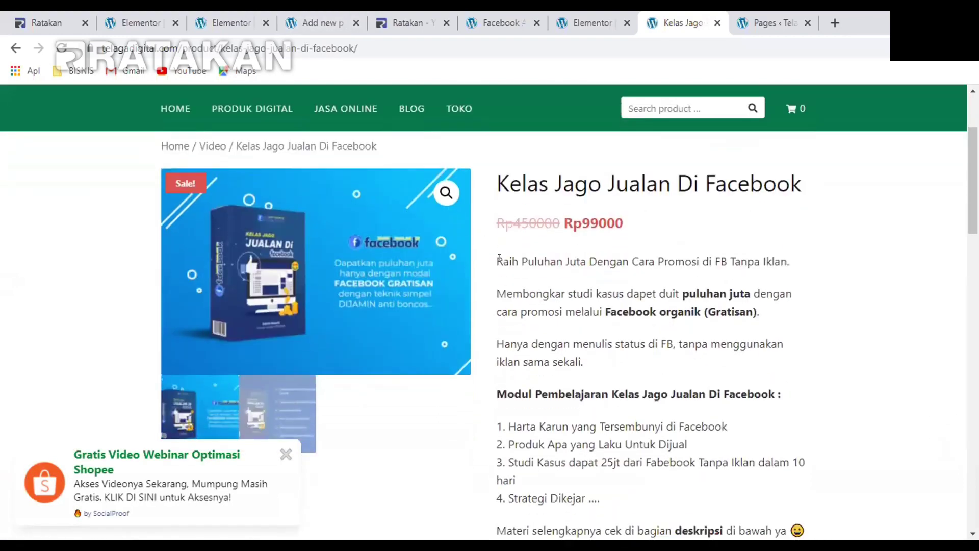
{"action": "left_click_drag", "start_coordinate": [498, 257], "coordinate": [701, 476]}
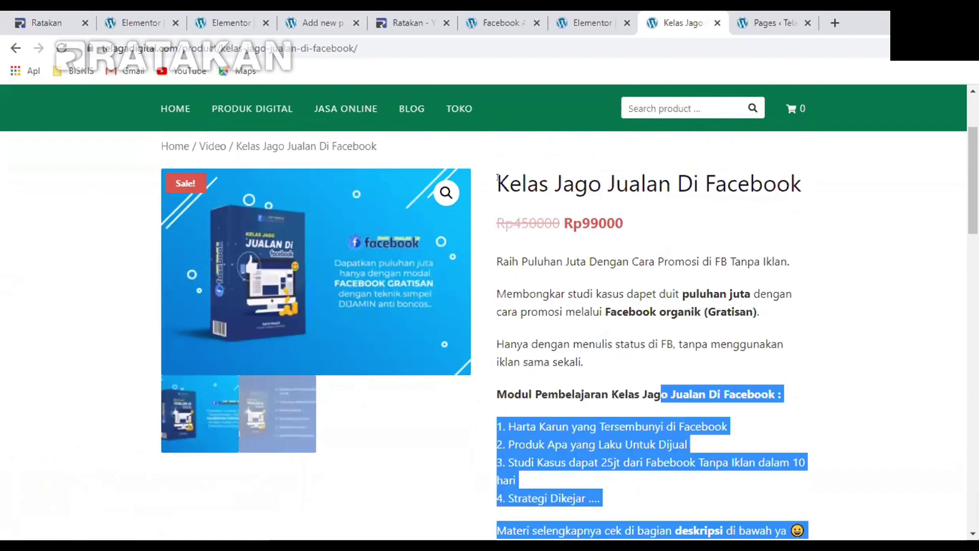
{"action": "left_click_drag", "start_coordinate": [497, 177], "coordinate": [793, 188]}
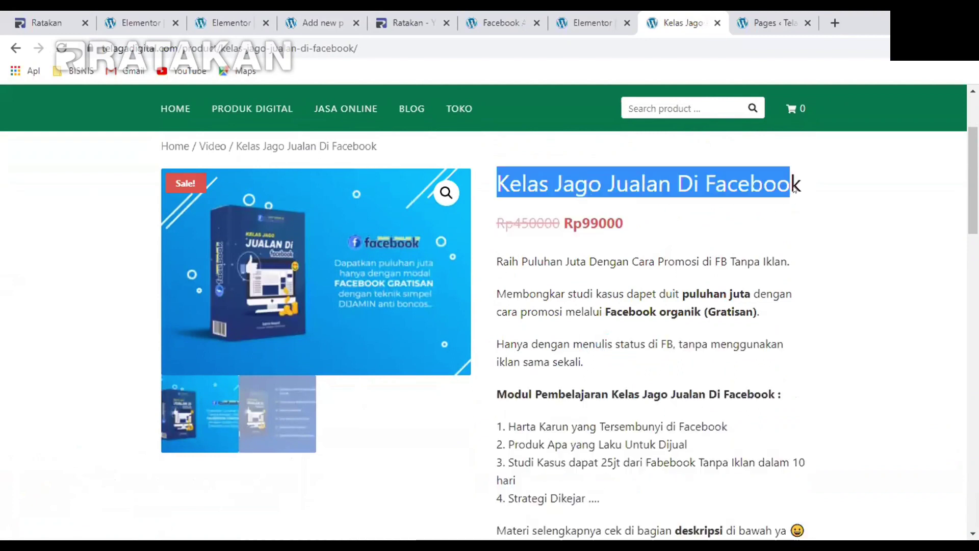
{"action": "left_click", "coordinate": [716, 277]}
Return to the new product form and review the Youtube Mastery 1.0 title and main description
{"action": "left_click", "coordinate": [227, 23]}
{"action": "left_click", "coordinate": [316, 22]}
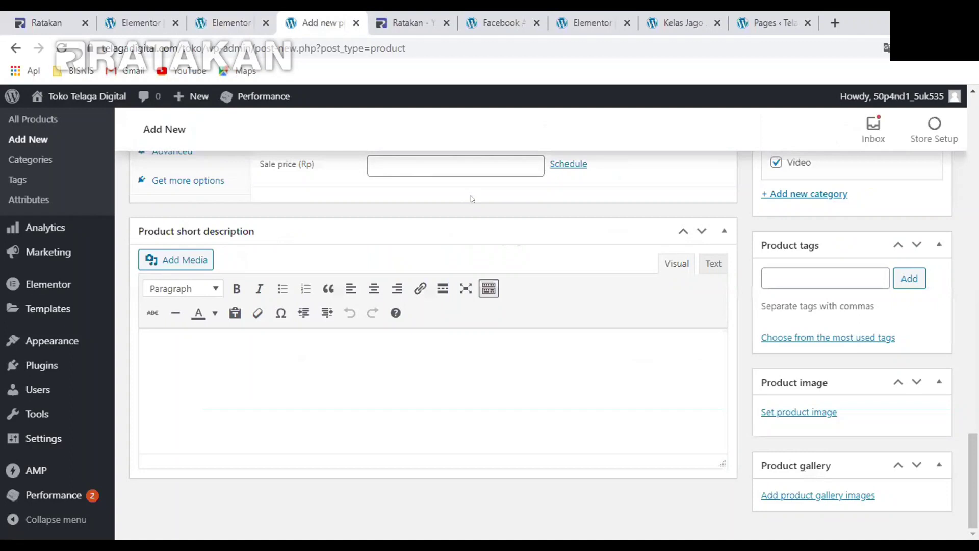
{"action": "scroll", "coordinate": [471, 199], "scroll_direction": "up", "scroll_amount": 10}
{"action": "left_click_drag", "start_coordinate": [227, 240], "coordinate": [161, 258]}
{"action": "scroll", "coordinate": [295, 314], "scroll_direction": "up", "scroll_amount": 5}
{"action": "scroll", "coordinate": [295, 313], "scroll_direction": "up", "scroll_amount": 10}
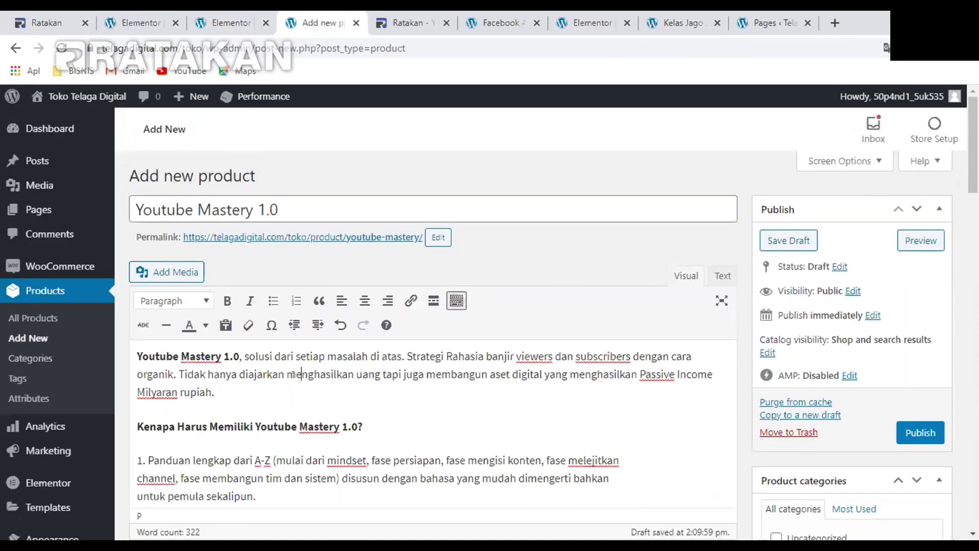
Compare the full Description section with the short description on the "Kelas Jago Jualan Di Facebook" product page
{"action": "left_click", "coordinate": [681, 22]}
{"action": "scroll", "coordinate": [781, 298], "scroll_direction": "down", "scroll_amount": 9}
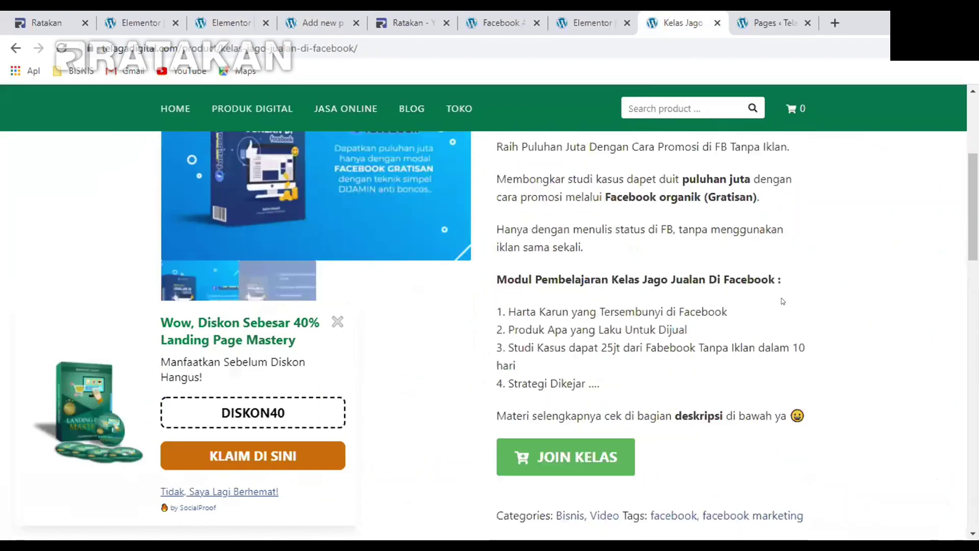
{"action": "scroll", "coordinate": [781, 301], "scroll_direction": "down", "scroll_amount": 2}
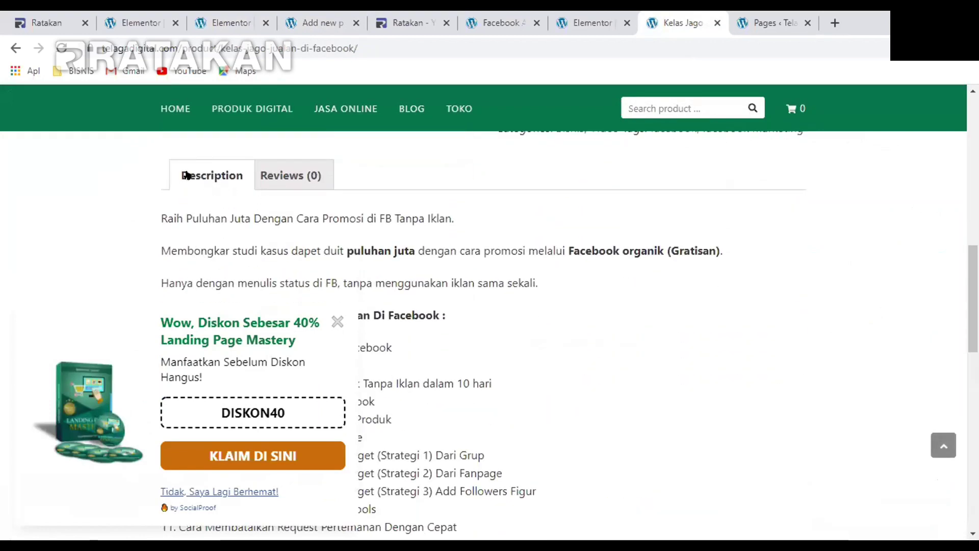
{"action": "scroll", "coordinate": [202, 306], "scroll_direction": "down", "scroll_amount": 12}
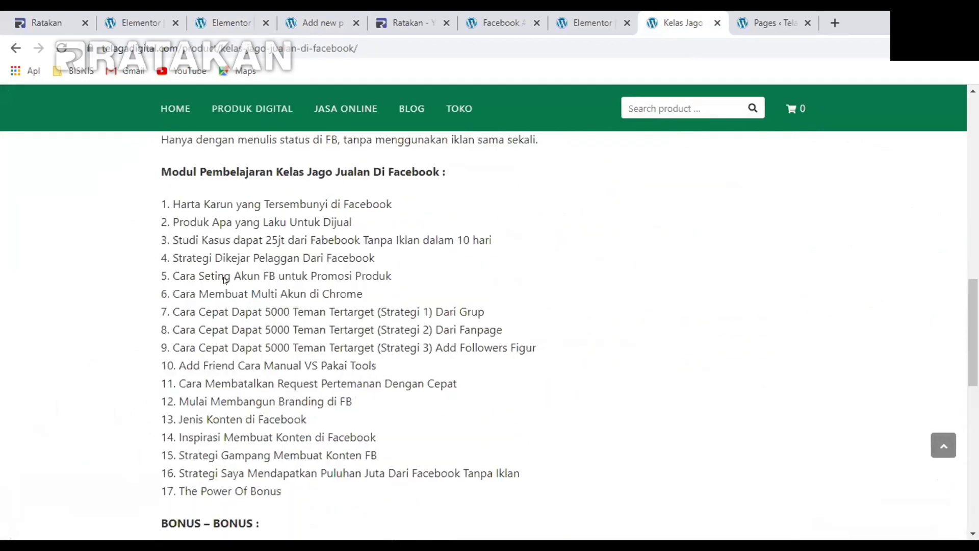
{"action": "scroll", "coordinate": [389, 326], "scroll_direction": "up", "scroll_amount": 2}
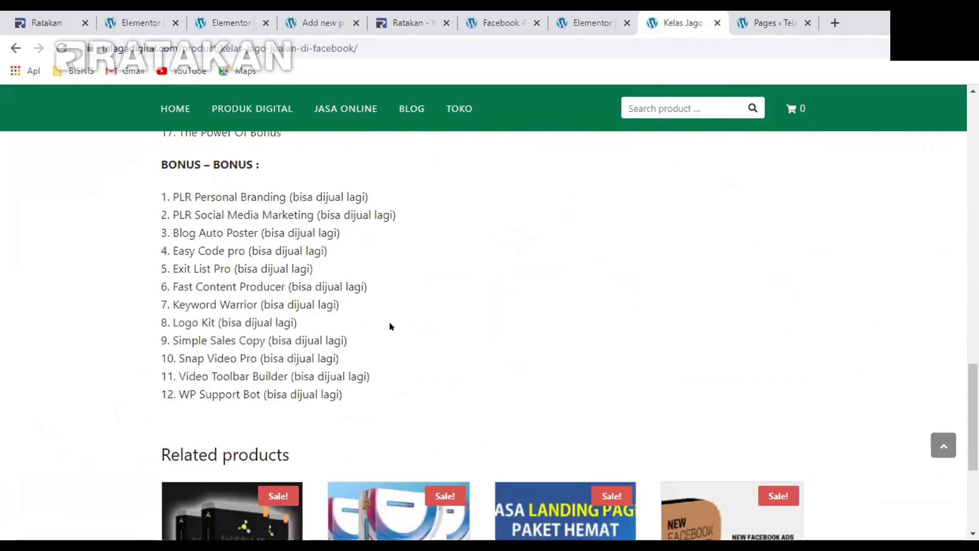
{"action": "scroll", "coordinate": [382, 336], "scroll_direction": "down", "scroll_amount": 1}
{"action": "left_click_drag", "start_coordinate": [382, 337], "coordinate": [197, 149]}
{"action": "scroll", "coordinate": [197, 148], "scroll_direction": "up", "scroll_amount": 15}
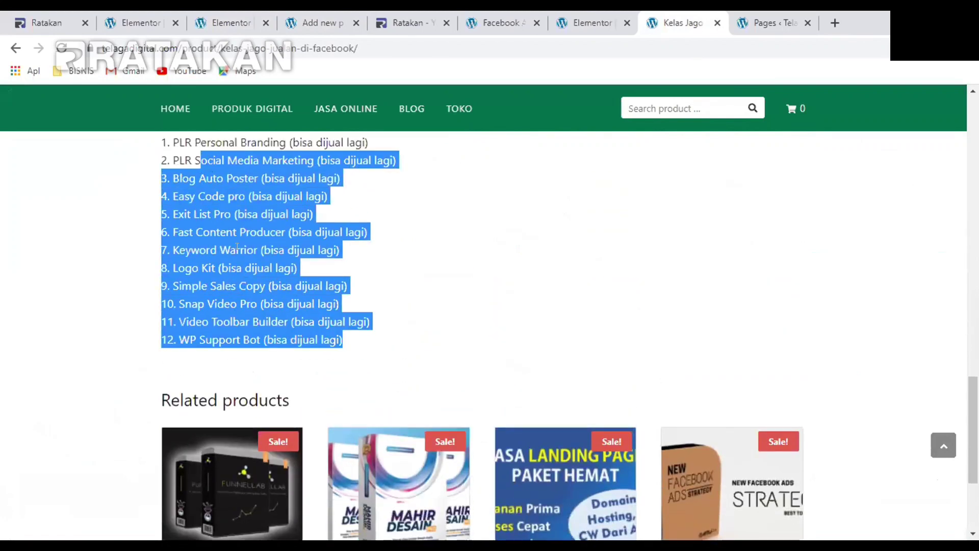
{"action": "scroll", "coordinate": [223, 290], "scroll_direction": "down", "scroll_amount": 1}
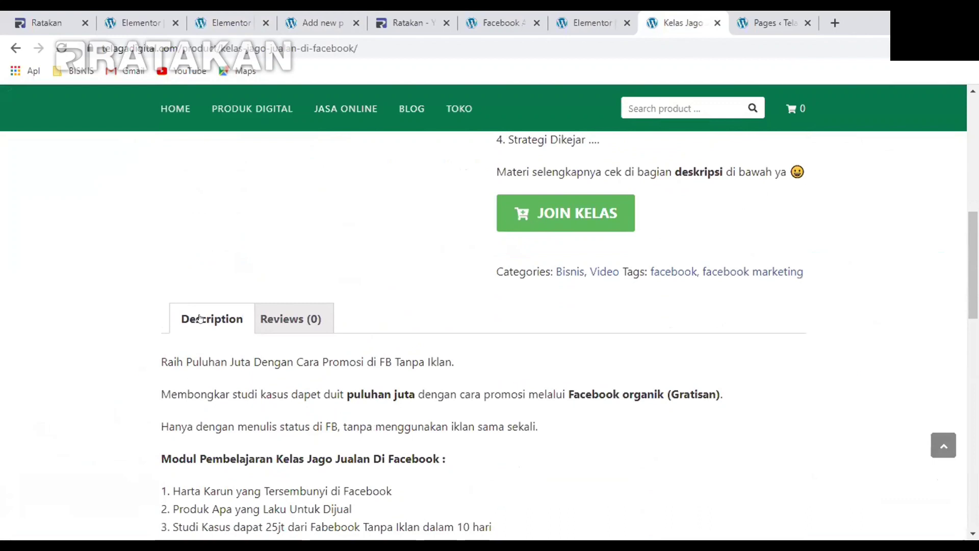
{"action": "scroll", "coordinate": [301, 360], "scroll_direction": "up", "scroll_amount": 7}
{"action": "scroll", "coordinate": [566, 360], "scroll_direction": "up", "scroll_amount": 1}
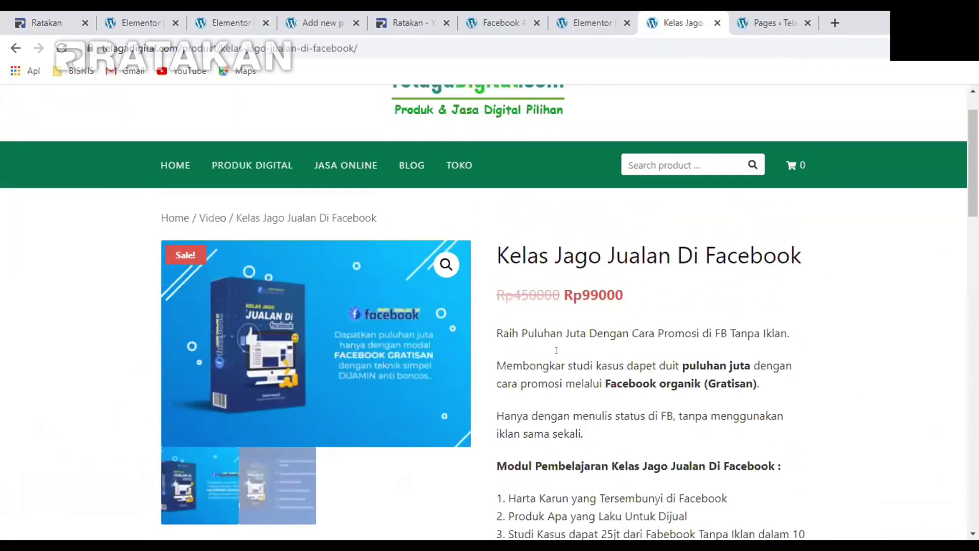
{"action": "scroll", "coordinate": [541, 349], "scroll_direction": "down", "scroll_amount": 1}
{"action": "scroll", "coordinate": [622, 292], "scroll_direction": "down", "scroll_amount": 1}
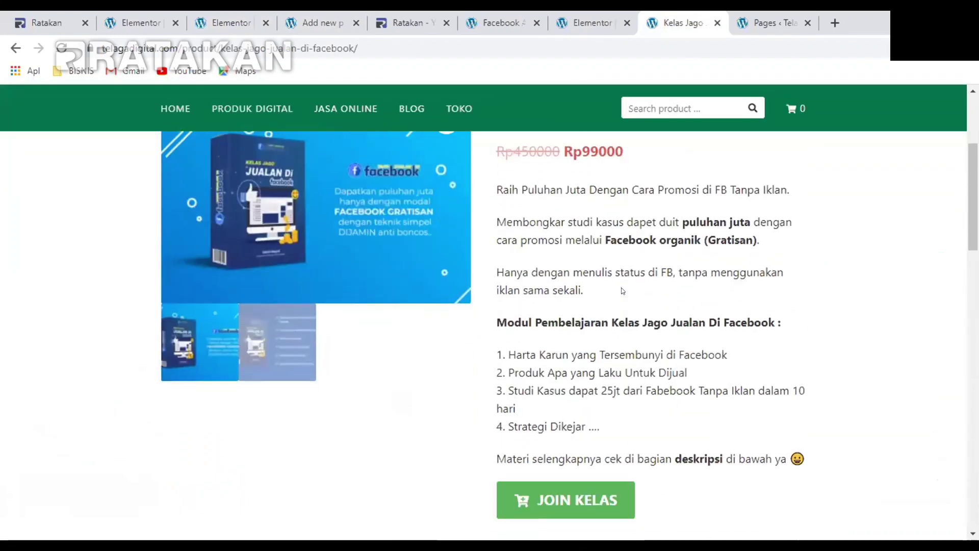
Select the opening paragraph of the Youtube Mastery 1.0 main description in the new product form
{"action": "left_click", "coordinate": [321, 16]}
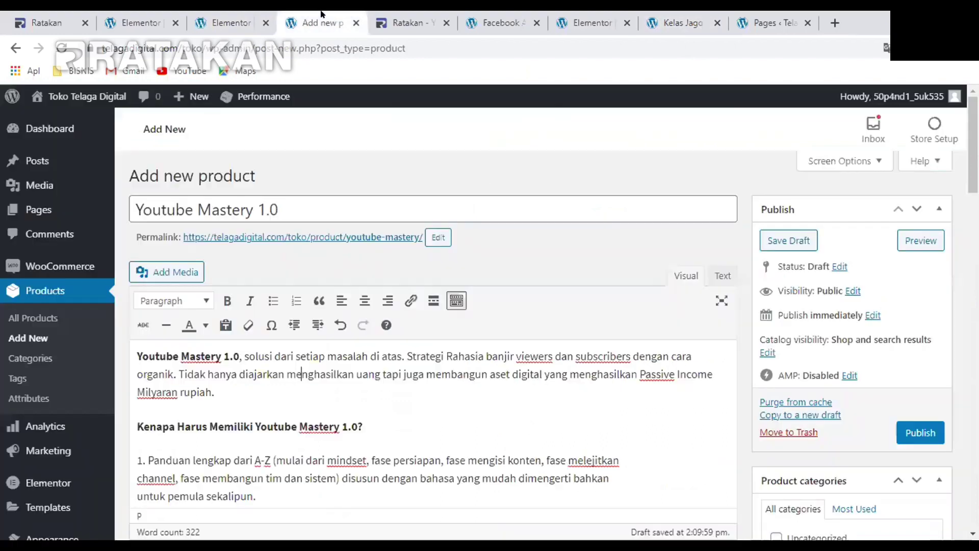
{"action": "scroll", "coordinate": [374, 291], "scroll_direction": "down", "scroll_amount": 2}
{"action": "scroll", "coordinate": [375, 290], "scroll_direction": "up", "scroll_amount": 1}
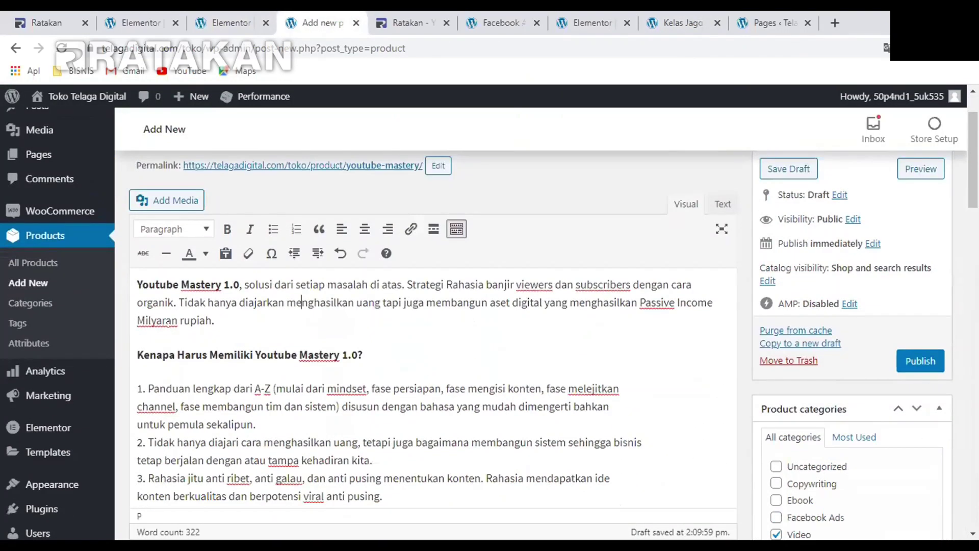
{"action": "left_click", "coordinate": [132, 279]}
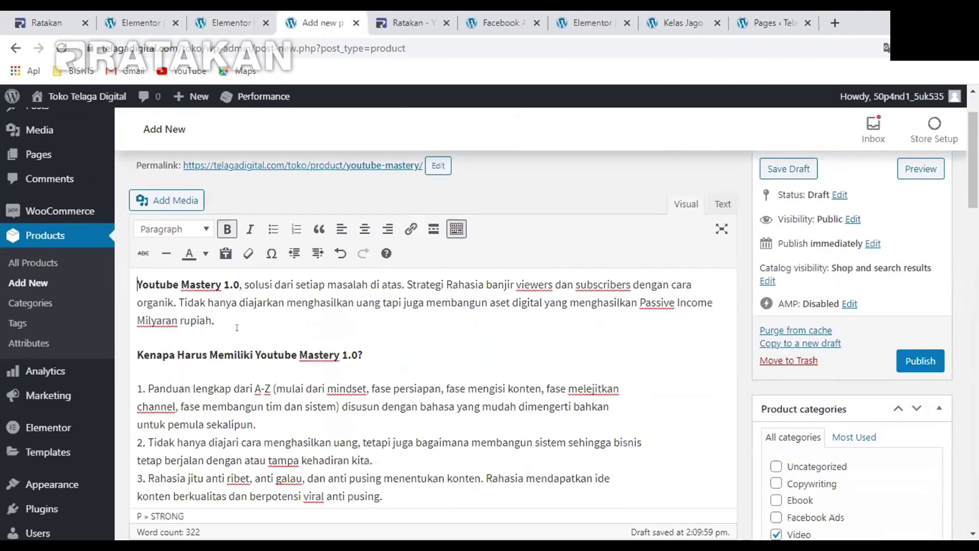
{"action": "left_click_drag", "start_coordinate": [226, 312], "coordinate": [140, 282]}
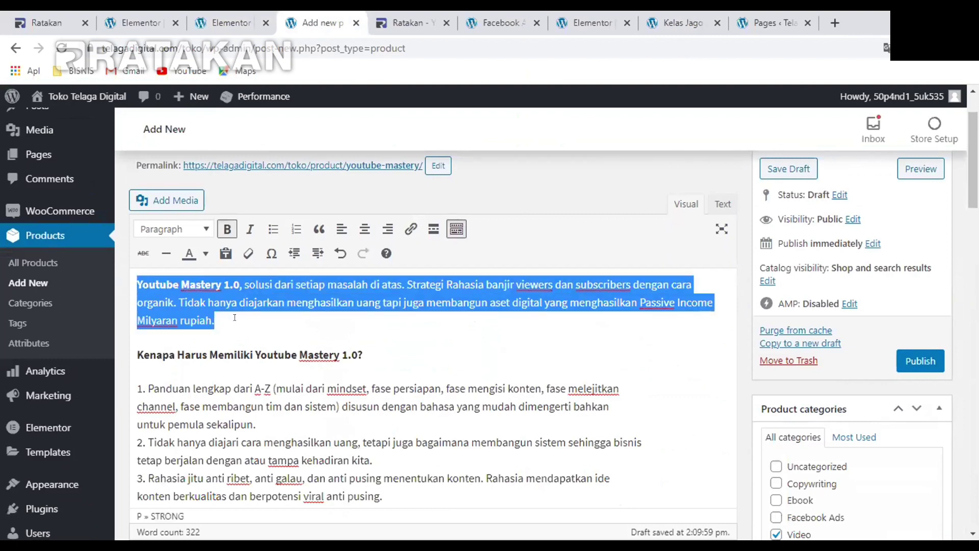
Move the Product short description box above the Product data box and collapse it
{"action": "scroll", "coordinate": [407, 306], "scroll_direction": "down", "scroll_amount": 15}
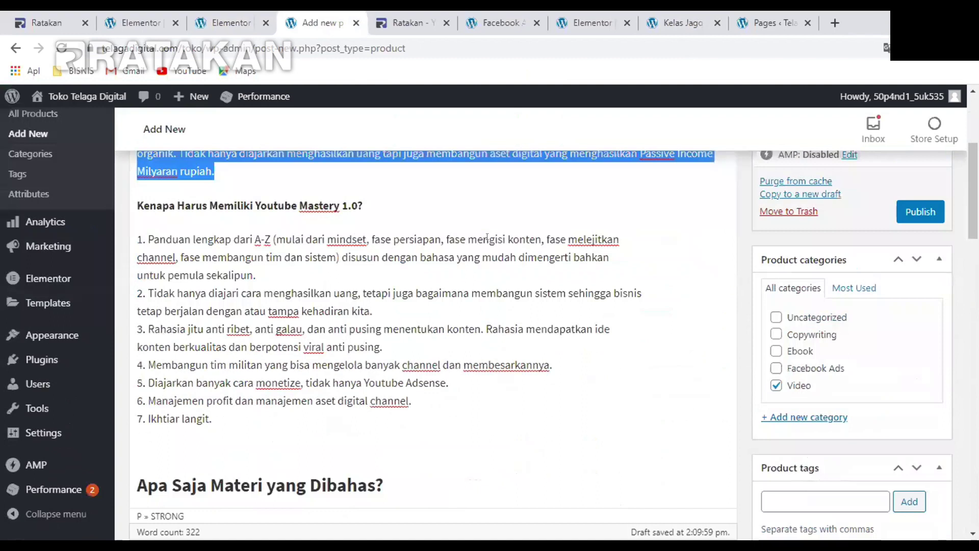
{"action": "scroll", "coordinate": [576, 272], "scroll_direction": "up", "scroll_amount": 5}
{"action": "scroll", "coordinate": [577, 271], "scroll_direction": "down", "scroll_amount": 15}
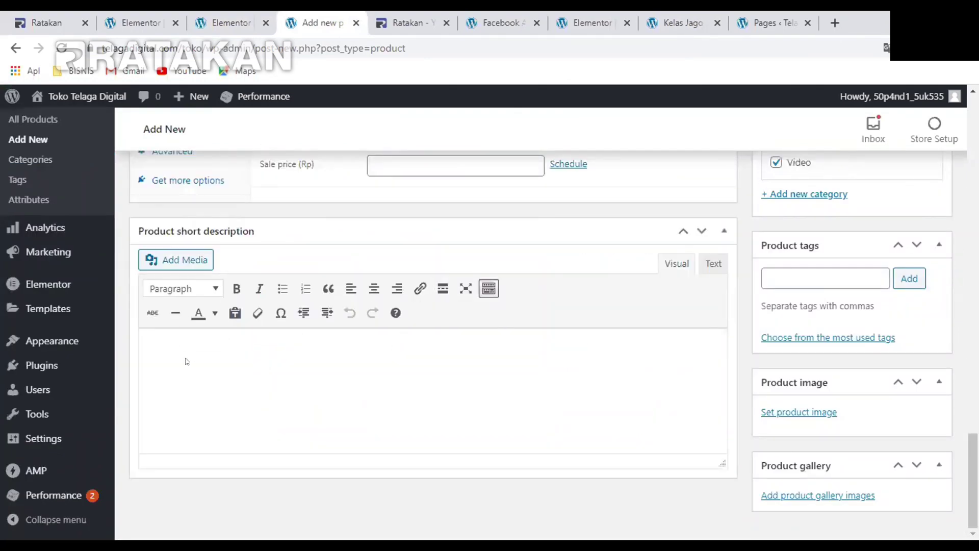
{"action": "left_click", "coordinate": [714, 265]}
{"action": "left_click", "coordinate": [678, 251]}
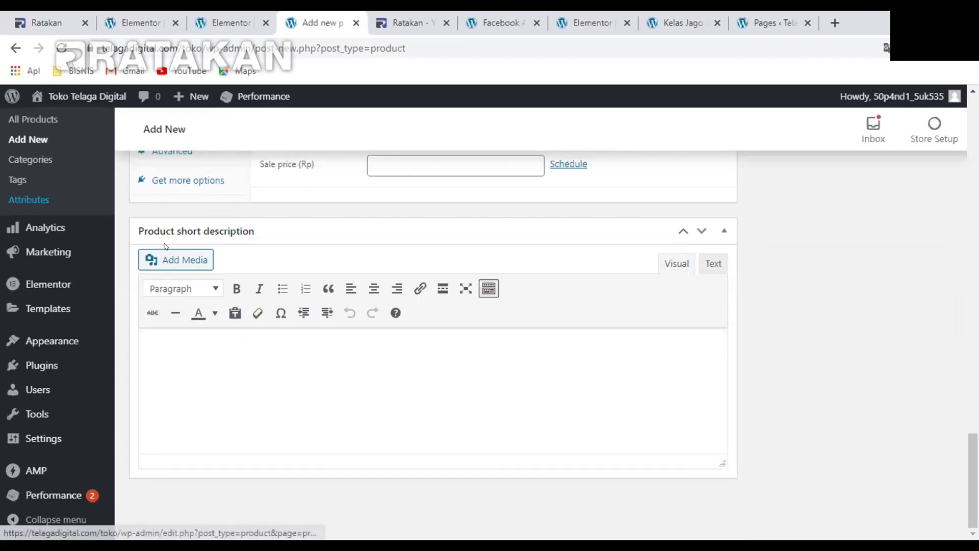
{"action": "left_click", "coordinate": [683, 231]}
{"action": "scroll", "coordinate": [531, 276], "scroll_direction": "down", "scroll_amount": 4}
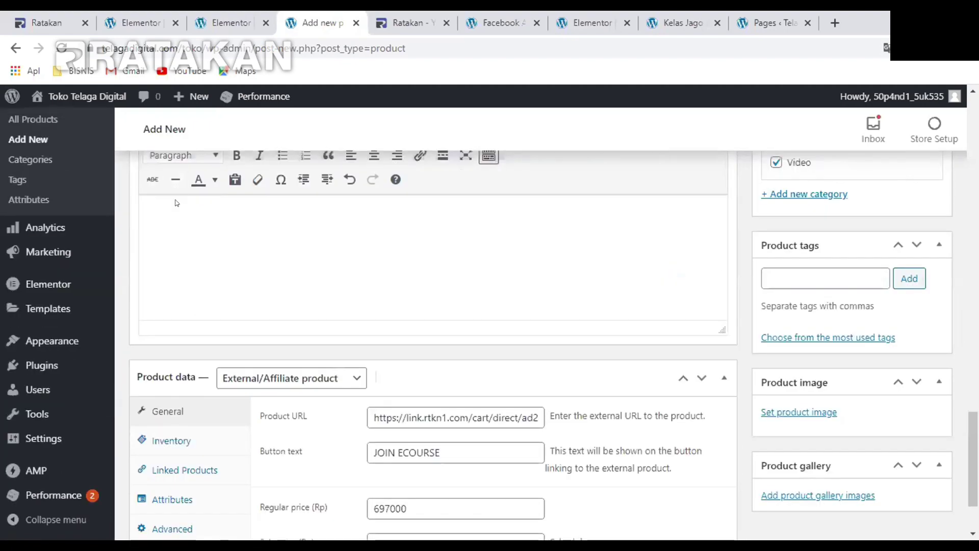
{"action": "scroll", "coordinate": [154, 214], "scroll_direction": "up", "scroll_amount": 3}
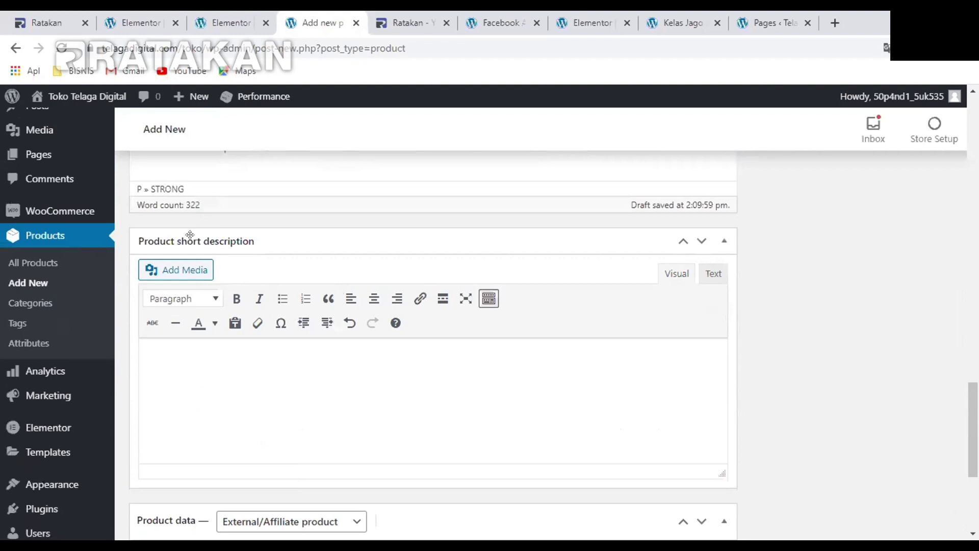
{"action": "left_click", "coordinate": [189, 235]}
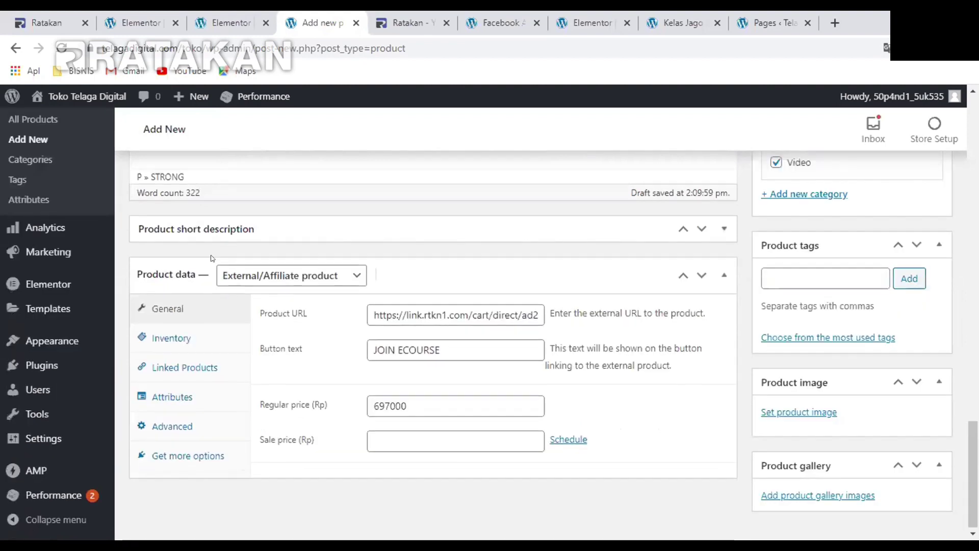
Move the Product short description box below the Product data box and expand it
{"action": "left_click", "coordinate": [683, 232]}
{"action": "scroll", "coordinate": [604, 231], "scroll_direction": "up", "scroll_amount": 4}
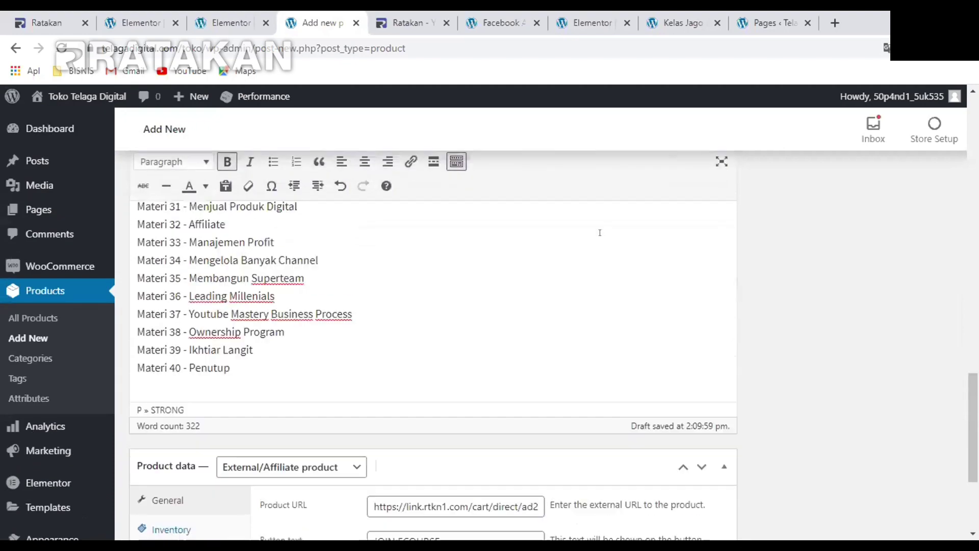
{"action": "scroll", "coordinate": [599, 232], "scroll_direction": "down", "scroll_amount": 4}
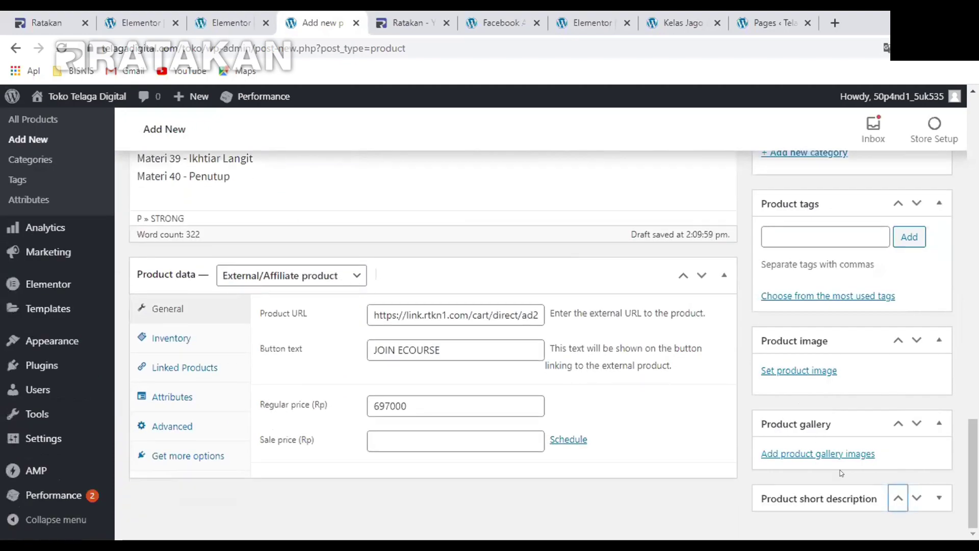
{"action": "left_click_drag", "start_coordinate": [820, 498], "coordinate": [211, 249]}
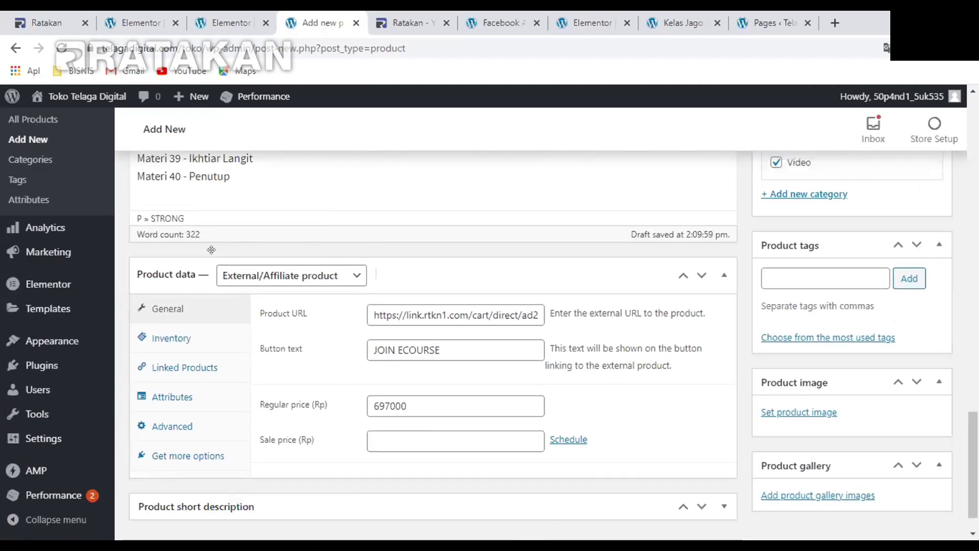
{"action": "scroll", "coordinate": [844, 449], "scroll_direction": "down", "scroll_amount": 1}
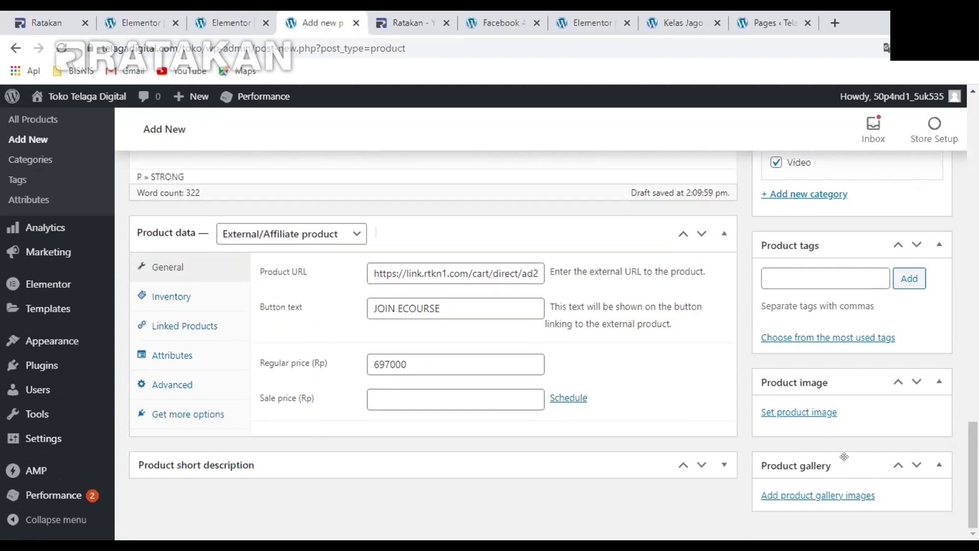
{"action": "left_click", "coordinate": [725, 466]}
{"action": "scroll", "coordinate": [656, 402], "scroll_direction": "down", "scroll_amount": 5}
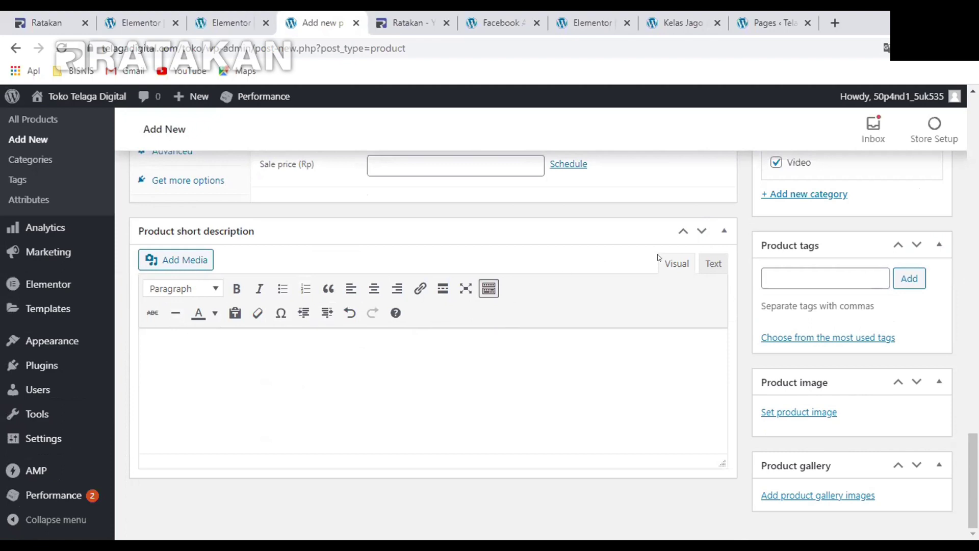
Inspect the Product short description editor in Text and Visual modes, along with the Product data fields above it
{"action": "left_click", "coordinate": [714, 264]}
{"action": "left_click", "coordinate": [677, 263]}
{"action": "left_click", "coordinate": [200, 295]}
{"action": "left_click", "coordinate": [179, 313]}
{"action": "scroll", "coordinate": [739, 337], "scroll_direction": "up", "scroll_amount": 4}
{"action": "scroll", "coordinate": [738, 337], "scroll_direction": "down", "scroll_amount": 4}
{"action": "scroll", "coordinate": [335, 384], "scroll_direction": "up", "scroll_amount": 4}
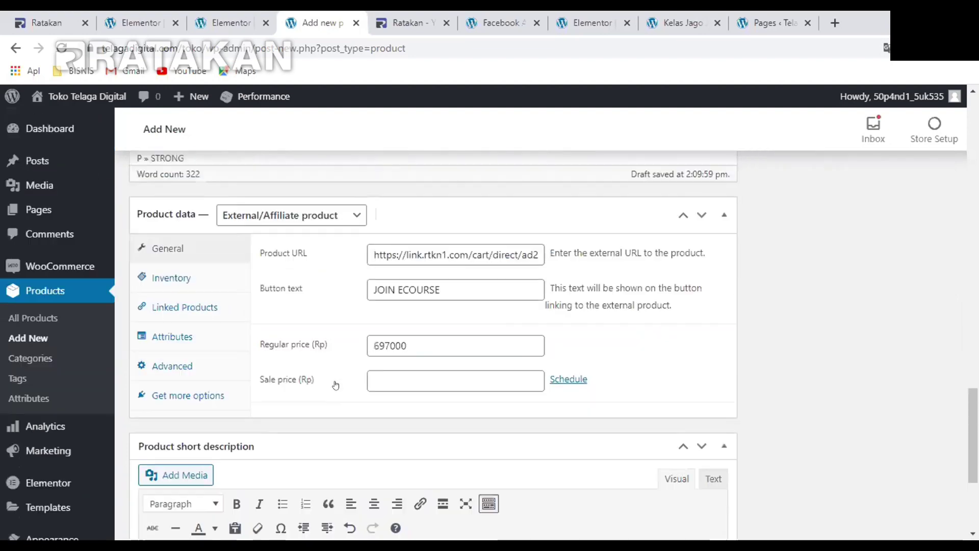
Review the Youtube Mastery 1.0 form's description, publish settings, category and product image sections
{"action": "scroll", "coordinate": [918, 359], "scroll_direction": "up", "scroll_amount": 10}
{"action": "scroll", "coordinate": [583, 289], "scroll_direction": "up", "scroll_amount": 15}
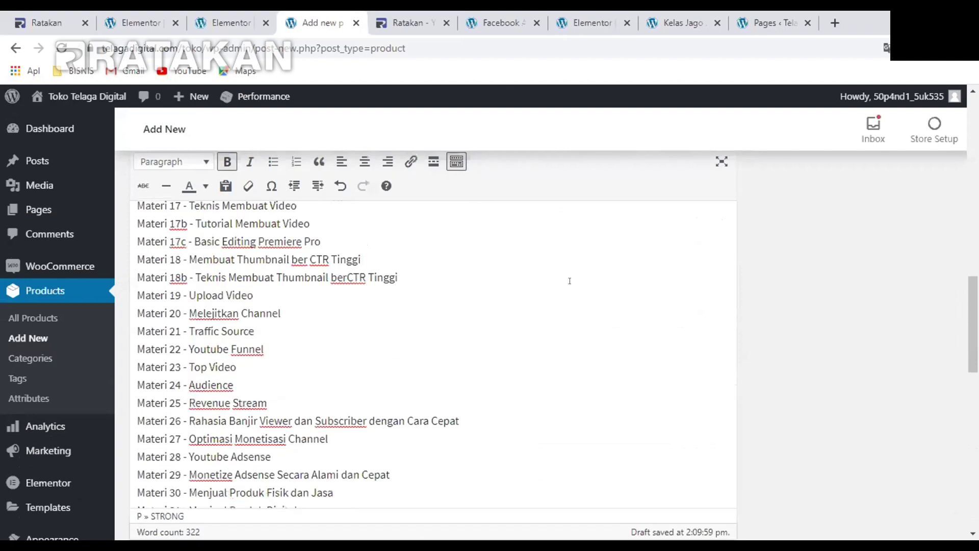
{"action": "scroll", "coordinate": [908, 431], "scroll_direction": "down", "scroll_amount": 3}
{"action": "scroll", "coordinate": [816, 357], "scroll_direction": "up", "scroll_amount": 3}
{"action": "scroll", "coordinate": [748, 344], "scroll_direction": "down", "scroll_amount": 2}
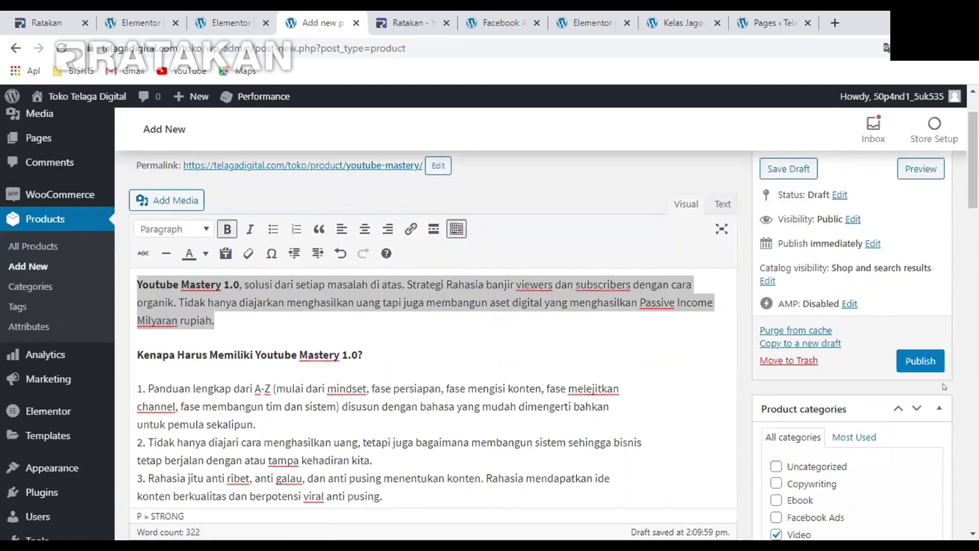
{"action": "scroll", "coordinate": [921, 382], "scroll_direction": "down", "scroll_amount": 7}
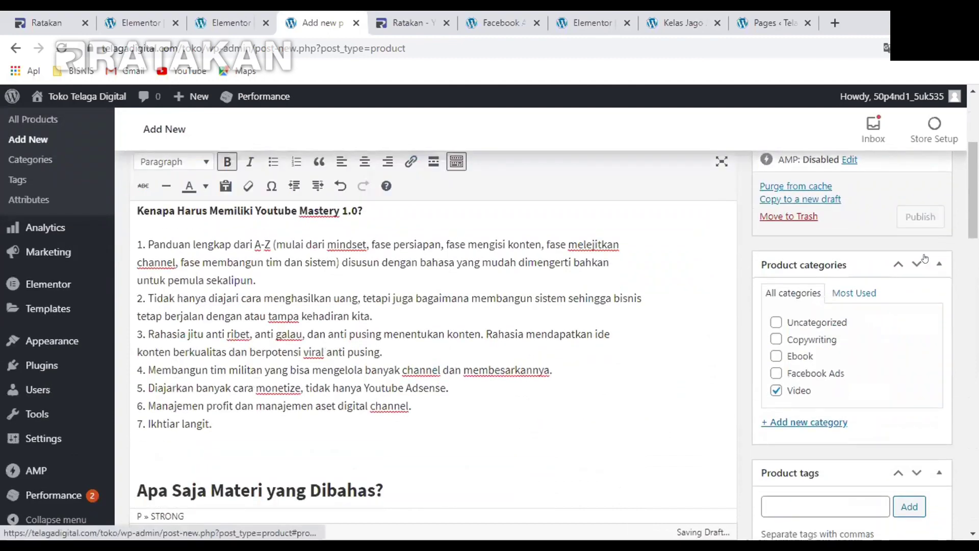
{"action": "scroll", "coordinate": [930, 257], "scroll_direction": "up", "scroll_amount": 8}
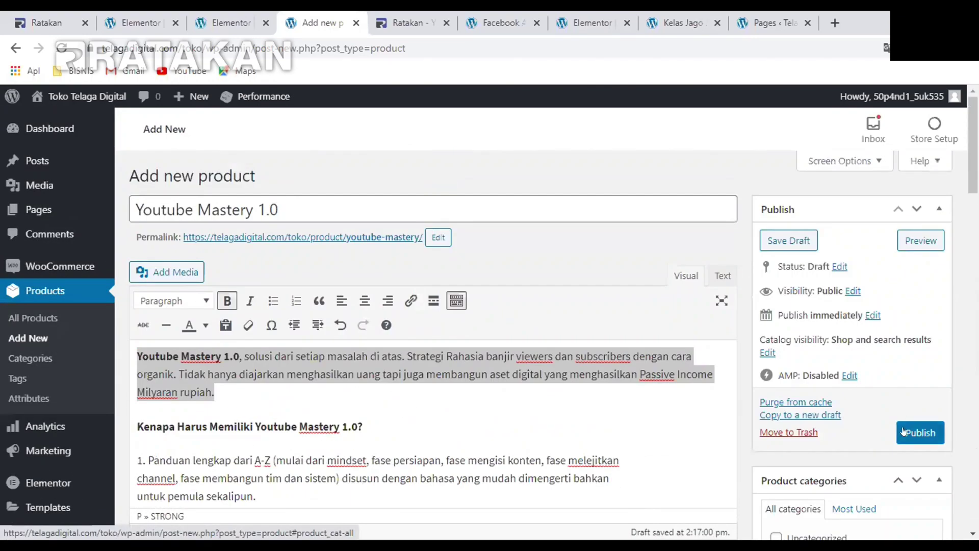
{"action": "scroll", "coordinate": [867, 408], "scroll_direction": "down", "scroll_amount": 10}
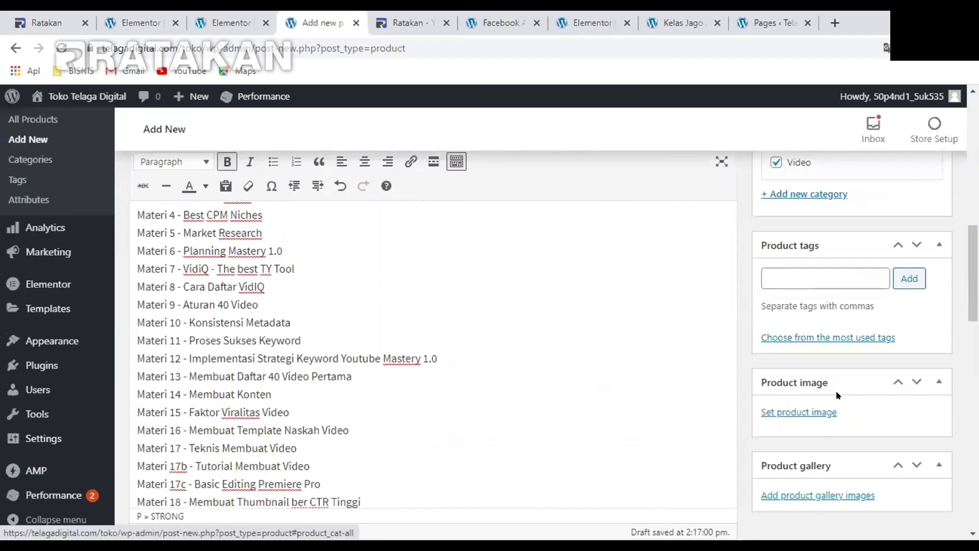
{"action": "scroll", "coordinate": [837, 390], "scroll_direction": "down", "scroll_amount": 5}
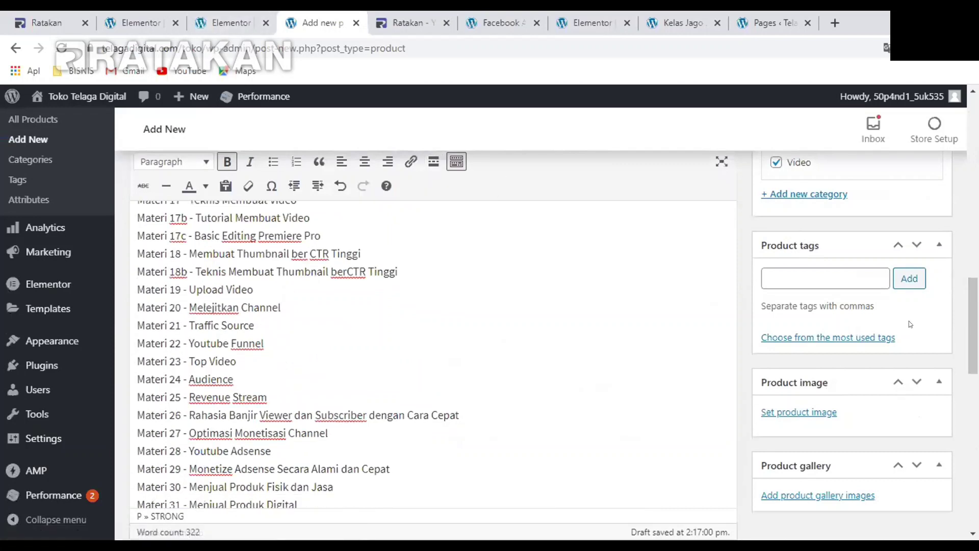
{"action": "scroll", "coordinate": [902, 367], "scroll_direction": "down", "scroll_amount": 6}
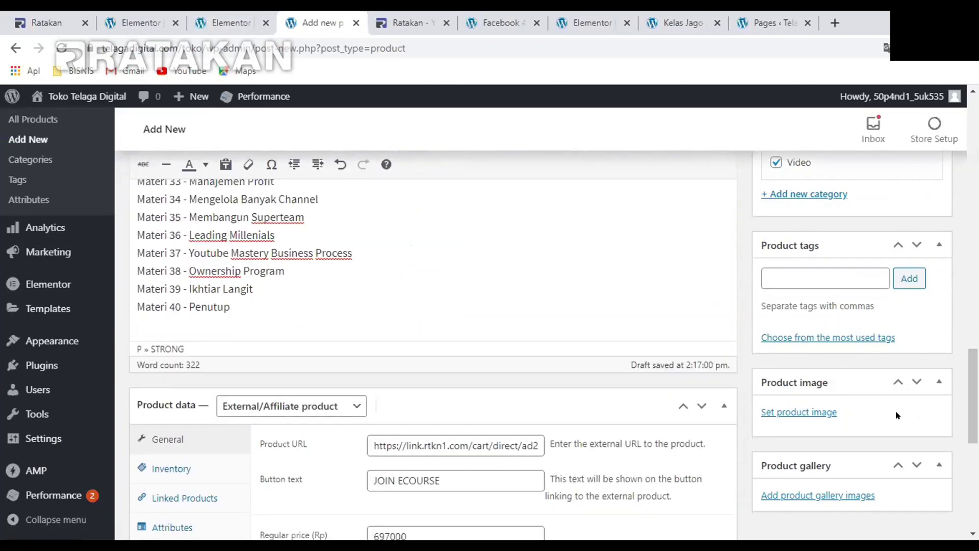
{"action": "scroll", "coordinate": [824, 467], "scroll_direction": "down", "scroll_amount": 2}
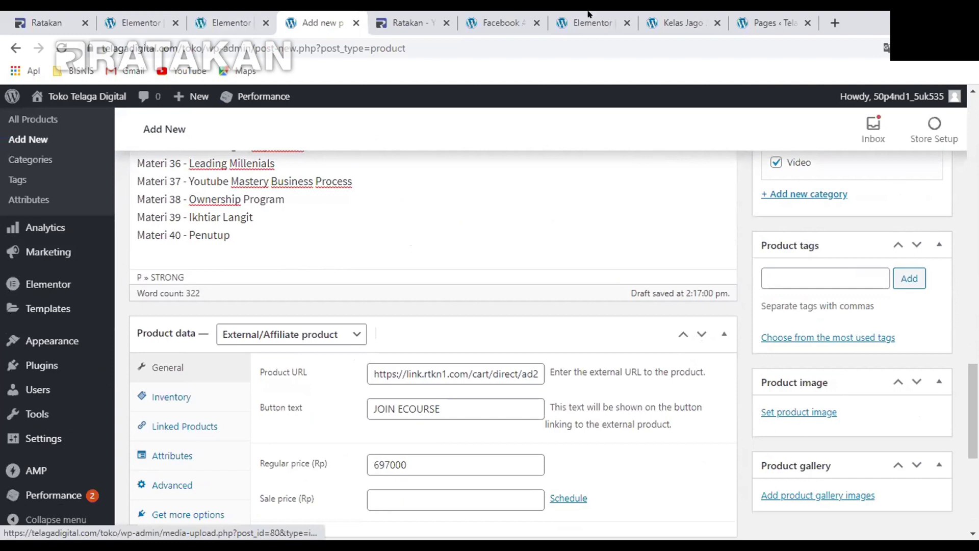
Check the product images on the "Kelas Jago Jualan Di Facebook" product page for reference
{"action": "left_click", "coordinate": [497, 22]}
{"action": "left_click", "coordinate": [683, 22]}
{"action": "scroll", "coordinate": [313, 265], "scroll_direction": "up", "scroll_amount": 2}
{"action": "scroll", "coordinate": [313, 265], "scroll_direction": "up", "scroll_amount": 1}
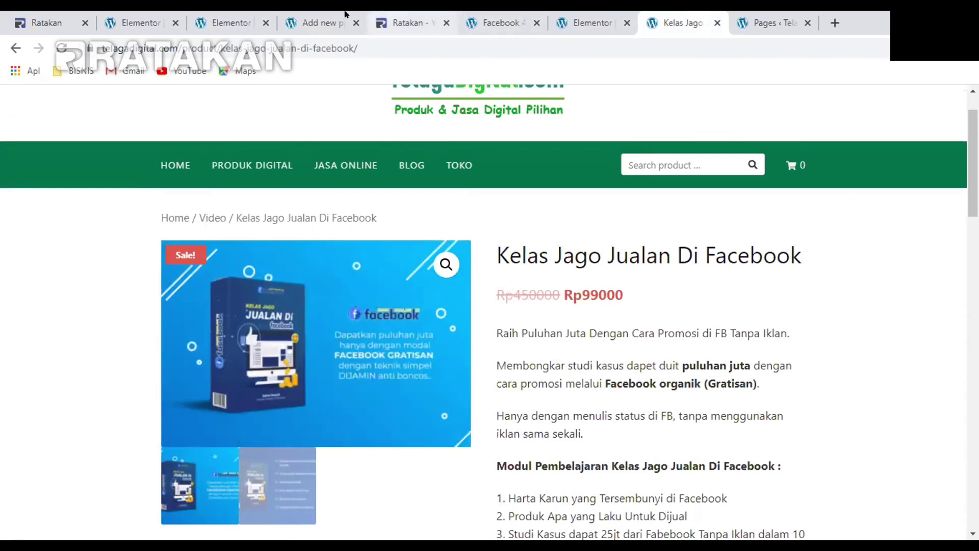
Save the Youtube Mastery 1.0 box image from its Ratakan product page to Documents as "youtube mastery" in PNG format
{"action": "left_click", "coordinate": [321, 23]}
{"action": "left_click", "coordinate": [415, 14]}
{"action": "scroll", "coordinate": [414, 218], "scroll_direction": "down", "scroll_amount": 3}
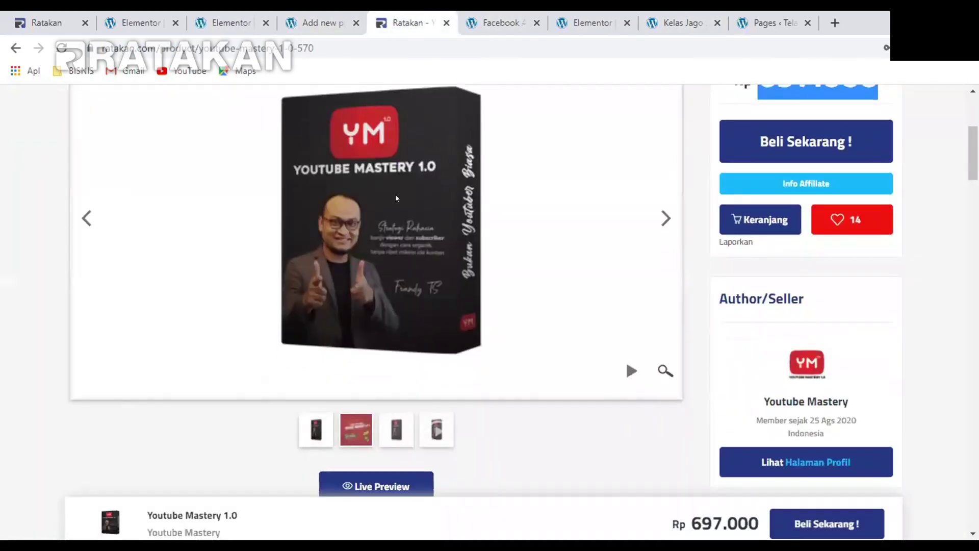
{"action": "right_click", "coordinate": [364, 166]}
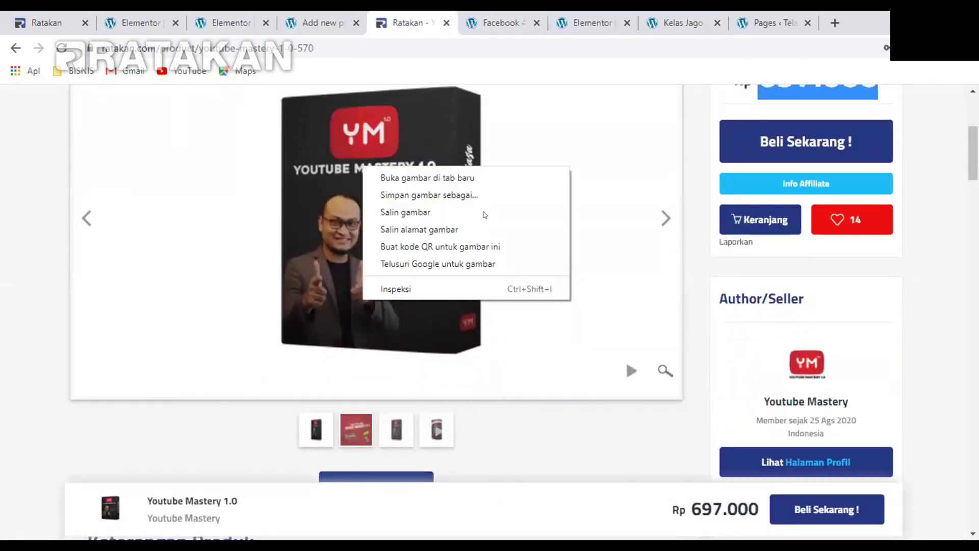
{"action": "left_click", "coordinate": [416, 195]}
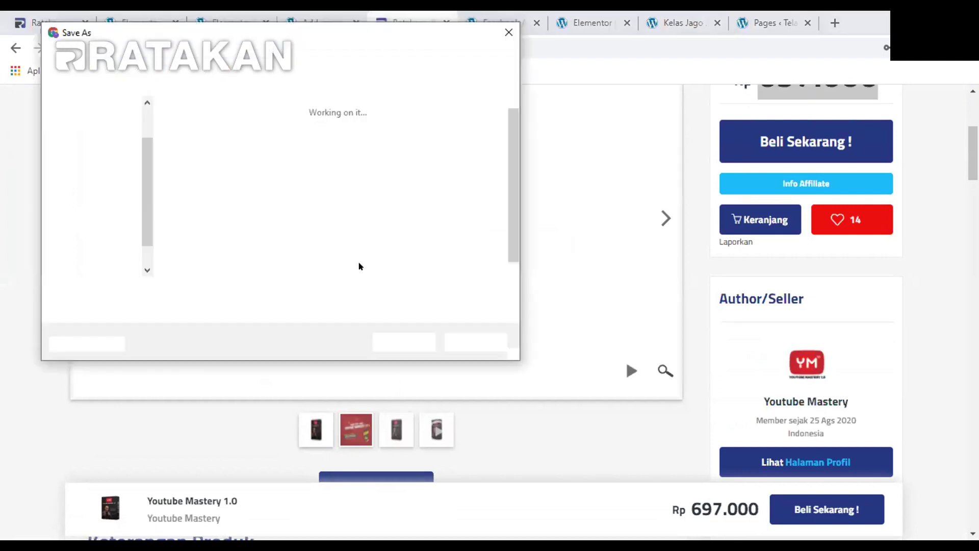
{"action": "type", "text": "YOUYTU"}
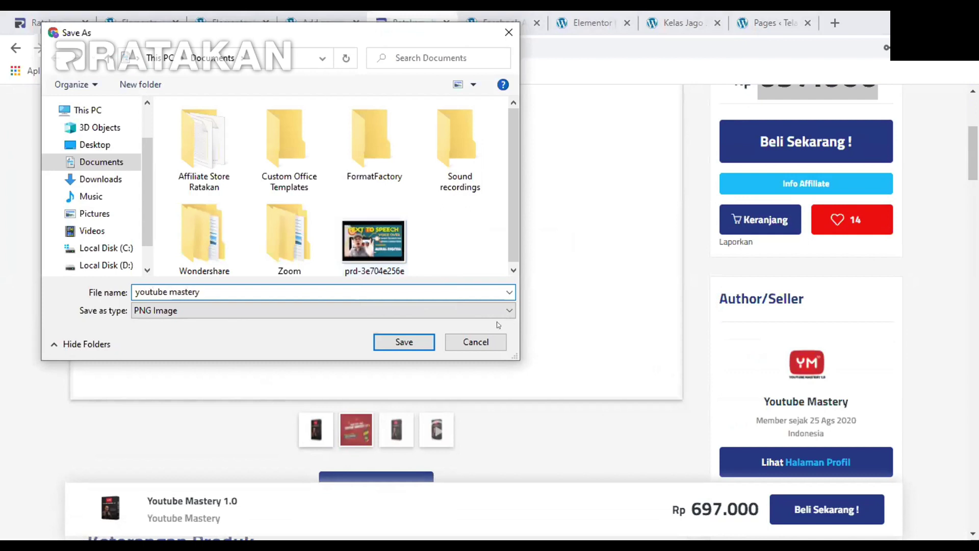
{"action": "key", "text": "Return"}
Upload "youtube mastery" from the Documents folder and set it as the product image in the new product form
{"action": "left_click", "coordinate": [312, 17]}
{"action": "scroll", "coordinate": [806, 374], "scroll_direction": "down", "scroll_amount": 5}
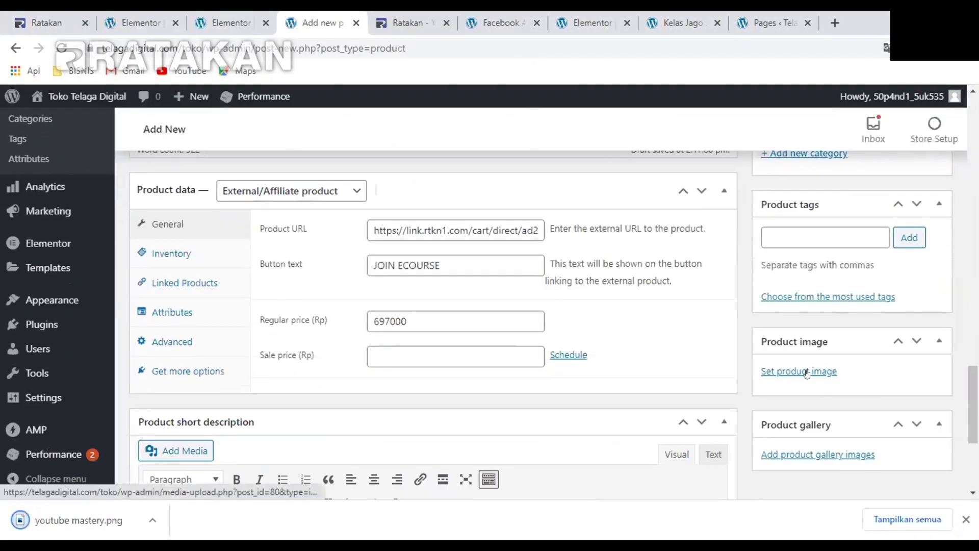
{"action": "left_click", "coordinate": [806, 374]}
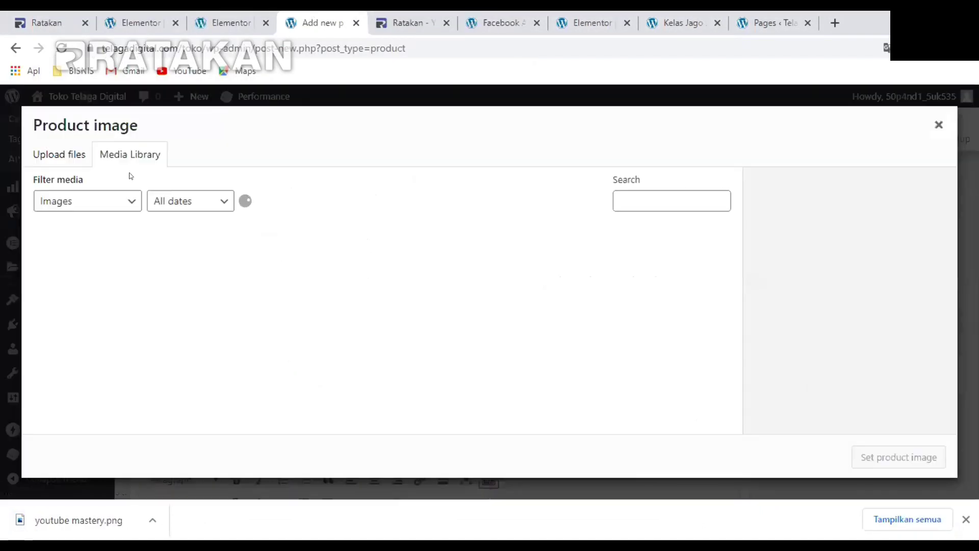
{"action": "left_click", "coordinate": [48, 145]}
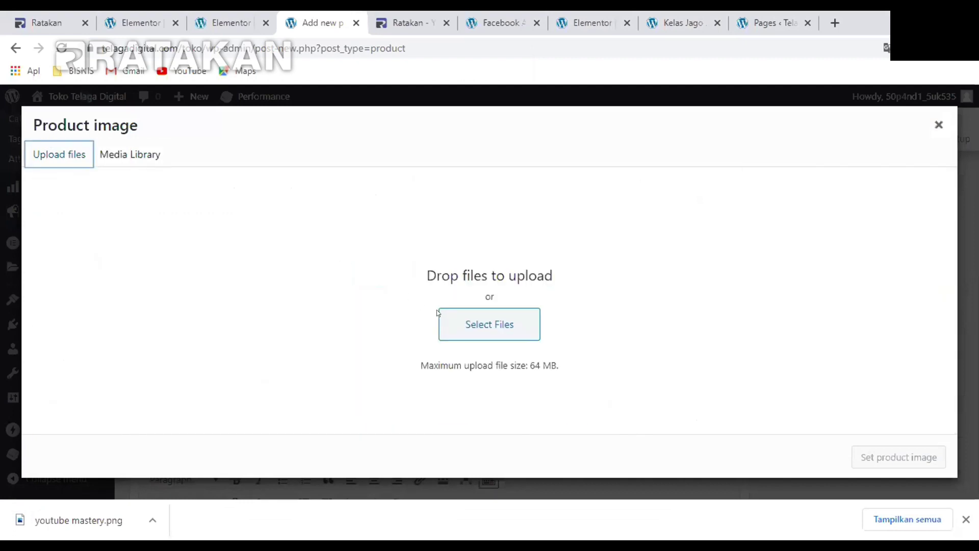
{"action": "left_click", "coordinate": [462, 327]}
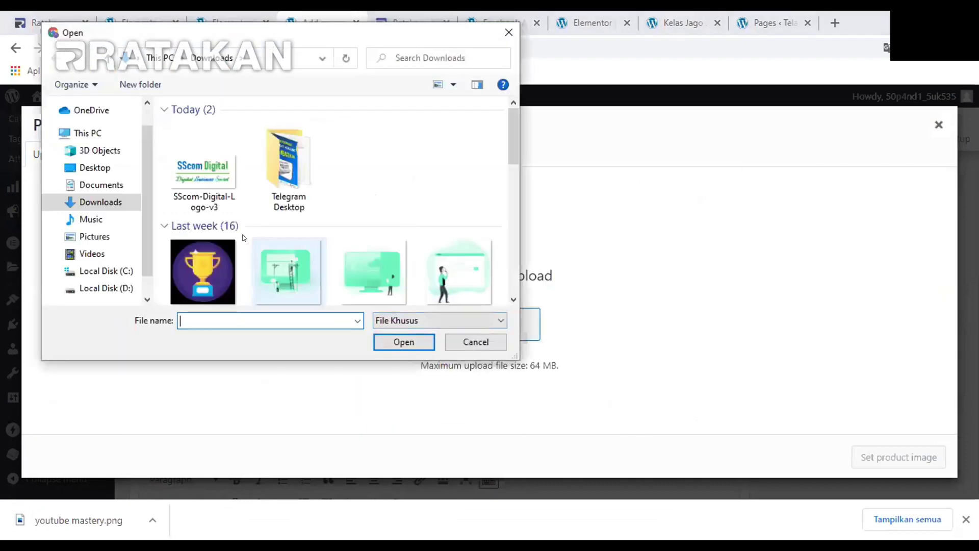
{"action": "left_click", "coordinate": [102, 185]}
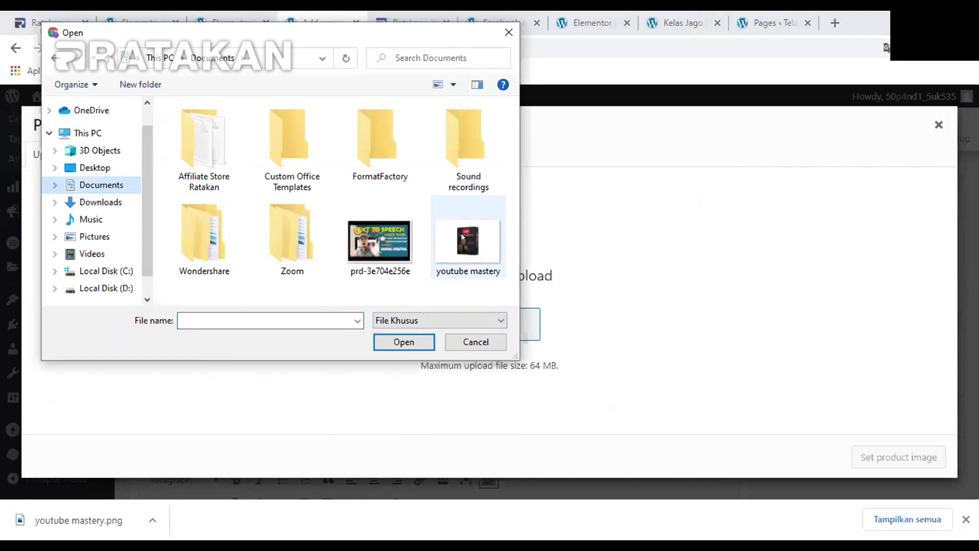
{"action": "left_click", "coordinate": [462, 236]}
{"action": "double_click", "coordinate": [462, 236]}
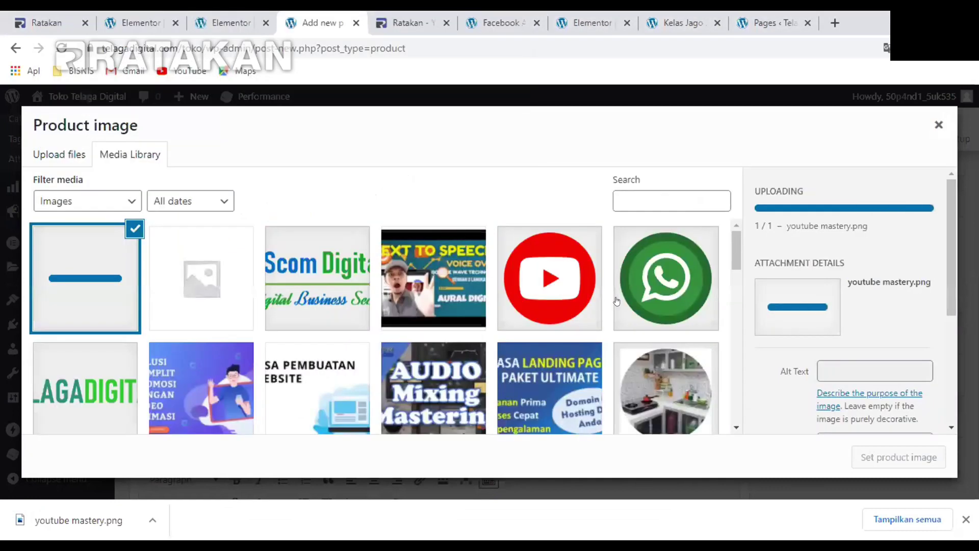
{"action": "left_click", "coordinate": [294, 278]}
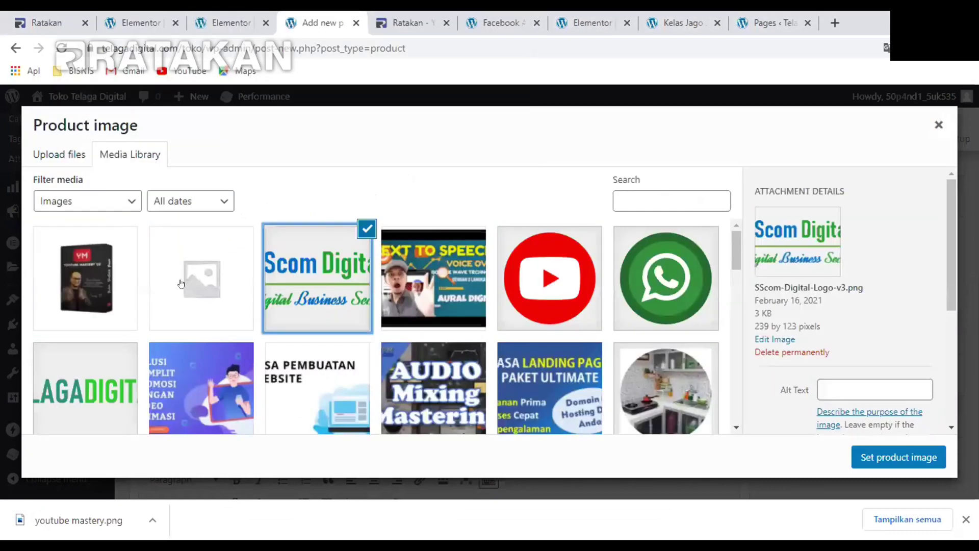
{"action": "left_click", "coordinate": [868, 455]}
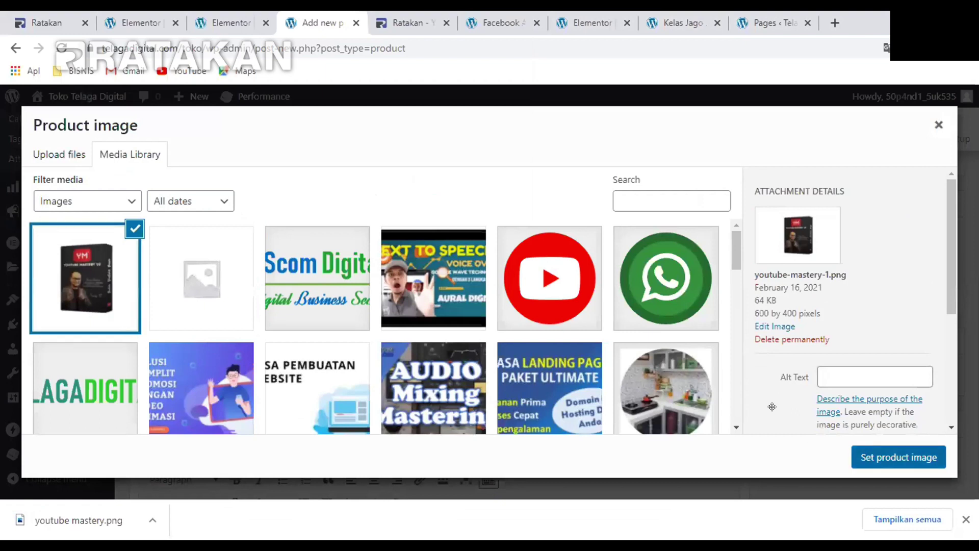
Publish the Youtube Mastery 1.0 product
{"action": "scroll", "coordinate": [927, 364], "scroll_direction": "up", "scroll_amount": 6}
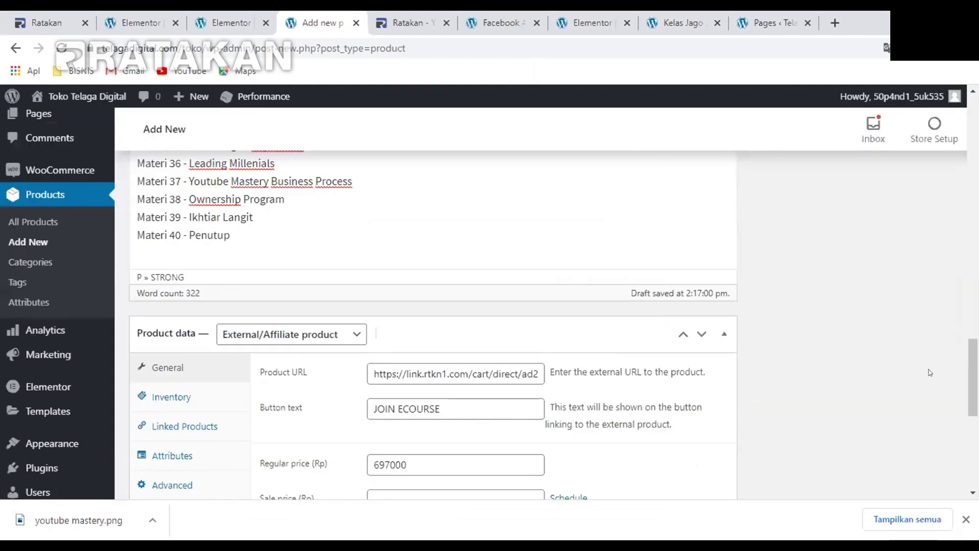
{"action": "scroll", "coordinate": [928, 364], "scroll_direction": "down", "scroll_amount": 1}
{"action": "scroll", "coordinate": [924, 362], "scroll_direction": "up", "scroll_amount": 15}
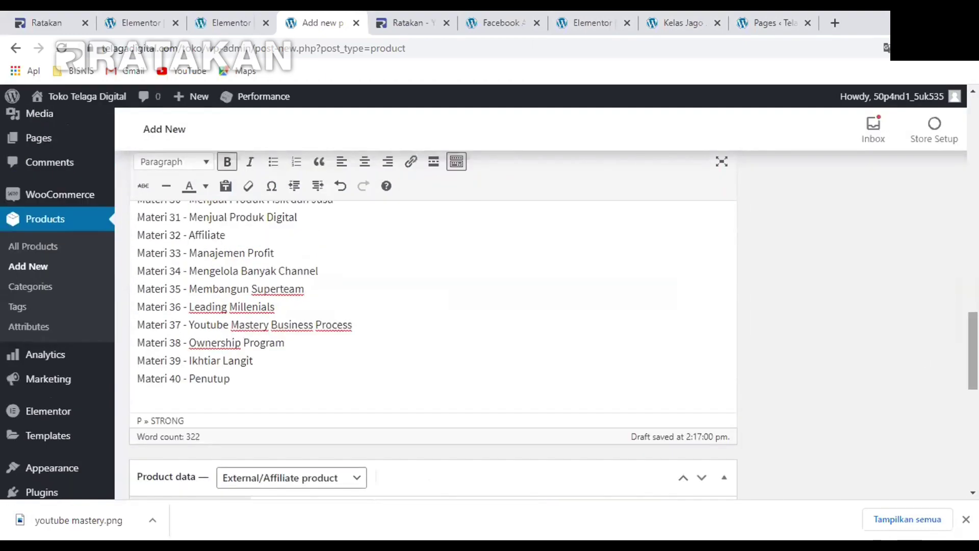
{"action": "scroll", "coordinate": [887, 279], "scroll_direction": "up", "scroll_amount": 3}
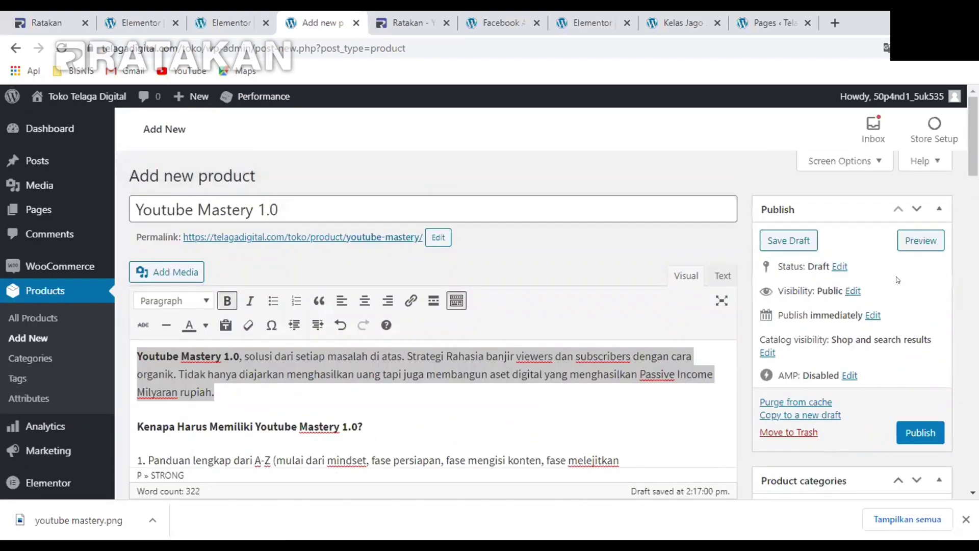
{"action": "left_click", "coordinate": [924, 432]}
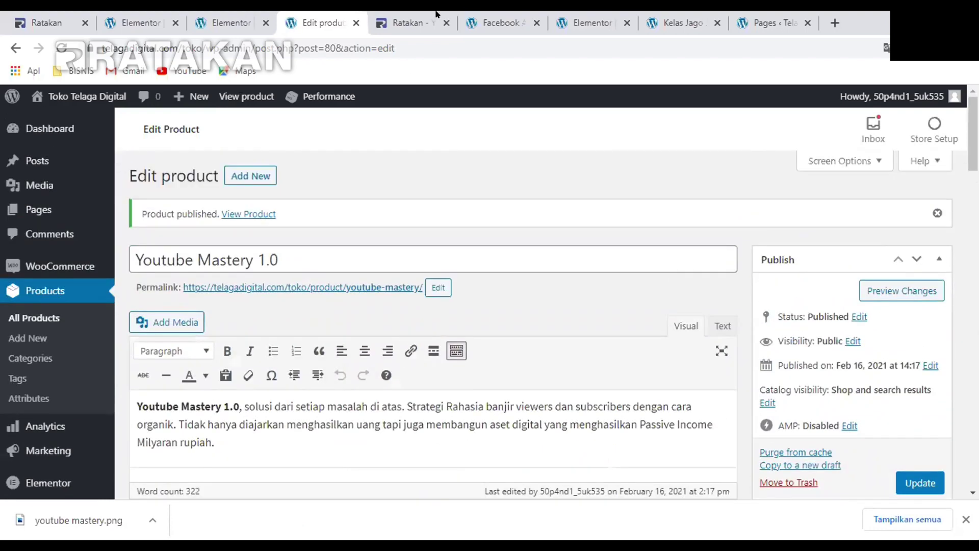
Open the Toko Telaga Digital storefront in a separate browser tab and view its home page
{"action": "left_click", "coordinate": [433, 21]}
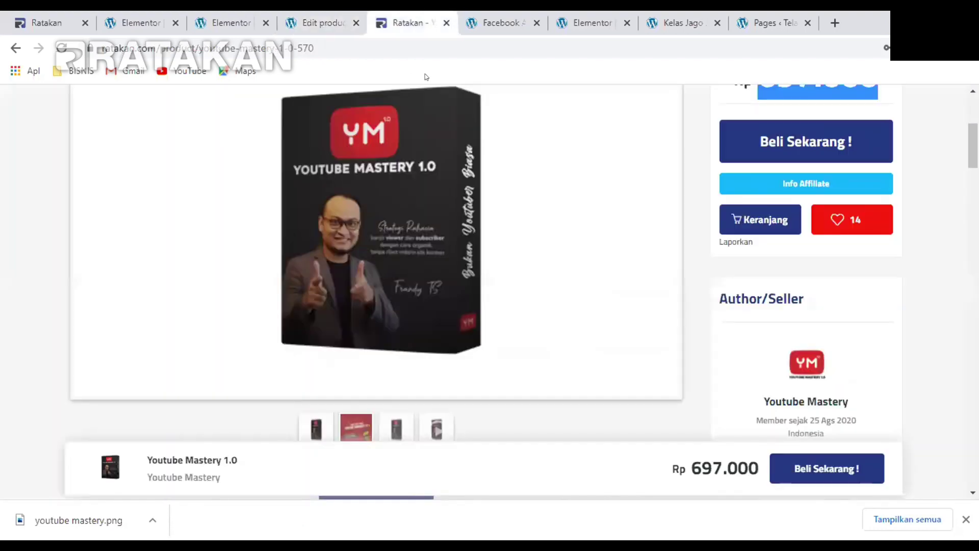
{"action": "left_click", "coordinate": [323, 21]}
{"action": "left_click", "coordinate": [230, 23]}
{"action": "left_click", "coordinate": [326, 22]}
{"action": "right_click", "coordinate": [36, 122]}
{"action": "left_click", "coordinate": [64, 130]}
{"action": "left_click", "coordinate": [367, 22]}
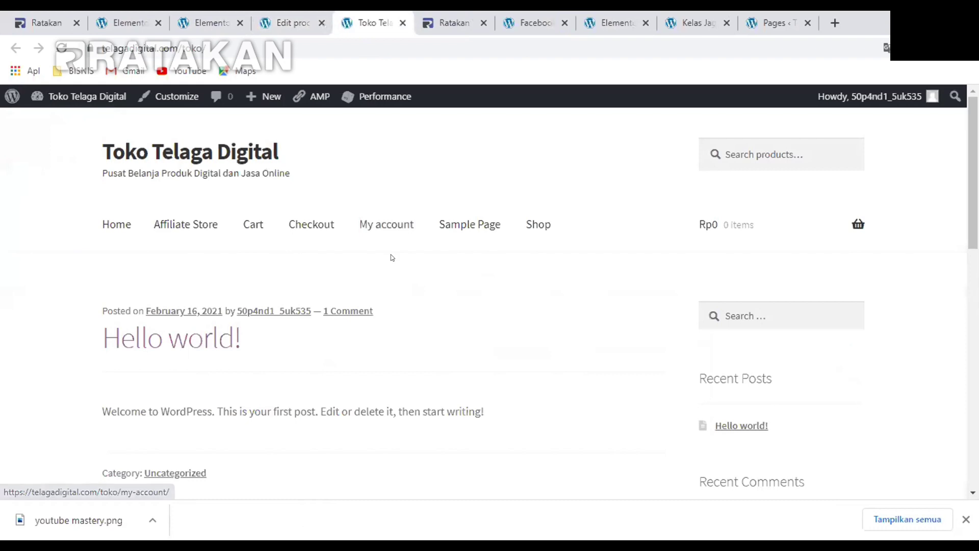
{"action": "left_click", "coordinate": [283, 16]}
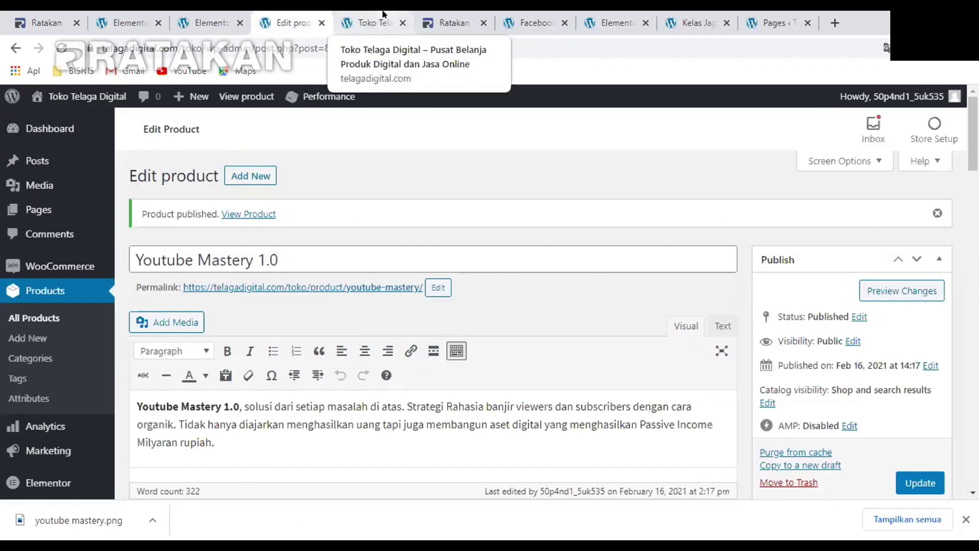
{"action": "left_click", "coordinate": [383, 15]}
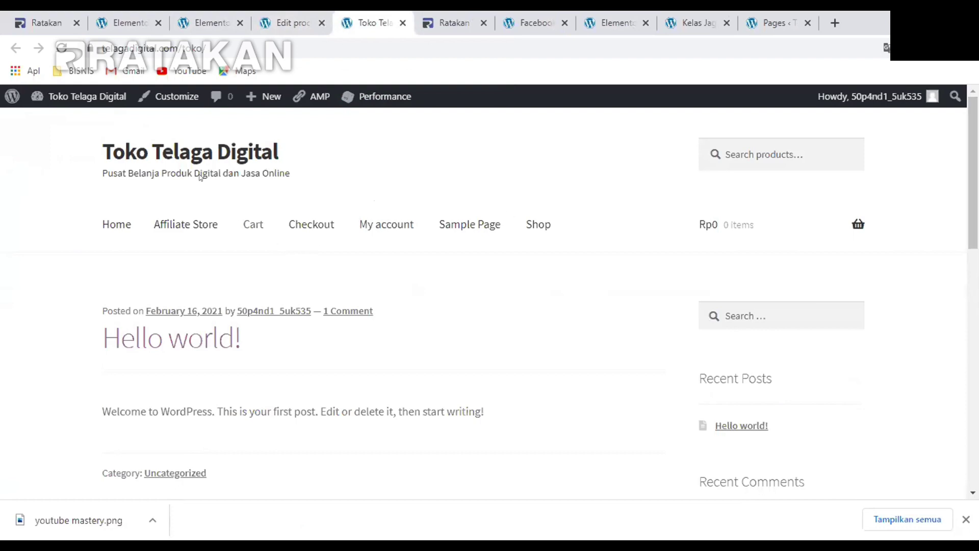
Open the WordPress Reading Settings in a separate browser tab from the product editing page
{"action": "left_click", "coordinate": [247, 41]}
{"action": "left_click", "coordinate": [270, 37]}
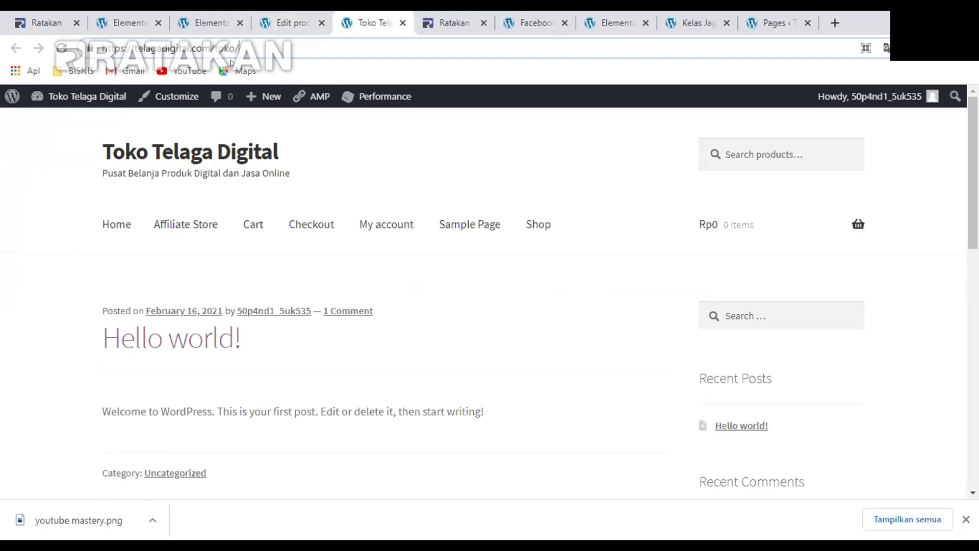
{"action": "left_click", "coordinate": [220, 14]}
{"action": "left_click", "coordinate": [157, 15]}
{"action": "left_click", "coordinate": [278, 20]}
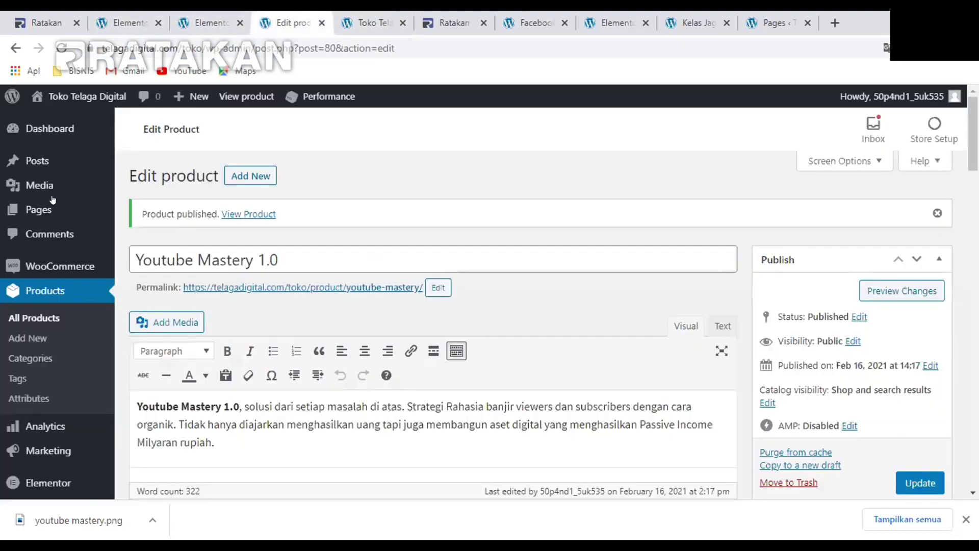
{"action": "scroll", "coordinate": [60, 405], "scroll_direction": "down", "scroll_amount": 3}
{"action": "scroll", "coordinate": [46, 347], "scroll_direction": "down", "scroll_amount": 4}
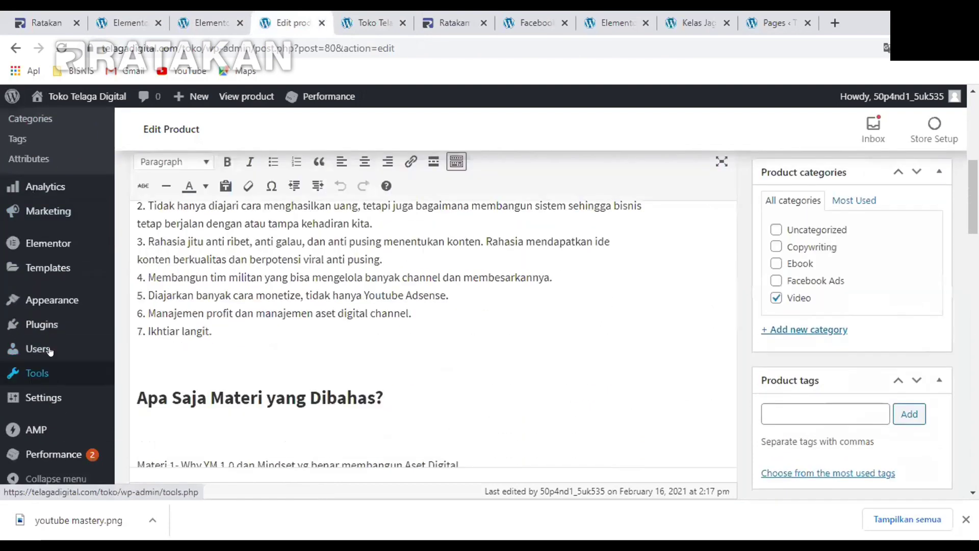
{"action": "mouse_move", "coordinate": [29, 395]}
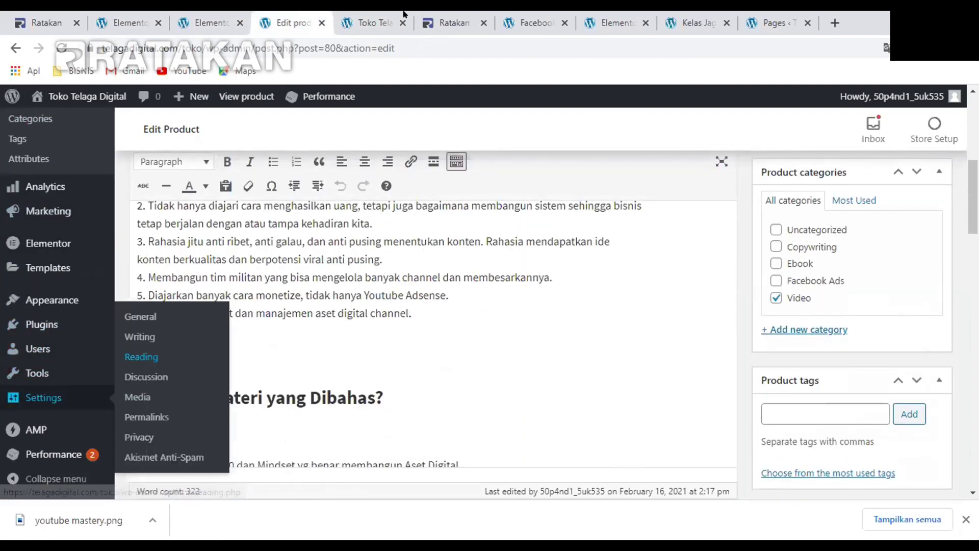
{"action": "middle_click", "coordinate": [172, 365]}
{"action": "key", "text": "ctrl+Tab"}
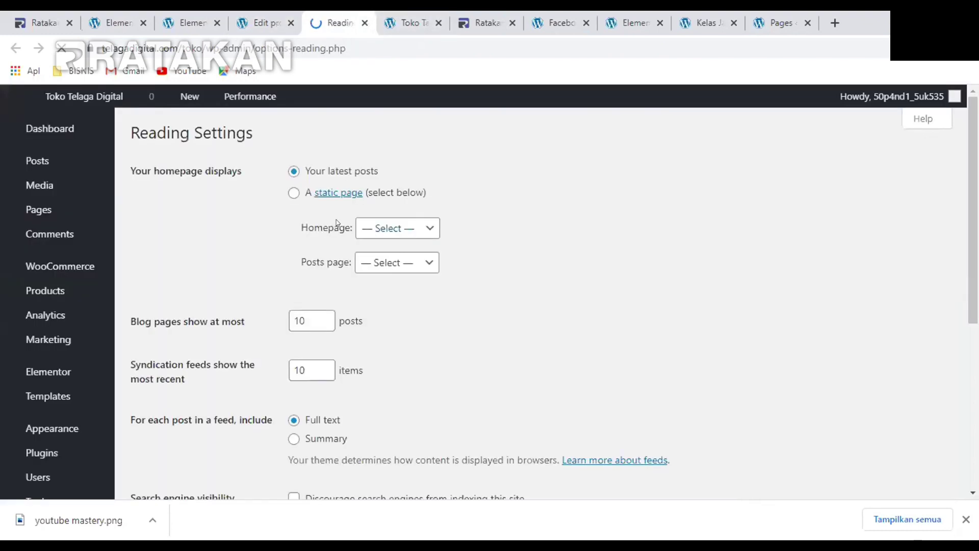
Set the homepage to display a static page, choose Affiliate Store as the Homepage, and save the reading settings
{"action": "left_click", "coordinate": [284, 195]}
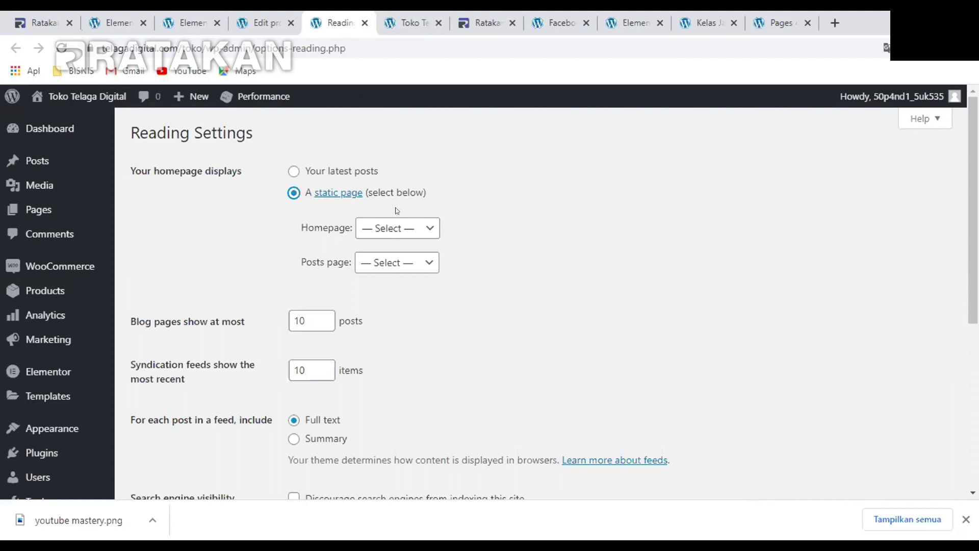
{"action": "left_click", "coordinate": [394, 223]}
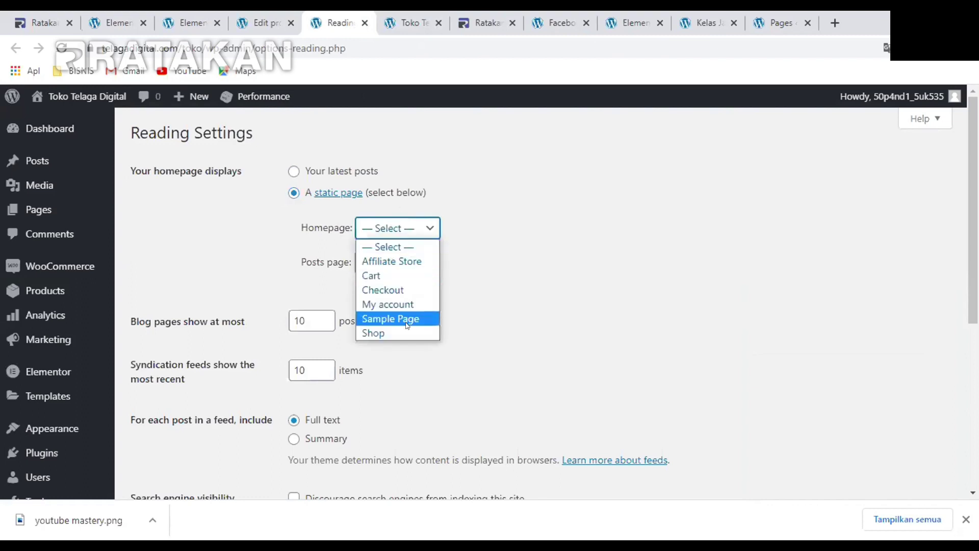
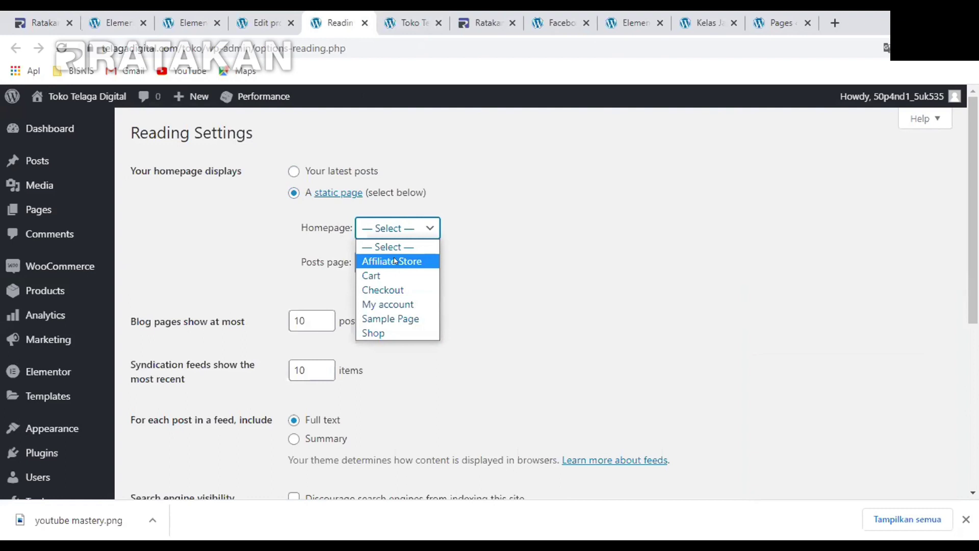
{"action": "left_click", "coordinate": [394, 260]}
{"action": "scroll", "coordinate": [483, 258], "scroll_direction": "down", "scroll_amount": 6}
{"action": "left_click", "coordinate": [166, 263]}
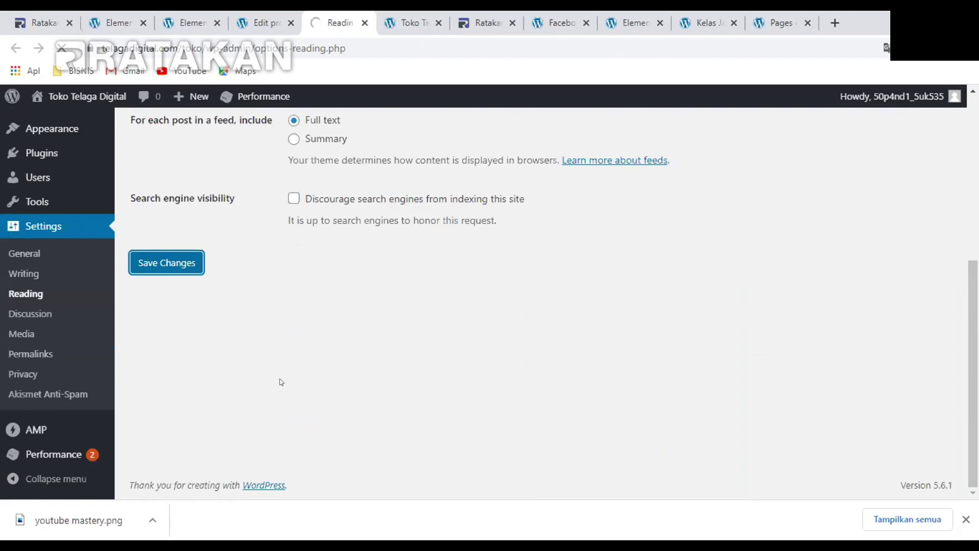
Return to the open Toko Telaga Digital storefront to check its home page
{"action": "left_click", "coordinate": [415, 22]}
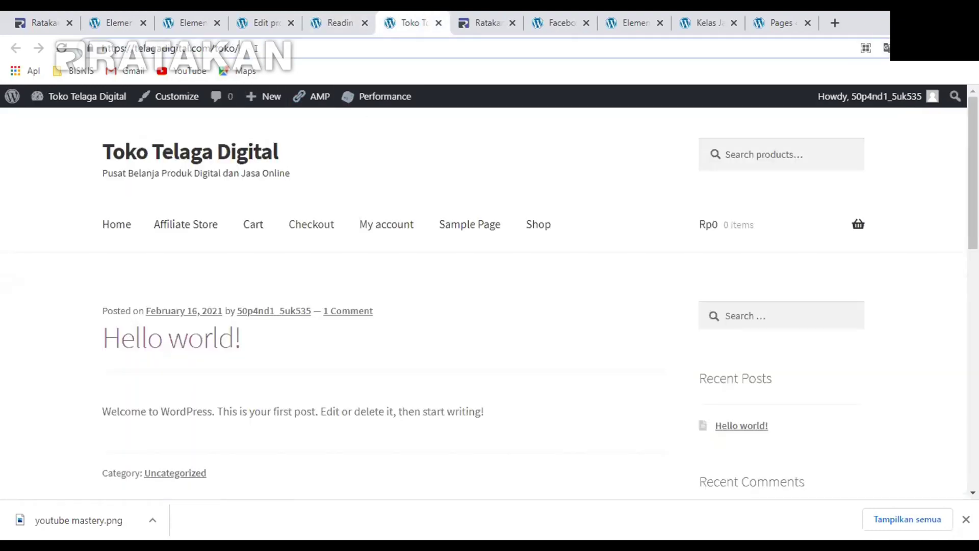
{"action": "left_click", "coordinate": [482, 26]}
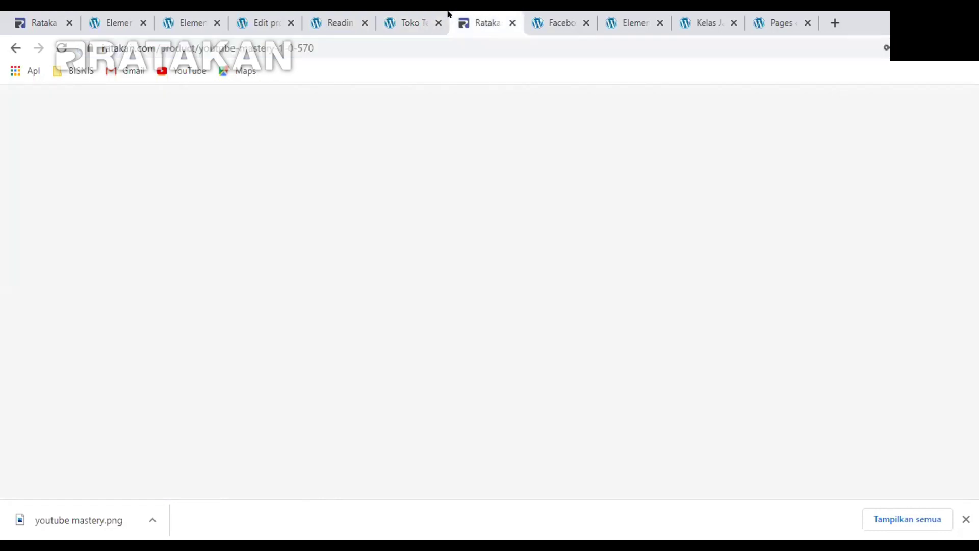
Reload the store's front page at telagadigital.com/toko to check which homepage it displays
{"action": "left_click", "coordinate": [334, 23]}
{"action": "left_click", "coordinate": [240, 20]}
{"action": "left_click", "coordinate": [222, 14]}
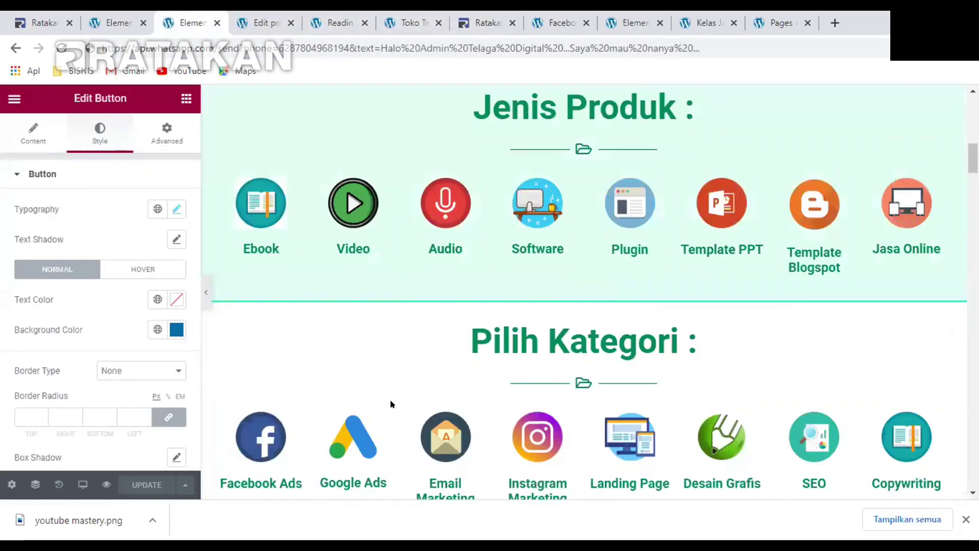
{"action": "left_click", "coordinate": [408, 23]}
{"action": "left_click", "coordinate": [61, 48]}
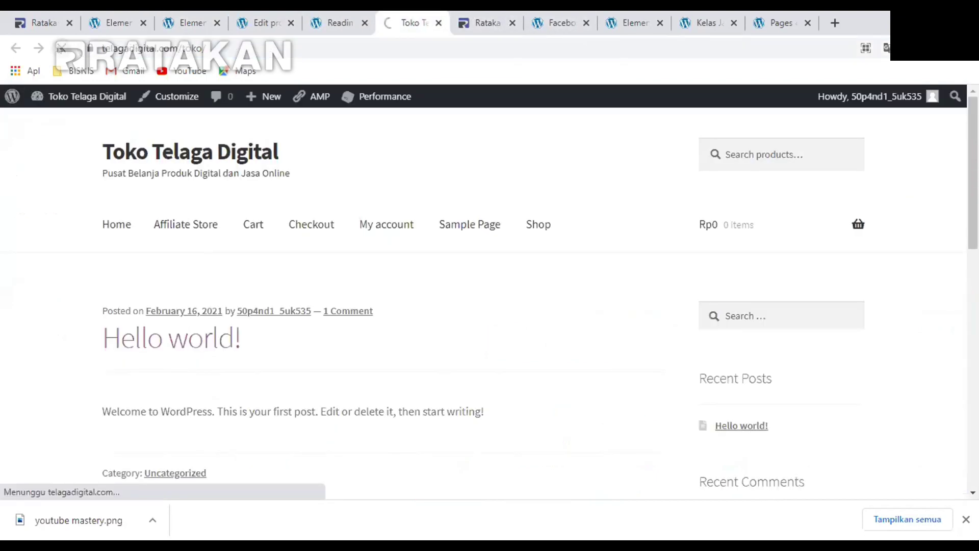
{"action": "left_click", "coordinate": [184, 49]}
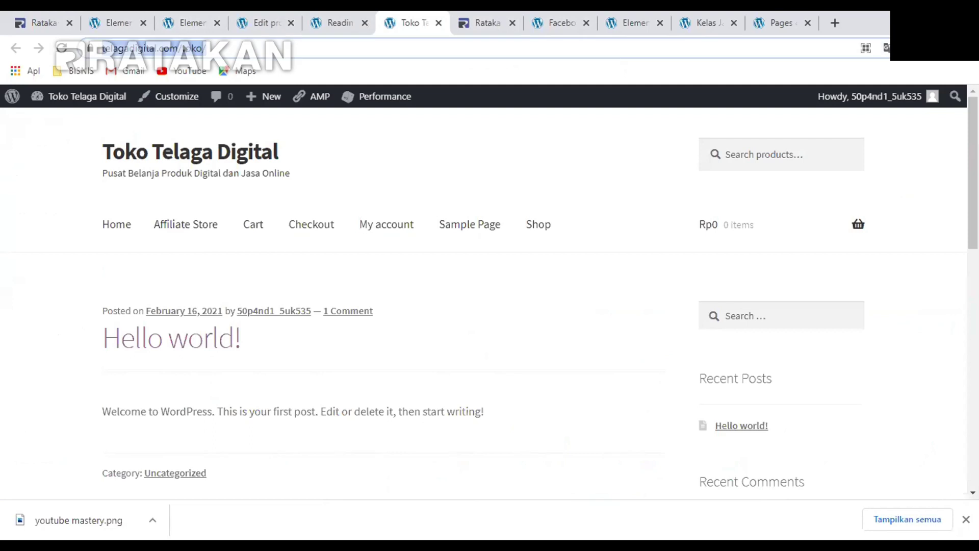
{"action": "key", "text": "Return"}
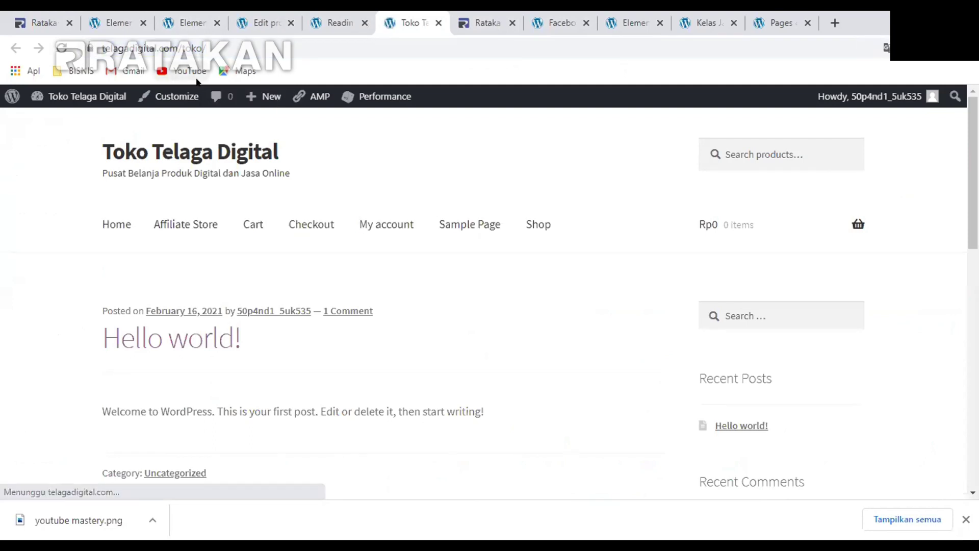
{"action": "left_click", "coordinate": [203, 45]}
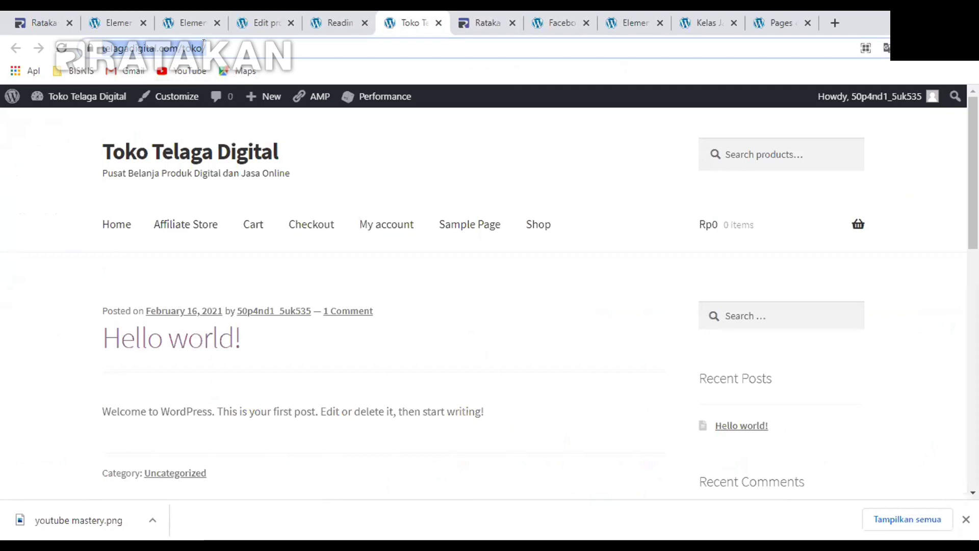
{"action": "key", "text": "Return"}
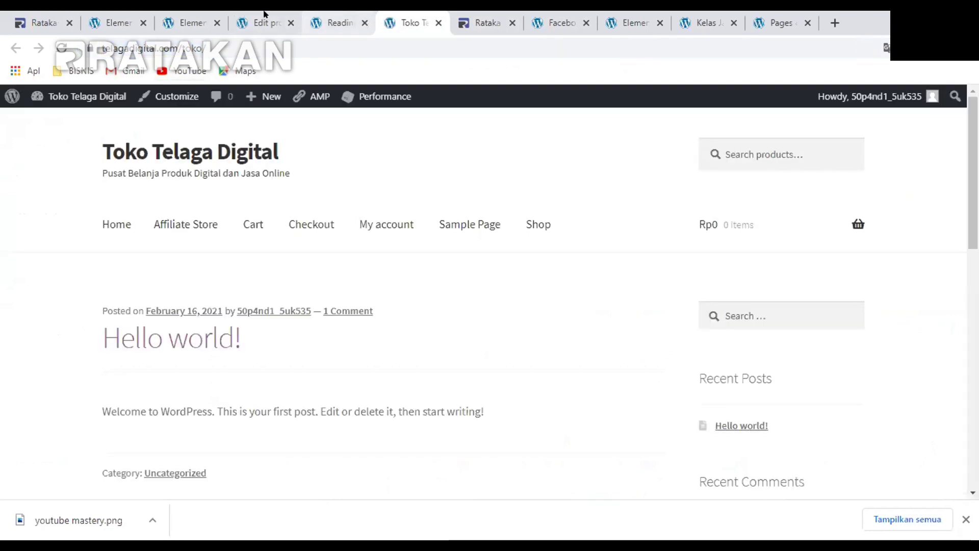
Return to the site's Reading settings and save them again
{"action": "left_click", "coordinate": [304, 15]}
{"action": "left_click", "coordinate": [263, 14]}
{"action": "left_click", "coordinate": [304, 15]}
{"action": "left_click", "coordinate": [263, 14]}
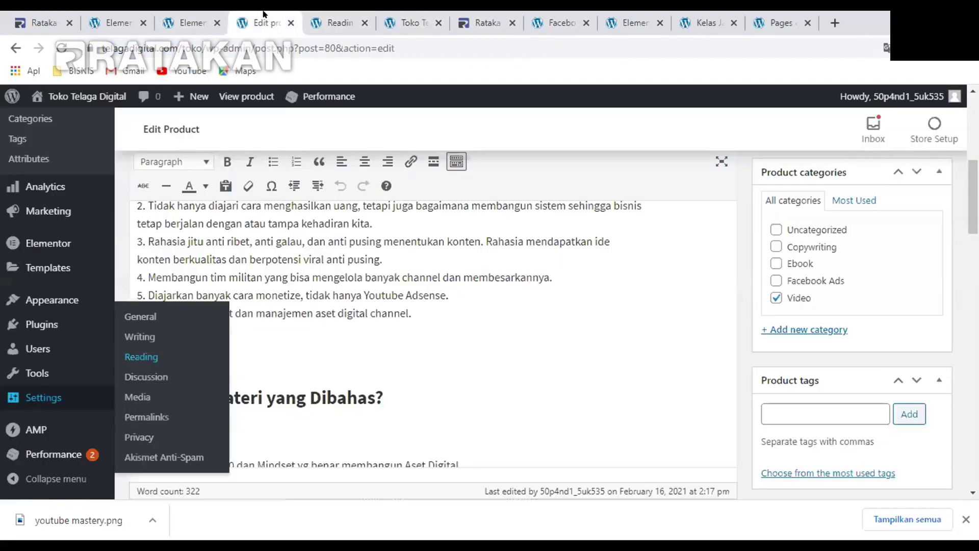
{"action": "left_click", "coordinate": [311, 15]}
{"action": "scroll", "coordinate": [352, 183], "scroll_direction": "down", "scroll_amount": 4}
{"action": "scroll", "coordinate": [359, 218], "scroll_direction": "up", "scroll_amount": 3}
{"action": "scroll", "coordinate": [360, 220], "scroll_direction": "down", "scroll_amount": 4}
{"action": "left_click", "coordinate": [151, 313]}
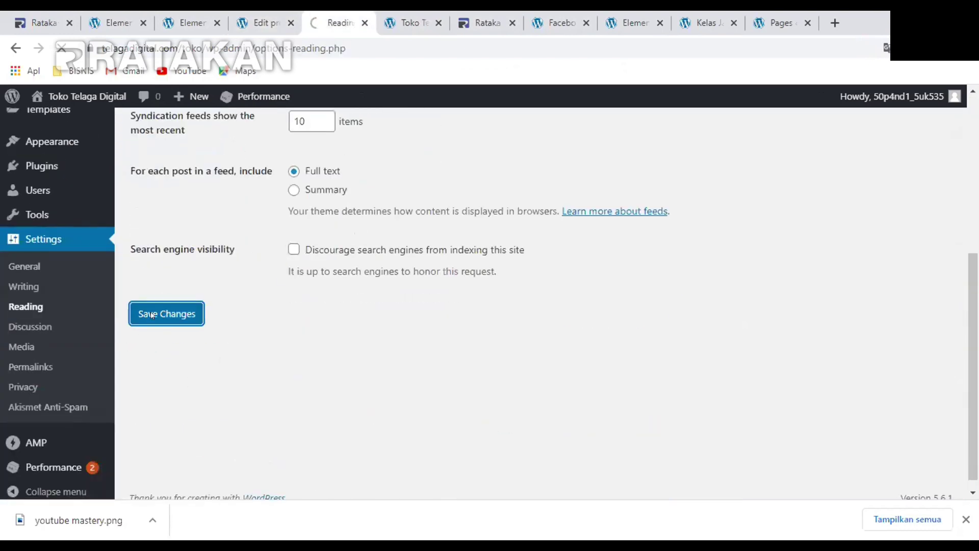
Recheck the homepage display options in the Reading settings and reload the store's front page
{"action": "left_click", "coordinate": [434, 16]}
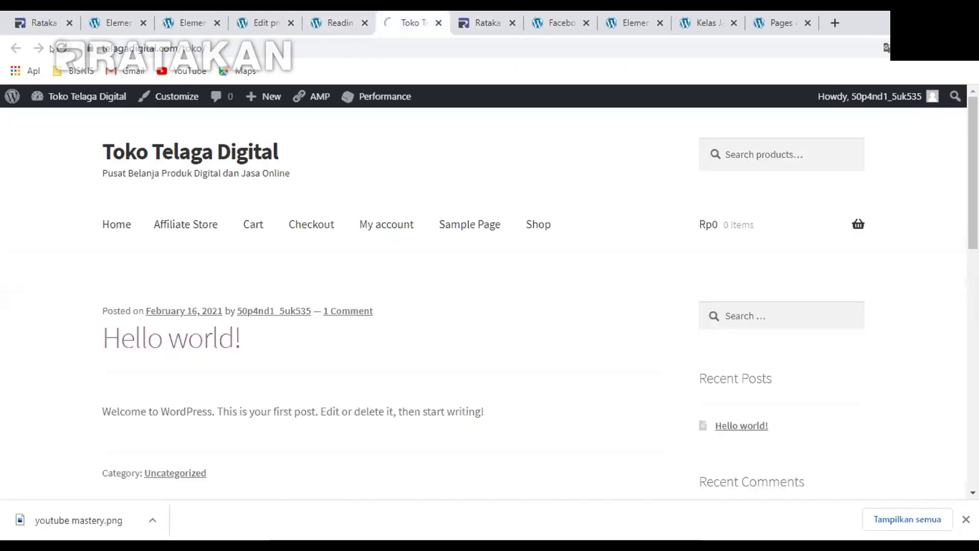
{"action": "left_click", "coordinate": [351, 15]}
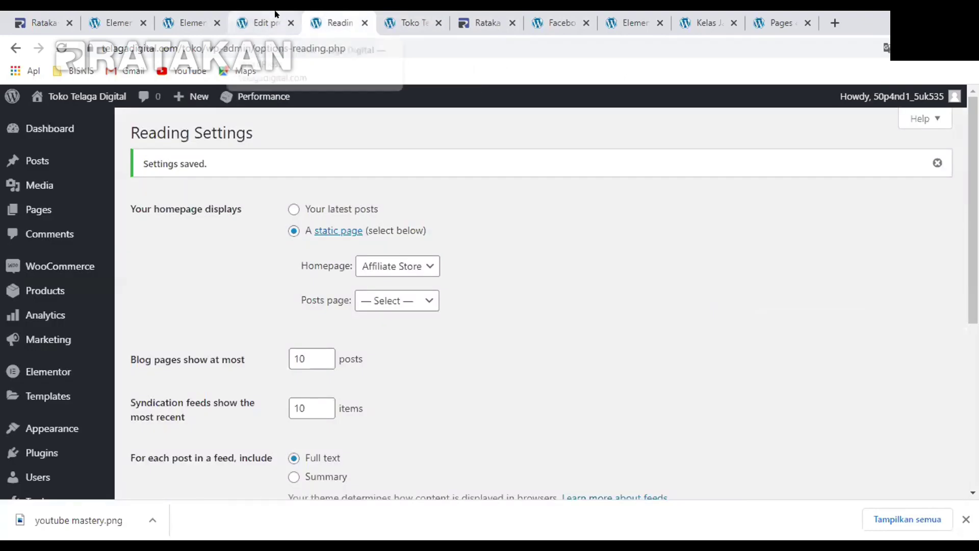
{"action": "scroll", "coordinate": [313, 153], "scroll_direction": "down", "scroll_amount": 3}
{"action": "scroll", "coordinate": [313, 259], "scroll_direction": "up", "scroll_amount": 1}
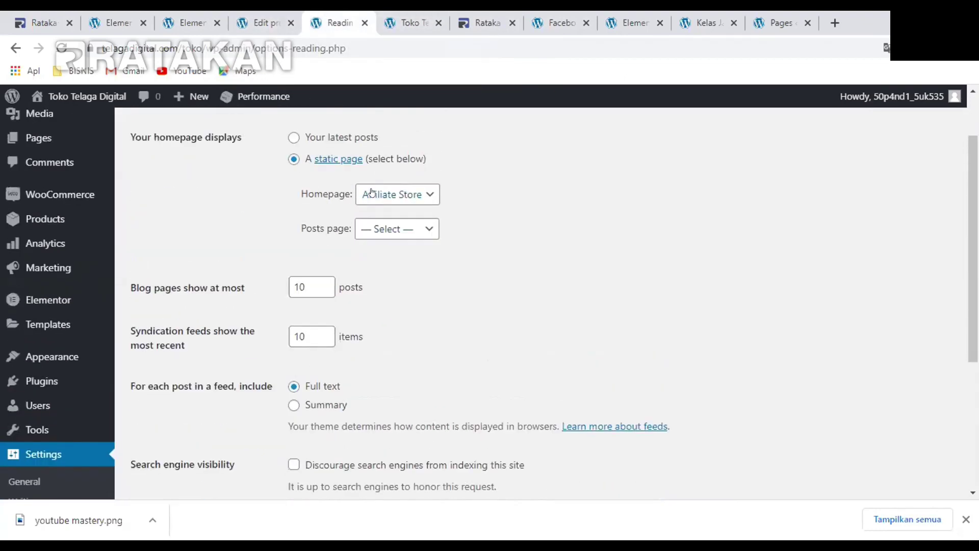
{"action": "scroll", "coordinate": [326, 179], "scroll_direction": "down", "scroll_amount": 2}
{"action": "left_click", "coordinate": [405, 14]}
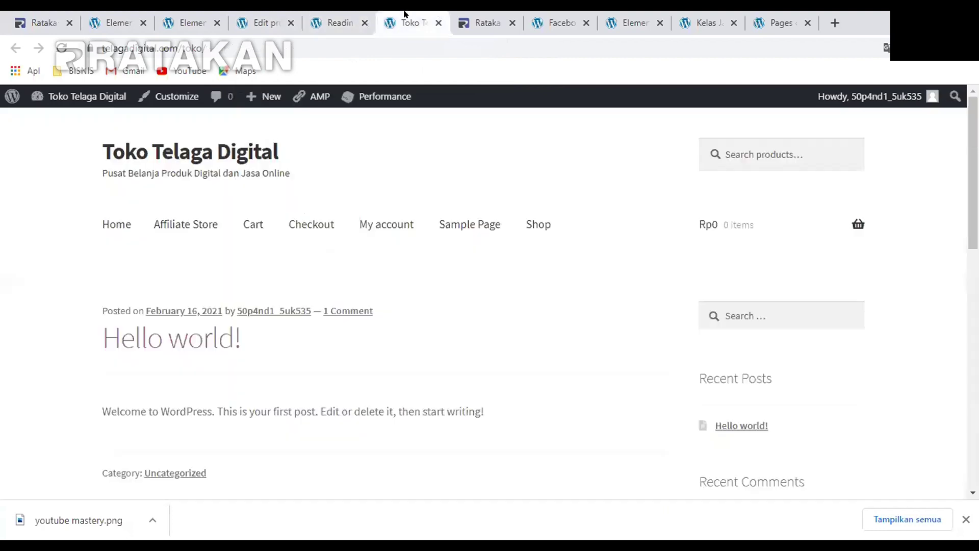
{"action": "left_click", "coordinate": [273, 48]}
{"action": "key", "text": "Return"}
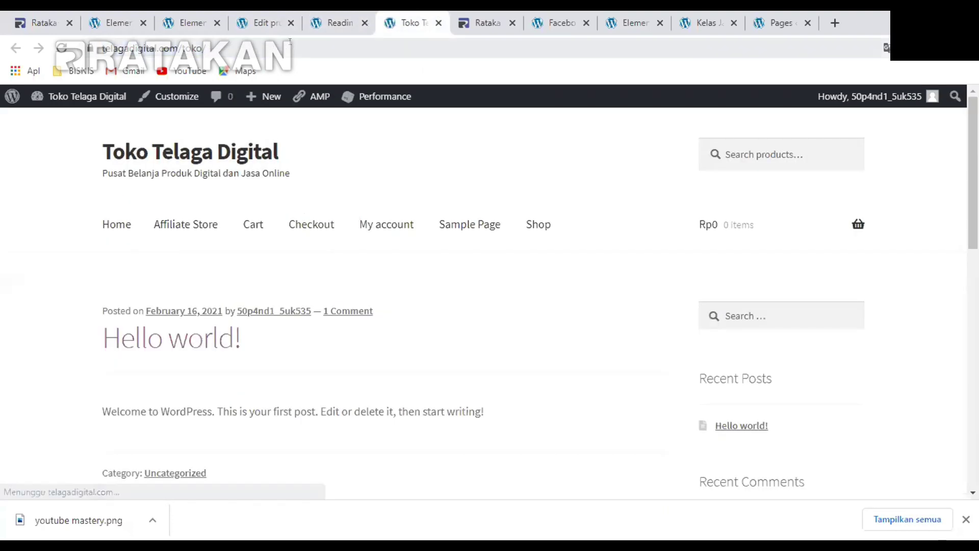
Open telagadigital.com/toko/affiliate-store in the store's browser tab and look through the page
{"action": "left_click", "coordinate": [290, 41]}
{"action": "left_click", "coordinate": [291, 41]}
{"action": "type", "text": "affil;"}
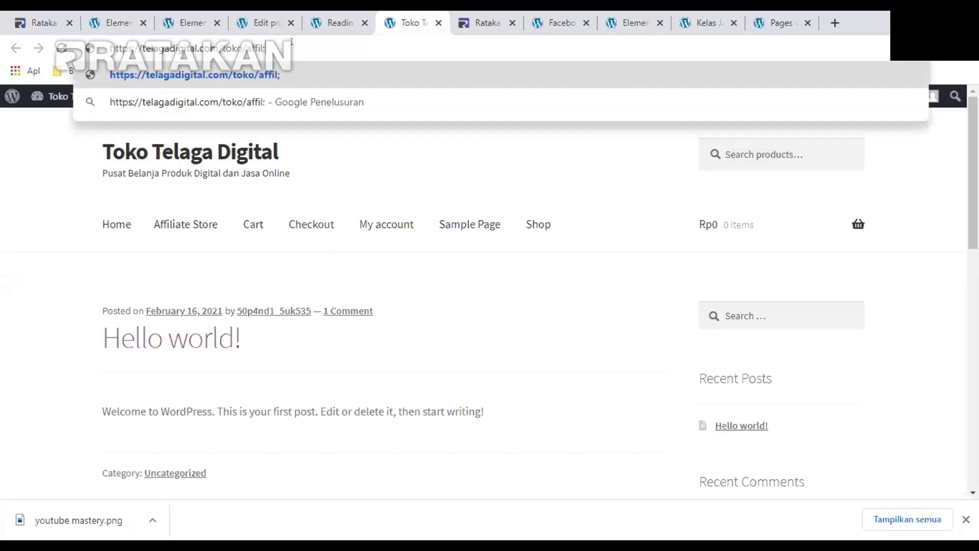
{"action": "key", "text": "BackSpace"}
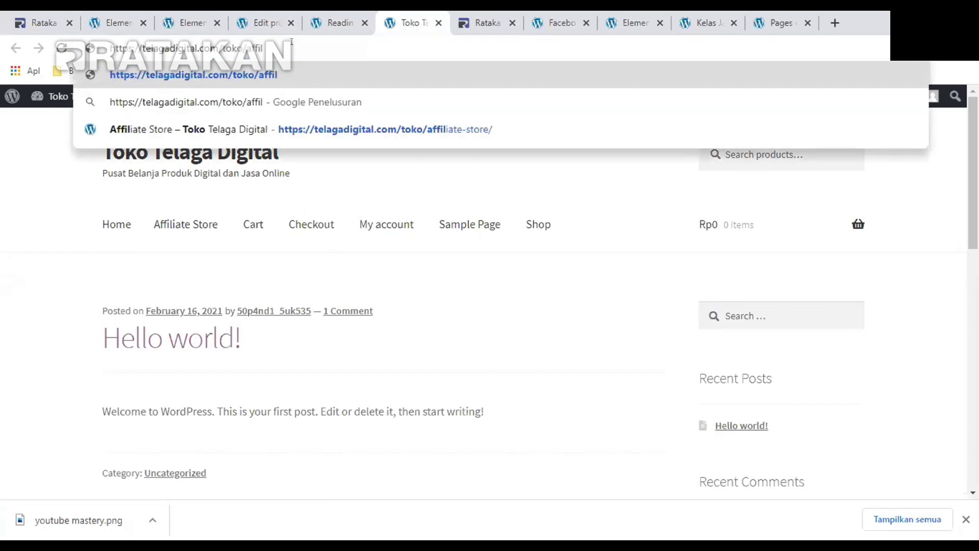
{"action": "type", "text": "iate-store"}
{"action": "key", "text": "Return"}
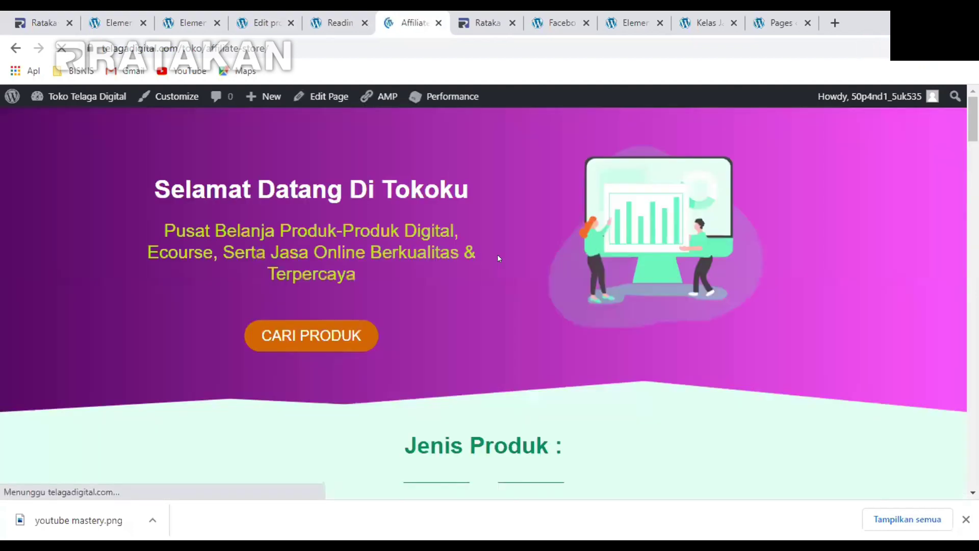
{"action": "scroll", "coordinate": [479, 265], "scroll_direction": "down", "scroll_amount": 10}
{"action": "scroll", "coordinate": [474, 278], "scroll_direction": "down", "scroll_amount": 6}
{"action": "scroll", "coordinate": [474, 277], "scroll_direction": "up", "scroll_amount": 15}
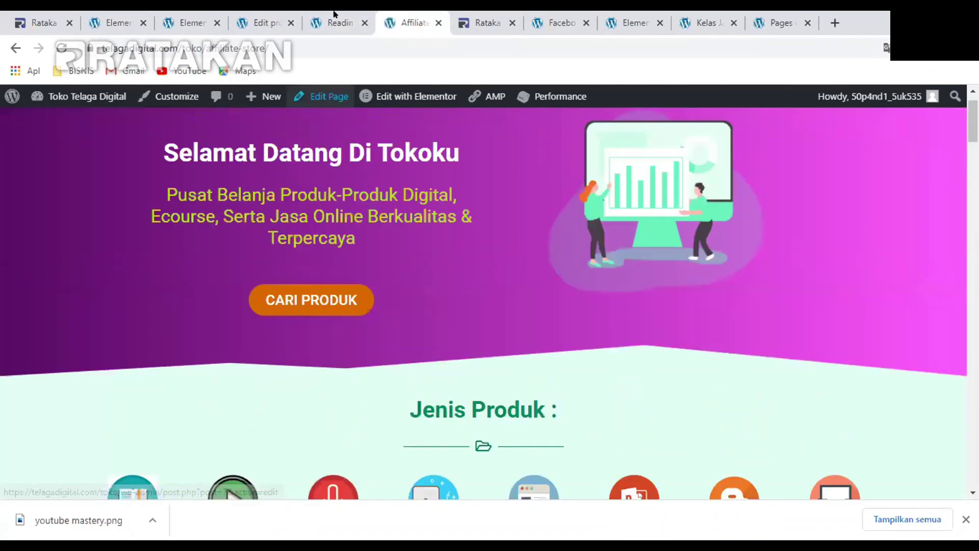
Open the WordPress product list in a new browser tab from the Reading settings page
{"action": "left_click", "coordinate": [334, 22]}
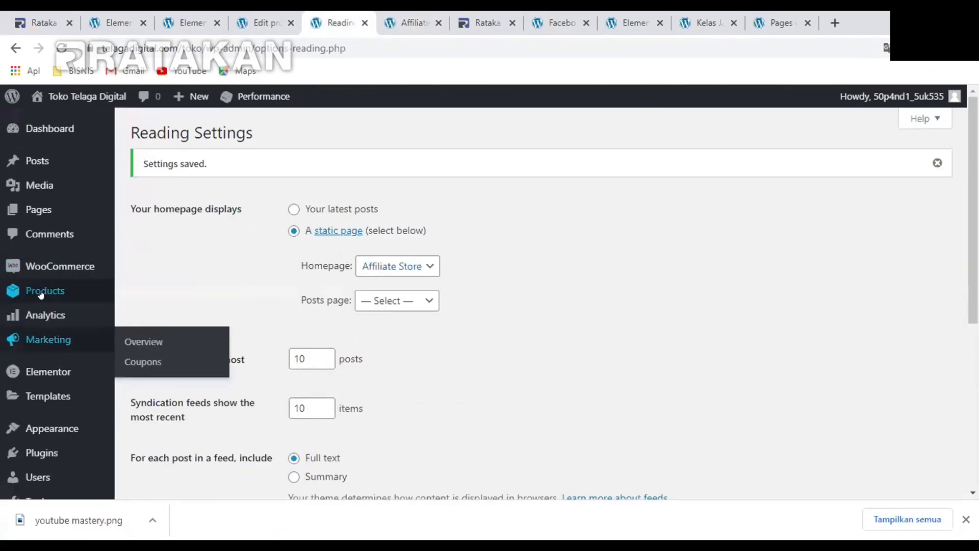
{"action": "right_click", "coordinate": [41, 292]}
{"action": "left_click", "coordinate": [81, 305]}
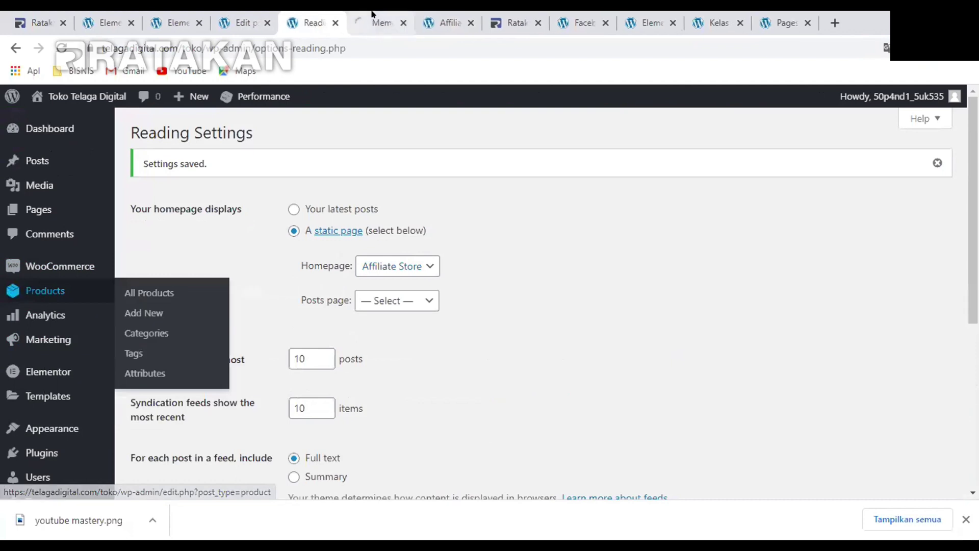
{"action": "left_click", "coordinate": [390, 15]}
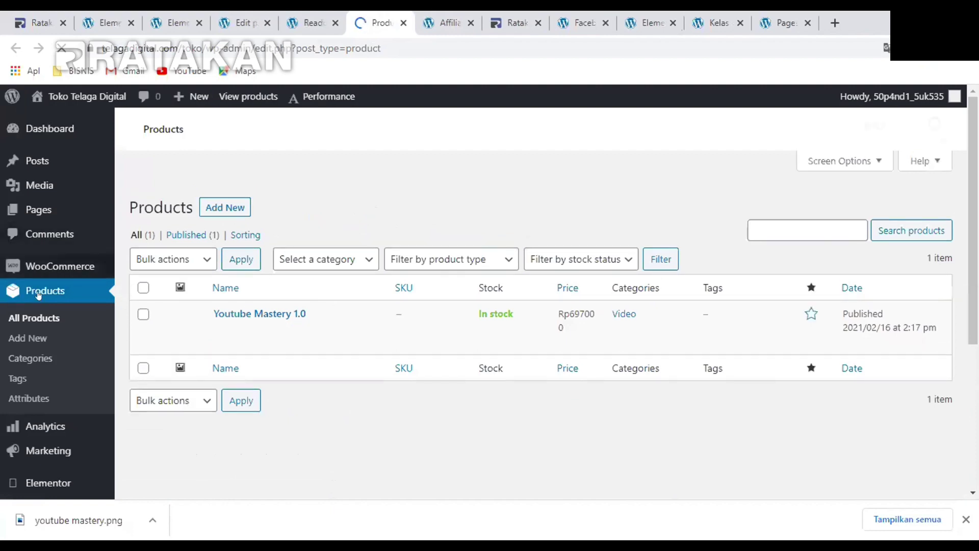
Open the WooCommerce settings and review the store address and general options
{"action": "mouse_move", "coordinate": [81, 266]}
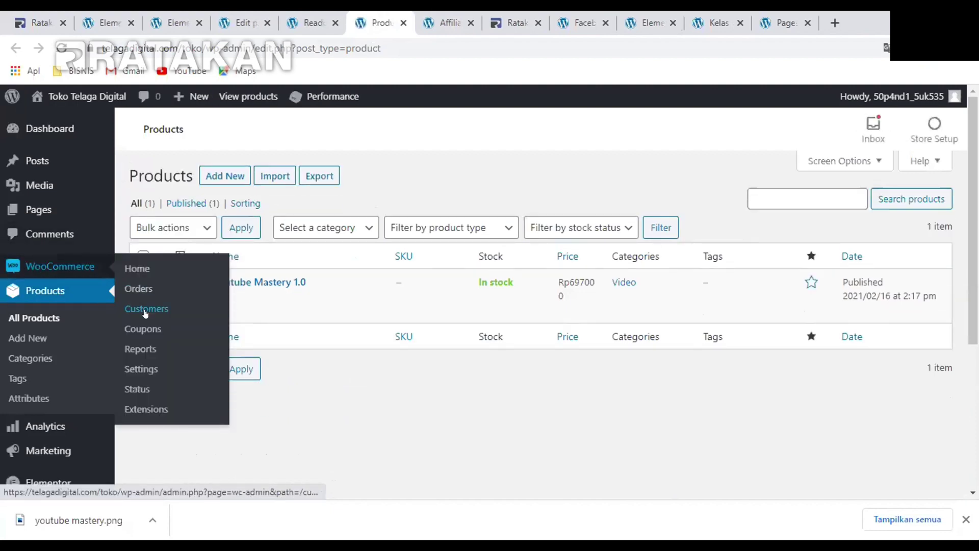
{"action": "left_click", "coordinate": [134, 369]}
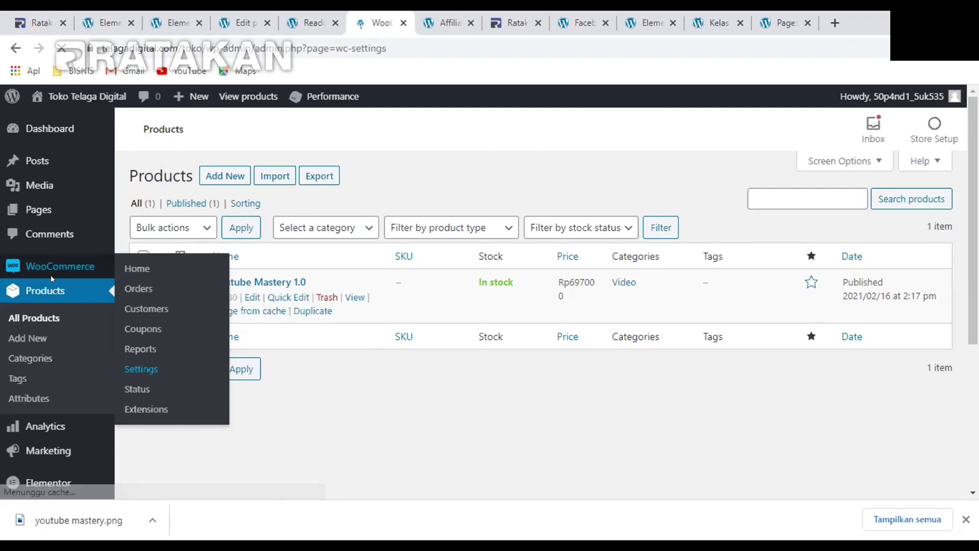
{"action": "scroll", "coordinate": [197, 303], "scroll_direction": "down", "scroll_amount": 3}
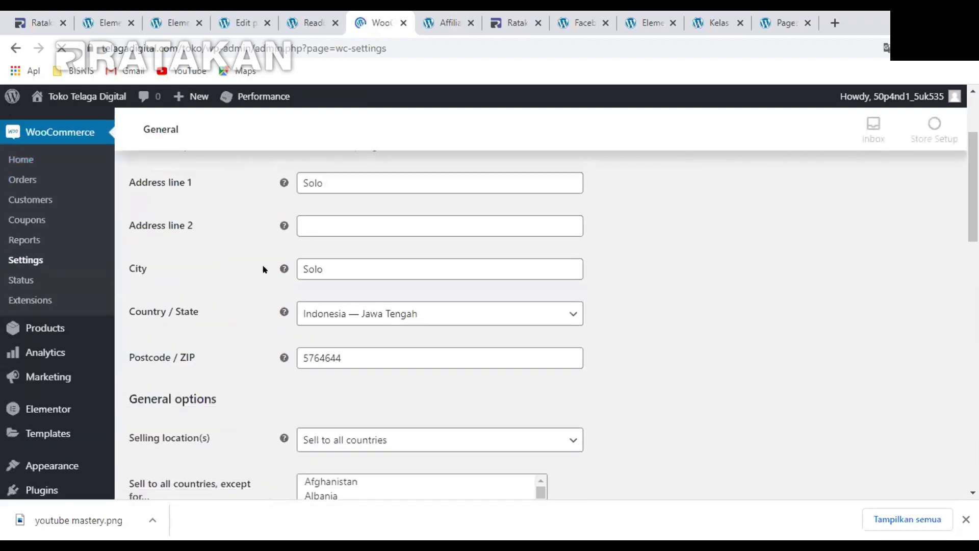
{"action": "scroll", "coordinate": [262, 269], "scroll_direction": "up", "scroll_amount": 2}
{"action": "scroll", "coordinate": [253, 246], "scroll_direction": "down", "scroll_amount": 5}
{"action": "scroll", "coordinate": [252, 255], "scroll_direction": "up", "scroll_amount": 6}
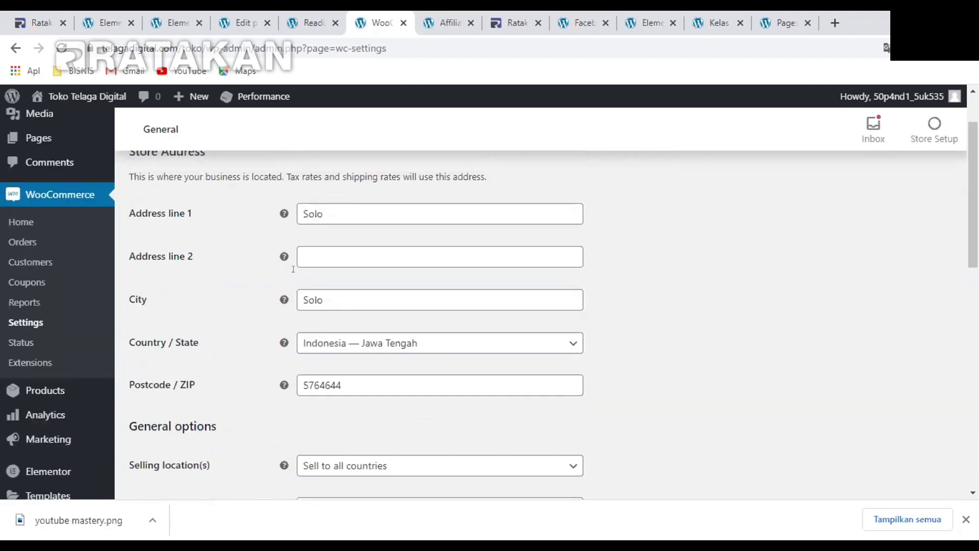
Set the shop page to Shop in the WooCommerce product settings and save the changes
{"action": "left_click", "coordinate": [212, 190]}
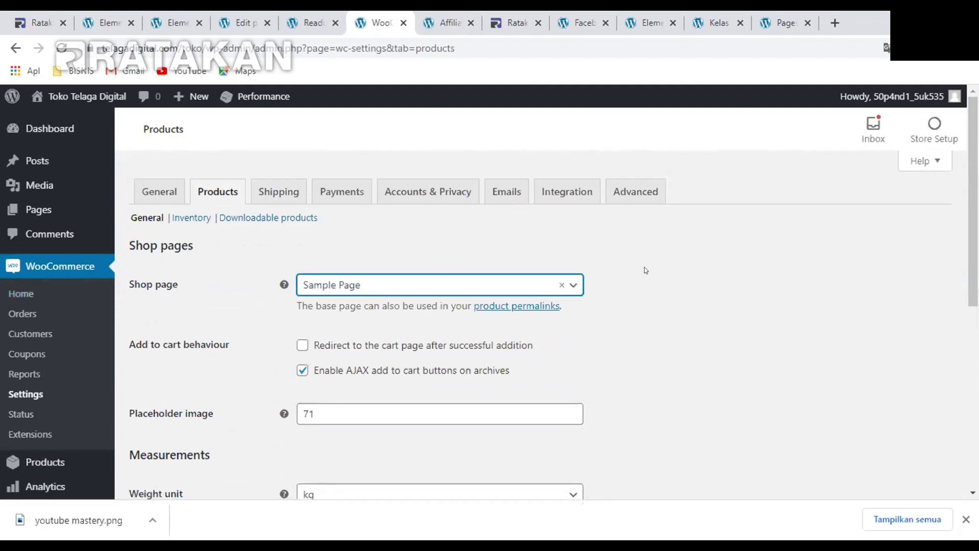
{"action": "left_click", "coordinate": [378, 286]}
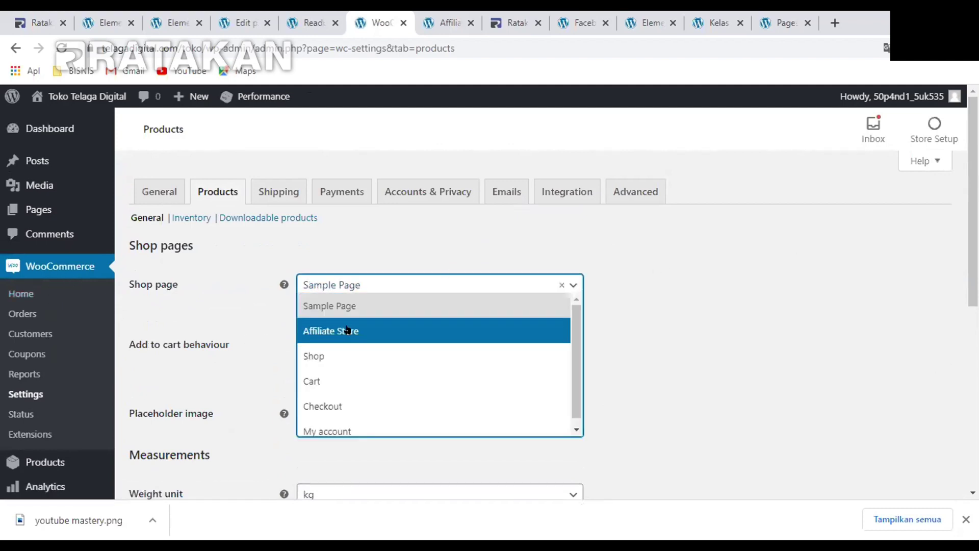
{"action": "left_click", "coordinate": [348, 361]}
{"action": "scroll", "coordinate": [107, 306], "scroll_direction": "down", "scroll_amount": 1}
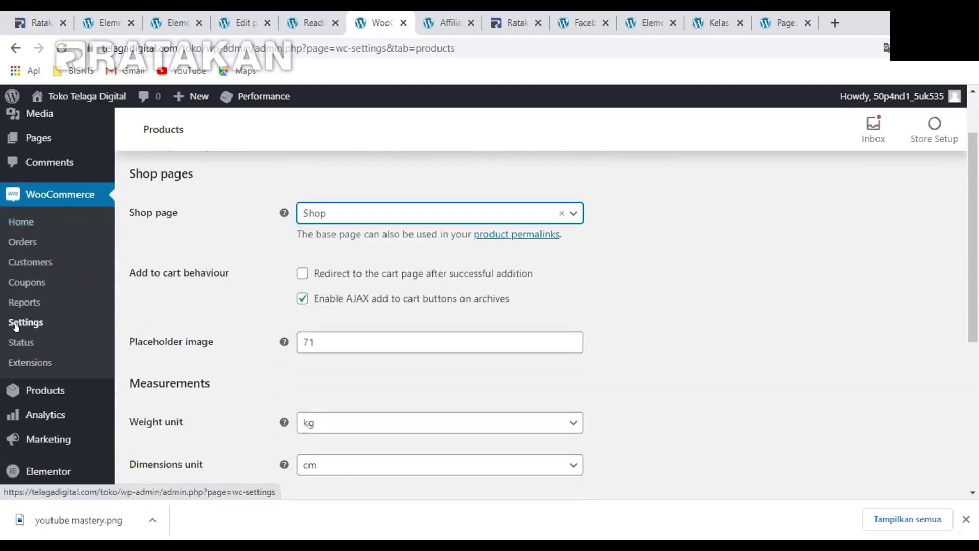
{"action": "scroll", "coordinate": [219, 222], "scroll_direction": "up", "scroll_amount": 1}
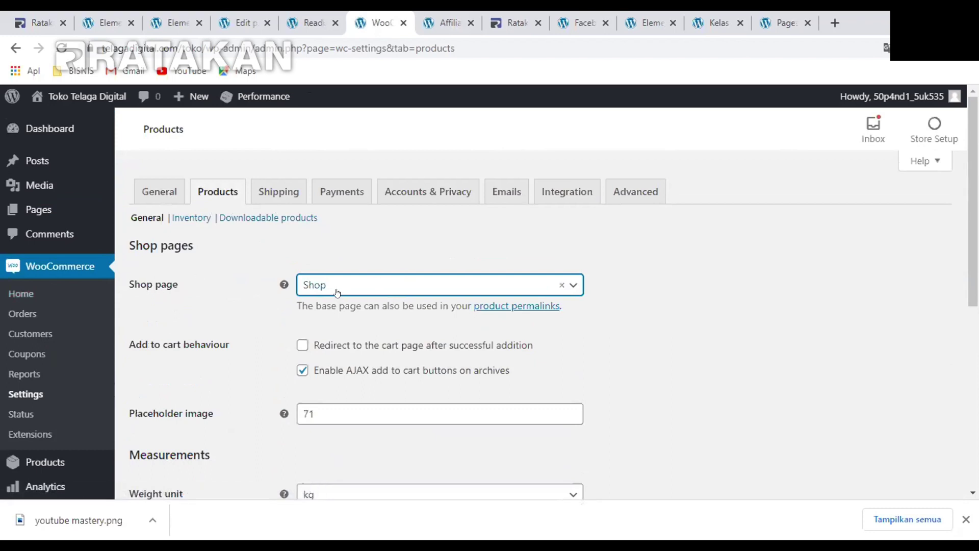
{"action": "left_click", "coordinate": [360, 289]}
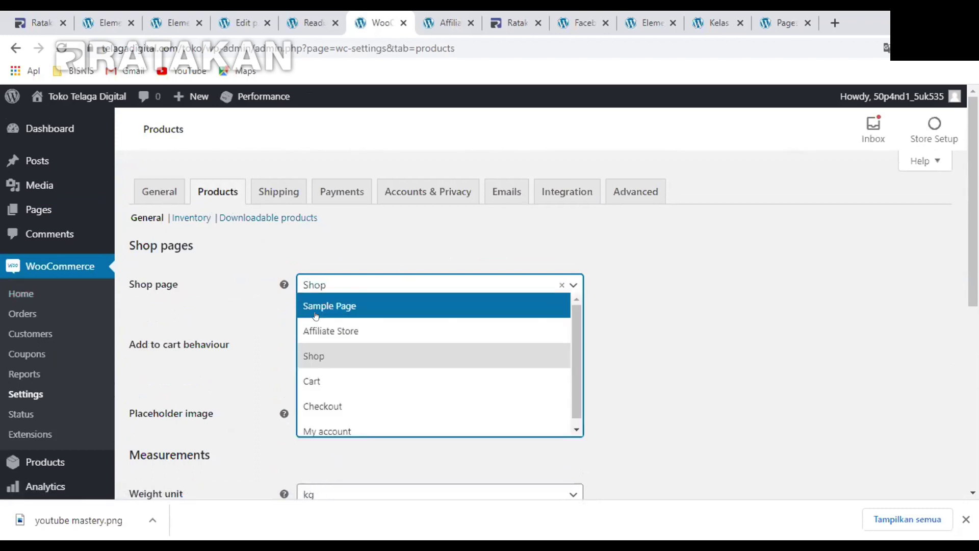
{"action": "left_click", "coordinate": [335, 360]}
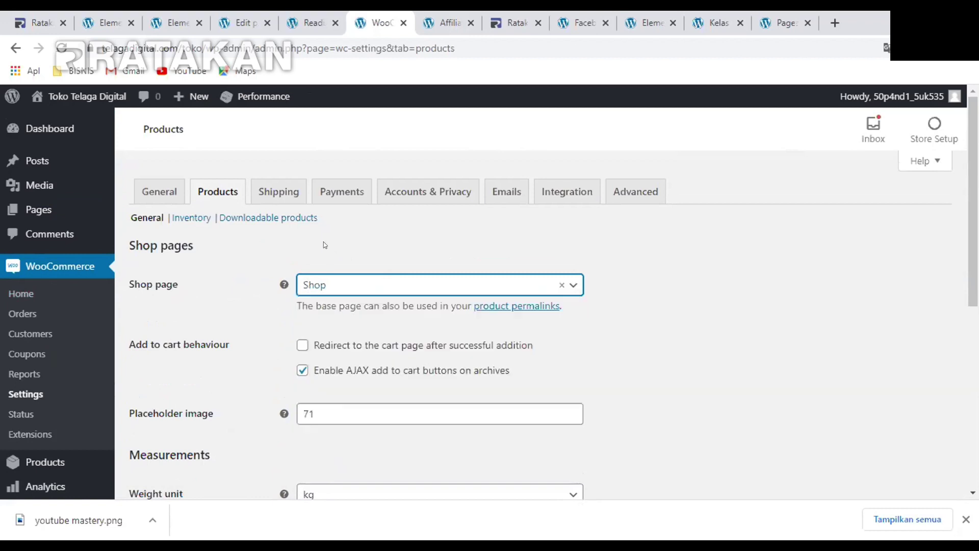
{"action": "scroll", "coordinate": [255, 306], "scroll_direction": "down", "scroll_amount": 7}
{"action": "left_click", "coordinate": [181, 419]}
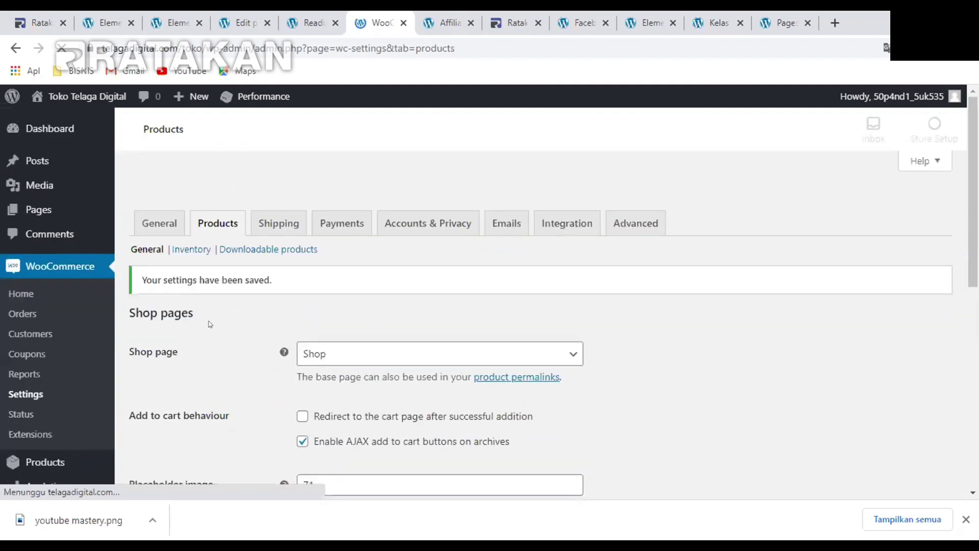
Load telagadigital.com/toko/shop in the Affiliate Store tab to check the shop page
{"action": "left_click", "coordinate": [442, 19]}
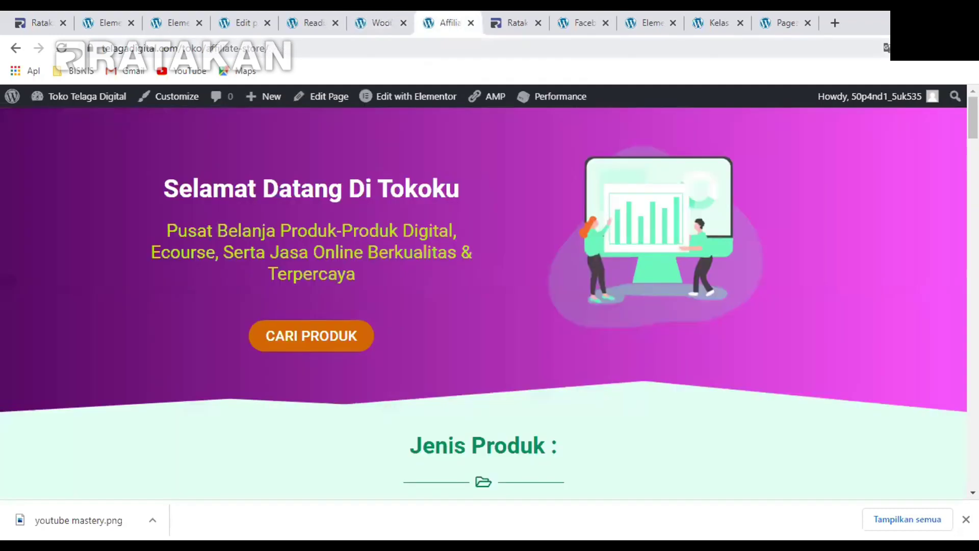
{"action": "left_click_drag", "start_coordinate": [200, 48], "coordinate": [416, 60]}
{"action": "key", "text": "BackSpace"}
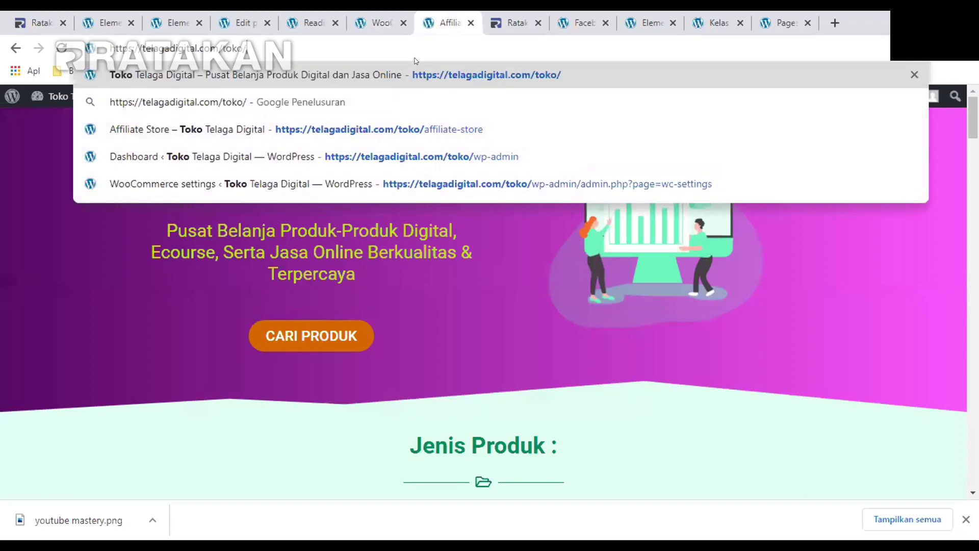
{"action": "type", "text": "shop"}
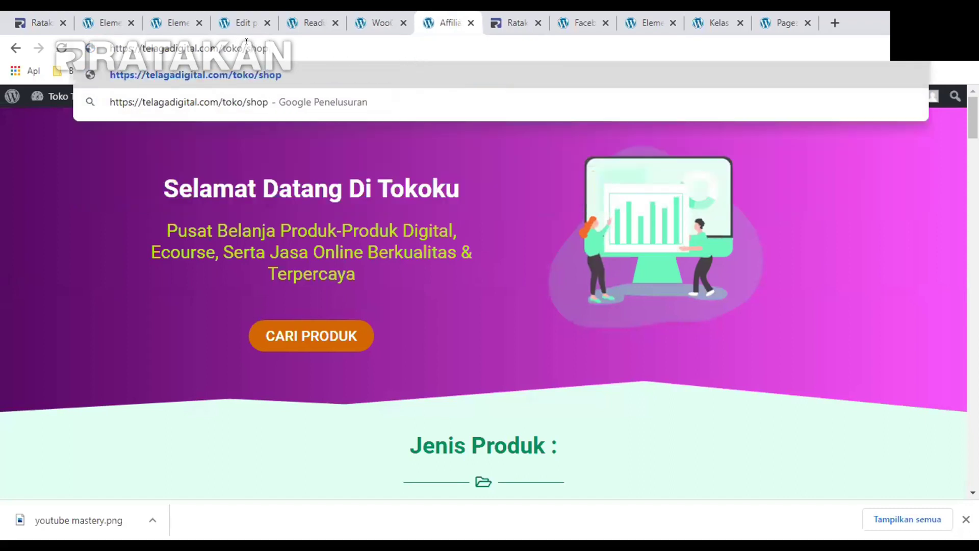
{"action": "key", "text": "Return"}
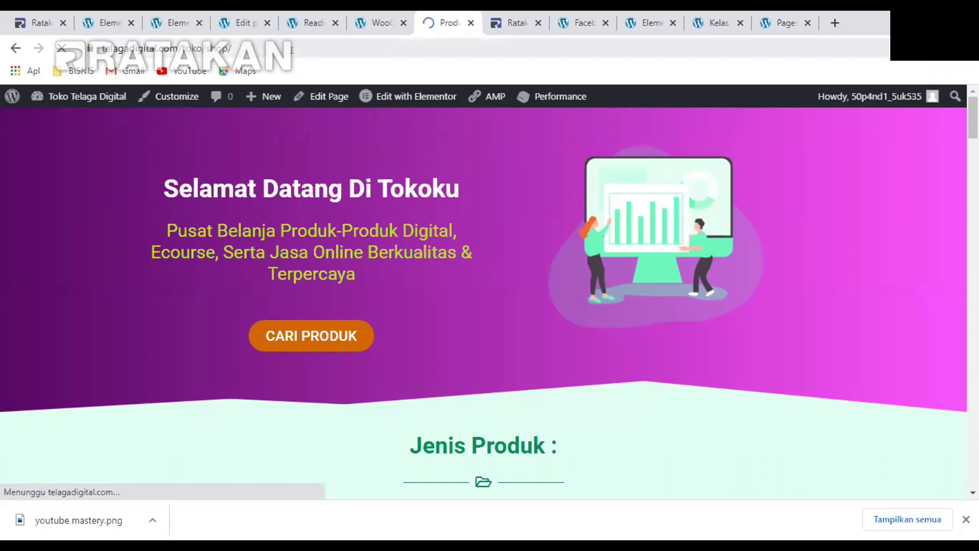
Examine the product listing and layout on the store's Shop page
{"action": "scroll", "coordinate": [321, 220], "scroll_direction": "down", "scroll_amount": 2}
{"action": "scroll", "coordinate": [322, 221], "scroll_direction": "down", "scroll_amount": 5}
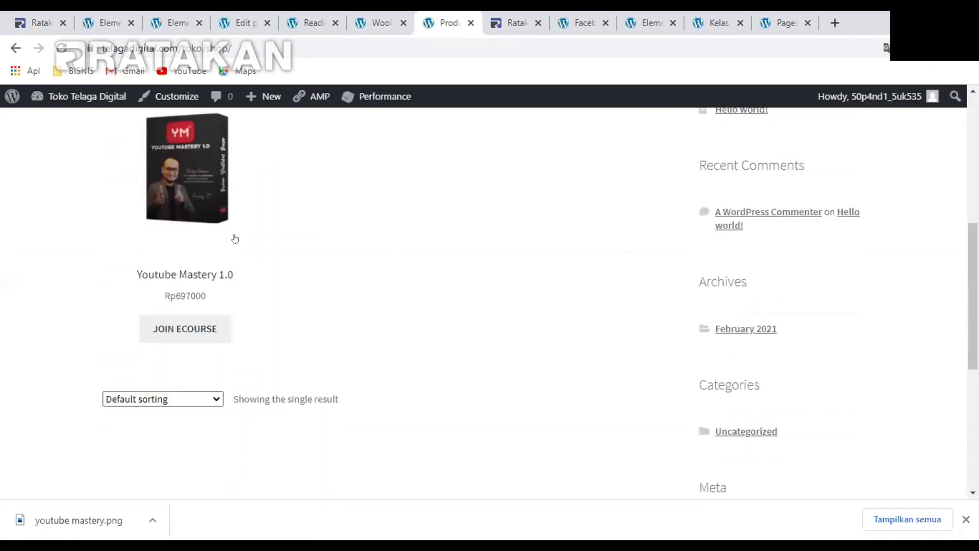
{"action": "scroll", "coordinate": [234, 240], "scroll_direction": "up", "scroll_amount": 3}
{"action": "scroll", "coordinate": [189, 268], "scroll_direction": "down", "scroll_amount": 3}
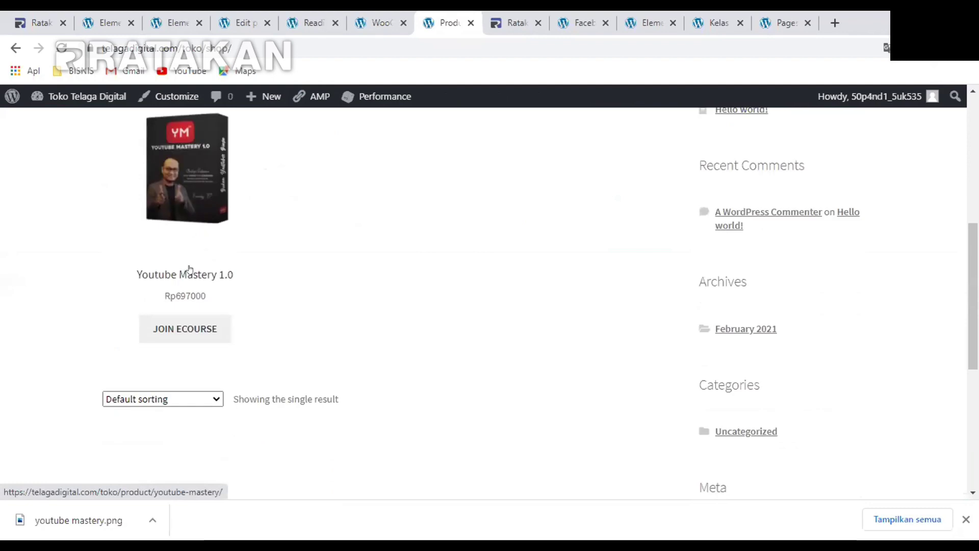
{"action": "scroll", "coordinate": [191, 177], "scroll_direction": "up", "scroll_amount": 4}
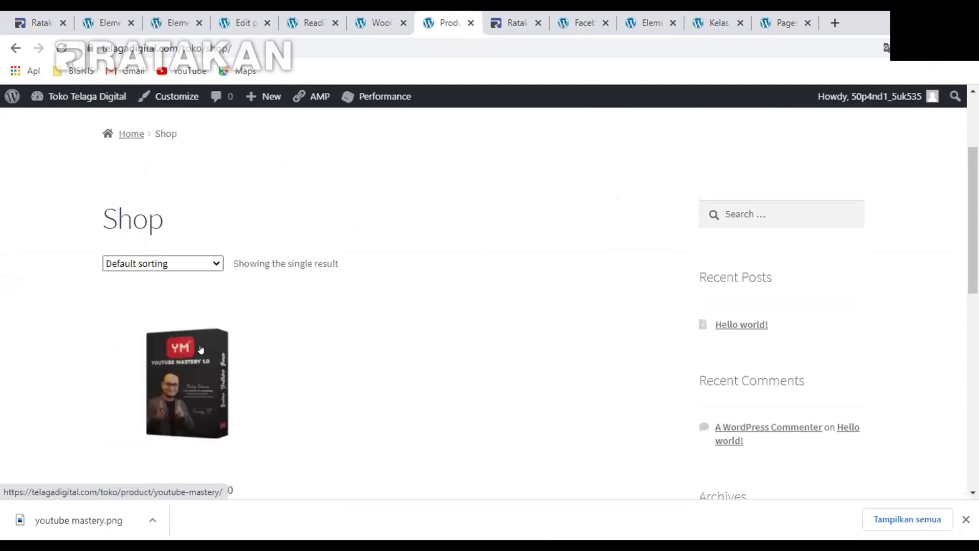
{"action": "scroll", "coordinate": [200, 371], "scroll_direction": "down", "scroll_amount": 2}
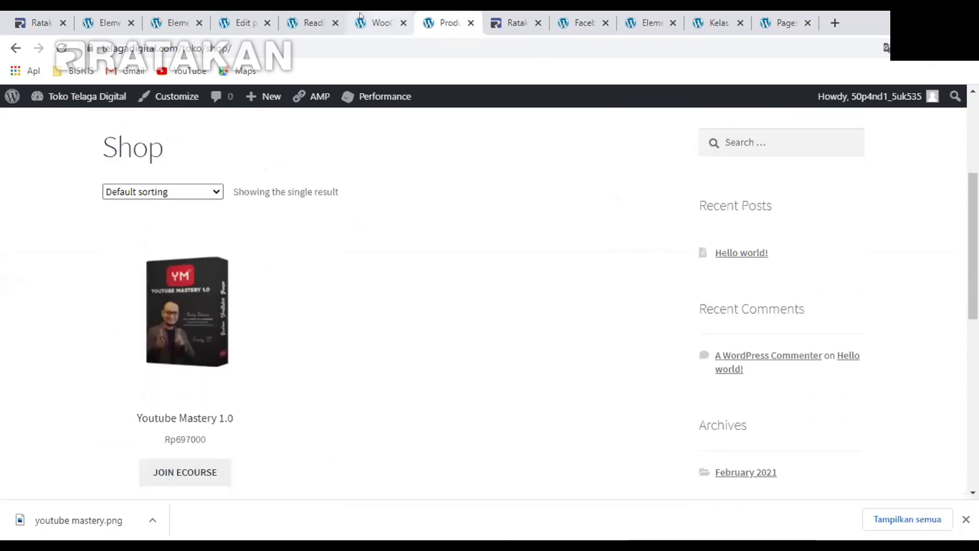
Start a new WooCommerce product from the product editing page
{"action": "left_click", "coordinate": [306, 23]}
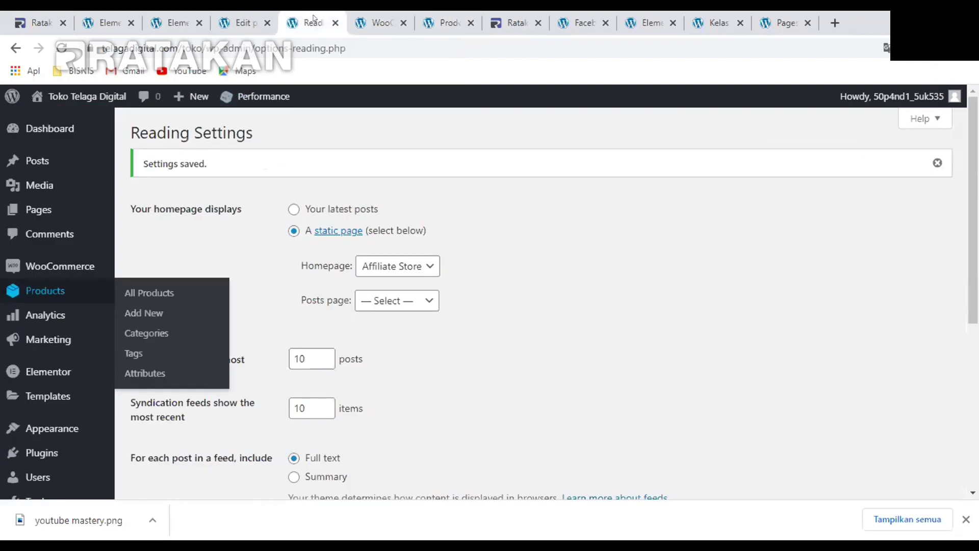
{"action": "left_click", "coordinate": [380, 22]}
{"action": "left_click", "coordinate": [239, 23]}
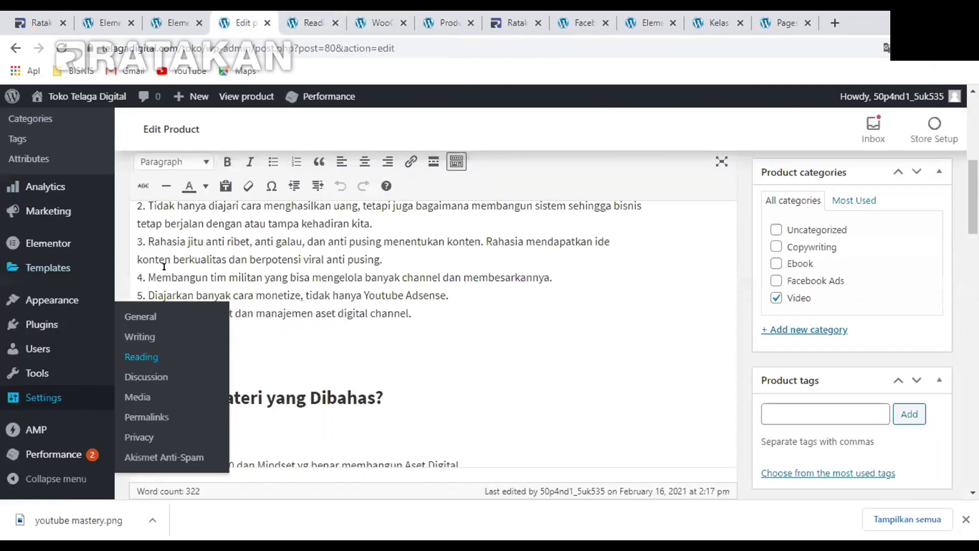
{"action": "scroll", "coordinate": [369, 224], "scroll_direction": "up", "scroll_amount": 5}
{"action": "scroll", "coordinate": [316, 235], "scroll_direction": "up", "scroll_amount": 1}
{"action": "left_click", "coordinate": [254, 176]}
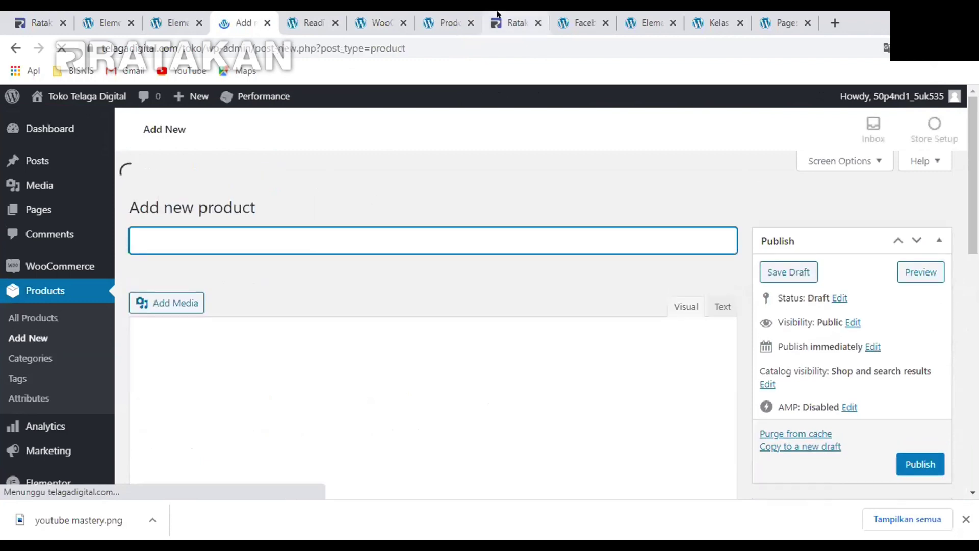
Switch to the Ratakan product page, open the digital products listing, and search the marketplace for shopee
{"action": "left_click", "coordinate": [510, 23]}
{"action": "scroll", "coordinate": [649, 224], "scroll_direction": "up", "scroll_amount": 5}
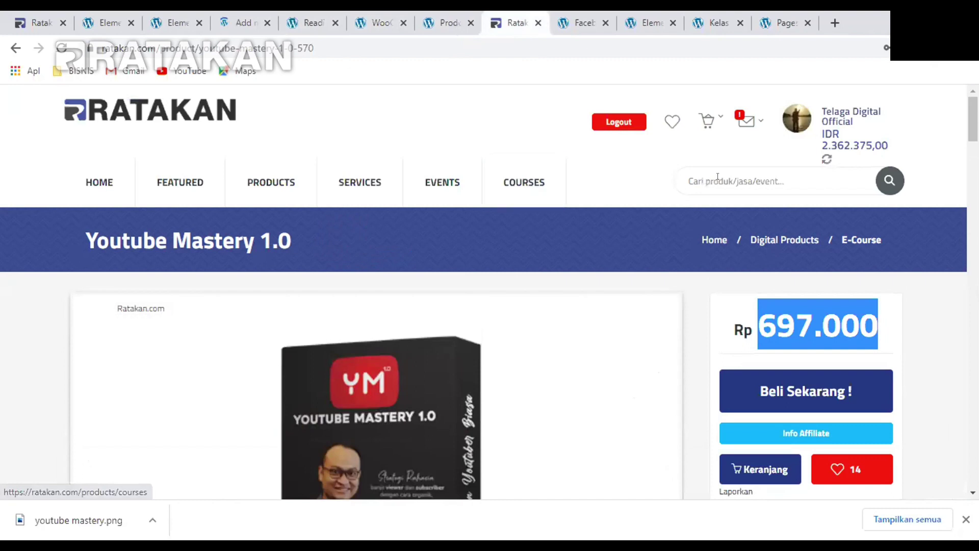
{"action": "left_click", "coordinate": [258, 188]}
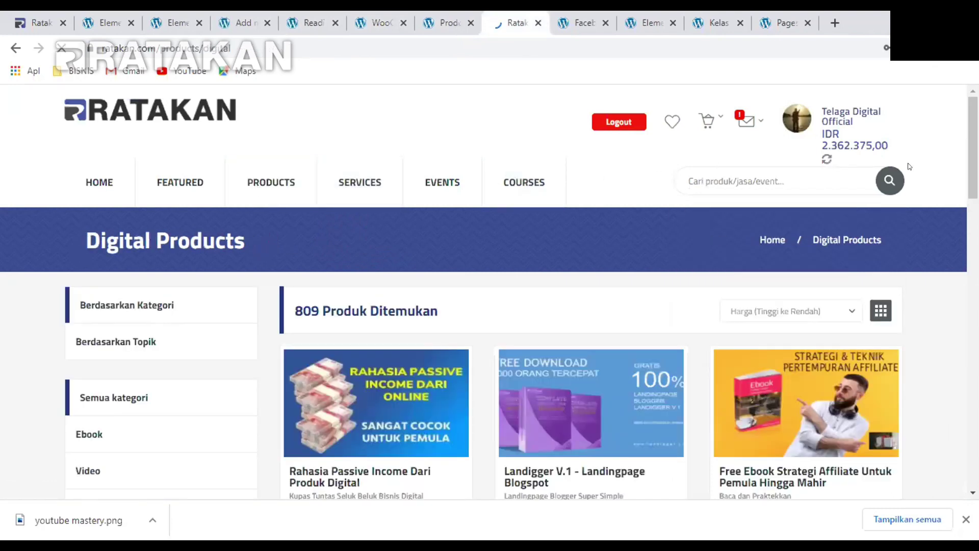
{"action": "left_click", "coordinate": [726, 180]}
{"action": "type", "text": "shopee"}
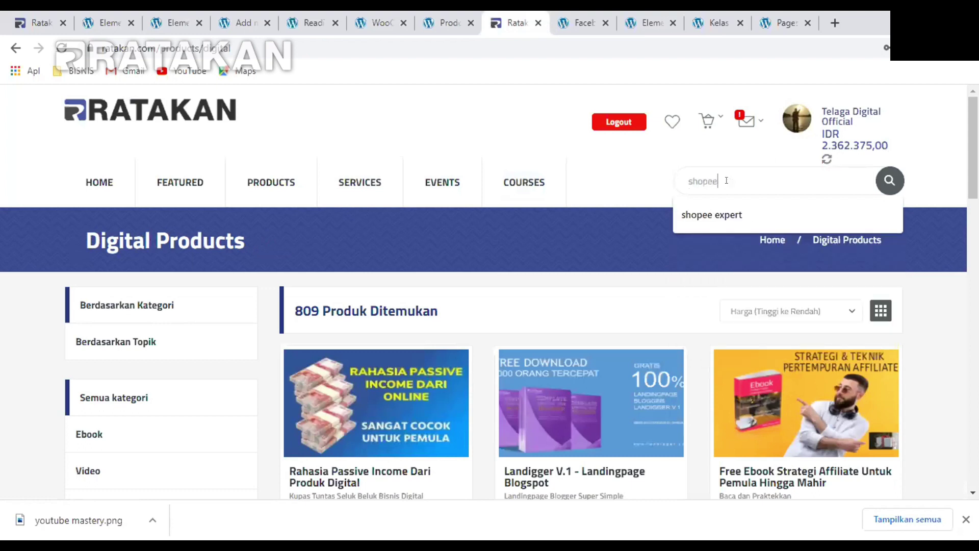
{"action": "key", "text": "Return"}
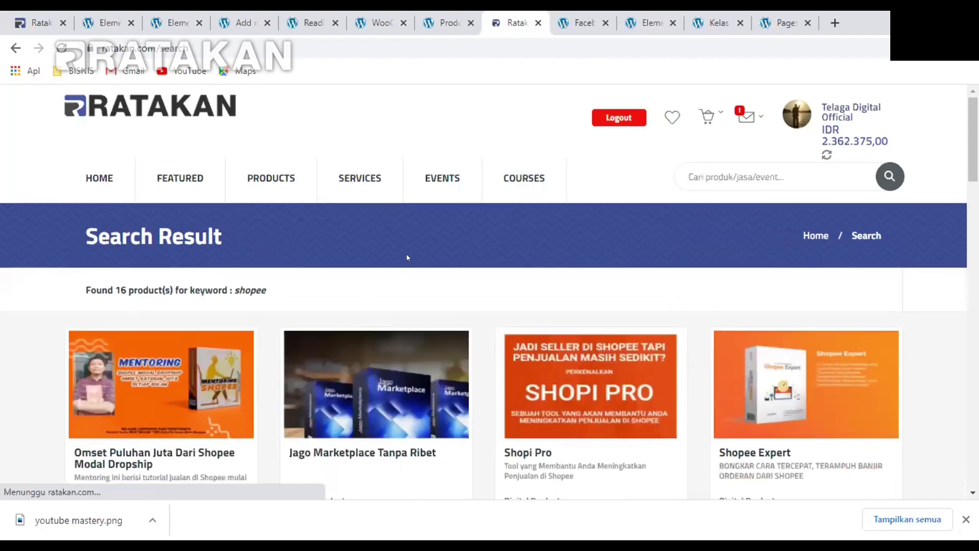
Browse the search results and open the Shopee Keyword Scraper product in a new browser tab
{"action": "scroll", "coordinate": [417, 245], "scroll_direction": "down", "scroll_amount": 5}
{"action": "scroll", "coordinate": [408, 255], "scroll_direction": "down", "scroll_amount": 5}
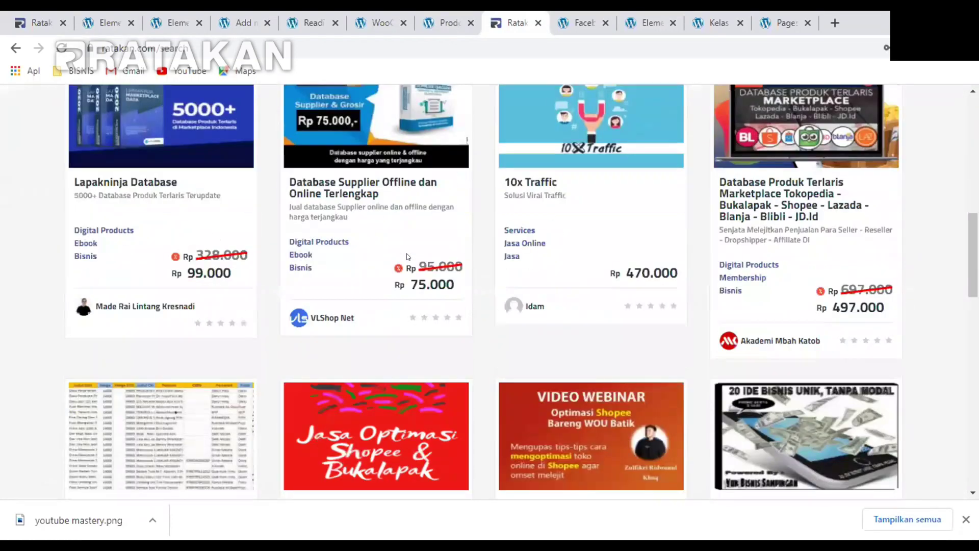
{"action": "scroll", "coordinate": [407, 255], "scroll_direction": "up", "scroll_amount": 9}
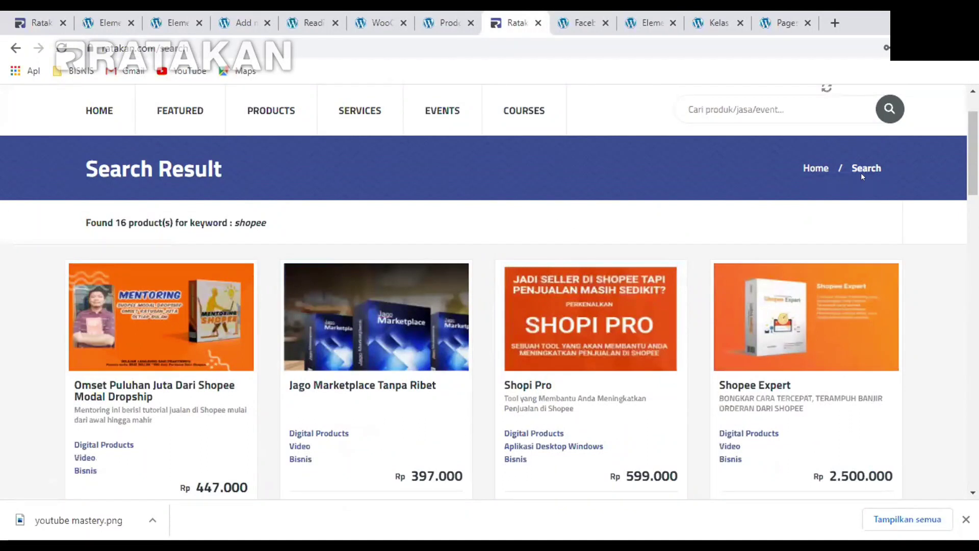
{"action": "scroll", "coordinate": [498, 256], "scroll_direction": "down", "scroll_amount": 9}
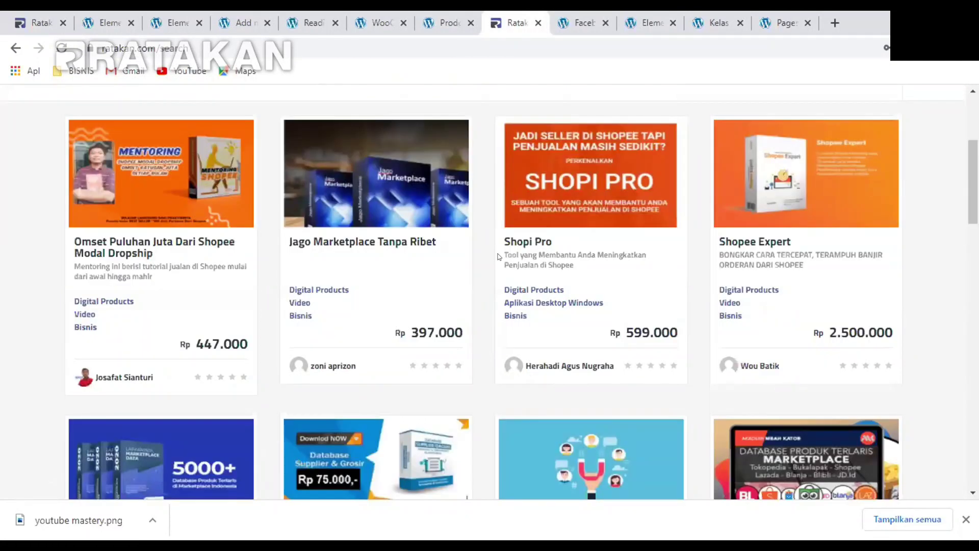
{"action": "scroll", "coordinate": [622, 262], "scroll_direction": "down", "scroll_amount": 8}
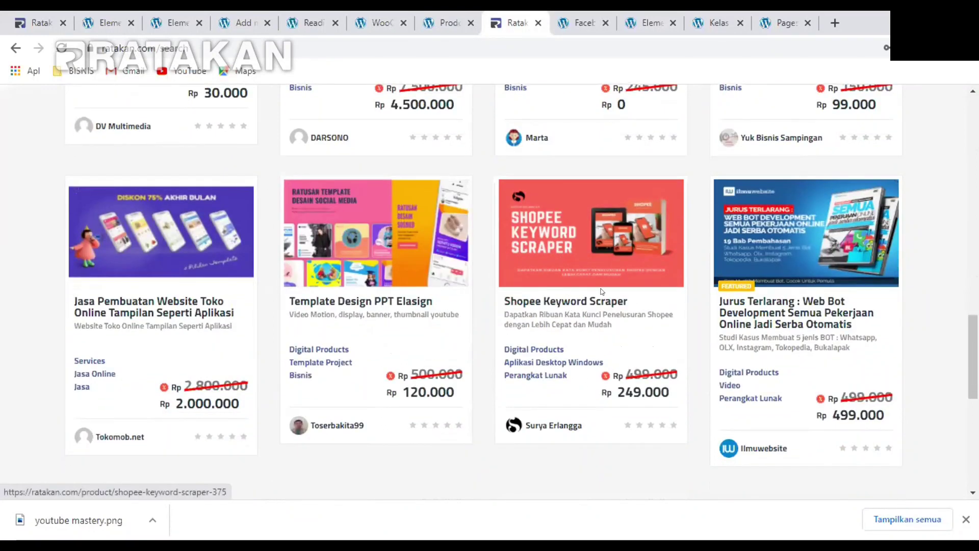
{"action": "right_click", "coordinate": [558, 301]}
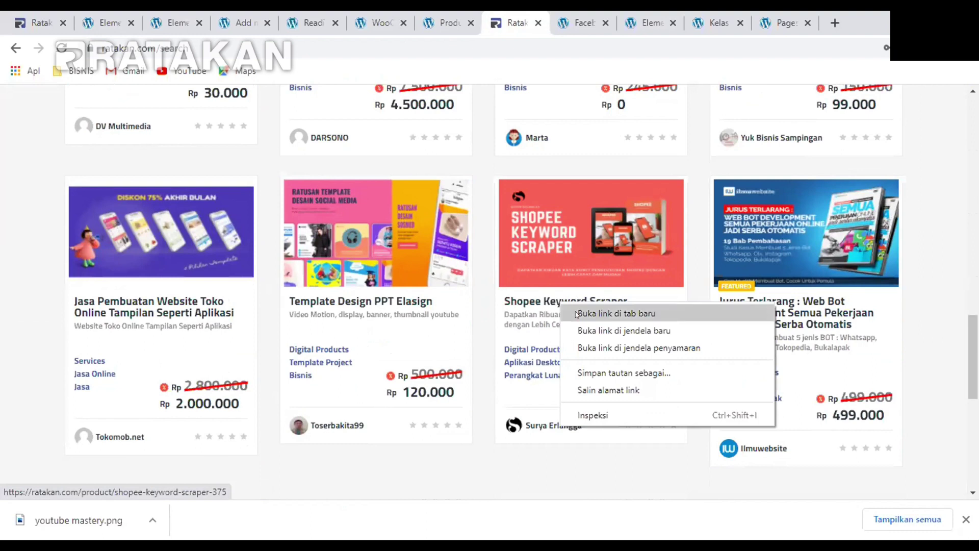
{"action": "left_click", "coordinate": [576, 313]}
{"action": "left_click", "coordinate": [527, 19]}
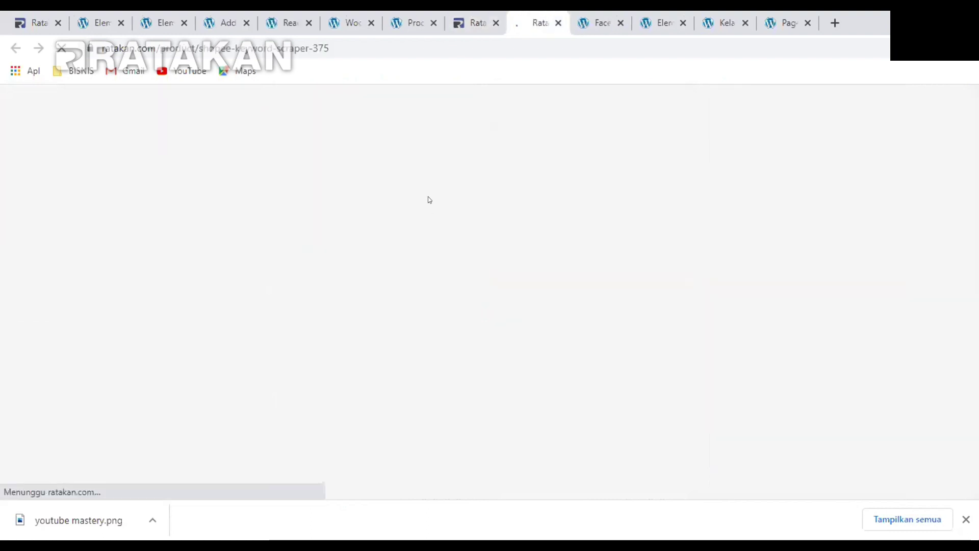
Copy the title Shopee Keyword Scraper from the Ratakan product page into the new product's name field
{"action": "scroll", "coordinate": [143, 244], "scroll_direction": "down", "scroll_amount": 3}
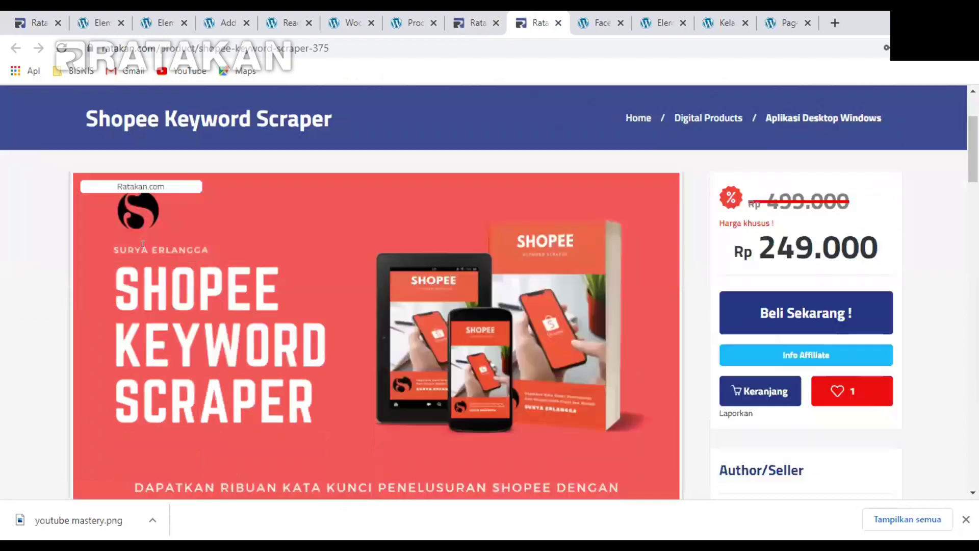
{"action": "scroll", "coordinate": [143, 244], "scroll_direction": "down", "scroll_amount": 12}
{"action": "scroll", "coordinate": [187, 249], "scroll_direction": "up", "scroll_amount": 3}
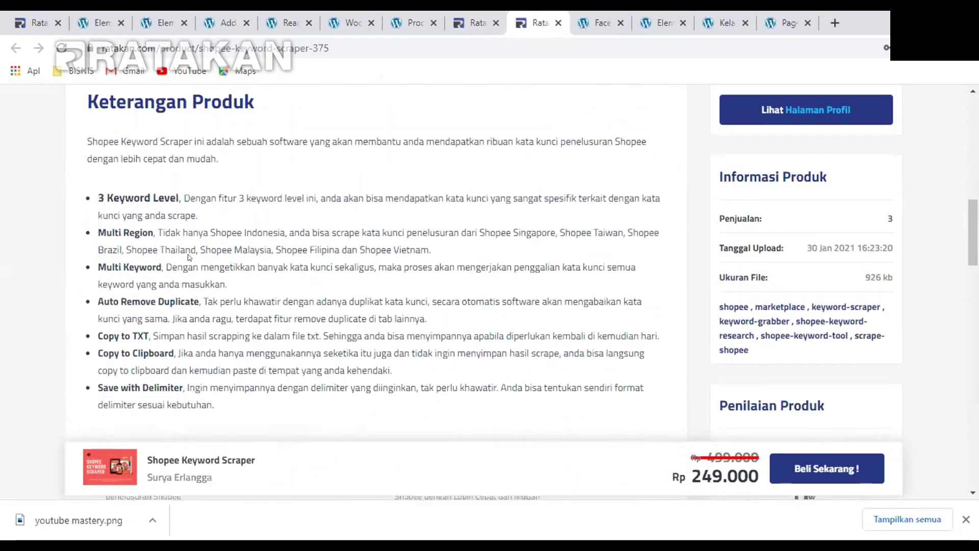
{"action": "scroll", "coordinate": [187, 249], "scroll_direction": "up", "scroll_amount": 10}
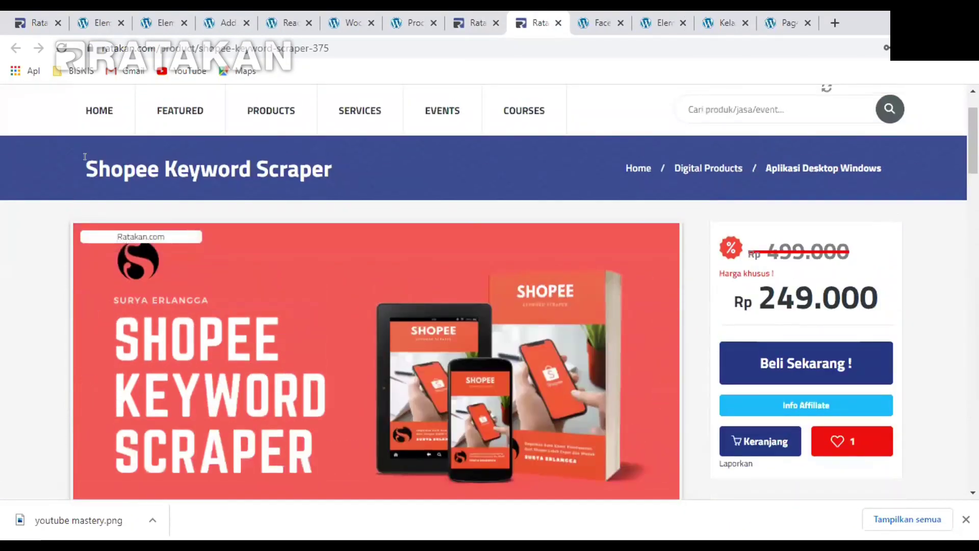
{"action": "left_click_drag", "start_coordinate": [85, 156], "coordinate": [331, 168]}
{"action": "right_click", "coordinate": [292, 167]}
{"action": "left_click", "coordinate": [316, 175]}
{"action": "left_click", "coordinate": [225, 23]}
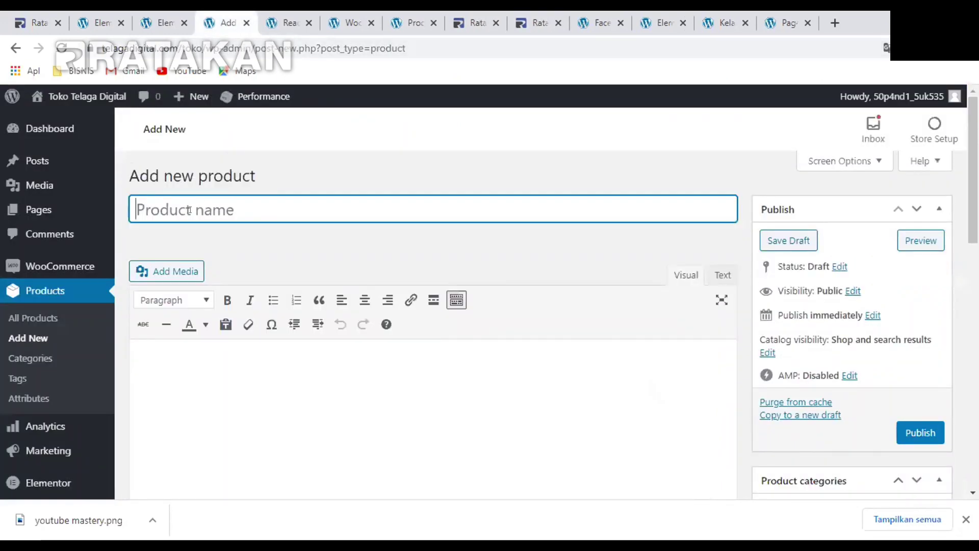
{"action": "key", "text": "ctrl+v"}
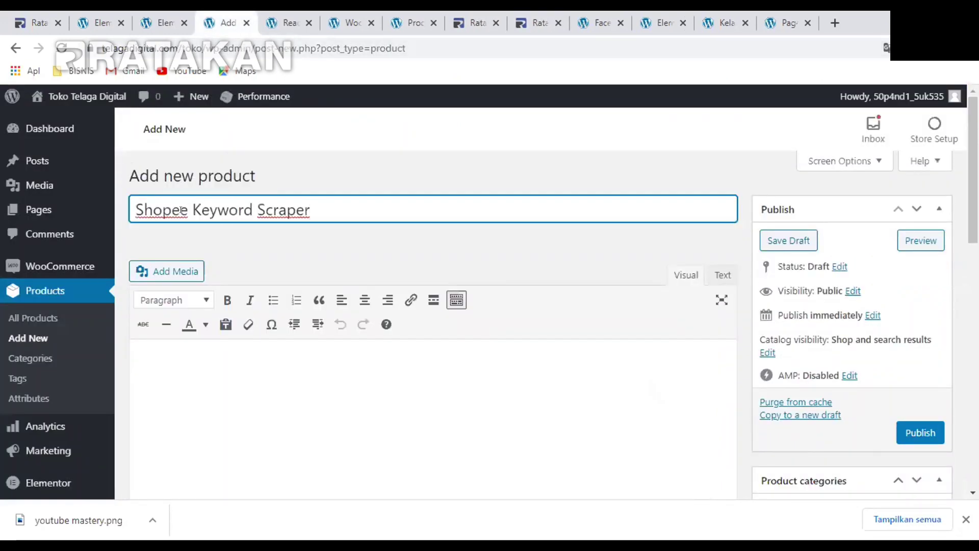
Copy the full Keterangan Produk text from the Ratakan page into the new product's description
{"action": "left_click", "coordinate": [535, 23]}
{"action": "scroll", "coordinate": [483, 155], "scroll_direction": "down", "scroll_amount": 10}
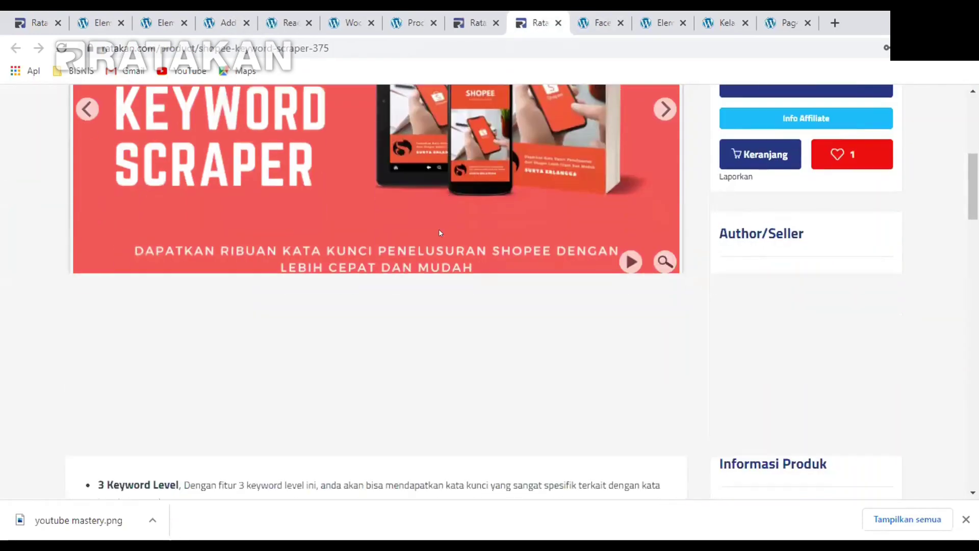
{"action": "left_click_drag", "start_coordinate": [85, 140], "coordinate": [327, 406]}
{"action": "left_click", "coordinate": [284, 22]}
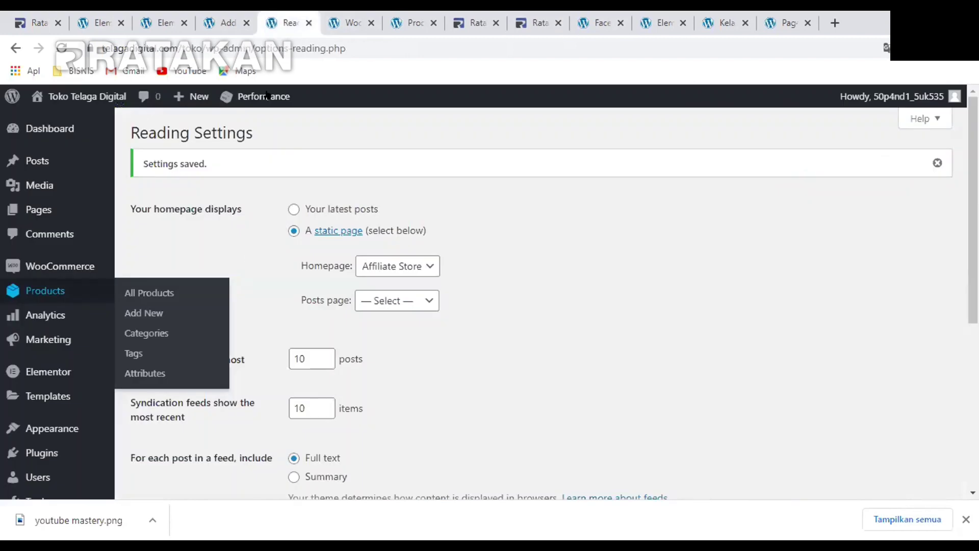
{"action": "left_click", "coordinate": [347, 21]}
{"action": "left_click", "coordinate": [222, 20]}
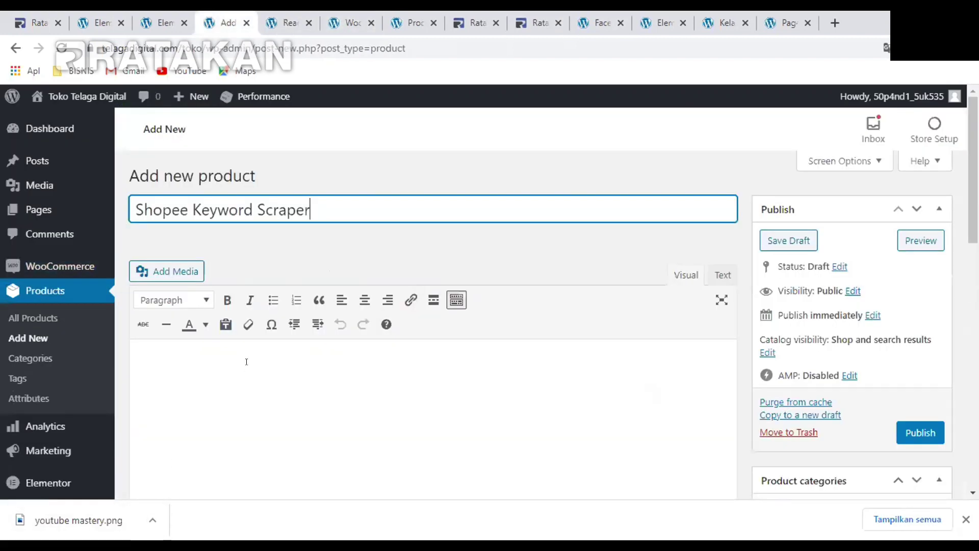
{"action": "left_click", "coordinate": [246, 361]}
{"action": "scroll", "coordinate": [255, 355], "scroll_direction": "down", "scroll_amount": 3}
{"action": "key", "text": "ctrl+v"}
{"action": "scroll", "coordinate": [302, 306], "scroll_direction": "up", "scroll_amount": 2}
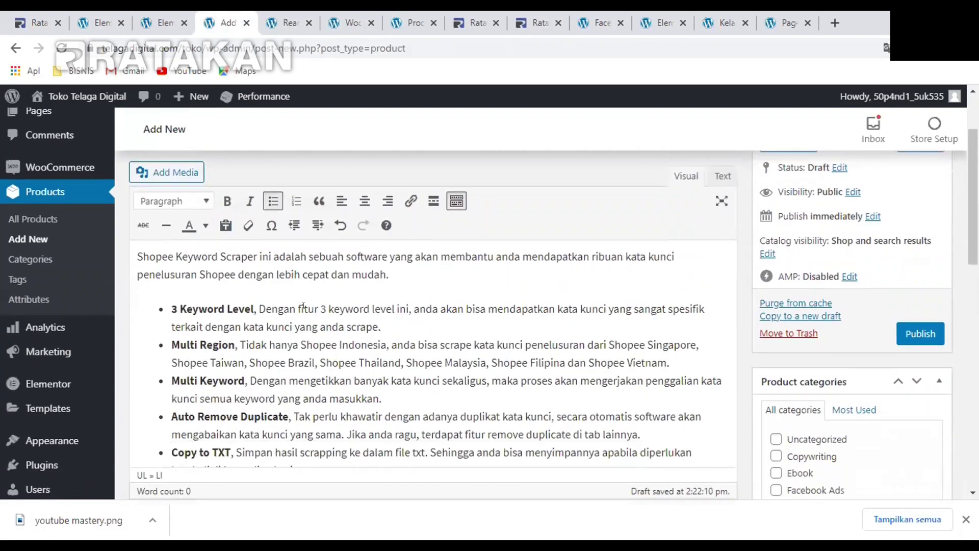
Review the pasted product description and the available product categories, including the most used ones
{"action": "scroll", "coordinate": [302, 306], "scroll_direction": "up", "scroll_amount": 1}
{"action": "scroll", "coordinate": [318, 277], "scroll_direction": "down", "scroll_amount": 2}
{"action": "scroll", "coordinate": [267, 294], "scroll_direction": "down", "scroll_amount": 2}
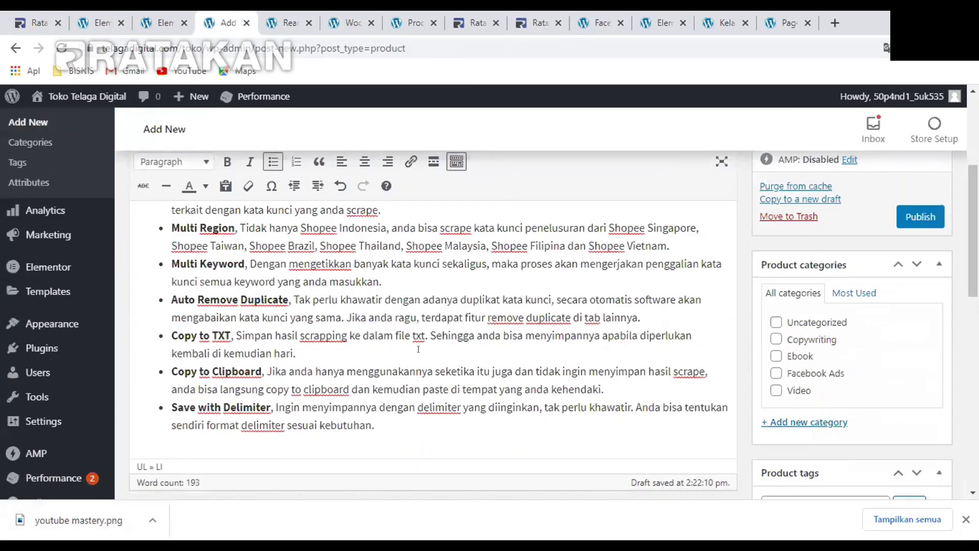
{"action": "scroll", "coordinate": [360, 313], "scroll_direction": "up", "scroll_amount": 3}
{"action": "scroll", "coordinate": [360, 312], "scroll_direction": "down", "scroll_amount": 3}
{"action": "scroll", "coordinate": [360, 313], "scroll_direction": "down", "scroll_amount": 3}
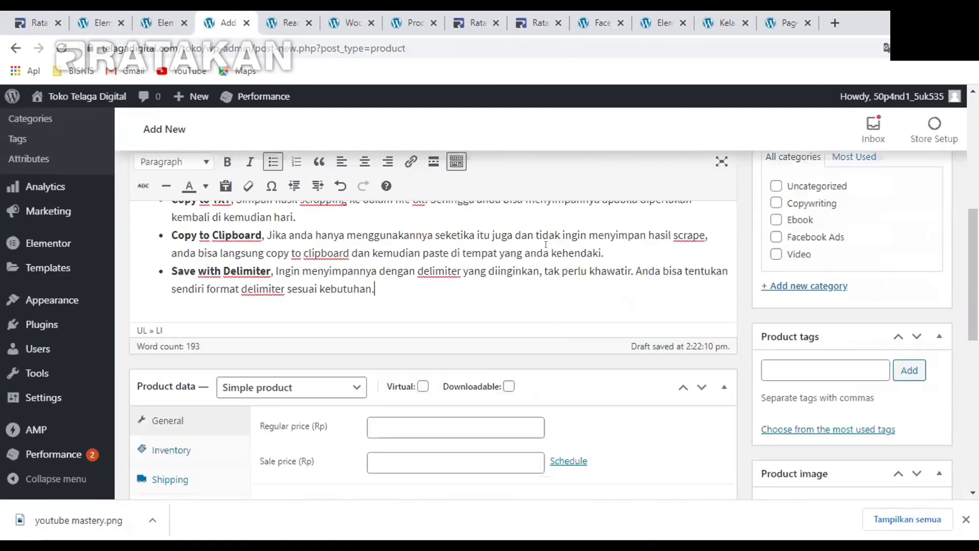
{"action": "scroll", "coordinate": [604, 291], "scroll_direction": "up", "scroll_amount": 5}
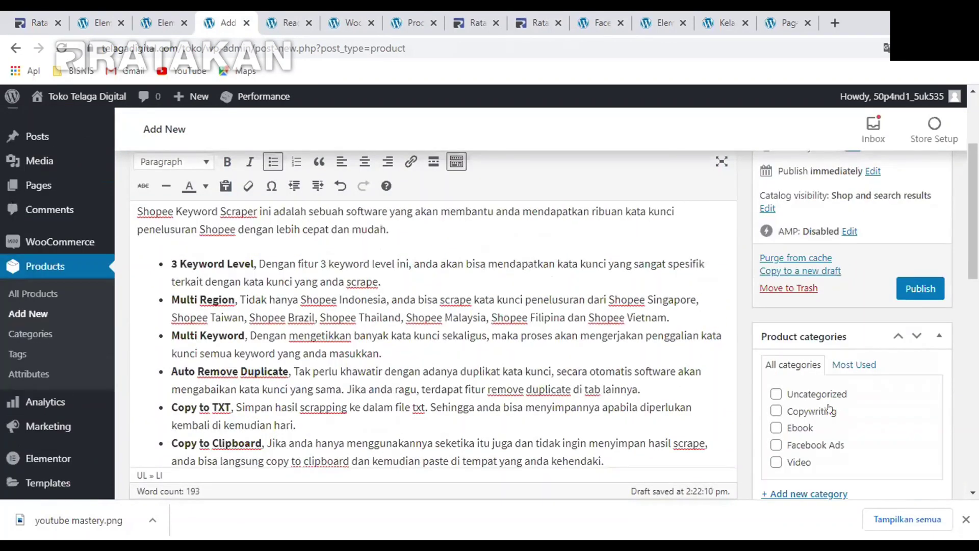
{"action": "scroll", "coordinate": [851, 357], "scroll_direction": "down", "scroll_amount": 2}
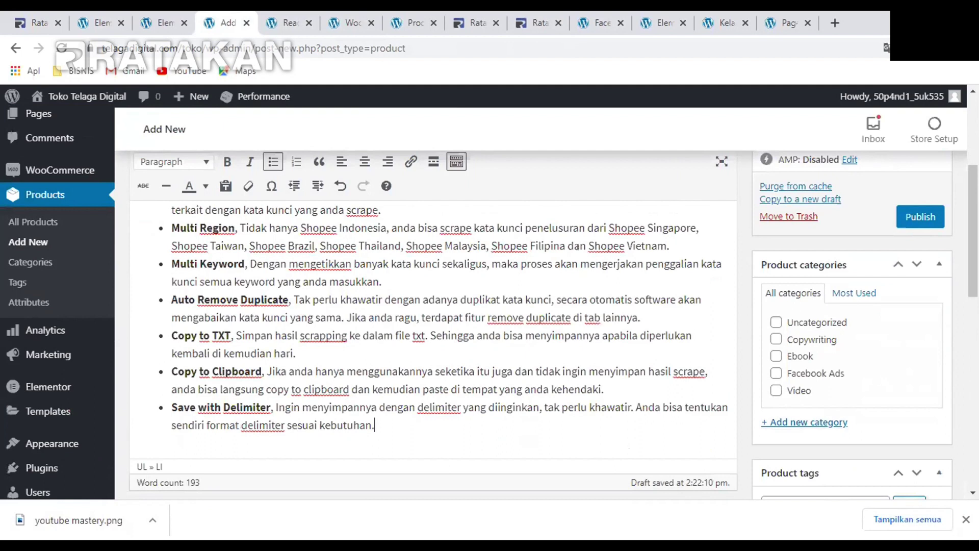
{"action": "scroll", "coordinate": [590, 304], "scroll_direction": "up", "scroll_amount": 2}
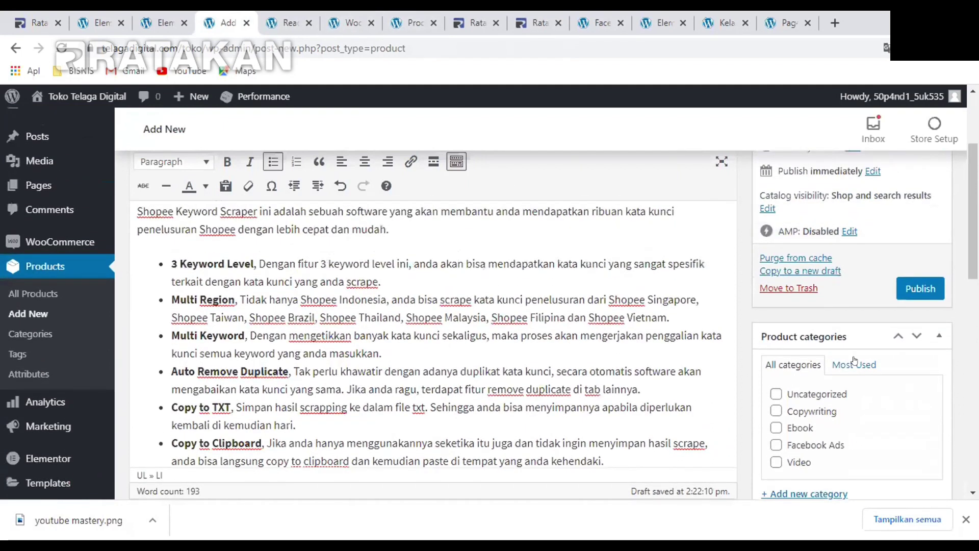
{"action": "left_click", "coordinate": [854, 363]}
Check the Ratakan product description for the type of product being sold, and return to the new product form
{"action": "left_click", "coordinate": [473, 22]}
{"action": "left_click", "coordinate": [536, 23]}
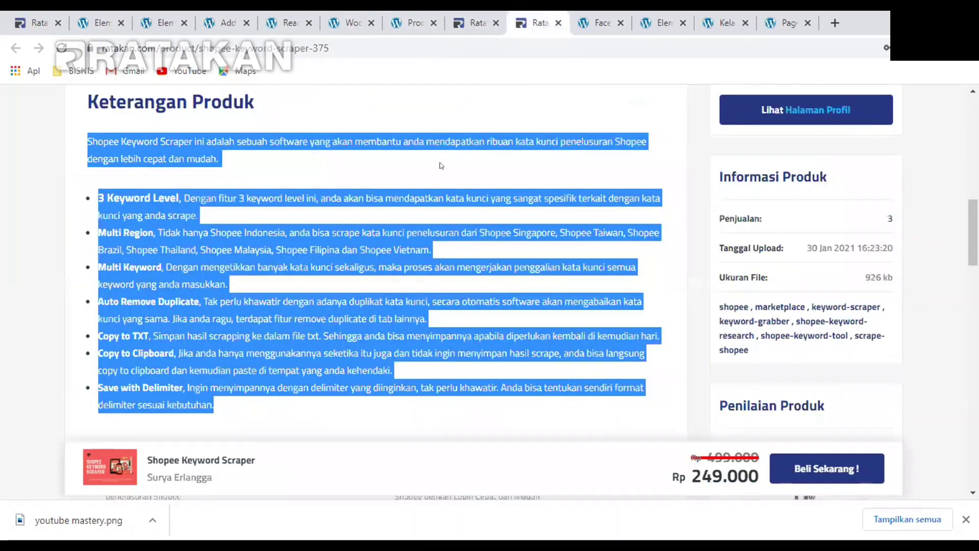
{"action": "scroll", "coordinate": [441, 165], "scroll_direction": "up", "scroll_amount": 6}
{"action": "scroll", "coordinate": [256, 225], "scroll_direction": "down", "scroll_amount": 5}
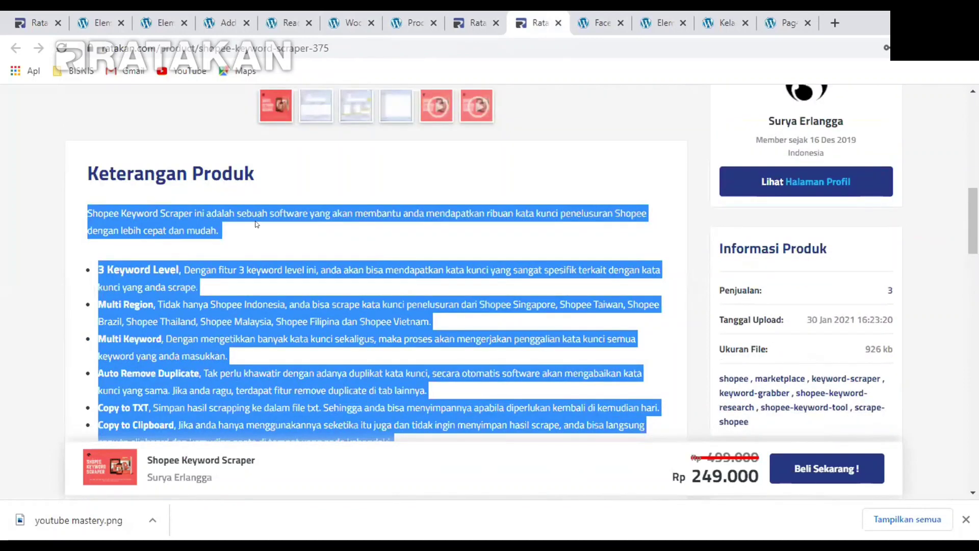
{"action": "left_click", "coordinate": [228, 214]}
{"action": "double_click", "coordinate": [289, 213]}
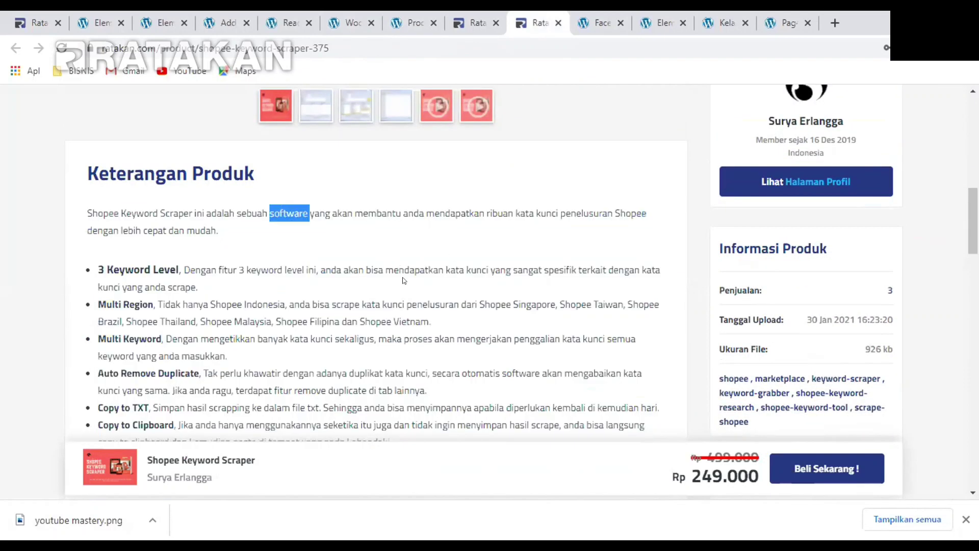
{"action": "left_click", "coordinate": [221, 21]}
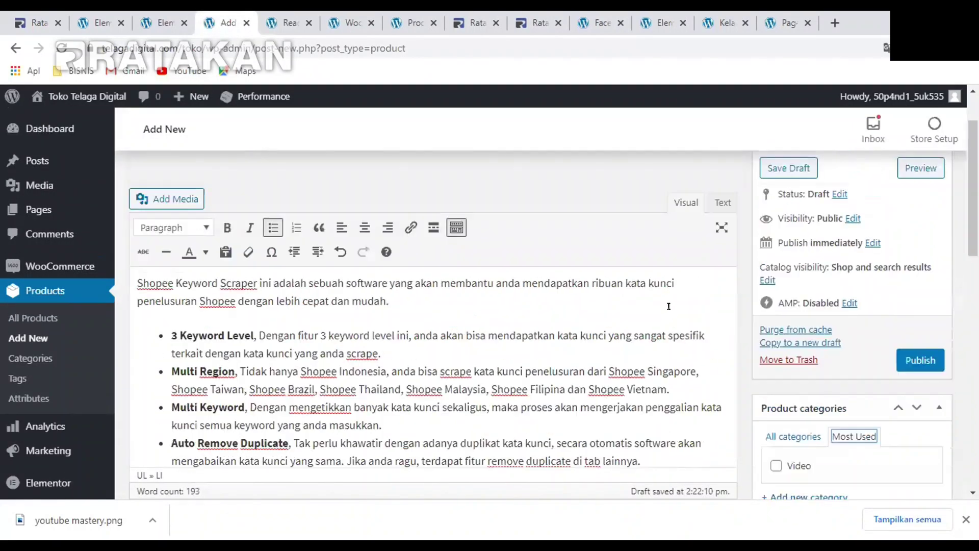
Create a new product category named Software and assign it to the product
{"action": "scroll", "coordinate": [663, 306], "scroll_direction": "down", "scroll_amount": 2}
{"action": "left_click", "coordinate": [793, 294]}
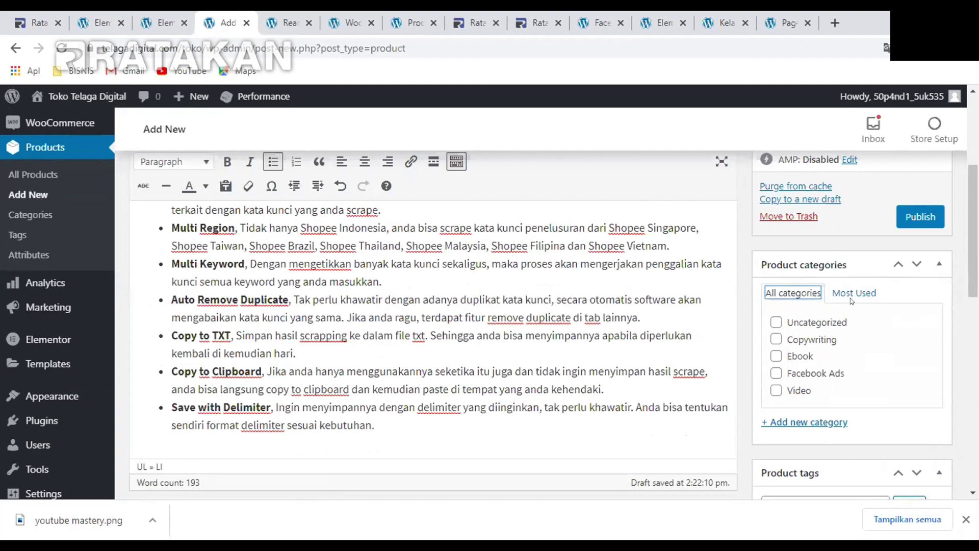
{"action": "scroll", "coordinate": [768, 360], "scroll_direction": "down", "scroll_amount": 2}
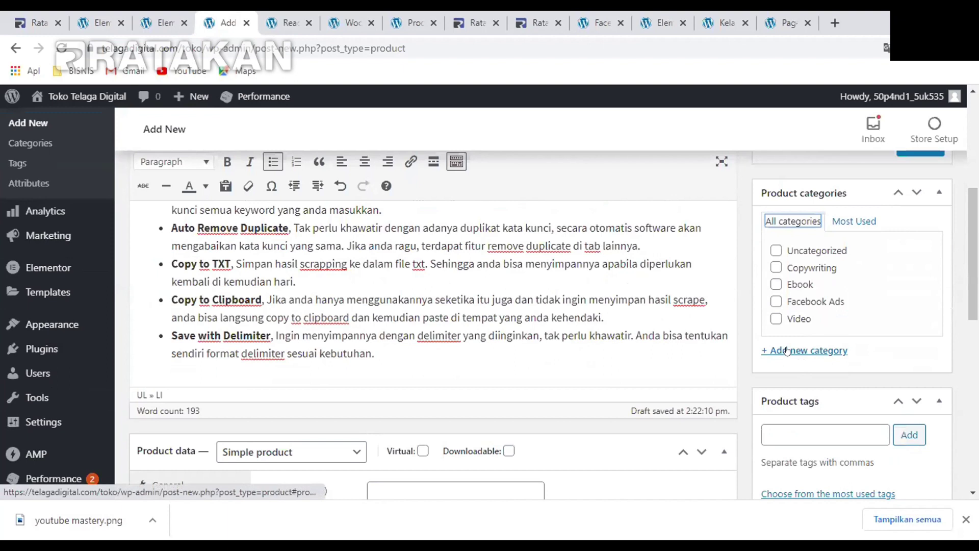
{"action": "left_click", "coordinate": [788, 350]}
{"action": "type", "text": "Softwar"}
{"action": "left_click", "coordinate": [785, 444]}
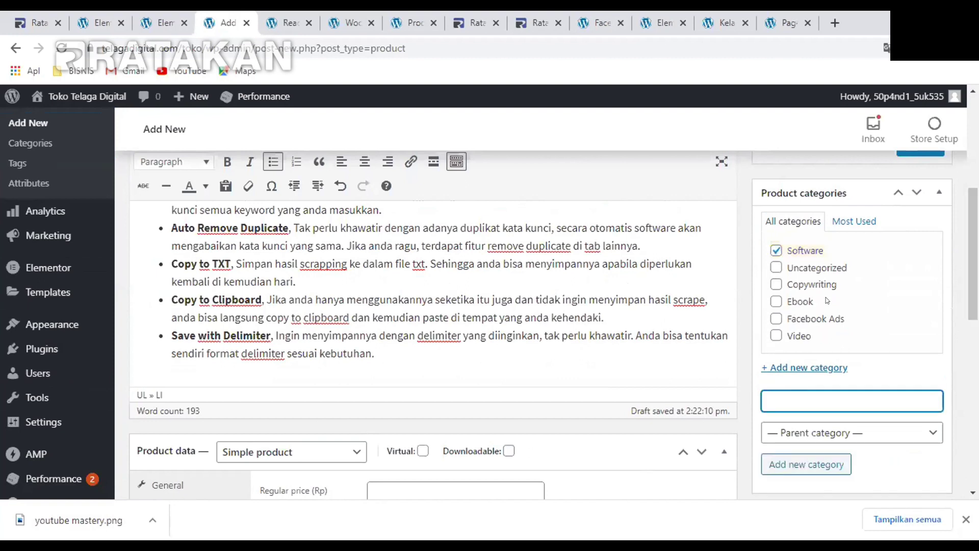
{"action": "scroll", "coordinate": [783, 338], "scroll_direction": "up", "scroll_amount": 2}
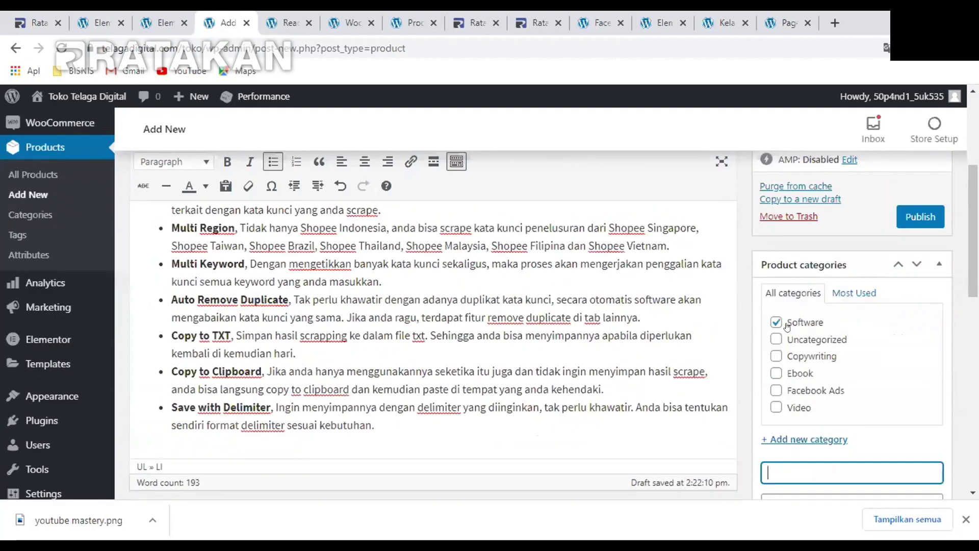
{"action": "scroll", "coordinate": [795, 357], "scroll_direction": "up", "scroll_amount": 1}
Set the product data type to External/Affiliate product
{"action": "scroll", "coordinate": [586, 286], "scroll_direction": "down", "scroll_amount": 5}
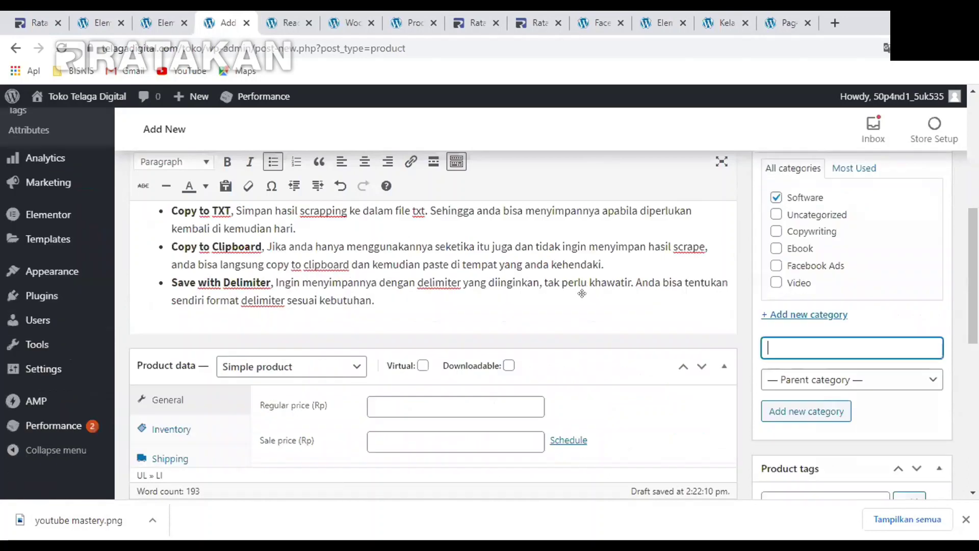
{"action": "scroll", "coordinate": [583, 282], "scroll_direction": "up", "scroll_amount": 1}
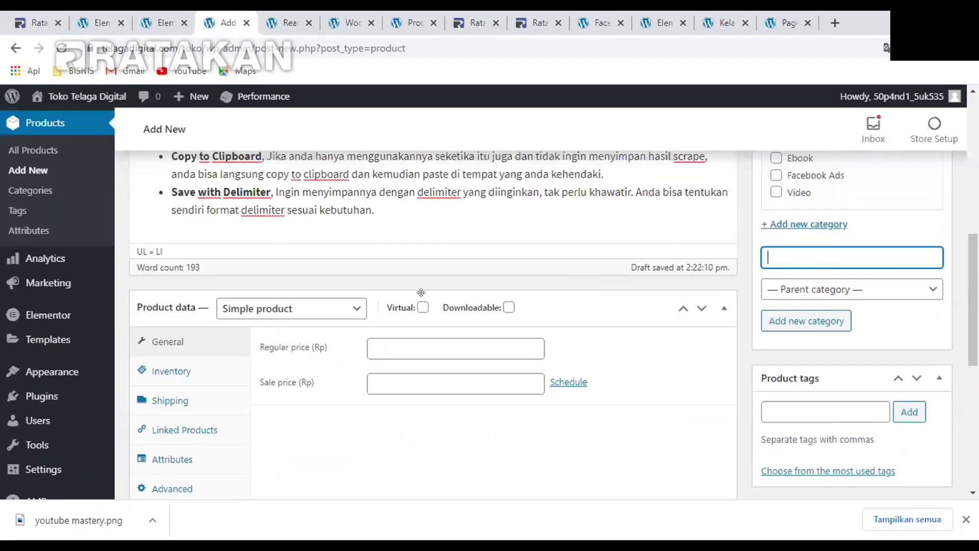
{"action": "left_click", "coordinate": [280, 313]}
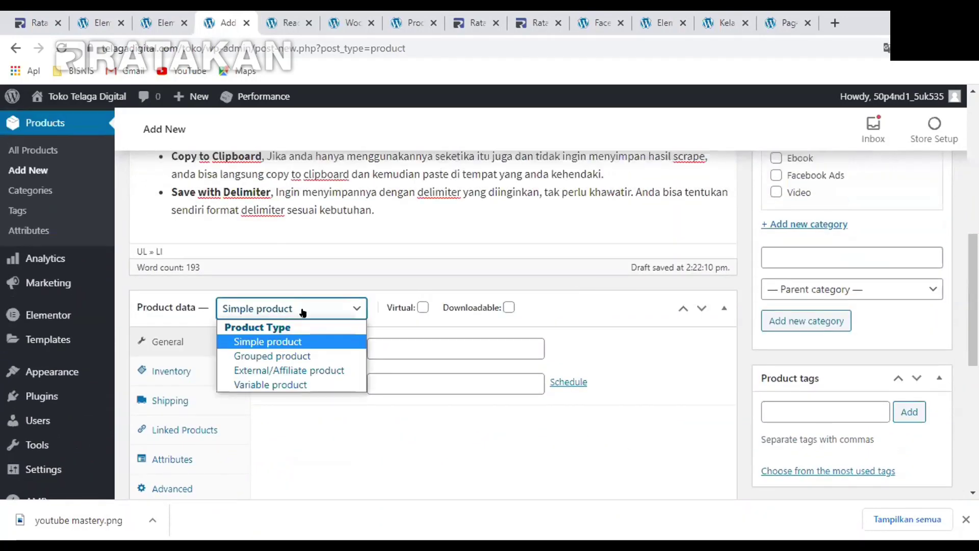
{"action": "left_click", "coordinate": [275, 371]}
{"action": "scroll", "coordinate": [306, 306], "scroll_direction": "down", "scroll_amount": 2}
{"action": "scroll", "coordinate": [408, 204], "scroll_direction": "up", "scroll_amount": 2}
Place the Ratakan product page's browser tab beside the product form's tab and copy the title Shopee Keyword Scraper
{"action": "left_click", "coordinate": [535, 23]}
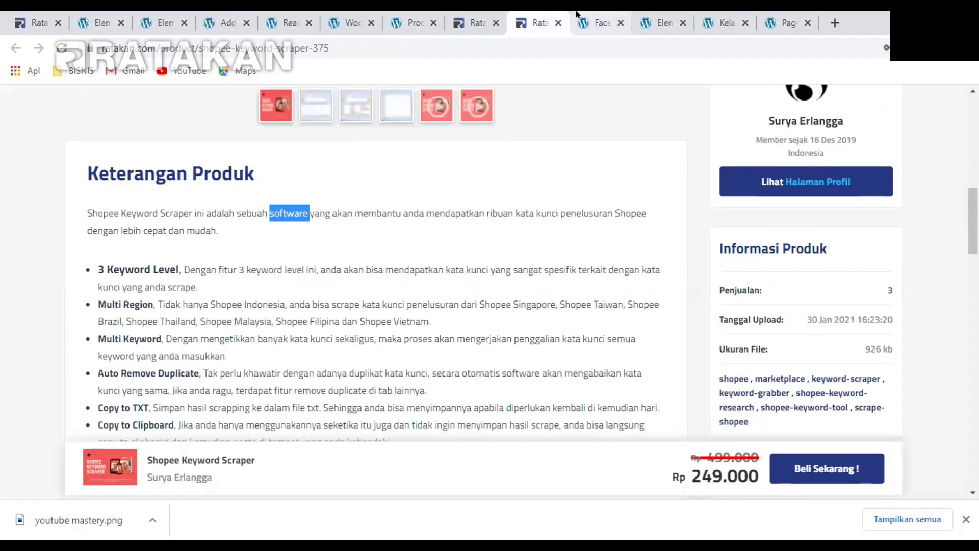
{"action": "left_click_drag", "start_coordinate": [533, 22], "coordinate": [298, 17]}
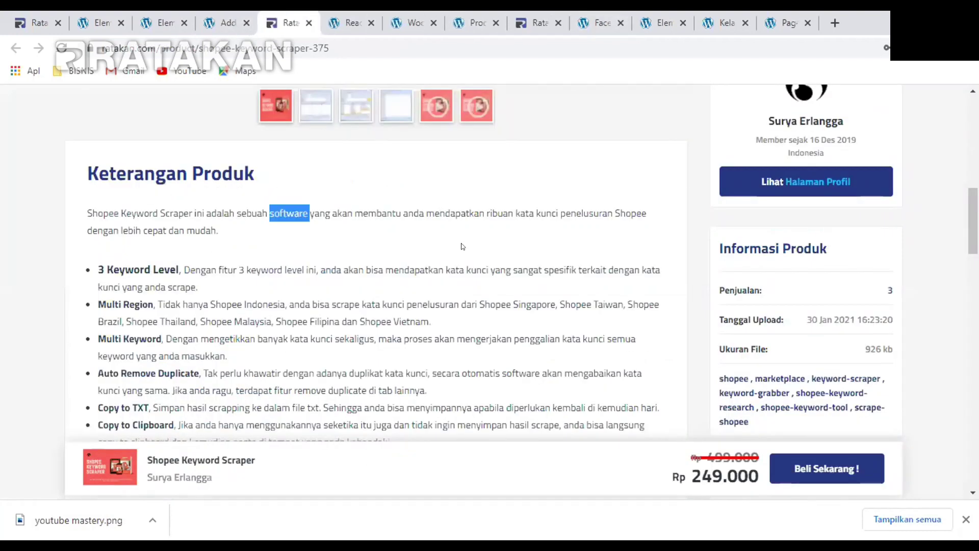
{"action": "scroll", "coordinate": [176, 155], "scroll_direction": "up", "scroll_amount": 10}
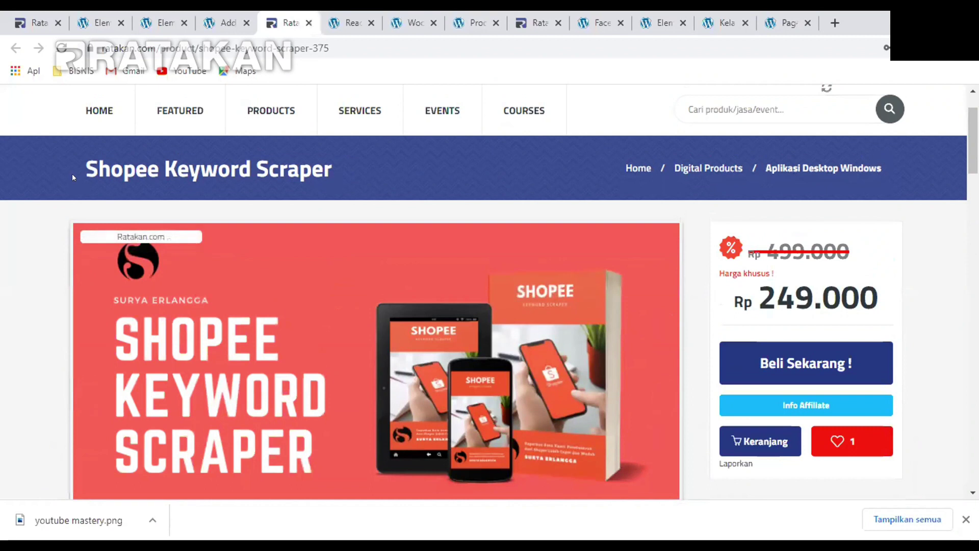
{"action": "left_click_drag", "start_coordinate": [87, 157], "coordinate": [312, 199]}
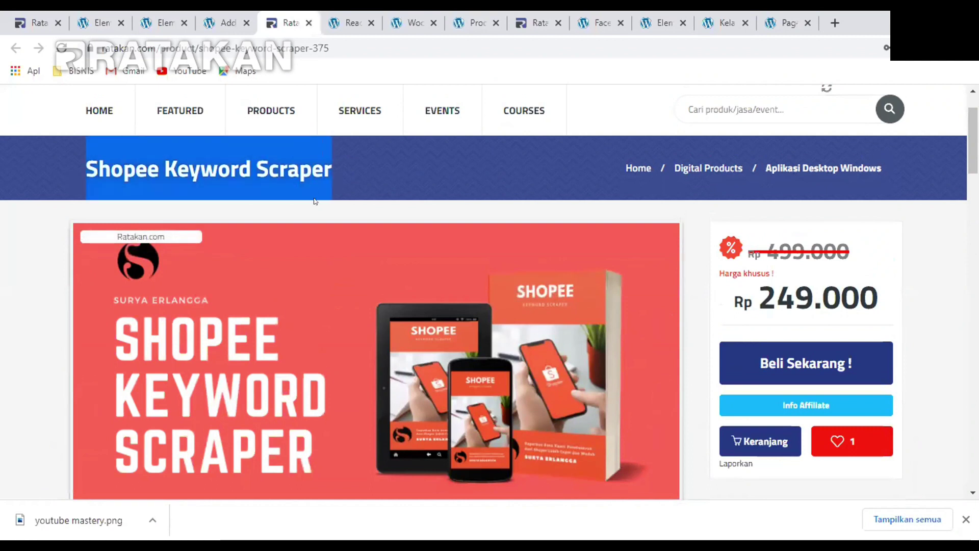
{"action": "right_click", "coordinate": [299, 200]}
{"action": "left_click", "coordinate": [85, 164]}
{"action": "left_click_drag", "start_coordinate": [85, 164], "coordinate": [332, 165]}
{"action": "right_click", "coordinate": [305, 167]}
{"action": "left_click", "coordinate": [326, 175]}
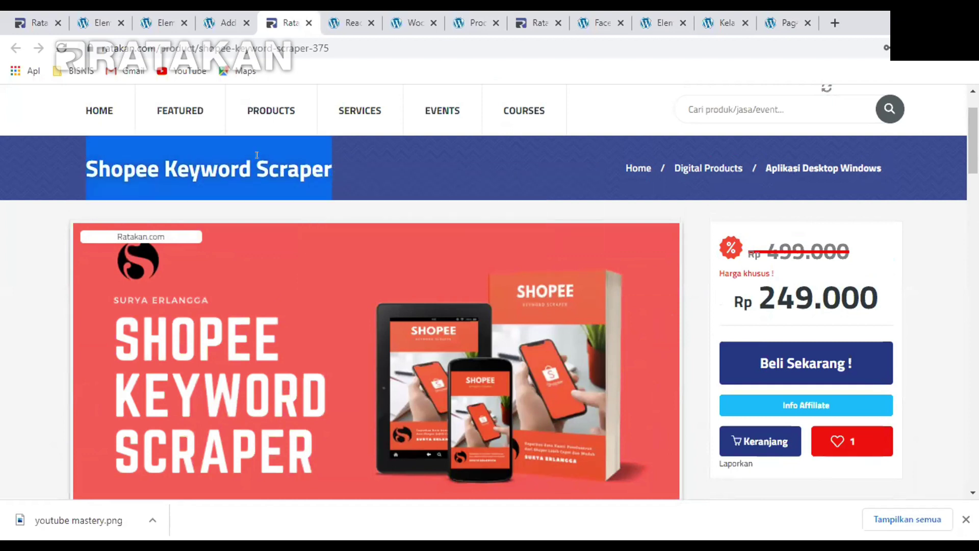
Filter the Produk Afiliasi list on the Ratakan affiliate dashboard by Shopee Keyword Scraper
{"action": "left_click", "coordinate": [49, 14]}
{"action": "scroll", "coordinate": [229, 234], "scroll_direction": "up", "scroll_amount": 5}
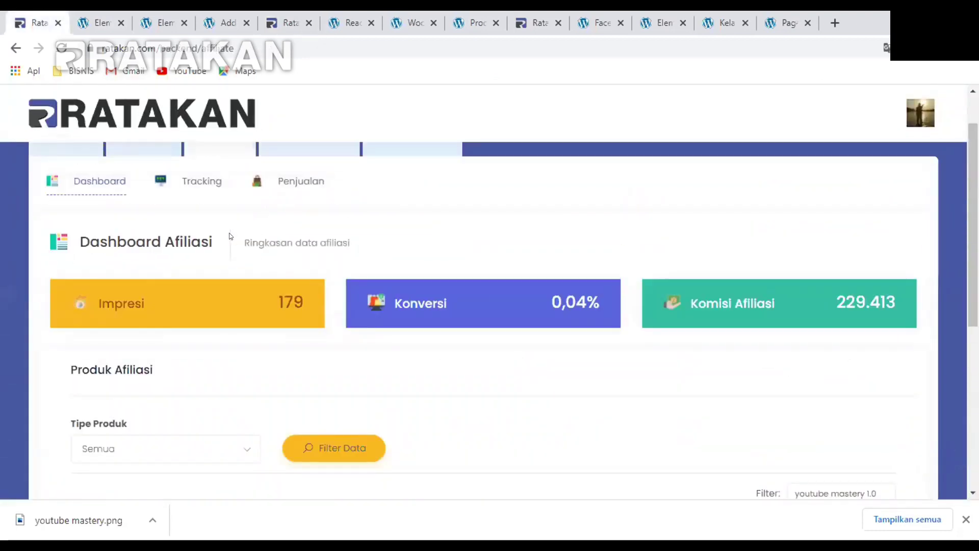
{"action": "scroll", "coordinate": [163, 265], "scroll_direction": "down", "scroll_amount": 1}
{"action": "left_click", "coordinate": [303, 41]}
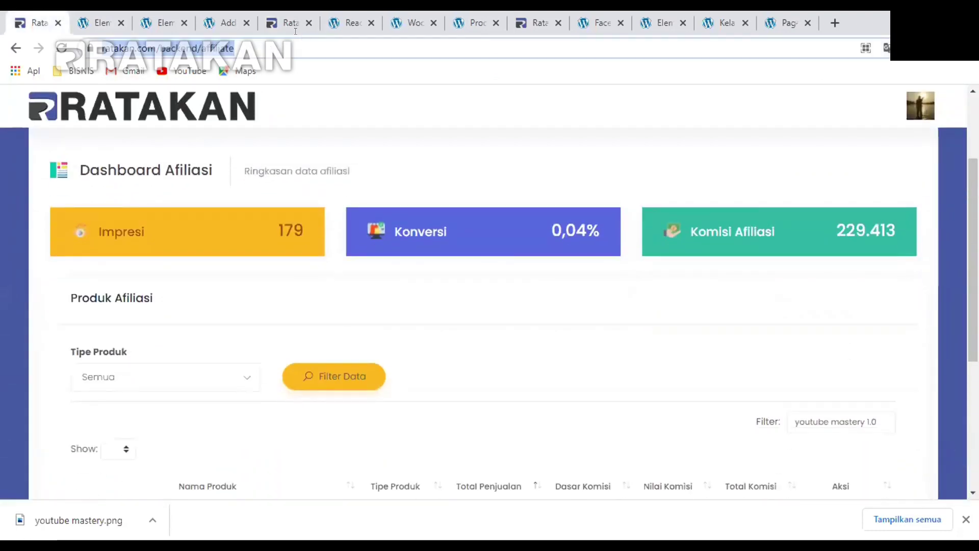
{"action": "key", "text": "ctrl+v"}
{"action": "left_click", "coordinate": [841, 290]}
{"action": "scroll", "coordinate": [841, 290], "scroll_direction": "down", "scroll_amount": 3}
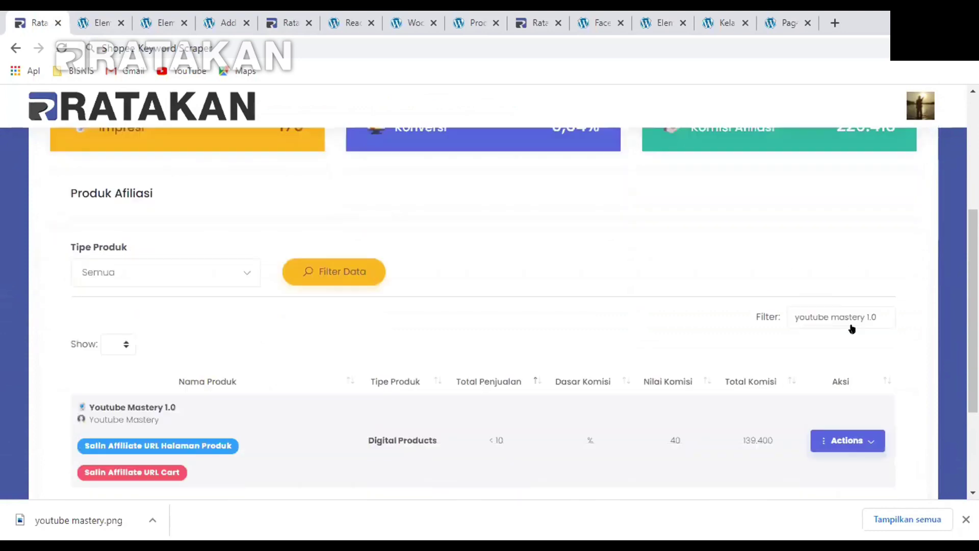
{"action": "left_click", "coordinate": [823, 273]}
{"action": "key", "text": "ctrl+a"}
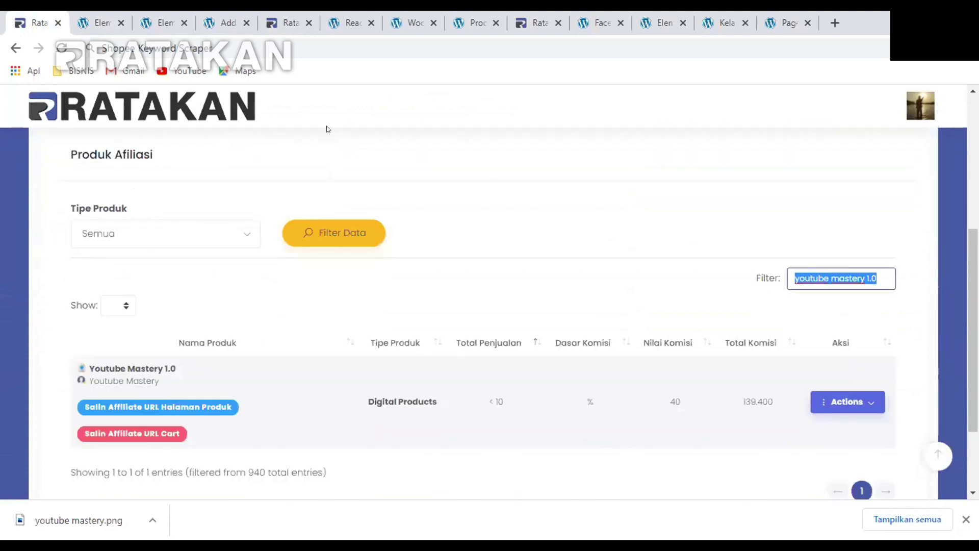
{"action": "left_click", "coordinate": [204, 48]}
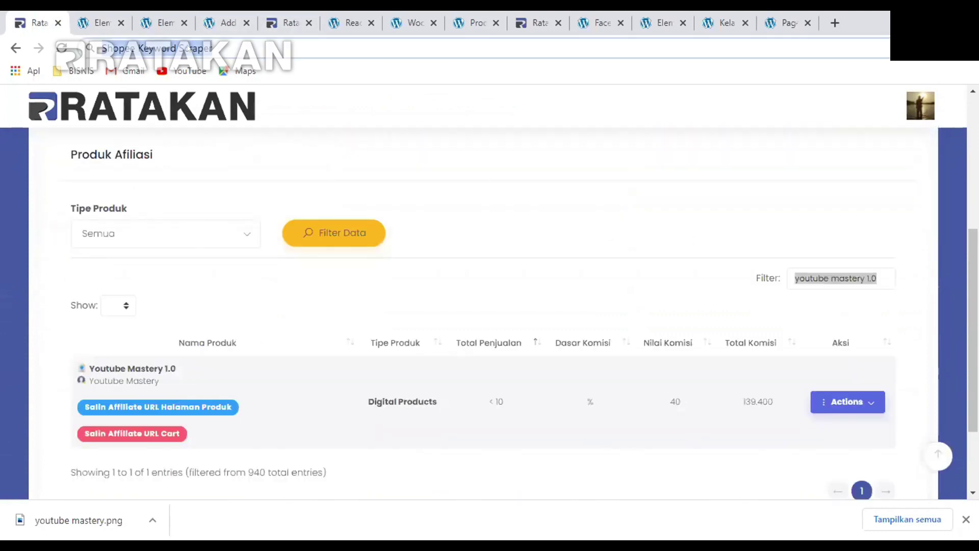
{"action": "triple_click", "coordinate": [833, 270]}
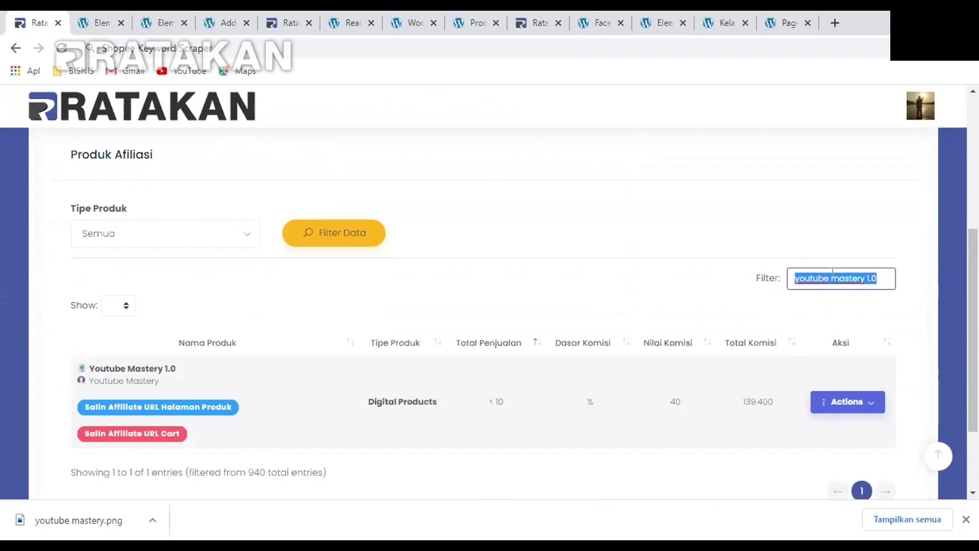
{"action": "key", "text": "ctrl+v"}
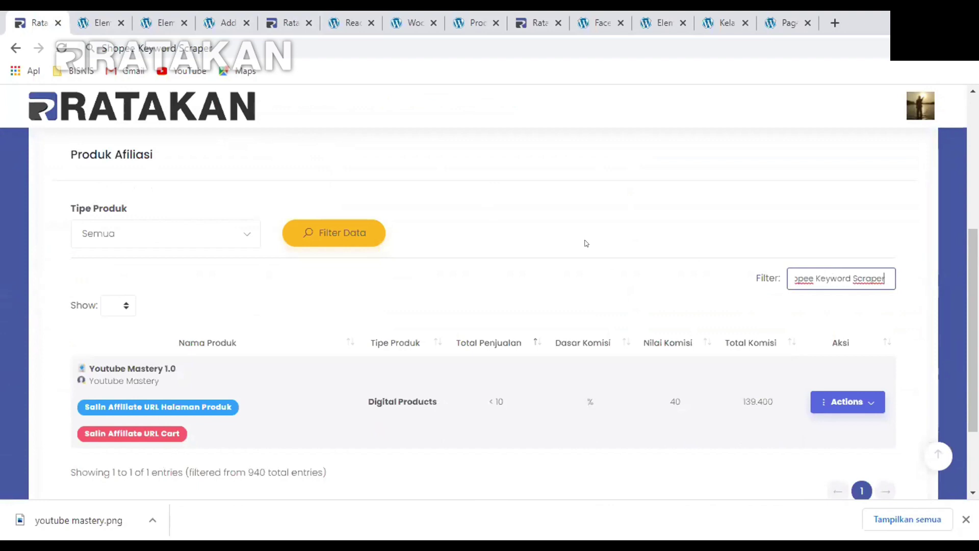
Copy the cart affiliate URL of Shopee Keyword Scraper and paste it as the new product's Product URL
{"action": "scroll", "coordinate": [576, 237], "scroll_direction": "down", "scroll_amount": 3}
{"action": "left_click", "coordinate": [84, 255]}
{"action": "left_click_drag", "start_coordinate": [84, 254], "coordinate": [197, 253]}
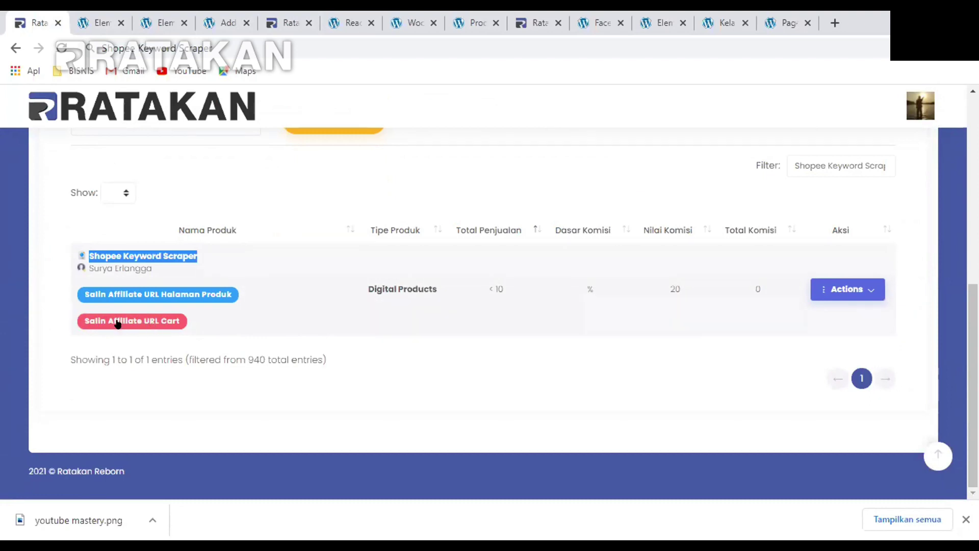
{"action": "left_click", "coordinate": [117, 322]}
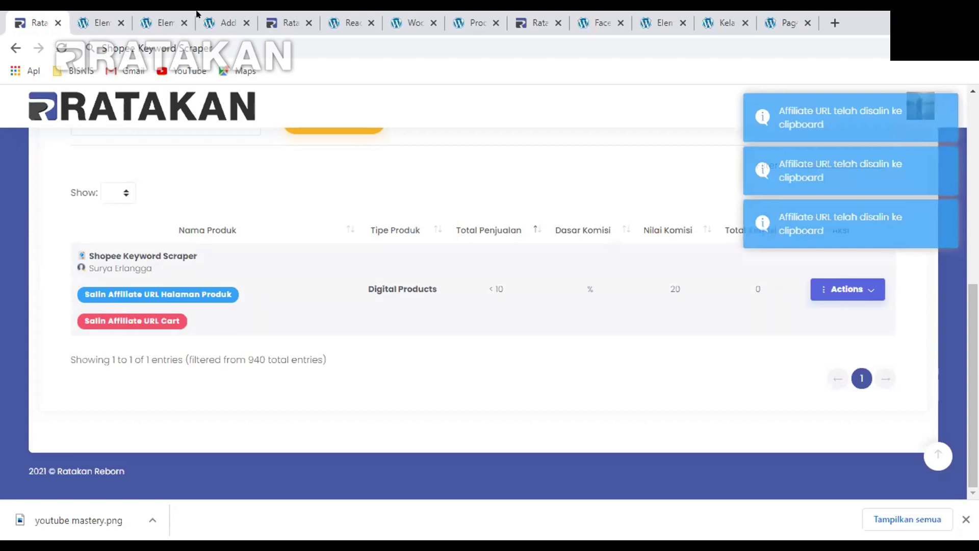
{"action": "left_click", "coordinate": [221, 19]}
{"action": "scroll", "coordinate": [396, 272], "scroll_direction": "down", "scroll_amount": 2}
{"action": "left_click", "coordinate": [396, 273]}
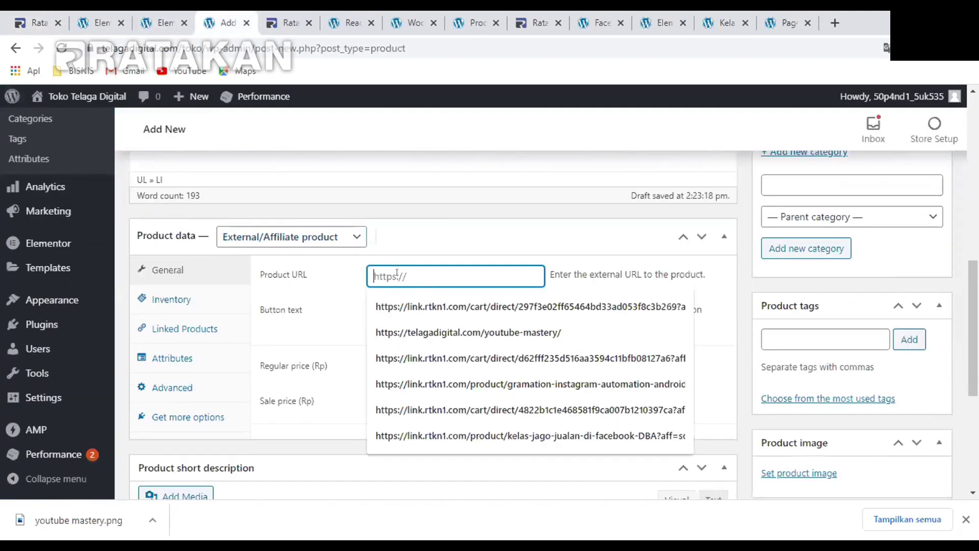
{"action": "key", "text": "ctrl+v"}
{"action": "key", "text": "Home"}
Set the product's button text to BELI SEKARANG
{"action": "left_click", "coordinate": [431, 304]}
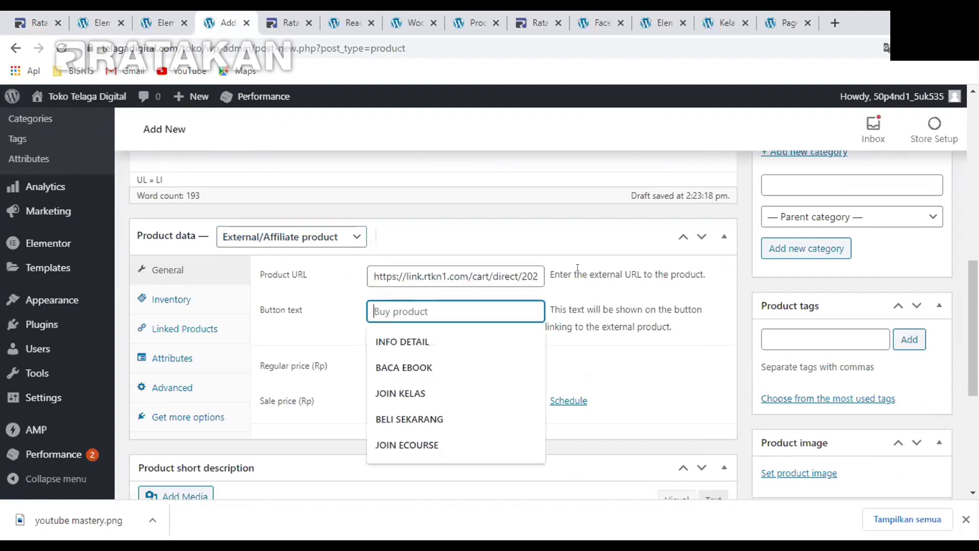
{"action": "left_click", "coordinate": [569, 314]}
{"action": "left_click", "coordinate": [410, 304]}
{"action": "type", "text": "be"}
{"action": "key", "text": "BackSpace"}
{"action": "key", "text": "BackSpace"}
{"action": "type", "text": "BEL"}
{"action": "left_click", "coordinate": [442, 344]}
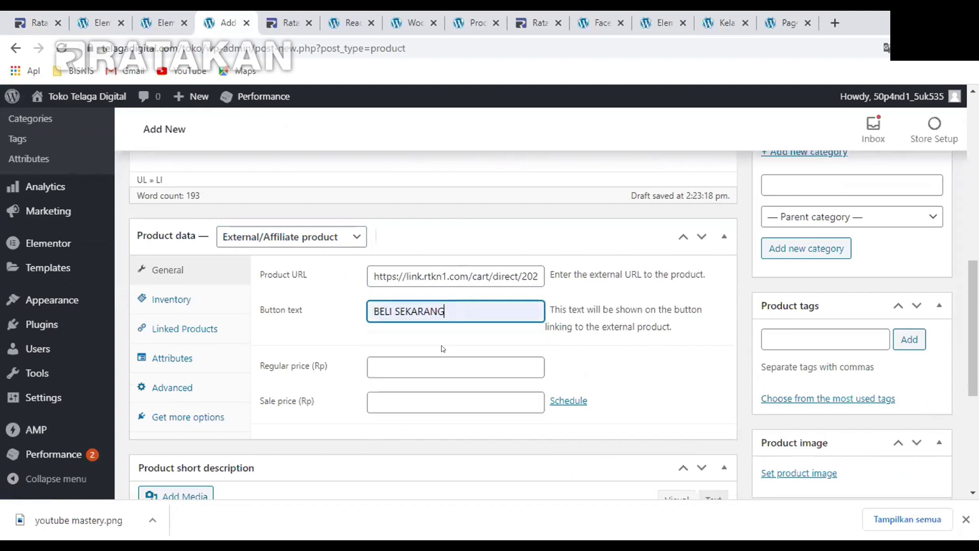
Check the original price on the Ratakan product page and set the regular price to 499000
{"action": "scroll", "coordinate": [598, 278], "scroll_direction": "down", "scroll_amount": 3}
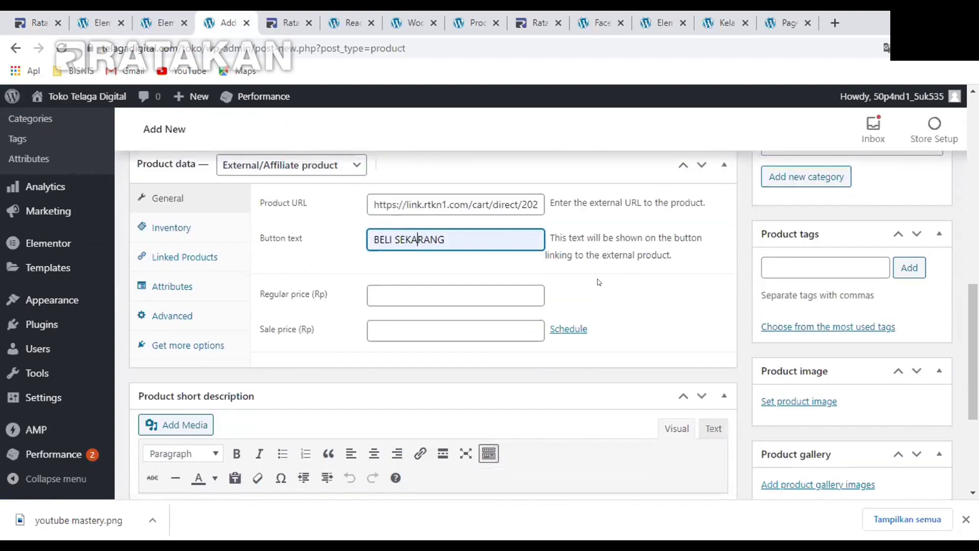
{"action": "left_click", "coordinate": [284, 23]}
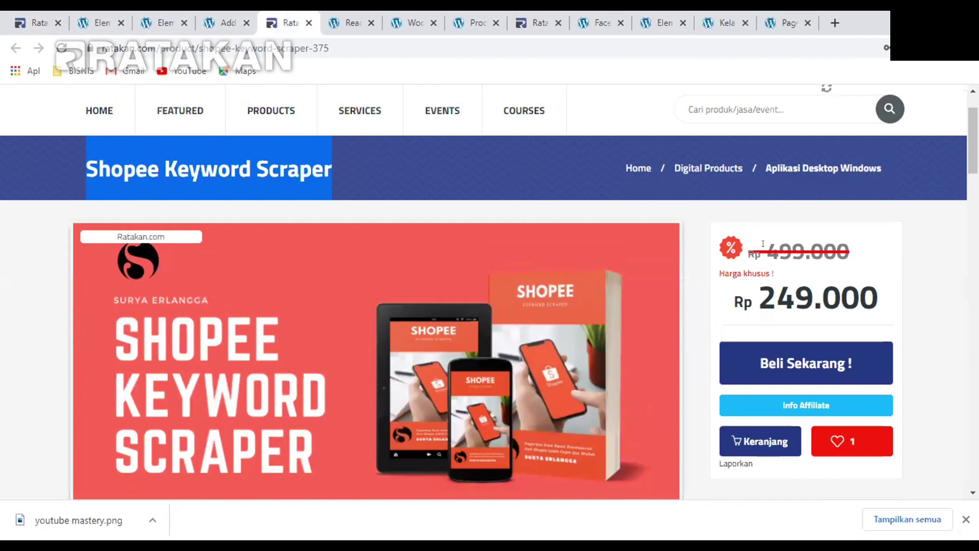
{"action": "left_click_drag", "start_coordinate": [765, 248], "coordinate": [850, 253]}
{"action": "left_click", "coordinate": [154, 18]}
{"action": "left_click", "coordinate": [222, 23]}
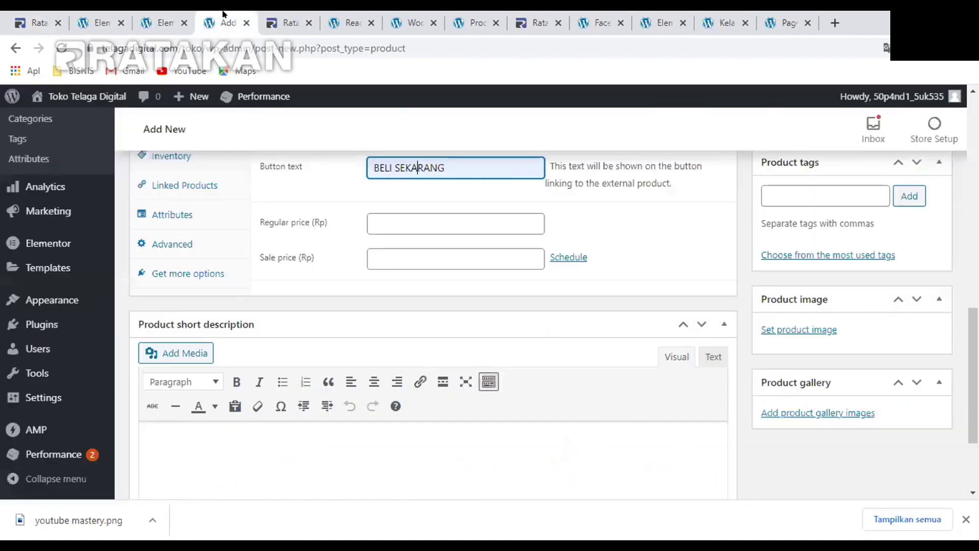
{"action": "left_click", "coordinate": [394, 224]}
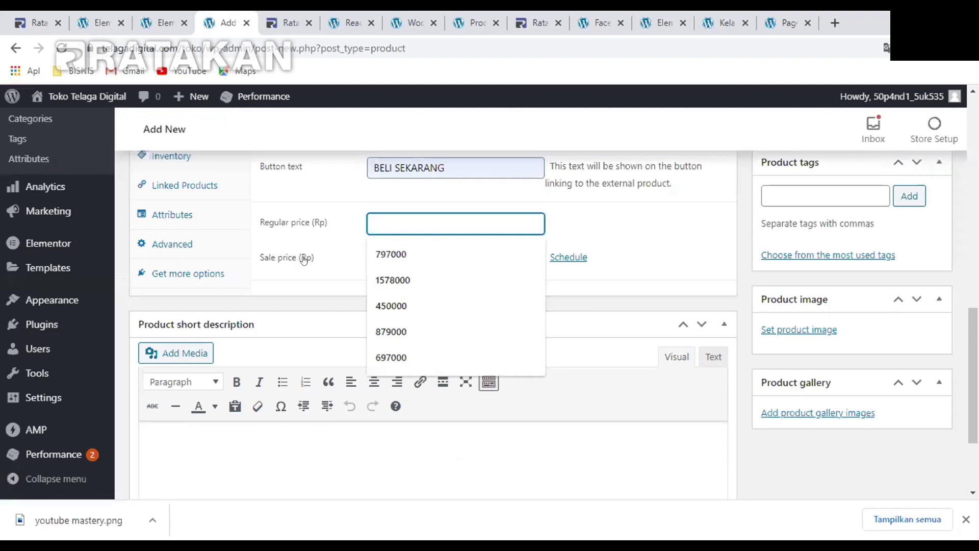
{"action": "left_click", "coordinate": [327, 260]}
{"action": "left_click", "coordinate": [376, 222]}
{"action": "type", "text": "499000"}
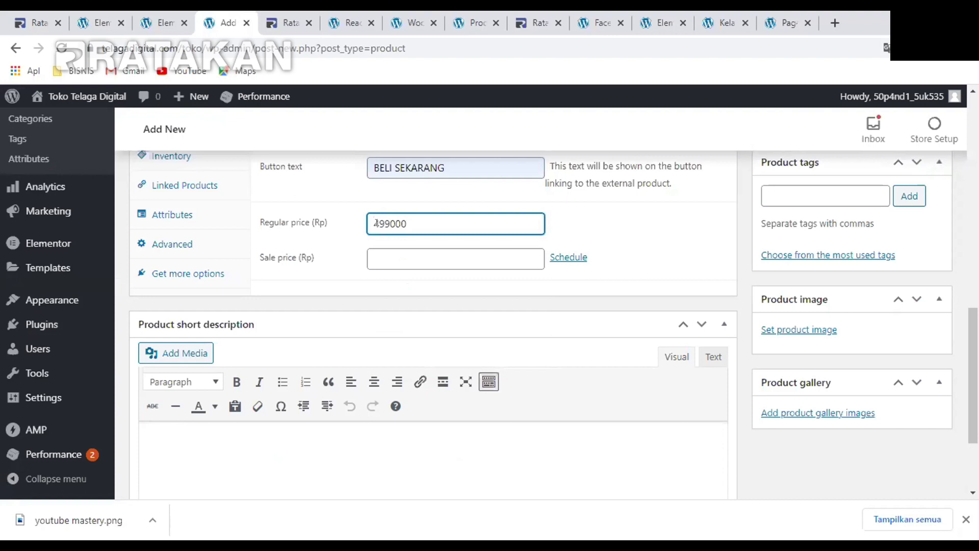
Check the special price on the Ratakan product page and set the sale price to 249000
{"action": "left_click", "coordinate": [347, 22]}
{"action": "left_click", "coordinate": [383, 14]}
{"action": "key", "text": "ctrl+shift+Tab"}
{"action": "key", "text": "ctrl+shift+Tab"}
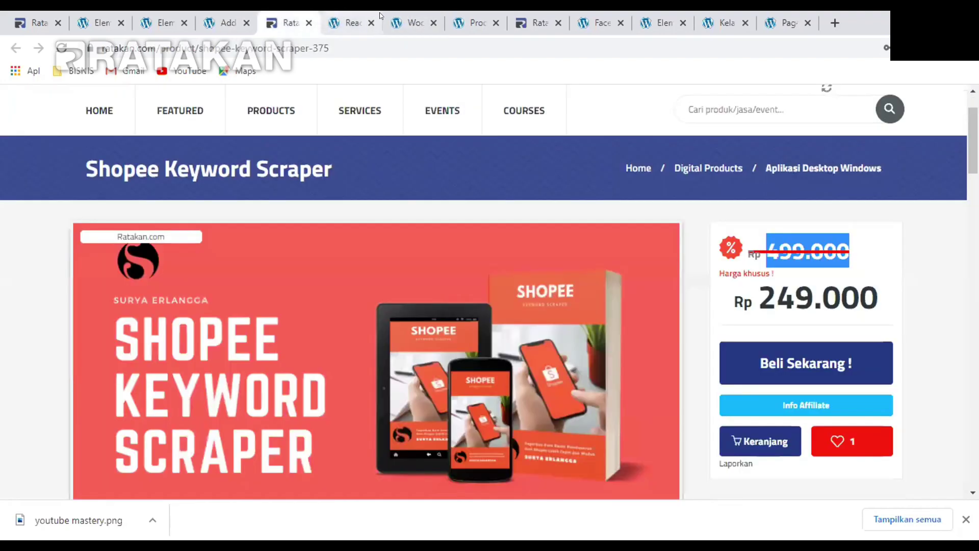
{"action": "key", "text": "ctrl+shift+Tab"}
{"action": "left_click", "coordinate": [383, 258]}
{"action": "type", "text": "249000"}
{"action": "left_click", "coordinate": [670, 245]}
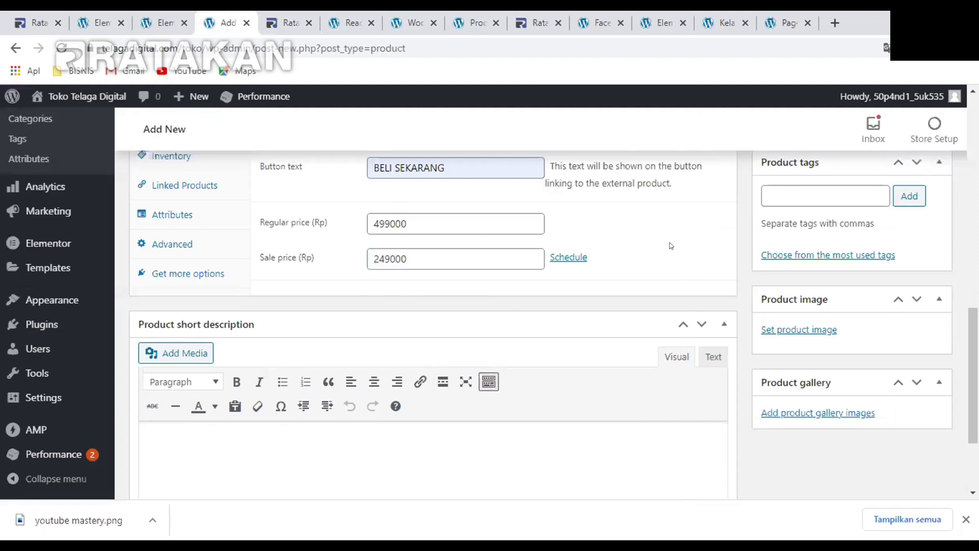
Review the new product's URL, button text, regular price and sale price
{"action": "scroll", "coordinate": [348, 287], "scroll_direction": "up", "scroll_amount": 2}
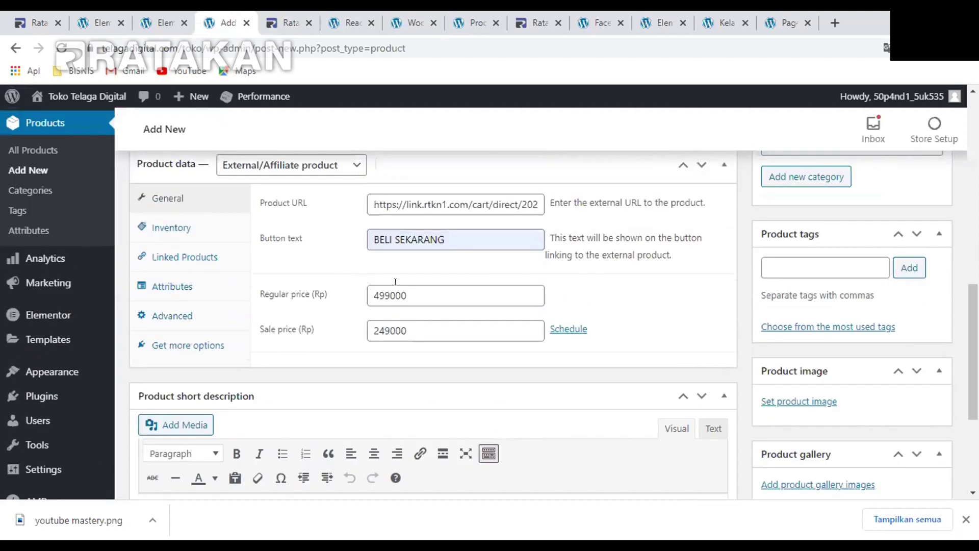
{"action": "scroll", "coordinate": [388, 286], "scroll_direction": "down", "scroll_amount": 2}
{"action": "left_click_drag", "start_coordinate": [420, 220], "coordinate": [352, 218]}
{"action": "left_click", "coordinate": [393, 223]}
{"action": "left_click_drag", "start_coordinate": [417, 221], "coordinate": [361, 219]}
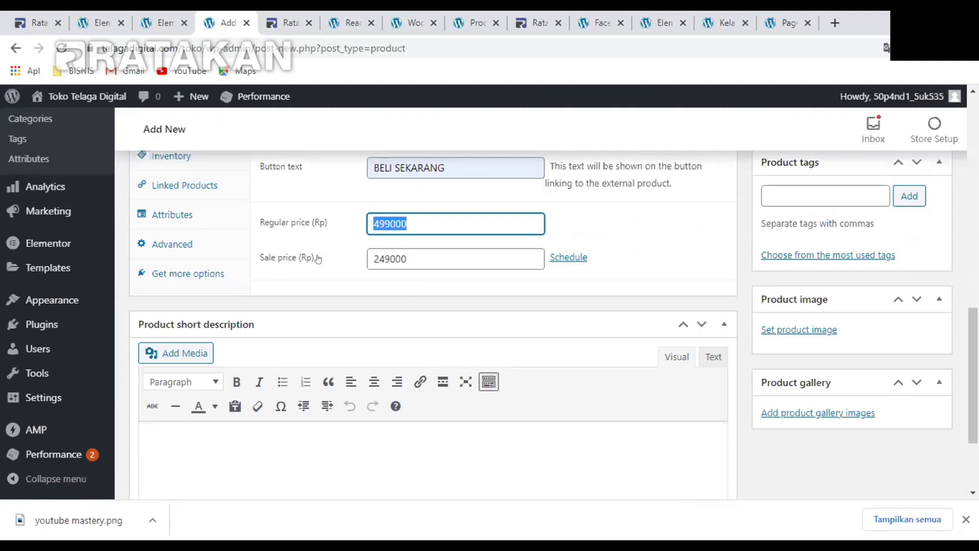
{"action": "left_click_drag", "start_coordinate": [427, 250], "coordinate": [360, 257]}
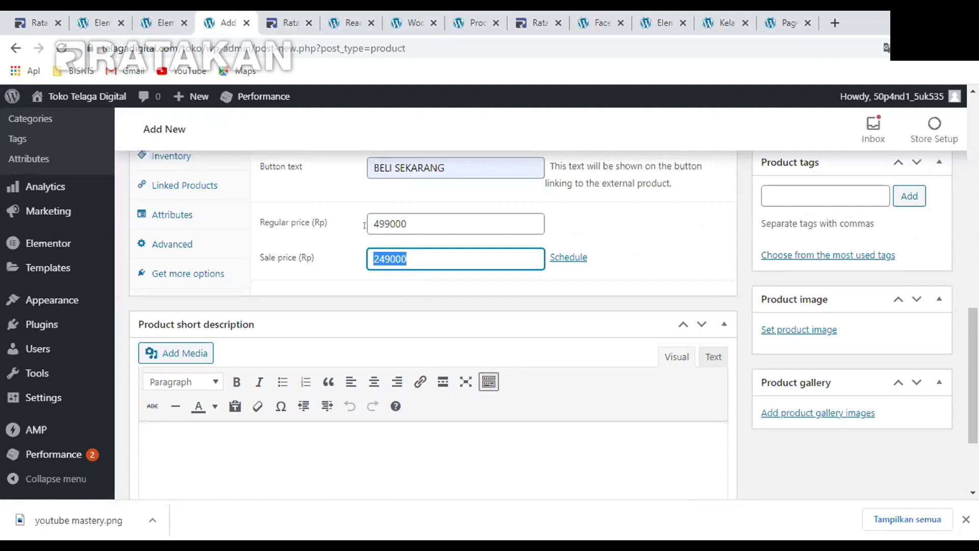
{"action": "scroll", "coordinate": [509, 260], "scroll_direction": "up", "scroll_amount": 3}
{"action": "scroll", "coordinate": [622, 286], "scroll_direction": "down", "scroll_amount": 3}
{"action": "scroll", "coordinate": [734, 316], "scroll_direction": "up", "scroll_amount": 3}
{"action": "scroll", "coordinate": [910, 335], "scroll_direction": "down", "scroll_amount": 3}
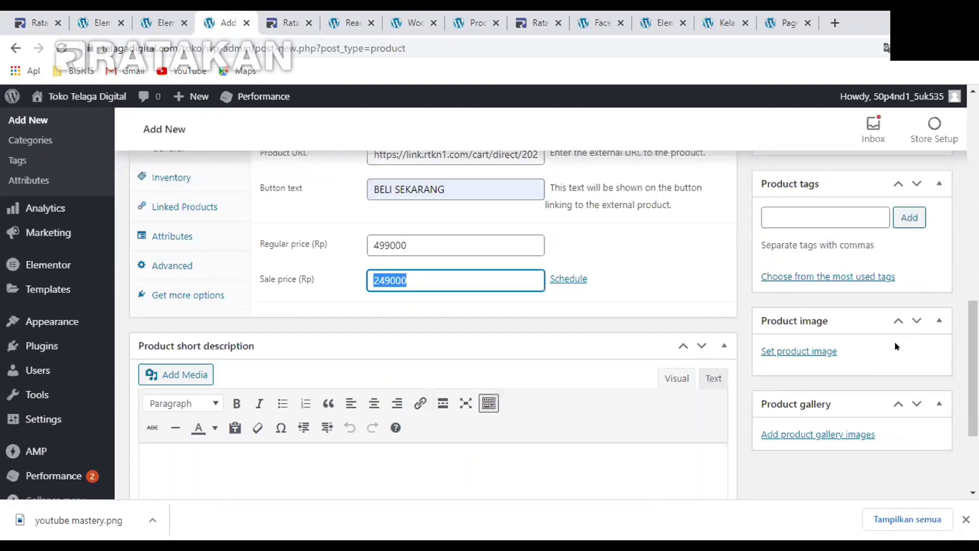
Save the main image from the Ratakan Shopee Keyword Scraper page as a PNG named shopee keyword scraper
{"action": "left_click", "coordinate": [352, 22]}
{"action": "left_click", "coordinate": [289, 23]}
{"action": "scroll", "coordinate": [425, 280], "scroll_direction": "down", "scroll_amount": 2}
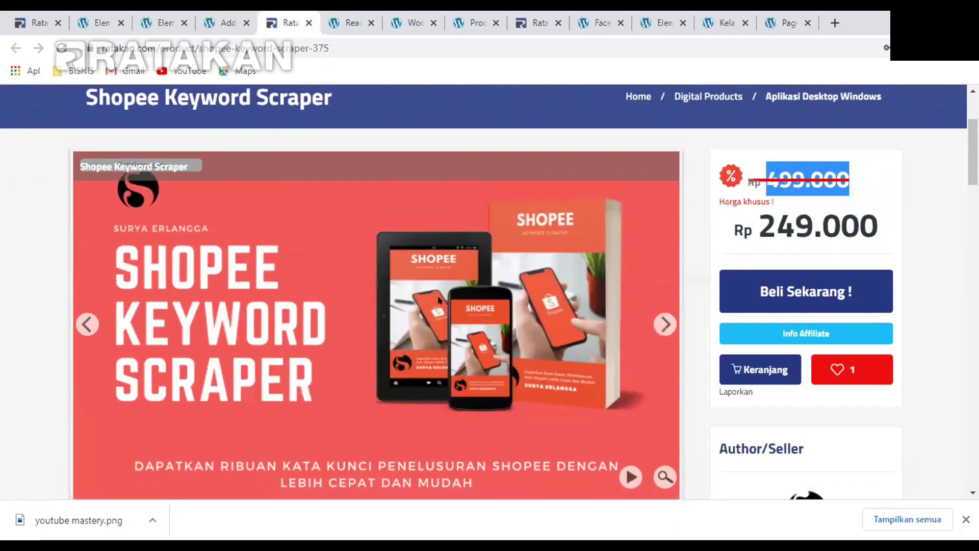
{"action": "right_click", "coordinate": [278, 159]}
{"action": "left_click", "coordinate": [372, 202]}
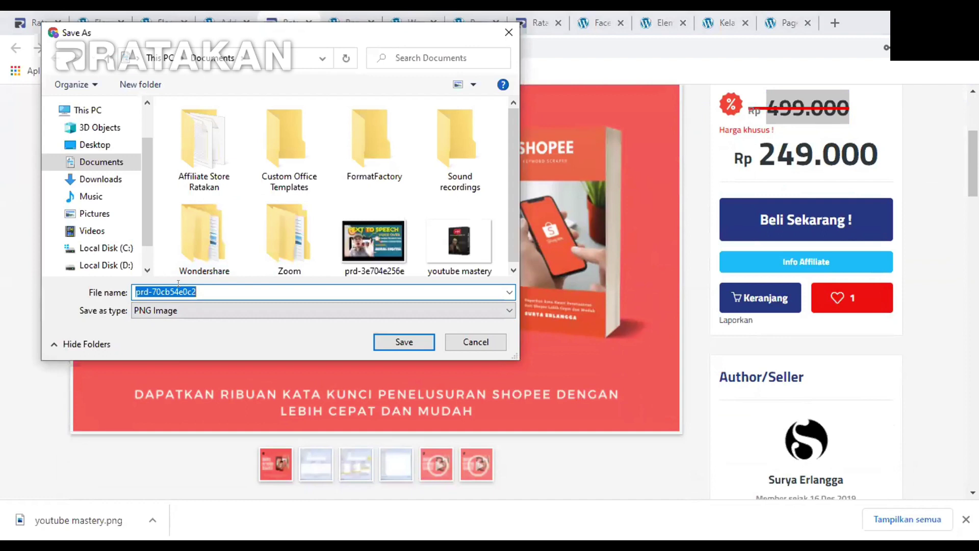
{"action": "type", "text": "SHOPE"}
{"action": "key", "text": "ctrl+a"}
{"action": "type", "text": "shopee "}
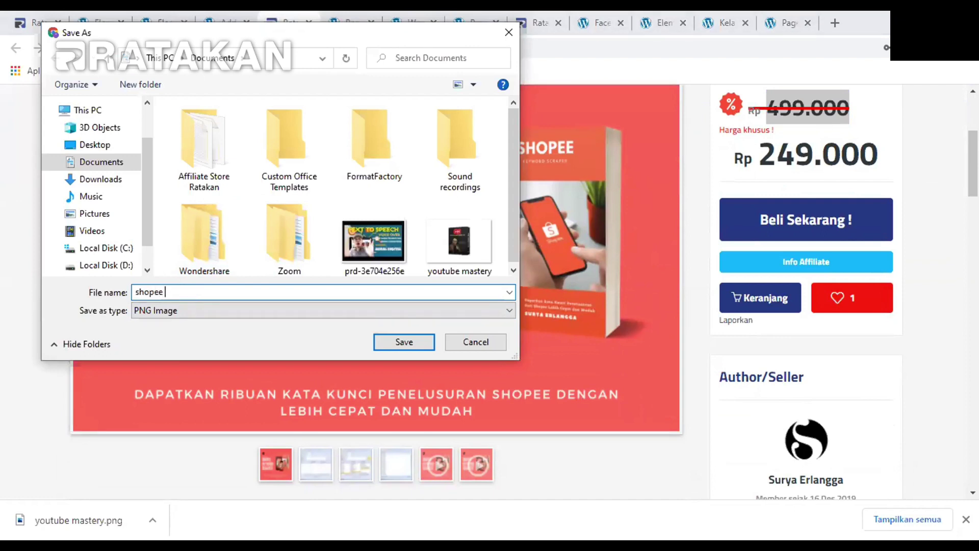
{"action": "type", "text": "keyword scraper"}
{"action": "left_click", "coordinate": [402, 342]}
Upload the shopee keyword scraper image from Documents and set it as the WooCommerce product's image
{"action": "key", "text": "ctrl+shift+Tab"}
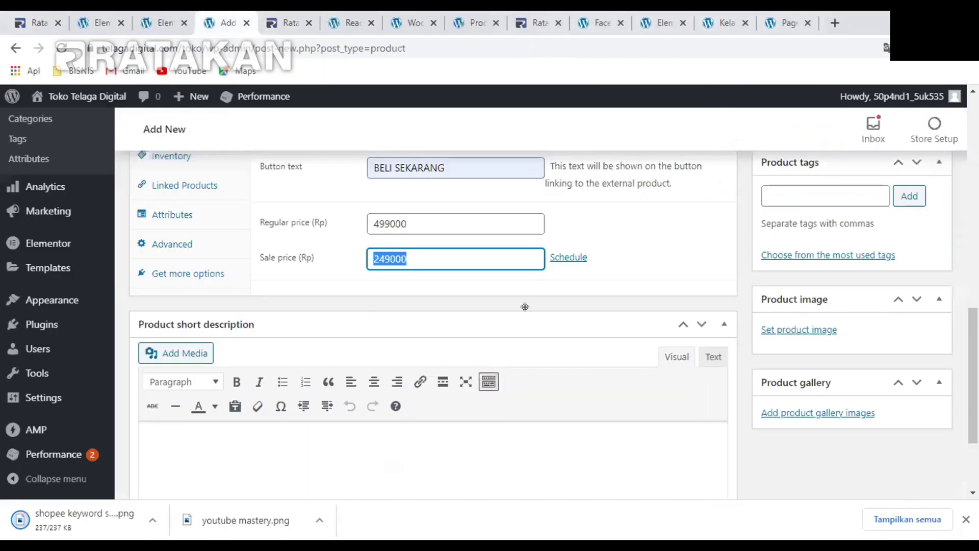
{"action": "left_click", "coordinate": [799, 329]}
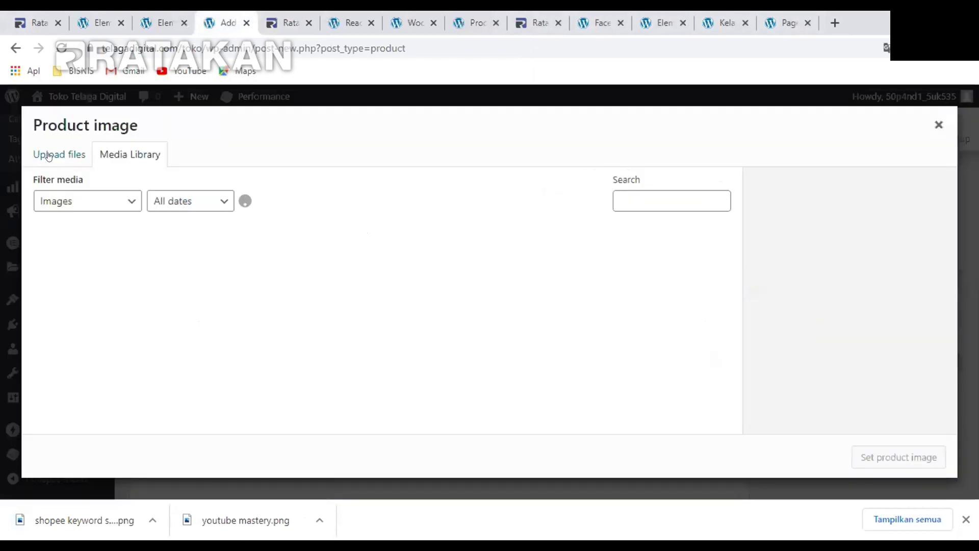
{"action": "left_click", "coordinate": [49, 156]}
{"action": "key", "text": "Return"}
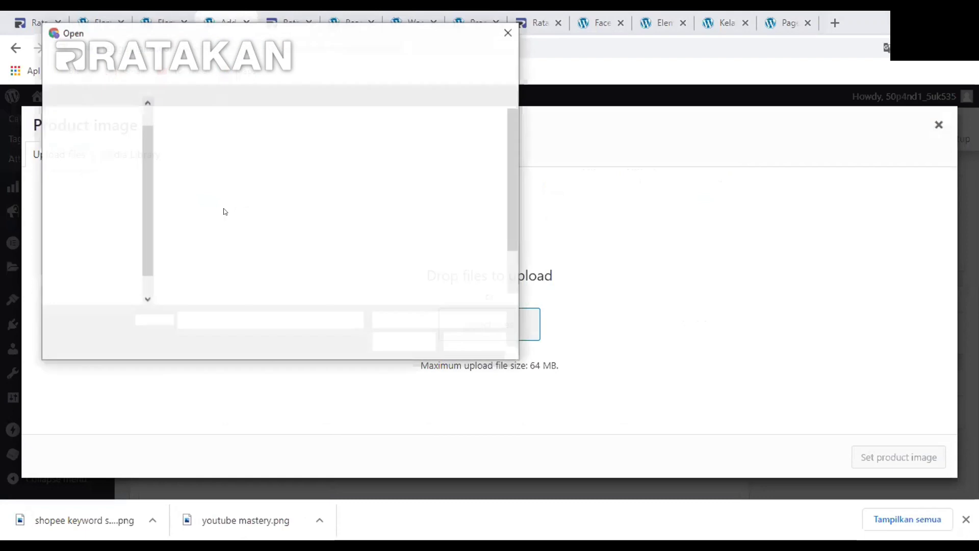
{"action": "left_click", "coordinate": [466, 189]}
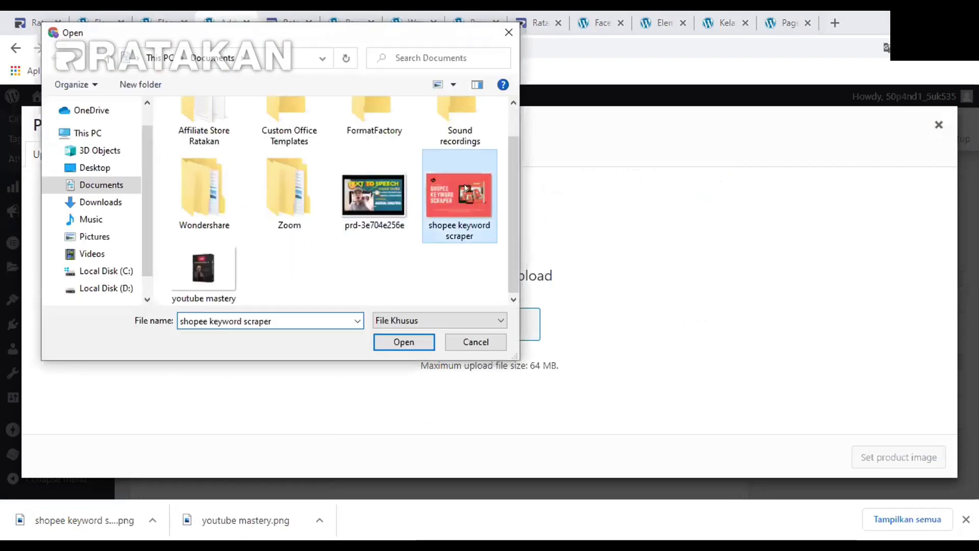
{"action": "double_click", "coordinate": [465, 188]}
{"action": "left_click", "coordinate": [163, 292]}
{"action": "left_click", "coordinate": [97, 278]}
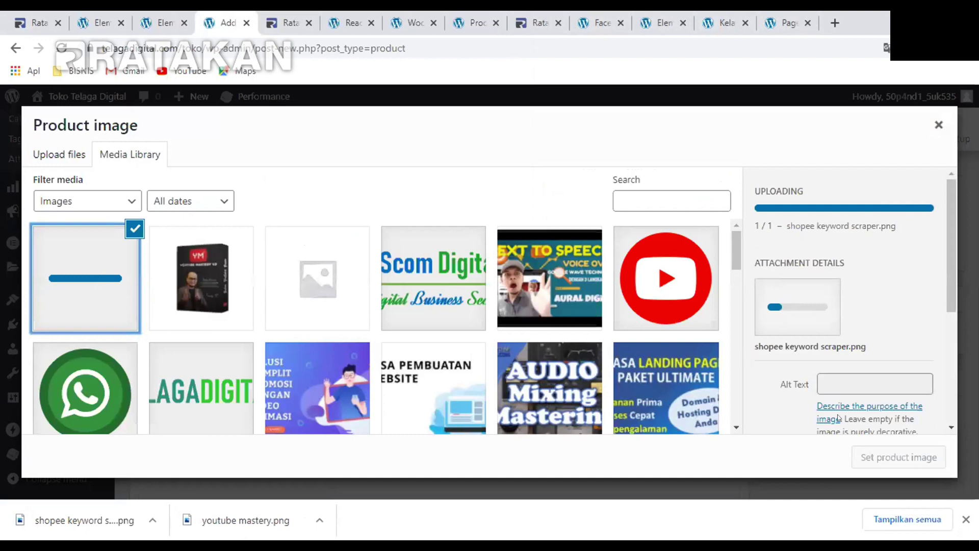
{"action": "left_click", "coordinate": [888, 458]}
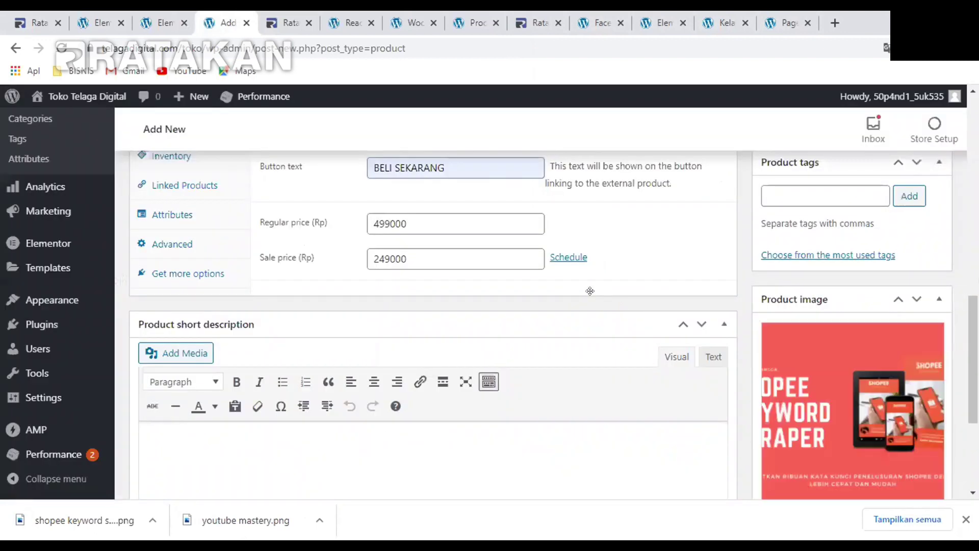
Copy the main description's intro and first three feature bullets, through Multi Keyword, into the product short description
{"action": "scroll", "coordinate": [592, 291], "scroll_direction": "down", "scroll_amount": 2}
{"action": "scroll", "coordinate": [760, 261], "scroll_direction": "down", "scroll_amount": 2}
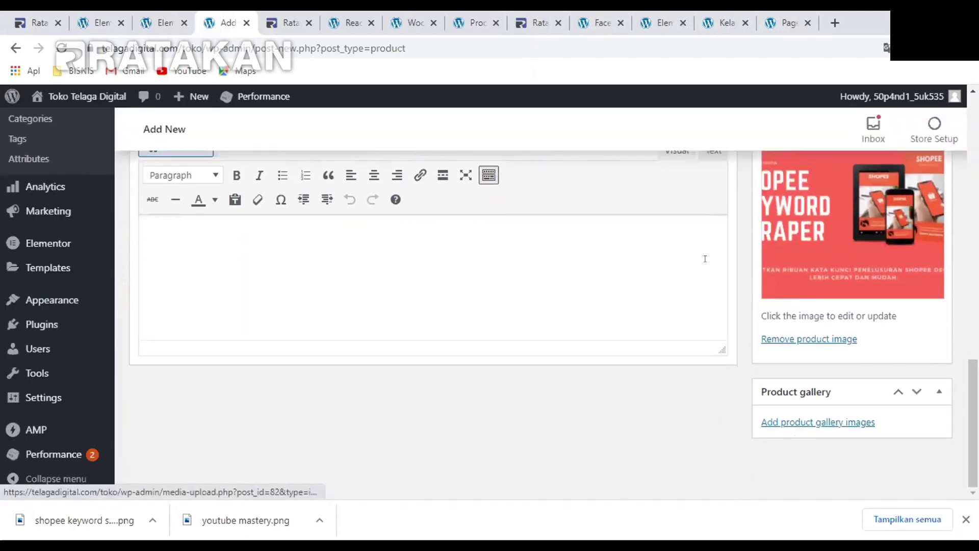
{"action": "scroll", "coordinate": [498, 301], "scroll_direction": "up", "scroll_amount": 2}
{"action": "scroll", "coordinate": [301, 387], "scroll_direction": "up", "scroll_amount": 10}
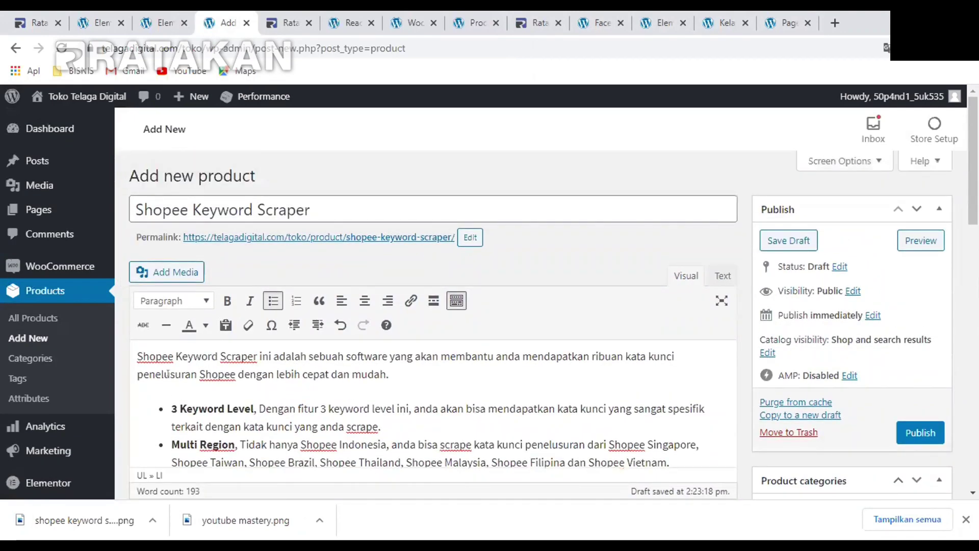
{"action": "scroll", "coordinate": [187, 372], "scroll_direction": "down", "scroll_amount": 1}
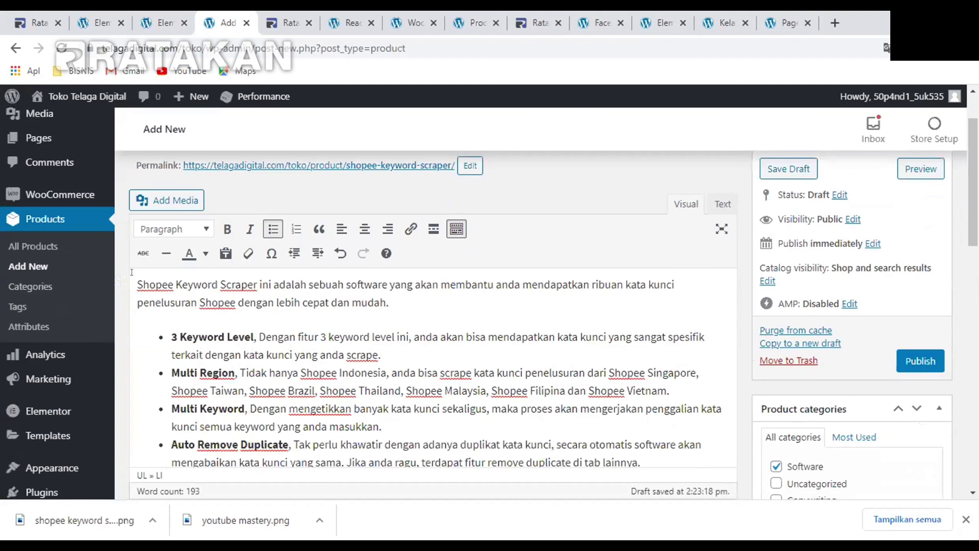
{"action": "left_click_drag", "start_coordinate": [132, 271], "coordinate": [525, 419]}
{"action": "key", "text": "ctrl+c"}
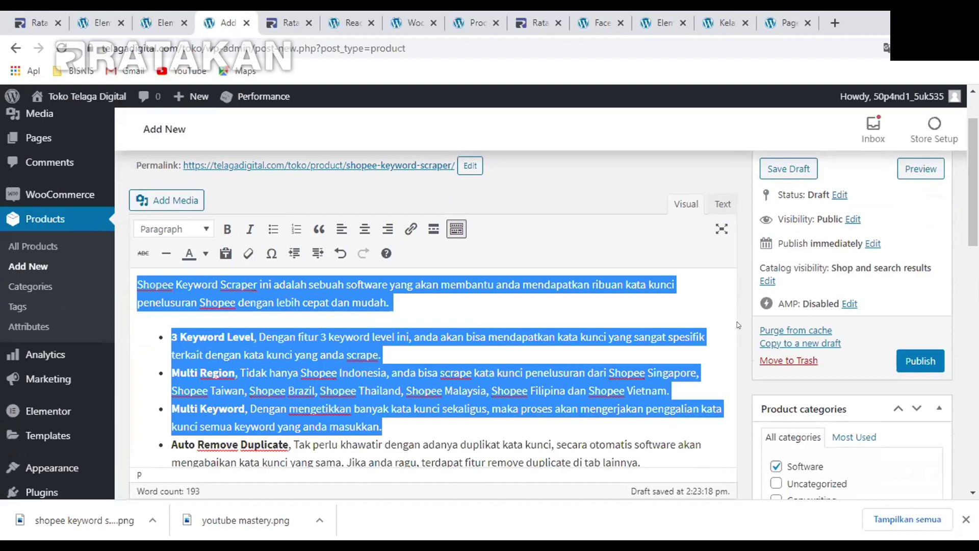
{"action": "scroll", "coordinate": [736, 322], "scroll_direction": "down", "scroll_amount": 10}
{"action": "left_click", "coordinate": [340, 317]}
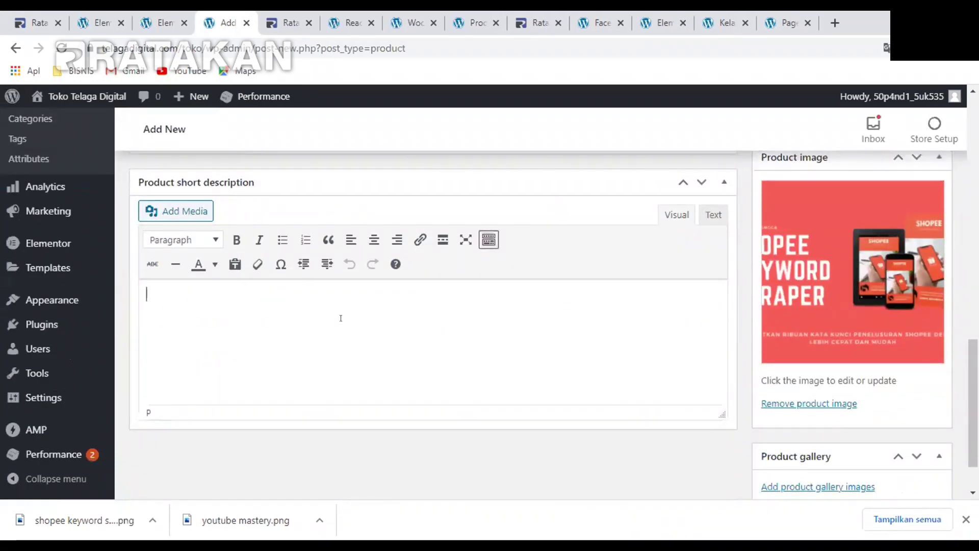
{"action": "key", "text": "ctrl+v"}
Add a final bullet to the short description reading "Firur selengkapnya cek di deskripsi!"
{"action": "scroll", "coordinate": [424, 346], "scroll_direction": "up", "scroll_amount": 3}
{"action": "scroll", "coordinate": [424, 346], "scroll_direction": "down", "scroll_amount": 3}
{"action": "left_click_drag", "start_coordinate": [416, 380], "coordinate": [217, 345]}
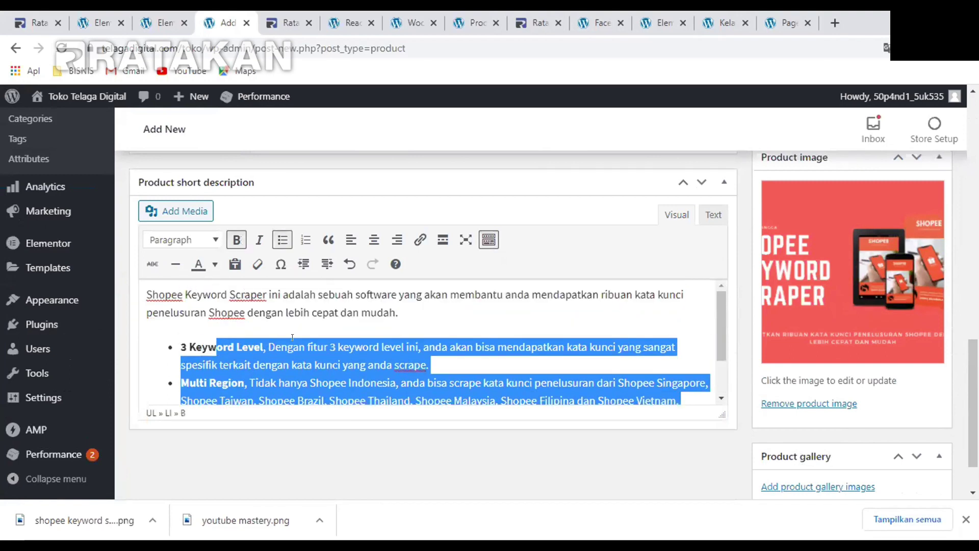
{"action": "scroll", "coordinate": [467, 303], "scroll_direction": "down", "scroll_amount": 3}
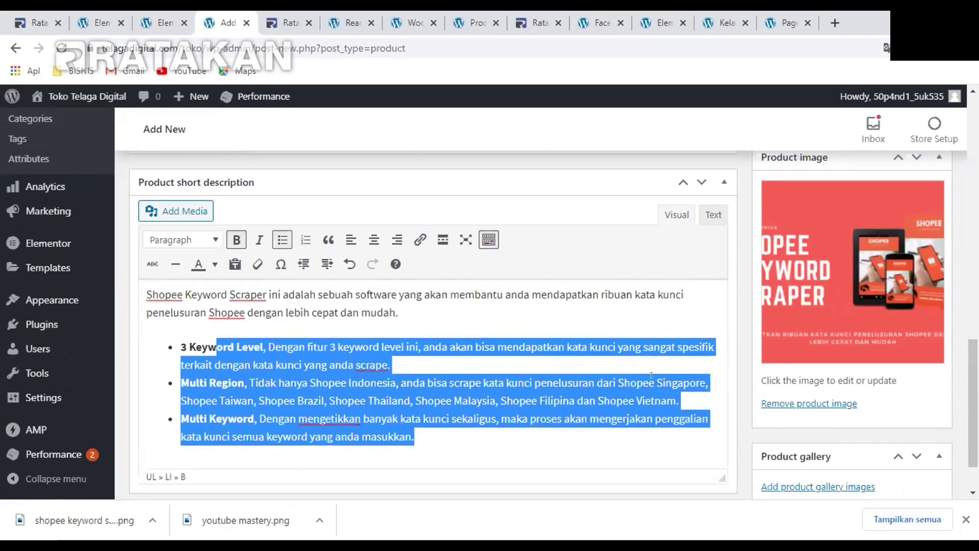
{"action": "left_click", "coordinate": [445, 363]}
{"action": "scroll", "coordinate": [445, 363], "scroll_direction": "down", "scroll_amount": 1}
{"action": "key", "text": "Return"}
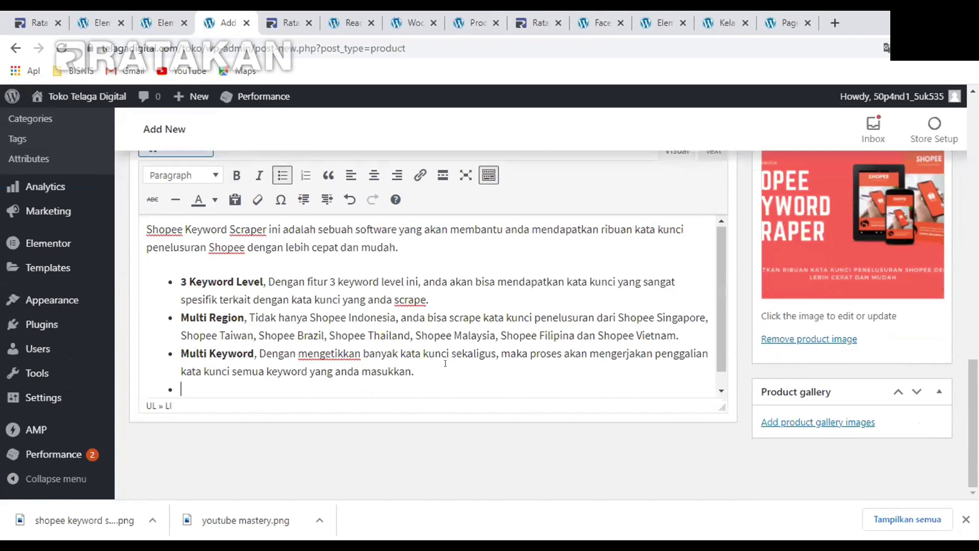
{"action": "type", "text": "Firur selengkapnya cek"}
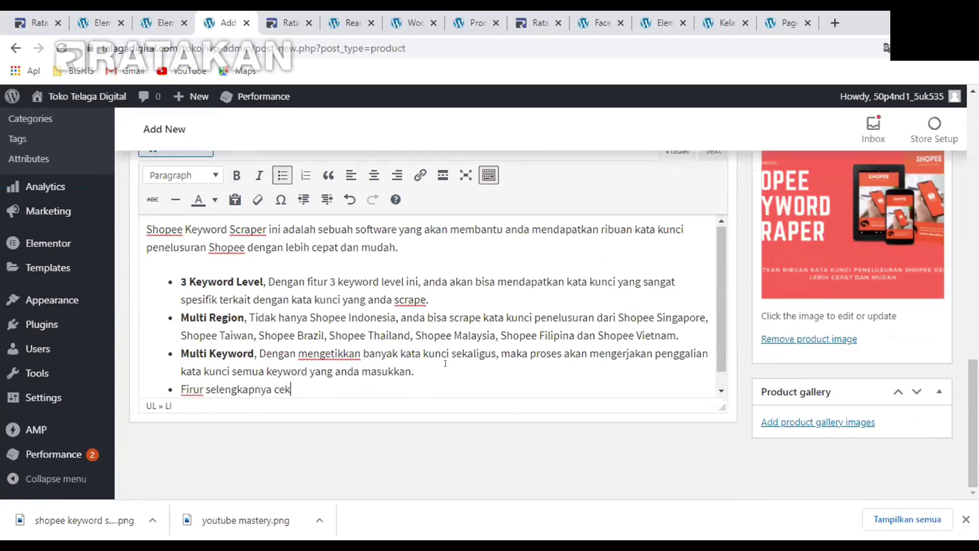
{"action": "type", "text": " di deskripsi"}
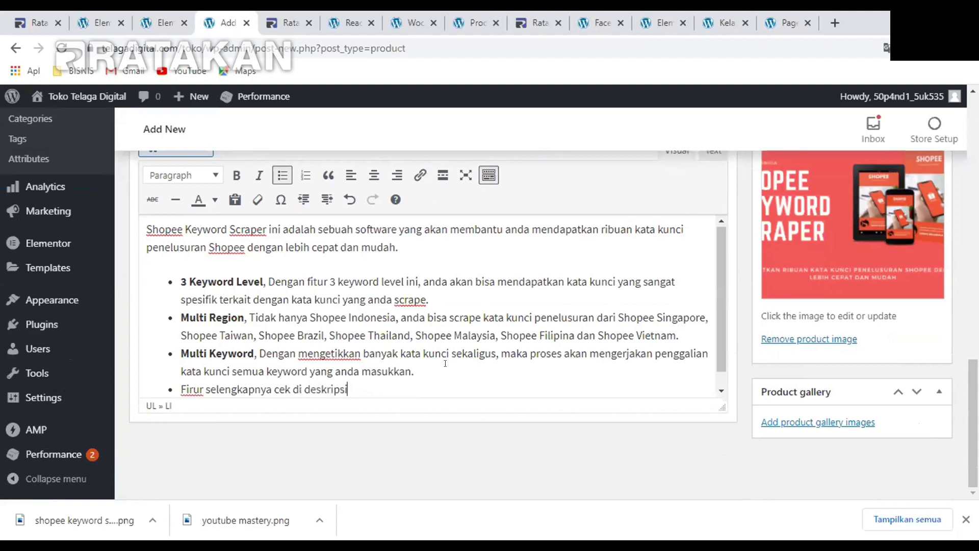
{"action": "type", "text": ".."}
{"action": "type", "text": "!"}
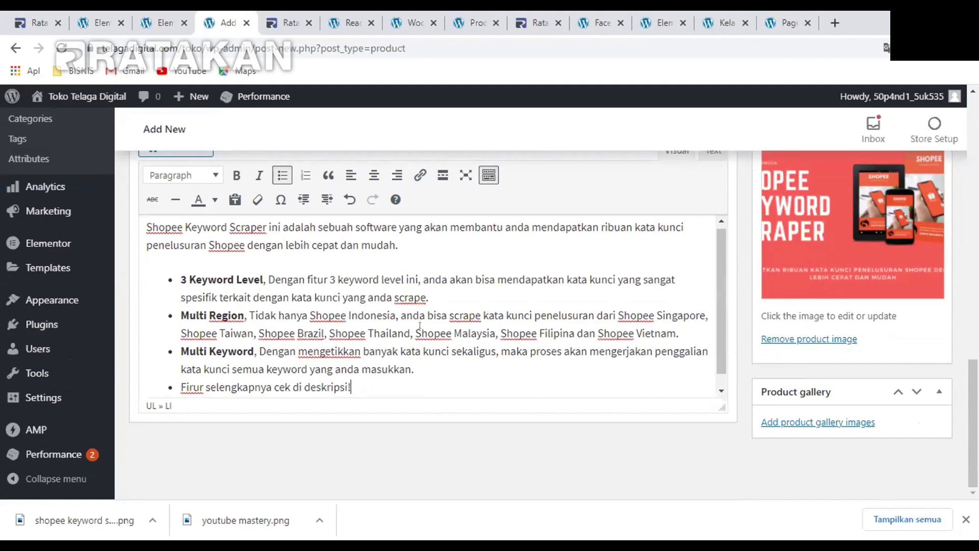
Review the product's description, category, product data, short description and image, and publish the product
{"action": "scroll", "coordinate": [873, 357], "scroll_direction": "up", "scroll_amount": 3}
{"action": "scroll", "coordinate": [934, 345], "scroll_direction": "up", "scroll_amount": 5}
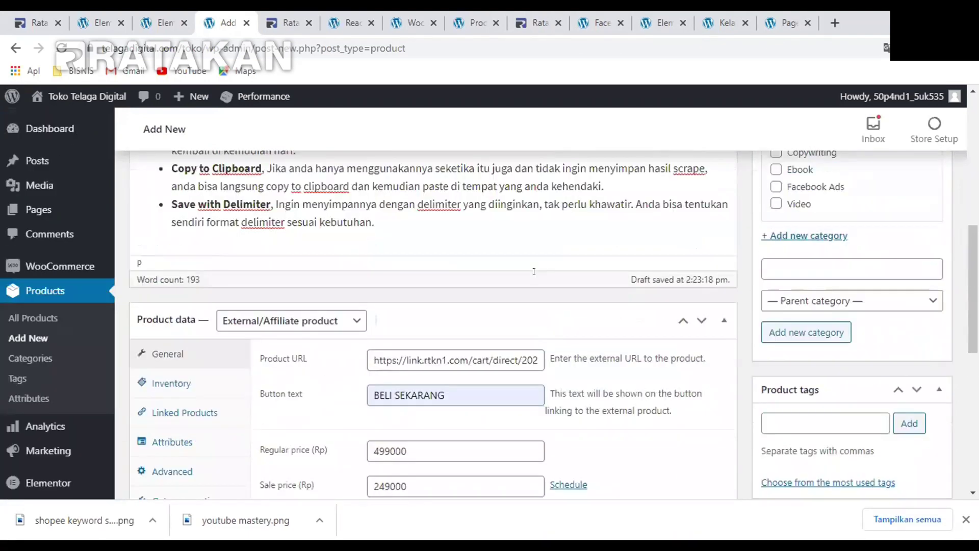
{"action": "scroll", "coordinate": [615, 175], "scroll_direction": "down", "scroll_amount": 4}
{"action": "scroll", "coordinate": [615, 174], "scroll_direction": "up", "scroll_amount": 8}
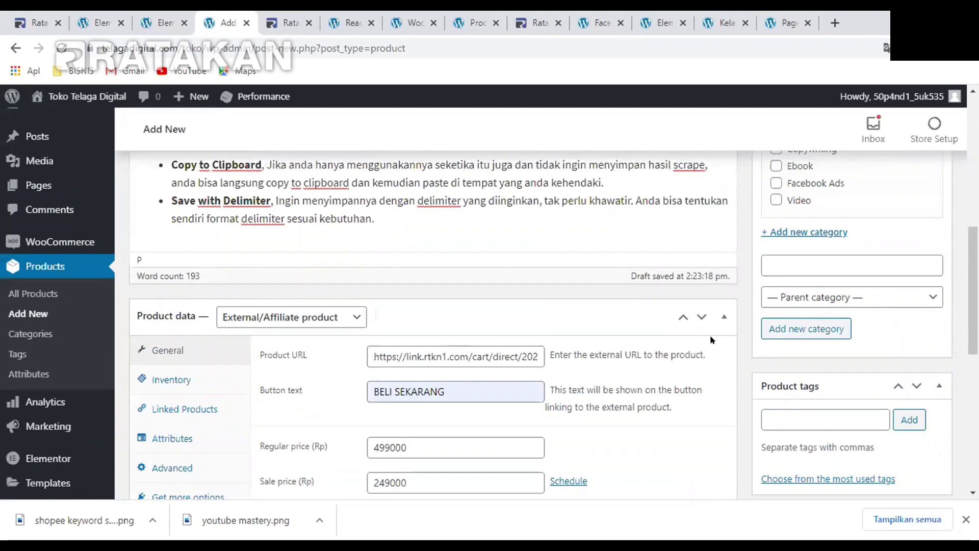
{"action": "scroll", "coordinate": [385, 279], "scroll_direction": "up", "scroll_amount": 2}
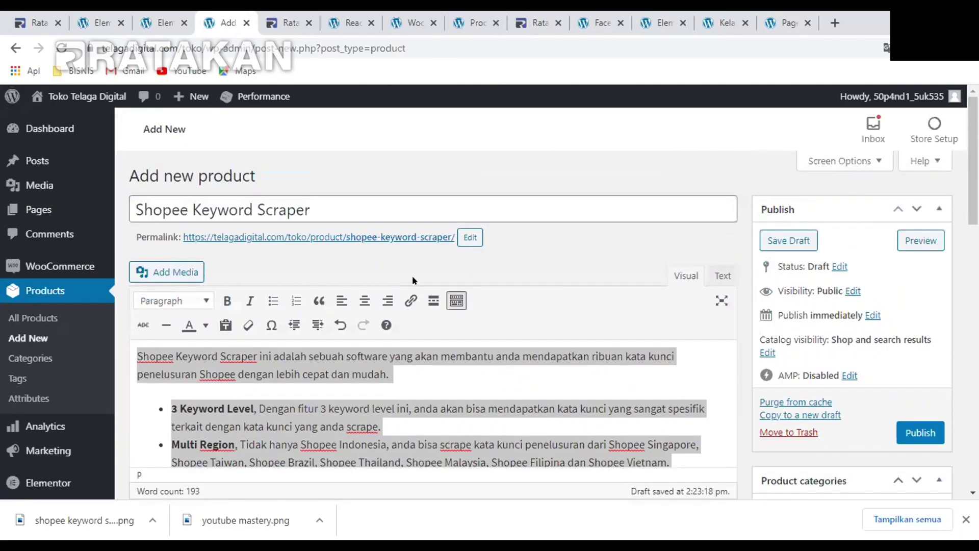
{"action": "scroll", "coordinate": [808, 226], "scroll_direction": "down", "scroll_amount": 7}
{"action": "scroll", "coordinate": [808, 226], "scroll_direction": "down", "scroll_amount": 3}
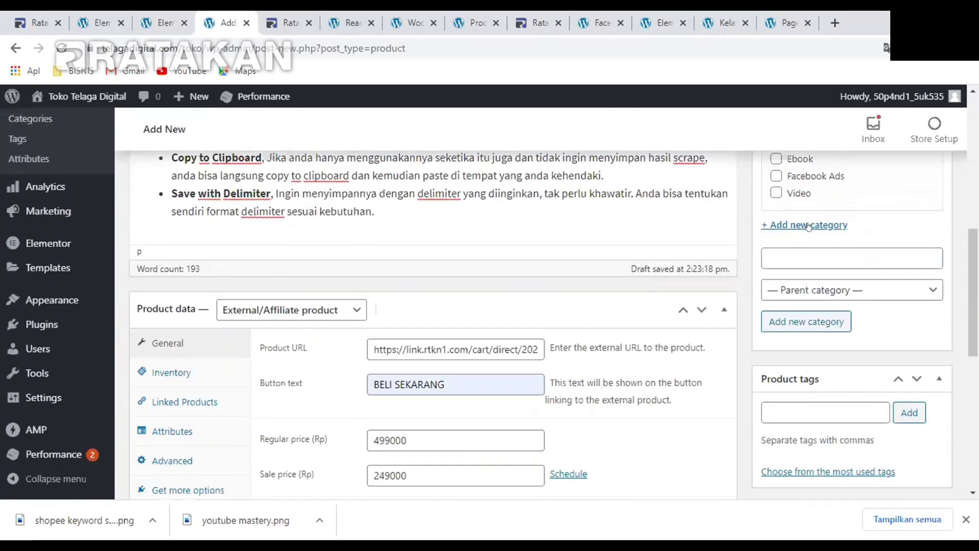
{"action": "scroll", "coordinate": [409, 317], "scroll_direction": "down", "scroll_amount": 1}
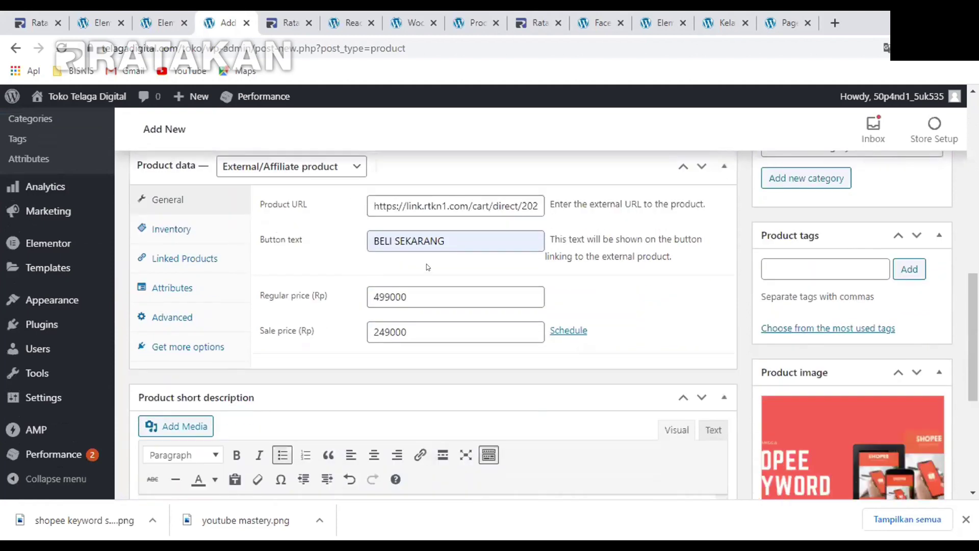
{"action": "scroll", "coordinate": [364, 317], "scroll_direction": "down", "scroll_amount": 5}
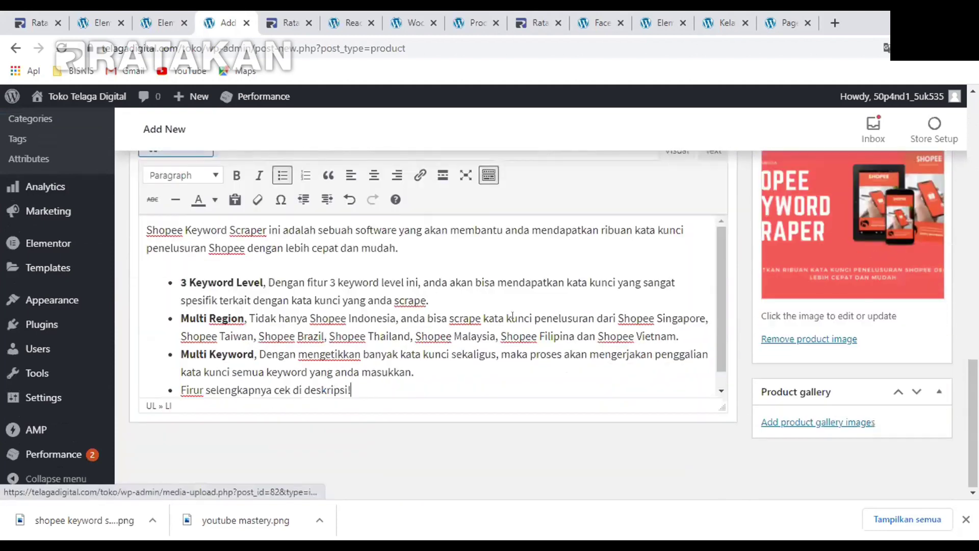
{"action": "scroll", "coordinate": [507, 292], "scroll_direction": "up", "scroll_amount": 12}
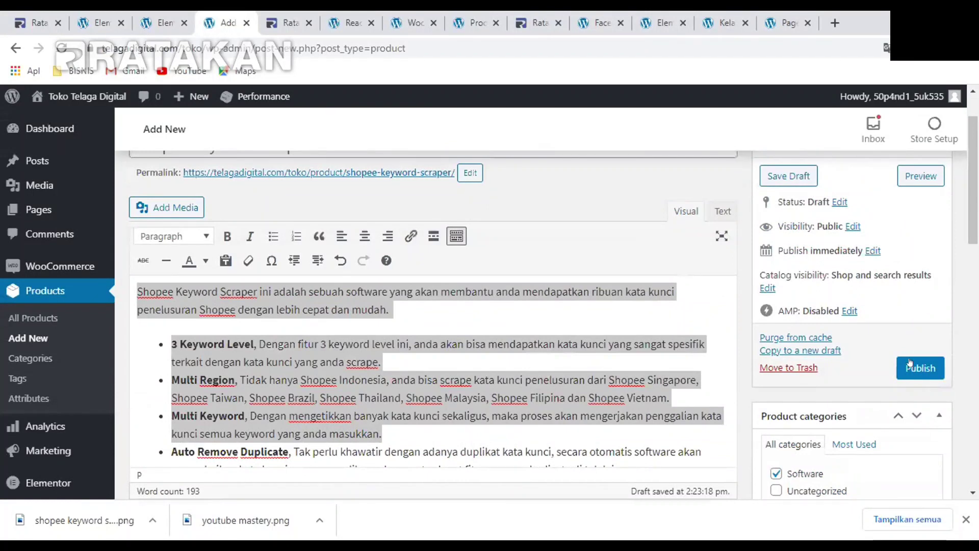
{"action": "left_click", "coordinate": [919, 367]}
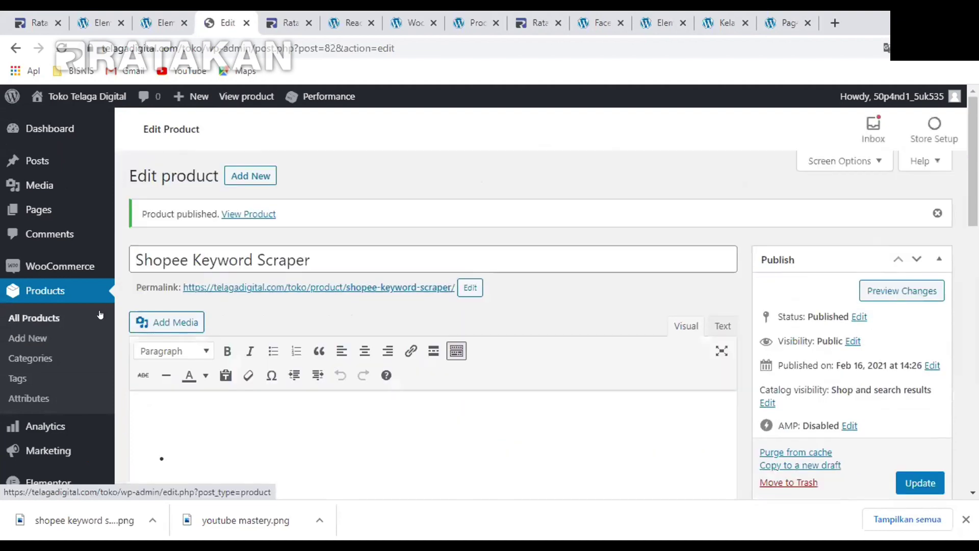
Reload the store's Shop page and check how the Shopee Keyword Scraper product is listed
{"action": "left_click", "coordinate": [374, 15]}
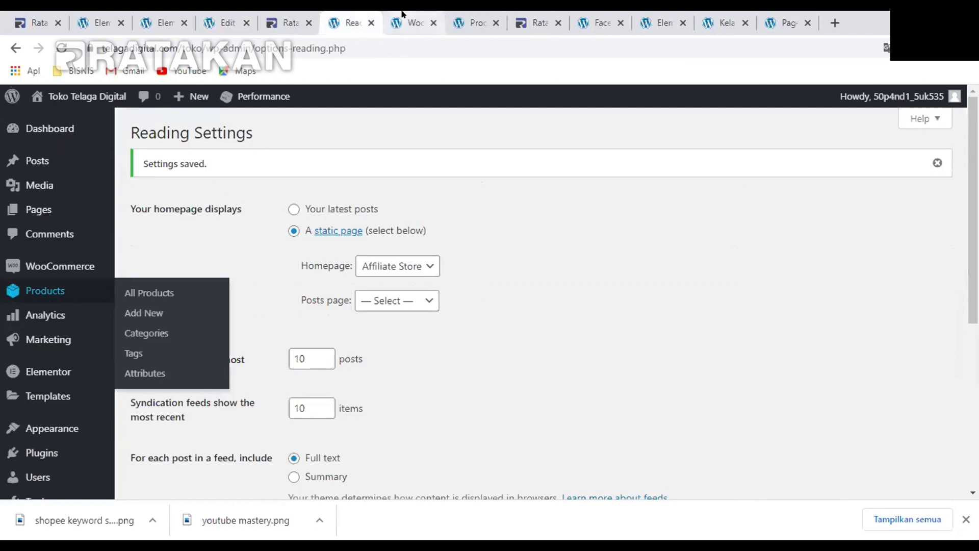
{"action": "left_click", "coordinate": [406, 14]}
{"action": "left_click", "coordinate": [464, 15]}
{"action": "scroll", "coordinate": [461, 168], "scroll_direction": "up", "scroll_amount": 5}
{"action": "left_click", "coordinate": [249, 49]}
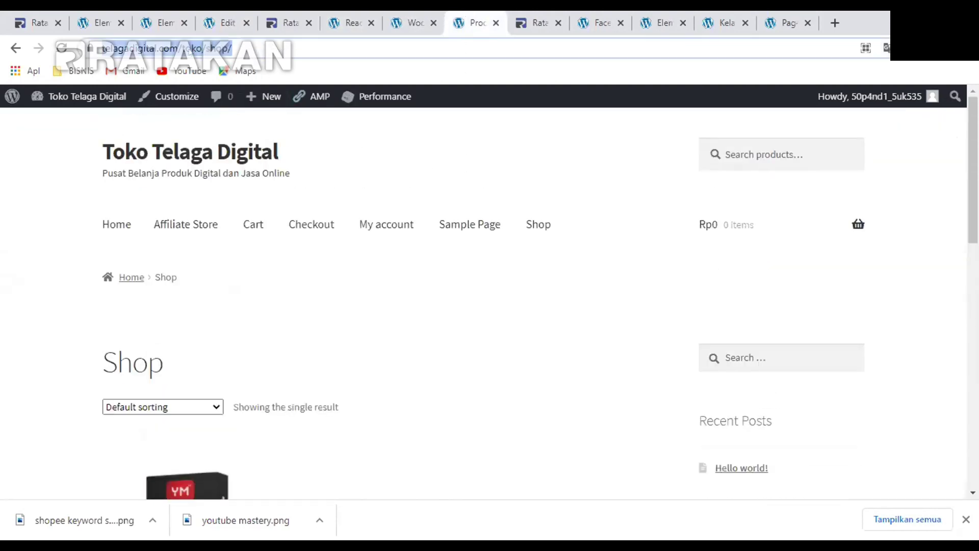
{"action": "key", "text": "Return"}
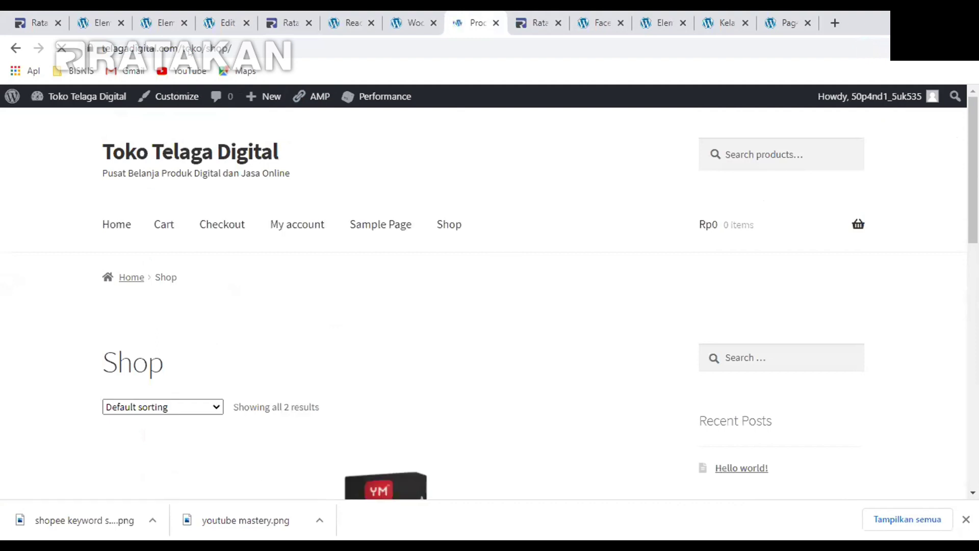
{"action": "scroll", "coordinate": [503, 239], "scroll_direction": "down", "scroll_amount": 7}
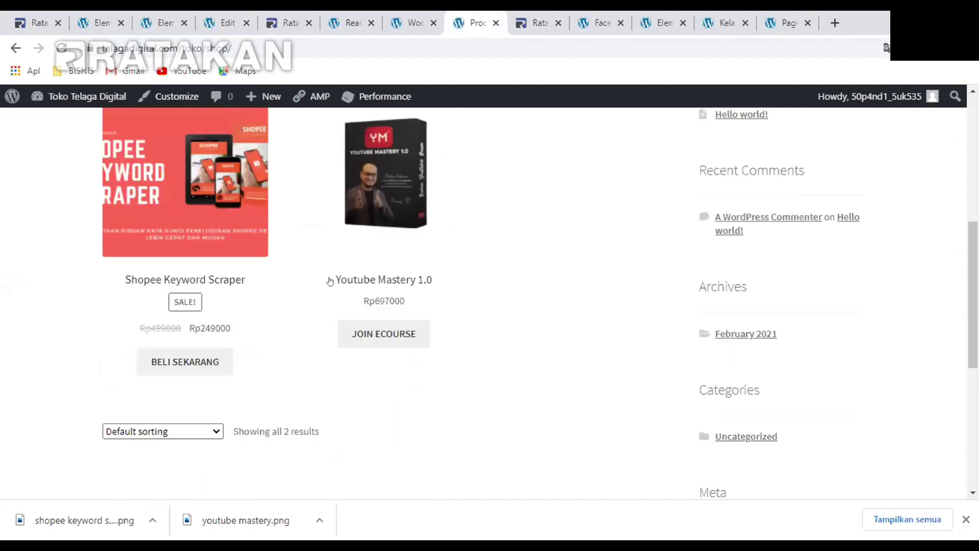
{"action": "scroll", "coordinate": [153, 336], "scroll_direction": "up", "scroll_amount": 1}
Open the Shopee Keyword Scraper product page in a new tab and examine its image, prices and short description
{"action": "right_click", "coordinate": [165, 348]}
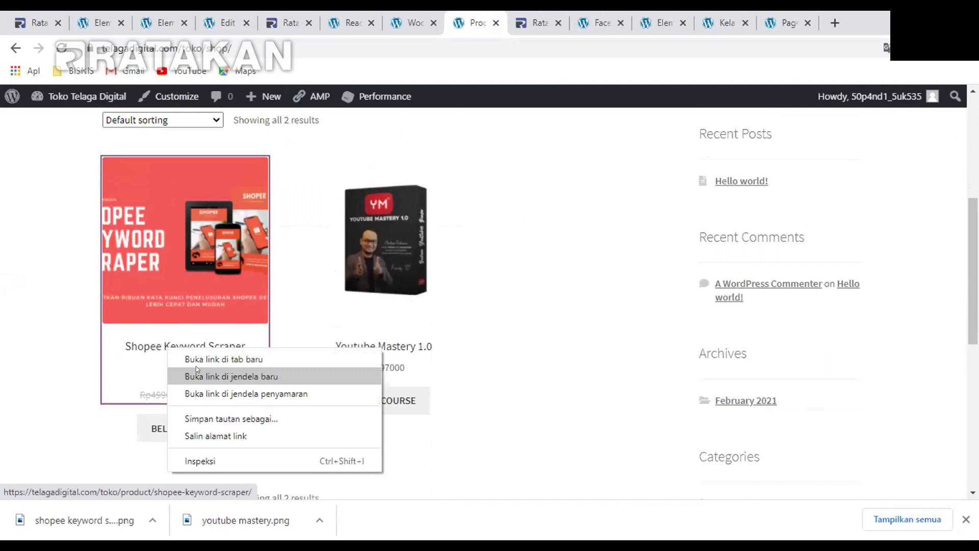
{"action": "left_click", "coordinate": [195, 368]}
{"action": "right_click", "coordinate": [161, 348]}
{"action": "left_click", "coordinate": [176, 359]}
{"action": "left_click", "coordinate": [497, 20]}
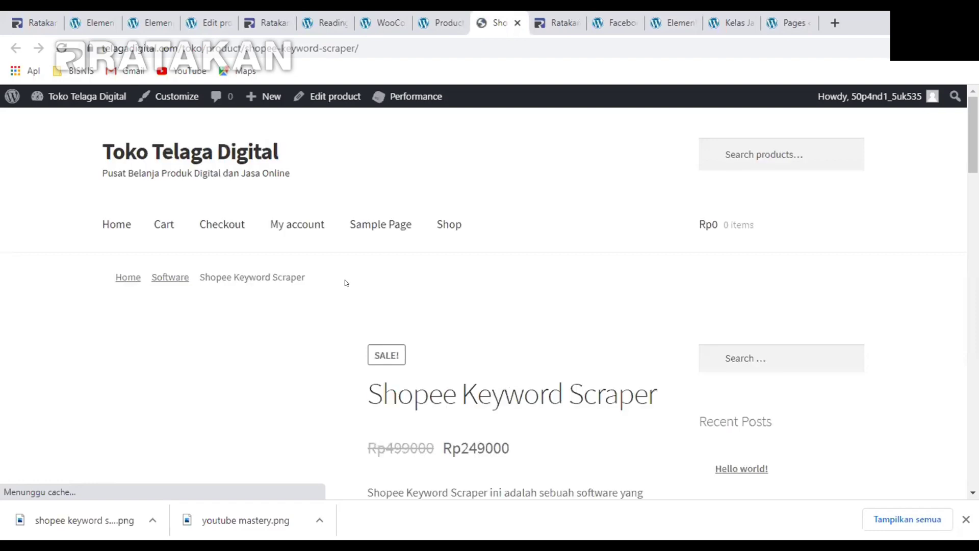
{"action": "scroll", "coordinate": [338, 280], "scroll_direction": "down", "scroll_amount": 5}
{"action": "scroll", "coordinate": [376, 215], "scroll_direction": "up", "scroll_amount": 3}
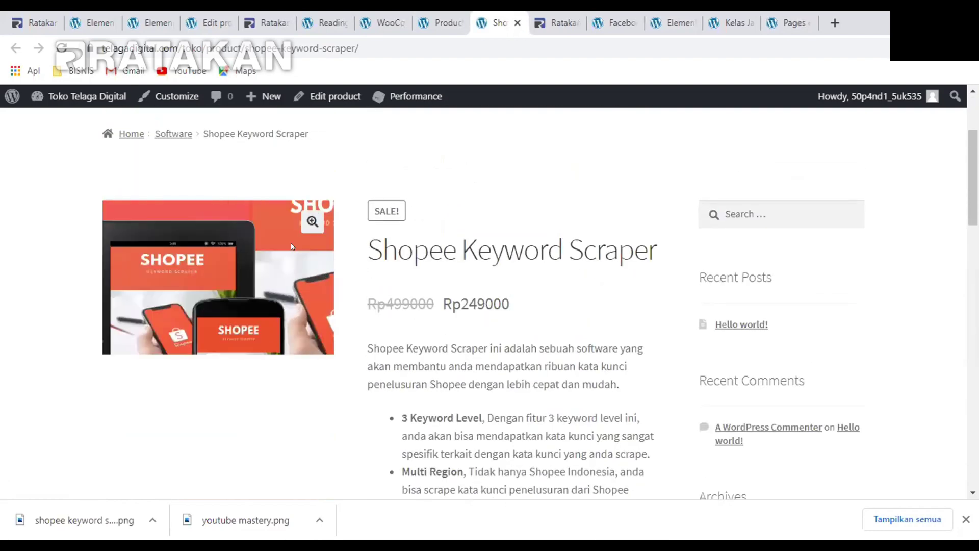
Examine the Shopee Keyword Scraper page's title, short description, buy button, category and full feature description
{"action": "left_click_drag", "start_coordinate": [380, 249], "coordinate": [658, 255]}
{"action": "scroll", "coordinate": [507, 258], "scroll_direction": "down", "scroll_amount": 2}
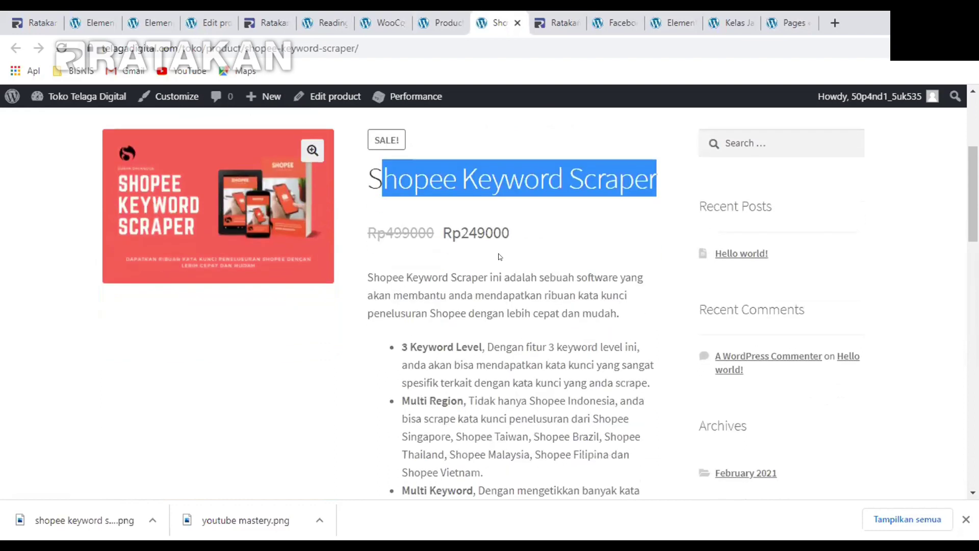
{"action": "left_click", "coordinate": [406, 256]}
{"action": "scroll", "coordinate": [402, 214], "scroll_direction": "down", "scroll_amount": 2}
{"action": "scroll", "coordinate": [440, 152], "scroll_direction": "down", "scroll_amount": 1}
{"action": "scroll", "coordinate": [438, 158], "scroll_direction": "up", "scroll_amount": 1}
{"action": "scroll", "coordinate": [436, 173], "scroll_direction": "down", "scroll_amount": 3}
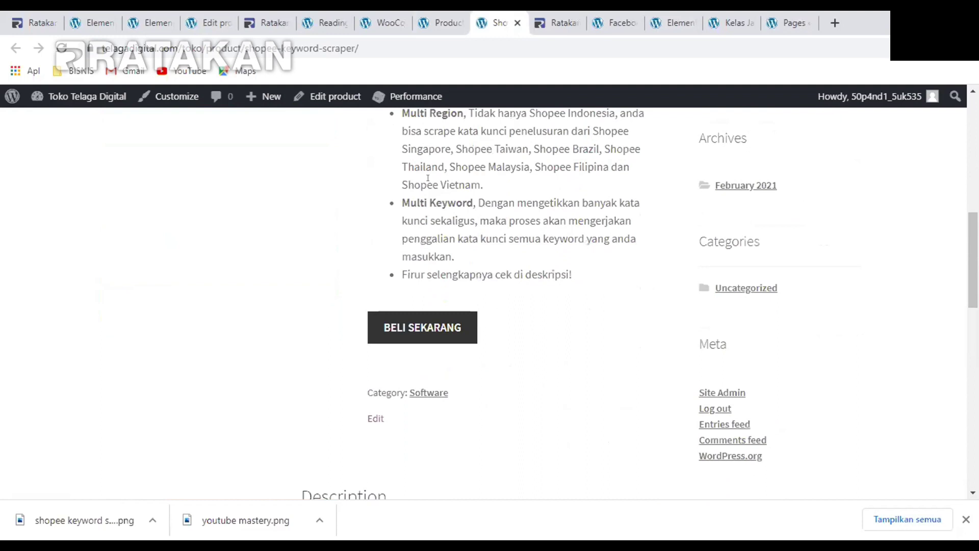
{"action": "scroll", "coordinate": [427, 177], "scroll_direction": "down", "scroll_amount": 5}
{"action": "scroll", "coordinate": [350, 232], "scroll_direction": "down", "scroll_amount": 3}
{"action": "scroll", "coordinate": [351, 219], "scroll_direction": "up", "scroll_amount": 3}
{"action": "scroll", "coordinate": [299, 267], "scroll_direction": "up", "scroll_amount": 1}
{"action": "scroll", "coordinate": [306, 290], "scroll_direction": "down", "scroll_amount": 6}
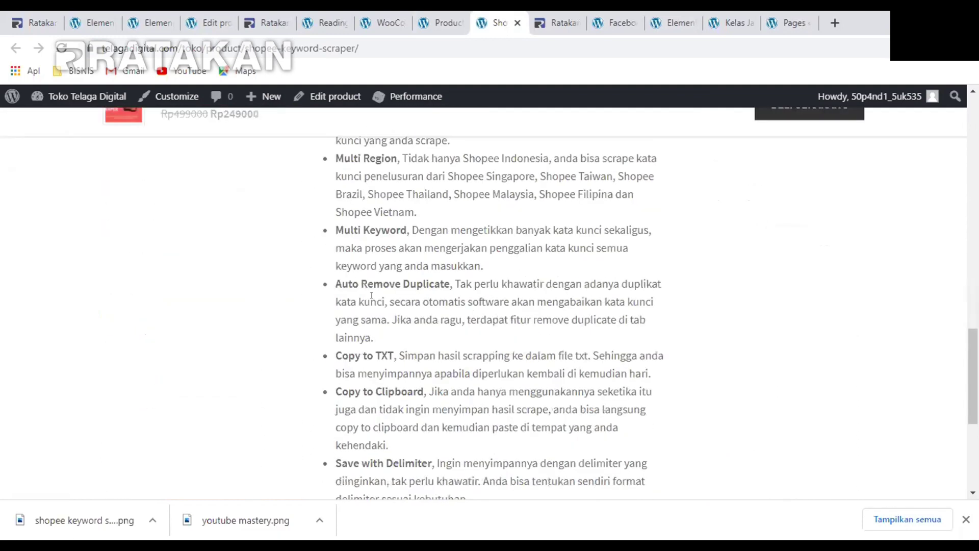
{"action": "scroll", "coordinate": [362, 295], "scroll_direction": "down", "scroll_amount": 2}
{"action": "scroll", "coordinate": [347, 301], "scroll_direction": "up", "scroll_amount": 15}
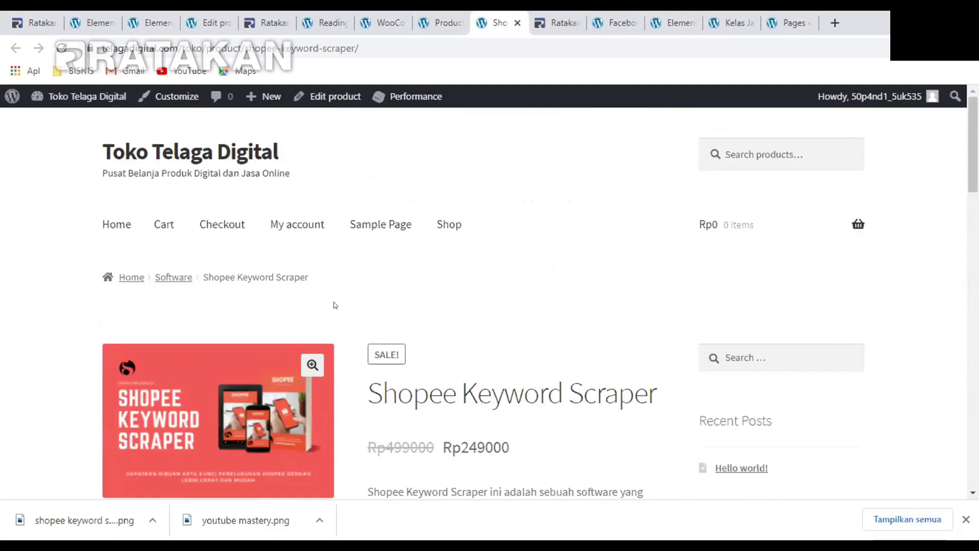
Review the store's homepage choice in Reading Settings and the Shop page options in the WooCommerce product settings
{"action": "left_click", "coordinate": [439, 23]}
{"action": "left_click", "coordinate": [380, 22]}
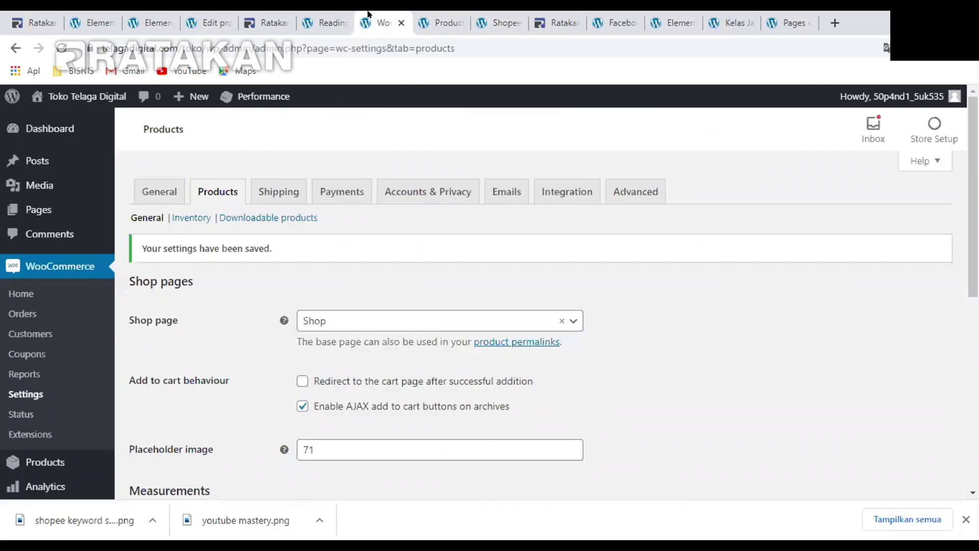
{"action": "left_click", "coordinate": [336, 13]}
{"action": "left_click", "coordinate": [379, 14]}
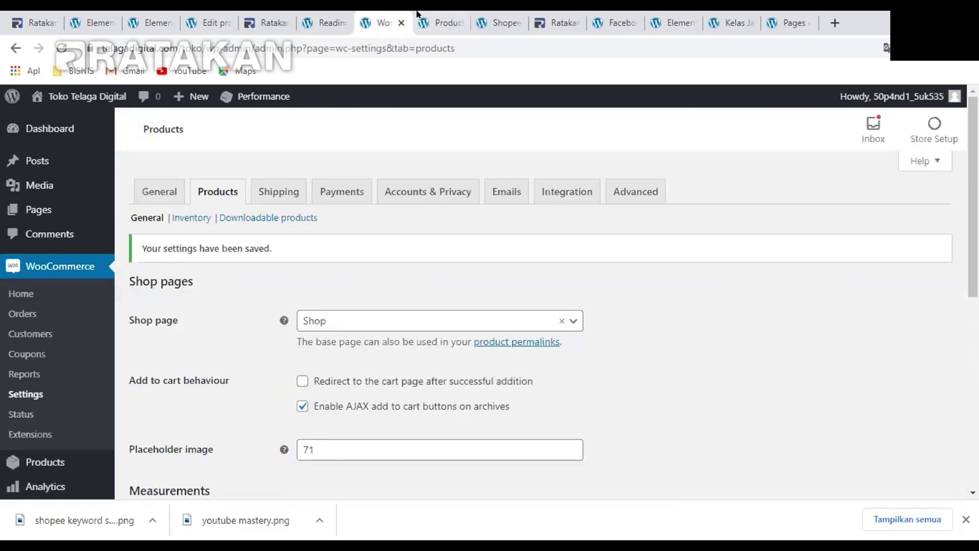
{"action": "left_click", "coordinate": [278, 14]}
{"action": "left_click", "coordinate": [319, 23]}
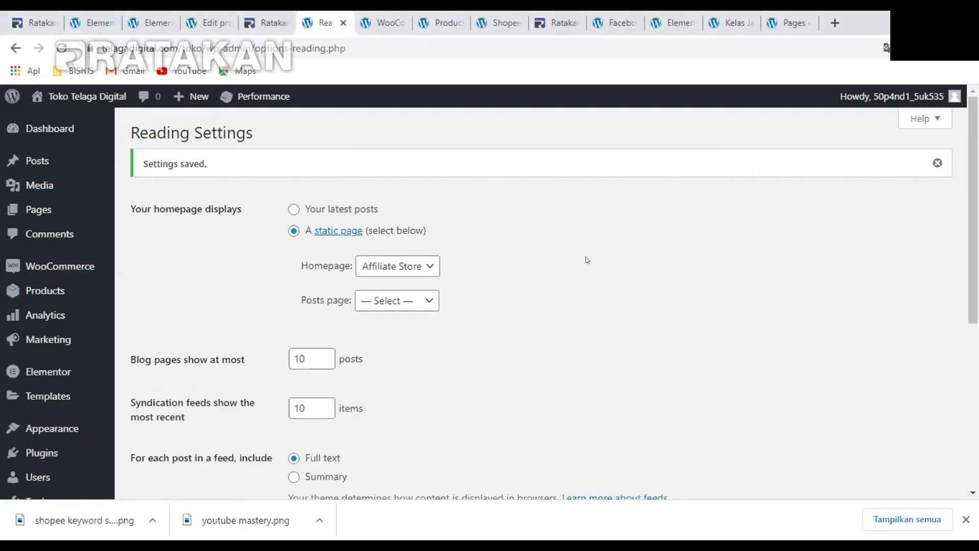
{"action": "left_click", "coordinate": [387, 14]}
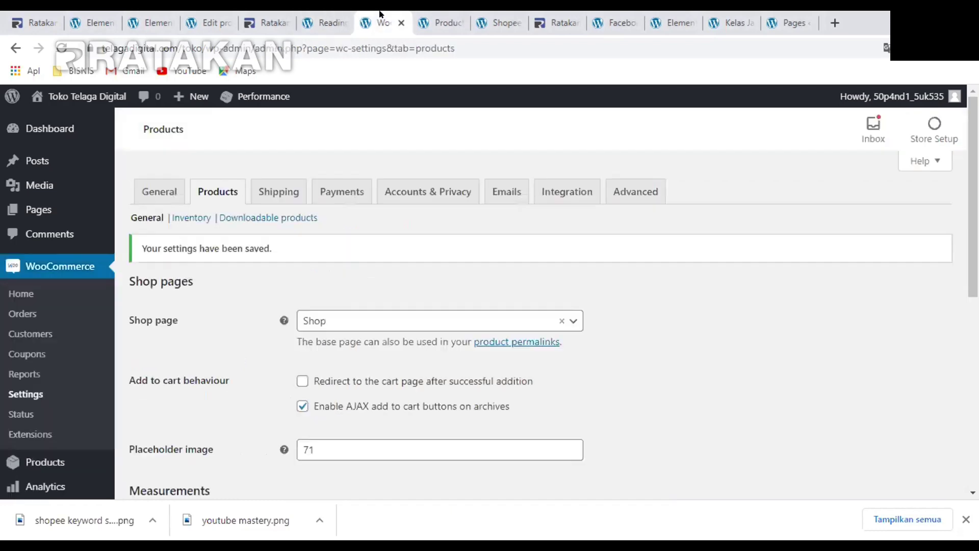
{"action": "left_click", "coordinate": [435, 14]}
{"action": "left_click", "coordinate": [383, 14]}
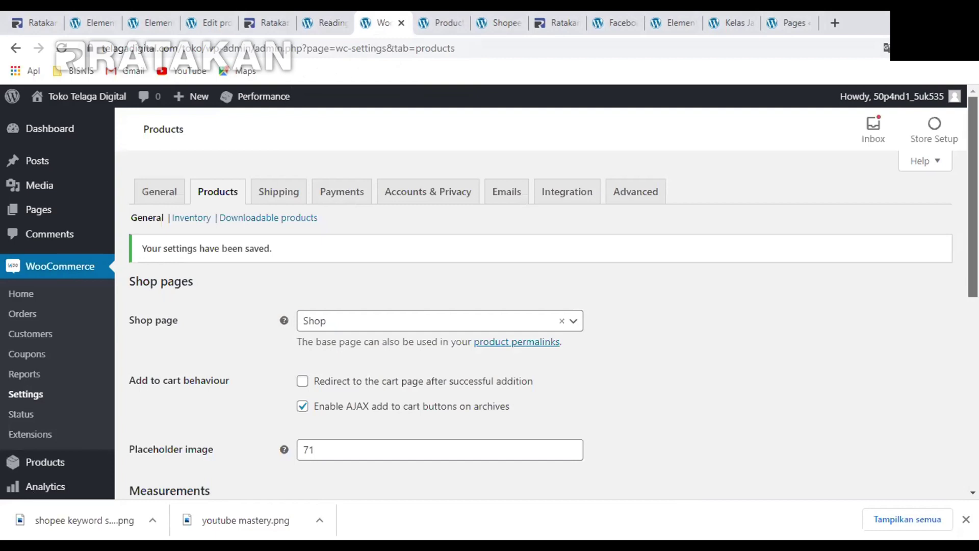
{"action": "scroll", "coordinate": [690, 268], "scroll_direction": "down", "scroll_amount": 6}
{"action": "scroll", "coordinate": [541, 306], "scroll_direction": "up", "scroll_amount": 6}
Return to the store homepage in the Elementor editor and examine its Jenis Produk, Pilih Kategori and Produk-Produk Terbaru sections
{"action": "left_click", "coordinate": [212, 17]}
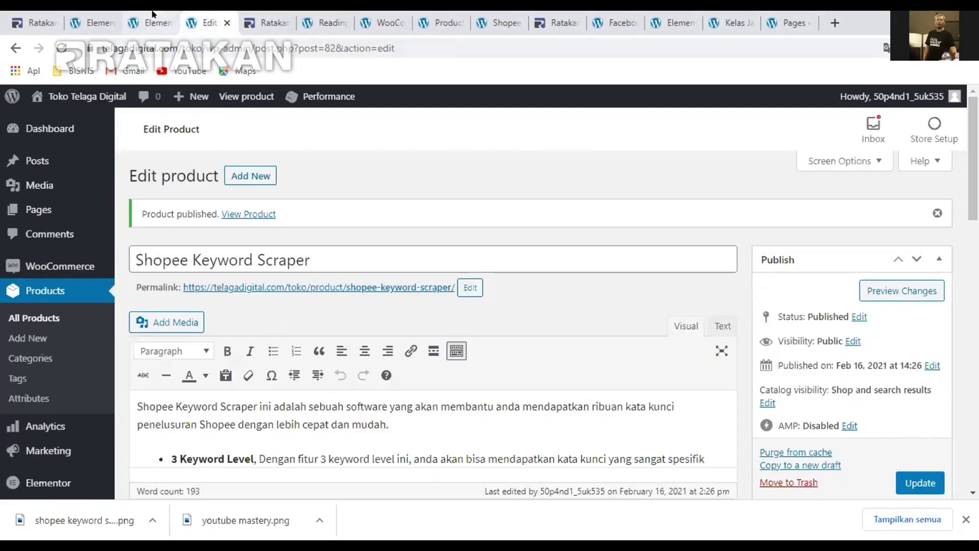
{"action": "left_click", "coordinate": [153, 21]}
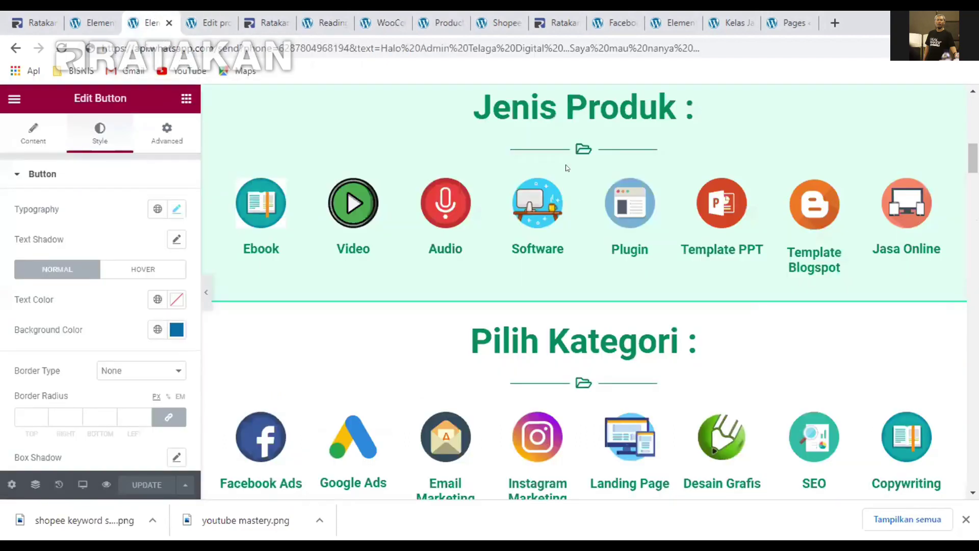
{"action": "scroll", "coordinate": [566, 168], "scroll_direction": "down", "scroll_amount": 7}
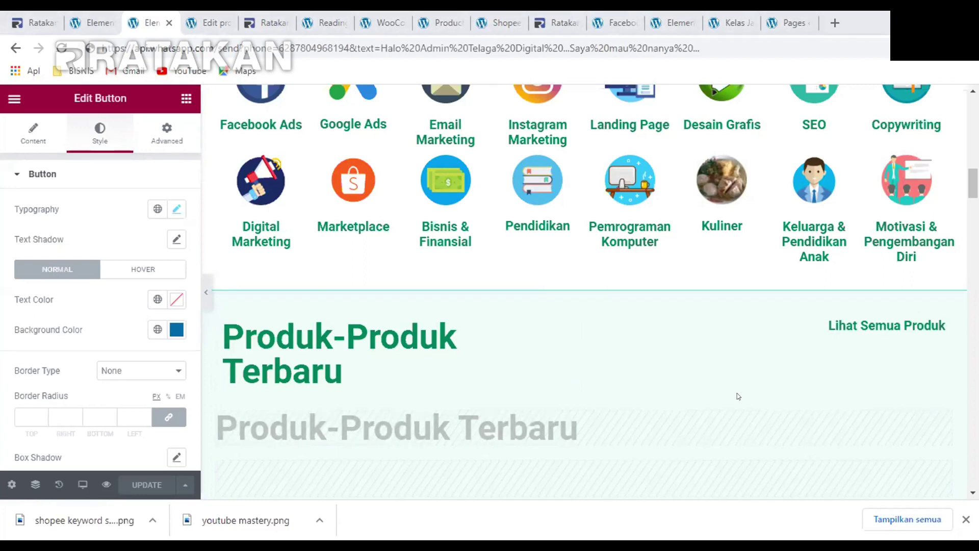
Open lintangdigital.com and examine its welcome banner, Jenis Produk icons and Pilih Kategori icons
{"action": "left_click", "coordinate": [773, 14]}
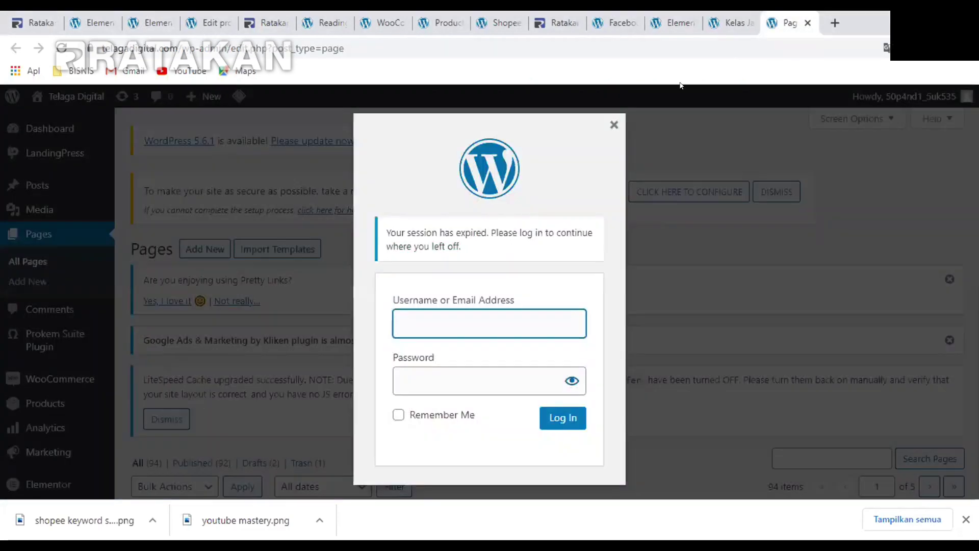
{"action": "left_click", "coordinate": [671, 48]}
{"action": "type", "text": "lintangdigital.com"}
{"action": "key", "text": "Return"}
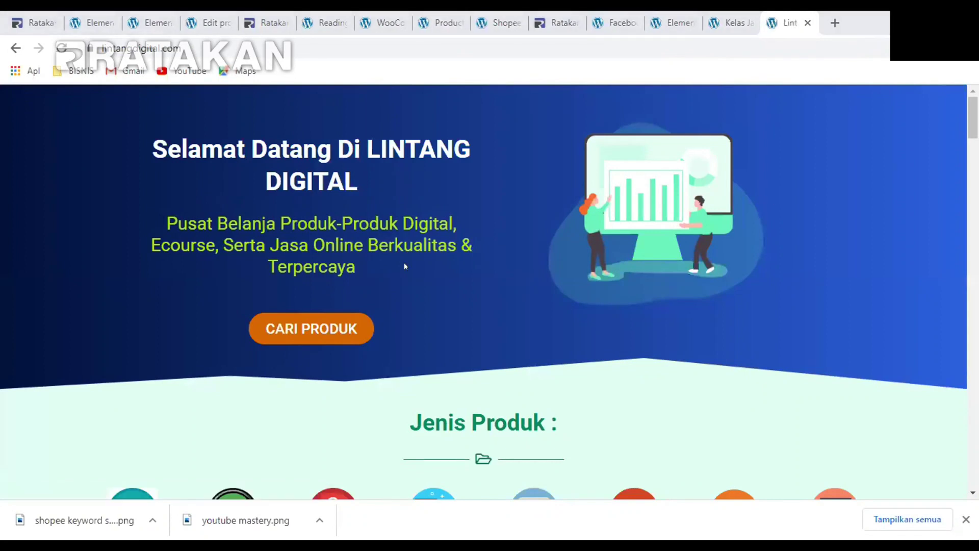
{"action": "scroll", "coordinate": [392, 266], "scroll_direction": "down", "scroll_amount": 7}
{"action": "scroll", "coordinate": [385, 270], "scroll_direction": "up", "scroll_amount": 8}
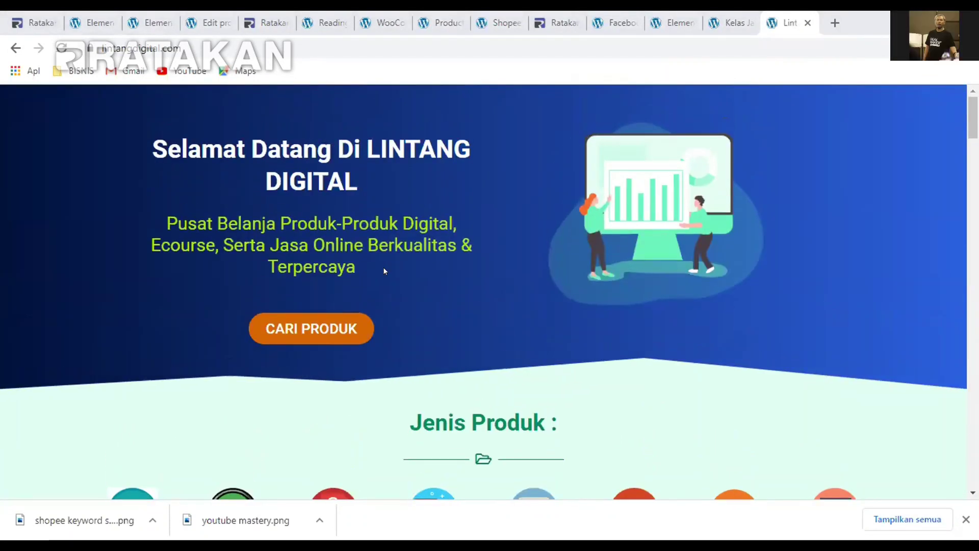
{"action": "scroll", "coordinate": [381, 255], "scroll_direction": "down", "scroll_amount": 5}
{"action": "scroll", "coordinate": [381, 256], "scroll_direction": "up", "scroll_amount": 5}
{"action": "scroll", "coordinate": [381, 253], "scroll_direction": "down", "scroll_amount": 6}
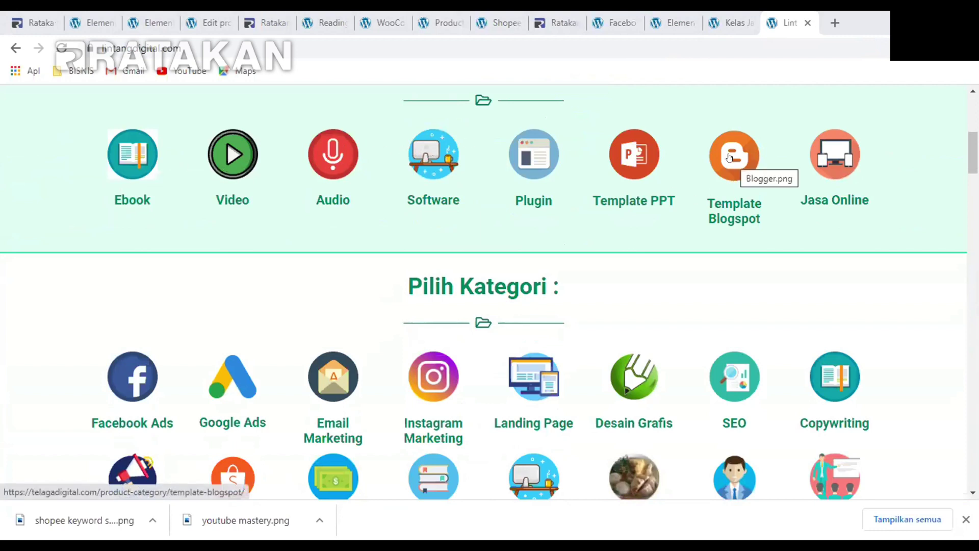
{"action": "scroll", "coordinate": [599, 408], "scroll_direction": "down", "scroll_amount": 4}
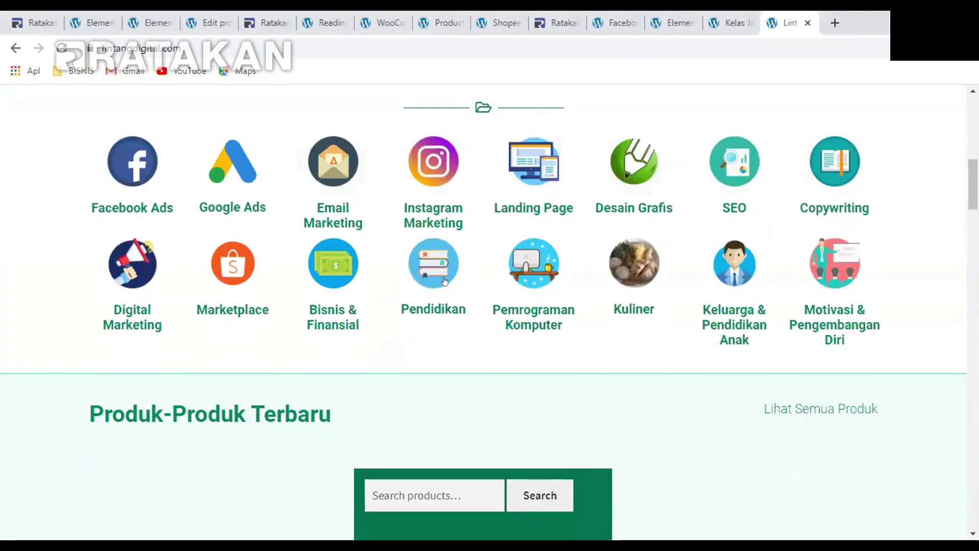
{"action": "scroll", "coordinate": [426, 258], "scroll_direction": "down", "scroll_amount": 5}
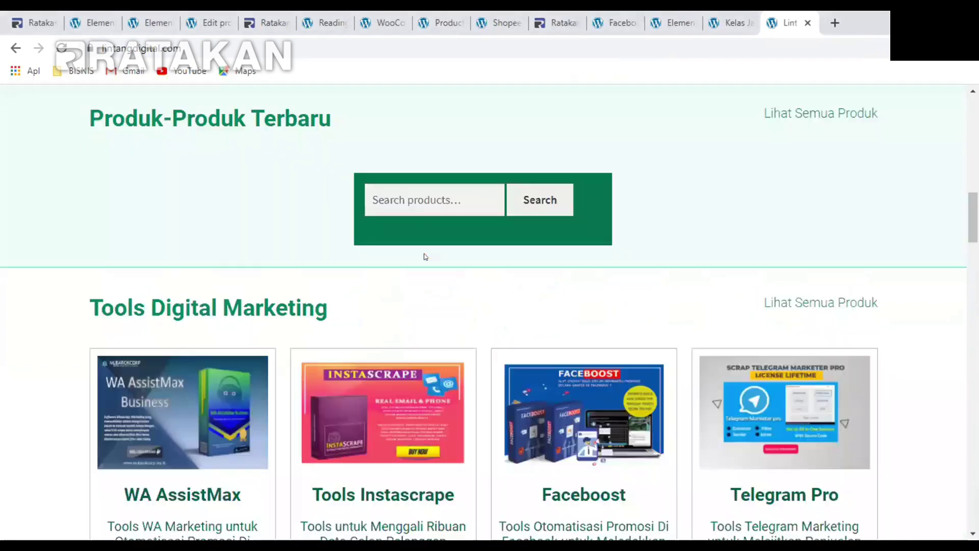
Examine the Lintang Digital homepage's latest-products search area, product card sections with prices and Detail buttons, and the footer
{"action": "left_click", "coordinate": [394, 201]}
{"action": "left_click", "coordinate": [522, 132]}
{"action": "scroll", "coordinate": [522, 132], "scroll_direction": "up", "scroll_amount": 4}
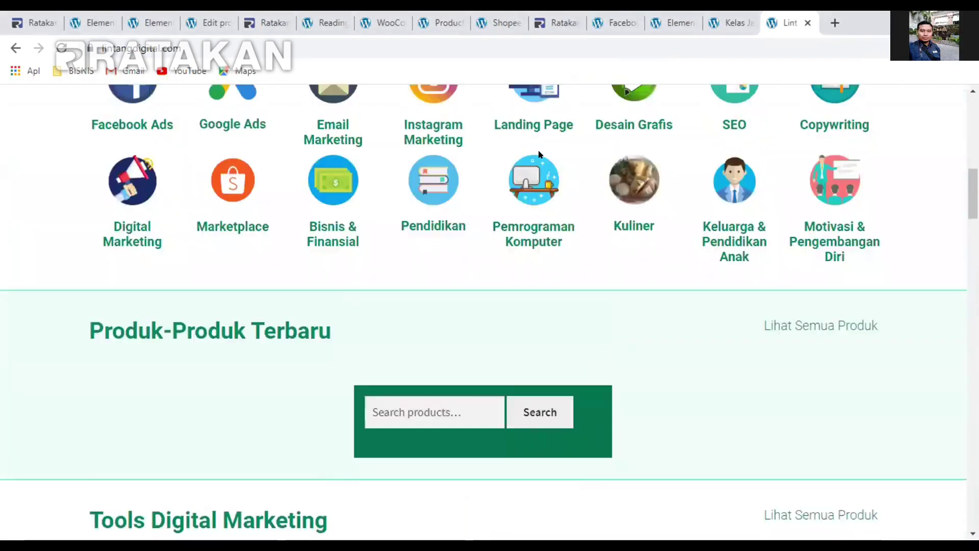
{"action": "scroll", "coordinate": [759, 202], "scroll_direction": "down", "scroll_amount": 8}
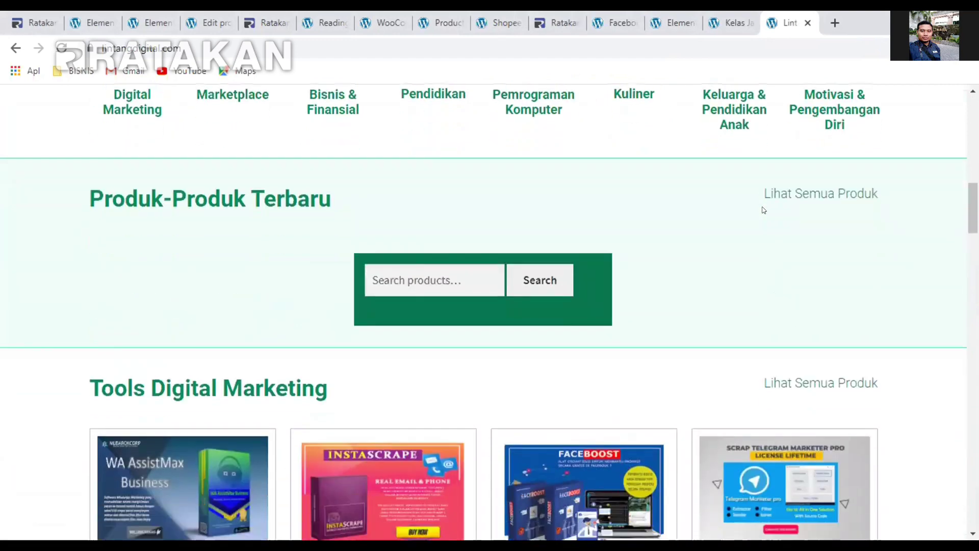
{"action": "scroll", "coordinate": [223, 289], "scroll_direction": "down", "scroll_amount": 4}
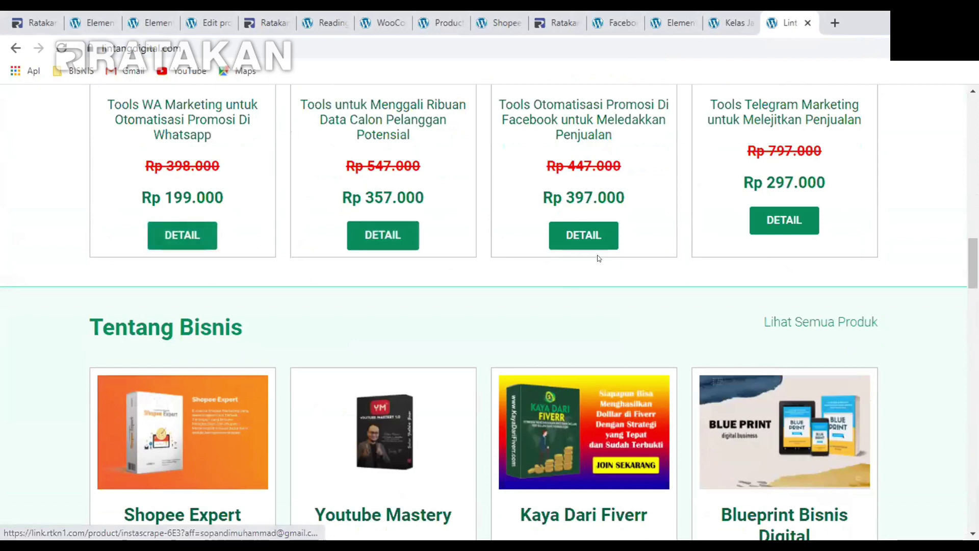
{"action": "scroll", "coordinate": [597, 255], "scroll_direction": "down", "scroll_amount": 20}
{"action": "scroll", "coordinate": [593, 250], "scroll_direction": "down", "scroll_amount": 19}
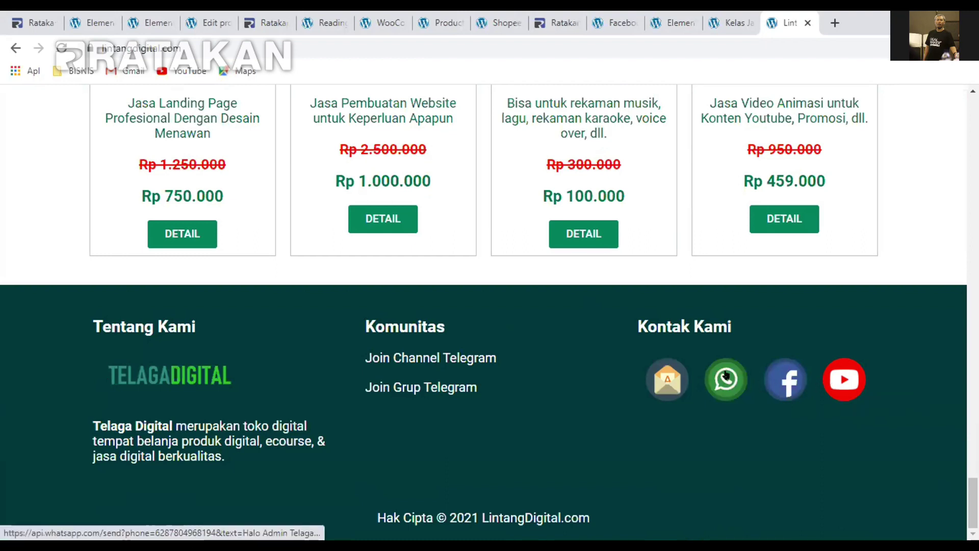
{"action": "scroll", "coordinate": [489, 306], "scroll_direction": "up", "scroll_amount": 1}
{"action": "scroll", "coordinate": [489, 306], "scroll_direction": "up", "scroll_amount": 15}
{"action": "scroll", "coordinate": [489, 306], "scroll_direction": "down", "scroll_amount": 15}
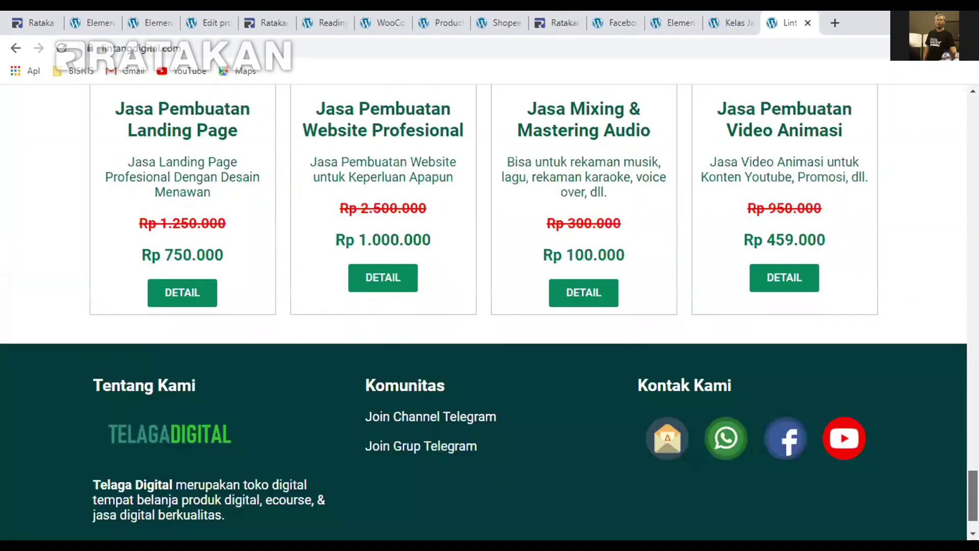
{"action": "scroll", "coordinate": [932, 211], "scroll_direction": "up", "scroll_amount": 10}
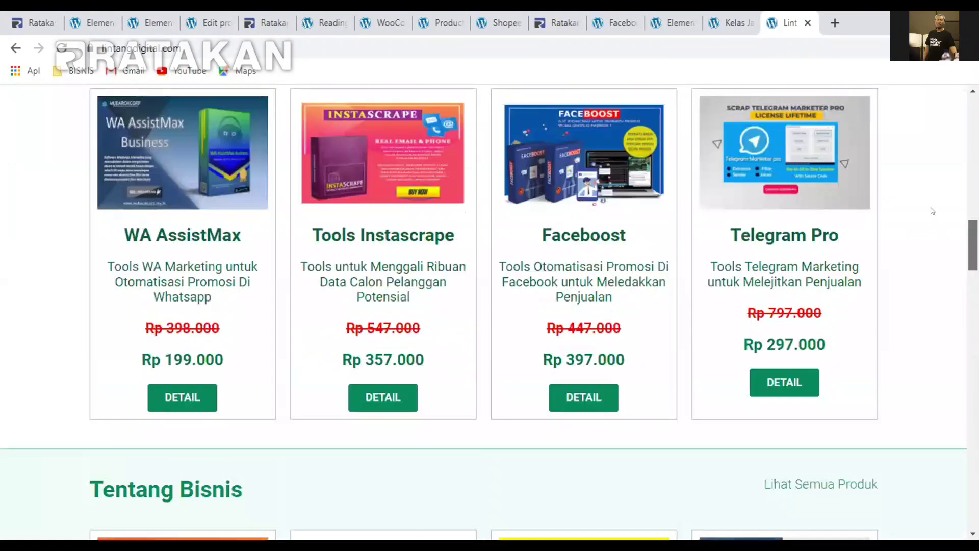
{"action": "scroll", "coordinate": [932, 211], "scroll_direction": "up", "scroll_amount": 15}
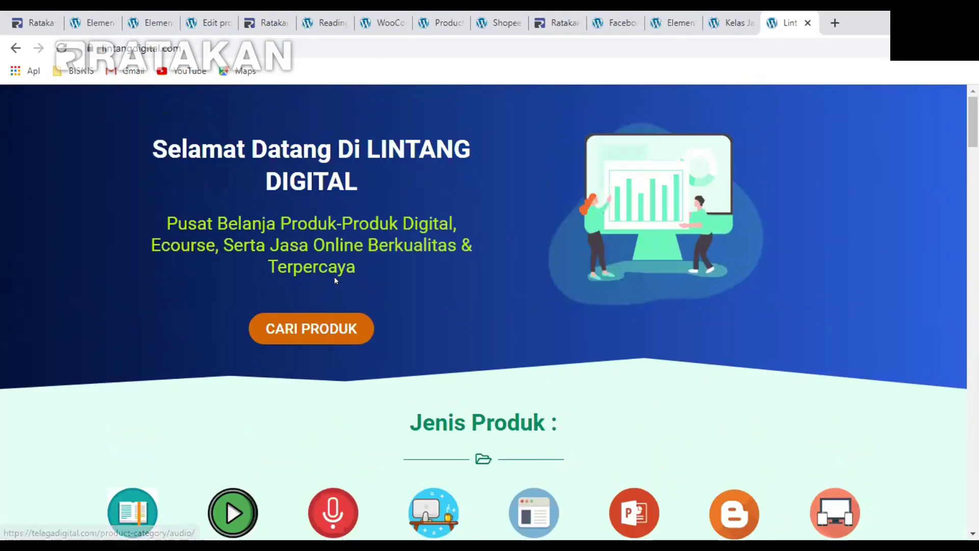
Inspect the product search field in the Produk-Produk Terbaru section and return to the Jenis Produk area
{"action": "scroll", "coordinate": [335, 278], "scroll_direction": "down", "scroll_amount": 12}
{"action": "left_click", "coordinate": [453, 280]}
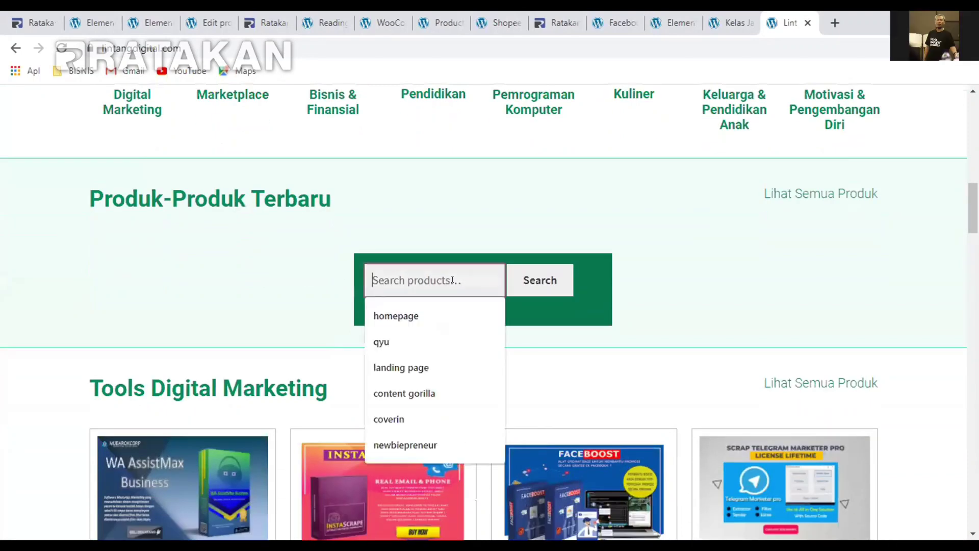
{"action": "left_click", "coordinate": [826, 278]}
{"action": "scroll", "coordinate": [785, 280], "scroll_direction": "down", "scroll_amount": 3}
{"action": "scroll", "coordinate": [787, 280], "scroll_direction": "up", "scroll_amount": 3}
{"action": "scroll", "coordinate": [787, 281], "scroll_direction": "up", "scroll_amount": 10}
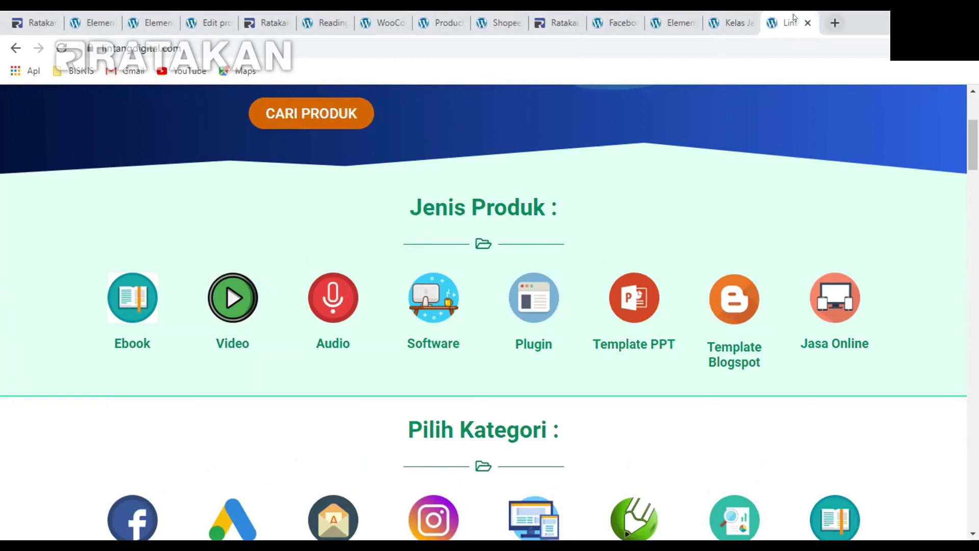
{"action": "left_click", "coordinate": [729, 22]}
{"action": "left_click", "coordinate": [706, 41]}
{"action": "type", "text": "https://www.manypixels.co/gallery"}
{"action": "key", "text": "Return"}
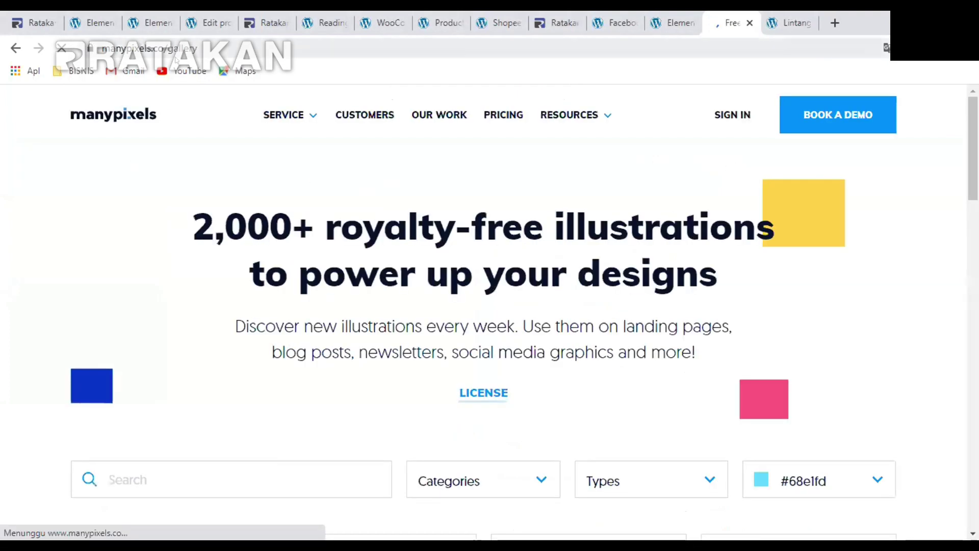
{"action": "scroll", "coordinate": [363, 154], "scroll_direction": "down", "scroll_amount": 8}
{"action": "scroll", "coordinate": [394, 219], "scroll_direction": "up", "scroll_amount": 3}
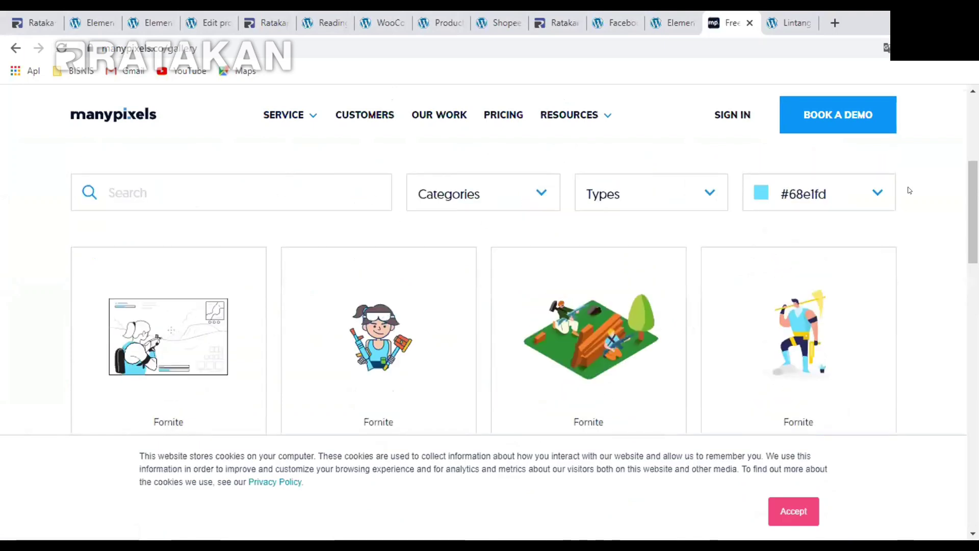
{"action": "left_click", "coordinate": [636, 186]}
{"action": "left_click", "coordinate": [592, 275]}
{"action": "left_click", "coordinate": [591, 273]}
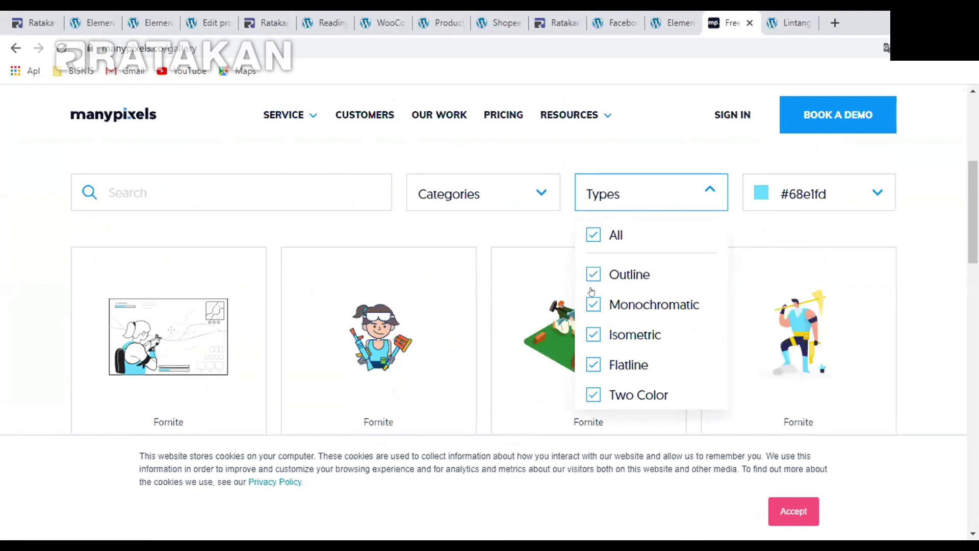
{"action": "left_click", "coordinate": [612, 474]}
Filter the illustrations to the Monochromatic type only, excluding Outline, Isometric, Flatline and Two Color
{"action": "left_click", "coordinate": [670, 192]}
{"action": "left_click", "coordinate": [592, 274]}
{"action": "left_click", "coordinate": [591, 334]}
{"action": "left_click", "coordinate": [591, 364]}
{"action": "left_click", "coordinate": [592, 394]}
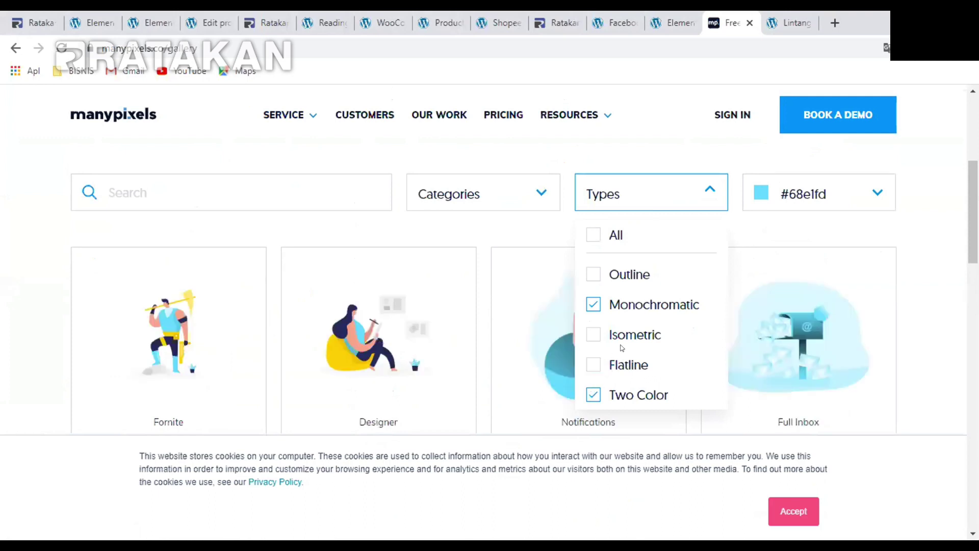
{"action": "left_click", "coordinate": [0, 269]}
{"action": "scroll", "coordinate": [749, 230], "scroll_direction": "down", "scroll_amount": 1}
{"action": "scroll", "coordinate": [750, 233], "scroll_direction": "up", "scroll_amount": 2}
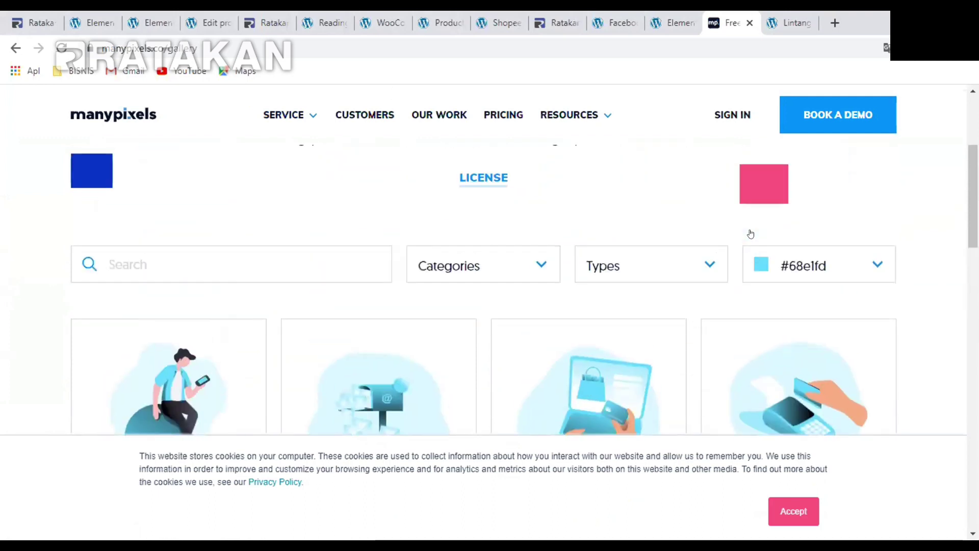
Change the illustrations' colour to the green #68fc8a
{"action": "left_click", "coordinate": [763, 266]}
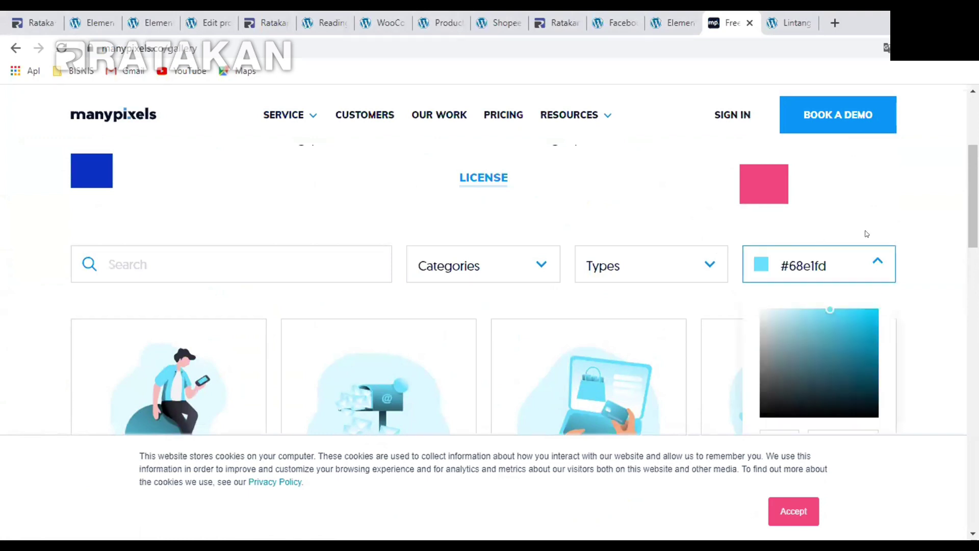
{"action": "scroll", "coordinate": [866, 234], "scroll_direction": "down", "scroll_amount": 1}
{"action": "left_click", "coordinate": [760, 184]}
{"action": "scroll", "coordinate": [820, 348], "scroll_direction": "down", "scroll_amount": 1}
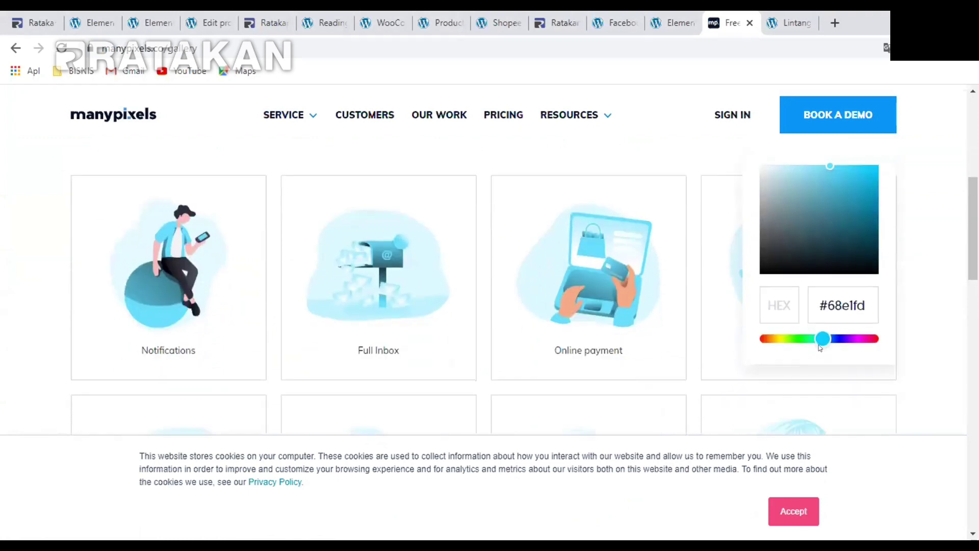
{"action": "left_click", "coordinate": [804, 338]}
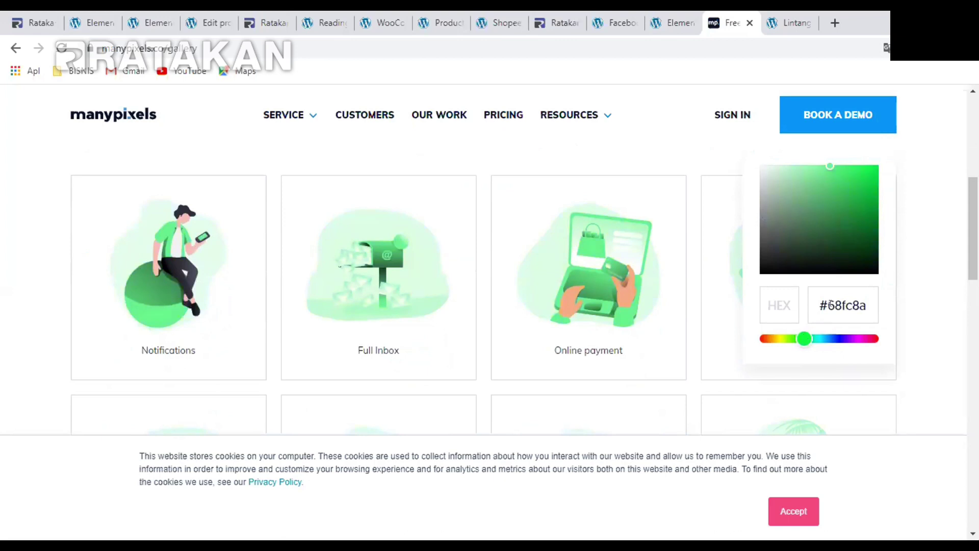
Darken the illustrations' colour to the green #128f58
{"action": "left_click", "coordinate": [864, 211]}
{"action": "left_click_drag", "start_coordinate": [807, 338], "coordinate": [812, 338]}
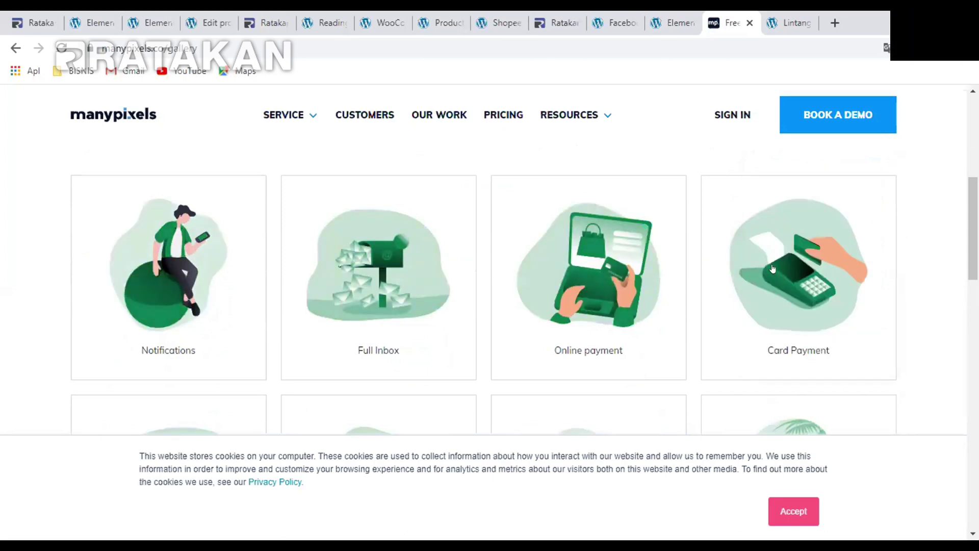
{"action": "scroll", "coordinate": [863, 278], "scroll_direction": "down", "scroll_amount": 1}
{"action": "scroll", "coordinate": [160, 278], "scroll_direction": "up", "scroll_amount": 4}
{"action": "scroll", "coordinate": [198, 318], "scroll_direction": "down", "scroll_amount": 1}
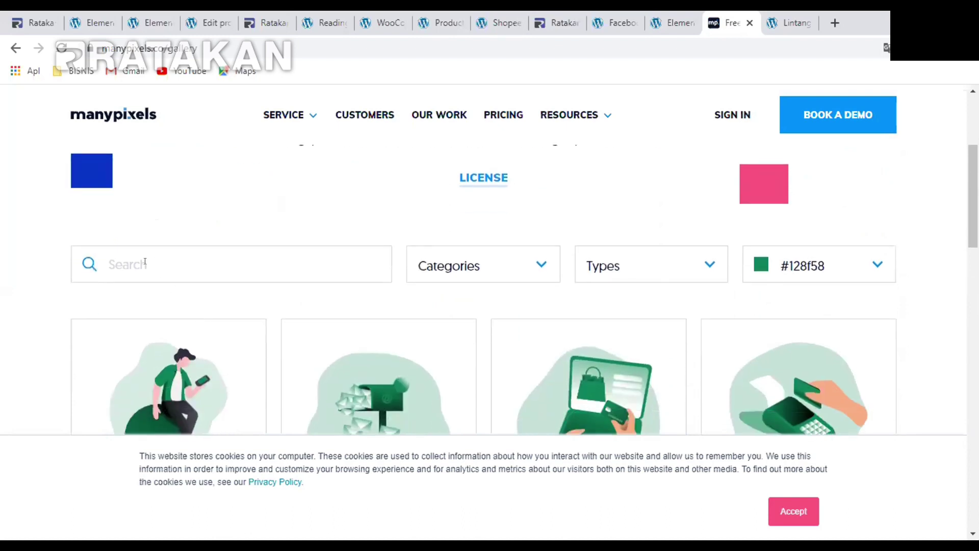
Search the gallery for "computer" and look over the illustrations found
{"action": "left_click", "coordinate": [141, 259]}
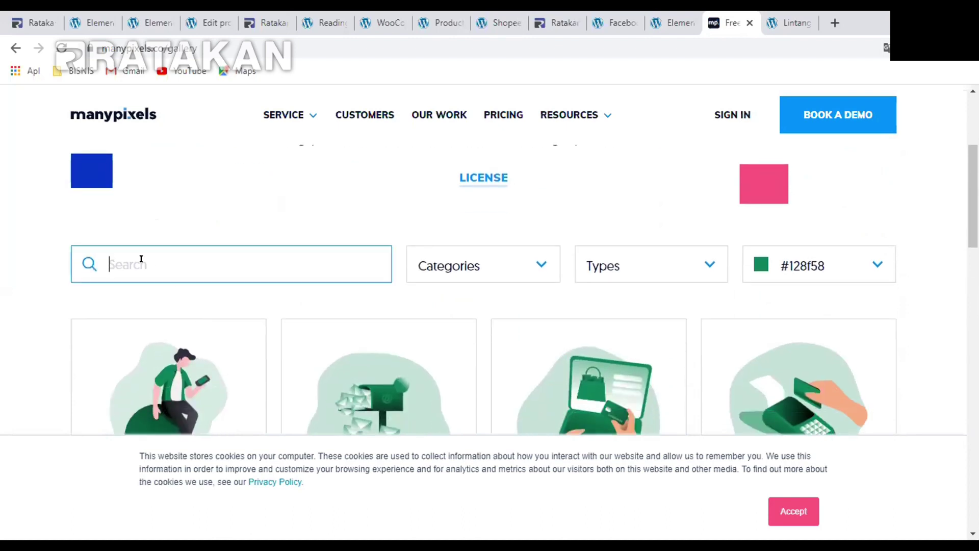
{"action": "type", "text": "computer"}
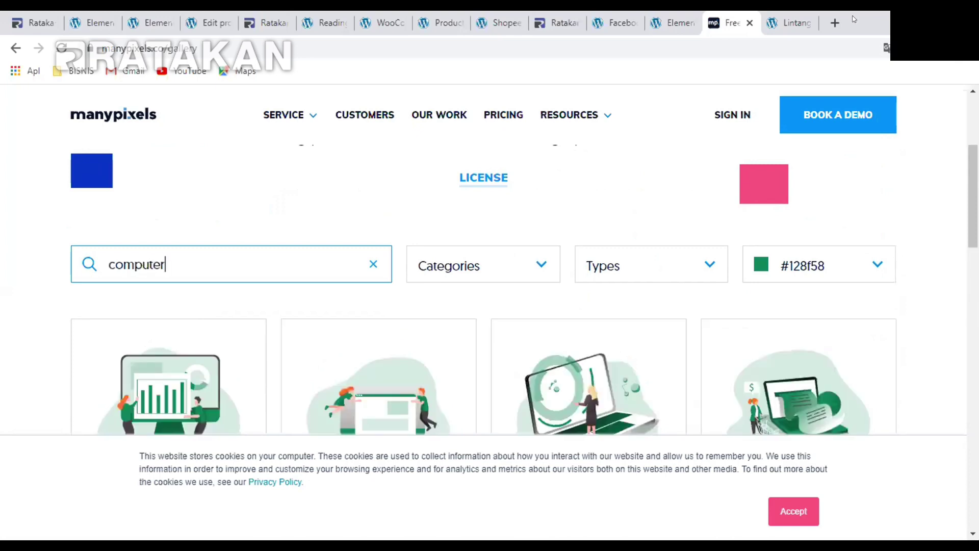
{"action": "scroll", "coordinate": [601, 381], "scroll_direction": "down", "scroll_amount": 3}
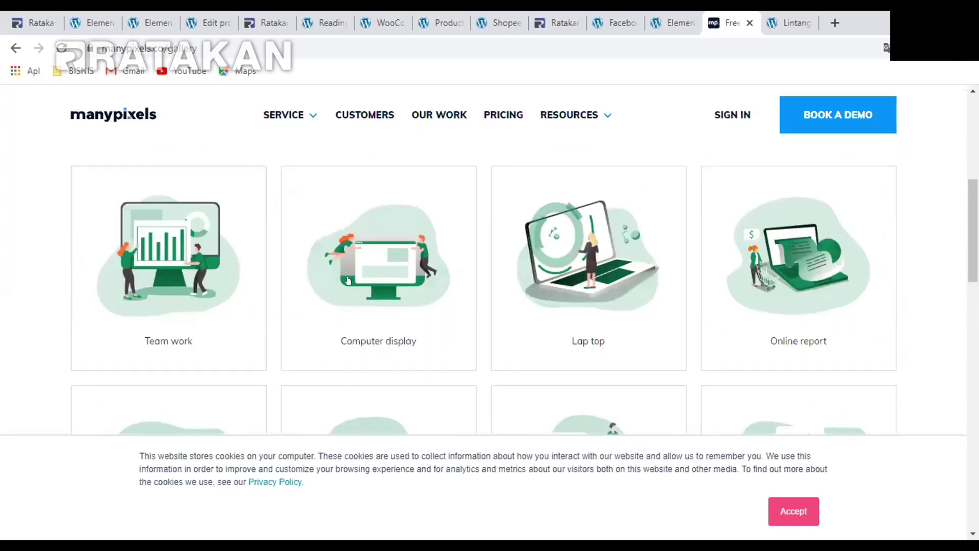
{"action": "scroll", "coordinate": [429, 265], "scroll_direction": "down", "scroll_amount": 2}
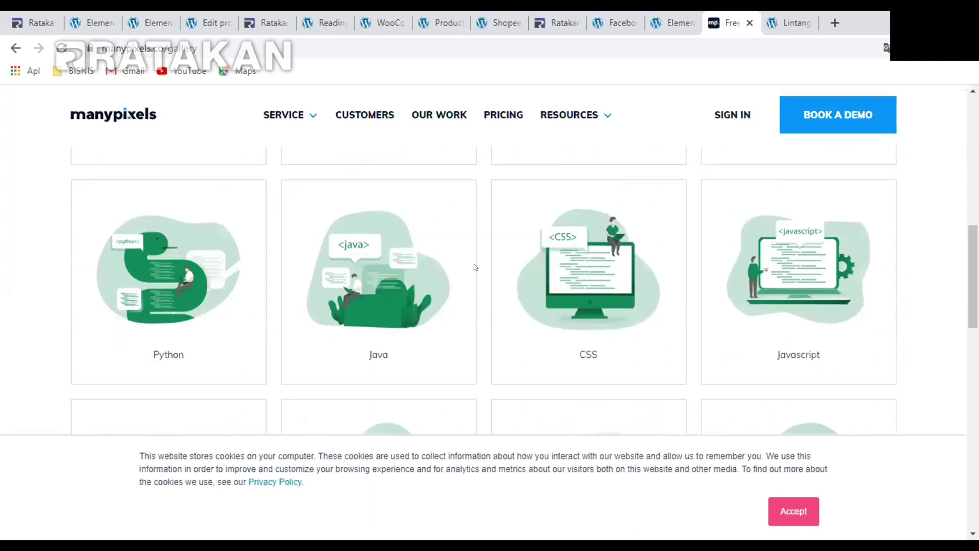
{"action": "scroll", "coordinate": [316, 258], "scroll_direction": "up", "scroll_amount": 6}
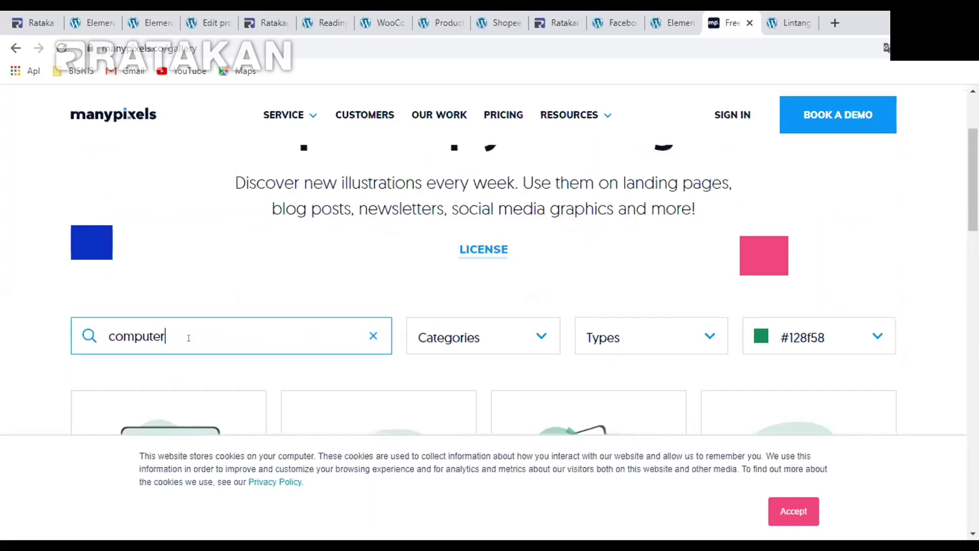
{"action": "left_click_drag", "start_coordinate": [190, 338], "coordinate": [106, 319]}
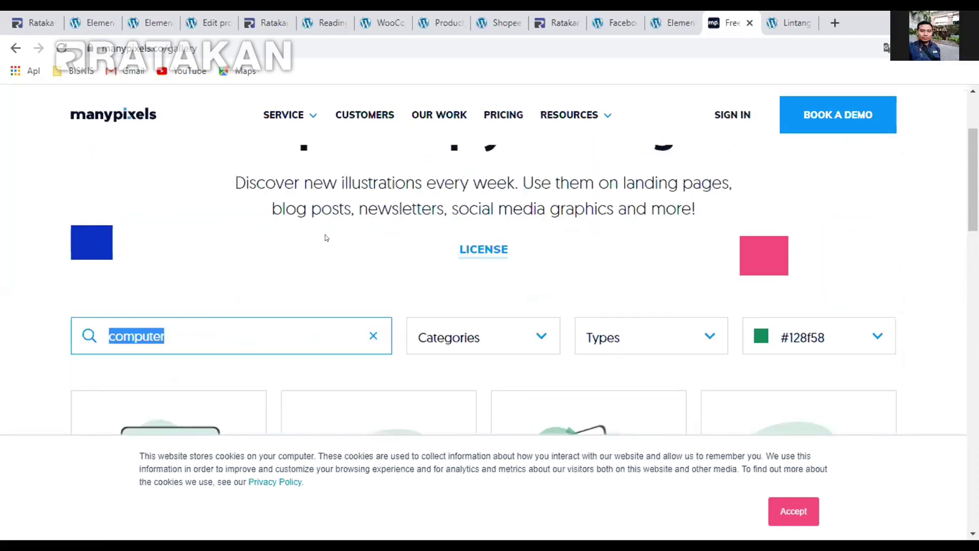
{"action": "scroll", "coordinate": [201, 220], "scroll_direction": "down", "scroll_amount": 3}
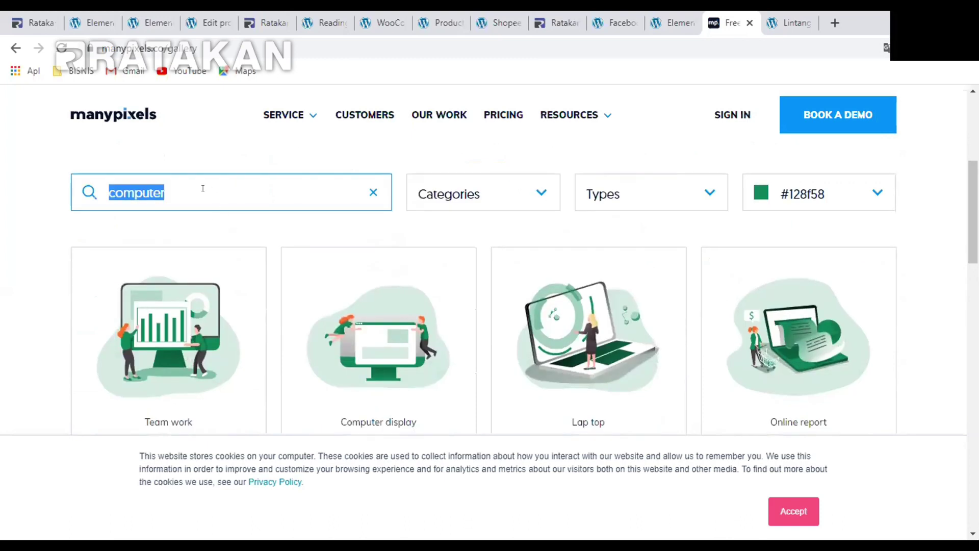
{"action": "type", "text": "sel"}
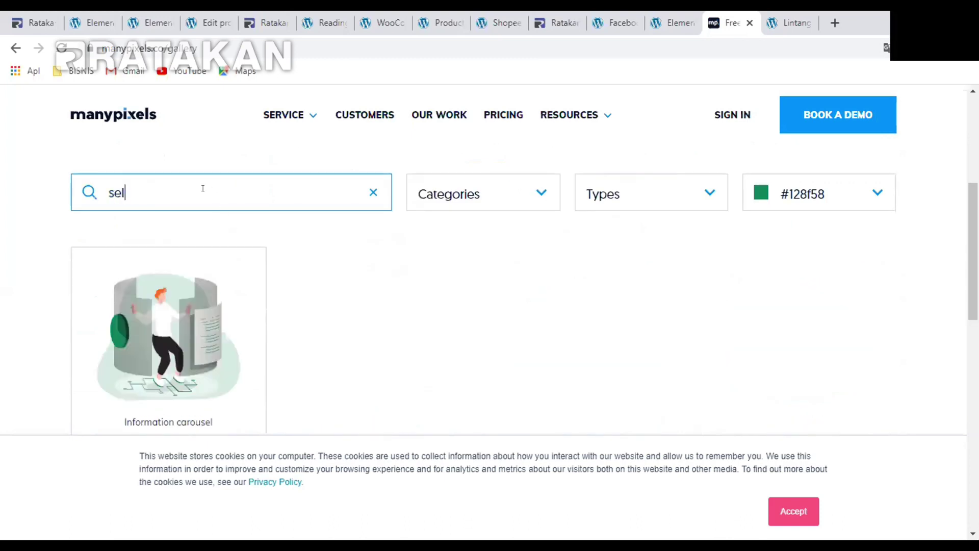
{"action": "key", "text": "BackSpace"}
{"action": "key", "text": "BackSpace"}
{"action": "key", "text": "BackSpace"}
Search the gallery for "money" and look over the illustrations found
{"action": "type", "text": "money"}
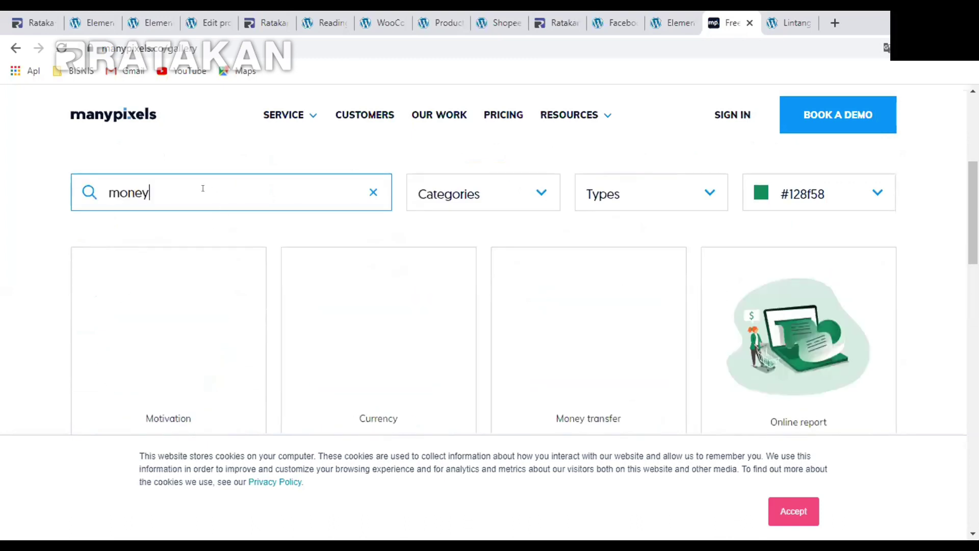
{"action": "scroll", "coordinate": [338, 339], "scroll_direction": "down", "scroll_amount": 1}
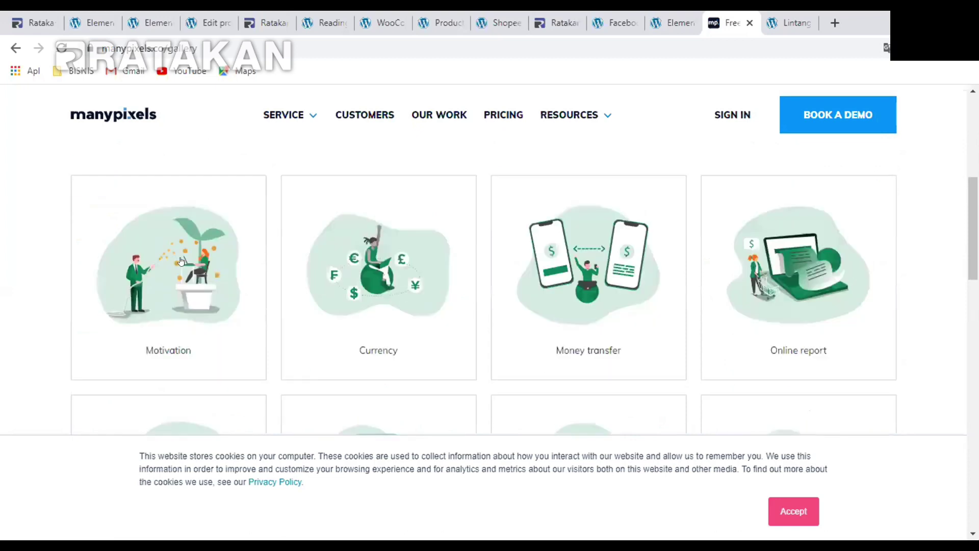
{"action": "scroll", "coordinate": [435, 282], "scroll_direction": "down", "scroll_amount": 2}
{"action": "scroll", "coordinate": [400, 273], "scroll_direction": "up", "scroll_amount": 1}
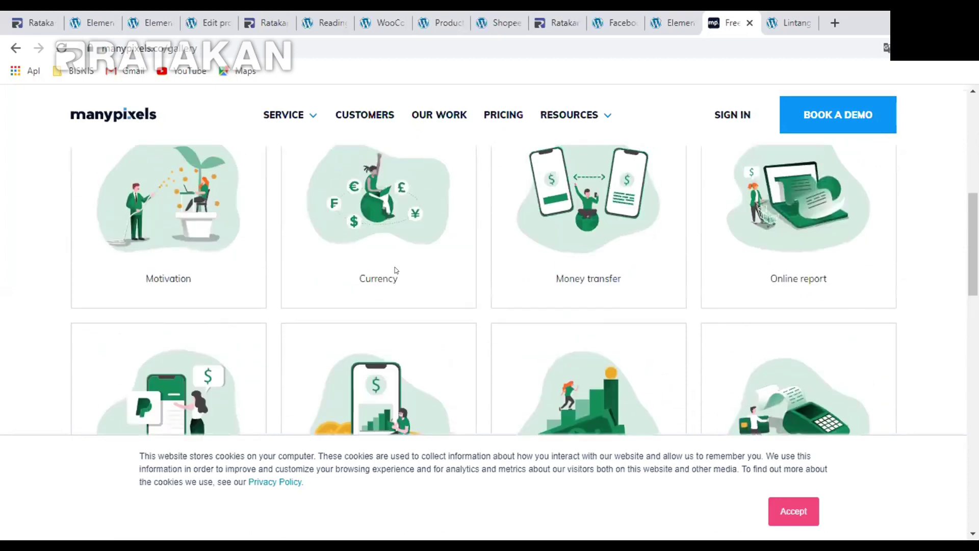
{"action": "scroll", "coordinate": [357, 271], "scroll_direction": "down", "scroll_amount": 2}
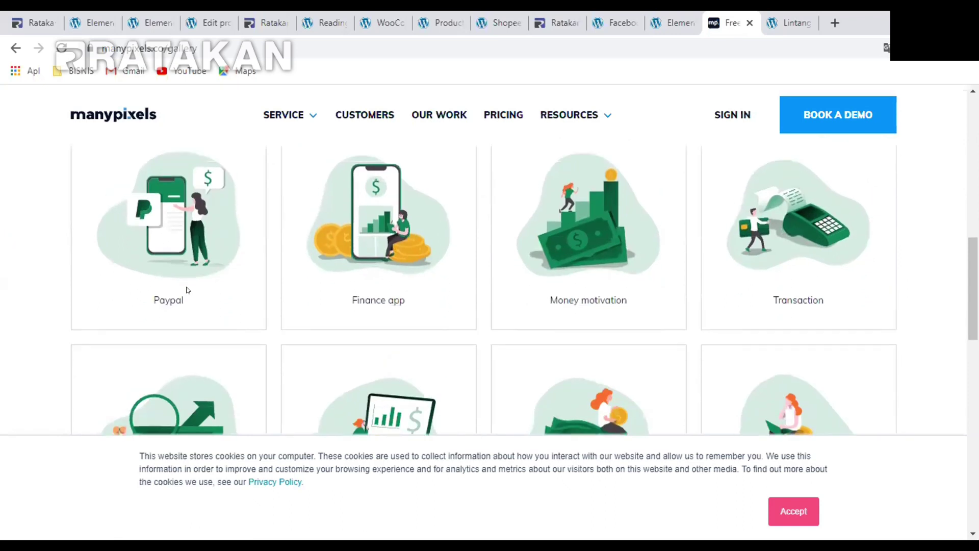
{"action": "scroll", "coordinate": [192, 280], "scroll_direction": "up", "scroll_amount": 5}
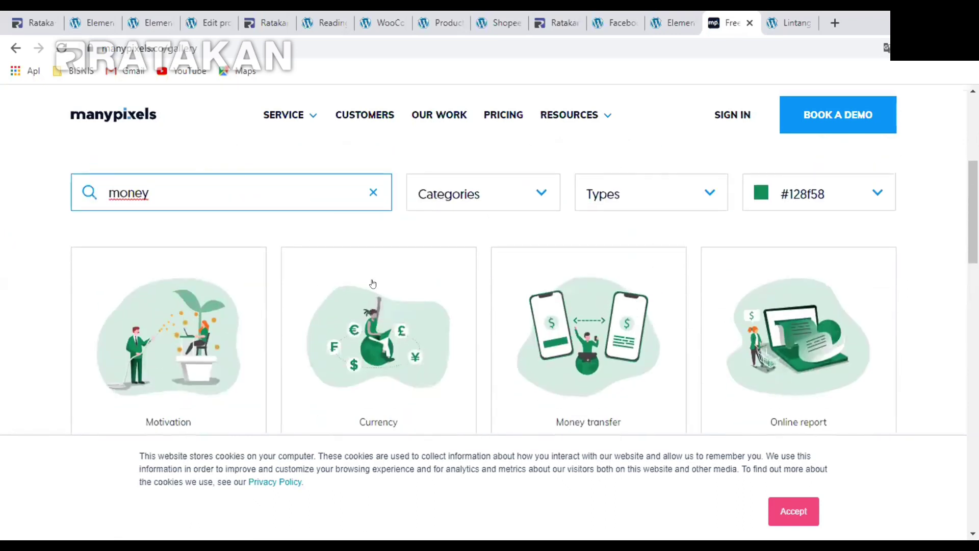
{"action": "scroll", "coordinate": [614, 325], "scroll_direction": "down", "scroll_amount": 1}
{"action": "scroll", "coordinate": [770, 264], "scroll_direction": "down", "scroll_amount": 2}
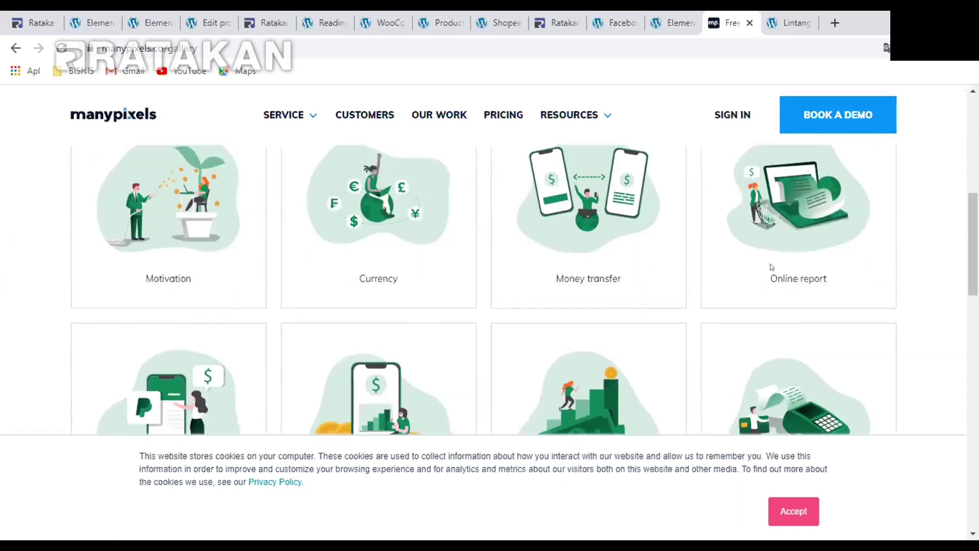
Download the Finance app illustration as a PNG, open the downloaded file, and close the illustration's preview
{"action": "scroll", "coordinate": [417, 304], "scroll_direction": "down", "scroll_amount": 1}
{"action": "left_click", "coordinate": [417, 305]}
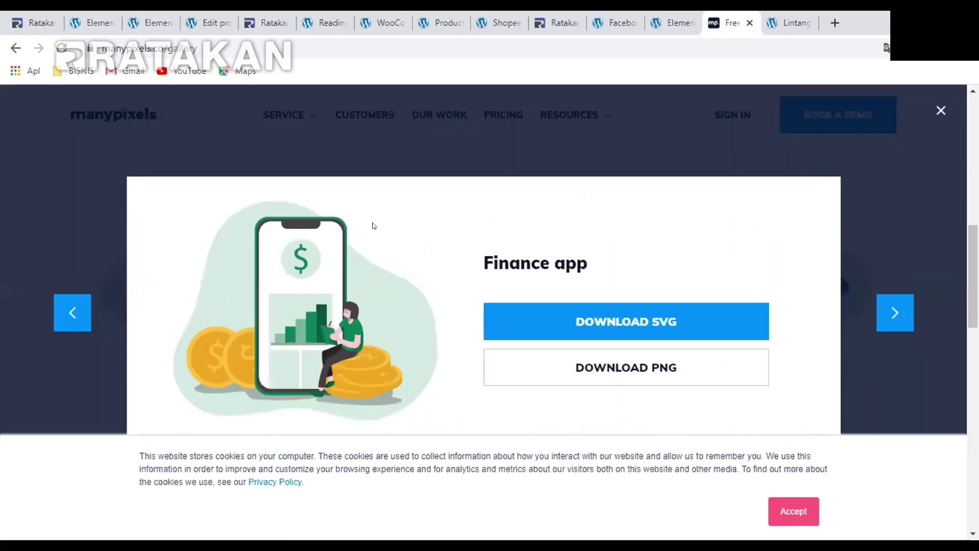
{"action": "scroll", "coordinate": [507, 317], "scroll_direction": "down", "scroll_amount": 3}
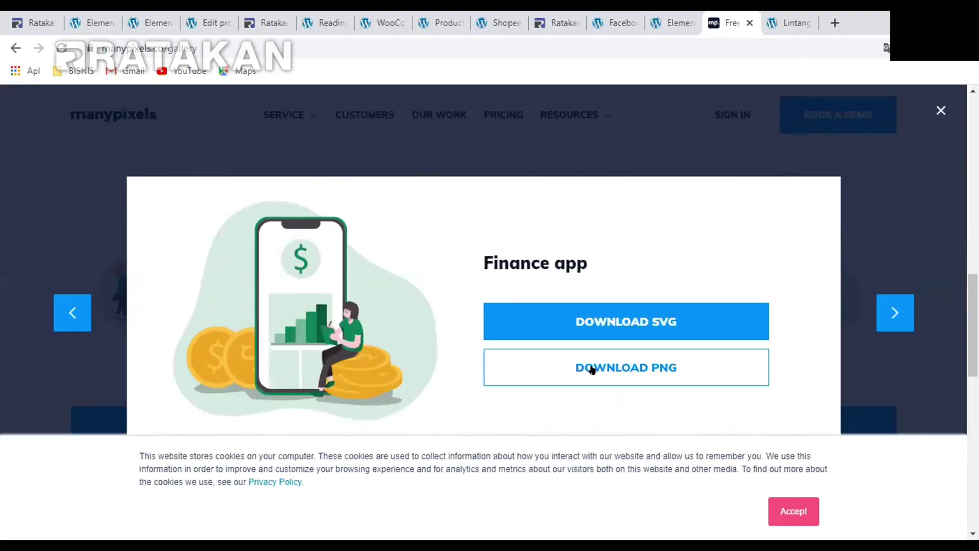
{"action": "left_click", "coordinate": [592, 368]}
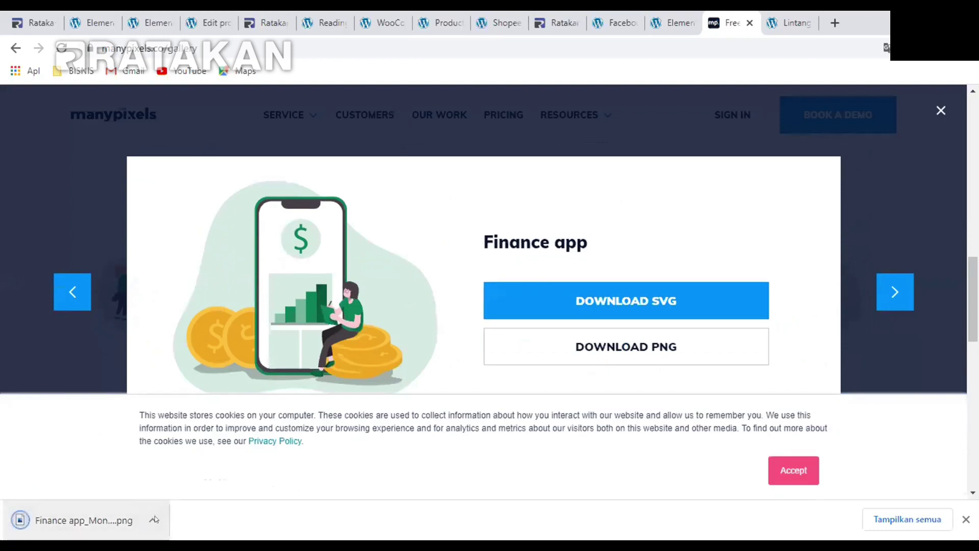
{"action": "left_click", "coordinate": [107, 518]}
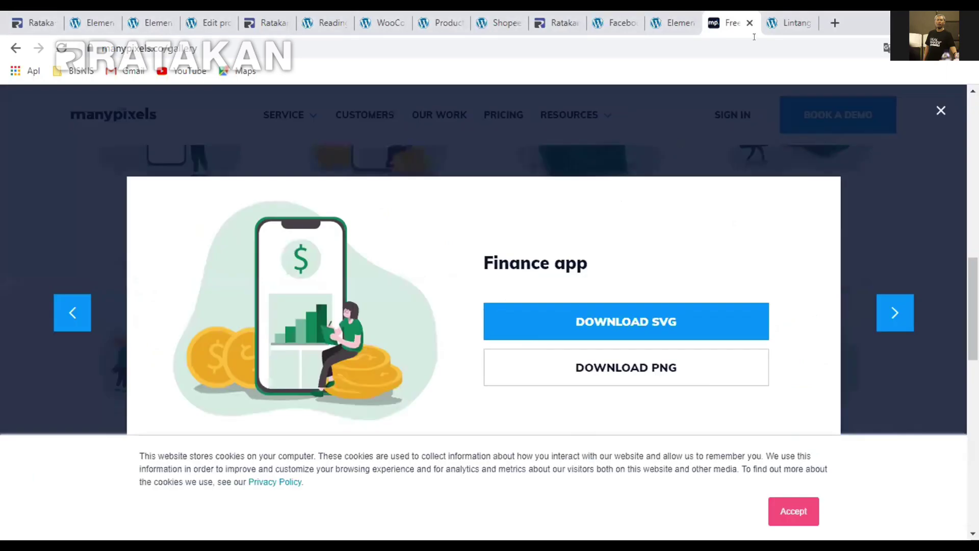
{"action": "key", "text": "Escape"}
Look at the Lintang Digital example page again and return to the ManyPixels gallery
{"action": "left_click", "coordinate": [790, 22]}
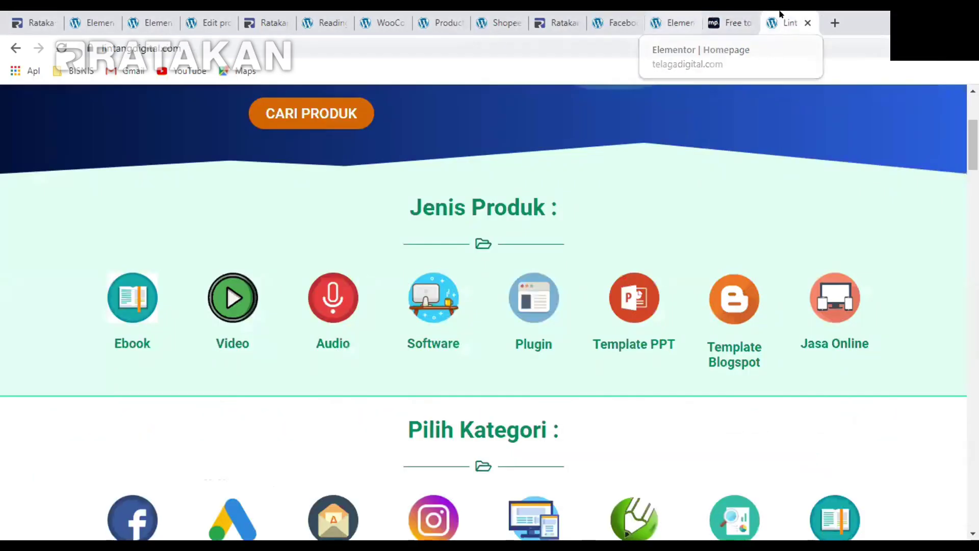
{"action": "left_click", "coordinate": [728, 16]}
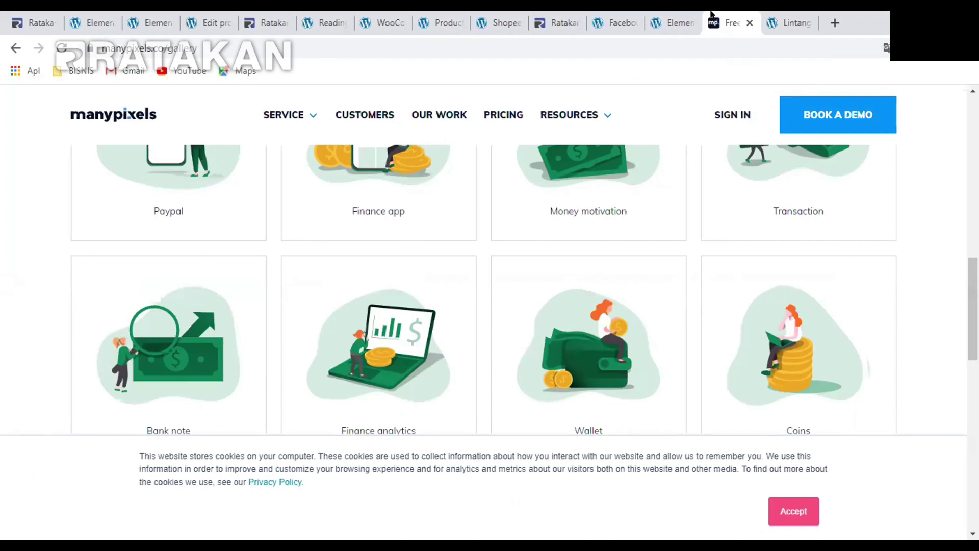
{"action": "key", "text": "ctrl+Tab"}
{"action": "left_click", "coordinate": [738, 19]}
{"action": "left_click", "coordinate": [722, 45]}
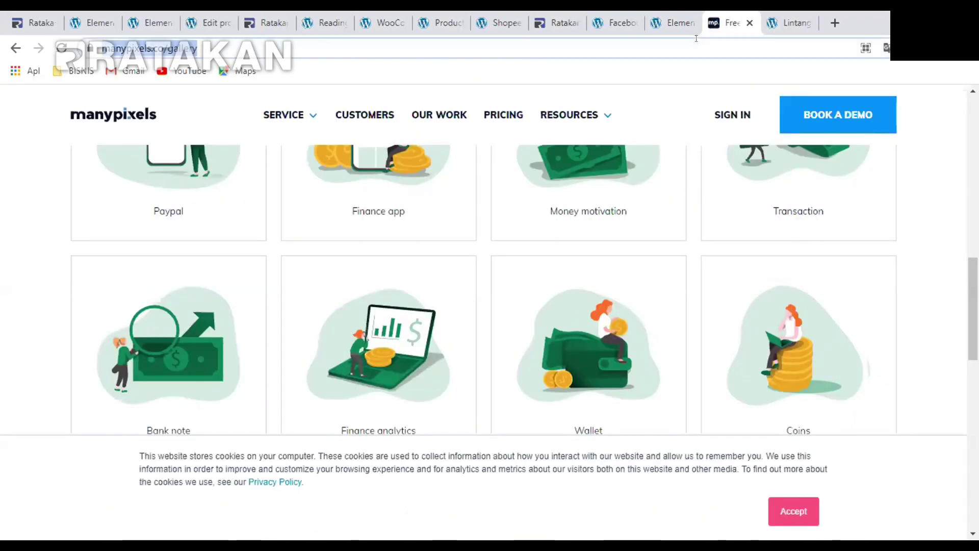
Search the web for "undraw" in a new browser tab
{"action": "left_click", "coordinate": [827, 13]}
{"action": "type", "text": "drw"}
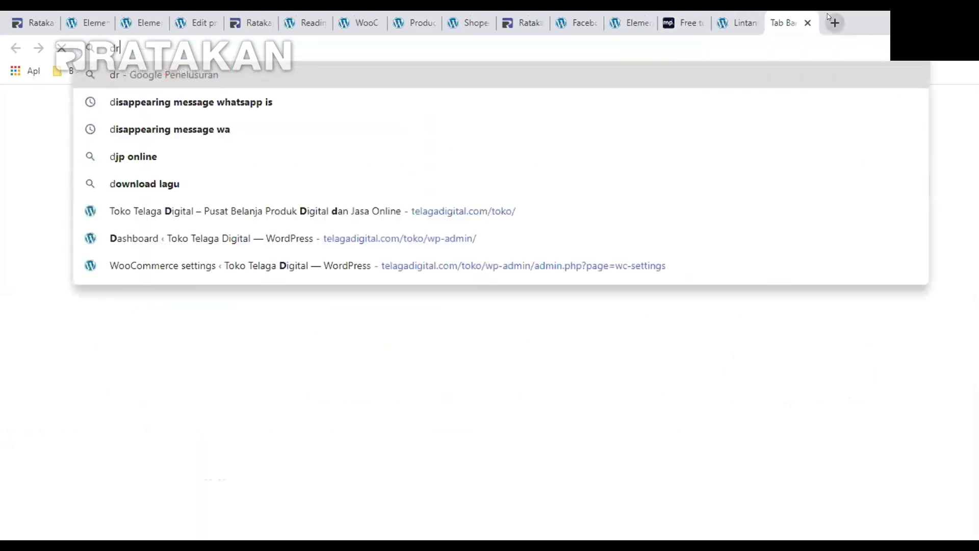
{"action": "key", "text": "BackSpace"}
{"action": "type", "text": "a"}
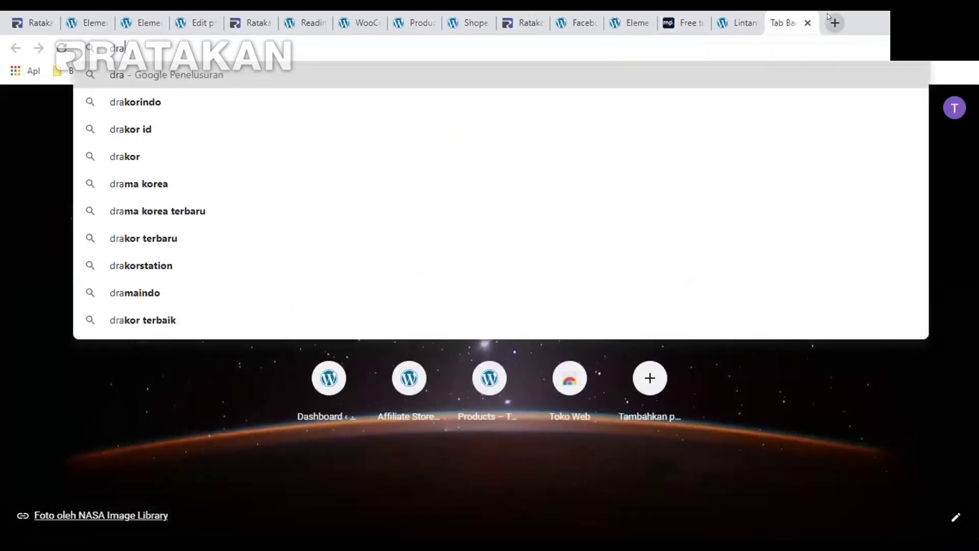
{"action": "key", "text": "BackSpace"}
{"action": "key", "text": "BackSpace"}
{"action": "key", "text": "BackSpace"}
{"action": "type", "text": "un"}
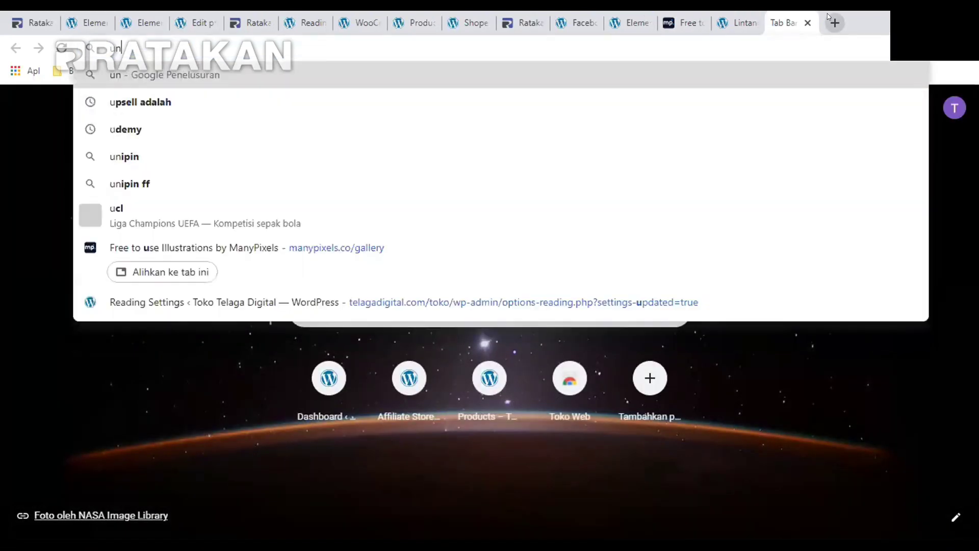
{"action": "type", "text": "draw"}
{"action": "key", "text": "Return"}
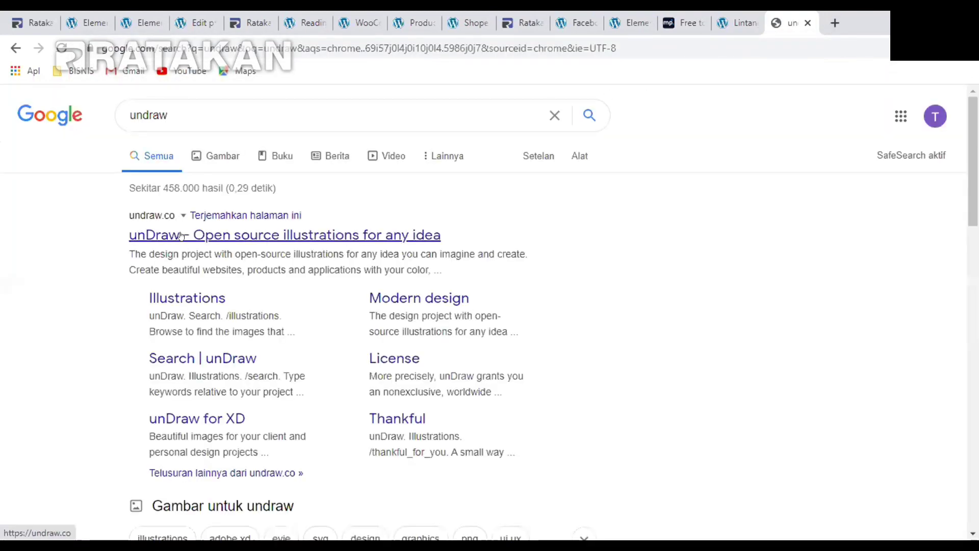
Open the unDraw site's illustrations page and look over its first illustrations
{"action": "left_click", "coordinate": [186, 235]}
{"action": "scroll", "coordinate": [530, 271], "scroll_direction": "down", "scroll_amount": 5}
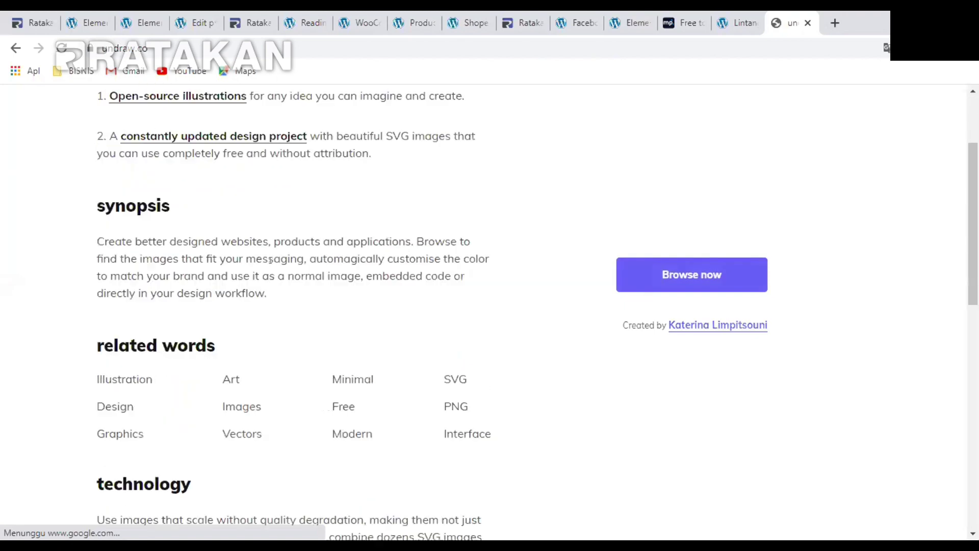
{"action": "scroll", "coordinate": [683, 278], "scroll_direction": "up", "scroll_amount": 5}
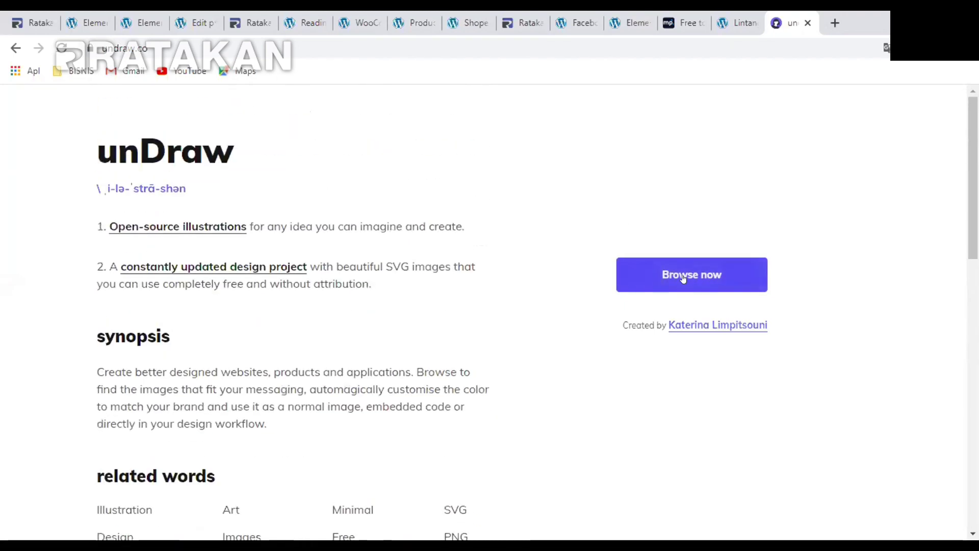
{"action": "left_click", "coordinate": [658, 278]}
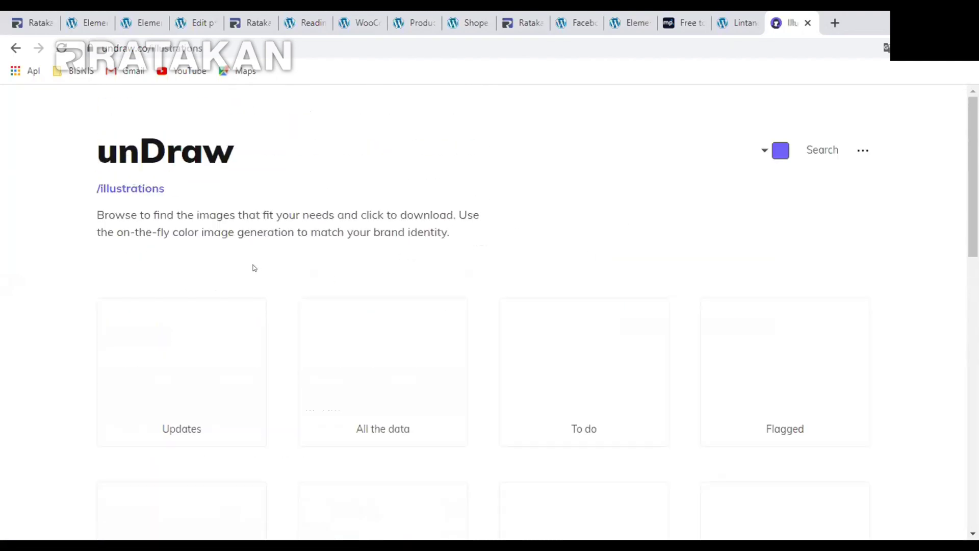
{"action": "scroll", "coordinate": [431, 236], "scroll_direction": "down", "scroll_amount": 3}
{"action": "scroll", "coordinate": [804, 229], "scroll_direction": "up", "scroll_amount": 3}
{"action": "scroll", "coordinate": [795, 204], "scroll_direction": "down", "scroll_amount": 3}
{"action": "scroll", "coordinate": [772, 121], "scroll_direction": "up", "scroll_amount": 3}
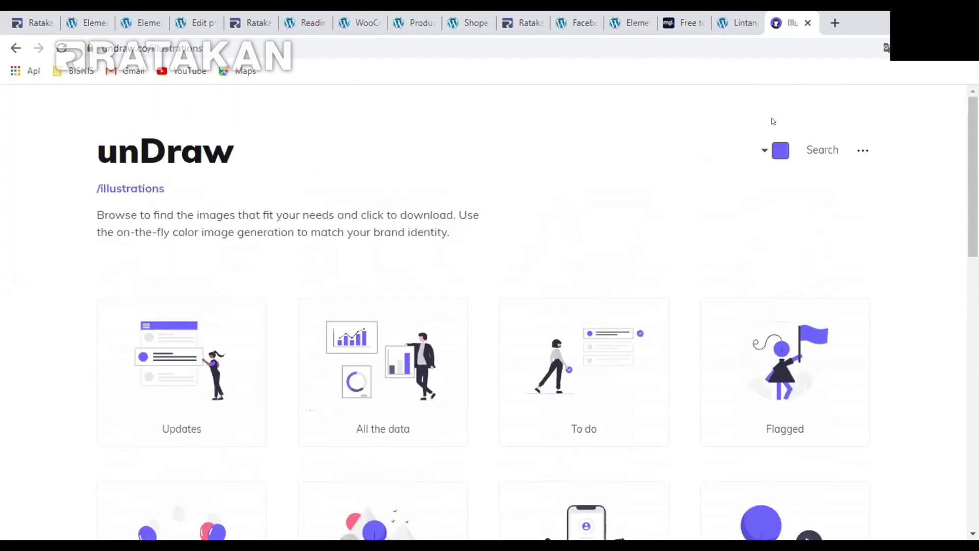
Change the unDraw illustrations' colour to the turquoise #63FFD4 and check the recoloured illustrations
{"action": "left_click", "coordinate": [781, 160]}
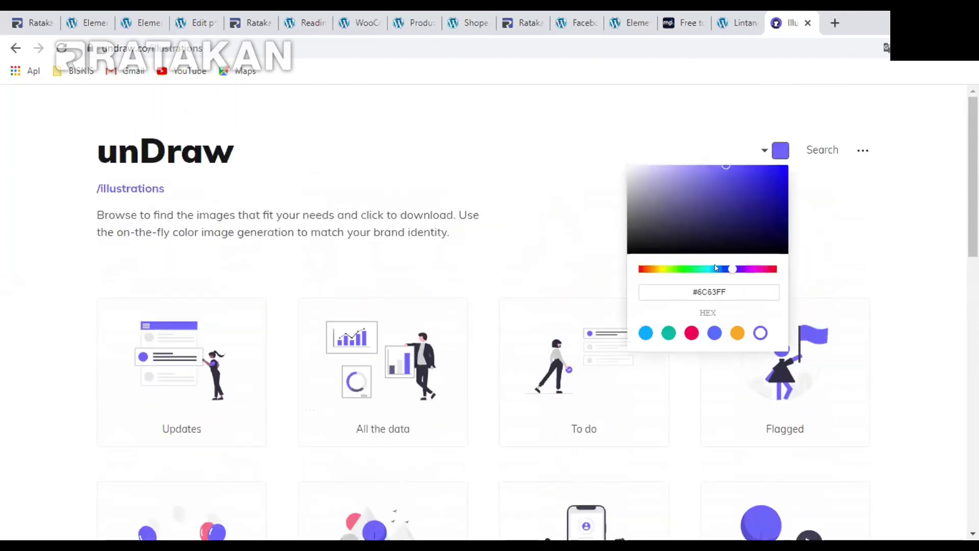
{"action": "left_click", "coordinate": [700, 264]}
{"action": "scroll", "coordinate": [494, 335], "scroll_direction": "down", "scroll_amount": 1}
{"action": "scroll", "coordinate": [494, 335], "scroll_direction": "down", "scroll_amount": 2}
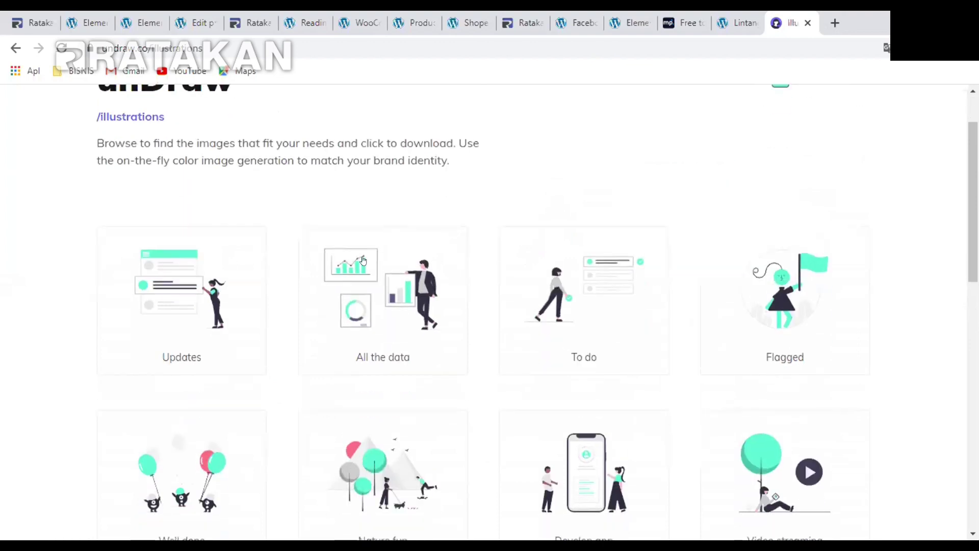
{"action": "scroll", "coordinate": [863, 190], "scroll_direction": "up", "scroll_amount": 3}
Change the unDraw illustrations' colour to a bright green
{"action": "left_click", "coordinate": [780, 153]}
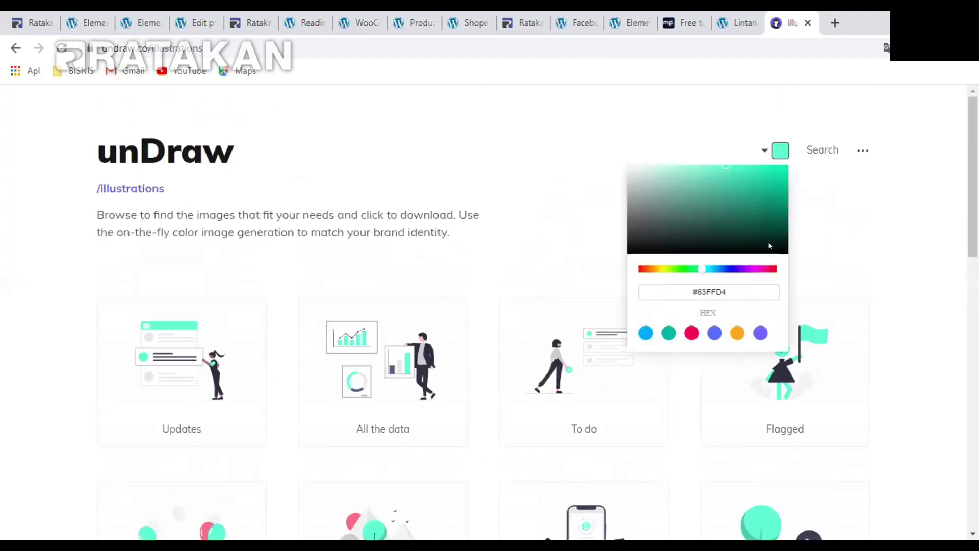
{"action": "left_click", "coordinate": [690, 269]}
{"action": "left_click", "coordinate": [189, 278]}
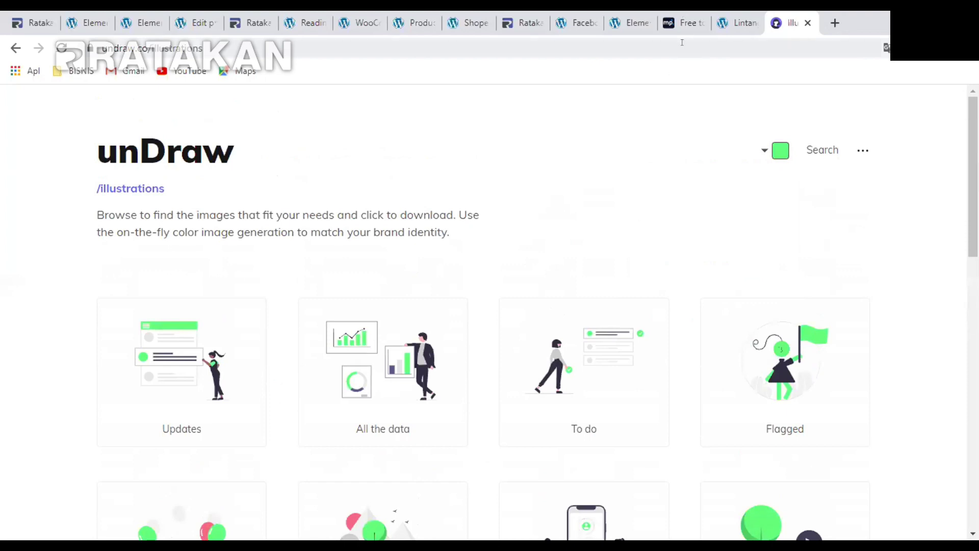
Return to the ManyPixels gallery and look at its search and filter options for the money illustrations
{"action": "left_click", "coordinate": [681, 21]}
{"action": "scroll", "coordinate": [767, 347], "scroll_direction": "up", "scroll_amount": 10}
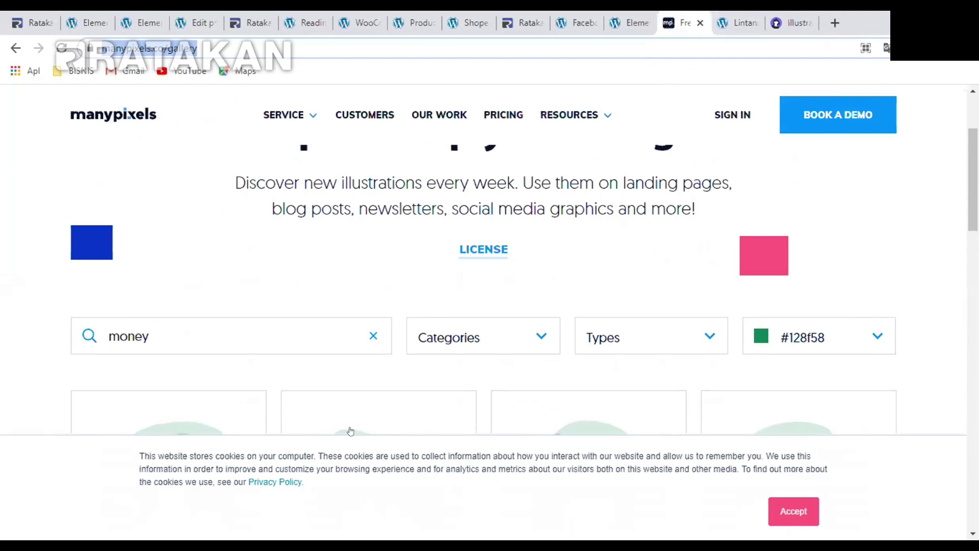
{"action": "left_click", "coordinate": [326, 475]}
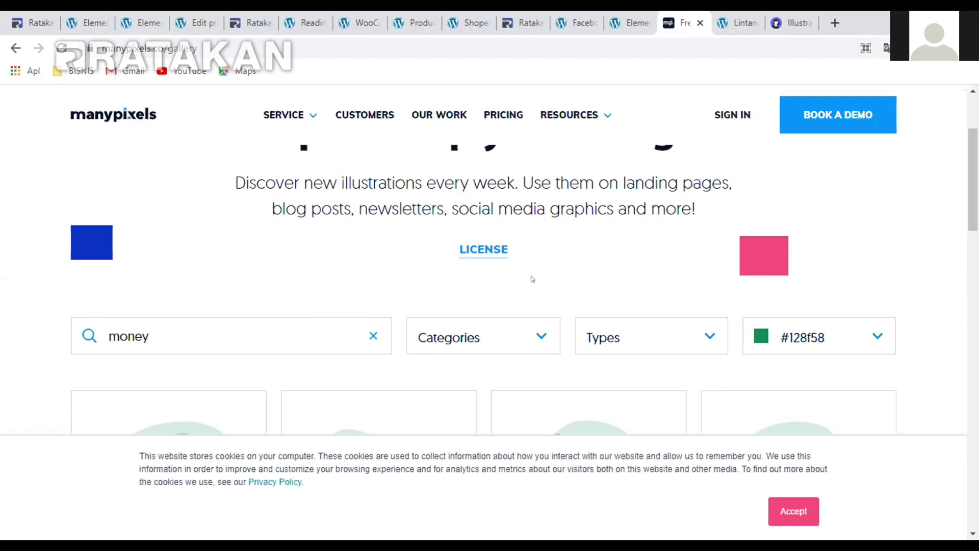
Open the store's edit page for the Shopee Keyword Scraper product and look over its description
{"action": "left_click", "coordinate": [363, 21]}
{"action": "left_click", "coordinate": [306, 22]}
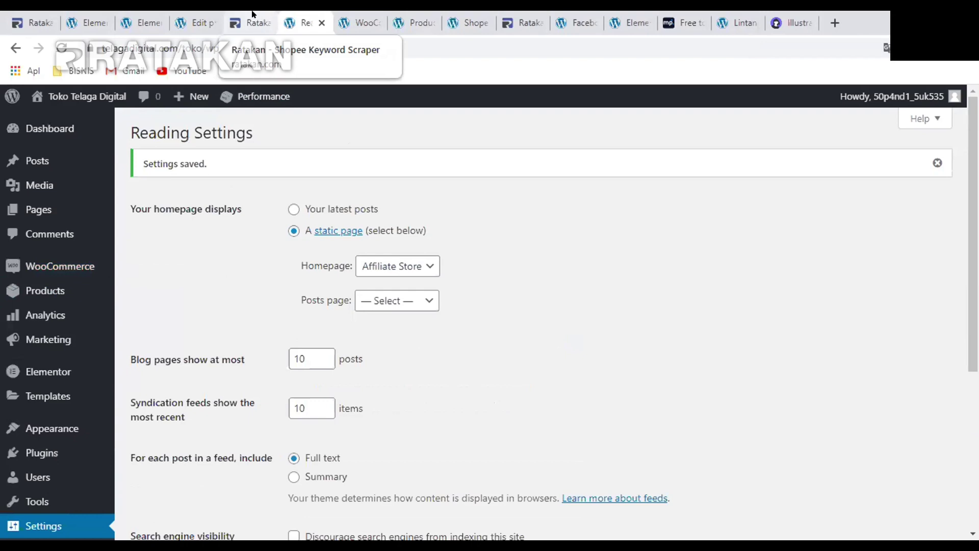
{"action": "left_click", "coordinate": [253, 15]}
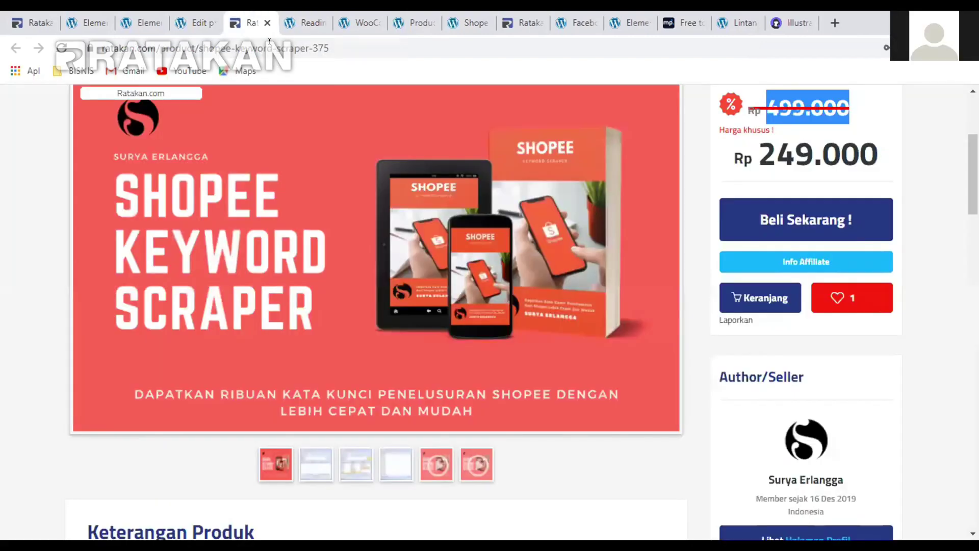
{"action": "left_click", "coordinate": [204, 18]}
{"action": "scroll", "coordinate": [305, 304], "scroll_direction": "down", "scroll_amount": 3}
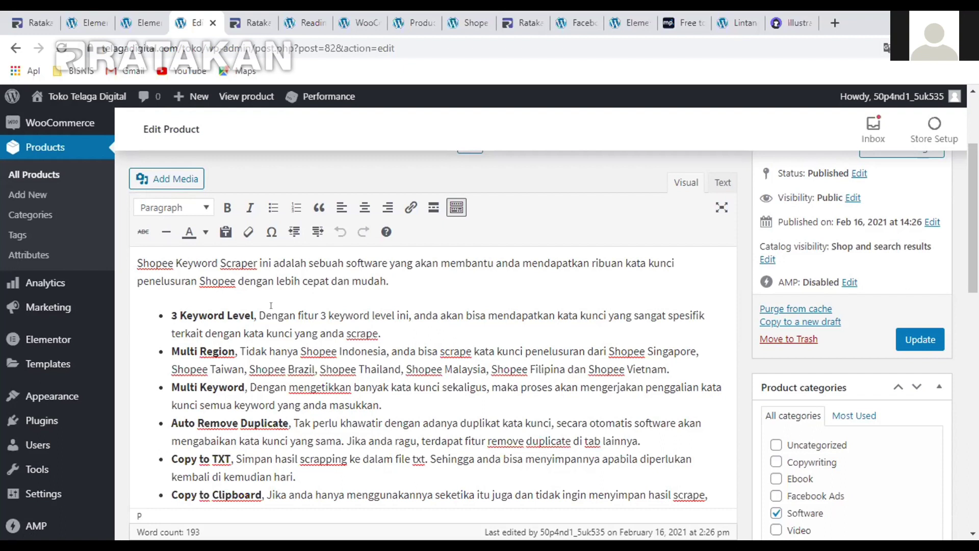
{"action": "left_click", "coordinate": [264, 333]}
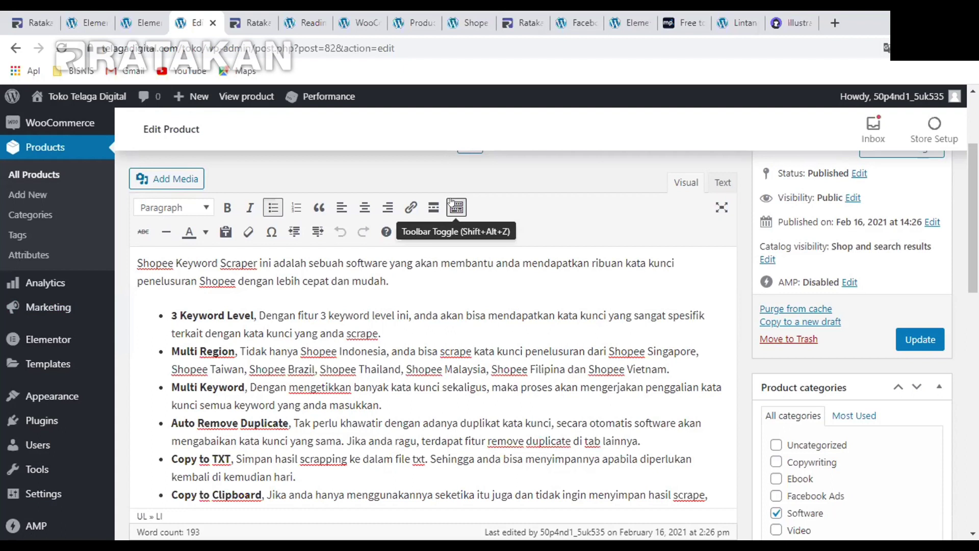
{"action": "left_click", "coordinate": [454, 315]}
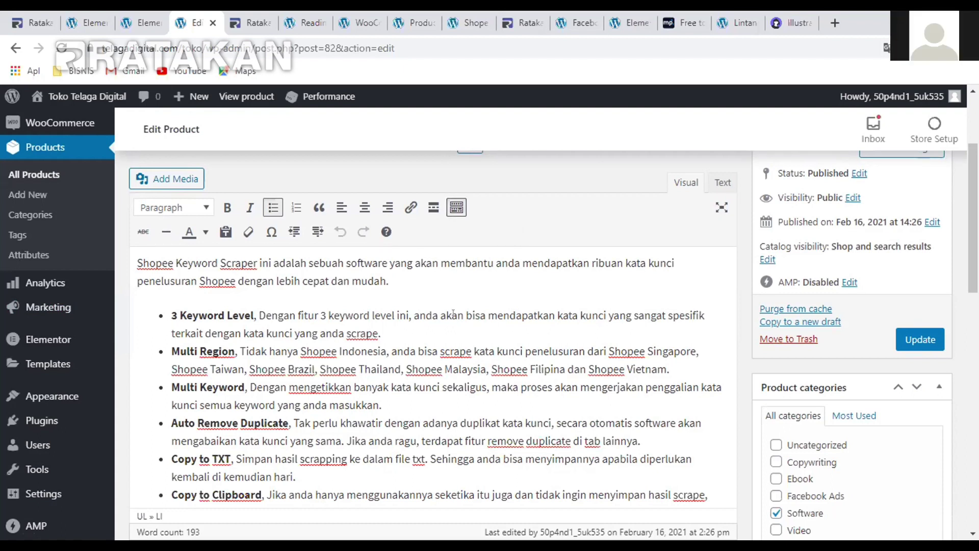
{"action": "scroll", "coordinate": [408, 319], "scroll_direction": "up", "scroll_amount": 1}
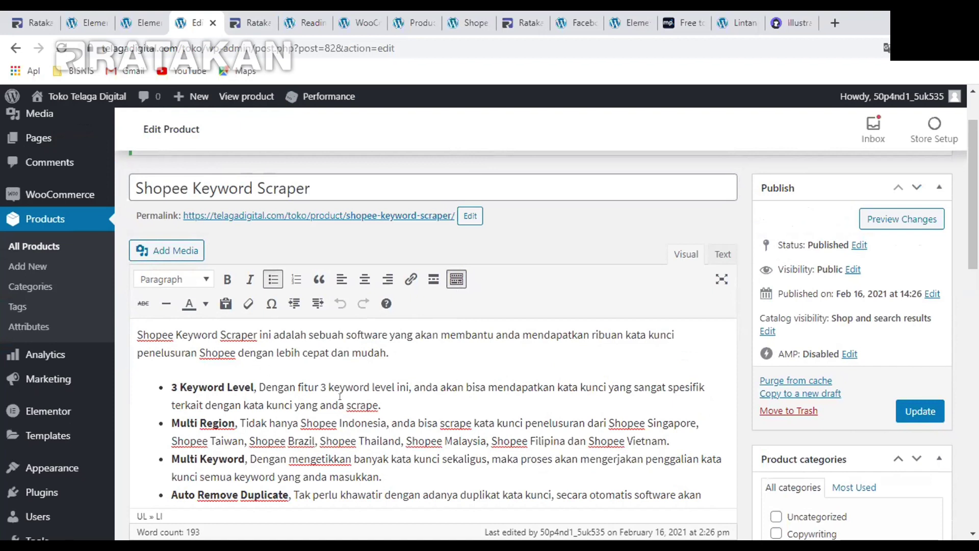
{"action": "left_click", "coordinate": [312, 22]}
{"action": "left_click", "coordinate": [734, 23]}
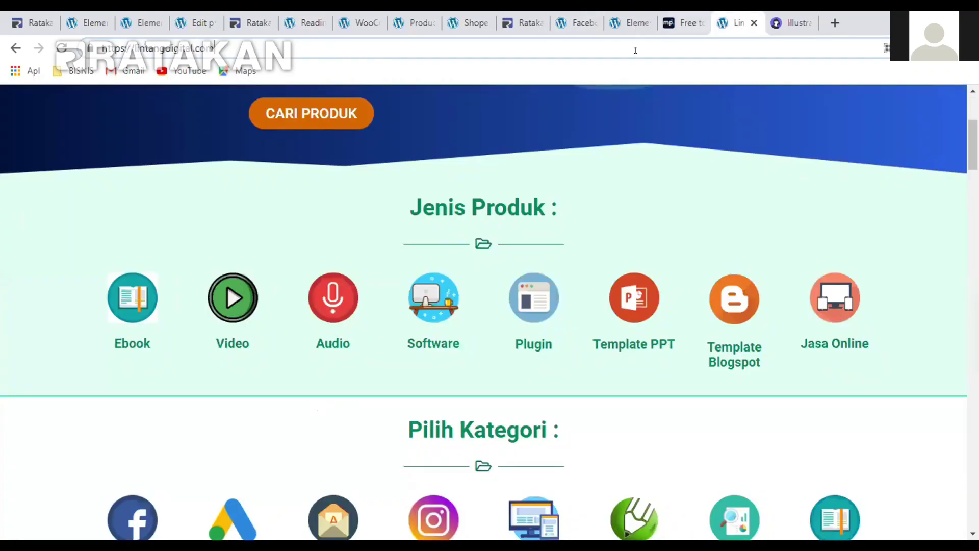
{"action": "left_click", "coordinate": [627, 23]}
{"action": "left_click", "coordinate": [576, 22]}
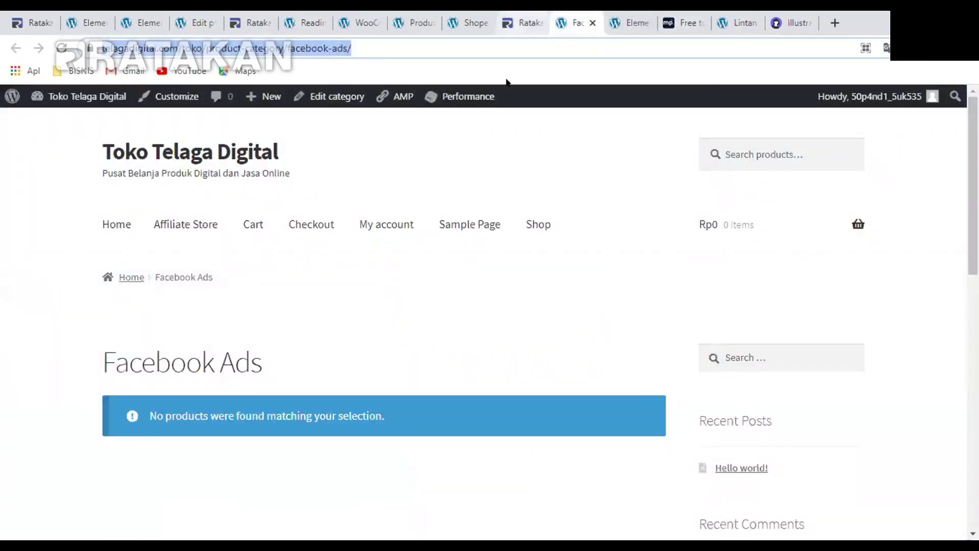
{"action": "left_click", "coordinate": [528, 21]}
Load the telagadigital.com homepage in place of the store's Facebook Ads category page
{"action": "left_click", "coordinate": [572, 23]}
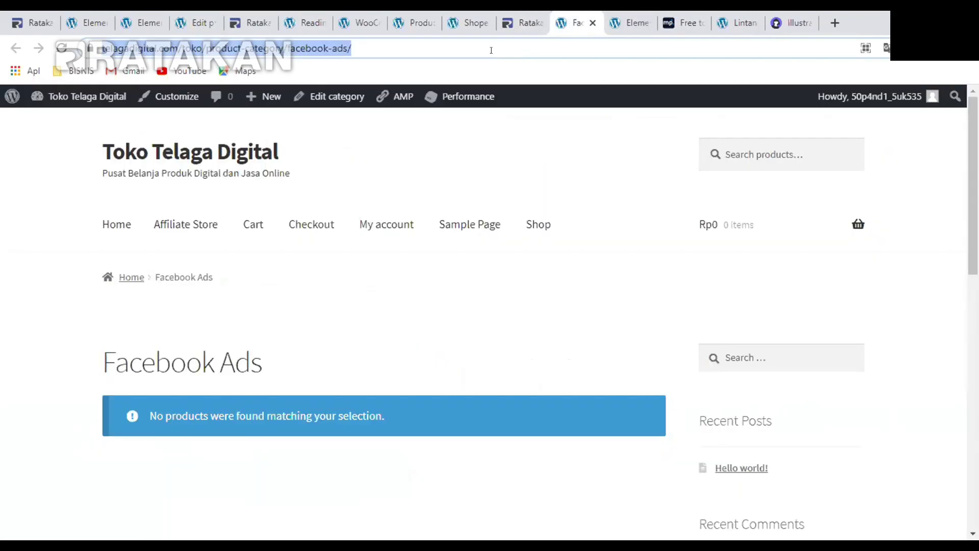
{"action": "type", "text": "telagadigital.com/toko/"}
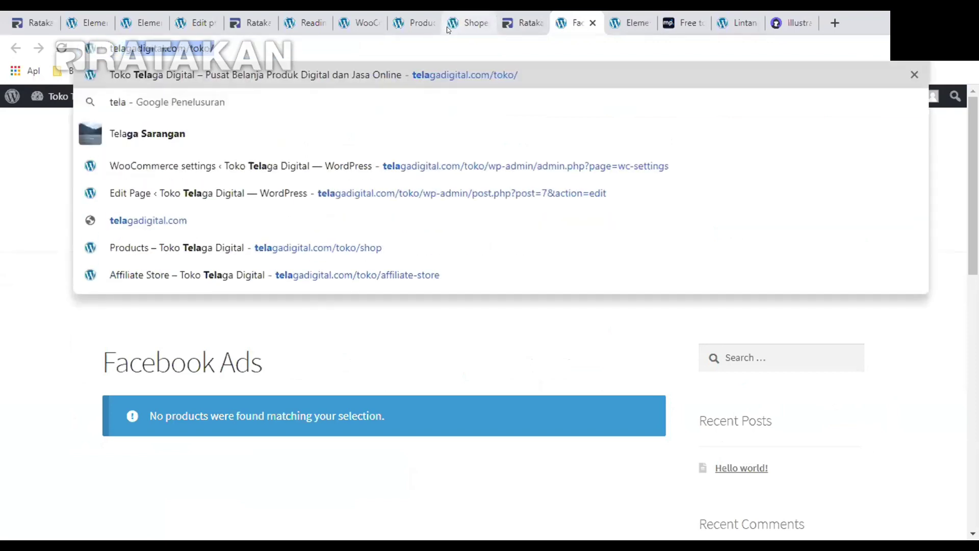
{"action": "key", "text": "Right"}
{"action": "key", "text": "BackSpace"}
{"action": "key", "text": "BackSpace"}
{"action": "key", "text": "BackSpace"}
{"action": "key", "text": "BackSpace"}
{"action": "key", "text": "BackSpace"}
{"action": "key", "text": "Return"}
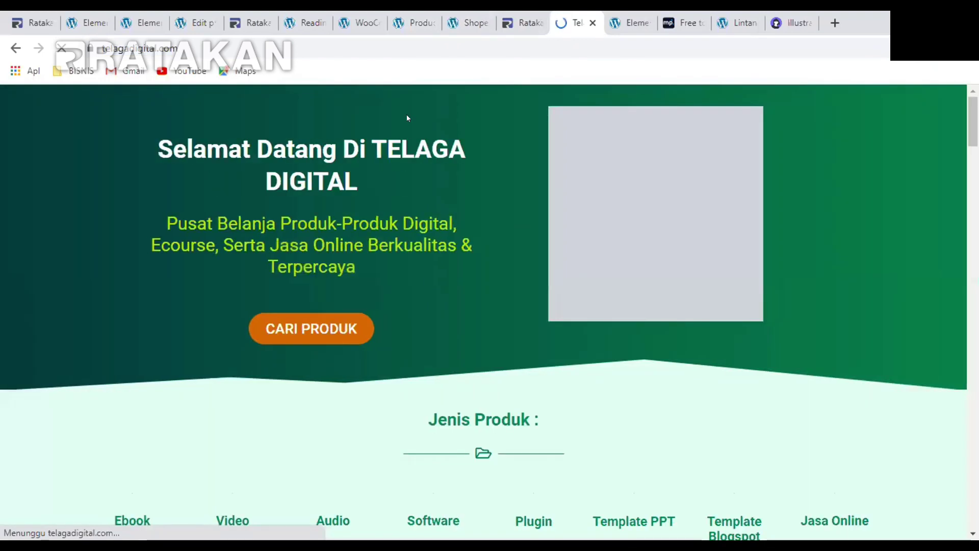
Look over the homepage's Produk-Produk Terbaru section and view the second page of its products
{"action": "scroll", "coordinate": [407, 123], "scroll_direction": "down", "scroll_amount": 15}
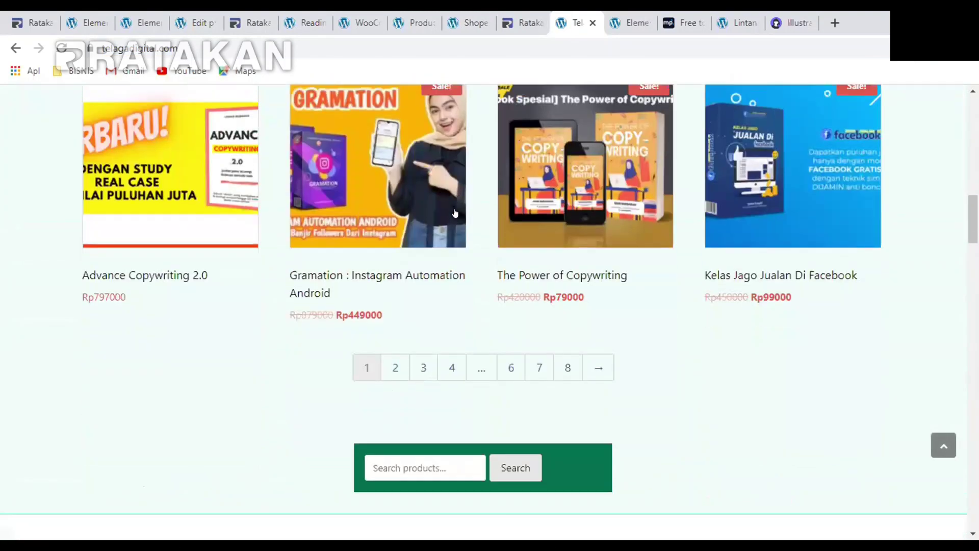
{"action": "scroll", "coordinate": [448, 201], "scroll_direction": "down", "scroll_amount": 4}
{"action": "scroll", "coordinate": [542, 212], "scroll_direction": "up", "scroll_amount": 3}
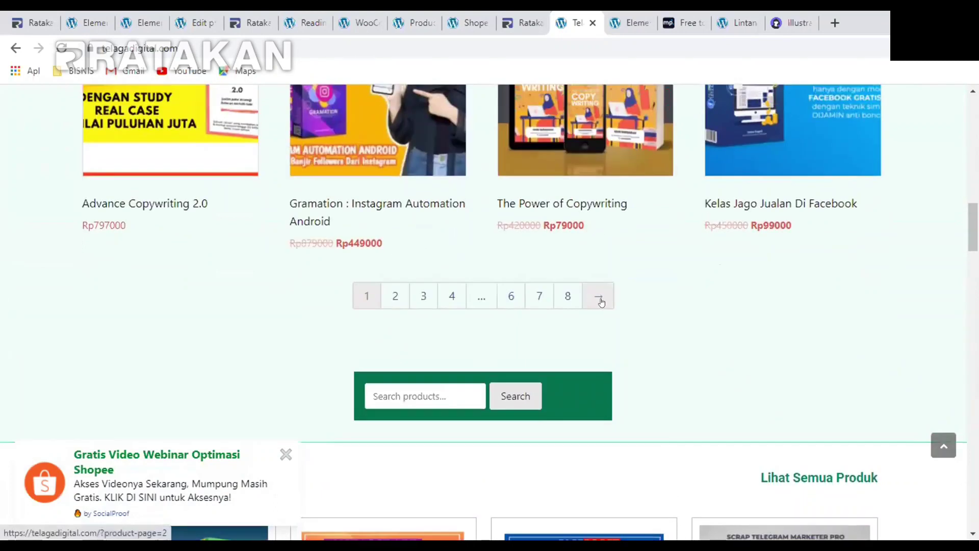
{"action": "left_click", "coordinate": [601, 302]}
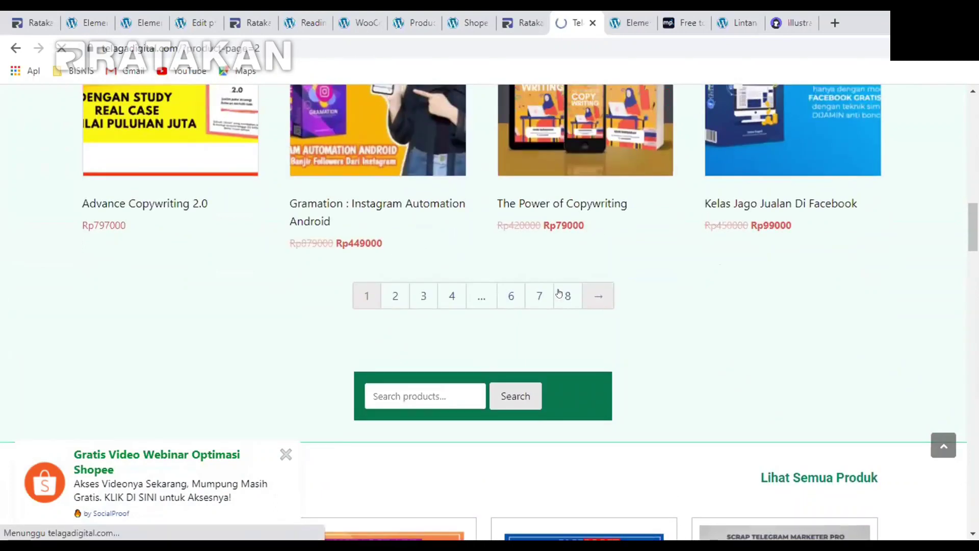
{"action": "scroll", "coordinate": [553, 289], "scroll_direction": "down", "scroll_amount": 4}
{"action": "scroll", "coordinate": [278, 176], "scroll_direction": "up", "scroll_amount": 2}
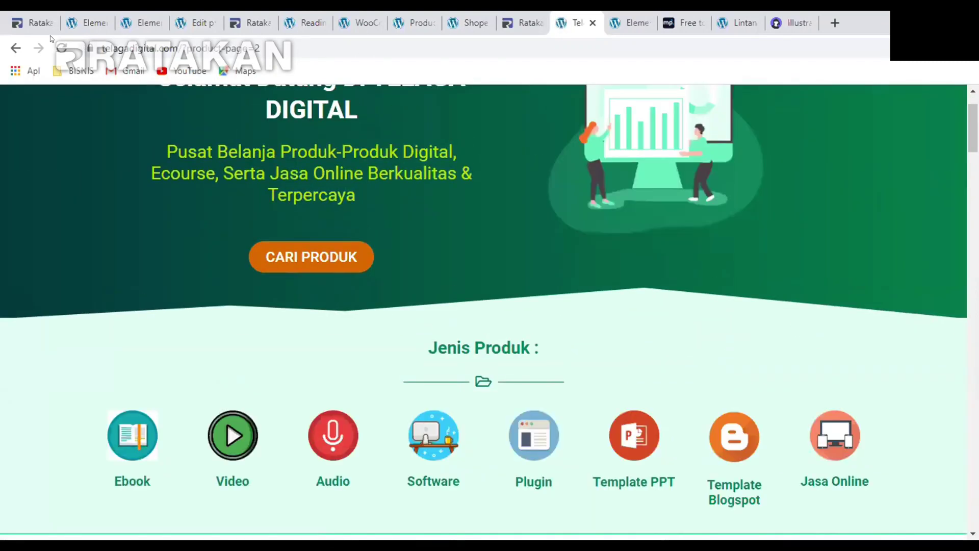
{"action": "scroll", "coordinate": [441, 166], "scroll_direction": "down", "scroll_amount": 7}
{"action": "scroll", "coordinate": [442, 166], "scroll_direction": "down", "scroll_amount": 12}
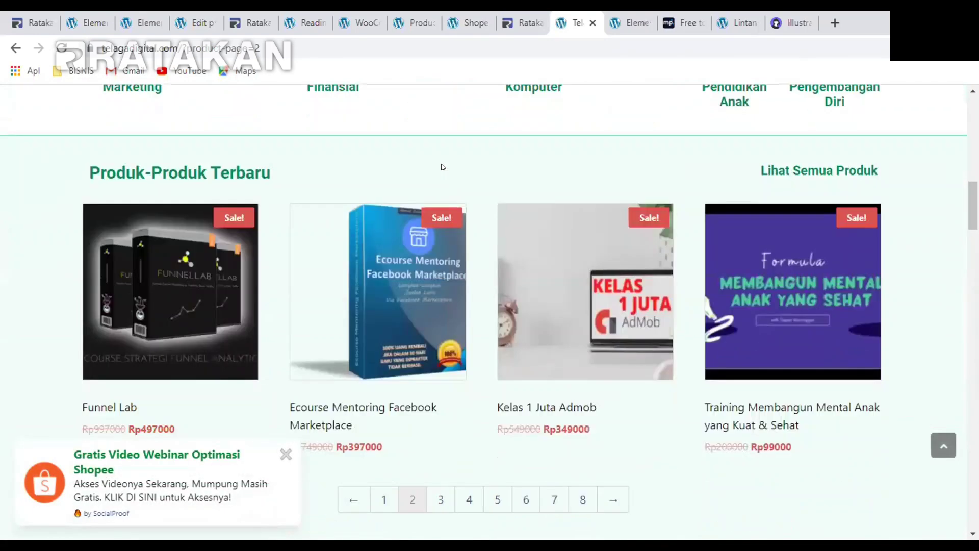
Search the site's products for "facebook" and look through the results
{"action": "left_click", "coordinate": [396, 244]}
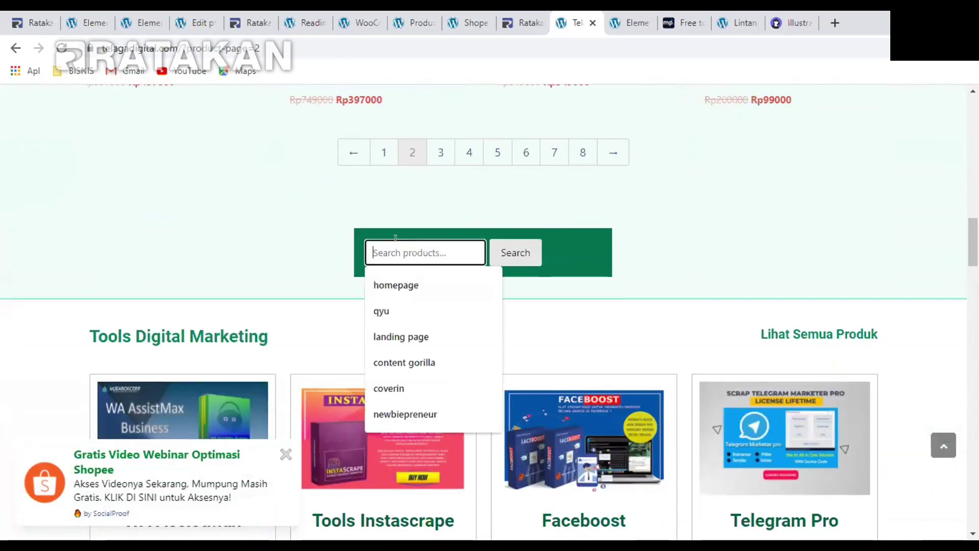
{"action": "type", "text": "facebook"}
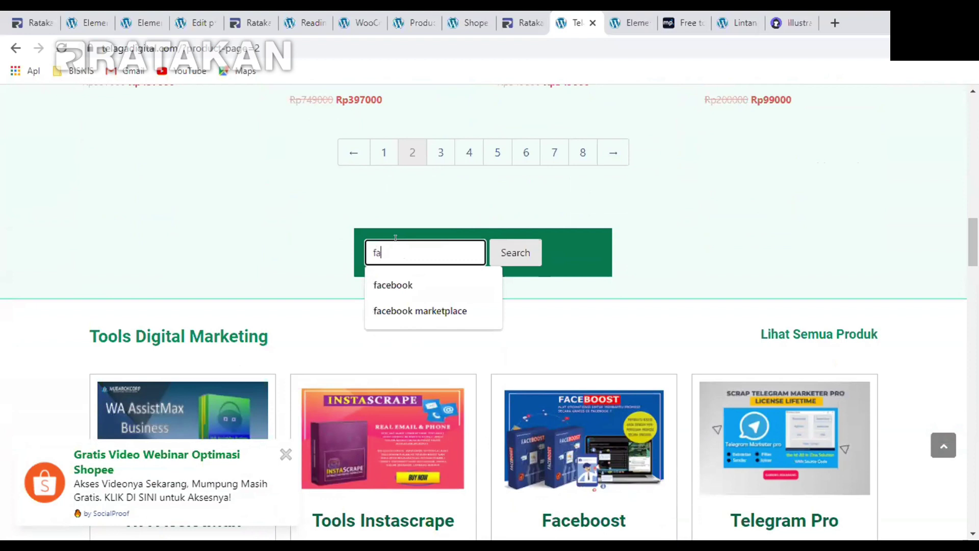
{"action": "key", "text": "Return"}
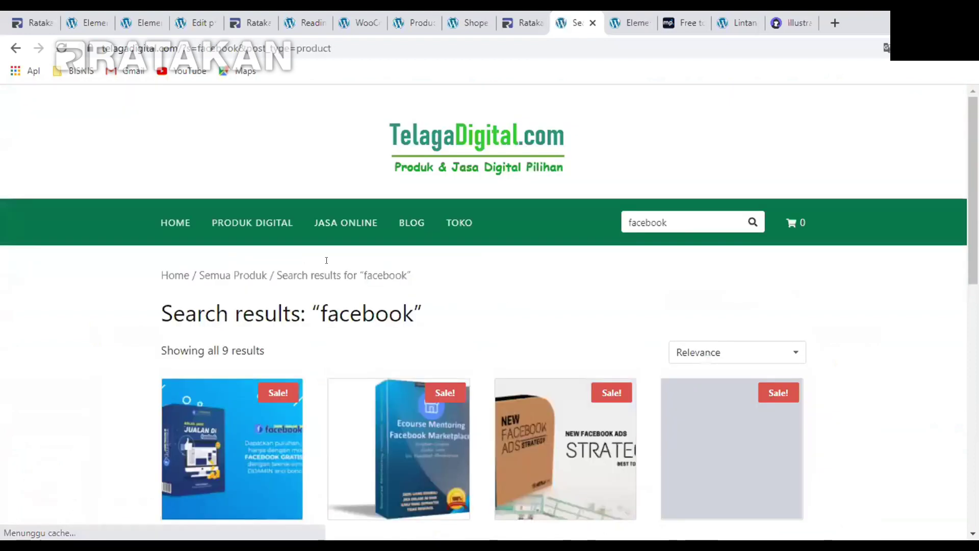
{"action": "scroll", "coordinate": [331, 260], "scroll_direction": "down", "scroll_amount": 3}
{"action": "scroll", "coordinate": [304, 260], "scroll_direction": "down", "scroll_amount": 3}
{"action": "scroll", "coordinate": [398, 255], "scroll_direction": "up", "scroll_amount": 3}
{"action": "scroll", "coordinate": [509, 279], "scroll_direction": "down", "scroll_amount": 2}
{"action": "scroll", "coordinate": [508, 278], "scroll_direction": "down", "scroll_amount": 7}
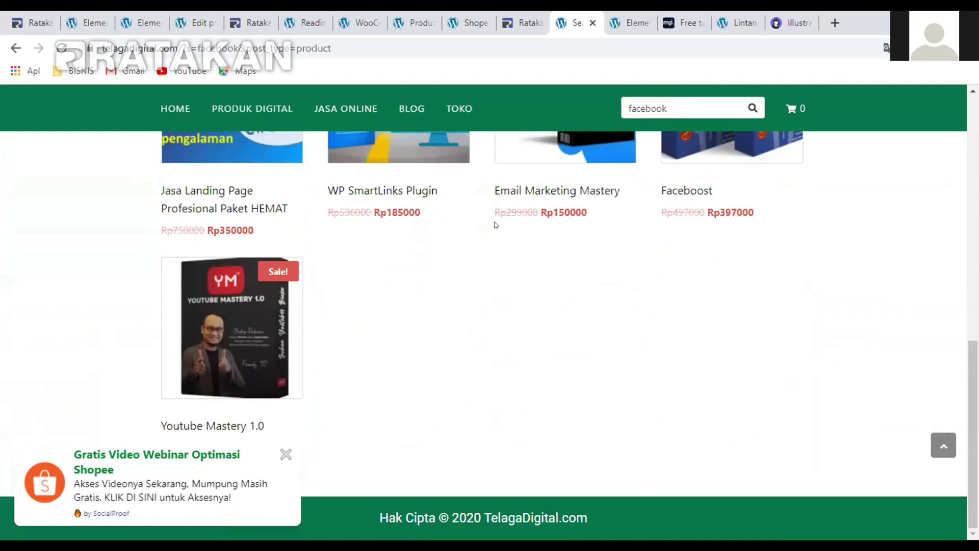
{"action": "scroll", "coordinate": [494, 224], "scroll_direction": "up", "scroll_amount": 7}
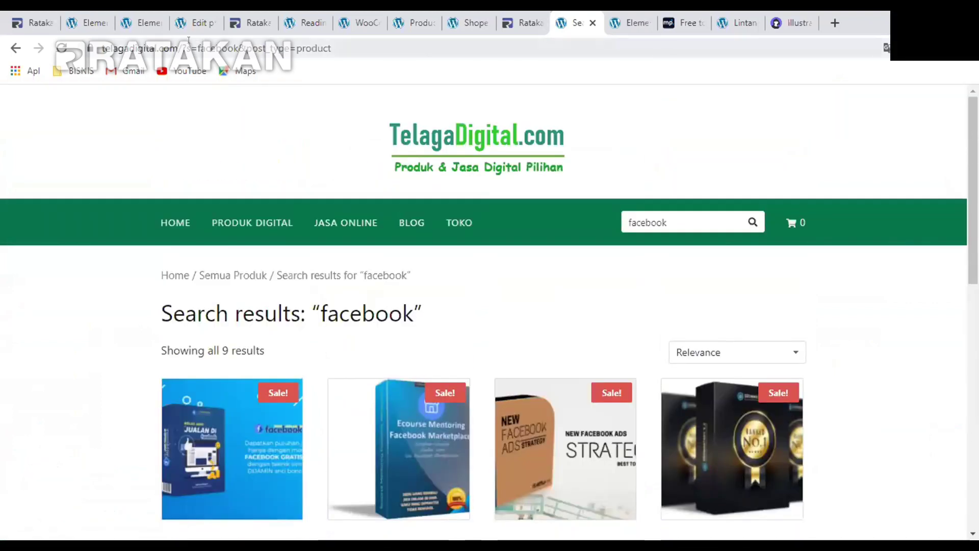
Reopen the telagadigital.com homepage and examine its latest products, page numbering and product search box
{"action": "left_click", "coordinate": [178, 46]}
{"action": "type", "text": "telagadigital.com"}
{"action": "key", "text": "Return"}
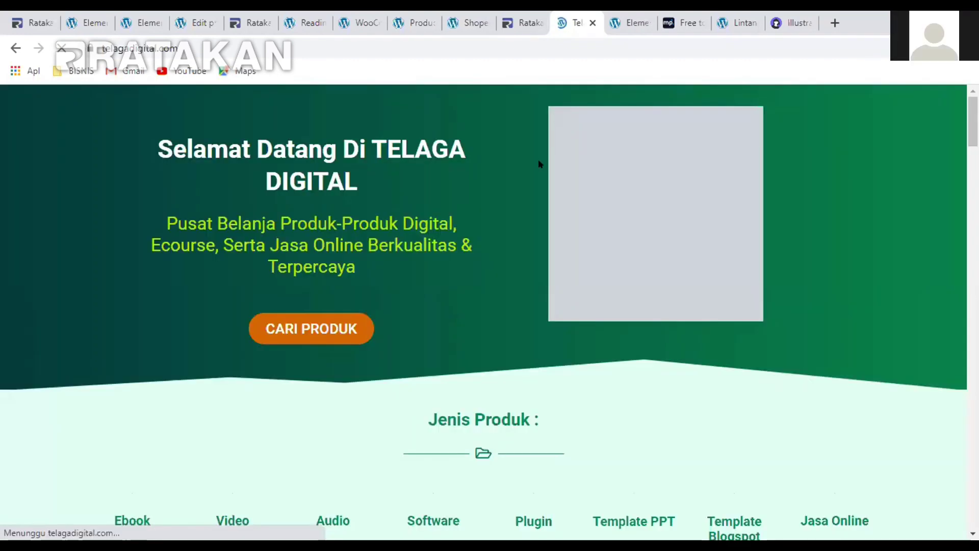
{"action": "scroll", "coordinate": [482, 175], "scroll_direction": "down", "scroll_amount": 15}
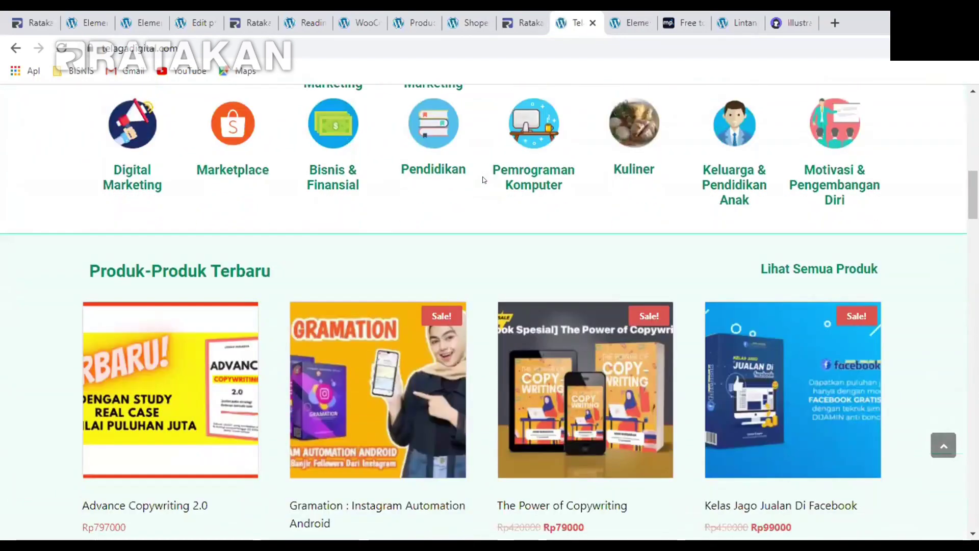
{"action": "scroll", "coordinate": [480, 184], "scroll_direction": "down", "scroll_amount": 3}
{"action": "scroll", "coordinate": [472, 188], "scroll_direction": "up", "scroll_amount": 3}
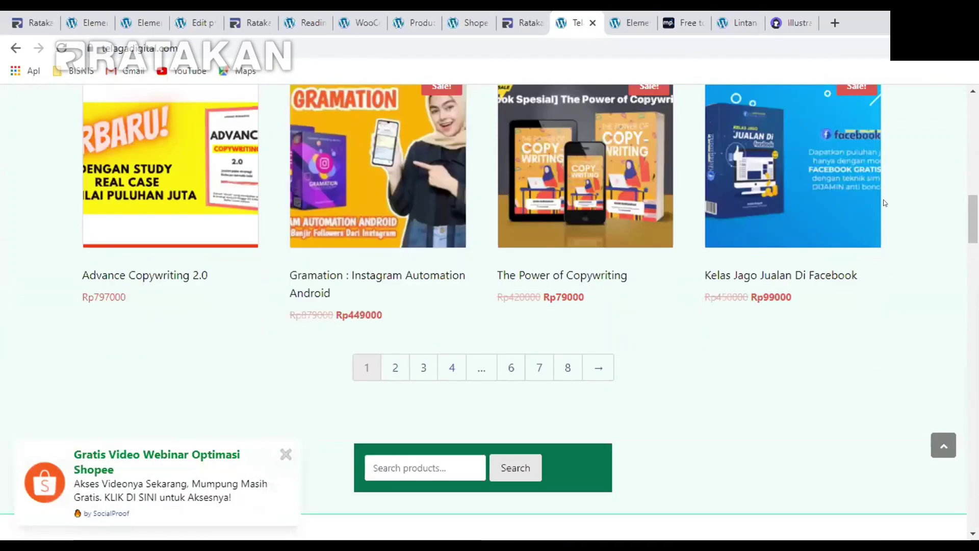
{"action": "key", "text": "ctrl+f"}
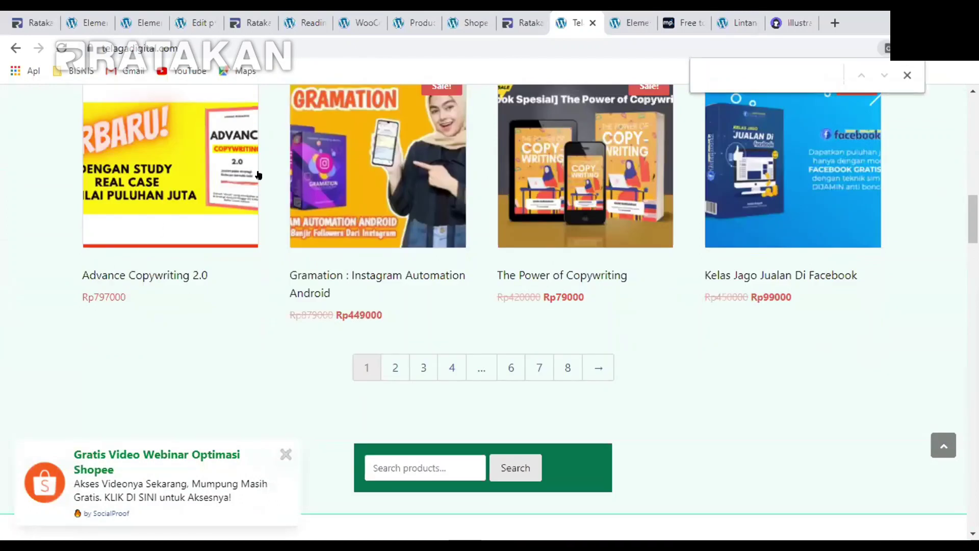
{"action": "left_click", "coordinate": [907, 75]}
{"action": "scroll", "coordinate": [578, 233], "scroll_direction": "down", "scroll_amount": 10}
{"action": "scroll", "coordinate": [578, 234], "scroll_direction": "up", "scroll_amount": 12}
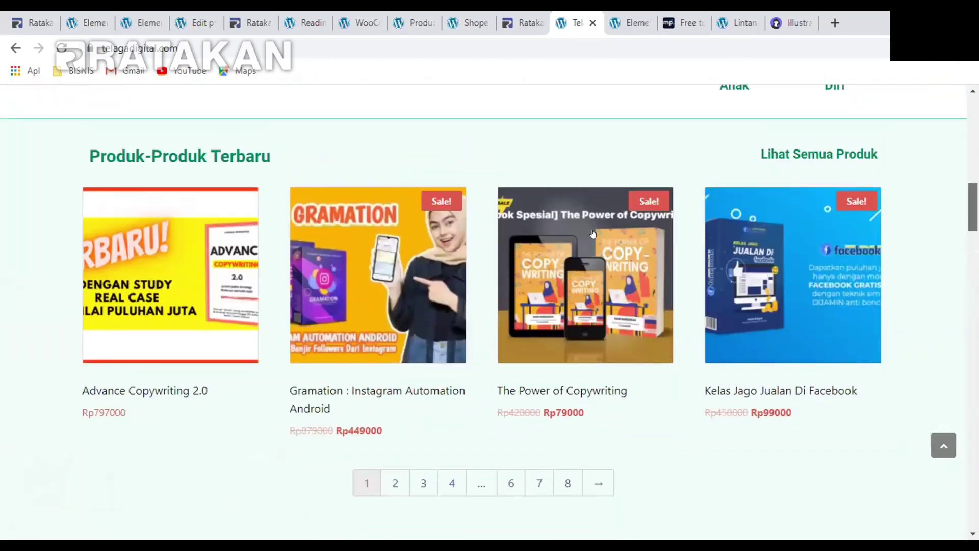
{"action": "scroll", "coordinate": [567, 346], "scroll_direction": "down", "scroll_amount": 4}
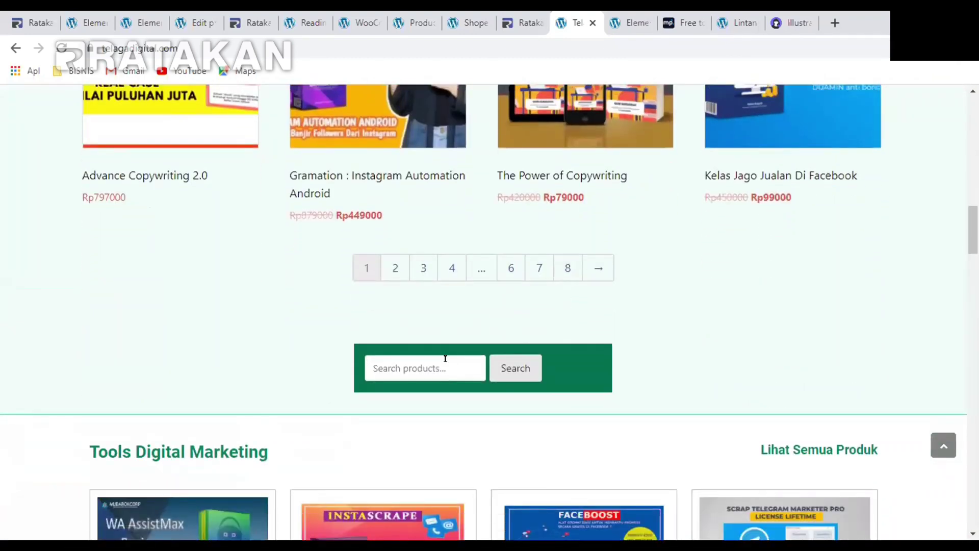
Dismiss the Landing Page Mastery discount pop-up and review the latest products and category icons
{"action": "left_click", "coordinate": [444, 359]}
{"action": "left_click", "coordinate": [648, 306]}
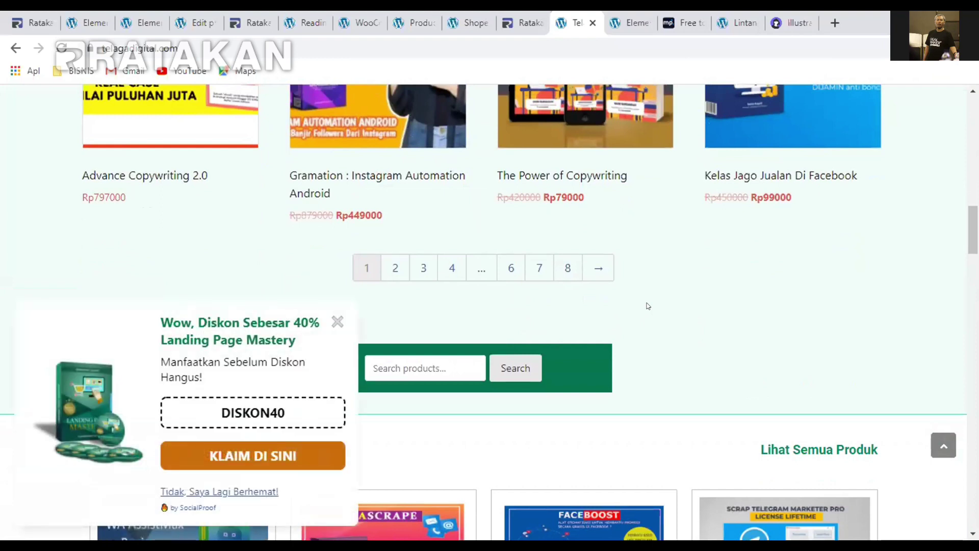
{"action": "left_click", "coordinate": [337, 321]}
{"action": "scroll", "coordinate": [345, 232], "scroll_direction": "up", "scroll_amount": 4}
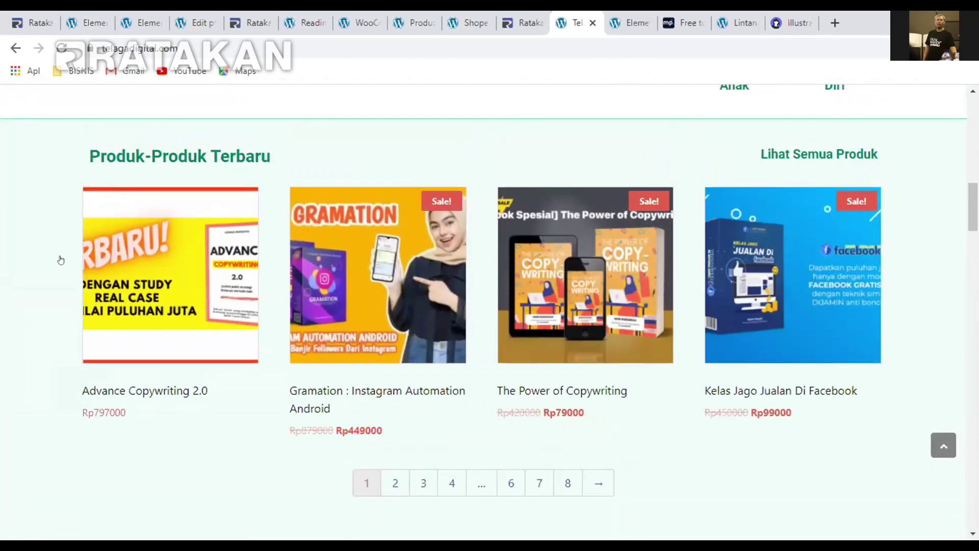
{"action": "scroll", "coordinate": [1, 281], "scroll_direction": "down", "scroll_amount": 1}
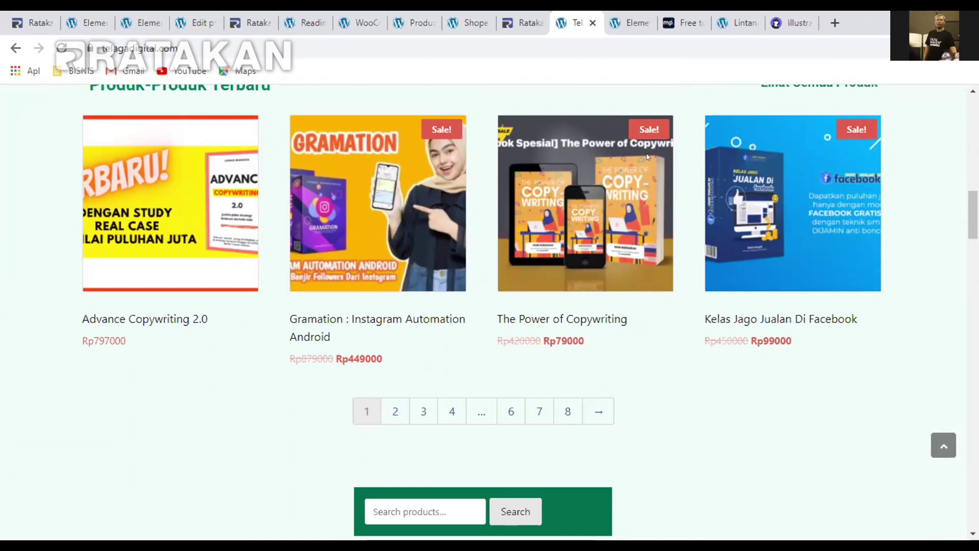
{"action": "scroll", "coordinate": [3, 428], "scroll_direction": "up", "scroll_amount": 4}
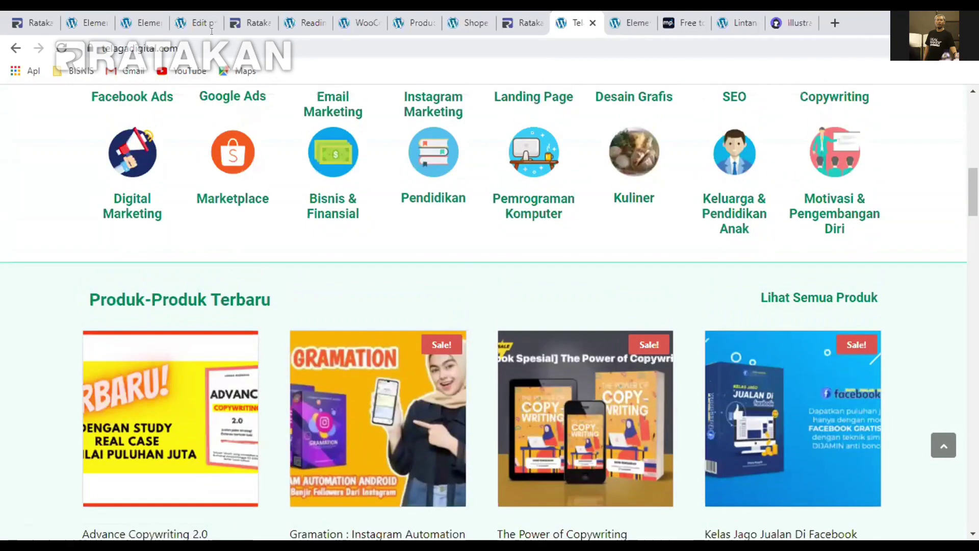
Open the site's shop page at telagadigital.com/shop
{"action": "left_click", "coordinate": [214, 41]}
{"action": "left_click", "coordinate": [215, 39]}
{"action": "type", "text": "/shop"}
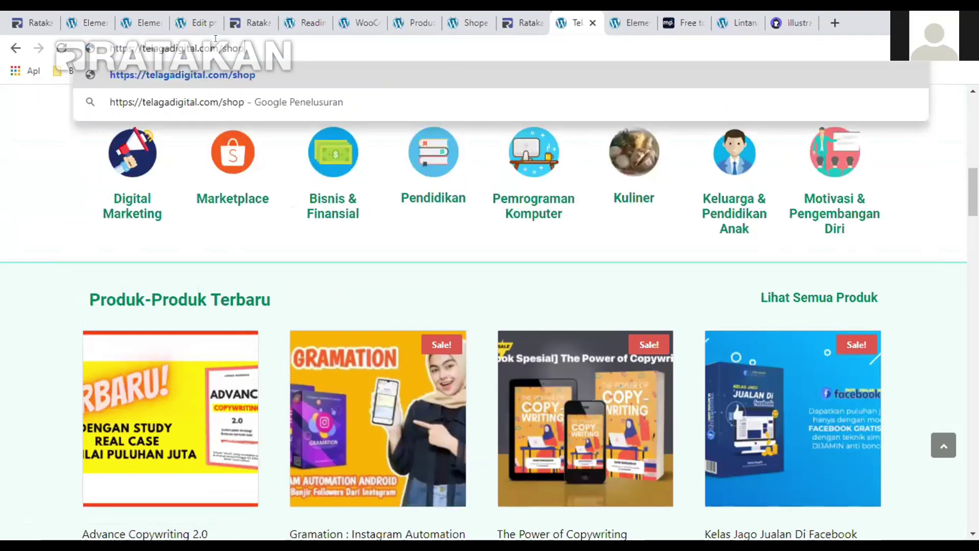
{"action": "key", "text": "Return"}
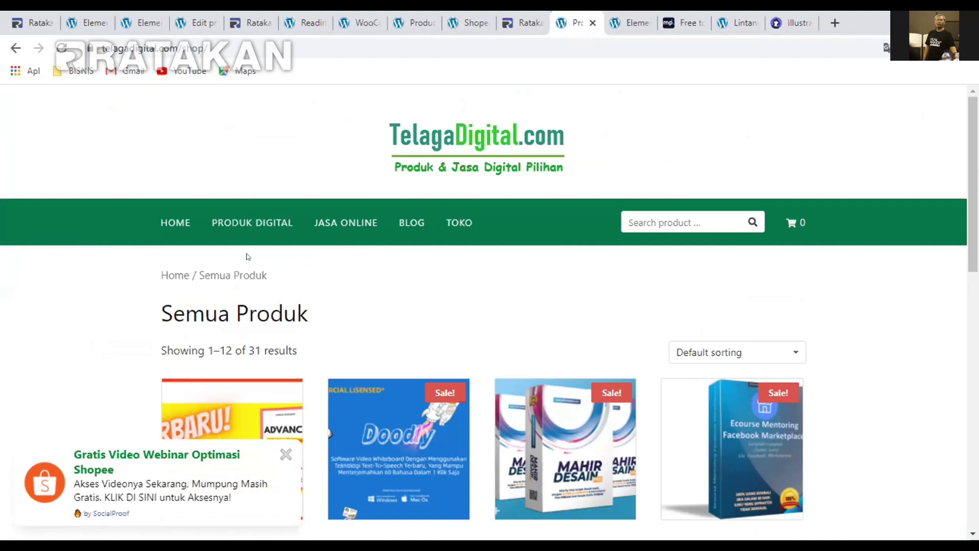
{"action": "left_click", "coordinate": [530, 17]}
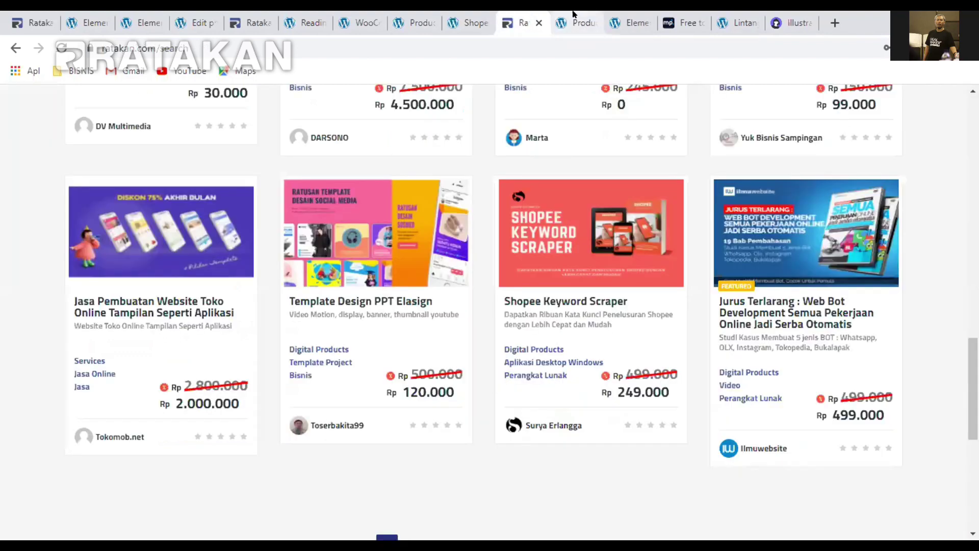
{"action": "left_click", "coordinate": [556, 20]}
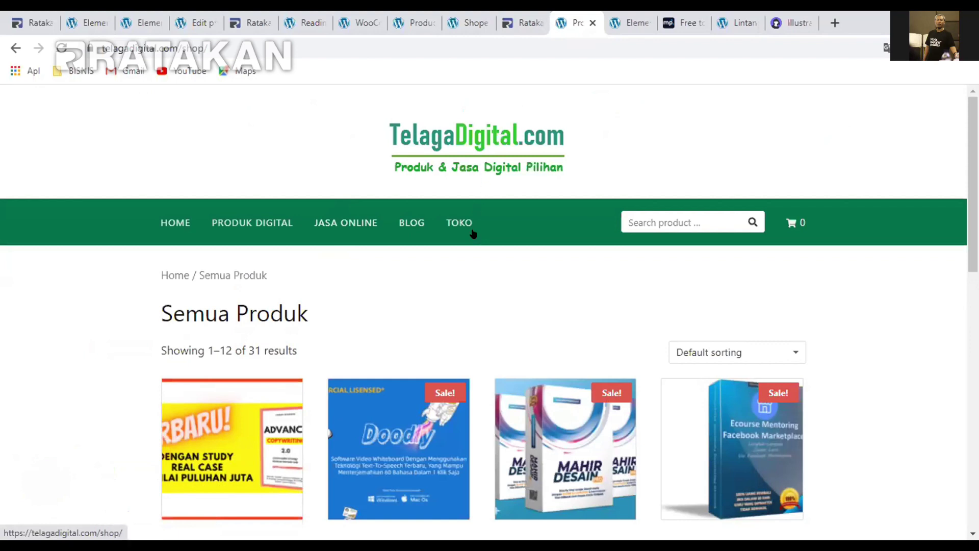
{"action": "left_click", "coordinate": [635, 21]}
{"action": "left_click", "coordinate": [573, 22]}
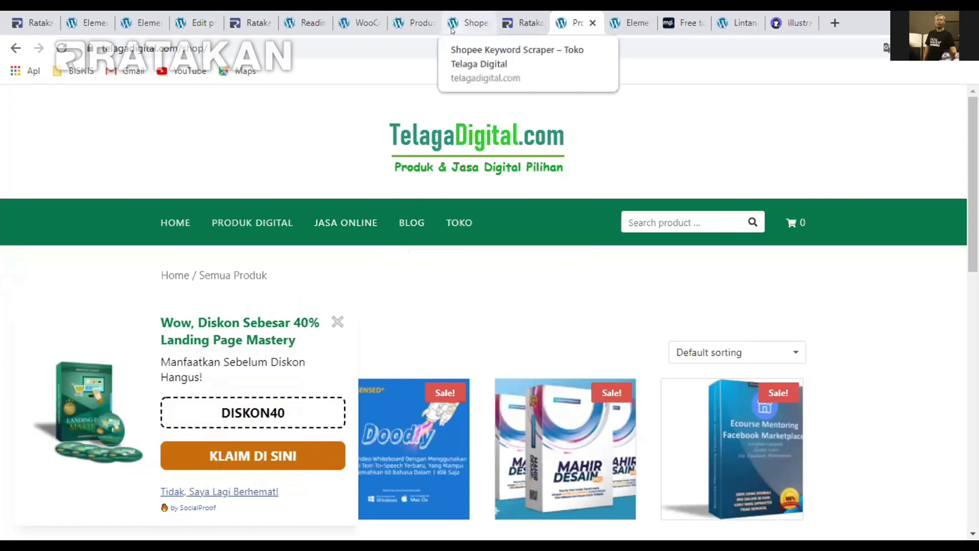
Dismiss the Landing Page Mastery discount pop-up and look through the first page of the Semua Produk listing
{"action": "left_click", "coordinate": [338, 322]}
{"action": "scroll", "coordinate": [314, 219], "scroll_direction": "down", "scroll_amount": 3}
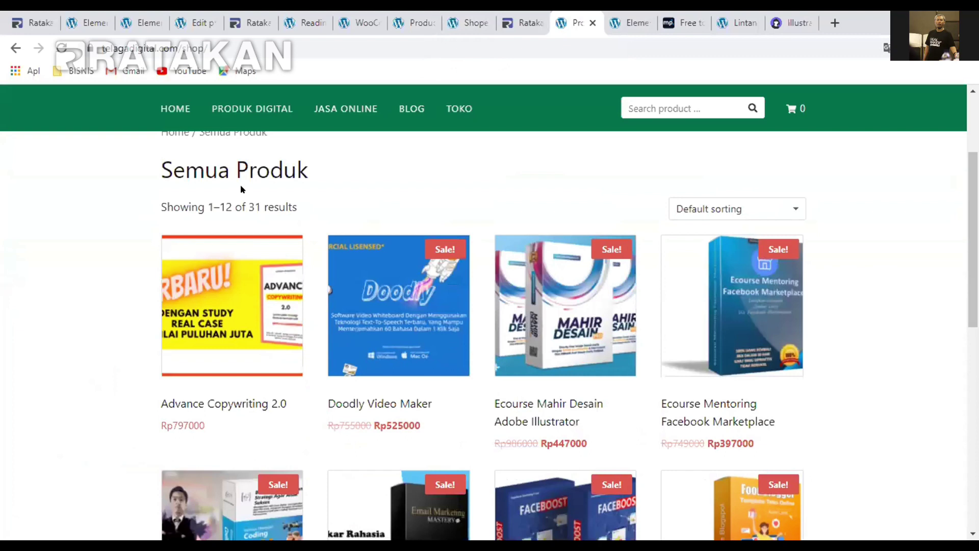
{"action": "scroll", "coordinate": [117, 292], "scroll_direction": "down", "scroll_amount": 1}
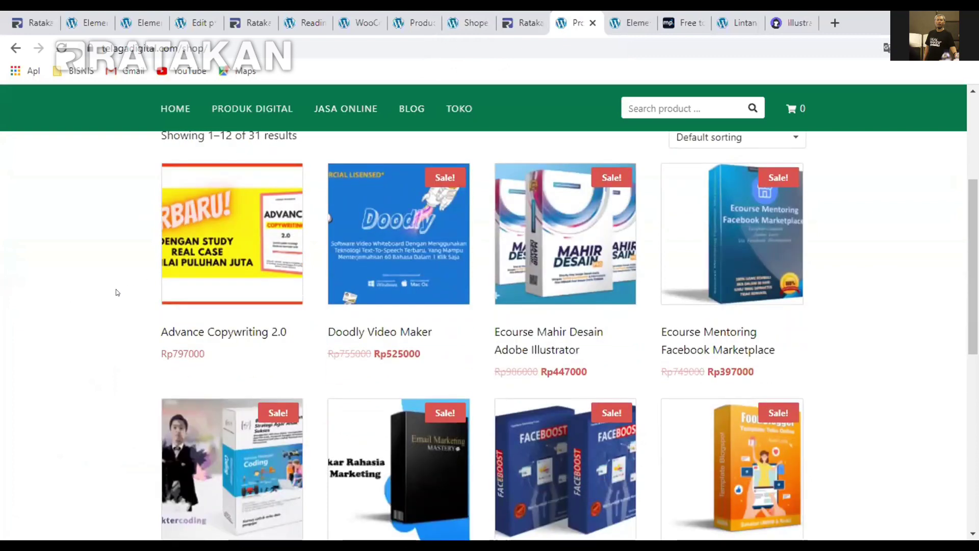
{"action": "scroll", "coordinate": [116, 291], "scroll_direction": "down", "scroll_amount": 2}
{"action": "scroll", "coordinate": [116, 289], "scroll_direction": "down", "scroll_amount": 3}
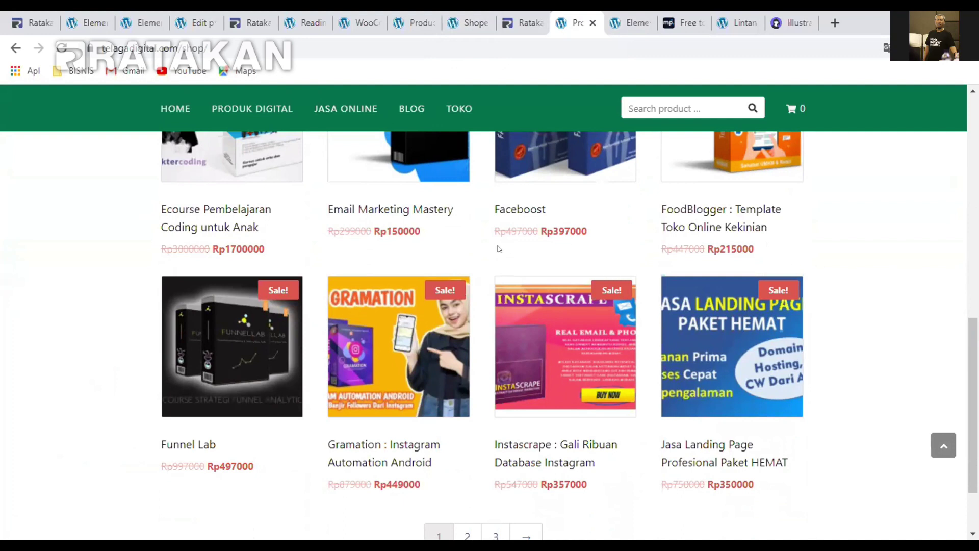
{"action": "scroll", "coordinate": [499, 248], "scroll_direction": "up", "scroll_amount": 10}
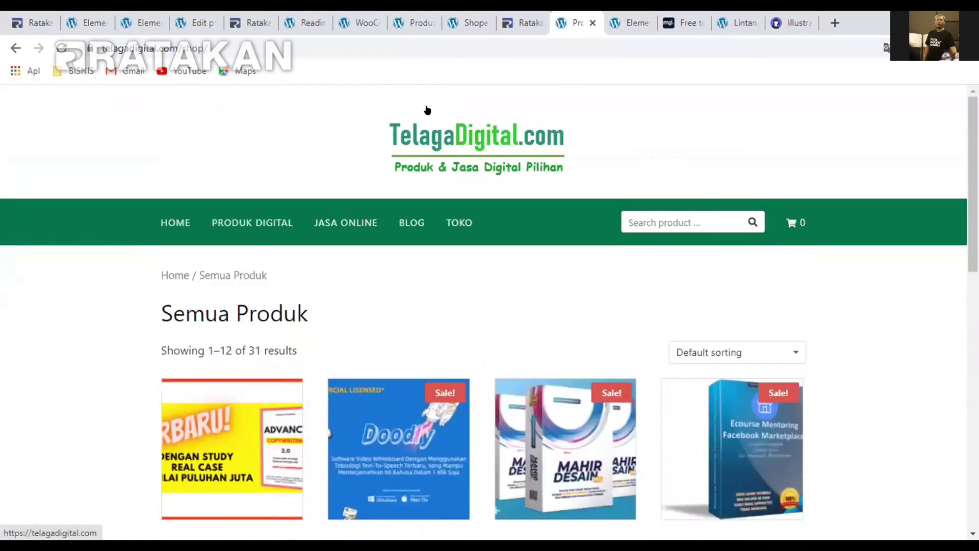
Open the telagadigital.com homepage in a separate tab and dismiss the Shopee webinar pop-up
{"action": "right_click", "coordinate": [431, 129]}
{"action": "left_click", "coordinate": [459, 136]}
{"action": "left_click", "coordinate": [576, 23]}
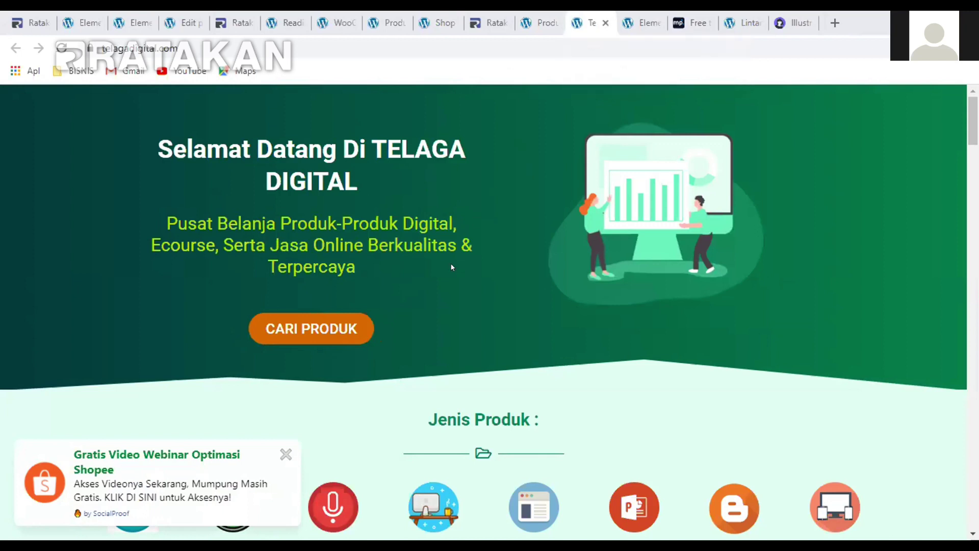
{"action": "left_click", "coordinate": [287, 454]}
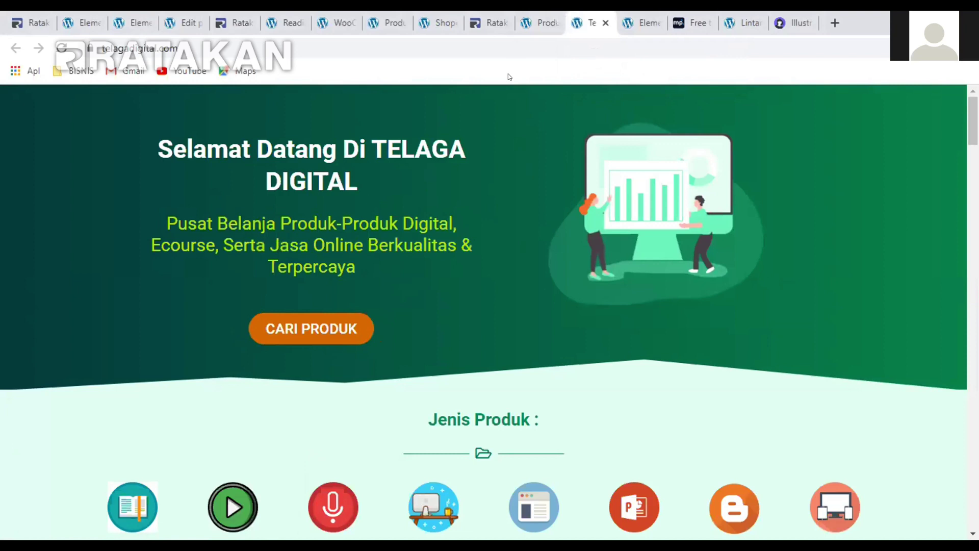
Dismiss the recurring discount pop-up and review the homepage's Produk-Produk Terbaru and Pilih Kategori sections
{"action": "scroll", "coordinate": [418, 158], "scroll_direction": "down", "scroll_amount": 15}
{"action": "scroll", "coordinate": [382, 201], "scroll_direction": "up", "scroll_amount": 2}
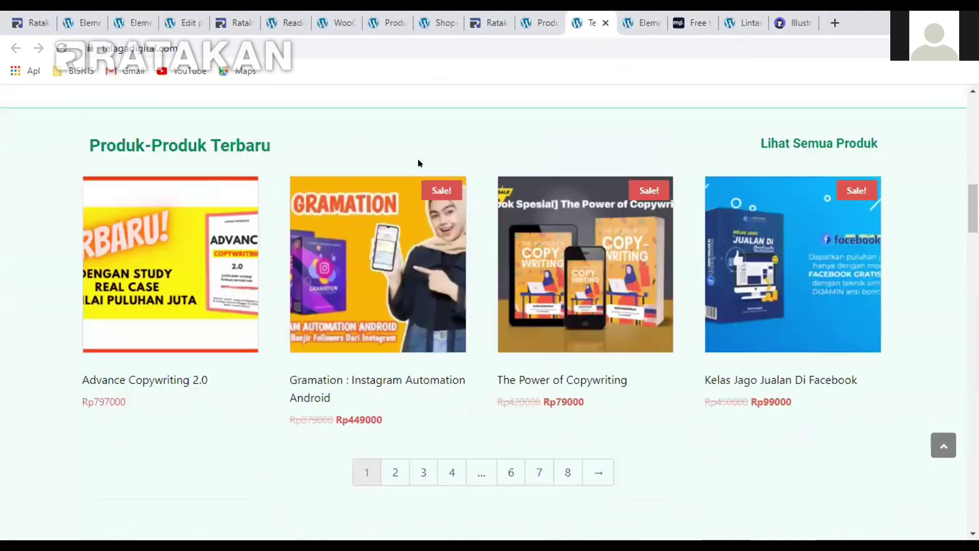
{"action": "scroll", "coordinate": [382, 201], "scroll_direction": "down", "scroll_amount": 1}
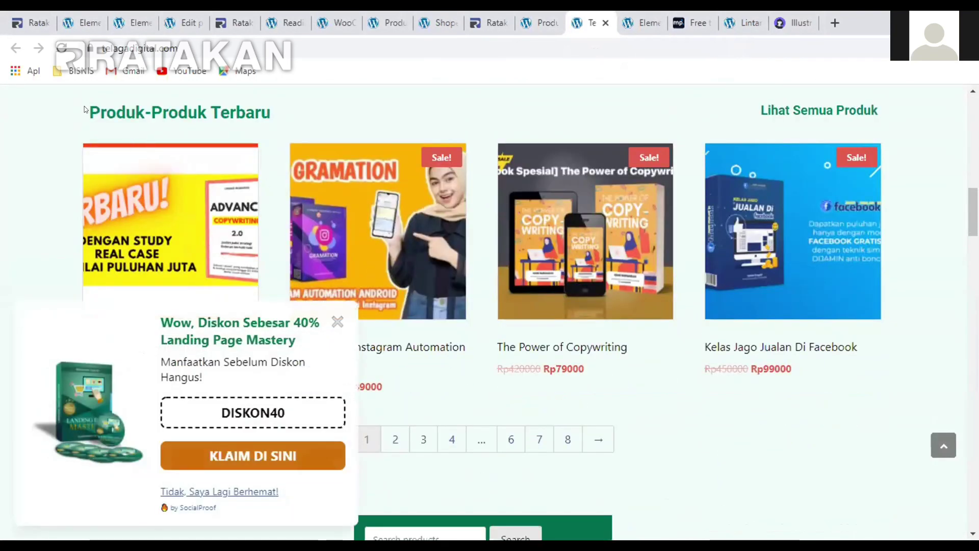
{"action": "left_click_drag", "start_coordinate": [86, 109], "coordinate": [280, 119]}
{"action": "left_click", "coordinate": [337, 321]}
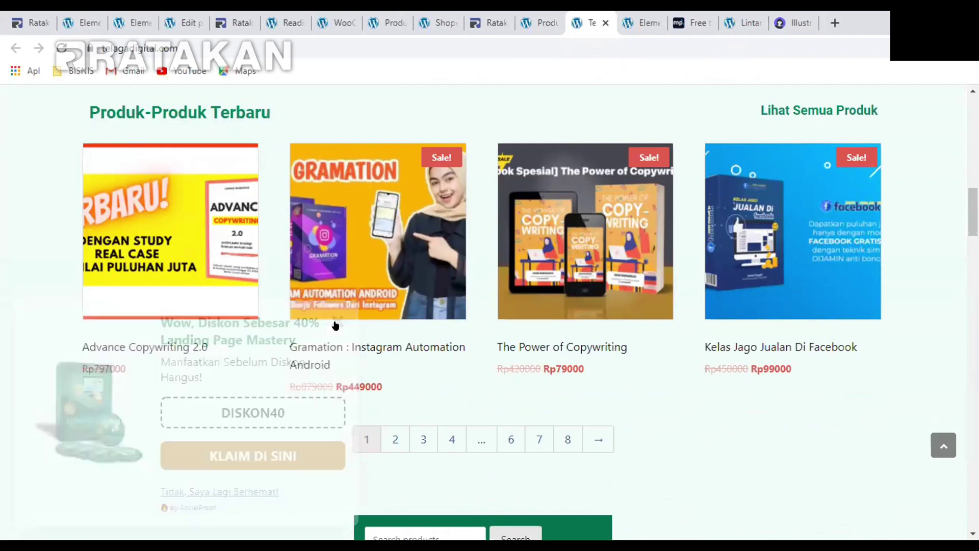
{"action": "scroll", "coordinate": [499, 316], "scroll_direction": "up", "scroll_amount": 3}
{"action": "scroll", "coordinate": [499, 317], "scroll_direction": "up", "scroll_amount": 5}
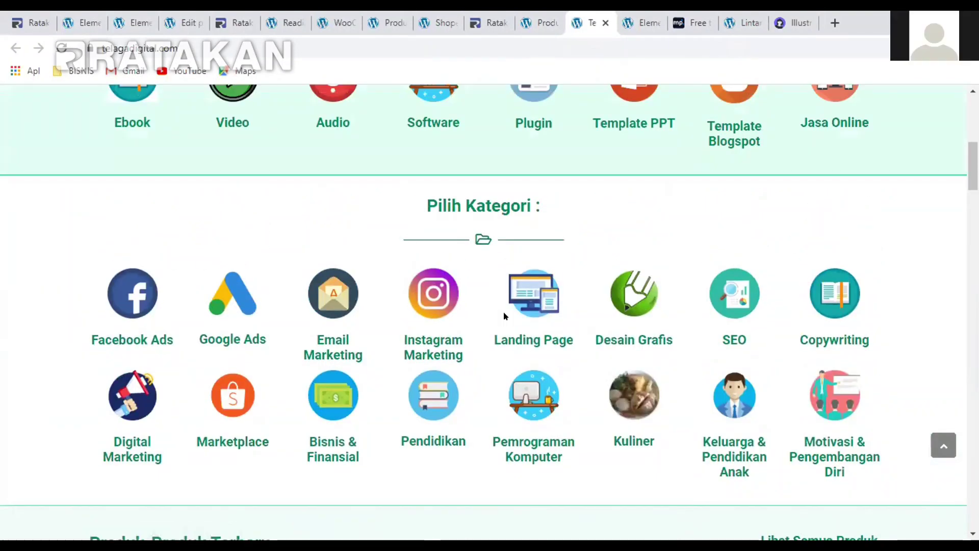
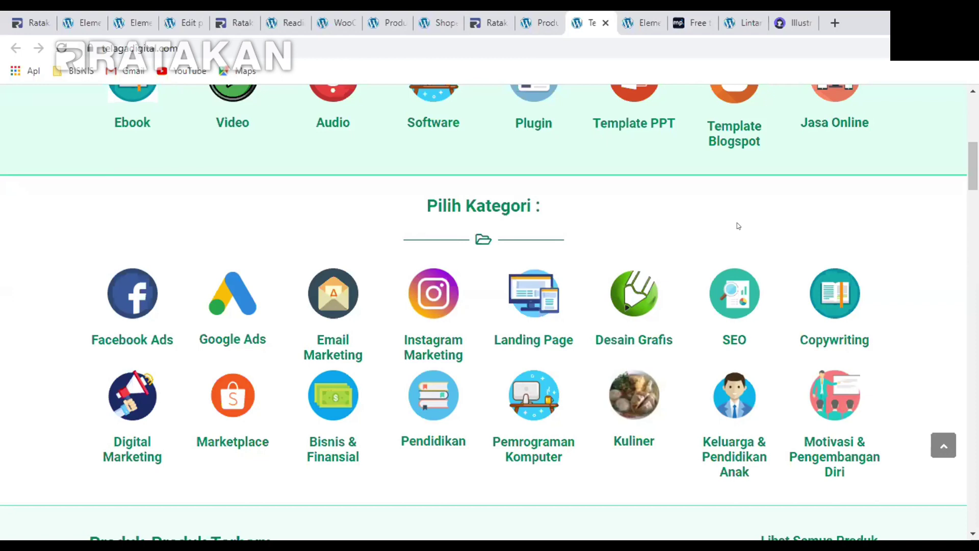
Load ratakan.com in place of the Shopee Keyword Scraper product page and open its Digital Products listing
{"action": "left_click", "coordinate": [793, 23]}
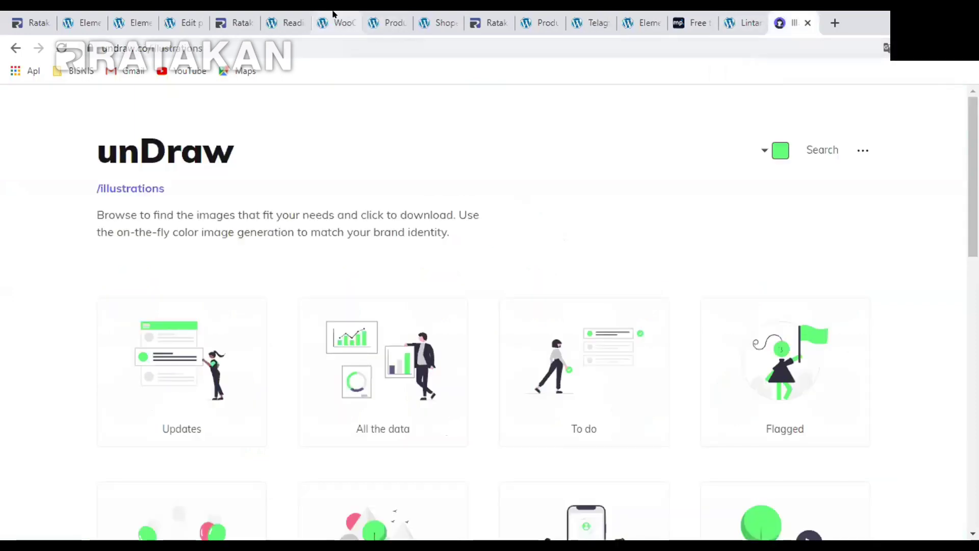
{"action": "left_click", "coordinate": [306, 24]}
{"action": "left_click", "coordinate": [388, 22]}
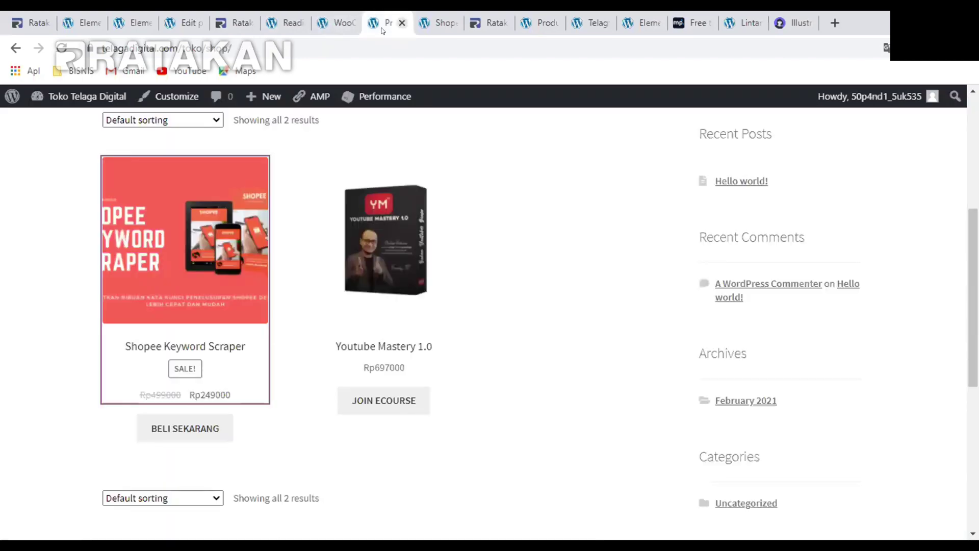
{"action": "left_click", "coordinate": [432, 22]}
{"action": "left_click", "coordinate": [409, 41]}
{"action": "key", "text": "BackSpace"}
{"action": "type", "text": "ratakan.com"}
{"action": "key", "text": "Return"}
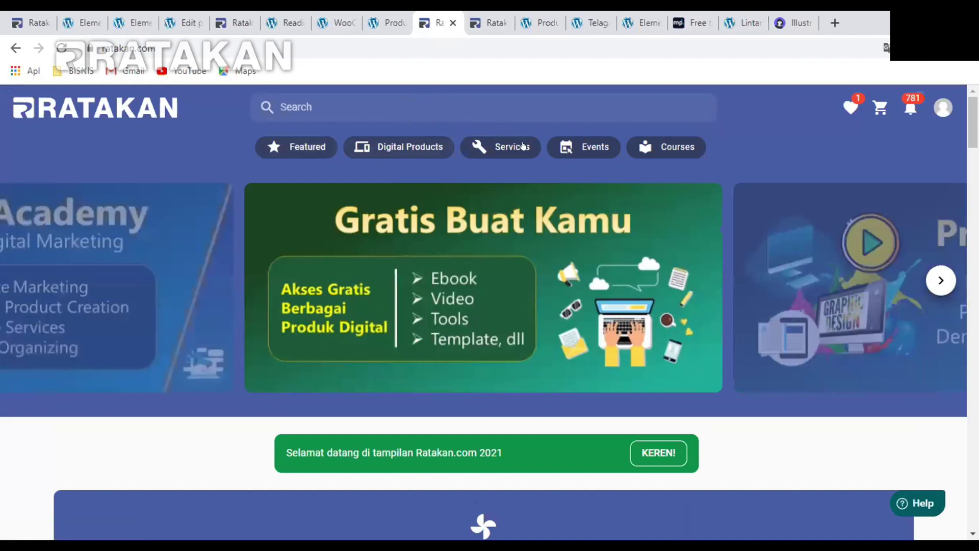
{"action": "left_click", "coordinate": [408, 144]}
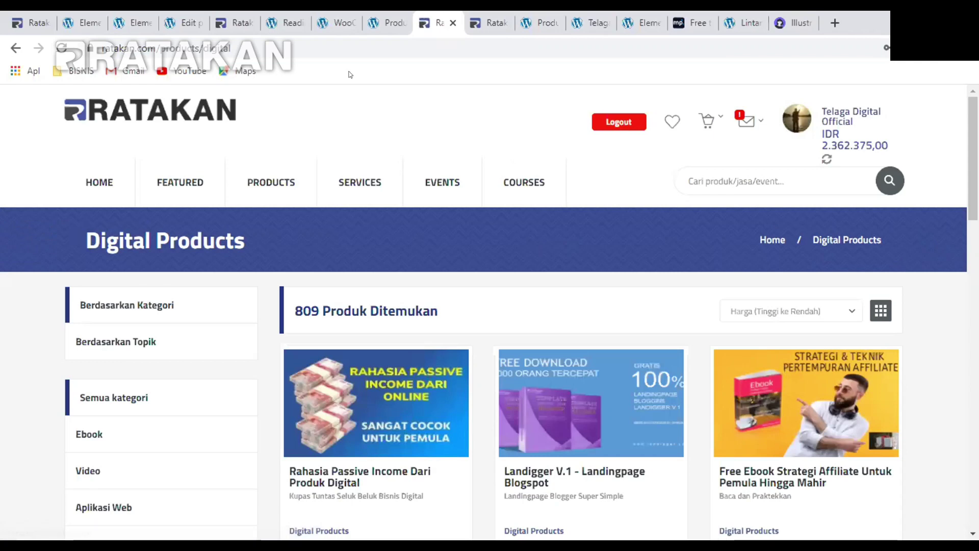
Sort the digital products by Terlaris 7 Hari and look through the listed products
{"action": "scroll", "coordinate": [734, 235], "scroll_direction": "down", "scroll_amount": 1}
{"action": "left_click", "coordinate": [783, 237]}
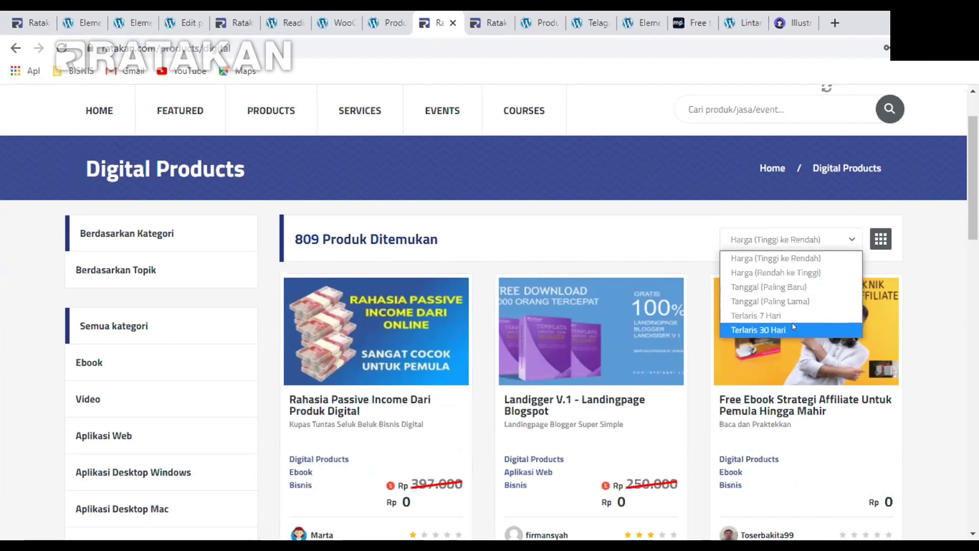
{"action": "left_click", "coordinate": [773, 315]}
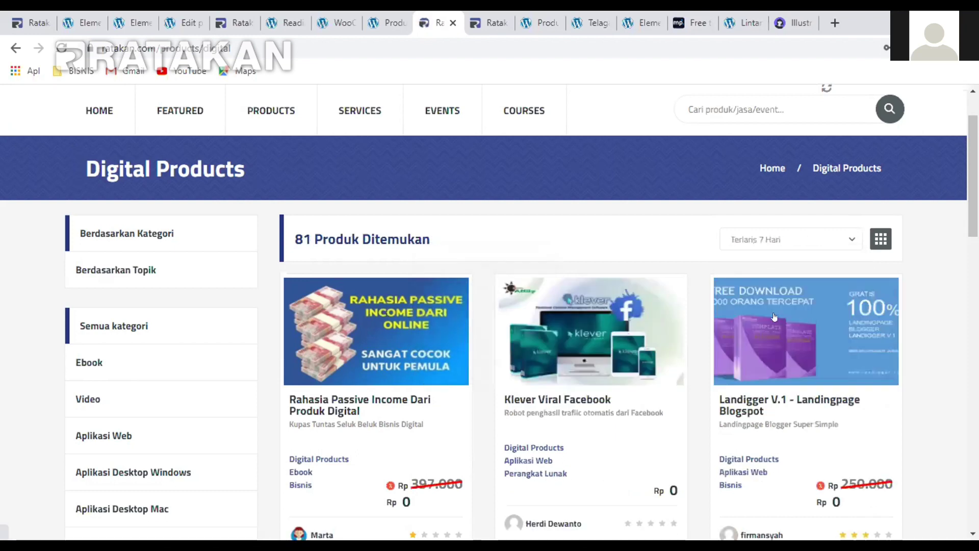
{"action": "scroll", "coordinate": [689, 268], "scroll_direction": "down", "scroll_amount": 5}
{"action": "scroll", "coordinate": [690, 268], "scroll_direction": "down", "scroll_amount": 12}
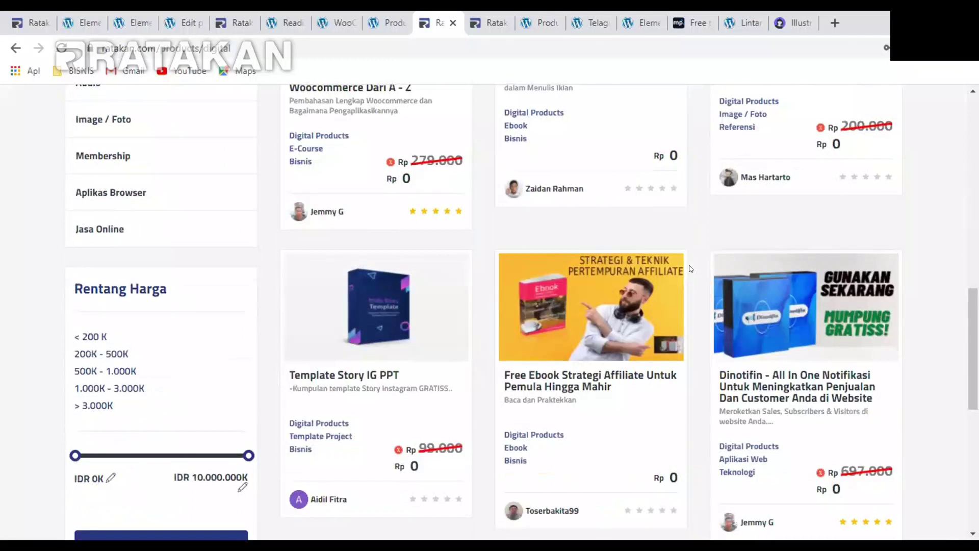
Sort the digital products by Terlaris 30 Hari and review the top of the list
{"action": "scroll", "coordinate": [690, 264], "scroll_direction": "up", "scroll_amount": 15}
{"action": "scroll", "coordinate": [807, 213], "scroll_direction": "up", "scroll_amount": 5}
{"action": "left_click", "coordinate": [780, 311]}
{"action": "left_click", "coordinate": [758, 400]}
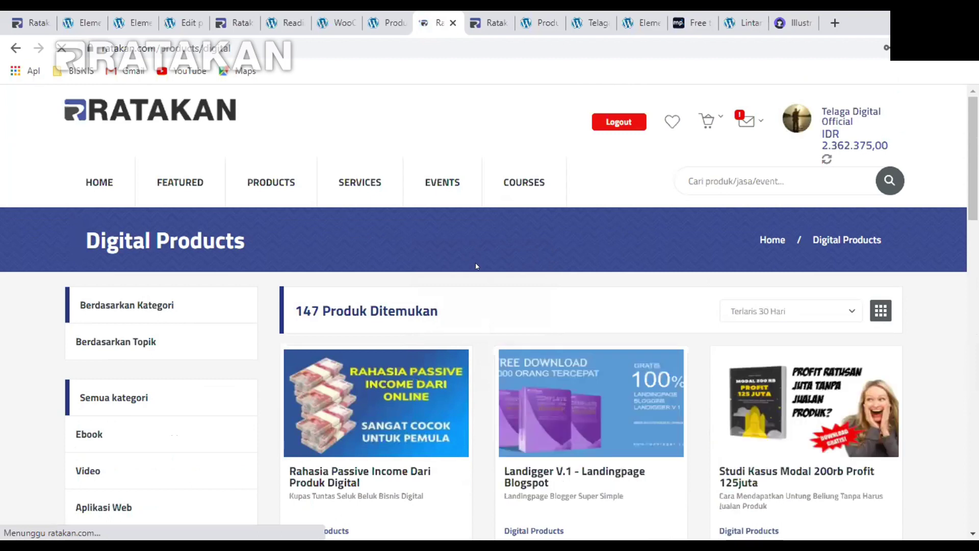
{"action": "scroll", "coordinate": [475, 262], "scroll_direction": "down", "scroll_amount": 3}
{"action": "scroll", "coordinate": [475, 262], "scroll_direction": "up", "scroll_amount": 3}
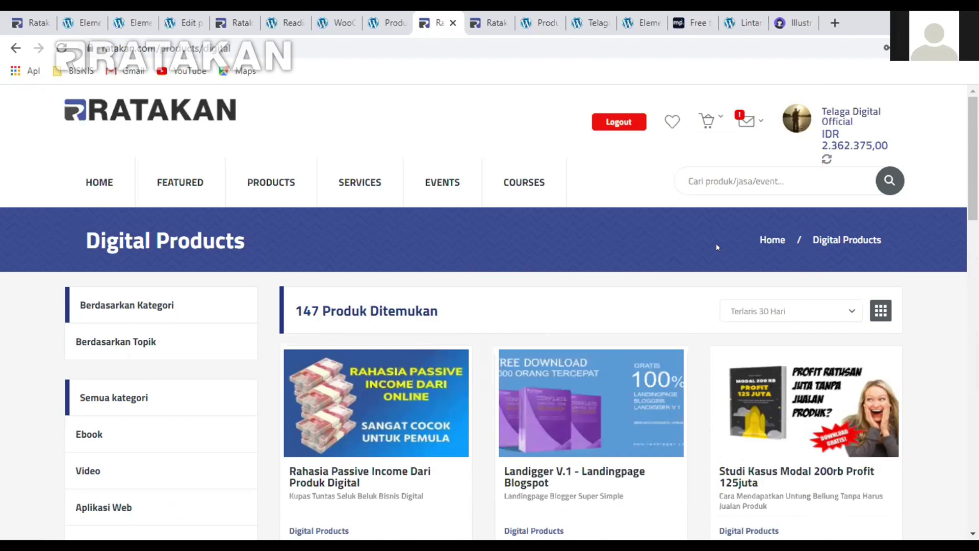
Go to the Ratakan affiliate dashboard and clear the product name filter from the Produk Afiliasi table
{"action": "left_click", "coordinate": [30, 23]}
{"action": "scroll", "coordinate": [403, 286], "scroll_direction": "up", "scroll_amount": 7}
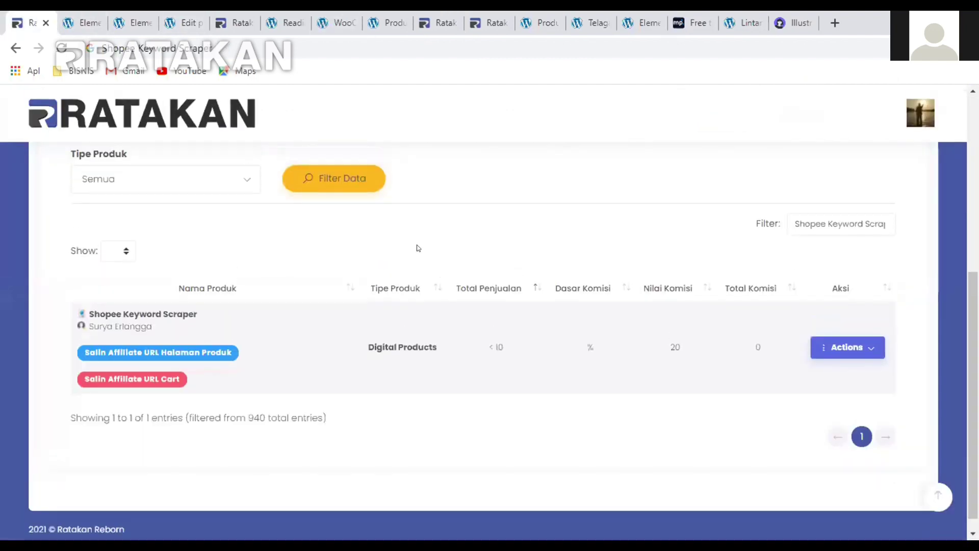
{"action": "scroll", "coordinate": [306, 291], "scroll_direction": "down", "scroll_amount": 6}
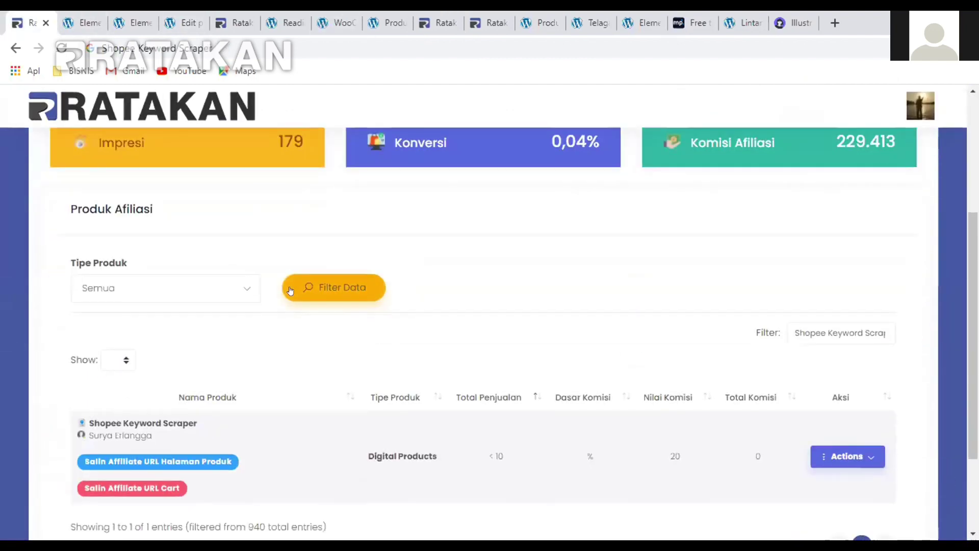
{"action": "scroll", "coordinate": [197, 241], "scroll_direction": "up", "scroll_amount": 3}
{"action": "left_click", "coordinate": [854, 406]}
{"action": "key", "text": "ctrl+a"}
{"action": "key", "text": "BackSpace"}
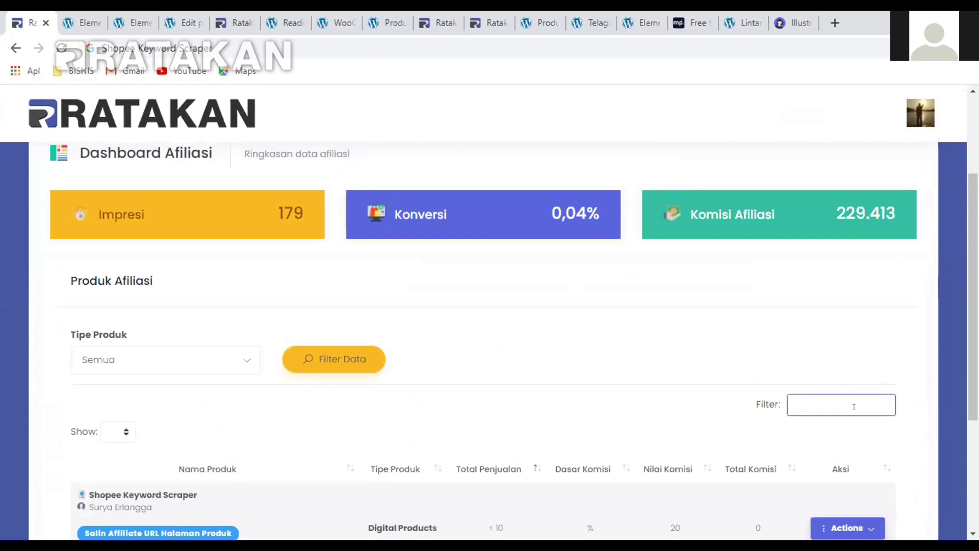
{"action": "left_click", "coordinate": [683, 278]}
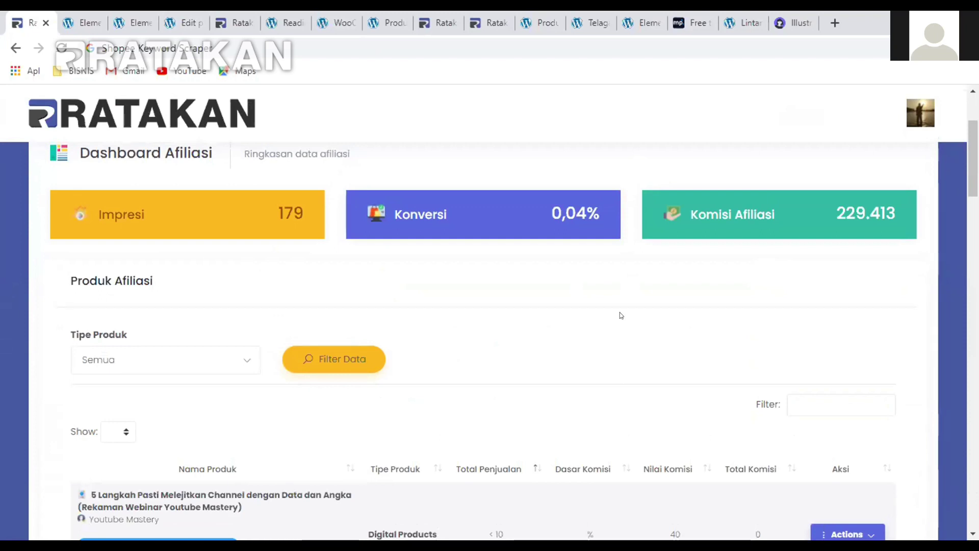
Examine the affiliate dashboard's summary figures and the product table's sales and commission columns, row actions, product type selector and filter field
{"action": "scroll", "coordinate": [521, 334], "scroll_direction": "down", "scroll_amount": 1}
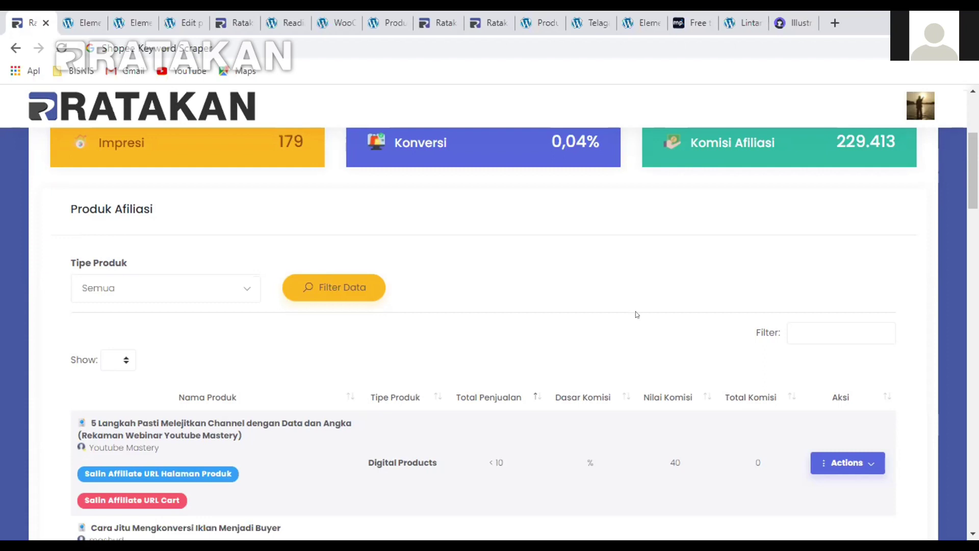
{"action": "scroll", "coordinate": [635, 312], "scroll_direction": "down", "scroll_amount": 1}
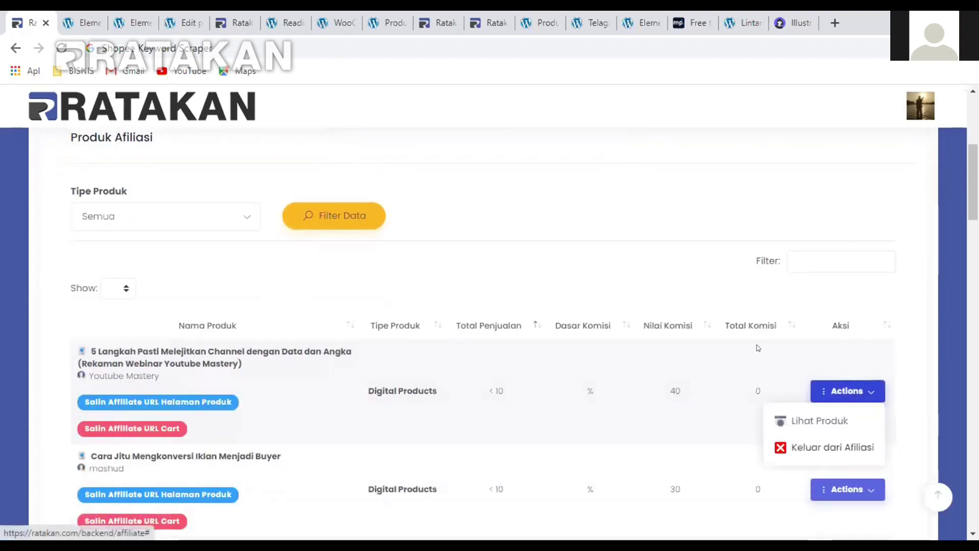
{"action": "left_click", "coordinate": [702, 271]}
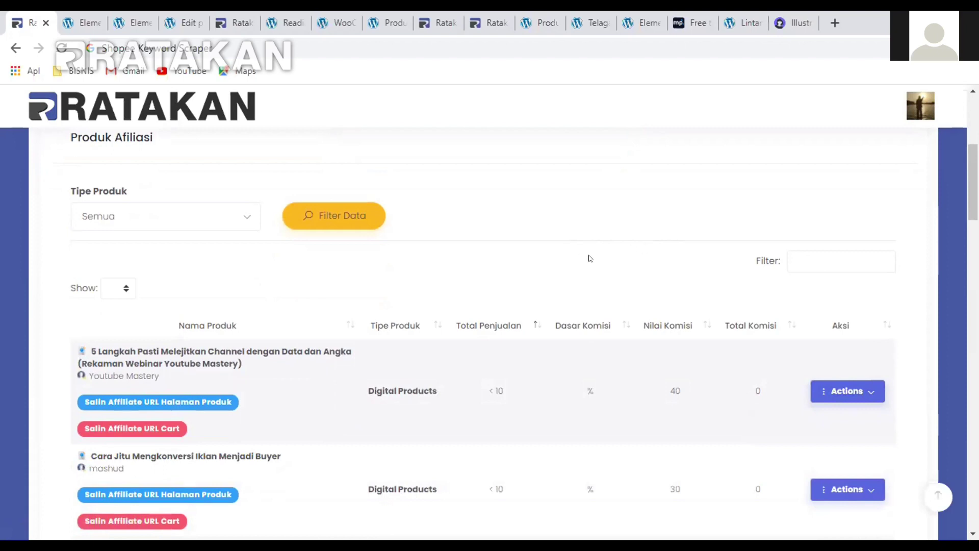
{"action": "scroll", "coordinate": [645, 259], "scroll_direction": "up", "scroll_amount": 5}
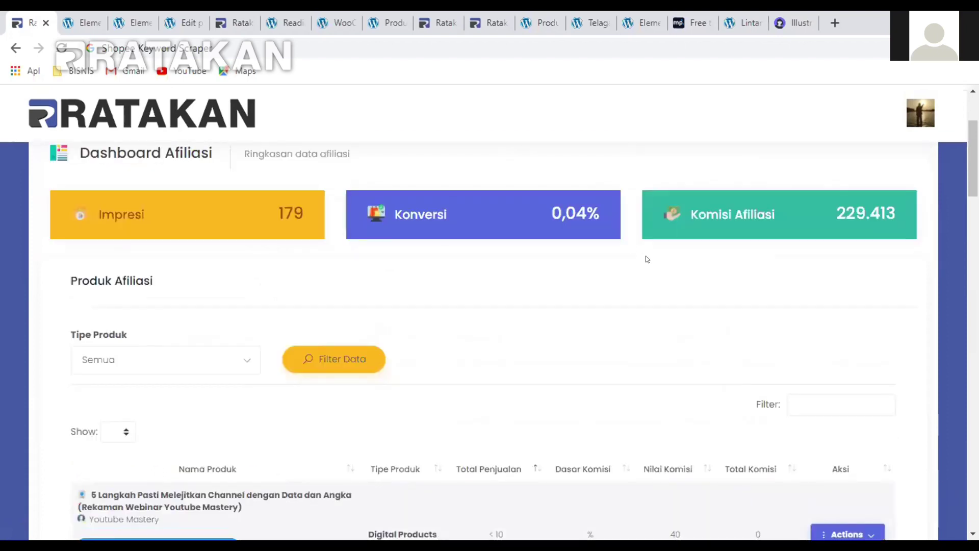
{"action": "scroll", "coordinate": [645, 259], "scroll_direction": "up", "scroll_amount": 1}
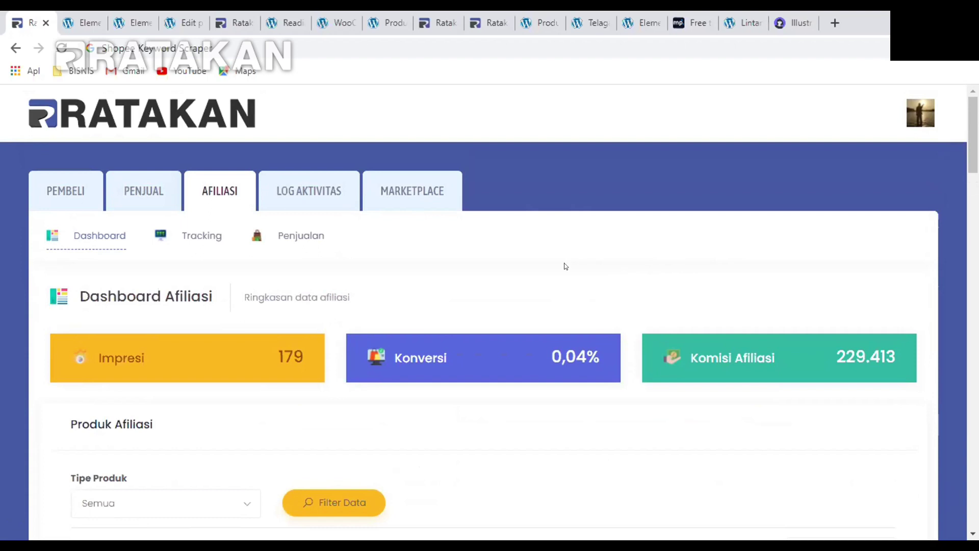
{"action": "scroll", "coordinate": [564, 266], "scroll_direction": "down", "scroll_amount": 6}
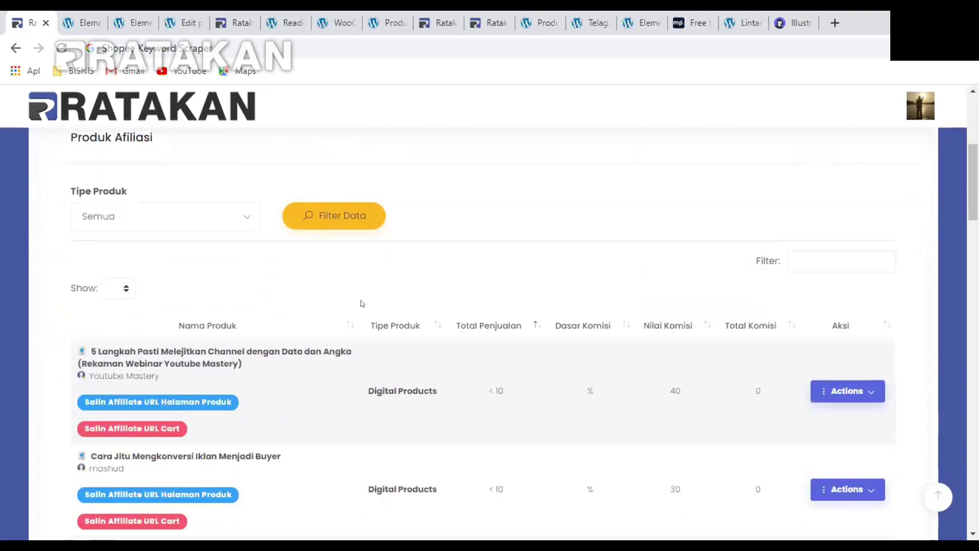
{"action": "scroll", "coordinate": [362, 303], "scroll_direction": "up", "scroll_amount": 5}
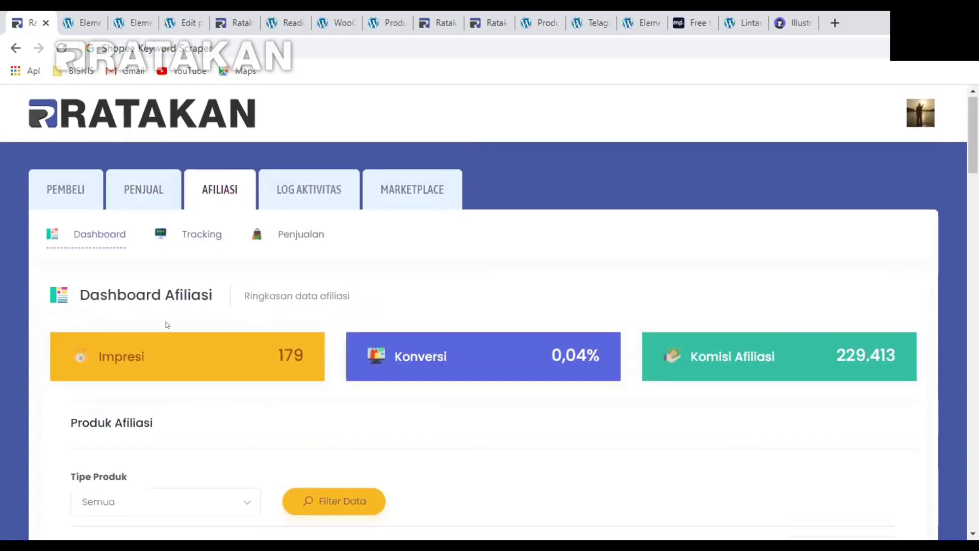
{"action": "scroll", "coordinate": [166, 325], "scroll_direction": "down", "scroll_amount": 5}
{"action": "left_click", "coordinate": [796, 260]}
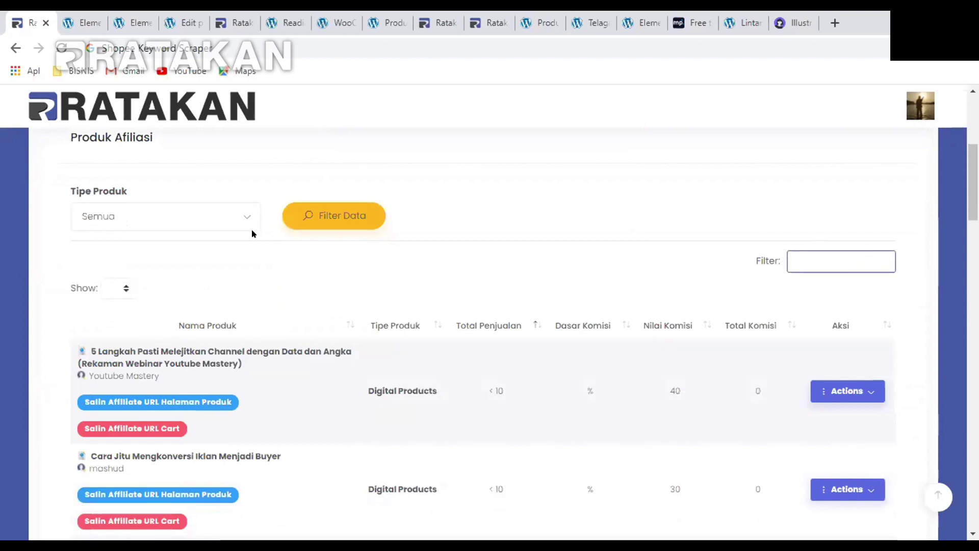
Filter the Produk Afiliasi table by the product name "youtube mastery 1.0"
{"action": "left_click_drag", "start_coordinate": [85, 350], "coordinate": [258, 361]}
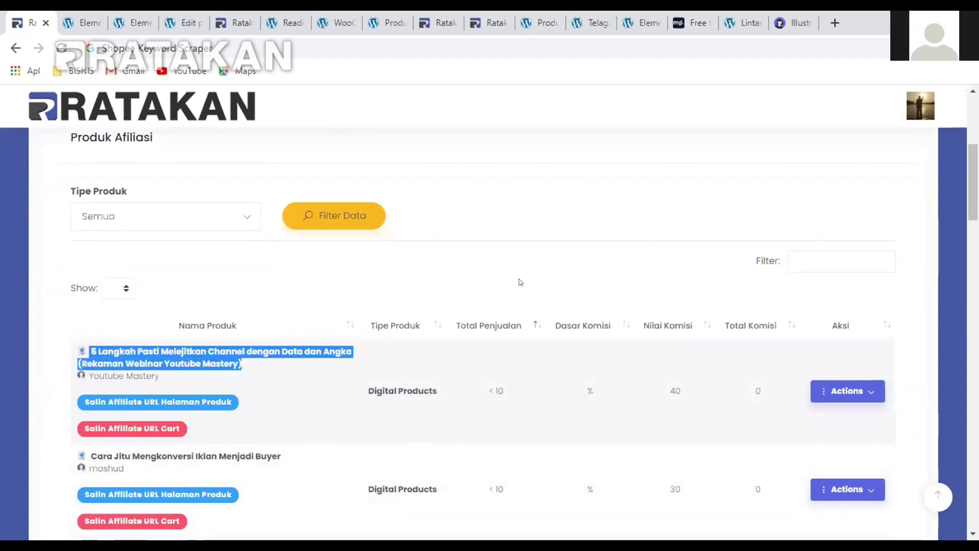
{"action": "left_click", "coordinate": [566, 268]}
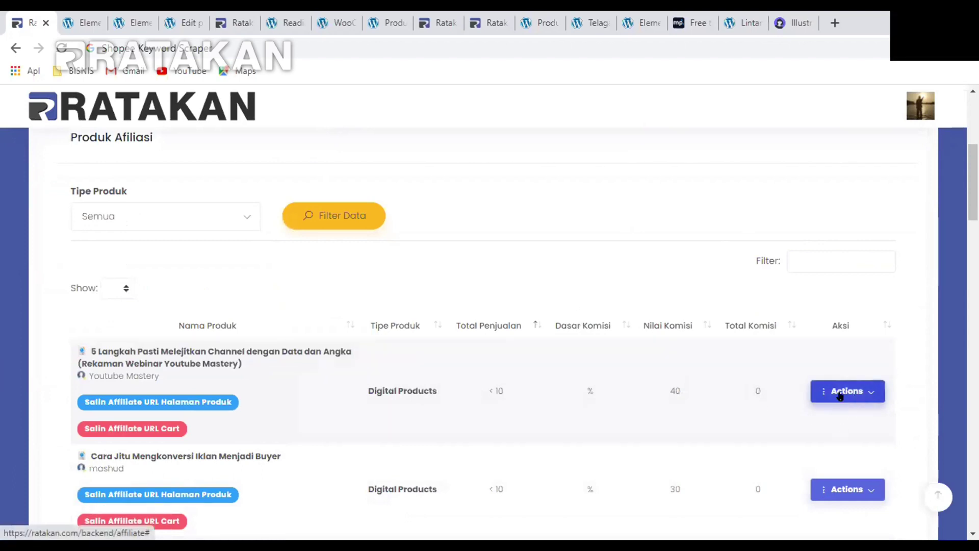
{"action": "scroll", "coordinate": [712, 385], "scroll_direction": "down", "scroll_amount": 4}
{"action": "scroll", "coordinate": [711, 381], "scroll_direction": "up", "scroll_amount": 3}
{"action": "left_click", "coordinate": [819, 189]}
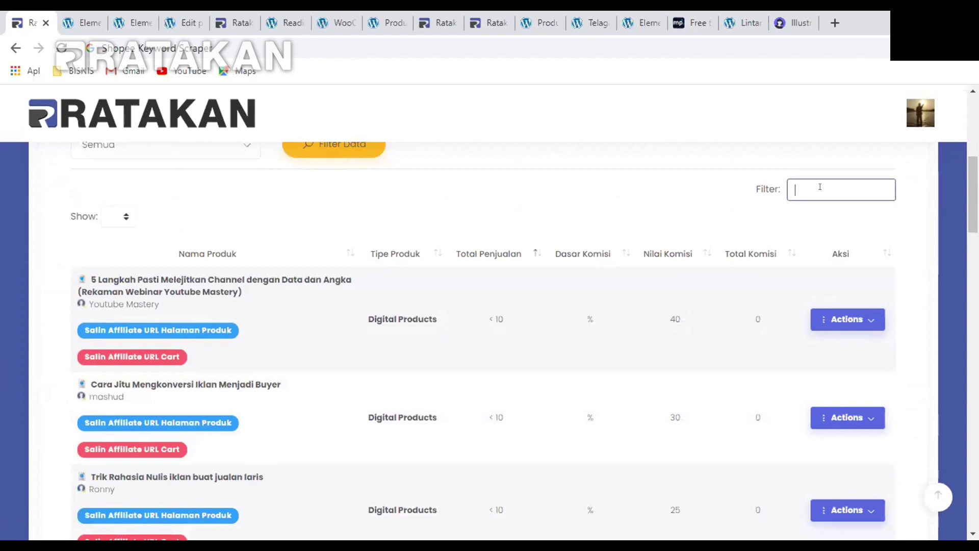
{"action": "type", "text": "youtube mastery 1.0"}
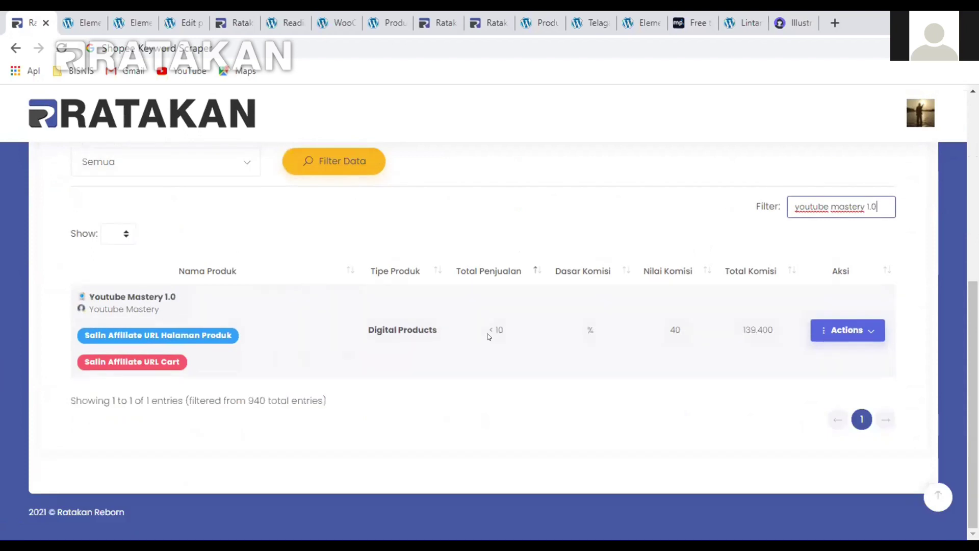
{"action": "left_click", "coordinate": [603, 221]}
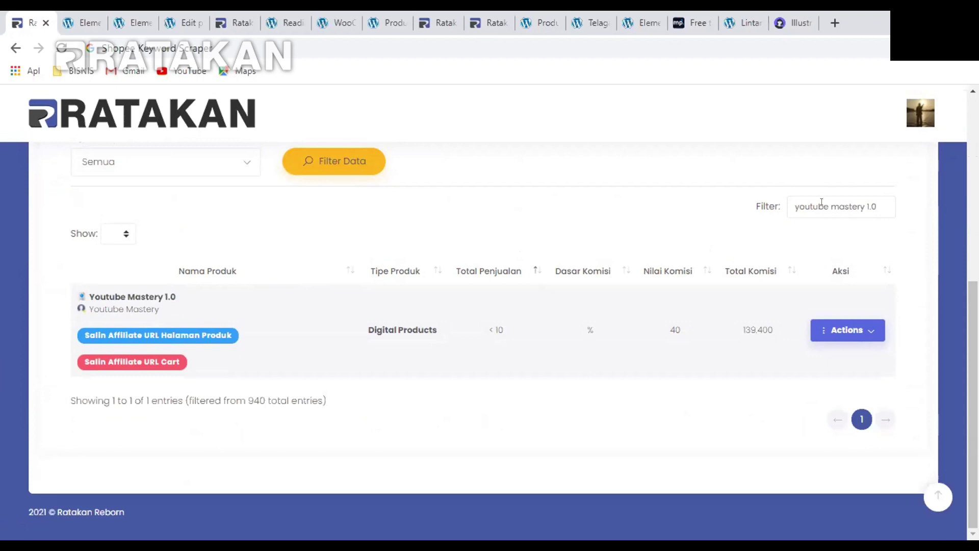
{"action": "scroll", "coordinate": [210, 200], "scroll_direction": "up", "scroll_amount": 5}
{"action": "scroll", "coordinate": [153, 255], "scroll_direction": "down", "scroll_amount": 5}
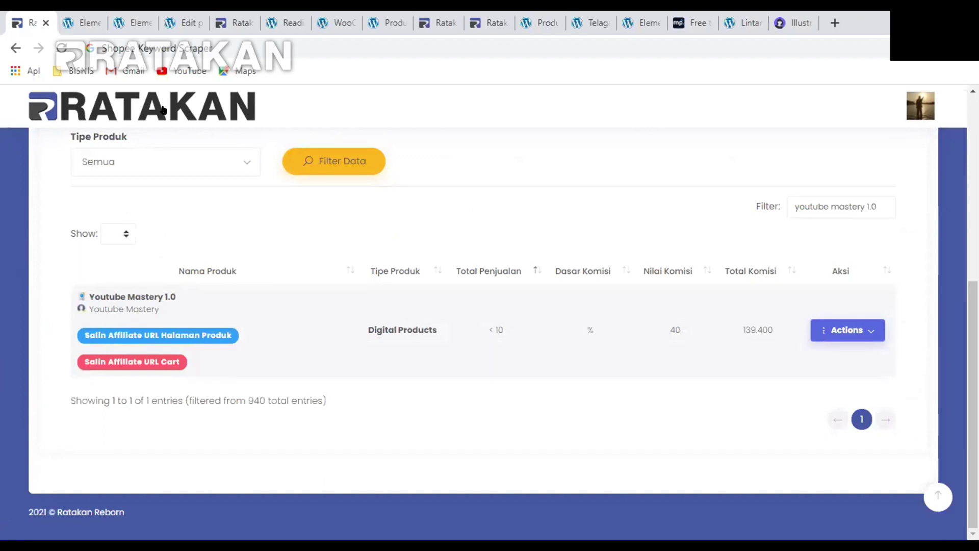
{"action": "right_click", "coordinate": [122, 97]}
{"action": "left_click", "coordinate": [146, 105]}
{"action": "key", "text": "ctrl+Tab"}
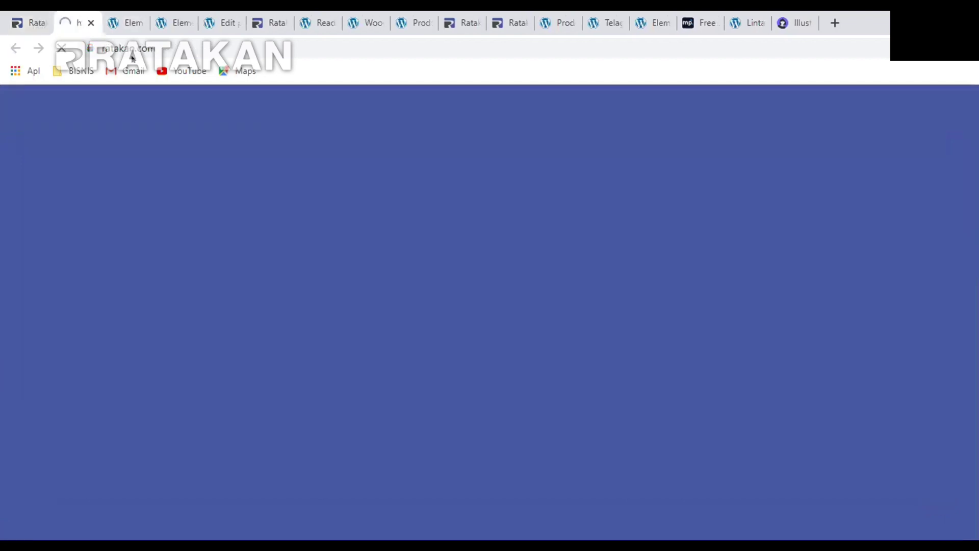
{"action": "left_click", "coordinate": [91, 22]}
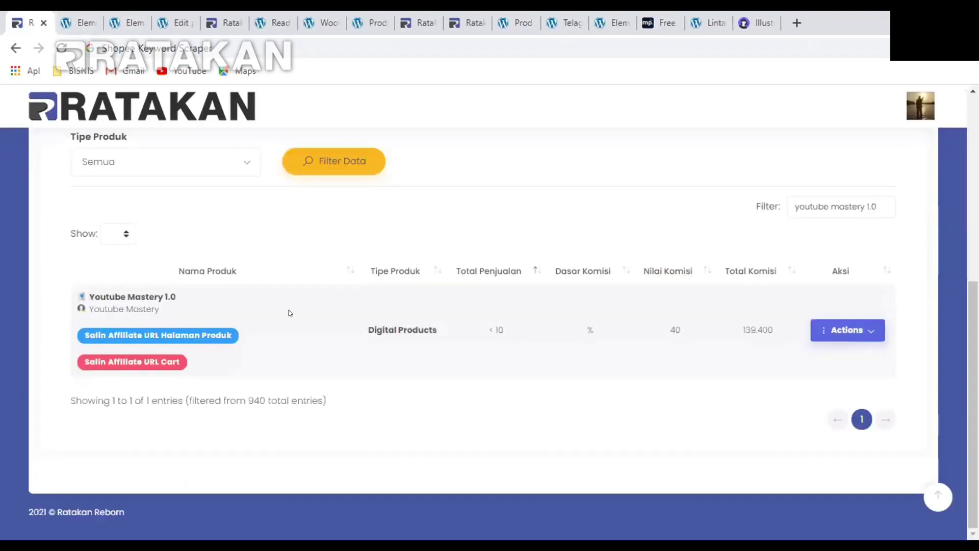
Open the Youtube Mastery 1.0 product page in a new tab from its affiliate table row and look through it
{"action": "left_click", "coordinate": [843, 329]}
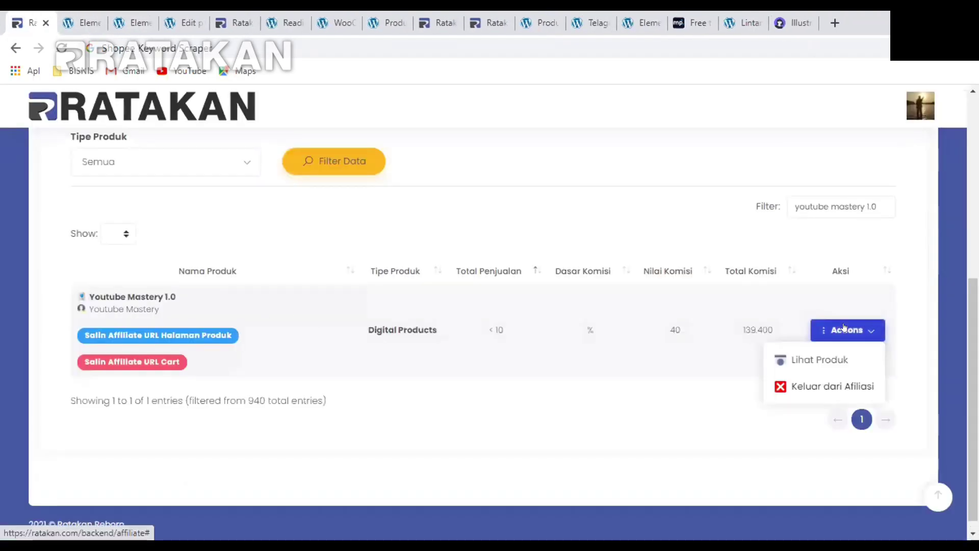
{"action": "right_click", "coordinate": [809, 360]}
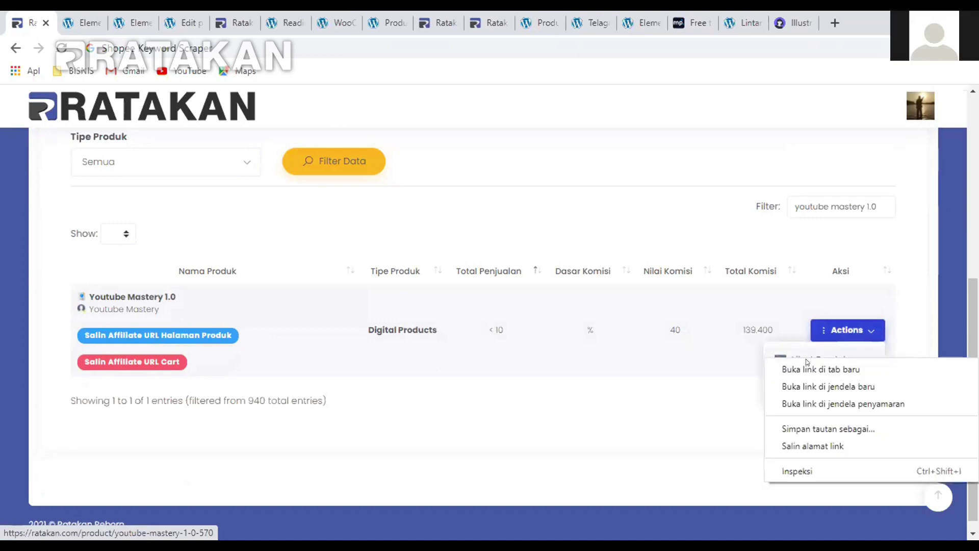
{"action": "left_click", "coordinate": [821, 369]}
{"action": "key", "text": "ctrl+Tab"}
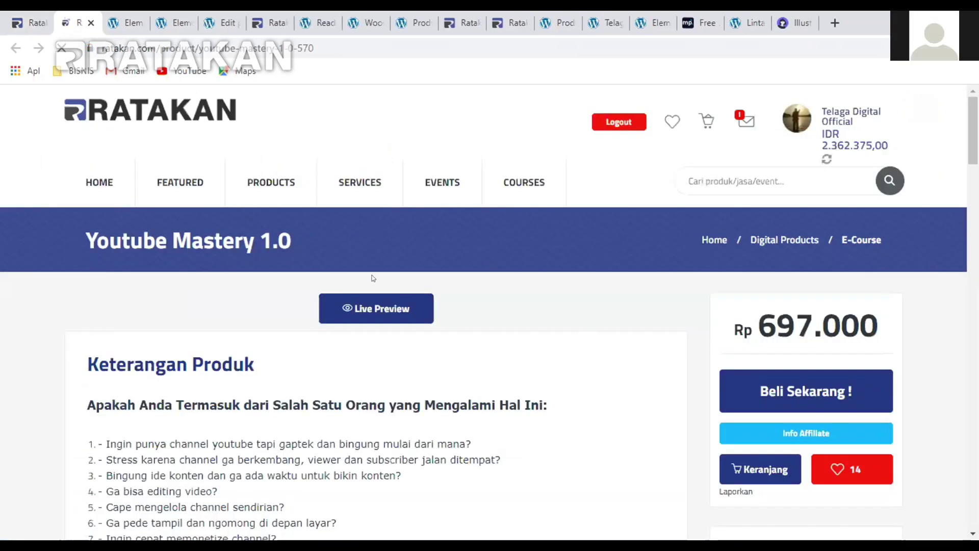
{"action": "scroll", "coordinate": [495, 371], "scroll_direction": "down", "scroll_amount": 3}
{"action": "scroll", "coordinate": [601, 237], "scroll_direction": "down", "scroll_amount": 10}
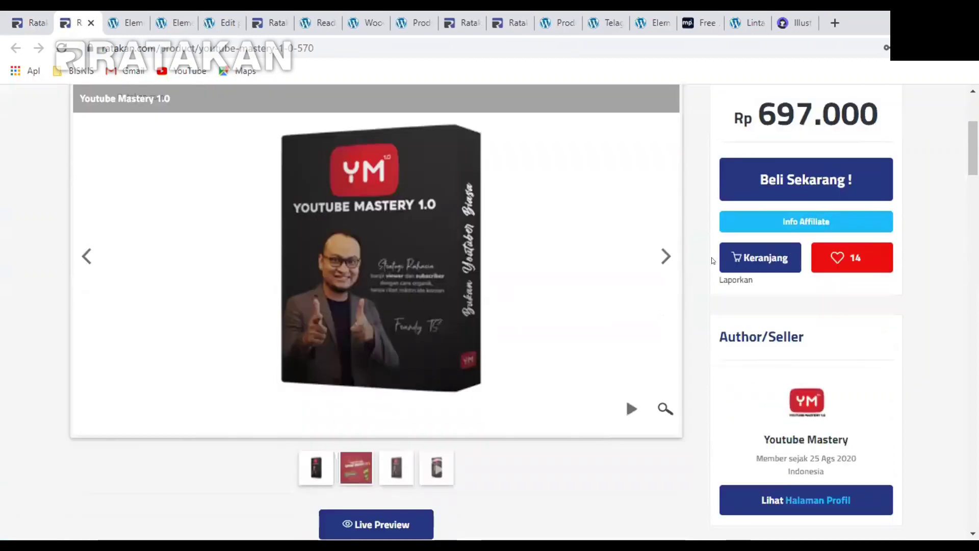
{"action": "scroll", "coordinate": [716, 260], "scroll_direction": "down", "scroll_amount": 10}
{"action": "scroll", "coordinate": [26, 175], "scroll_direction": "up", "scroll_amount": 14}
{"action": "scroll", "coordinate": [25, 174], "scroll_direction": "up", "scroll_amount": 4}
Return to the affiliate dashboard and clear the product name filter from the Produk Afiliasi table
{"action": "key", "text": "ctrl+shift+Tab"}
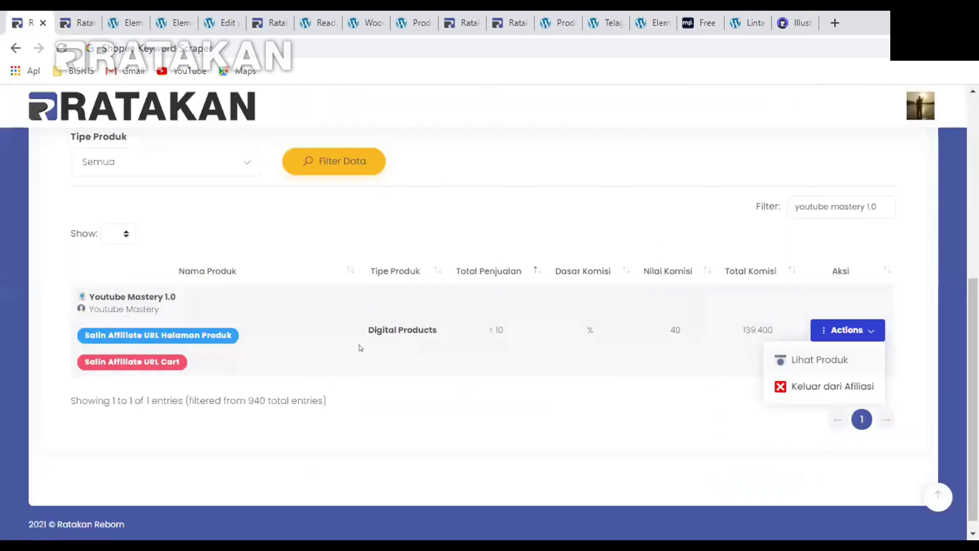
{"action": "scroll", "coordinate": [917, 314], "scroll_direction": "up", "scroll_amount": 4}
{"action": "scroll", "coordinate": [832, 417], "scroll_direction": "down", "scroll_amount": 2}
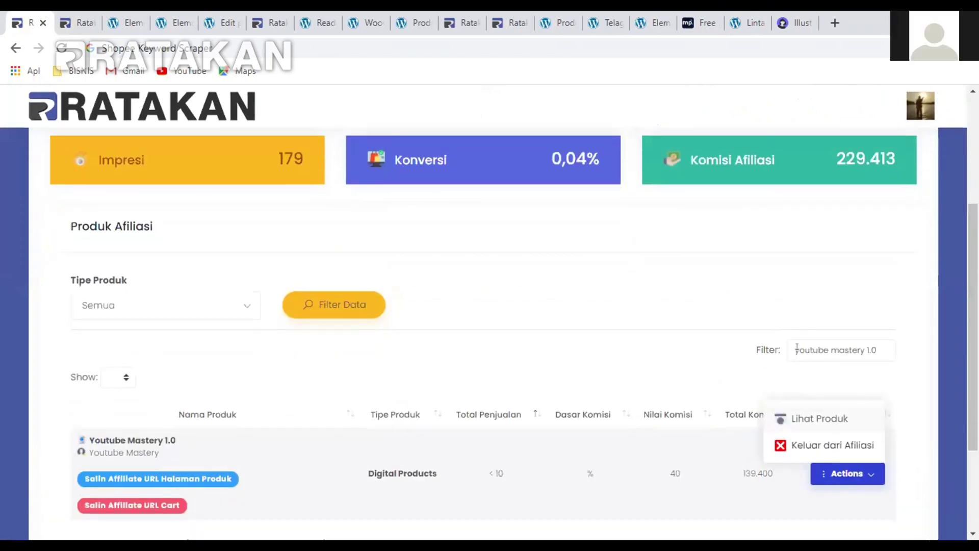
{"action": "left_click", "coordinate": [796, 348]}
{"action": "key", "text": "ctrl+a"}
{"action": "key", "text": "BackSpace"}
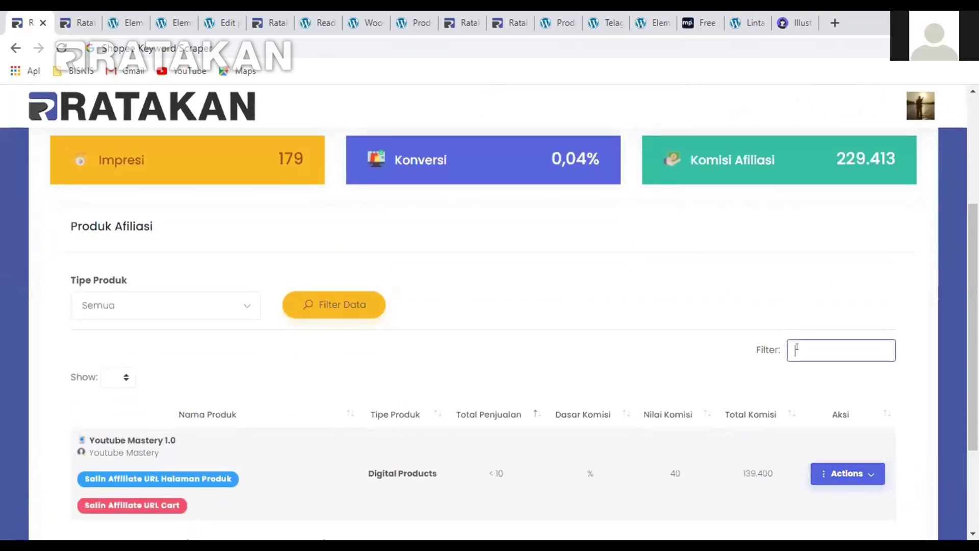
{"action": "left_click", "coordinate": [613, 282]}
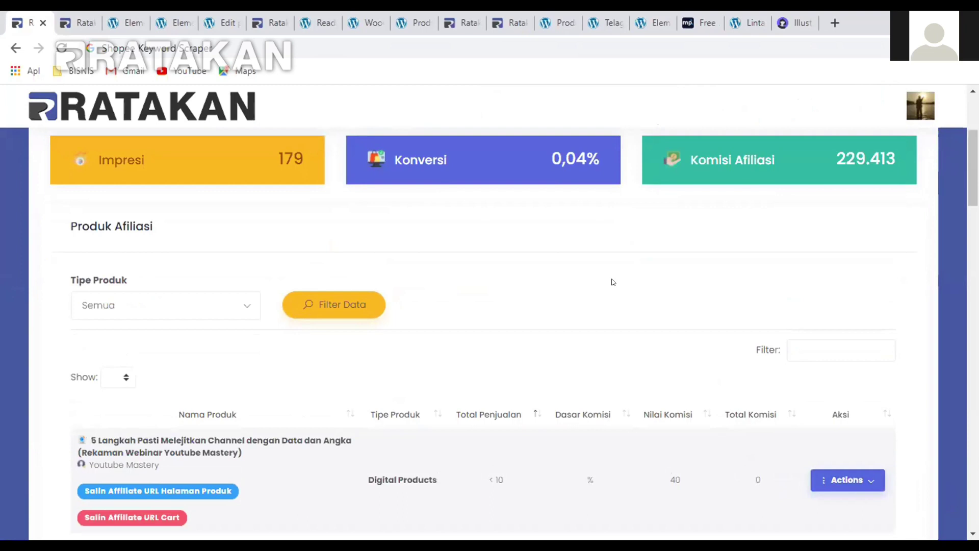
{"action": "scroll", "coordinate": [610, 279], "scroll_direction": "up", "scroll_amount": 4}
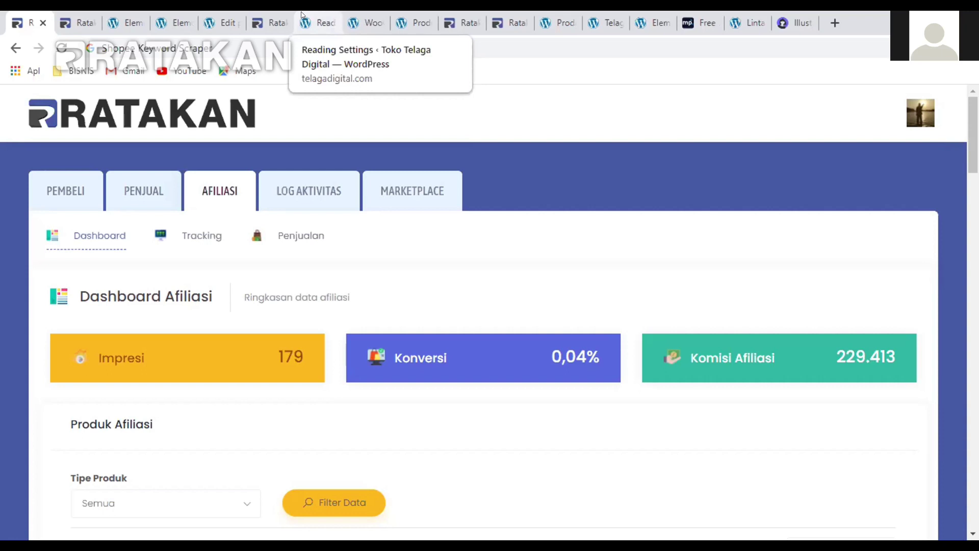
Switch to the Lintang Digital homepage and review its welcome banner and Jenis Produk section
{"action": "left_click", "coordinate": [278, 17]}
{"action": "left_click", "coordinate": [314, 16]}
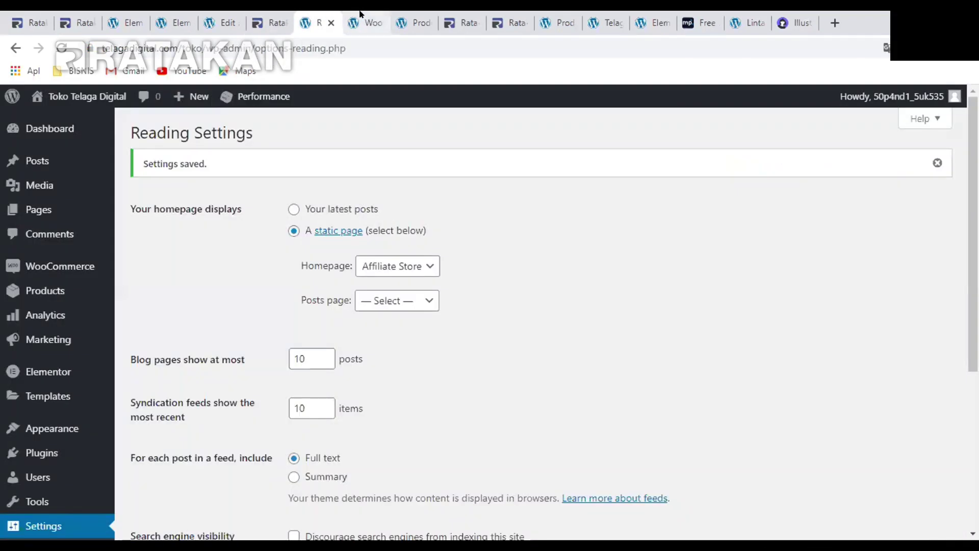
{"action": "left_click", "coordinate": [362, 18]}
{"action": "left_click", "coordinate": [414, 20]}
{"action": "left_click", "coordinate": [463, 25]}
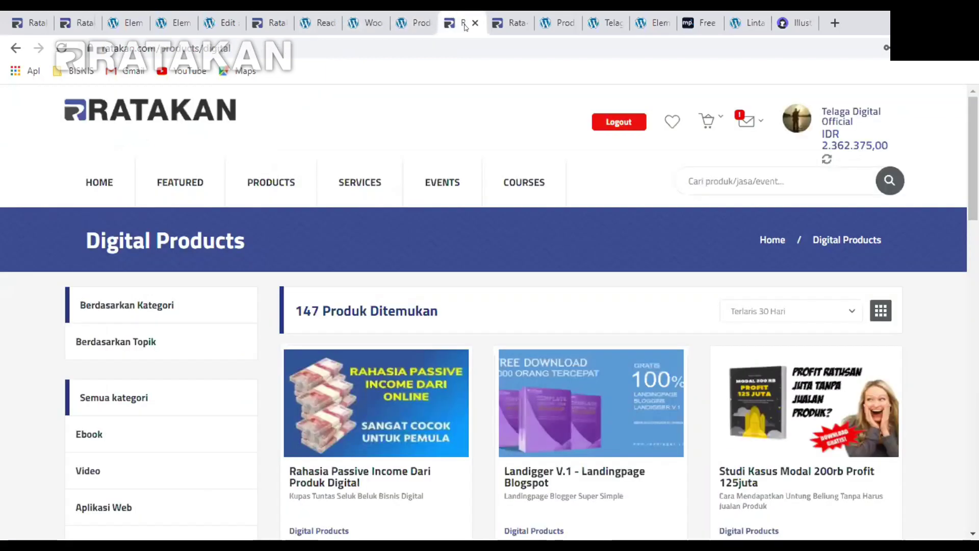
{"action": "left_click", "coordinate": [507, 22]}
{"action": "left_click", "coordinate": [610, 21]}
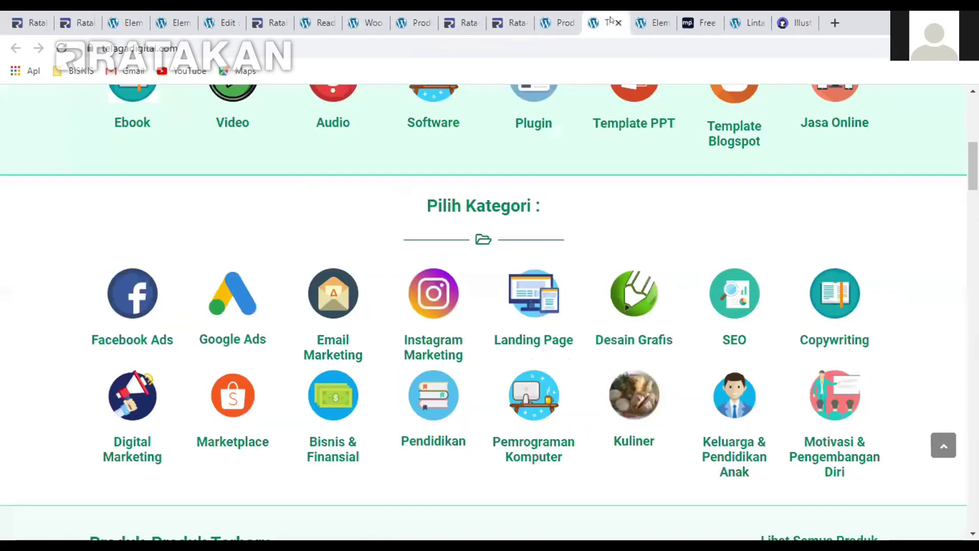
{"action": "left_click", "coordinate": [747, 22]}
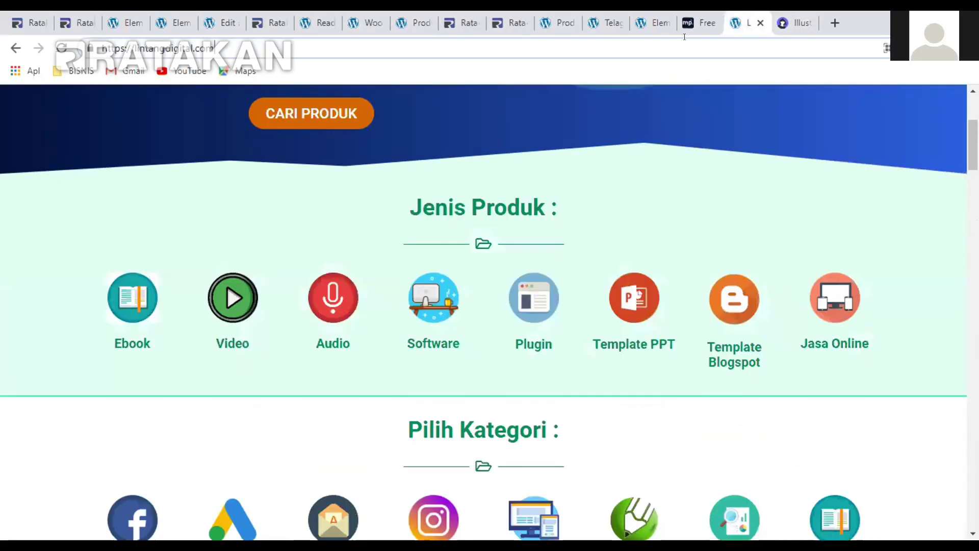
{"action": "scroll", "coordinate": [815, 312], "scroll_direction": "up", "scroll_amount": 5}
{"action": "left_click", "coordinate": [815, 312]}
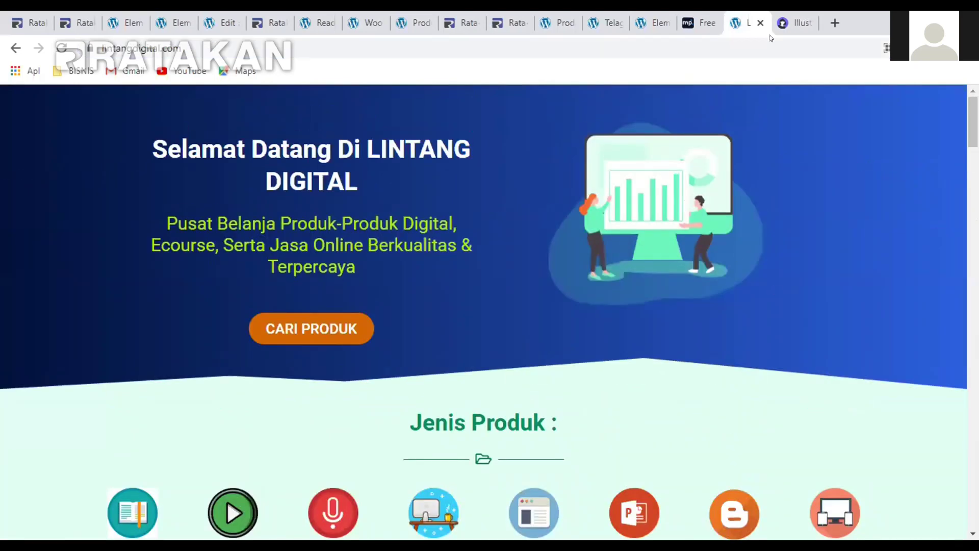
{"action": "scroll", "coordinate": [728, 105], "scroll_direction": "down", "scroll_amount": 1}
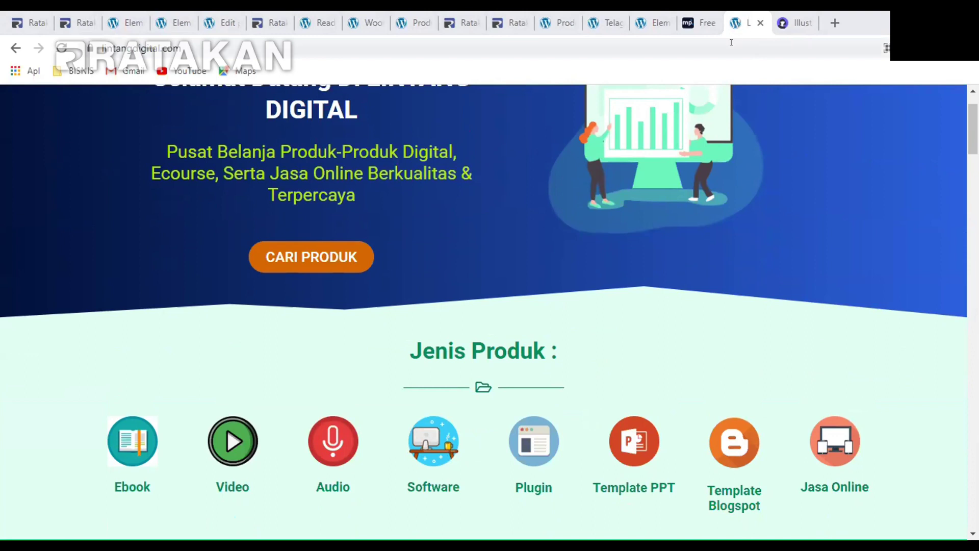
Load digital.sentrainvesta.my.id in the browser tab after the Lintang Digital one
{"action": "left_click", "coordinate": [787, 23]}
{"action": "type", "text": "digital.sentrainvesta.my.id"}
{"action": "key", "text": "Return"}
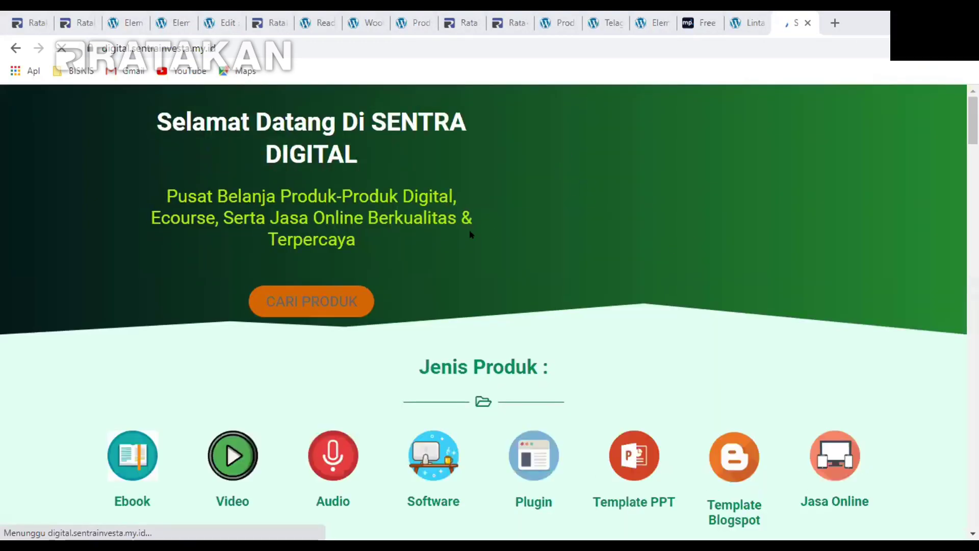
Examine the Sentra Digital homepage's Jenis Produk, Pilih Kategori, Produk-Produk Terbaru and Tools Digital Marketing sections
{"action": "scroll", "coordinate": [467, 230], "scroll_direction": "down", "scroll_amount": 3}
{"action": "scroll", "coordinate": [448, 244], "scroll_direction": "down", "scroll_amount": 2}
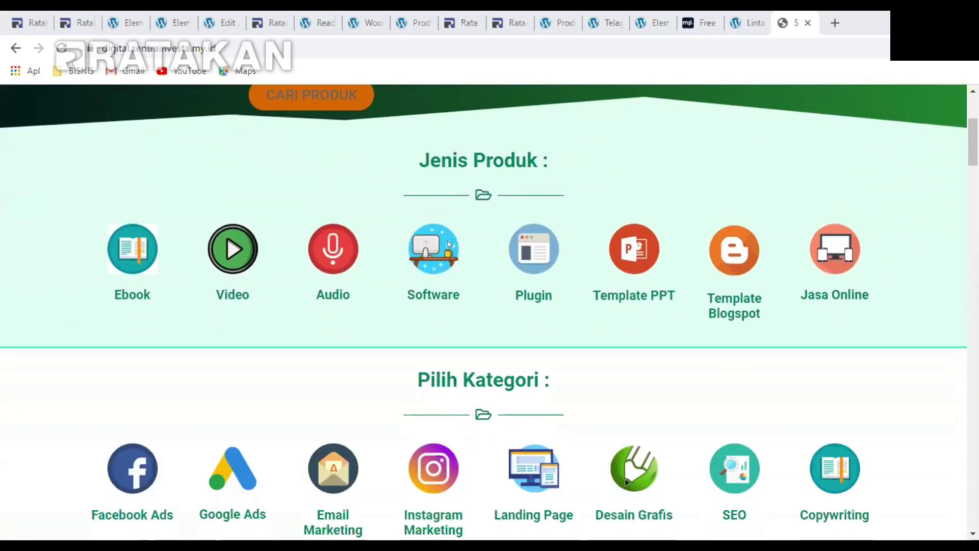
{"action": "scroll", "coordinate": [448, 243], "scroll_direction": "up", "scroll_amount": 2}
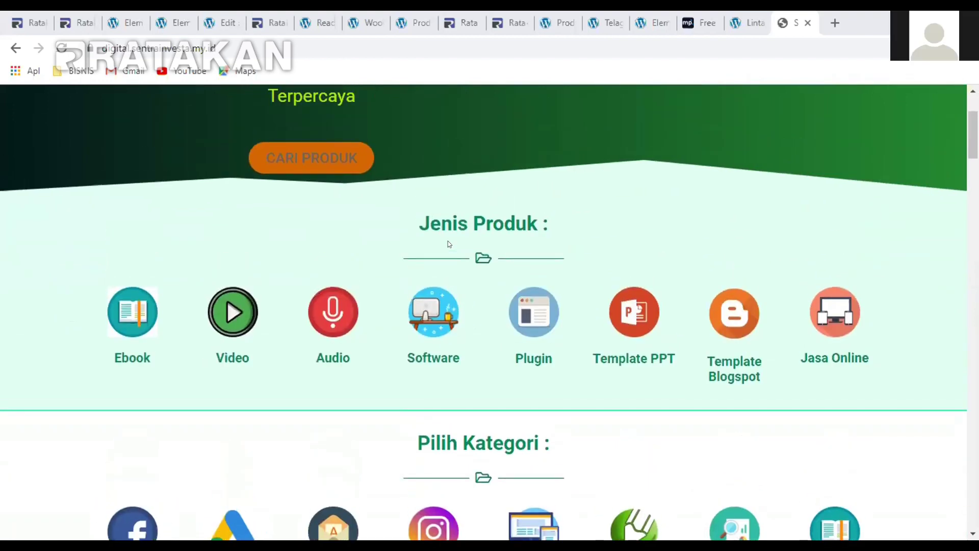
{"action": "scroll", "coordinate": [448, 244], "scroll_direction": "down", "scroll_amount": 12}
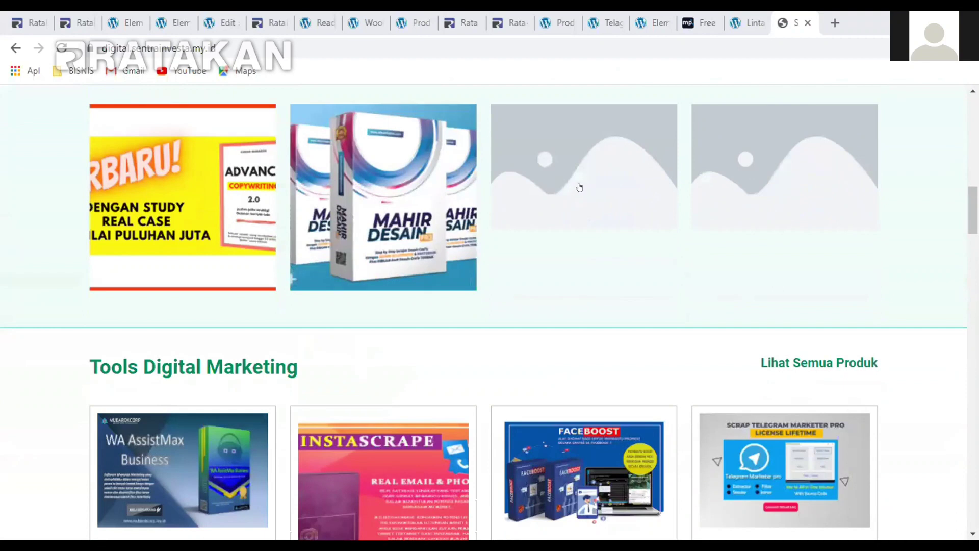
{"action": "scroll", "coordinate": [566, 190], "scroll_direction": "up", "scroll_amount": 2}
{"action": "scroll", "coordinate": [556, 198], "scroll_direction": "down", "scroll_amount": 10}
{"action": "scroll", "coordinate": [554, 202], "scroll_direction": "up", "scroll_amount": 3}
{"action": "scroll", "coordinate": [555, 202], "scroll_direction": "up", "scroll_amount": 7}
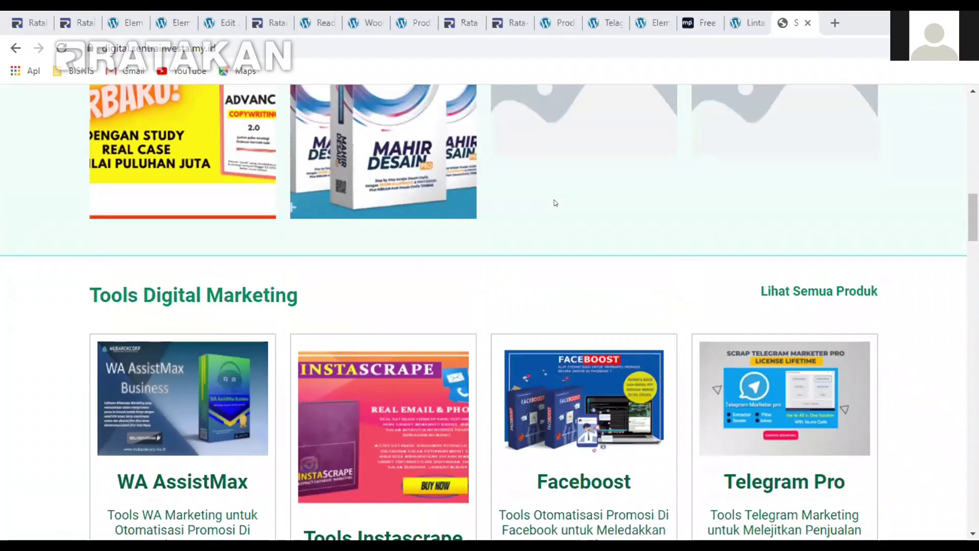
{"action": "scroll", "coordinate": [603, 227], "scroll_direction": "up", "scroll_amount": 5}
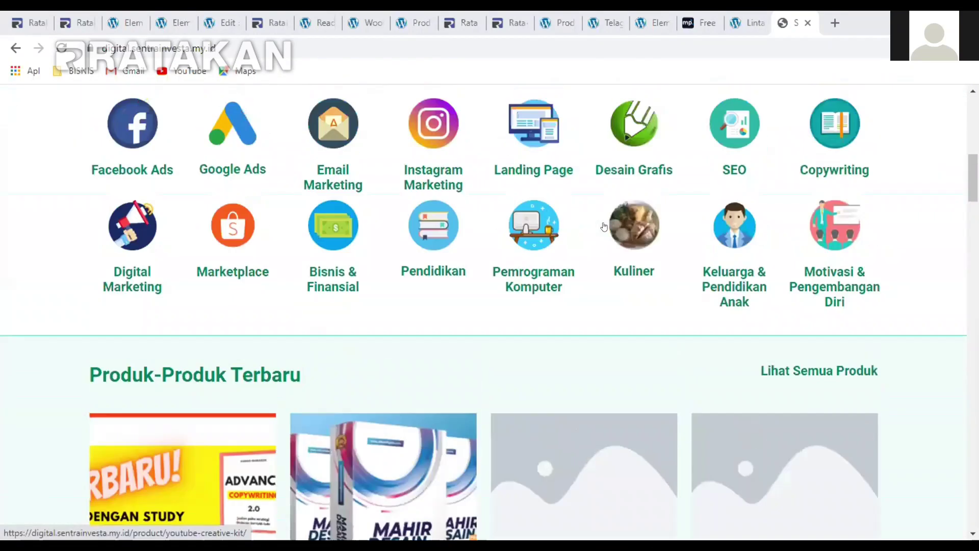
{"action": "scroll", "coordinate": [604, 226], "scroll_direction": "down", "scroll_amount": 4}
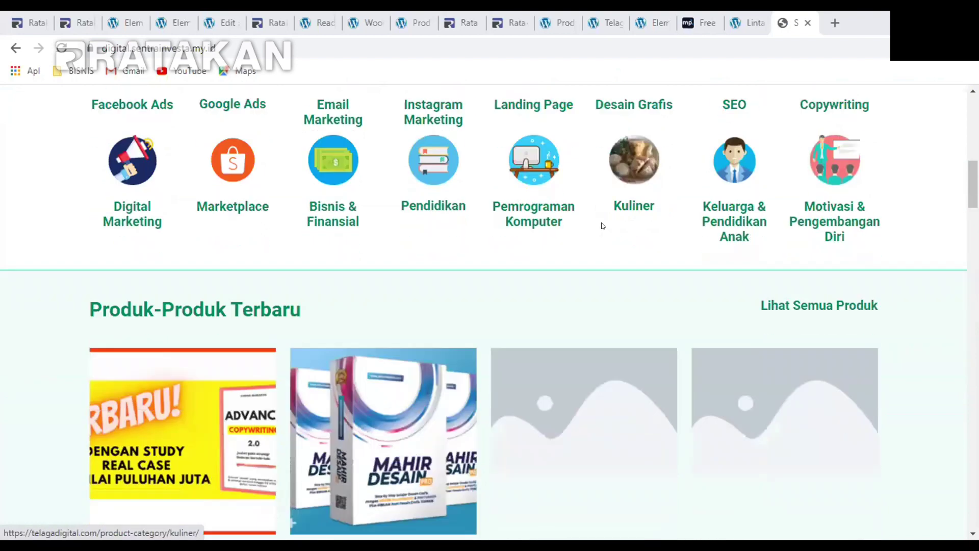
{"action": "left_click_drag", "start_coordinate": [85, 204], "coordinate": [301, 201]}
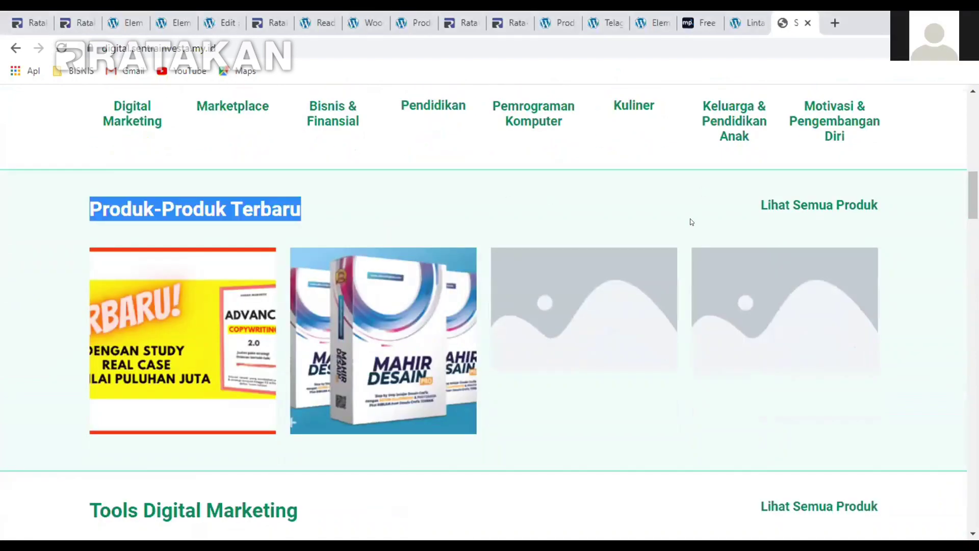
{"action": "left_click", "coordinate": [192, 347]}
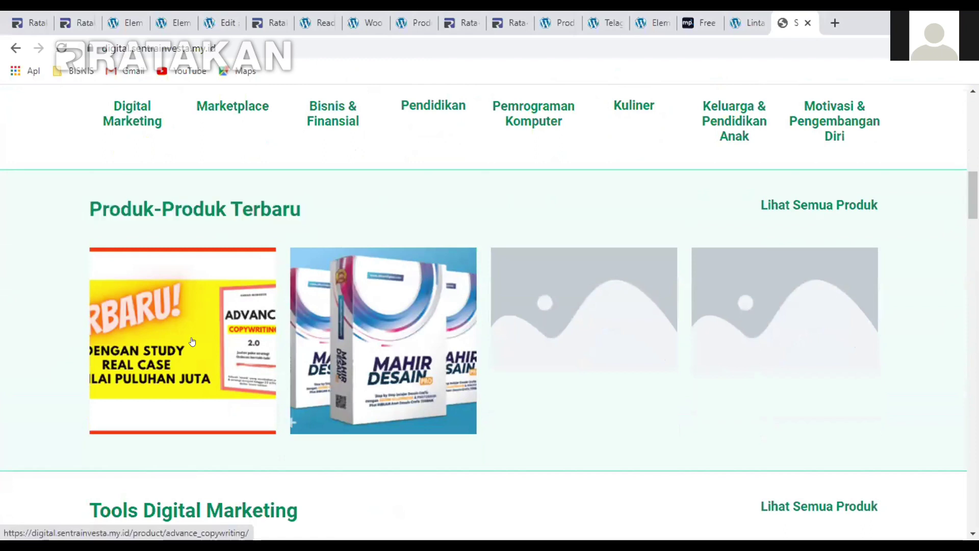